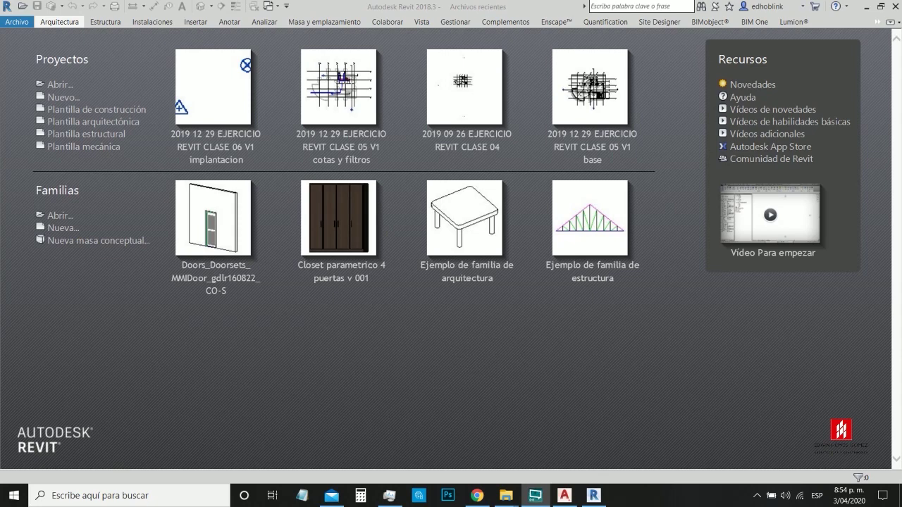
# Step: Switch to AutoCAD and examine the whole TOPOGRAFIA CLASE EHG 01.dwg survey, including the streets, contours and red lot outline
pyautogui.click(564, 496)
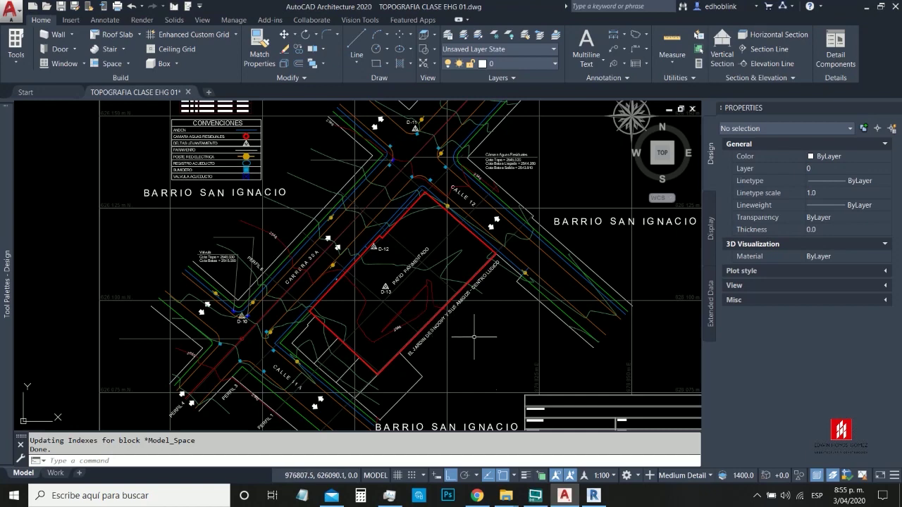
pyautogui.scroll(-5, 435, 317)
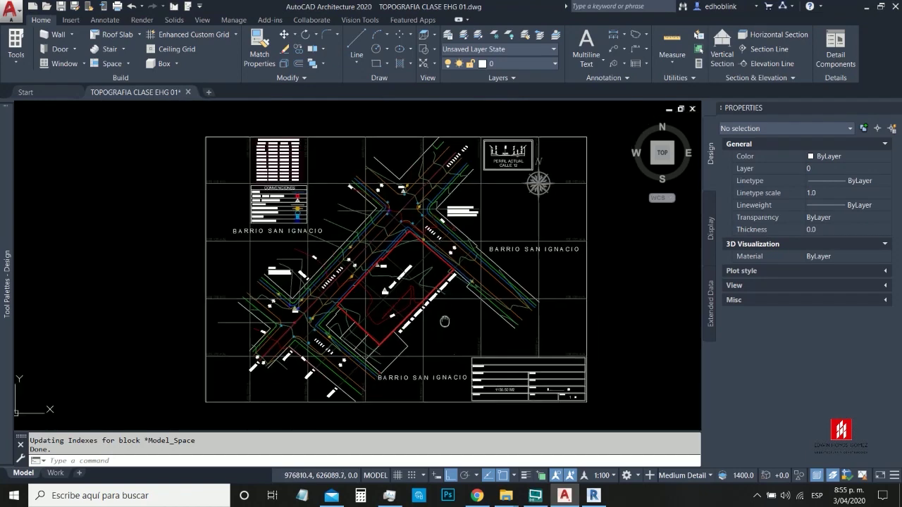
pyautogui.moveTo(427, 317); pyautogui.dragTo(428, 311, button='middle')
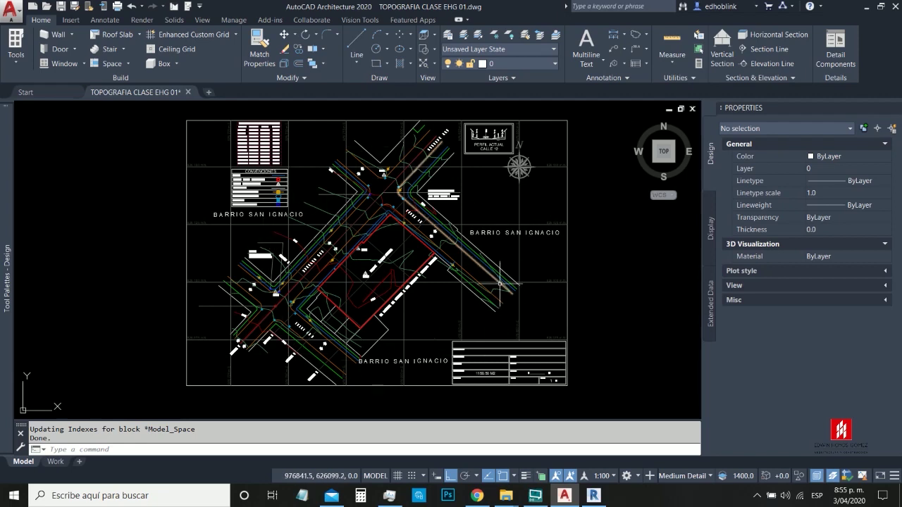
pyautogui.moveTo(432, 299); pyautogui.dragTo(419, 329, button='middle')
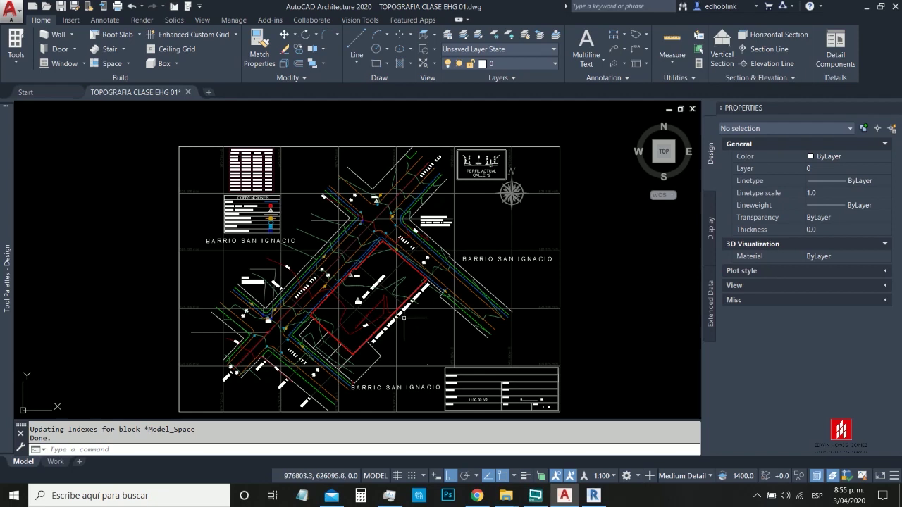
pyautogui.scroll(3, 403, 316)
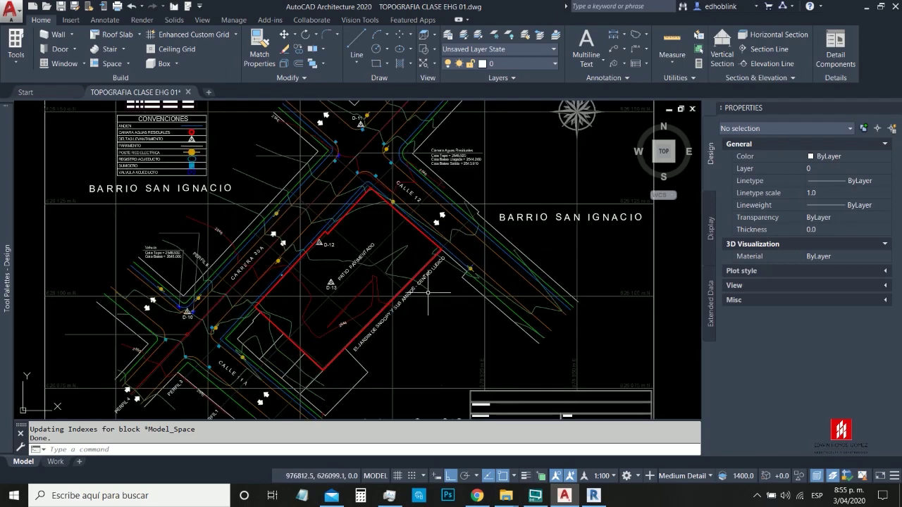
pyautogui.scroll(-2, 392, 281)
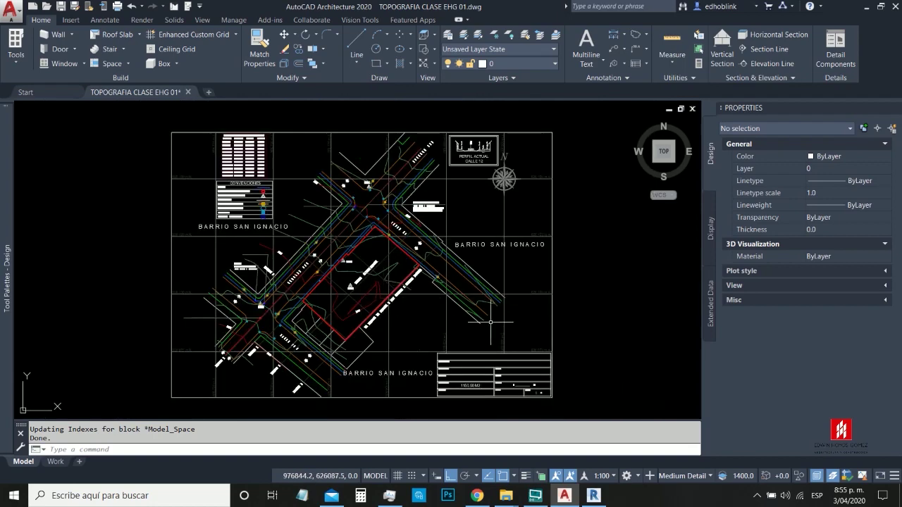
pyautogui.moveTo(593, 496)
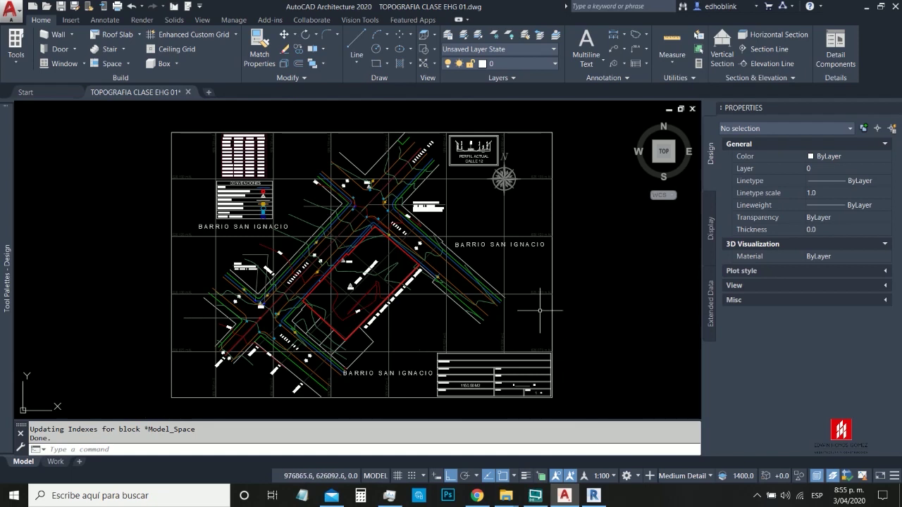
pyautogui.scroll(3, 287, 288)
pyautogui.scroll(-3, 364, 280)
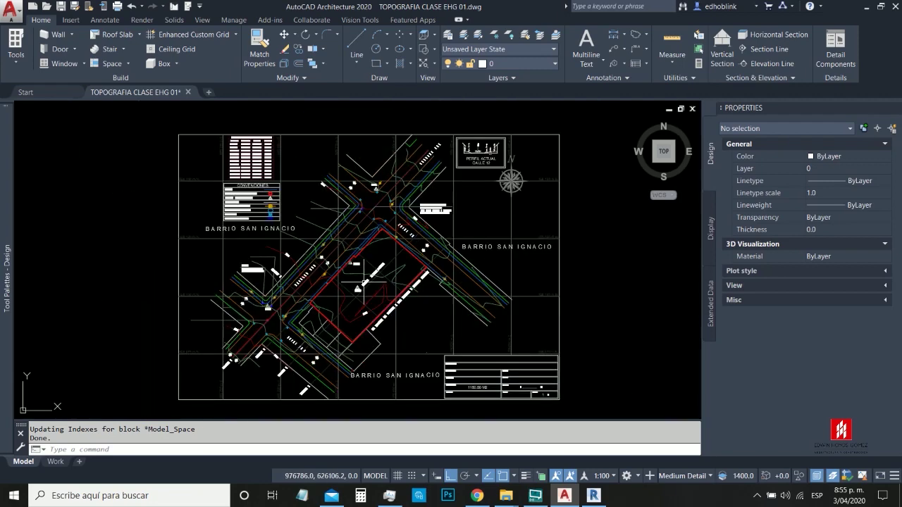
# Step: Switch to Revit, start a new project and review the built-in template choices
pyautogui.click(594, 496)
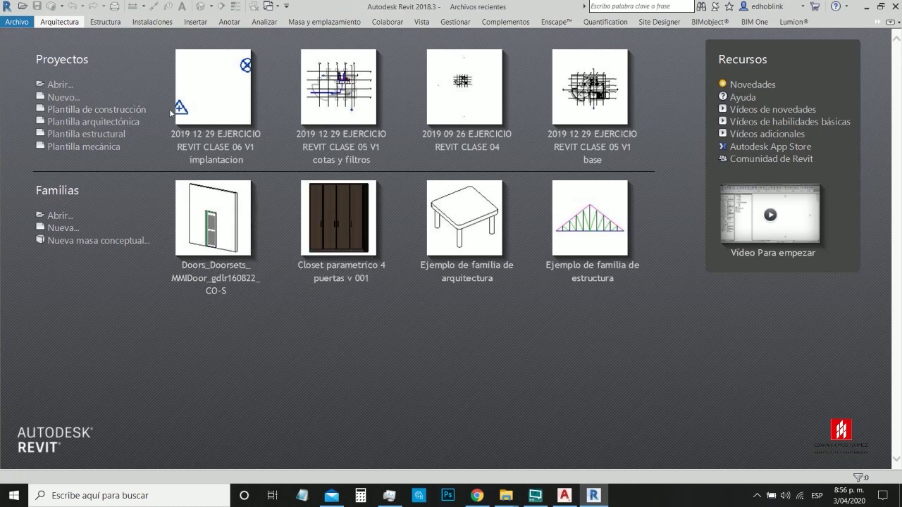
pyautogui.click(18, 23)
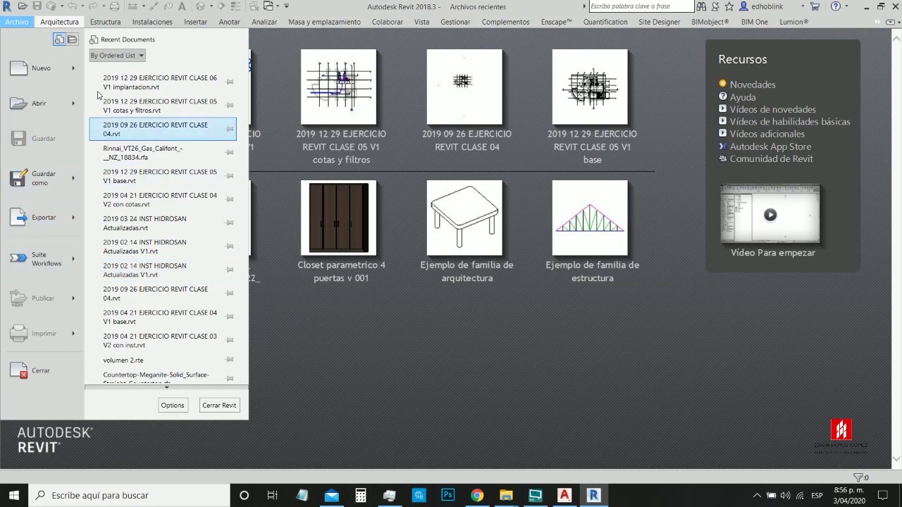
pyautogui.moveTo(53, 68)
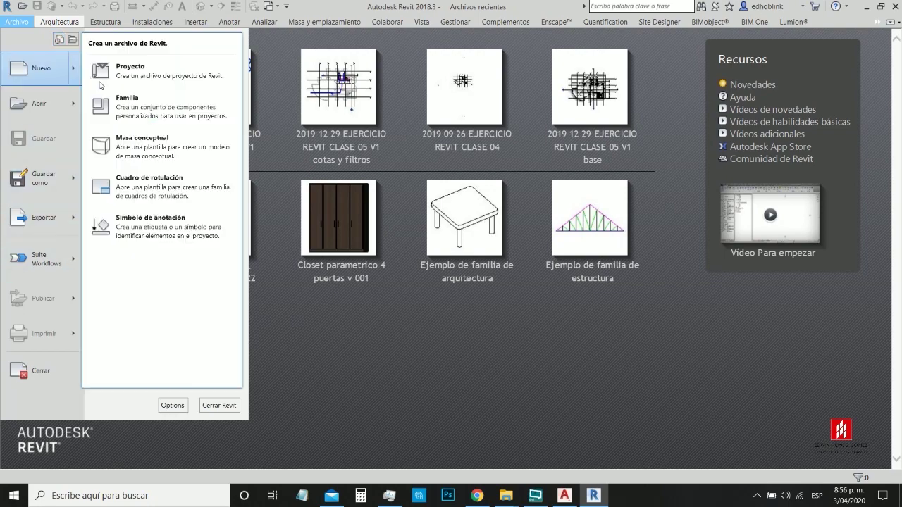
pyautogui.click(136, 73)
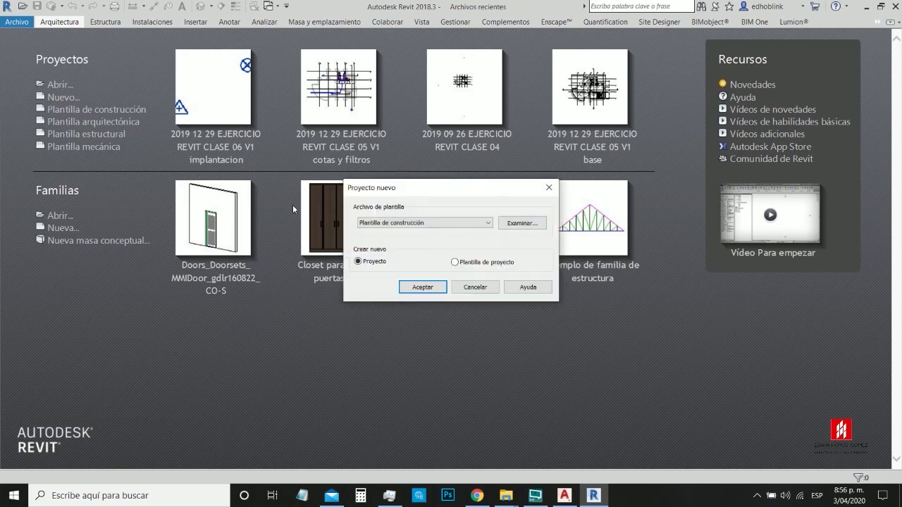
pyautogui.click(474, 224)
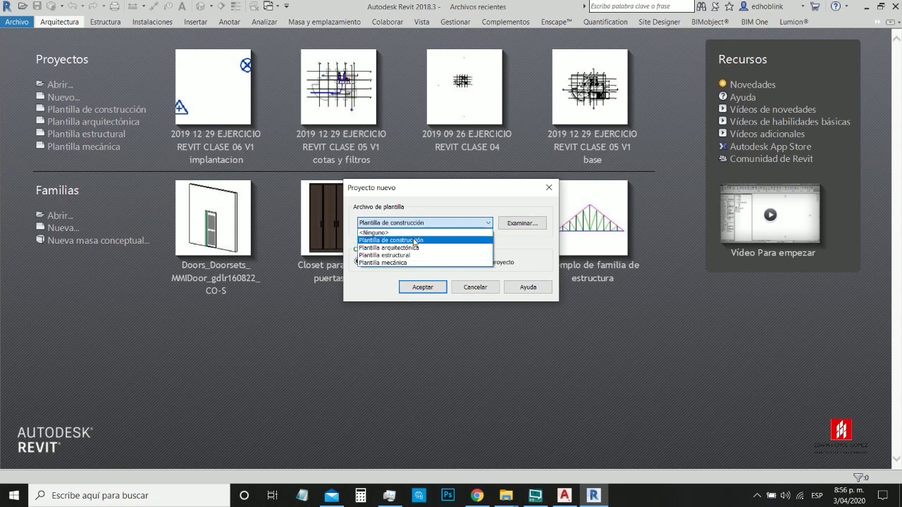
pyautogui.click(519, 244)
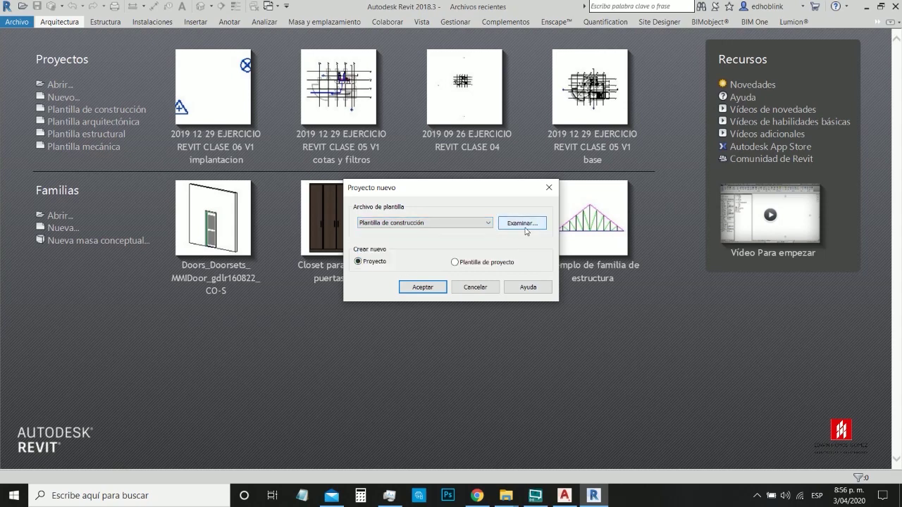
# Step: Create the project from the template _Plantilla Multidiciplina EHG 2018 2019 (Clase 1).rte in the DESCARGABLES REVIT PARA SUBIR INTERNET folder
pyautogui.click(522, 224)
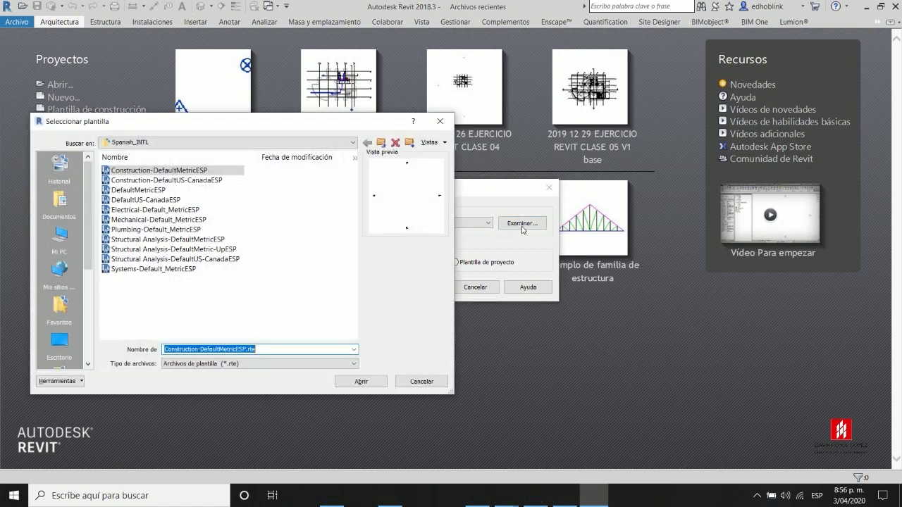
pyautogui.click(60, 342)
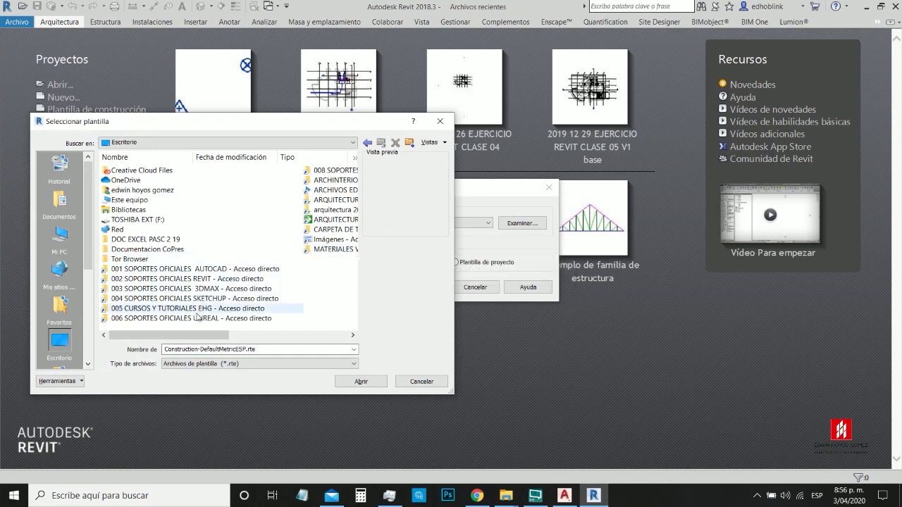
pyautogui.doubleClick(200, 309)
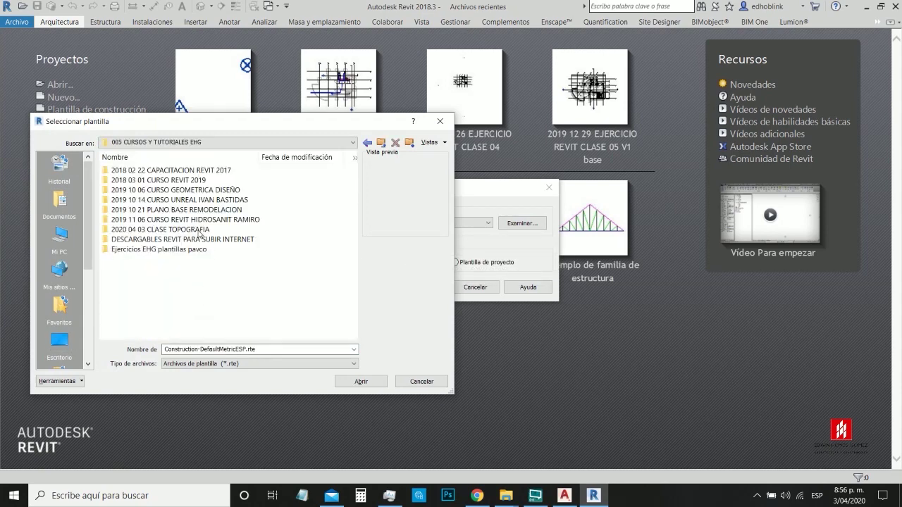
pyautogui.doubleClick(178, 242)
pyautogui.click(163, 171)
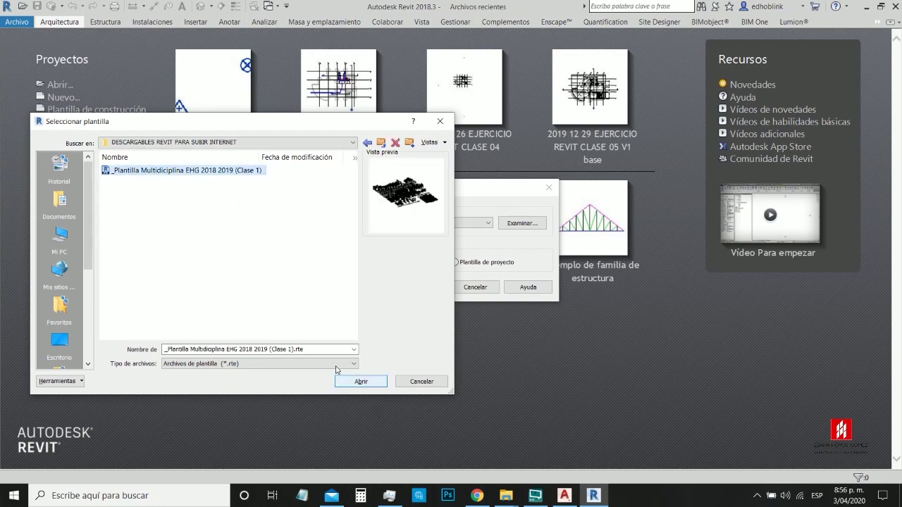
pyautogui.doubleClick(224, 172)
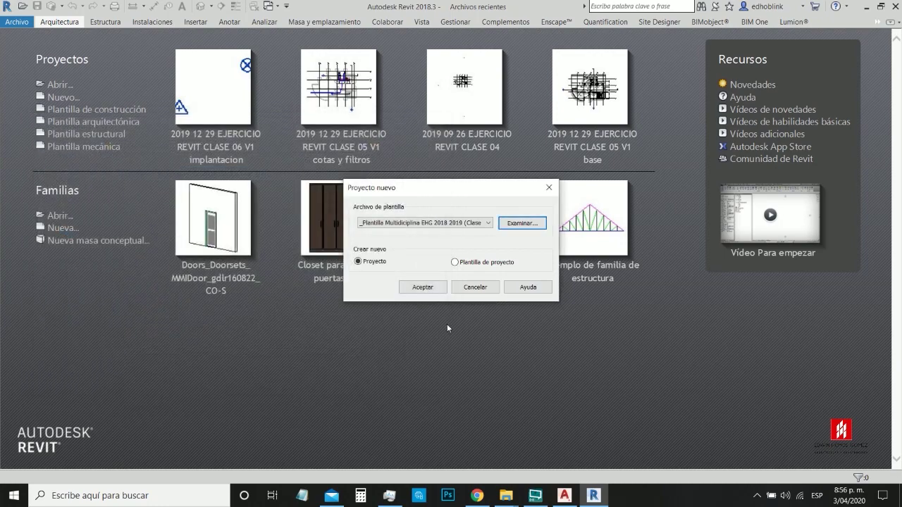
pyautogui.click(422, 288)
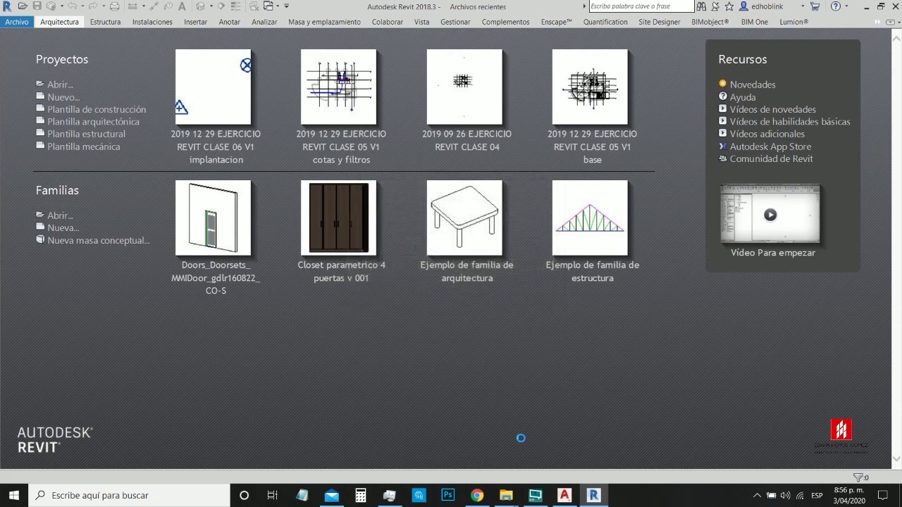
# Step: Switch to AutoCAD and examine the red lot outline around Patio Pavimentado and the adjoining streets up close
pyautogui.click(564, 495)
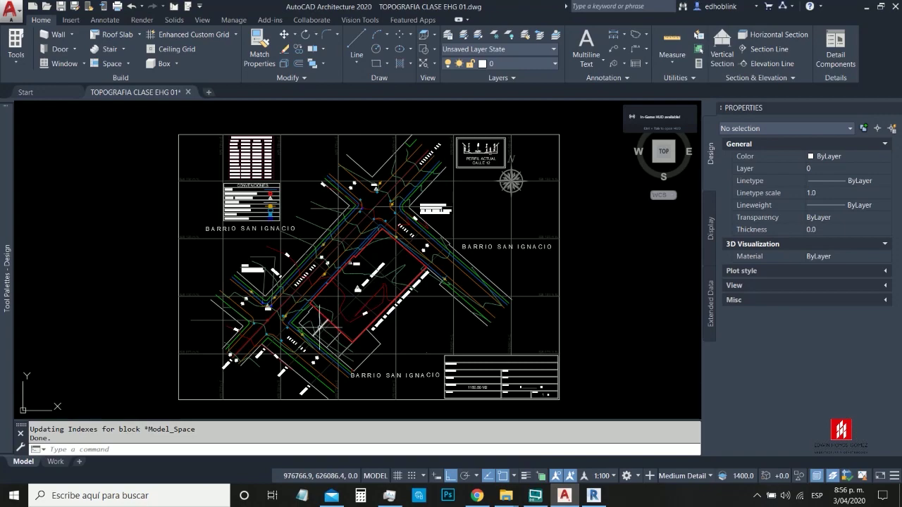
pyautogui.scroll(5, 324, 303)
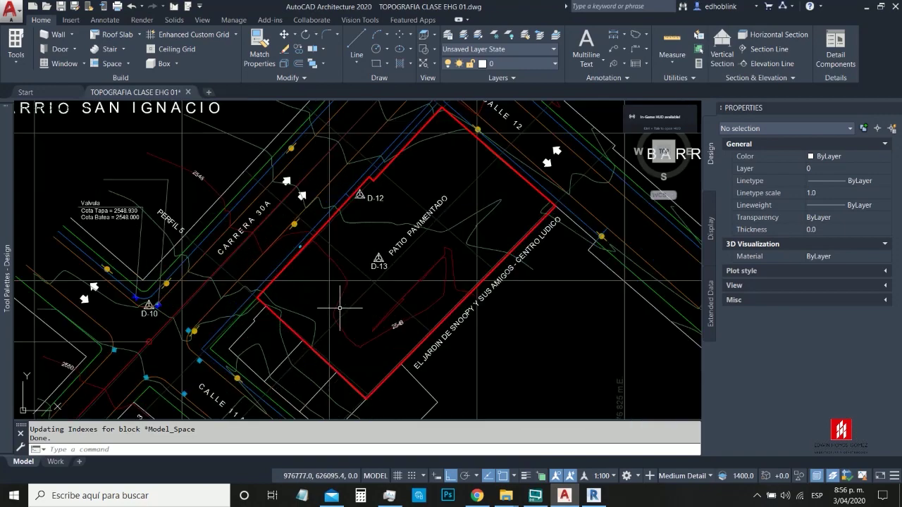
pyautogui.scroll(2, 279, 251)
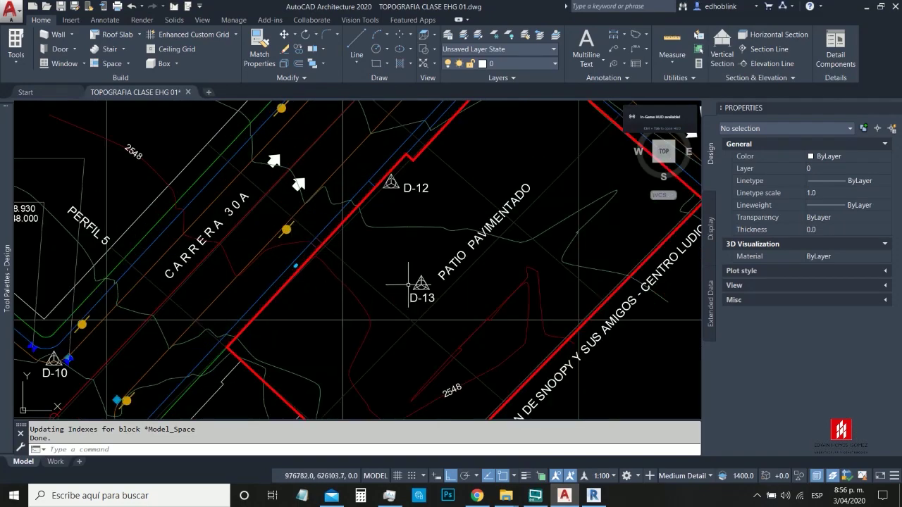
pyautogui.scroll(-5, 437, 274)
pyautogui.scroll(2, 445, 271)
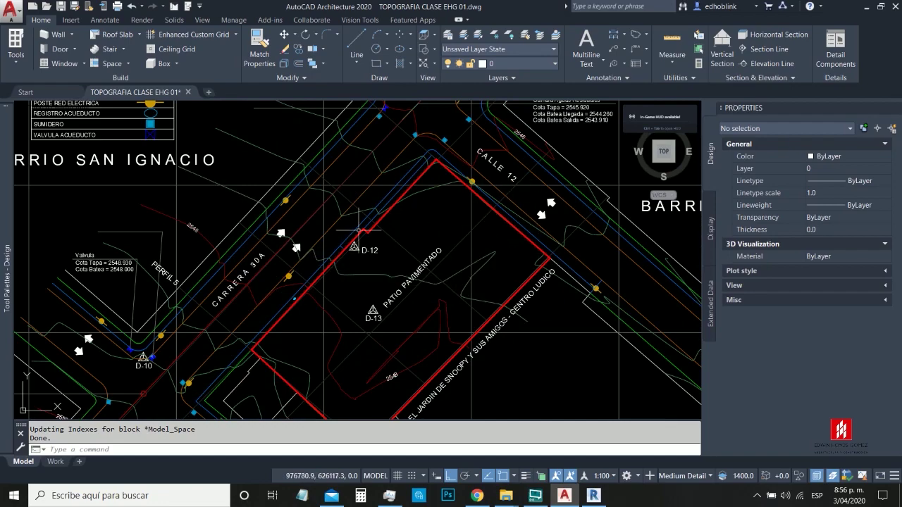
pyautogui.scroll(-4, 358, 231)
pyautogui.scroll(2, 380, 224)
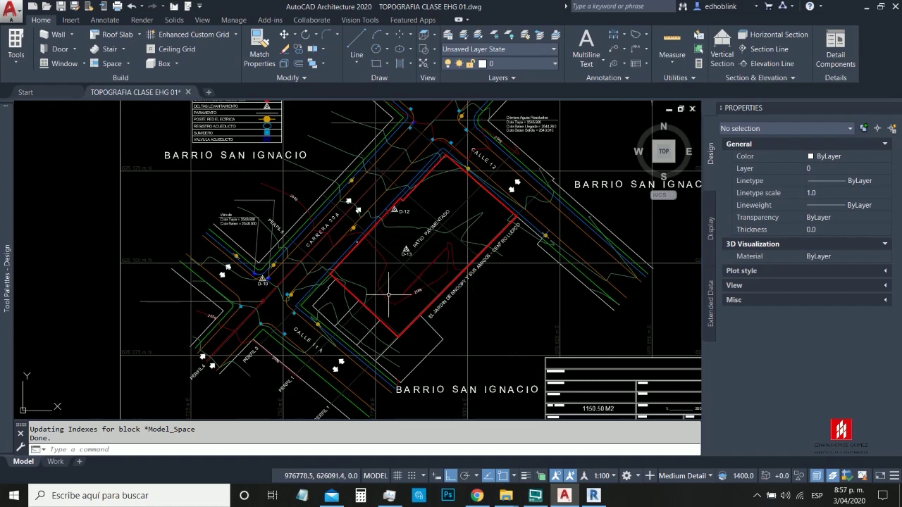
# Step: Highlight the two contour polylines crossing the lot's southwest half to examine their paths, and clear the selection
pyautogui.scroll(5, 386, 295)
pyautogui.click(388, 268)
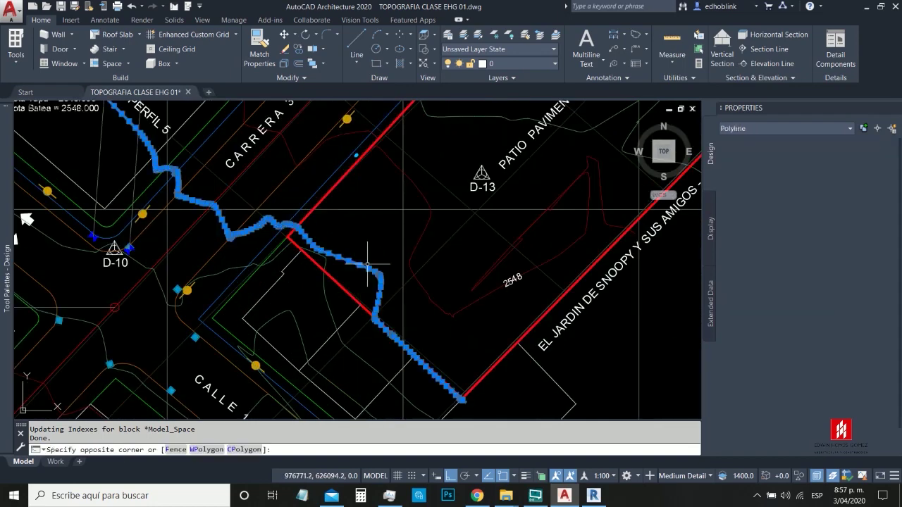
pyautogui.click(368, 251)
pyautogui.click(423, 231)
pyautogui.click(429, 316)
pyautogui.scroll(-2, 415, 335)
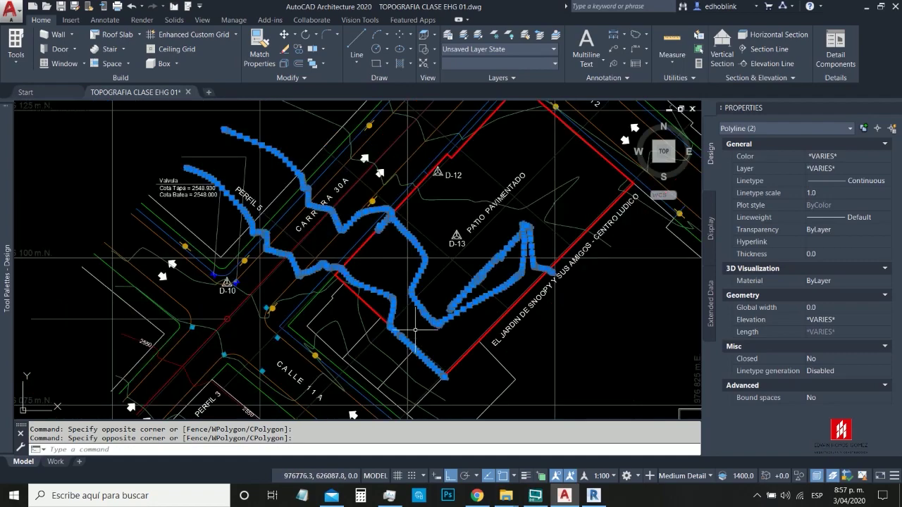
pyautogui.scroll(2, 457, 227)
pyautogui.press('Escape')
# Step: Inspect the contour polyline below D-12 and the one running along Calle 12, one at a time, and clear the selection
pyautogui.click(466, 195)
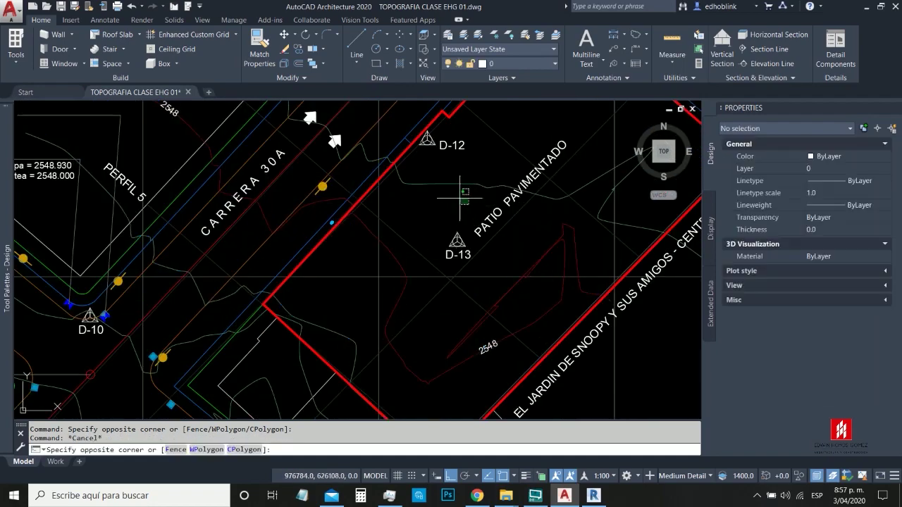
pyautogui.click(470, 226)
pyautogui.scroll(-3, 415, 264)
pyautogui.scroll(3, 554, 197)
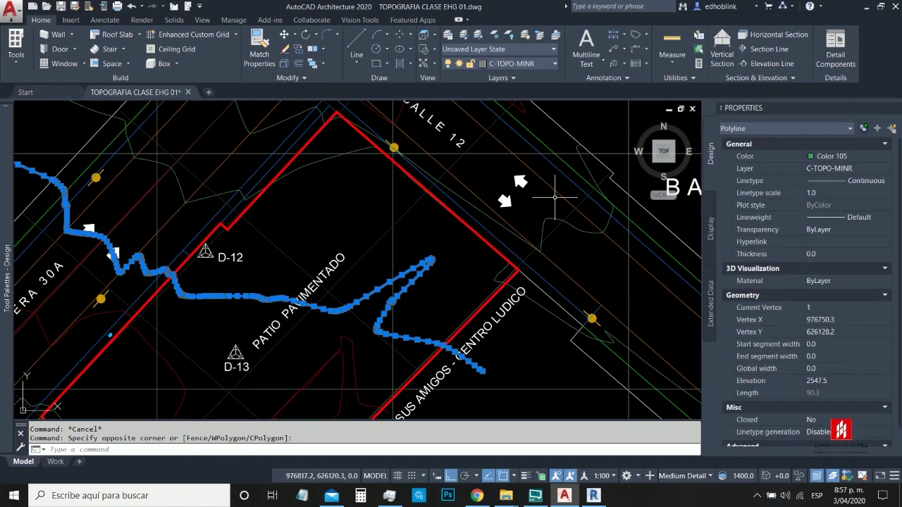
pyautogui.press('Escape')
pyautogui.click(552, 211)
pyautogui.click(545, 218)
pyautogui.scroll(-2, 534, 300)
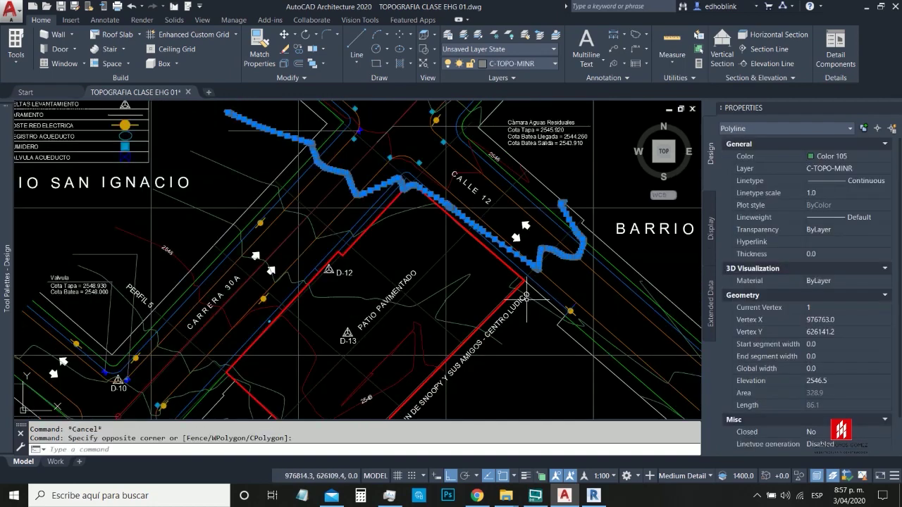
pyautogui.scroll(-3, 527, 300)
pyautogui.scroll(3, 520, 201)
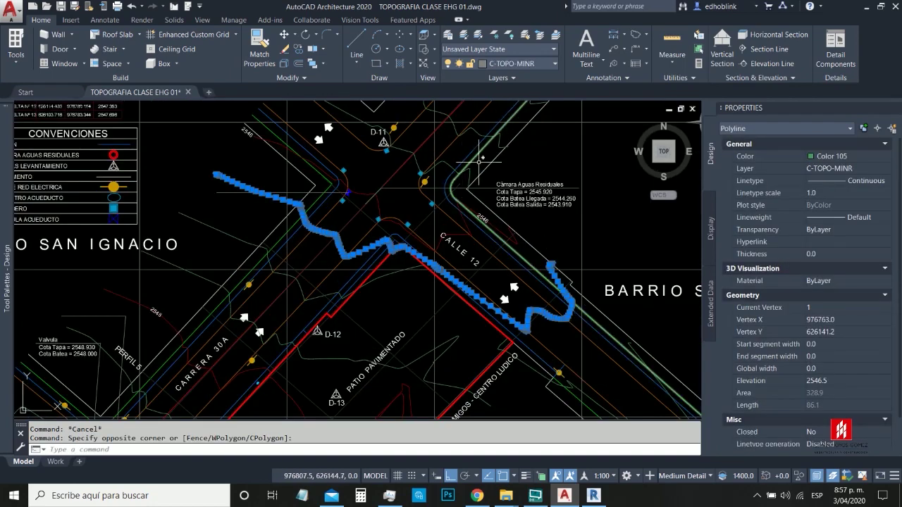
pyautogui.press('Escape')
# Step: Inspect the sidewalk polyline along Carrera 30A and the lot's boundary line near the Calle 12 corner, clearing each selection
pyautogui.scroll(4, 420, 244)
pyautogui.scroll(-4, 420, 243)
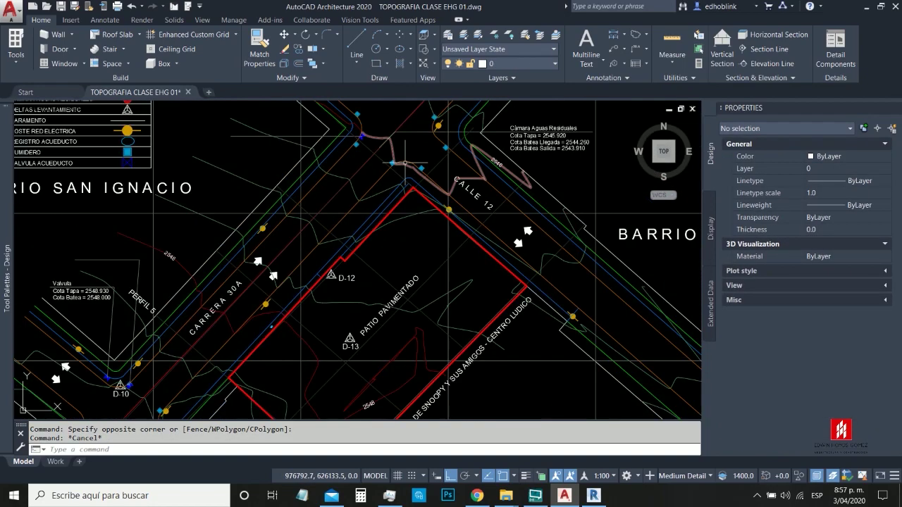
pyautogui.scroll(3, 467, 200)
pyautogui.scroll(-4, 466, 216)
pyautogui.scroll(5, 382, 225)
pyautogui.click(401, 149)
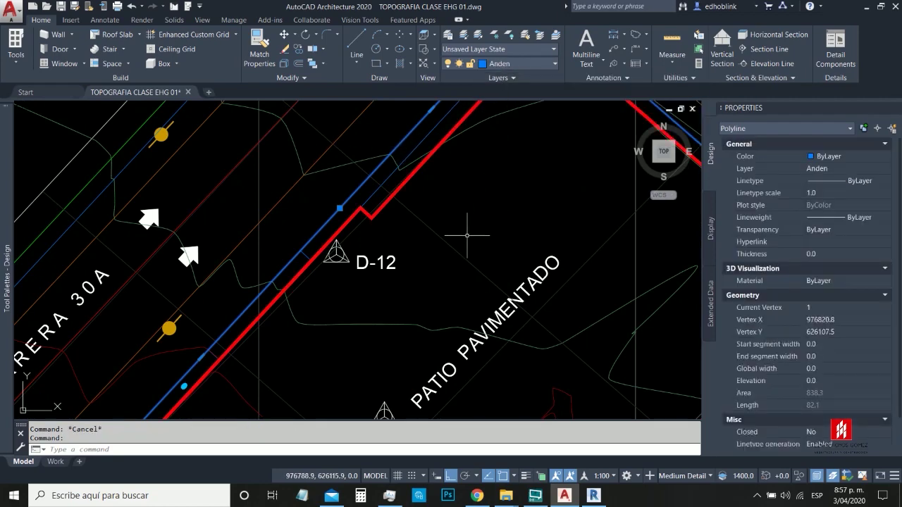
pyautogui.press('Escape')
pyautogui.scroll(-4, 462, 229)
pyautogui.scroll(3, 452, 220)
pyautogui.click(452, 220)
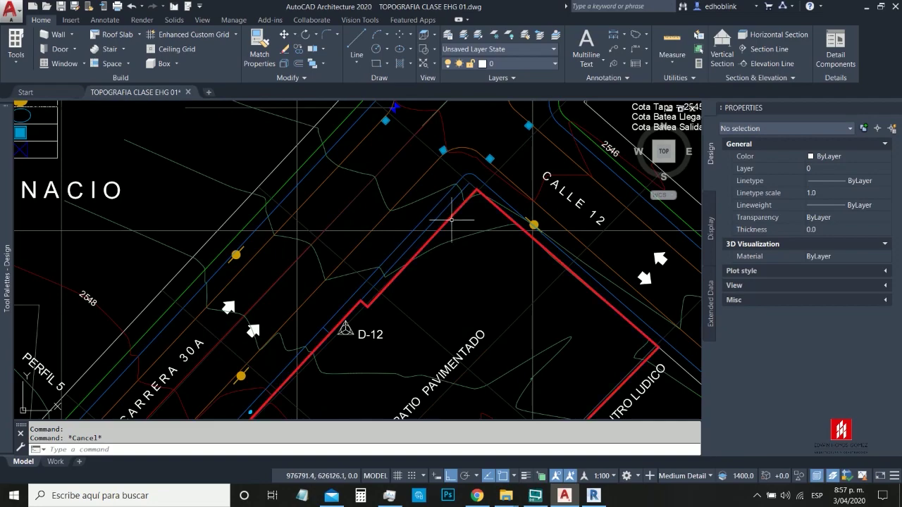
pyautogui.press('Escape')
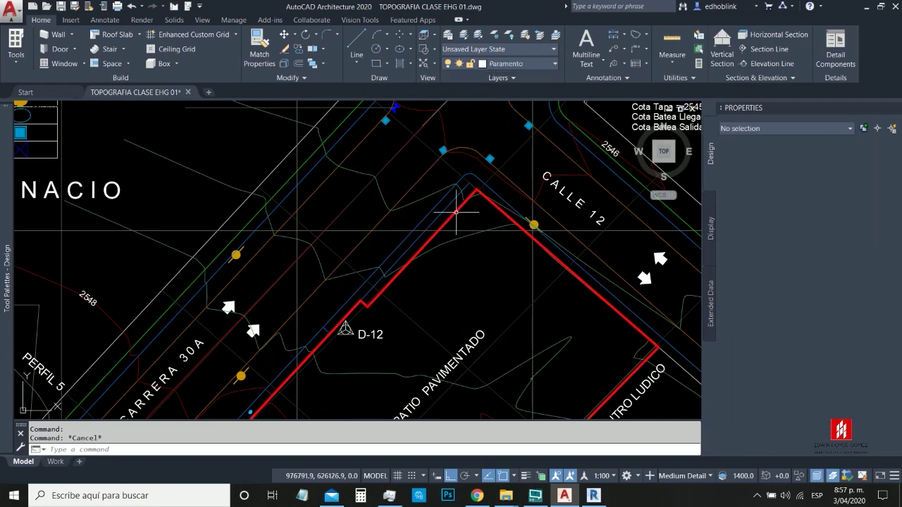
# Step: Inspect the red manhole circle at the Carrera 30A and Calle 11 A intersection below D-10, and clear the selection
pyautogui.scroll(-4, 463, 205)
pyautogui.scroll(2, 486, 262)
pyautogui.scroll(-2, 415, 233)
pyautogui.scroll(3, 291, 299)
pyautogui.scroll(2, 243, 185)
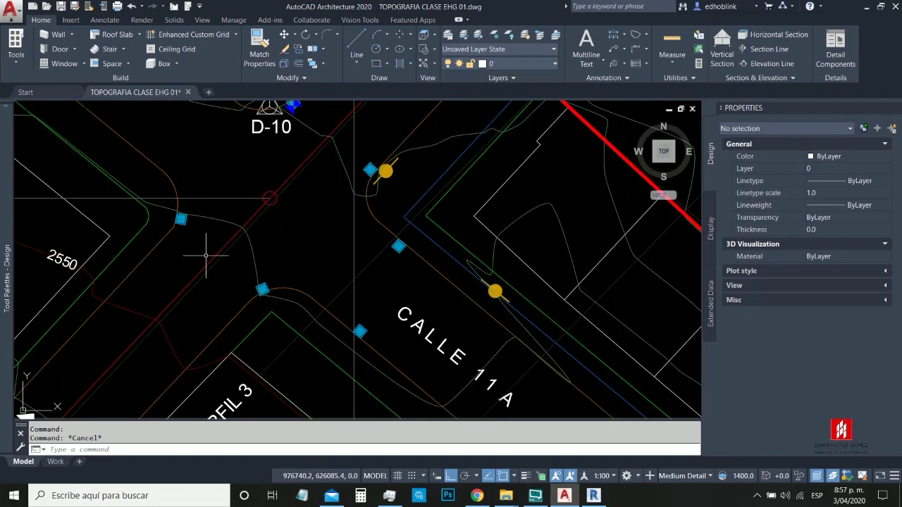
pyautogui.click(270, 198)
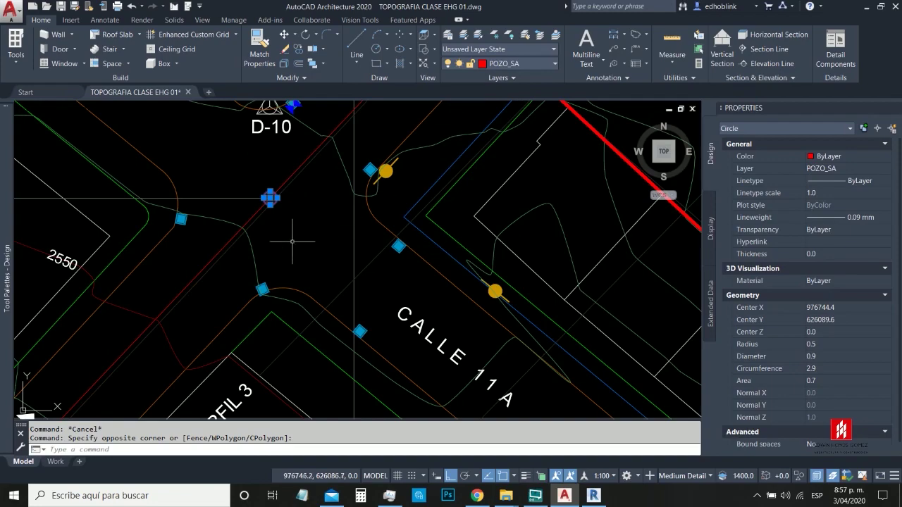
pyautogui.press('Escape')
# Step: Examine the Calle 12 intersection near D-11, the lot and the full extent of the survey sheet
pyautogui.scroll(-5, 274, 198)
pyautogui.scroll(3, 303, 205)
pyautogui.scroll(-3, 348, 195)
pyautogui.scroll(2, 347, 194)
pyautogui.scroll(1, 365, 193)
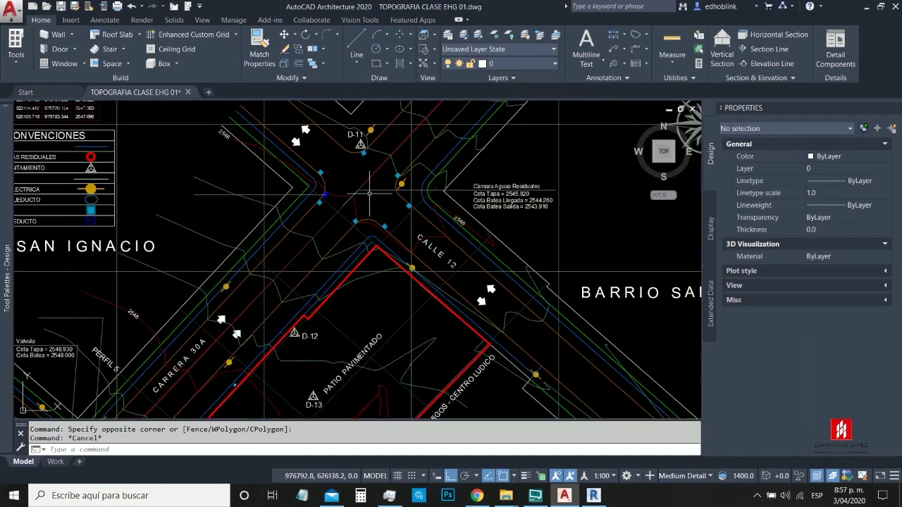
pyautogui.scroll(-4, 369, 192)
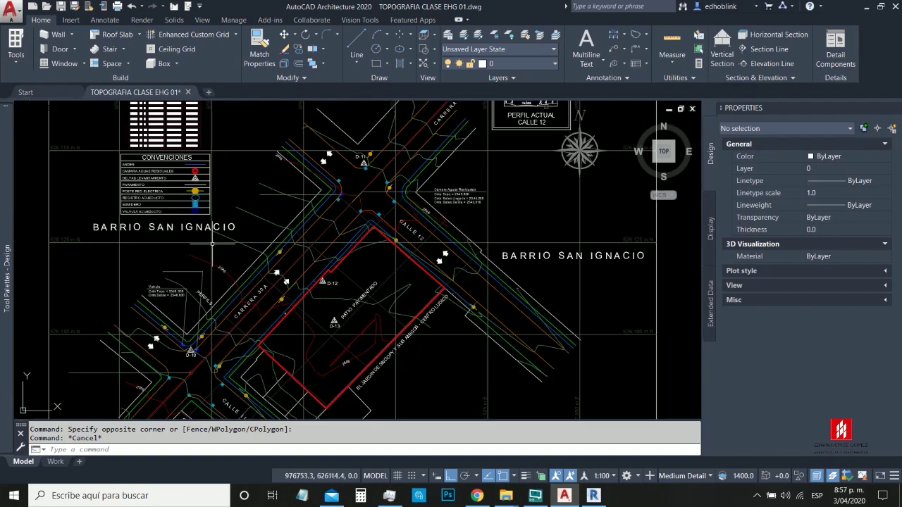
pyautogui.scroll(-2, 310, 249)
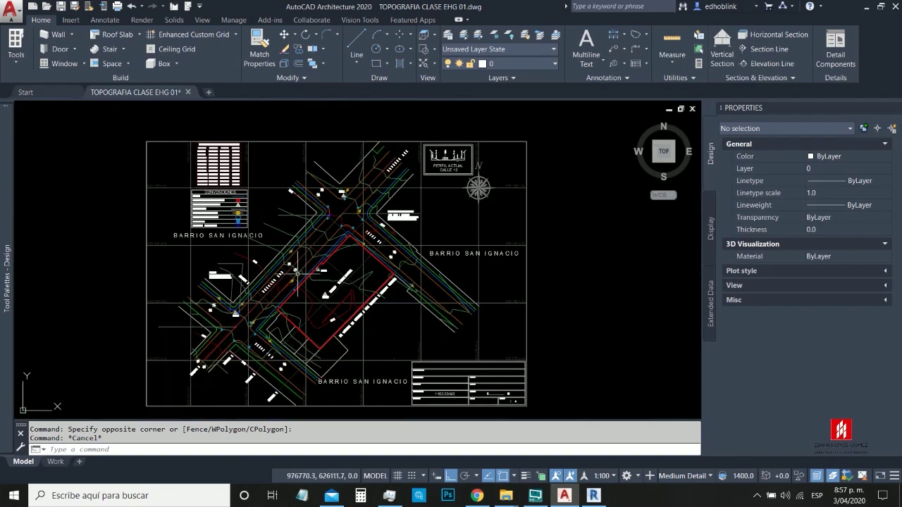
pyautogui.scroll(-2, 407, 262)
pyautogui.press('Escape')
pyautogui.scroll(2, 352, 282)
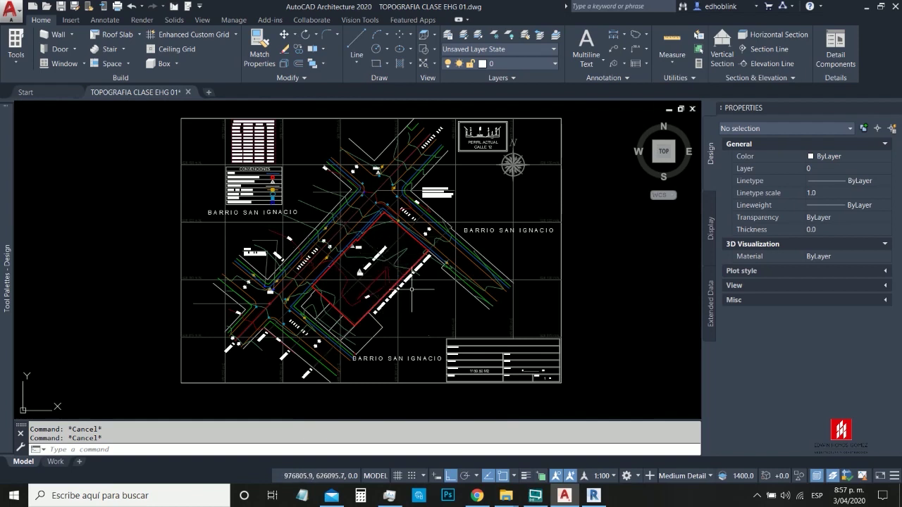
# Step: Switch to Revit and delete the Plantilla Multidisciplia EHG 01 model group from the 3D view
pyautogui.click(604, 499)
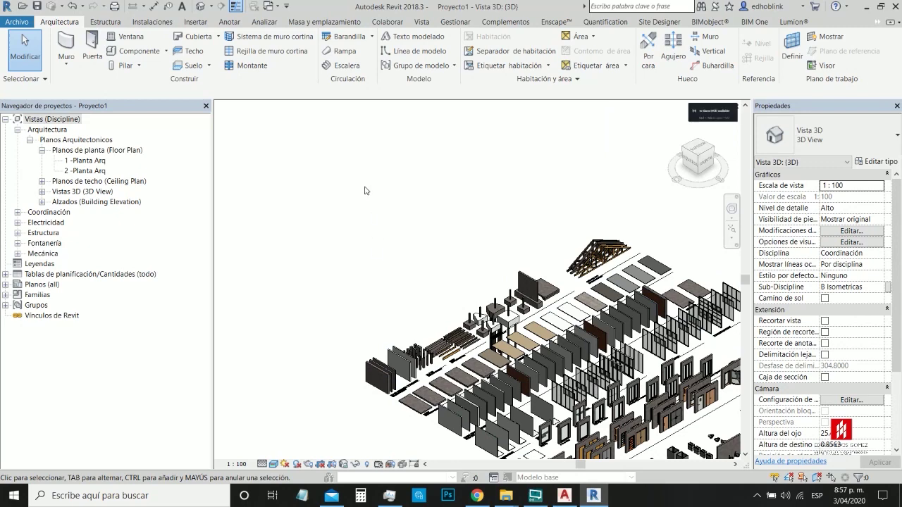
pyautogui.scroll(-4, 365, 190)
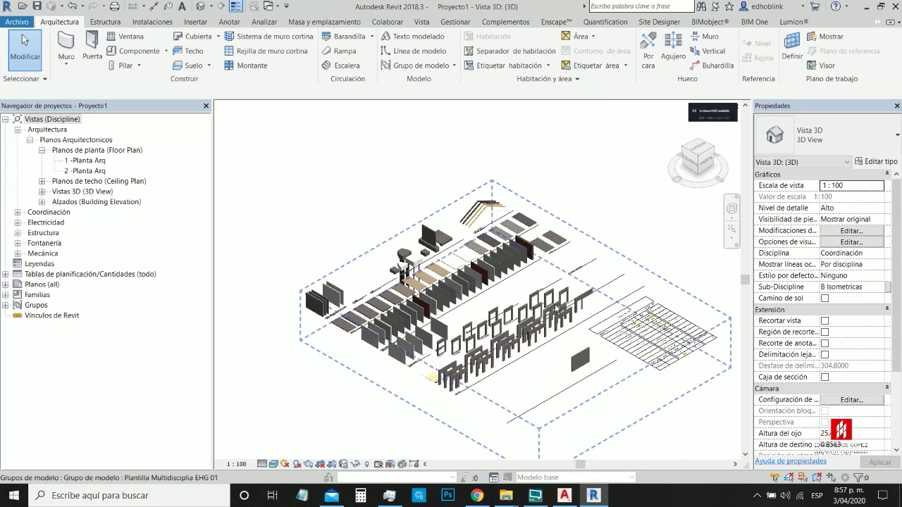
pyautogui.scroll(-2, 395, 176)
pyautogui.scroll(2, 497, 240)
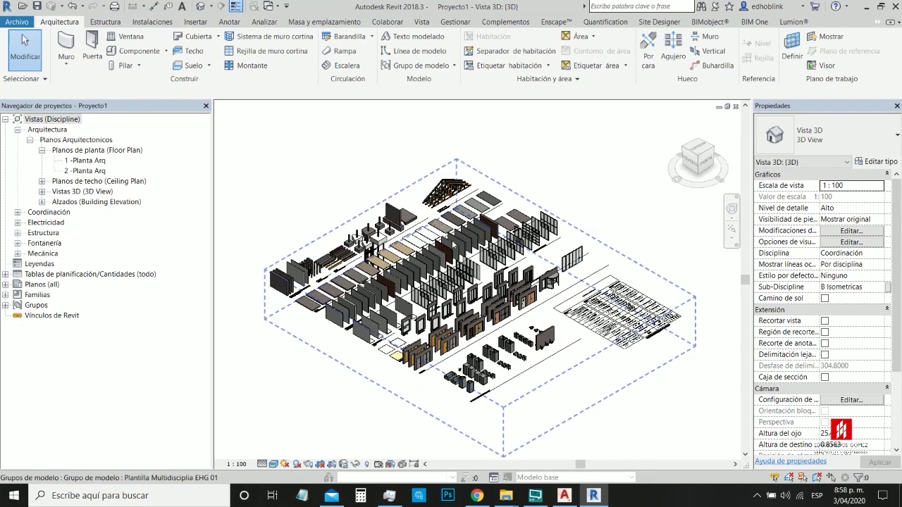
pyautogui.click(525, 276)
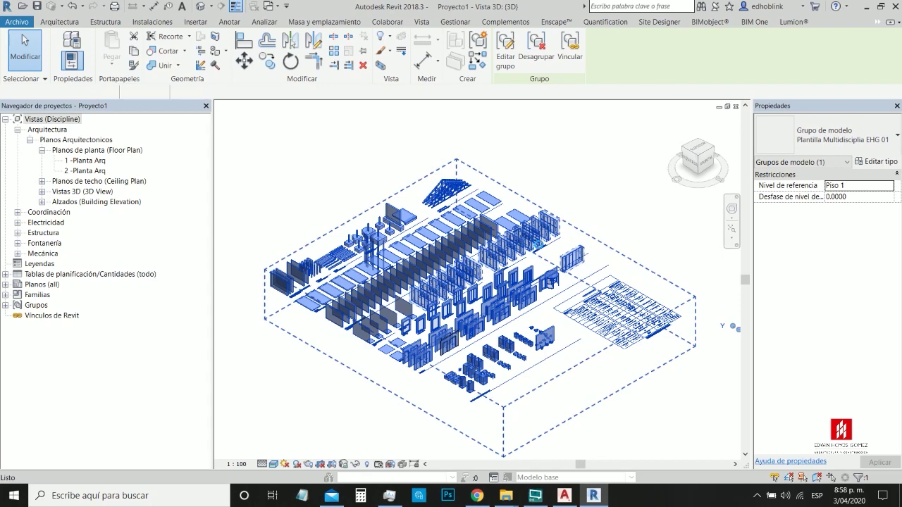
pyautogui.press('Delete')
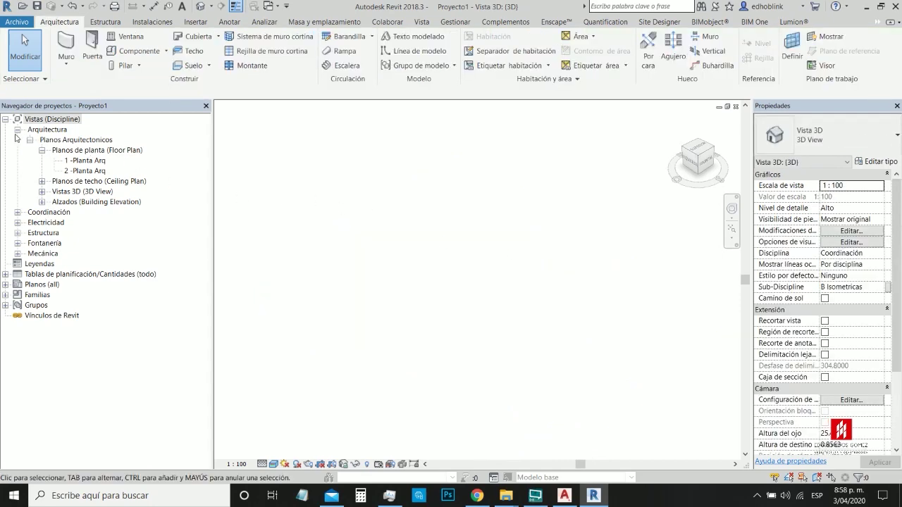
# Step: Open the 1 -Terreno y localizacion floor plan under Coordinación, A Topografia
pyautogui.click(17, 130)
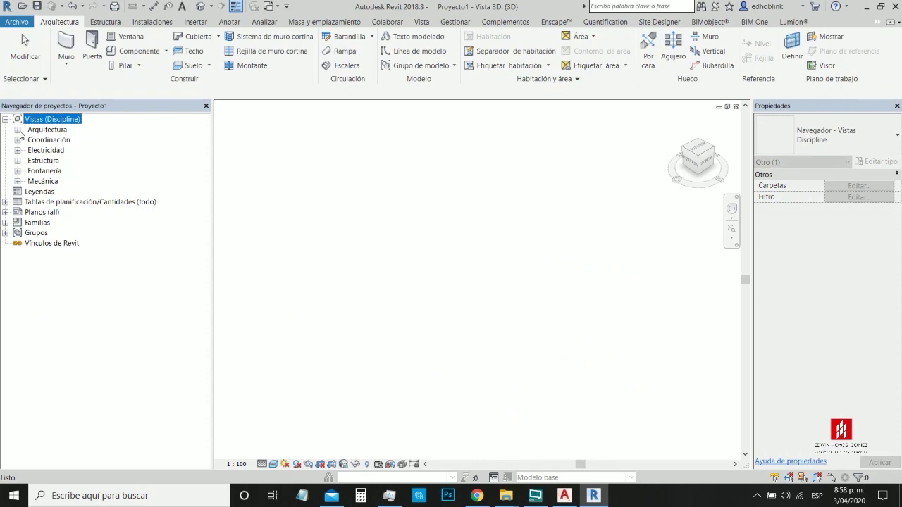
pyautogui.click(17, 129)
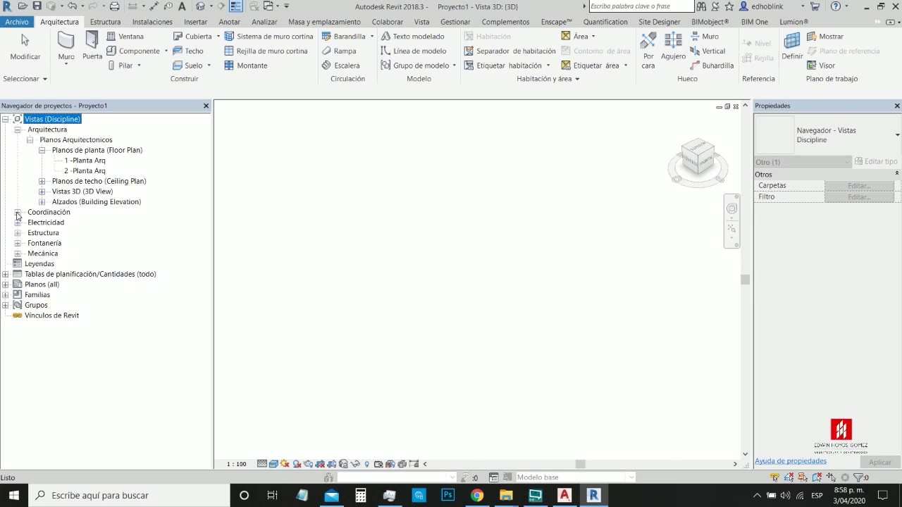
pyautogui.click(17, 212)
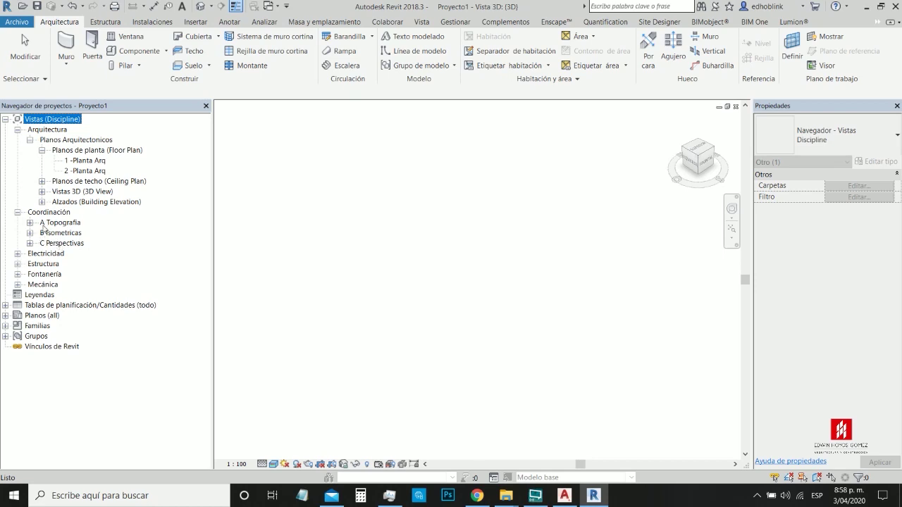
pyautogui.click(30, 222)
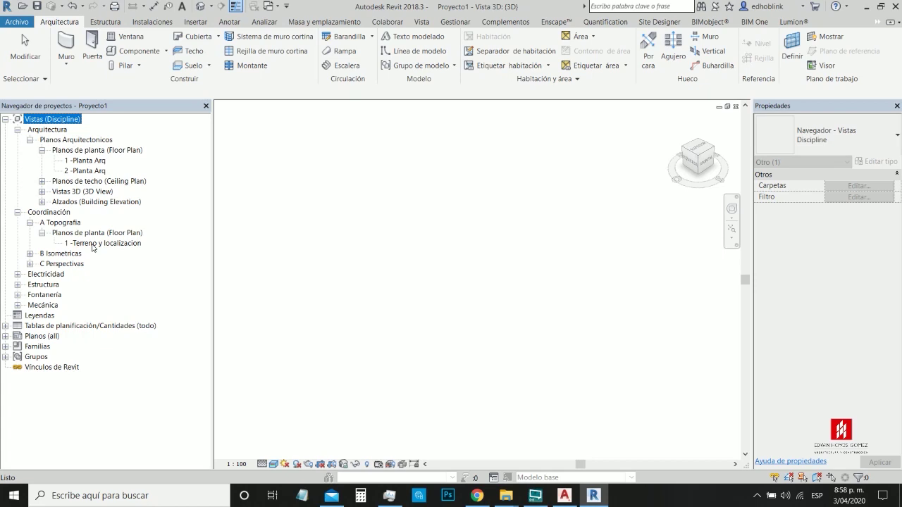
pyautogui.doubleClick(93, 243)
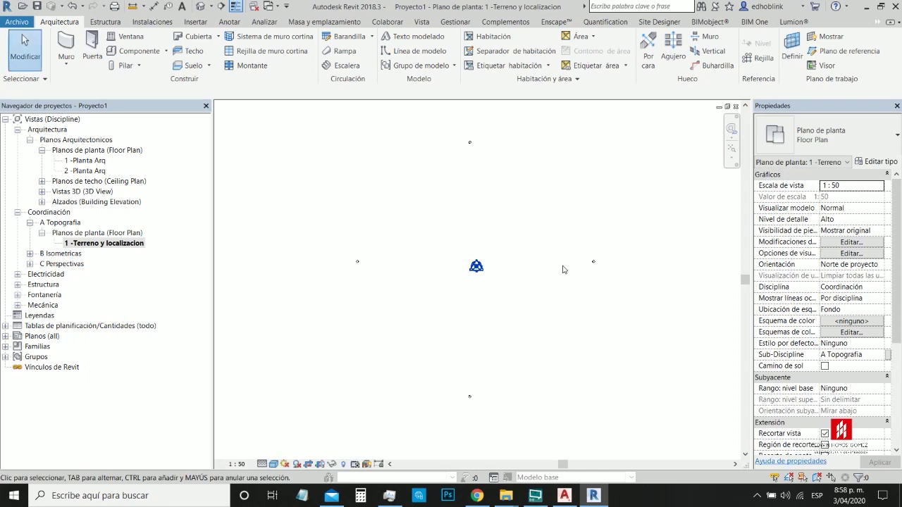
# Step: Compare the 1 -Planta Arq floor plan with 1 -Terreno y localizacion and examine the latter's project base point and elevation markers
pyautogui.doubleClick(86, 162)
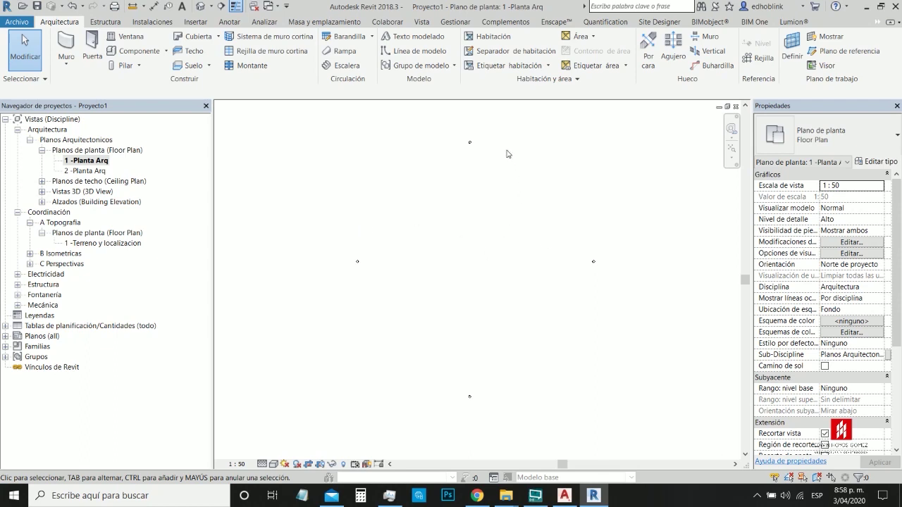
pyautogui.doubleClick(105, 243)
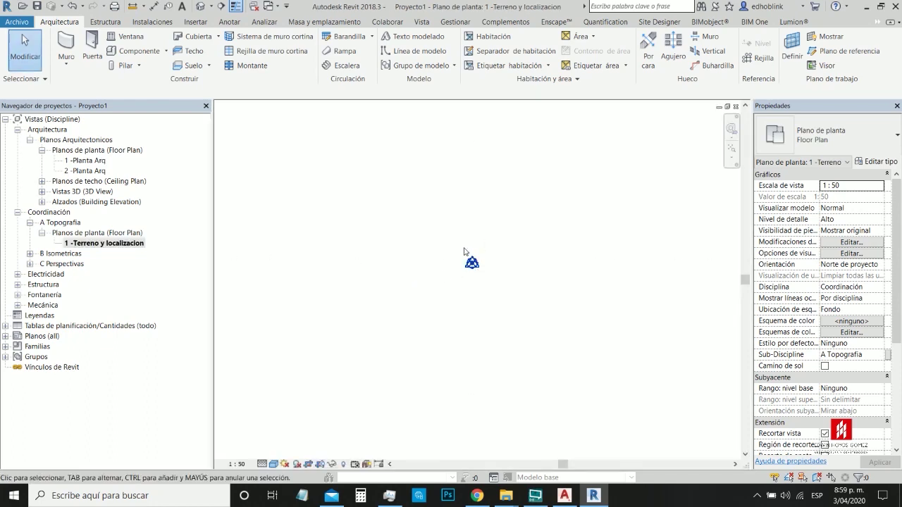
pyautogui.scroll(-5, 468, 272)
pyautogui.scroll(3, 474, 287)
pyautogui.scroll(-1, 475, 285)
pyautogui.scroll(1, 474, 283)
pyautogui.scroll(2, 472, 282)
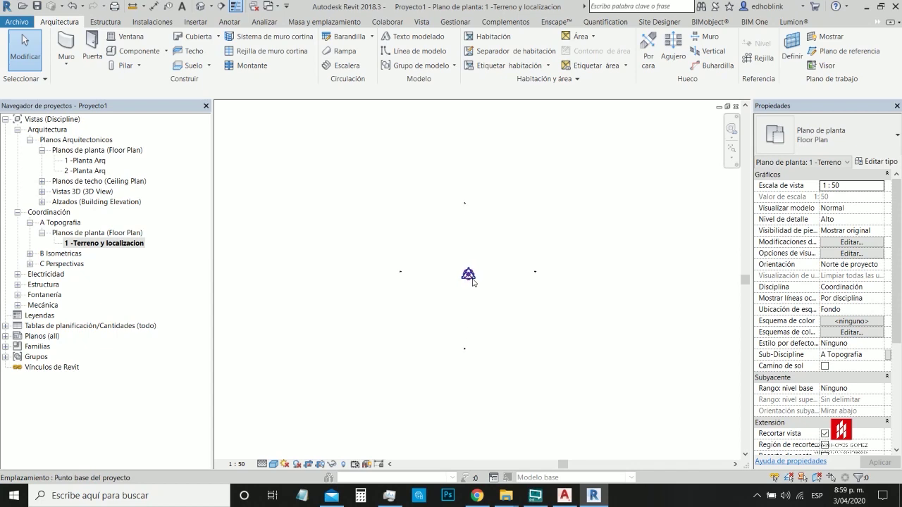
pyautogui.scroll(1, 465, 236)
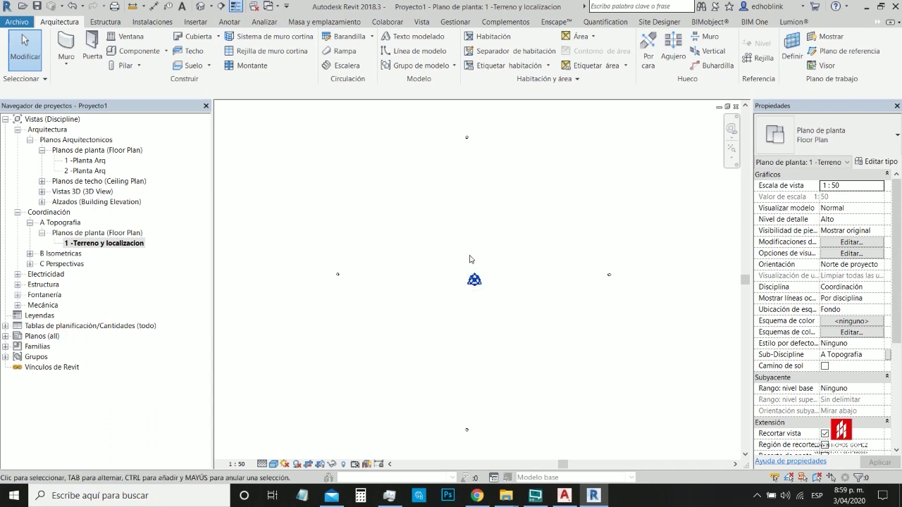
pyautogui.scroll(1, 481, 272)
# Step: Switch to AutoCAD and examine the red lot outline and the survey sheet around it
pyautogui.moveTo(564, 496)
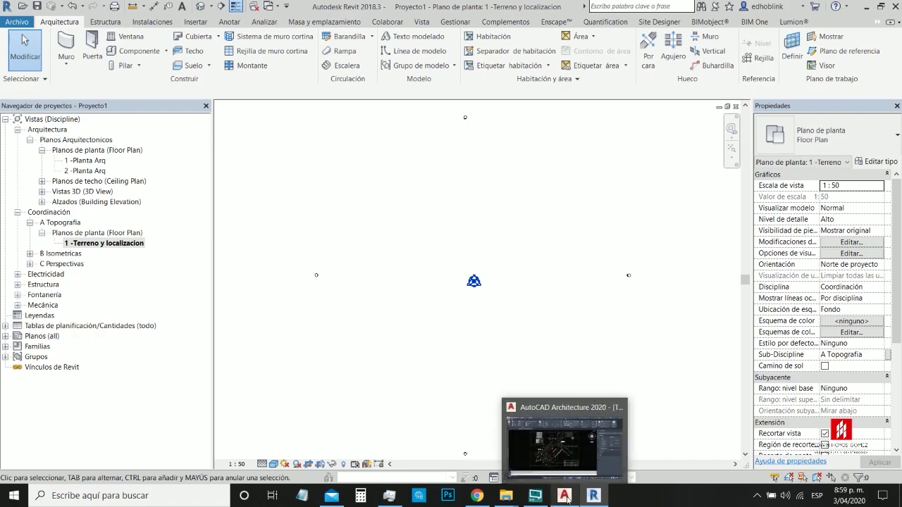
pyautogui.click(551, 458)
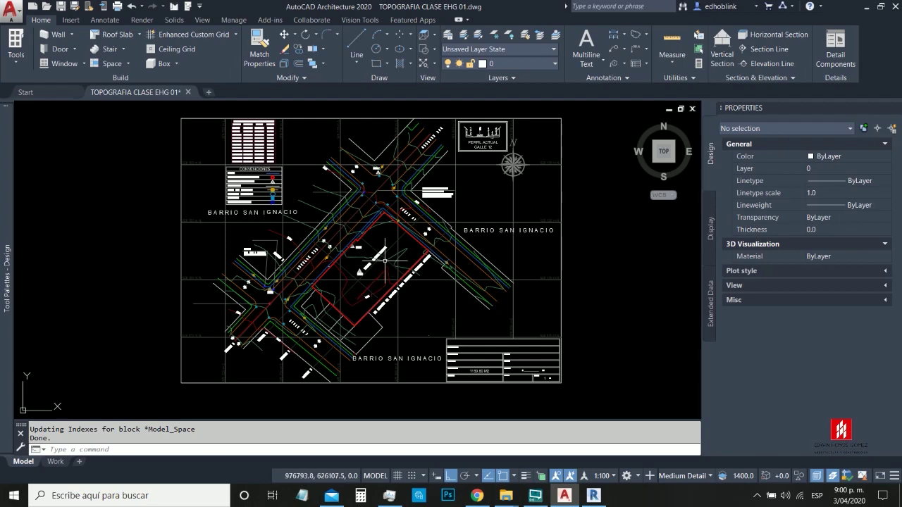
pyautogui.scroll(5, 352, 274)
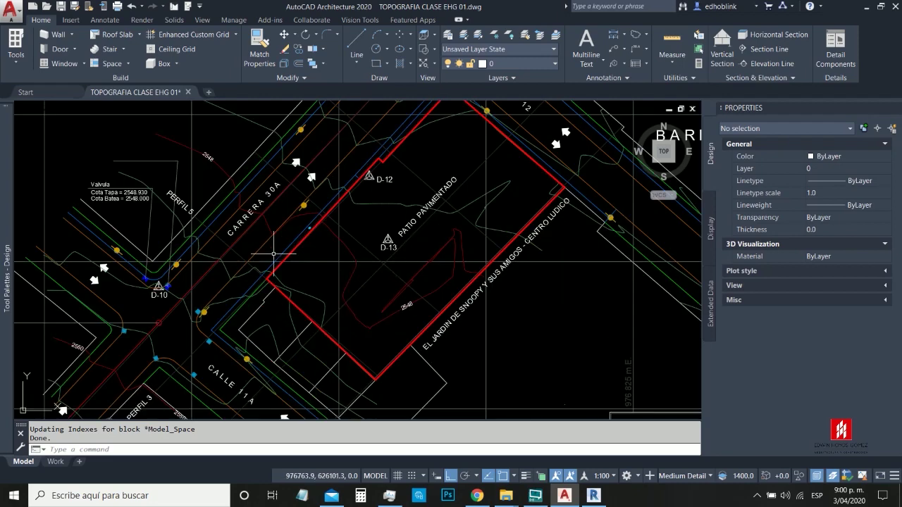
pyautogui.scroll(-7, 352, 292)
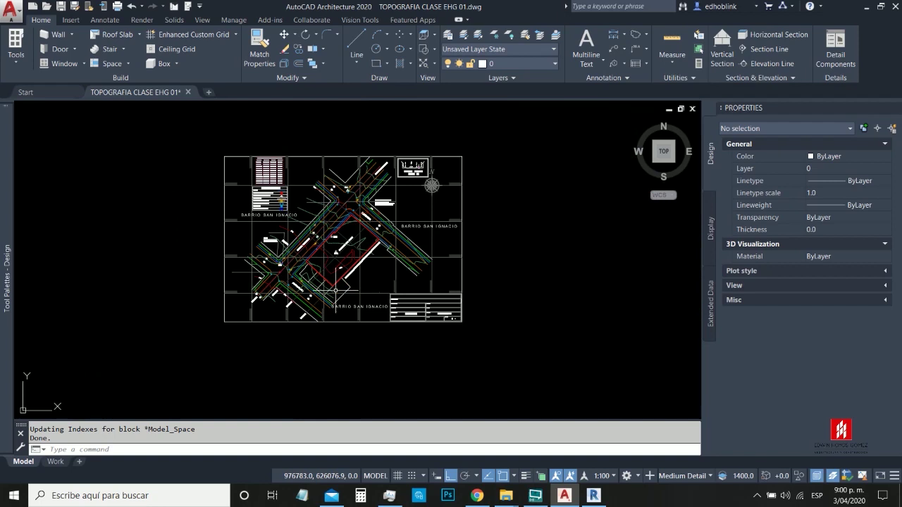
pyautogui.click(357, 63)
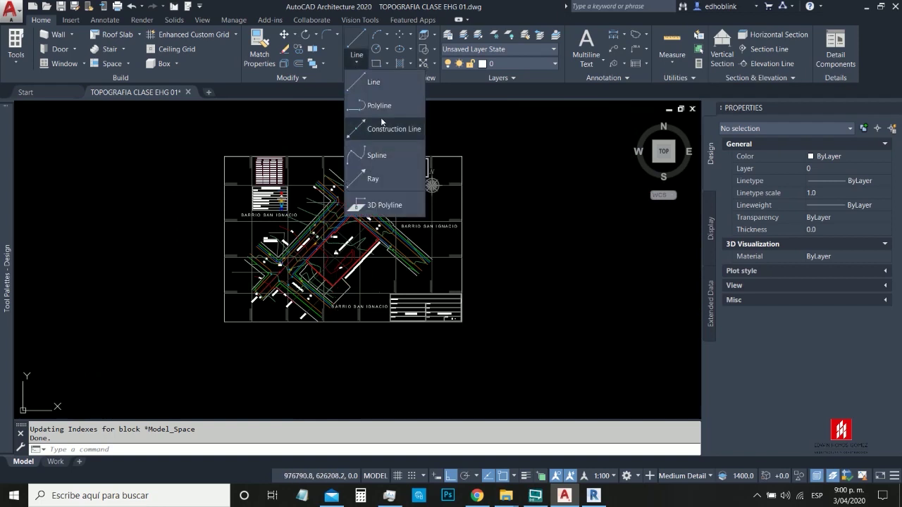
pyautogui.click(379, 105)
pyautogui.scroll(-2, 396, 223)
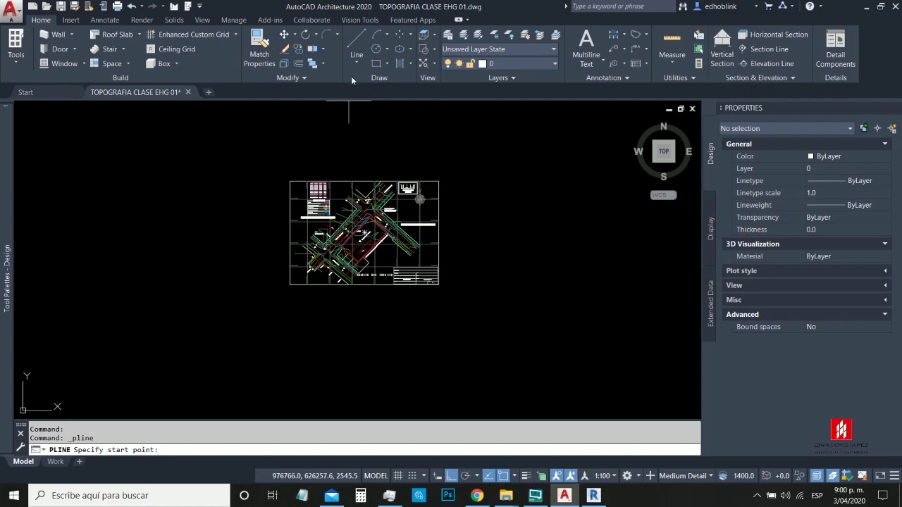
pyautogui.press('Escape')
# Step: Draw a horizontal line from the origin 0,0,0 eastward to the survey's X position, about 976,700 units long
pyautogui.click(357, 64)
pyautogui.click(373, 80)
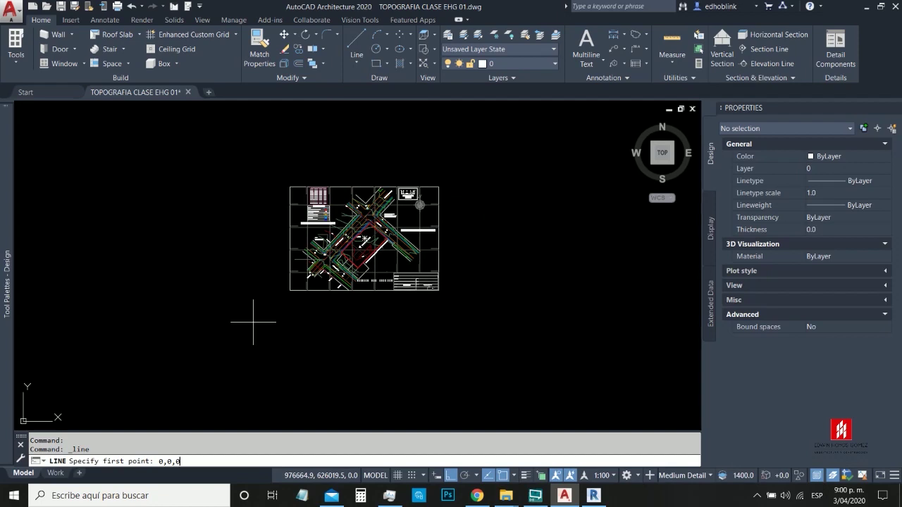
pyautogui.press('Return')
pyautogui.scroll(-5, 339, 268)
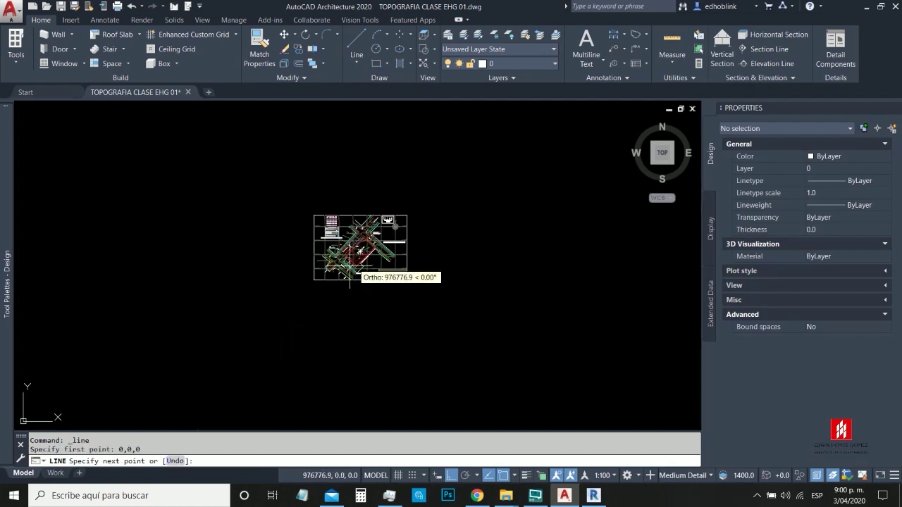
pyautogui.scroll(8, 341, 280)
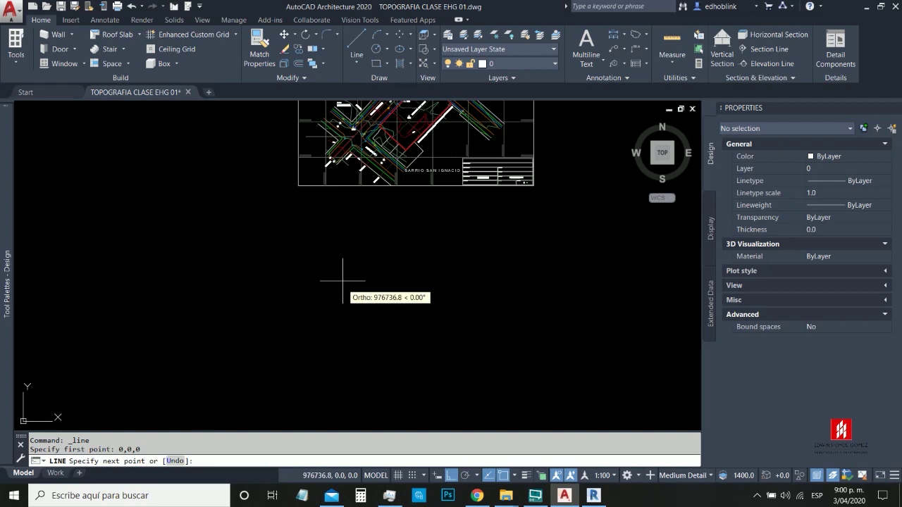
pyautogui.click(322, 237)
pyautogui.scroll(-5, 386, 202)
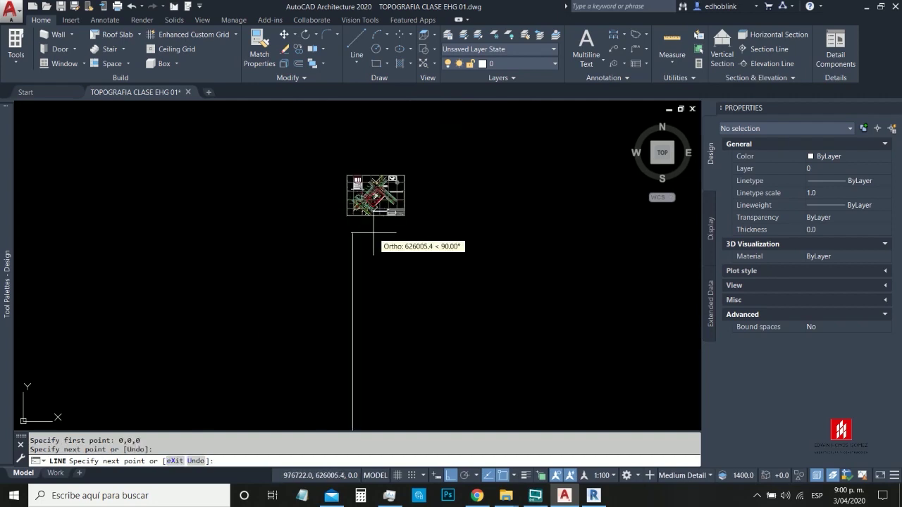
pyautogui.press('Escape')
pyautogui.press('Escape')
# Step: Draw a polyline from the origin 0,0,0 to the west edge of the survey sheet's frame
pyautogui.click(357, 62)
pyautogui.click(367, 107)
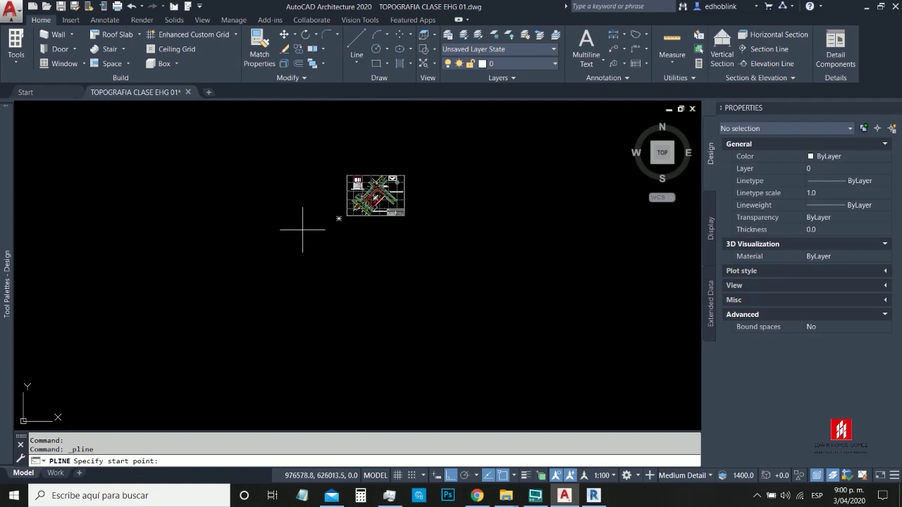
pyautogui.write('0,0')
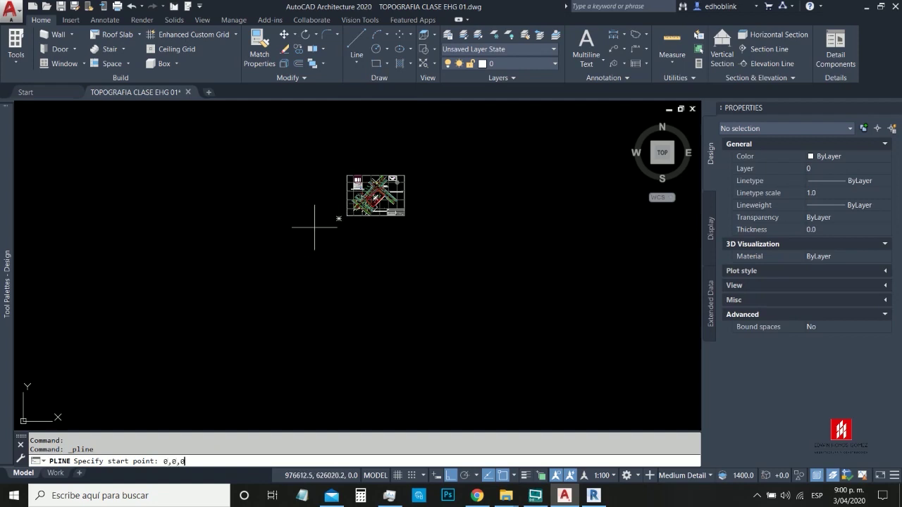
pyautogui.press('Return')
pyautogui.scroll(-1, 361, 241)
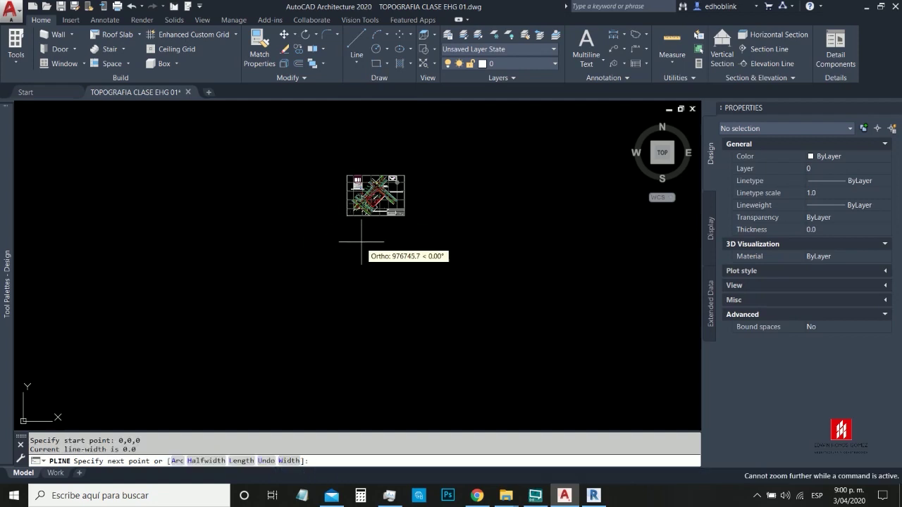
pyautogui.click(348, 200)
pyautogui.press('Escape')
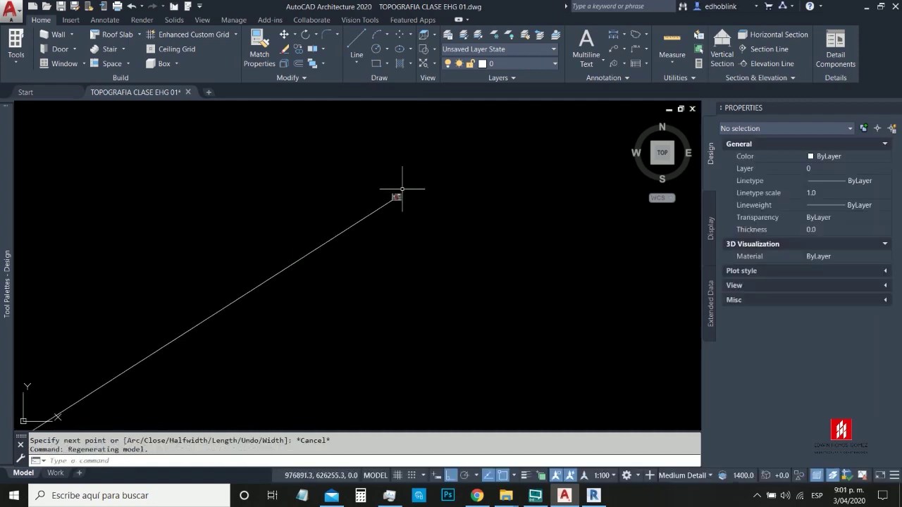
pyautogui.scroll(3, 316, 256)
pyautogui.scroll(-2, 342, 225)
pyautogui.scroll(-1, 246, 262)
pyautogui.scroll(2, 270, 276)
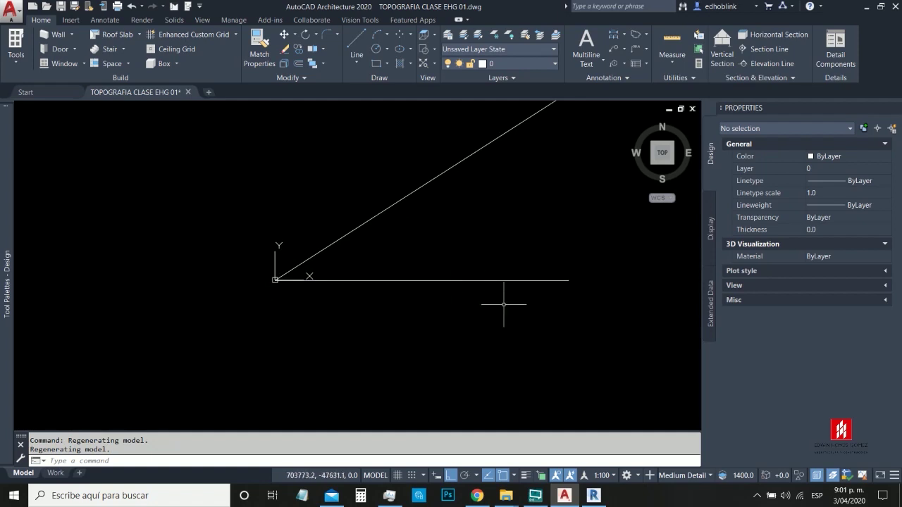
# Step: Erase the horizontal line that runs east from the origin, keeping the diagonal polyline to the survey sheet
pyautogui.moveTo(504, 305); pyautogui.dragTo(419, 252)
pyautogui.press('Delete')
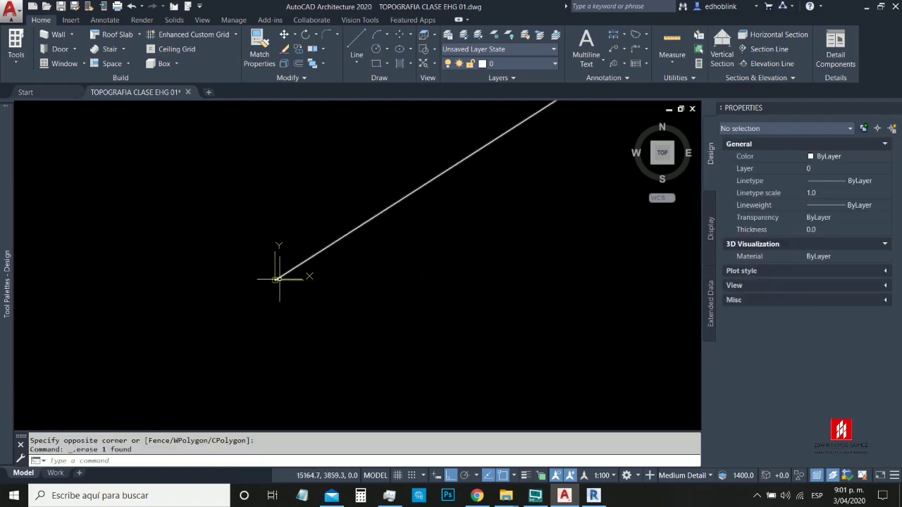
pyautogui.scroll(-5, 348, 263)
pyautogui.scroll(5, 258, 298)
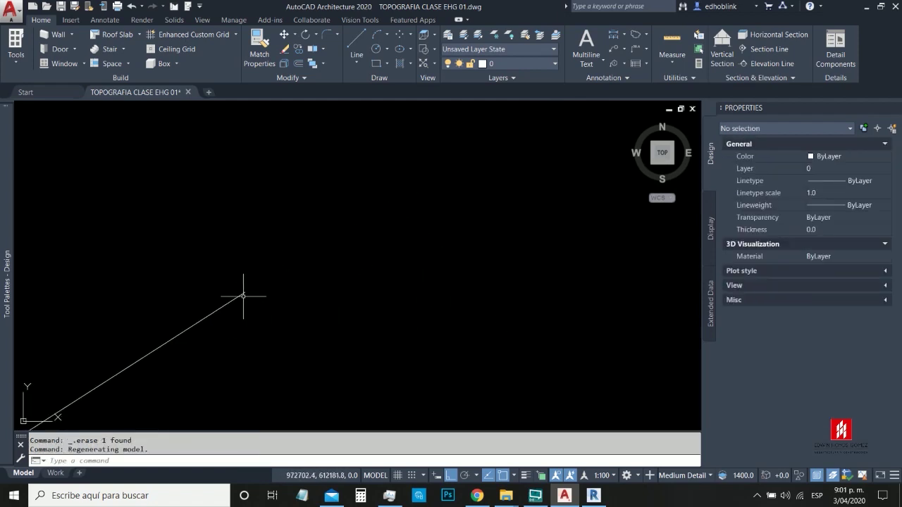
# Step: Examine the easting and northing labels along the survey sheet's coordinate grid and the topographic control point table
pyautogui.scroll(-4, 254, 275)
pyautogui.scroll(6, 292, 209)
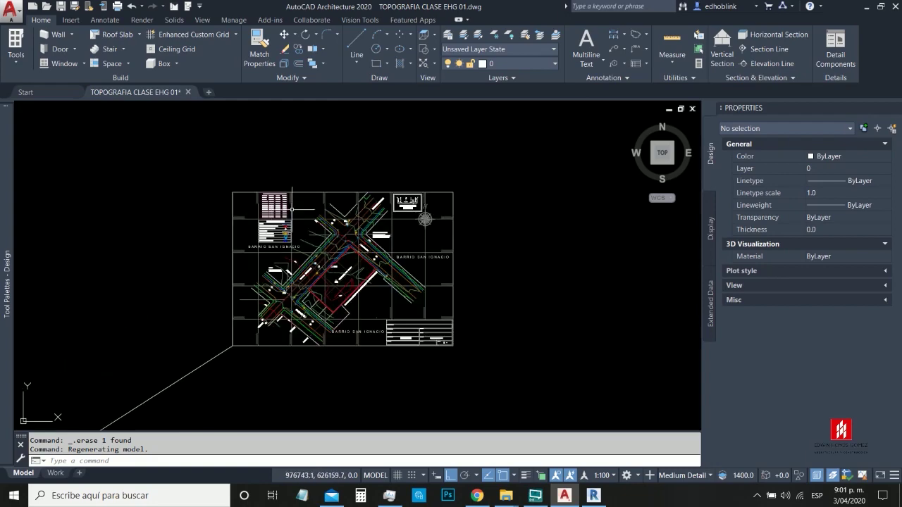
pyautogui.scroll(3, 386, 290)
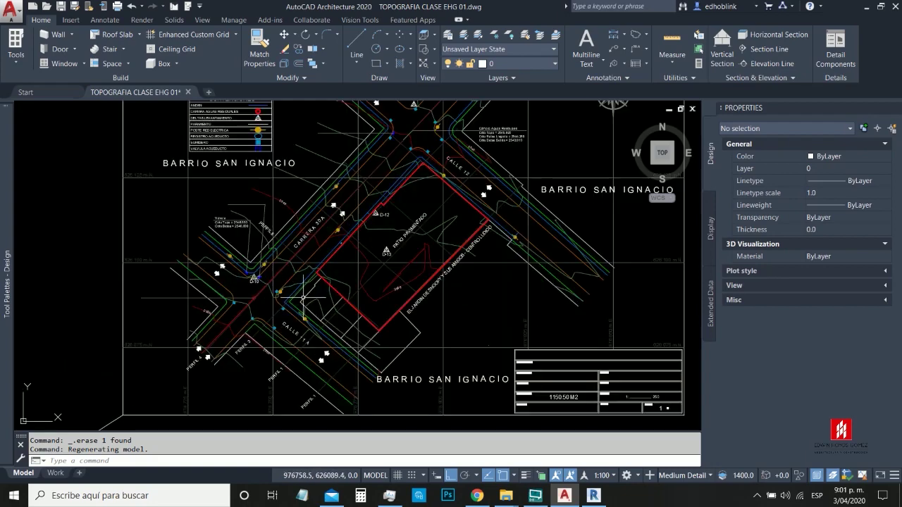
pyautogui.scroll(-2, 367, 240)
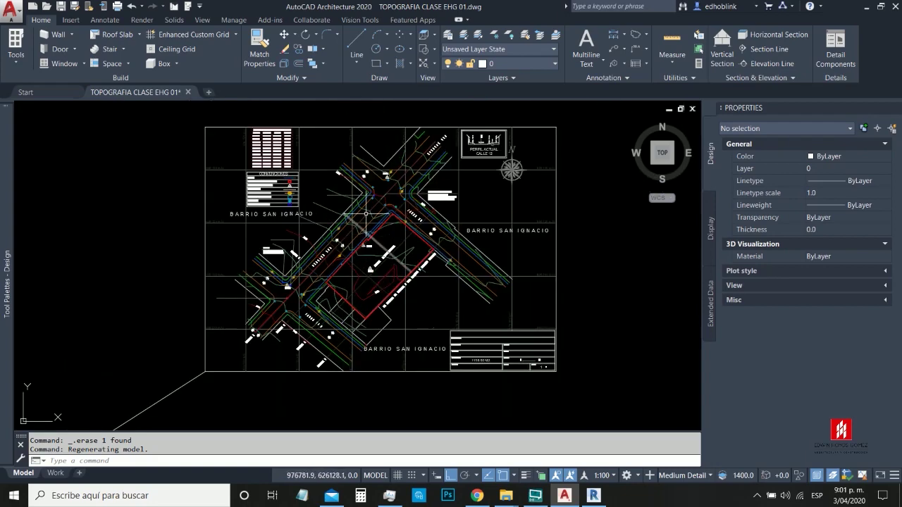
pyautogui.scroll(5, 356, 177)
pyautogui.scroll(-2, 337, 316)
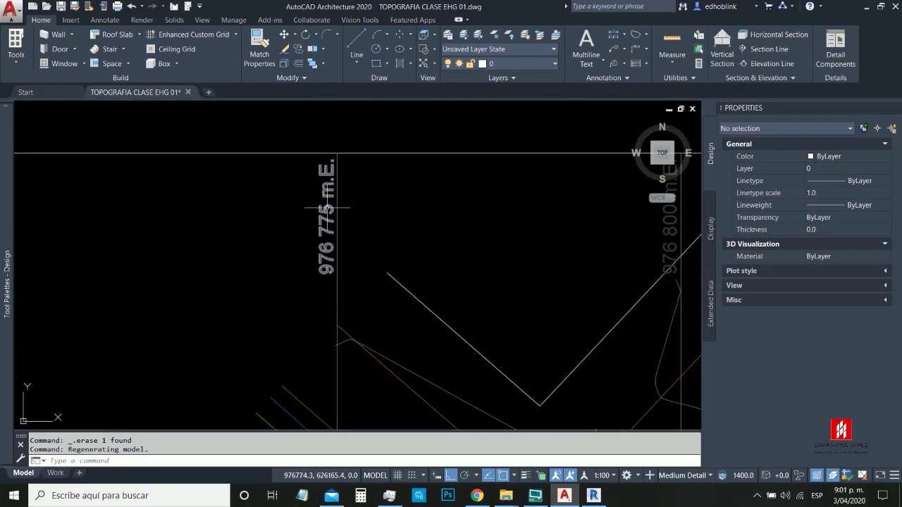
pyautogui.moveTo(368, 285); pyautogui.dragTo(368, 224, button='middle')
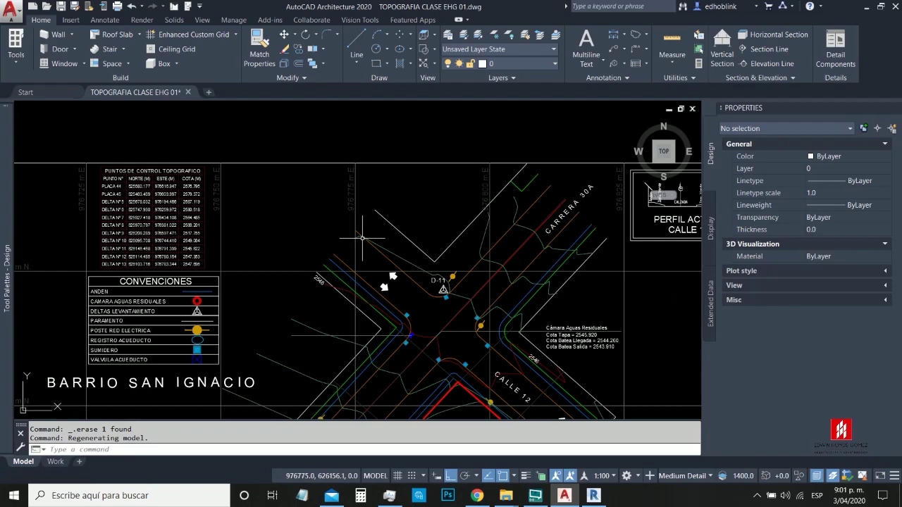
pyautogui.scroll(-2, 355, 238)
pyautogui.scroll(5, 355, 238)
pyautogui.scroll(-5, 372, 189)
pyautogui.scroll(2, 373, 189)
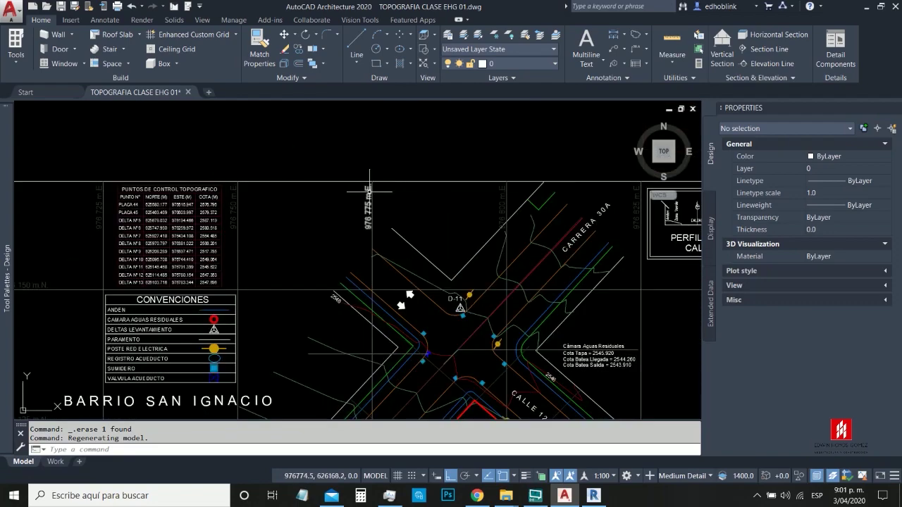
pyautogui.scroll(2, 373, 189)
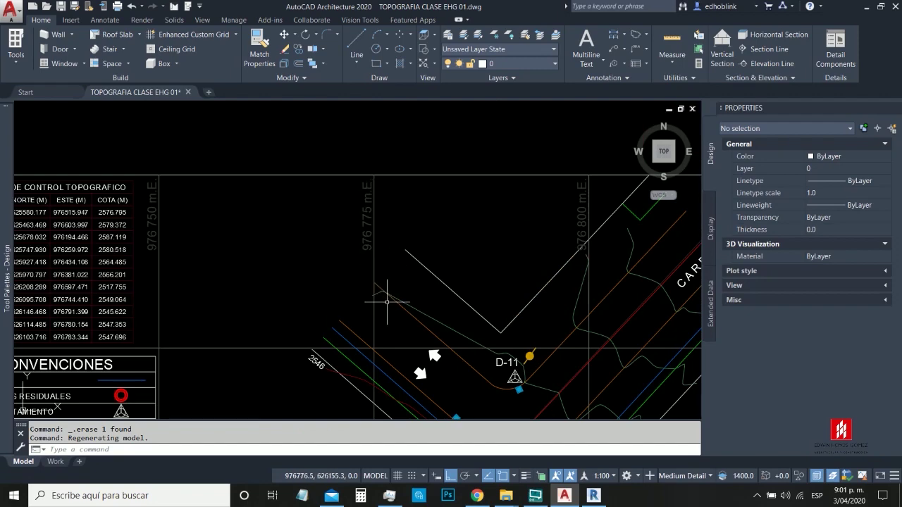
pyautogui.scroll(-3, 376, 275)
pyautogui.scroll(3, 211, 297)
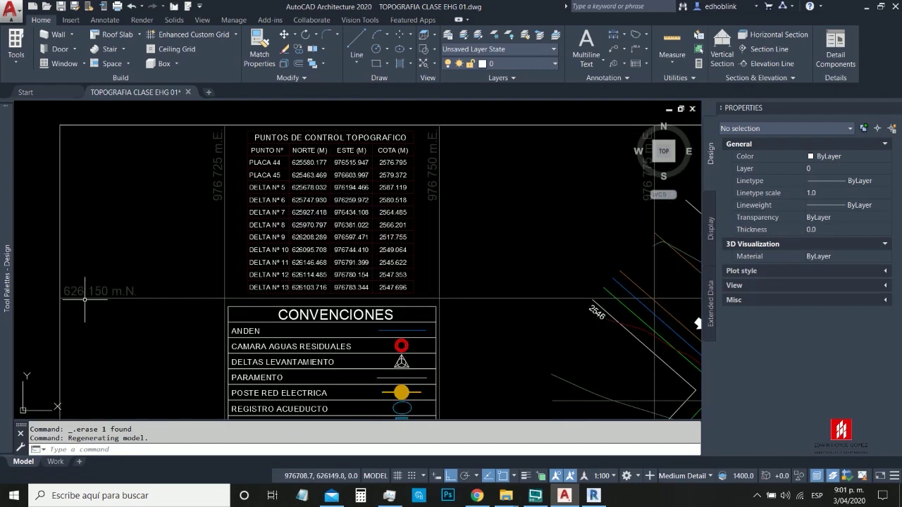
pyautogui.scroll(2, 86, 299)
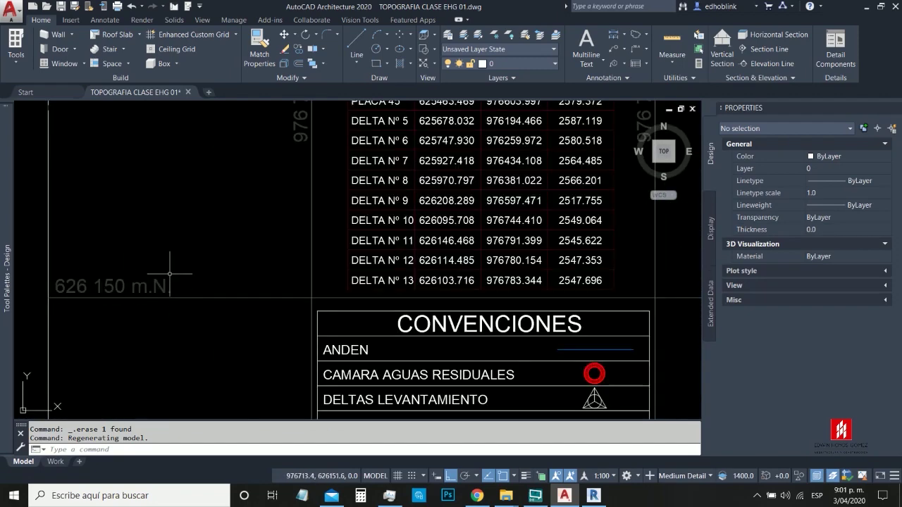
pyautogui.scroll(-10, 235, 263)
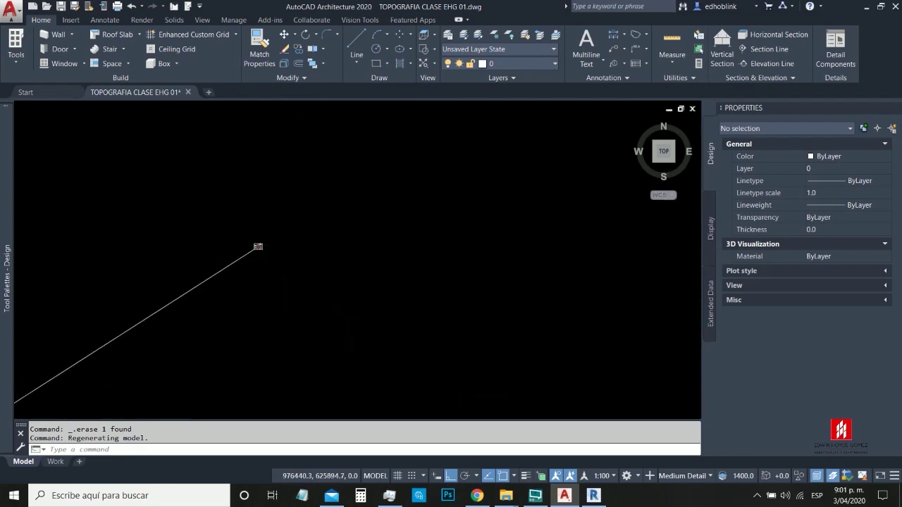
# Step: Compare the survey sheet's location at the end of the origin polyline with its 976 775 m.E. grid line
pyautogui.scroll(-1, 256, 267)
pyautogui.scroll(1, 266, 263)
pyautogui.scroll(5, 214, 256)
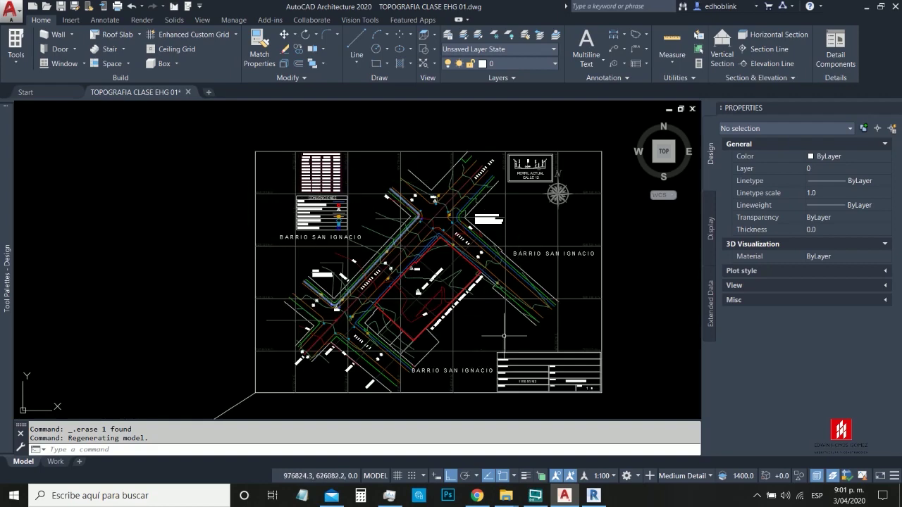
pyautogui.scroll(8, 395, 169)
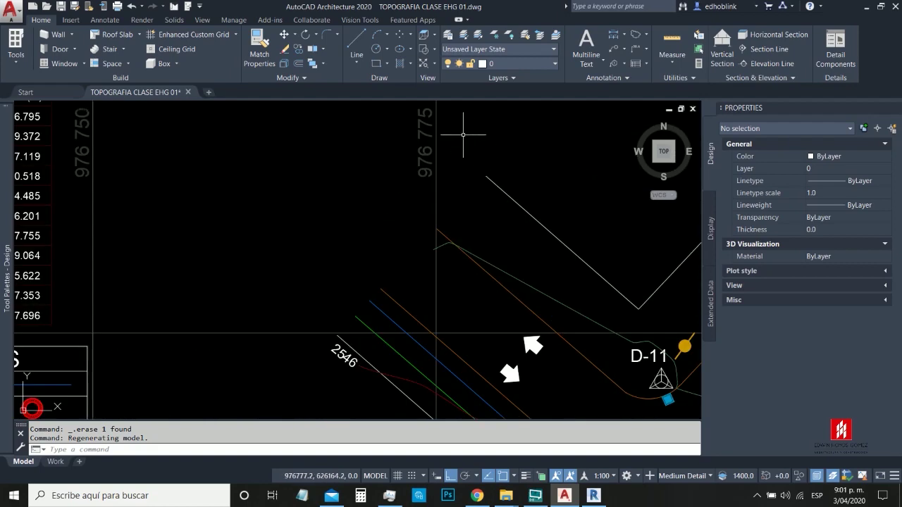
pyautogui.scroll(-2, 462, 172)
pyautogui.scroll(3, 449, 144)
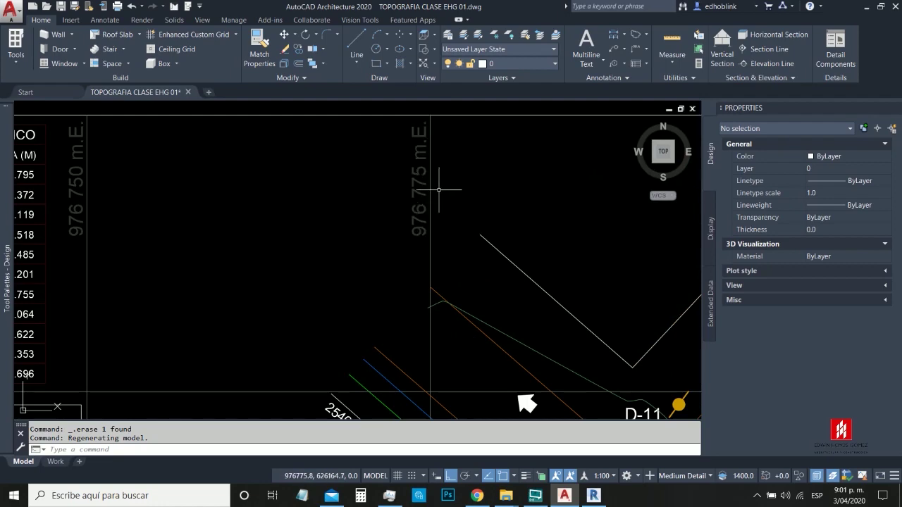
pyautogui.scroll(-4, 352, 191)
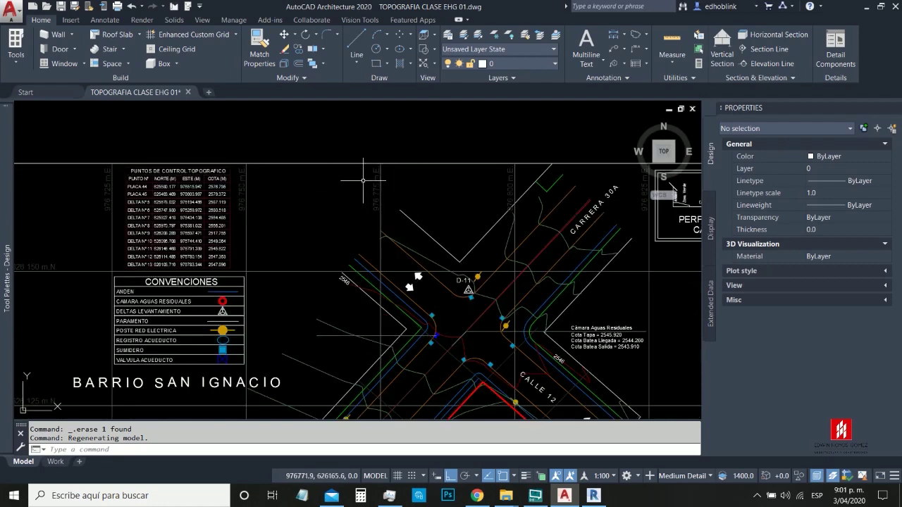
pyautogui.scroll(-3, 379, 114)
pyautogui.scroll(-3, 334, 243)
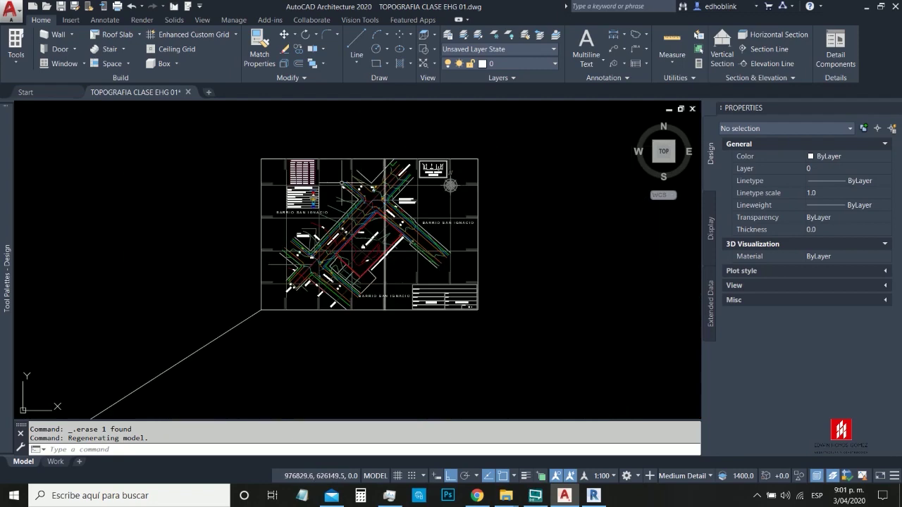
pyautogui.scroll(4, 349, 258)
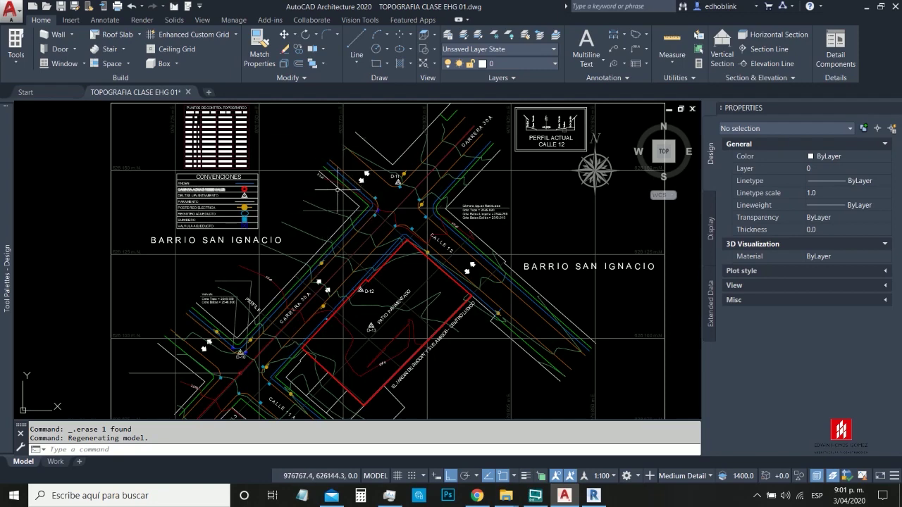
pyautogui.scroll(-2, 374, 192)
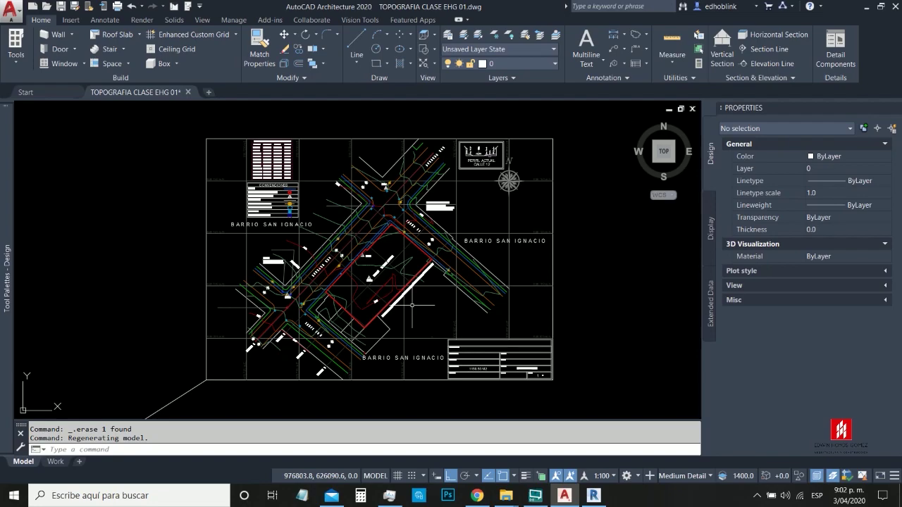
# Step: Select the circle of control point D-13 inside the red lot and read its centre X and Y coordinates
pyautogui.scroll(5, 353, 159)
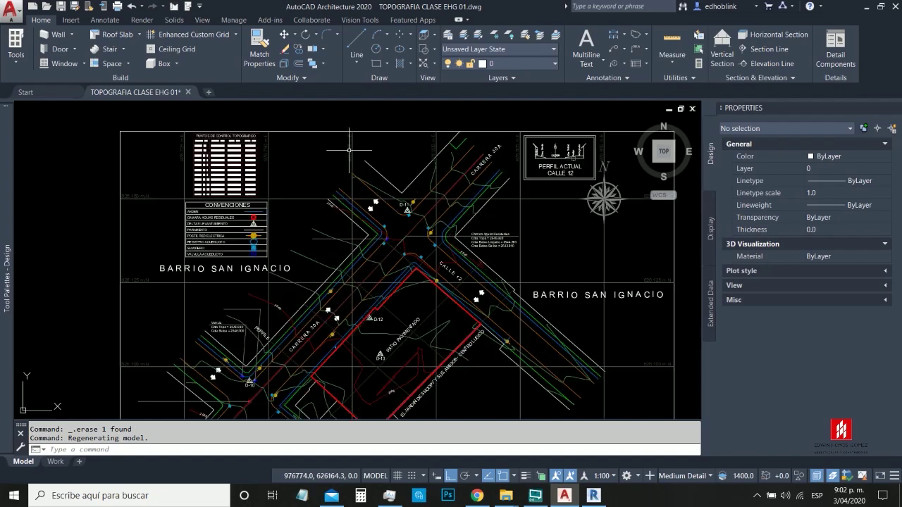
pyautogui.scroll(-5, 353, 212)
pyautogui.scroll(8, 347, 315)
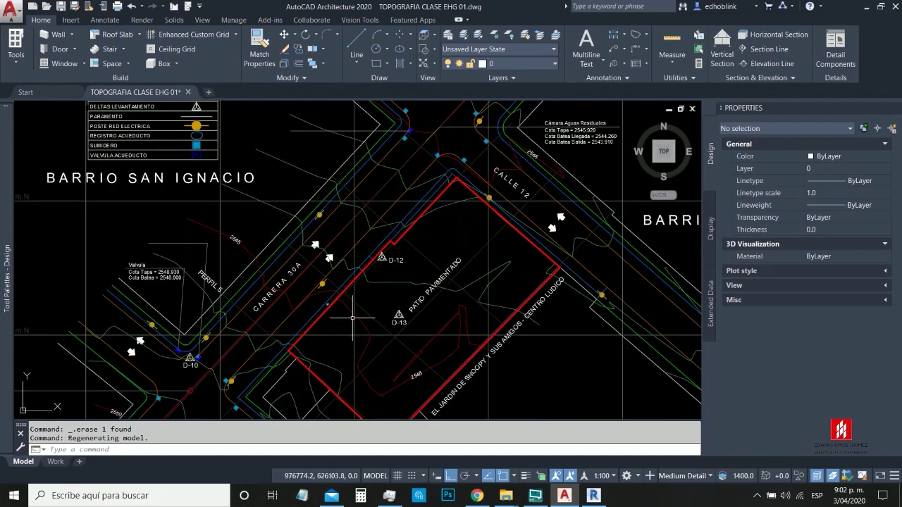
pyautogui.scroll(2, 398, 332)
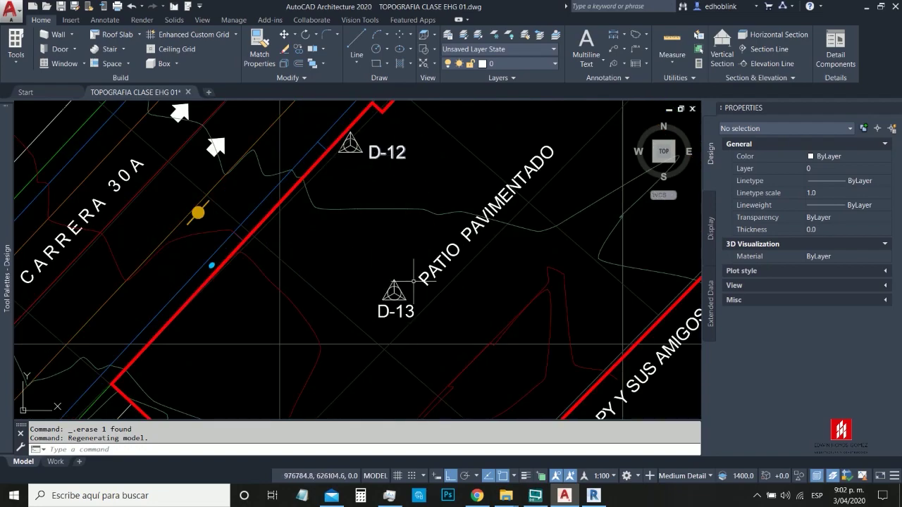
pyautogui.scroll(-6, 472, 317)
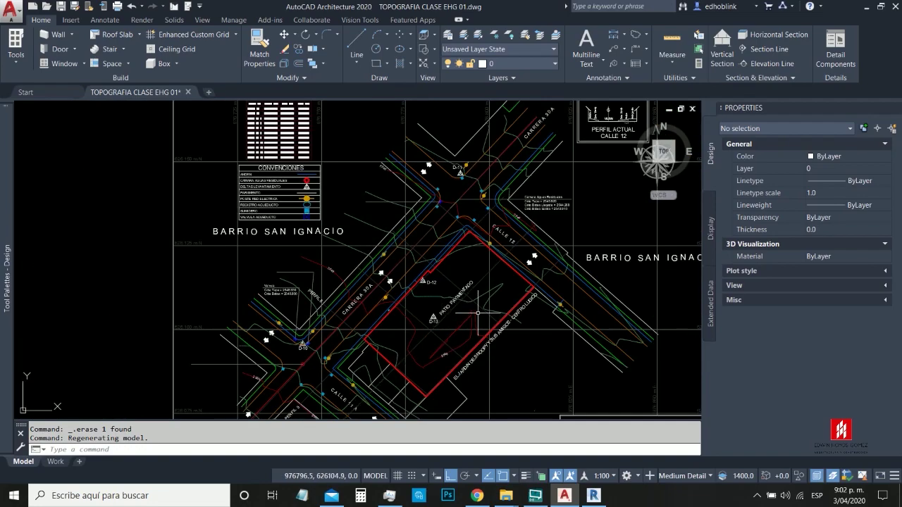
pyautogui.scroll(6, 413, 296)
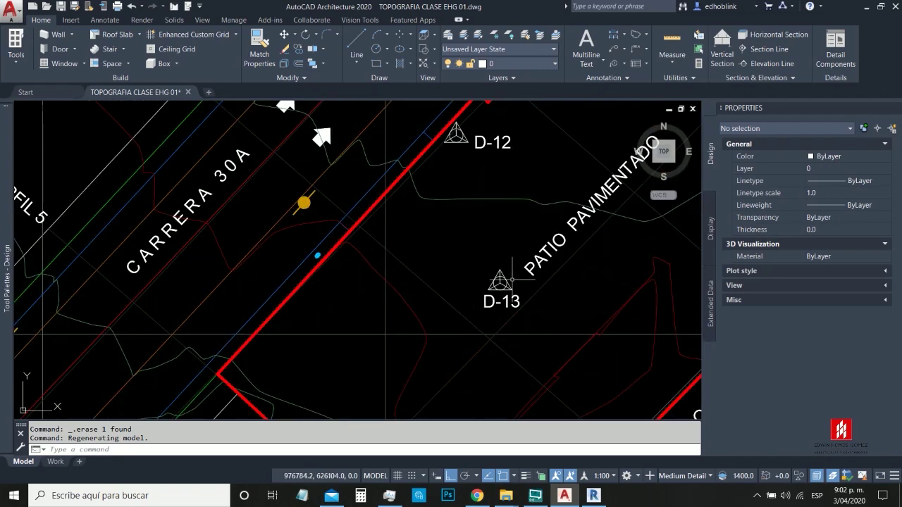
pyautogui.scroll(5, 513, 279)
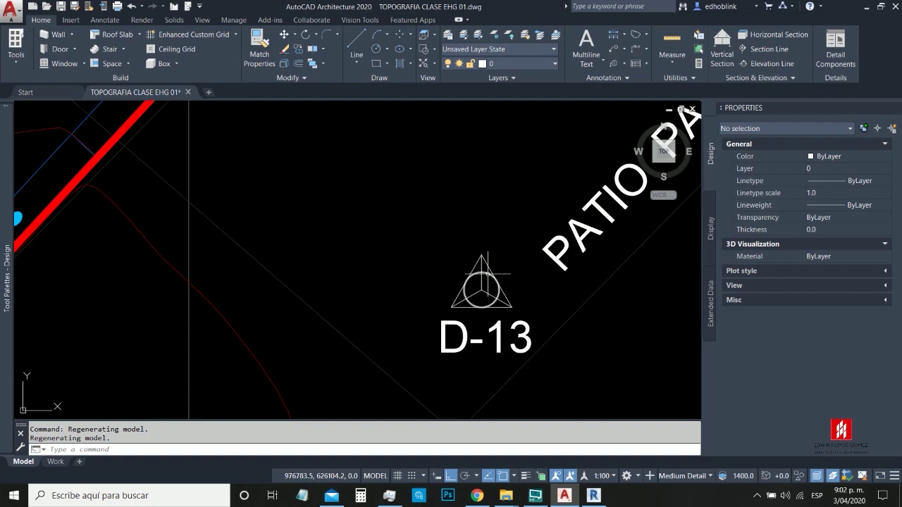
pyautogui.click(487, 273)
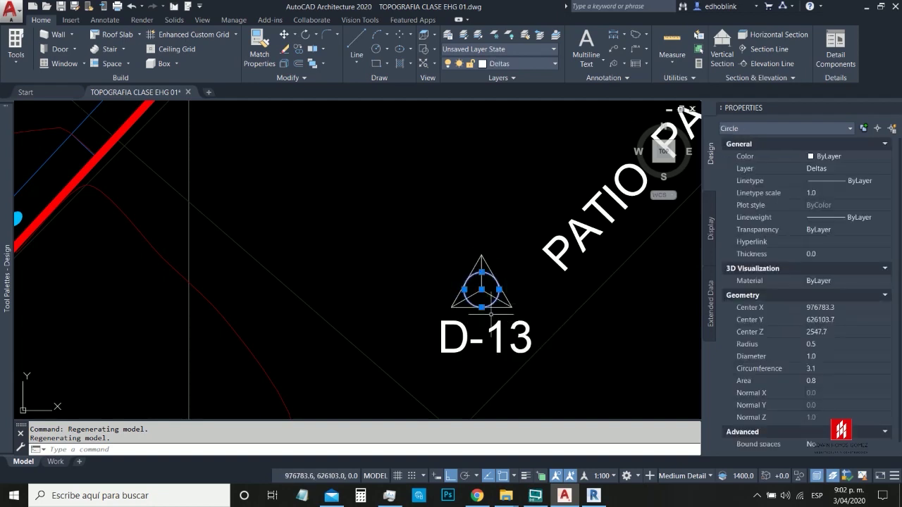
pyautogui.scroll(-4, 491, 315)
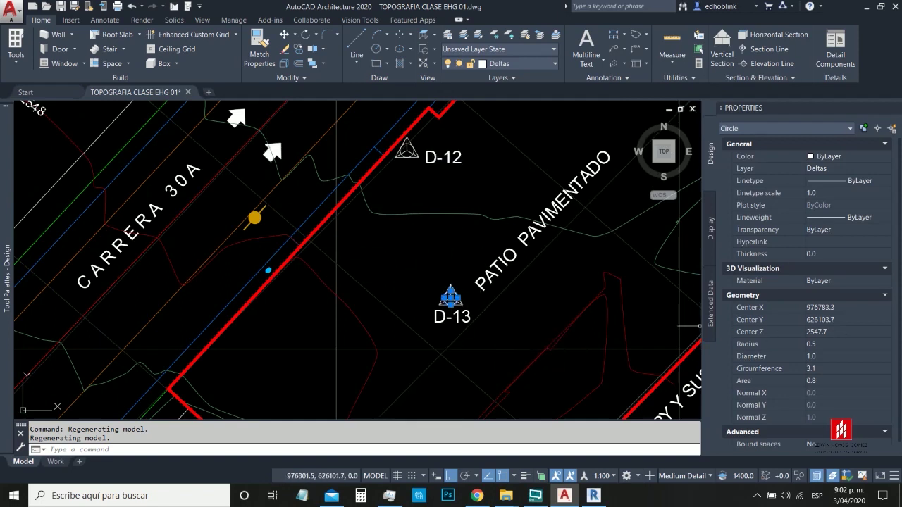
pyautogui.scroll(2, 478, 307)
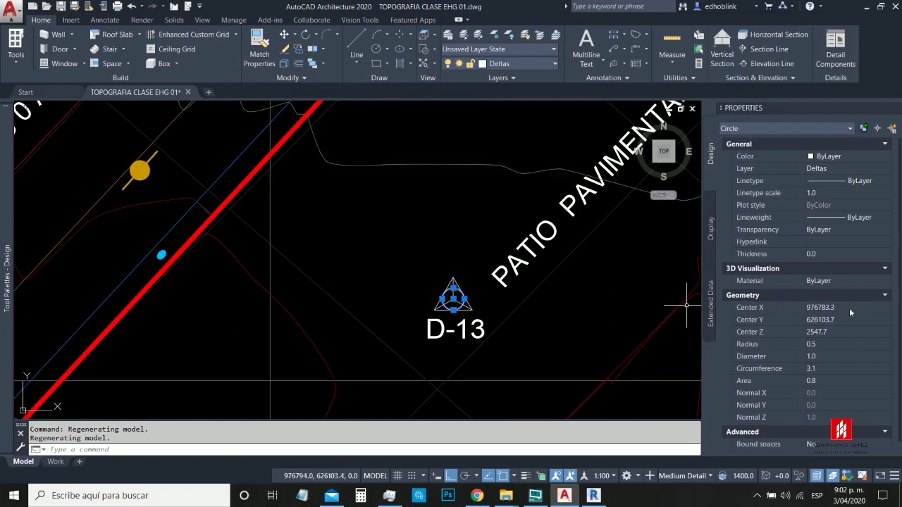
pyautogui.scroll(2, 454, 296)
pyautogui.press('Escape')
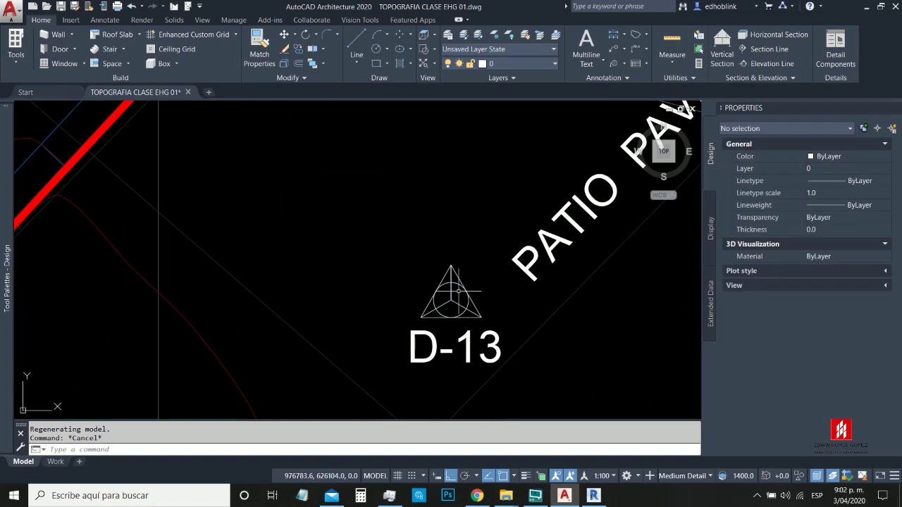
# Step: Reselect the D-13 marker's circle, read its centre Z elevation, and clear the selection
pyautogui.click(458, 291)
pyautogui.press('Escape')
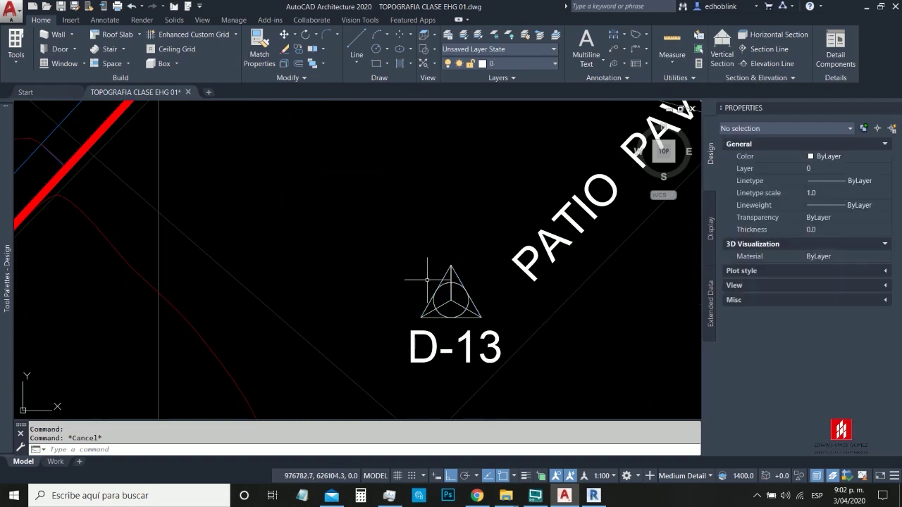
pyautogui.scroll(2, 427, 281)
pyautogui.click(483, 282)
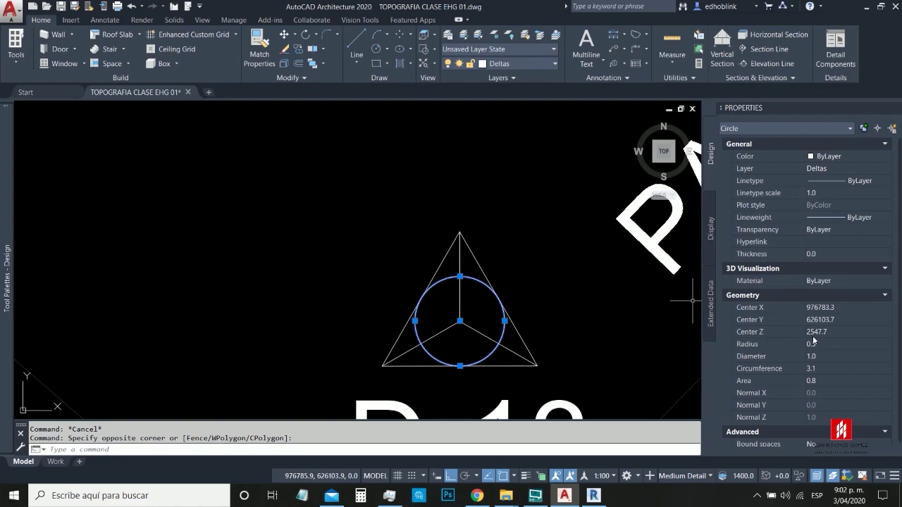
pyautogui.press('Escape')
pyautogui.scroll(-5, 484, 272)
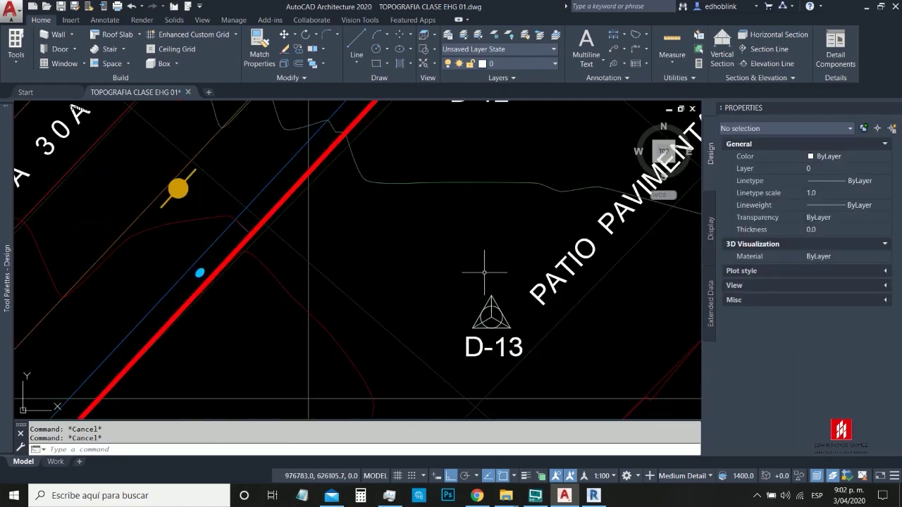
pyautogui.scroll(-3, 484, 272)
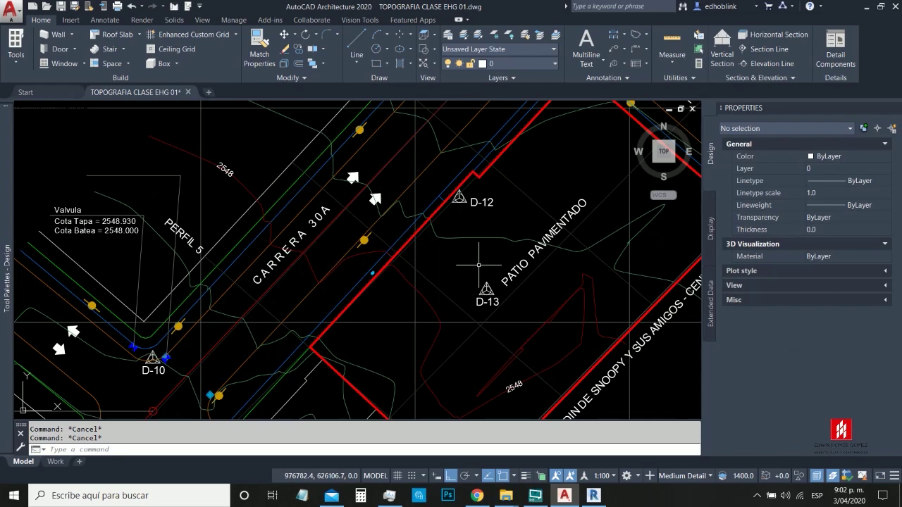
pyautogui.scroll(-3, 480, 268)
pyautogui.scroll(3, 301, 208)
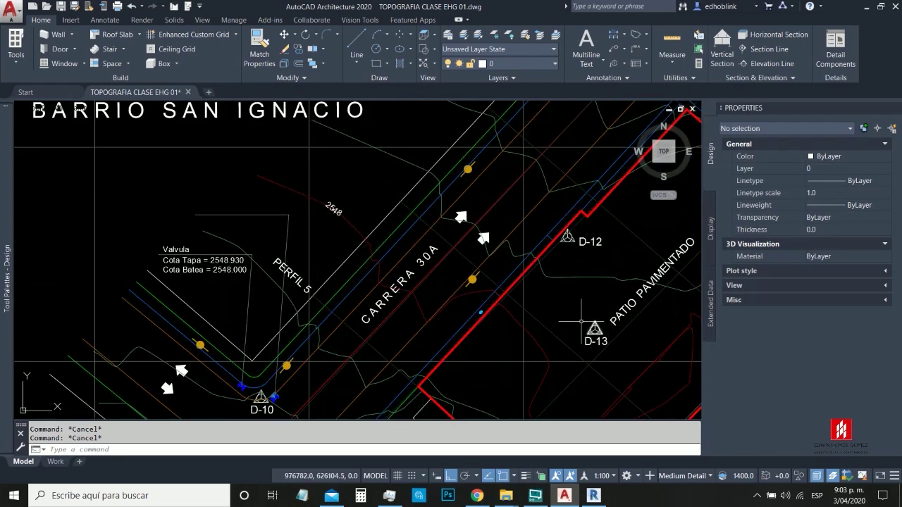
pyautogui.scroll(-3, 490, 267)
pyautogui.scroll(3, 539, 289)
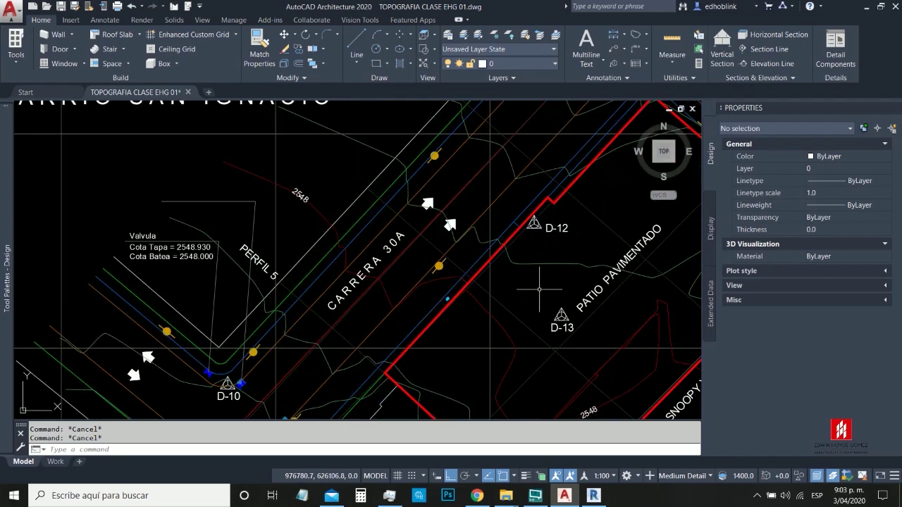
# Step: Inspect the 2548 contour label, then select control point D-13's circle, read its centre Z elevation and clear the selection
pyautogui.scroll(5, 293, 191)
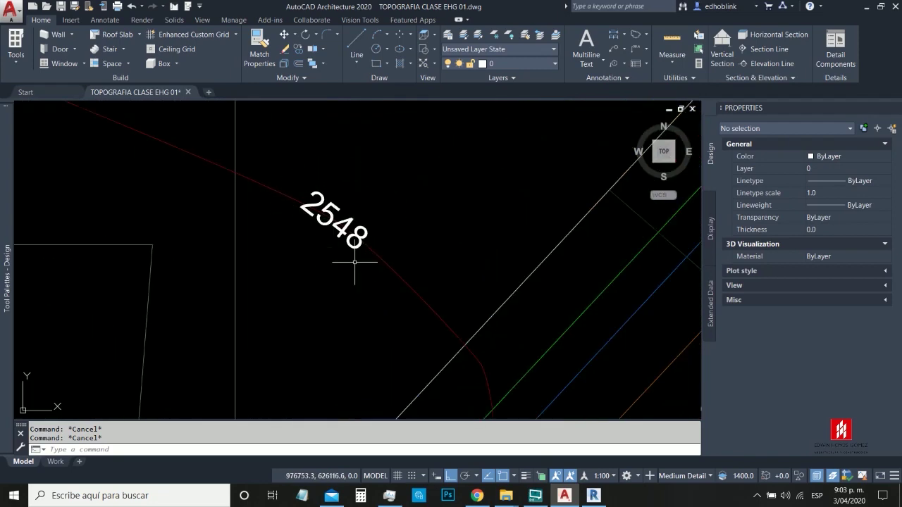
pyautogui.scroll(-5, 308, 208)
pyautogui.scroll(7, 535, 322)
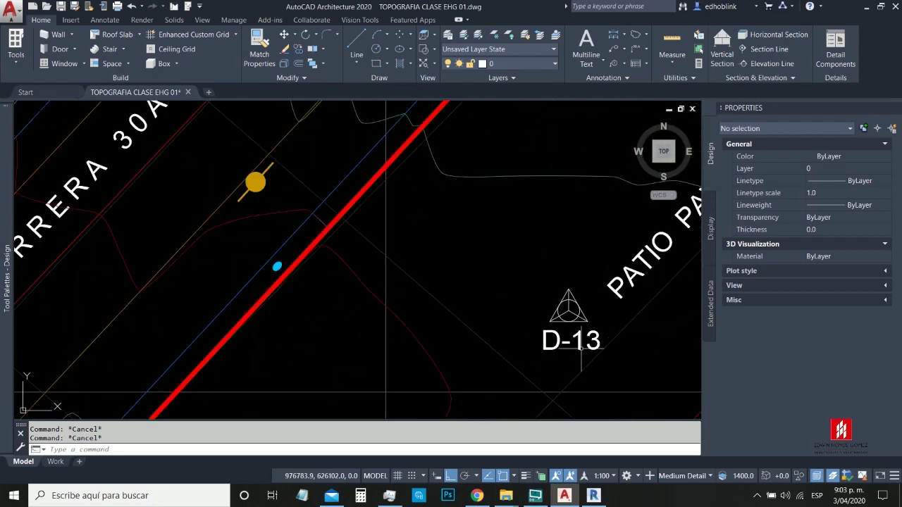
pyautogui.click(580, 292)
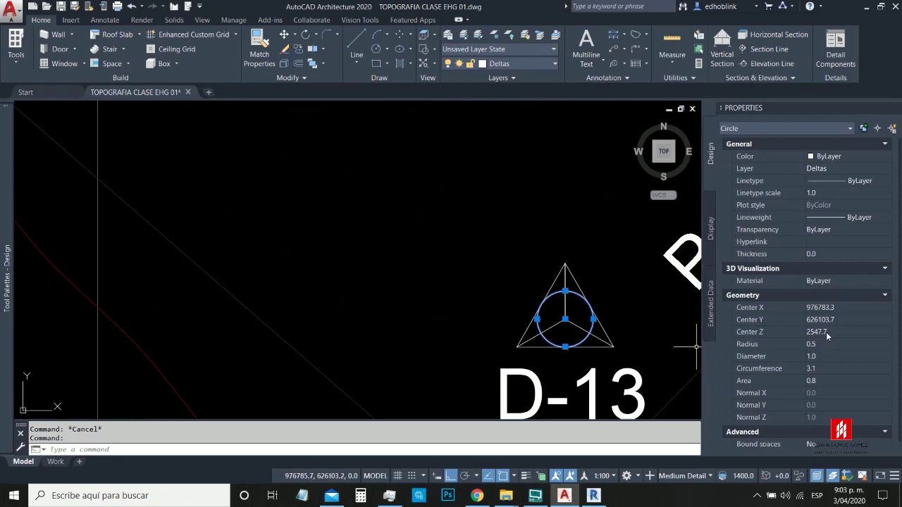
pyautogui.scroll(-4, 522, 260)
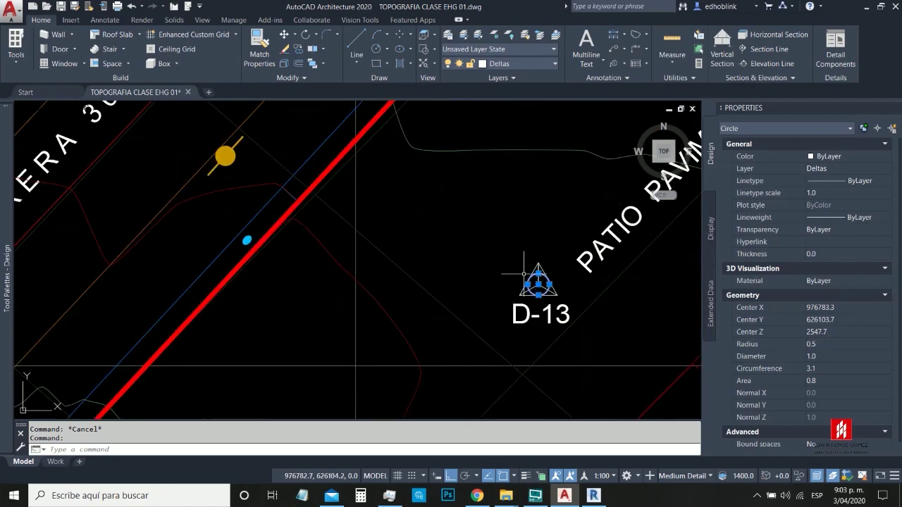
pyautogui.press('Escape')
# Step: Split the model space into two vertical viewports and set one of them to the southeast isometric view
pyautogui.scroll(-3, 524, 273)
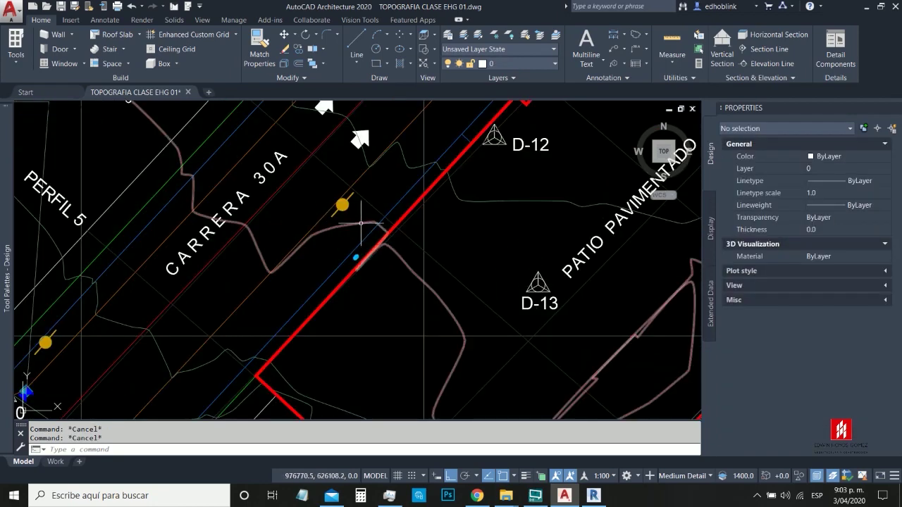
pyautogui.scroll(-4, 361, 222)
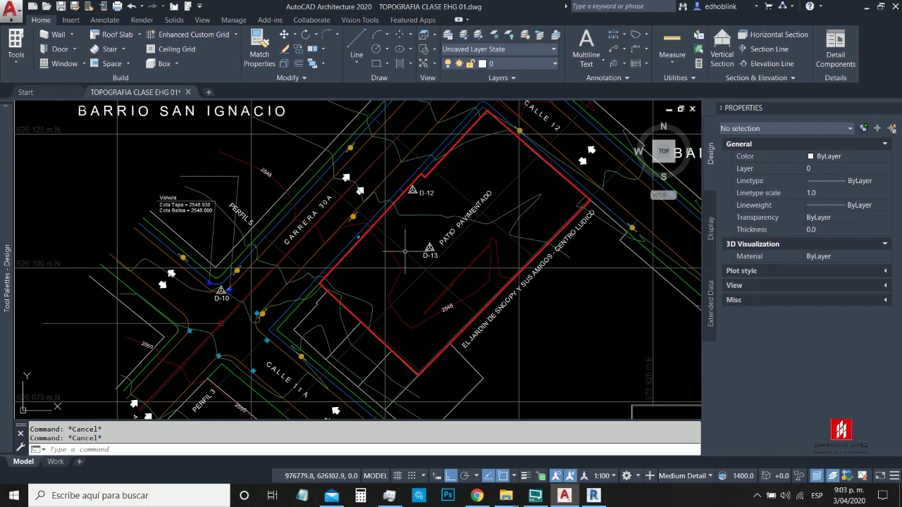
pyautogui.scroll(-2, 395, 255)
pyautogui.scroll(-5, 402, 268)
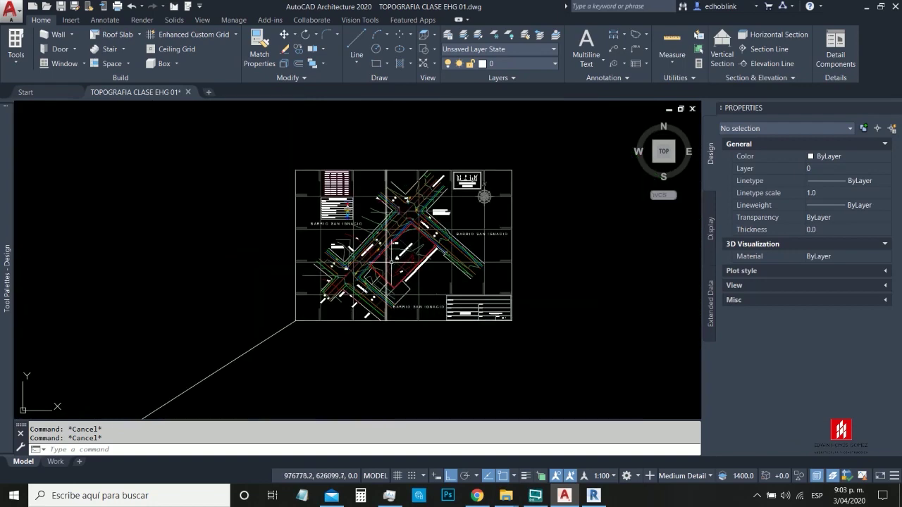
pyautogui.scroll(3, 420, 243)
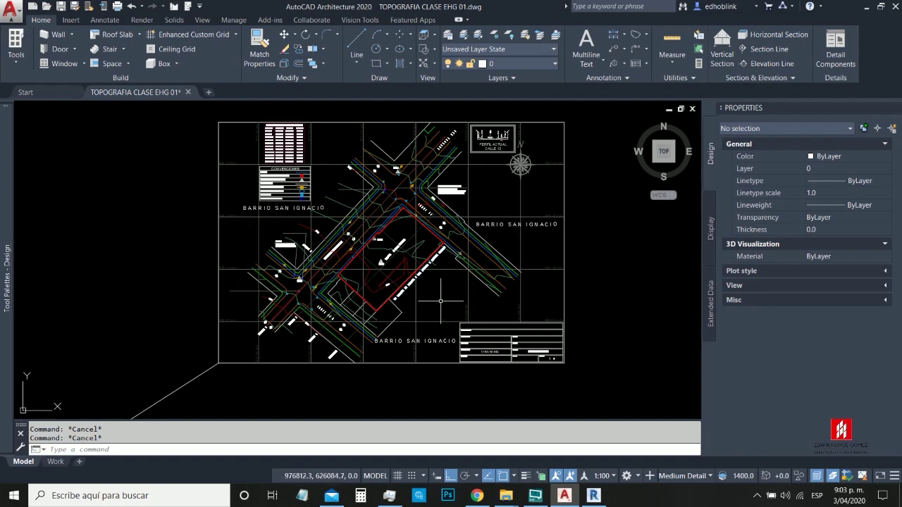
pyautogui.scroll(-1, 440, 301)
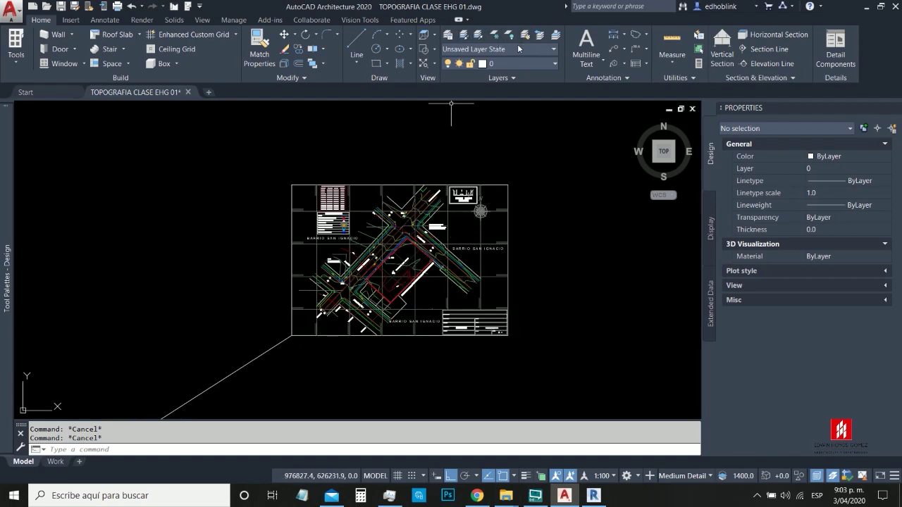
pyautogui.click(202, 20)
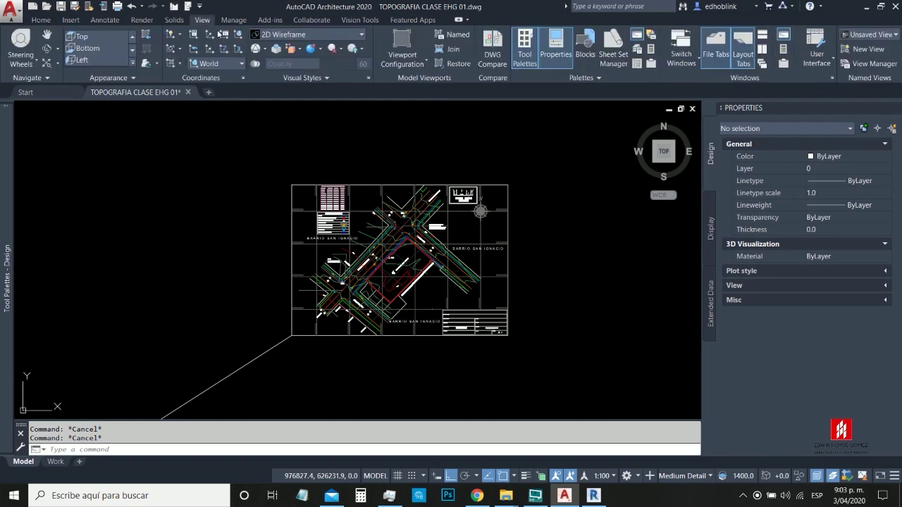
pyautogui.click(425, 63)
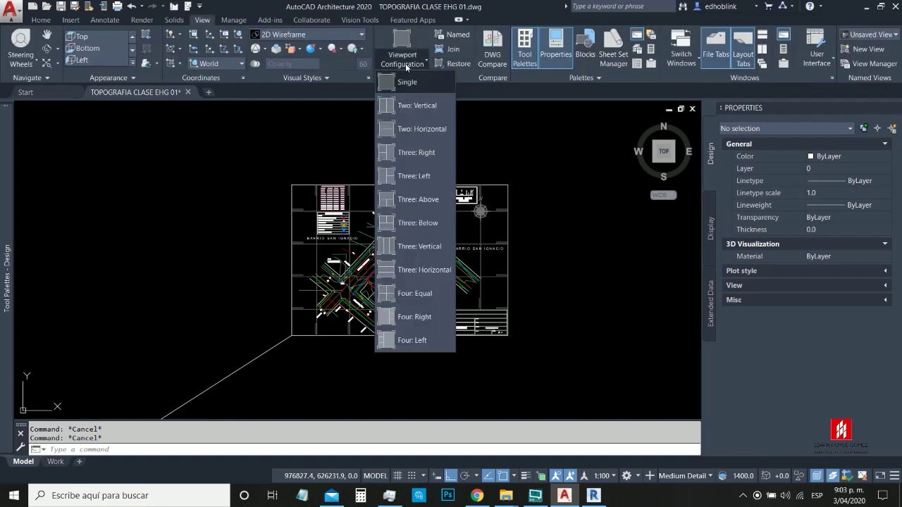
pyautogui.click(413, 108)
pyautogui.moveTo(671, 168)
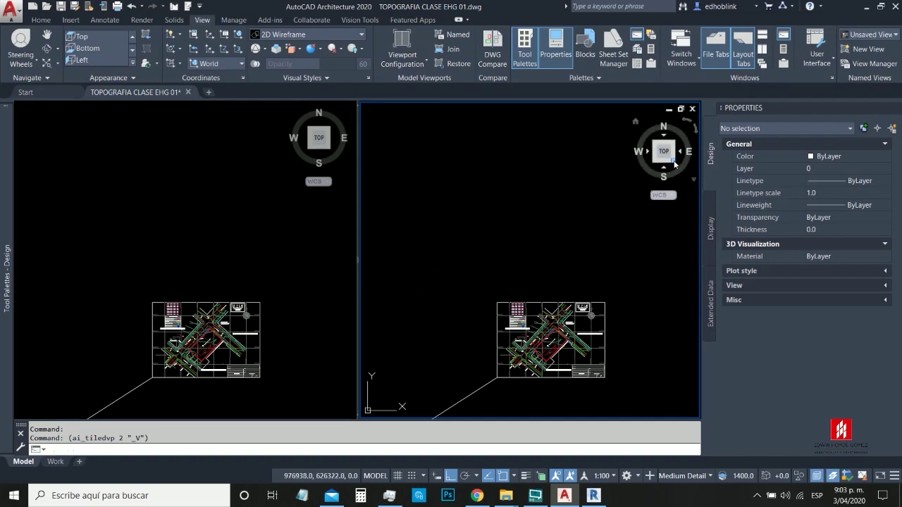
pyautogui.click(674, 160)
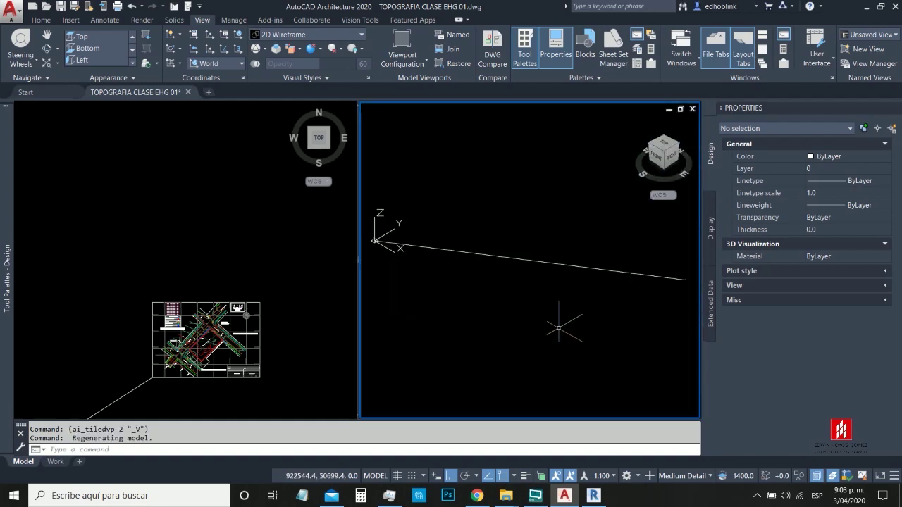
# Step: Erase the long line from the origin in the isometric viewport and fit the remaining survey geometry in view
pyautogui.click(541, 261)
pyautogui.press('Escape')
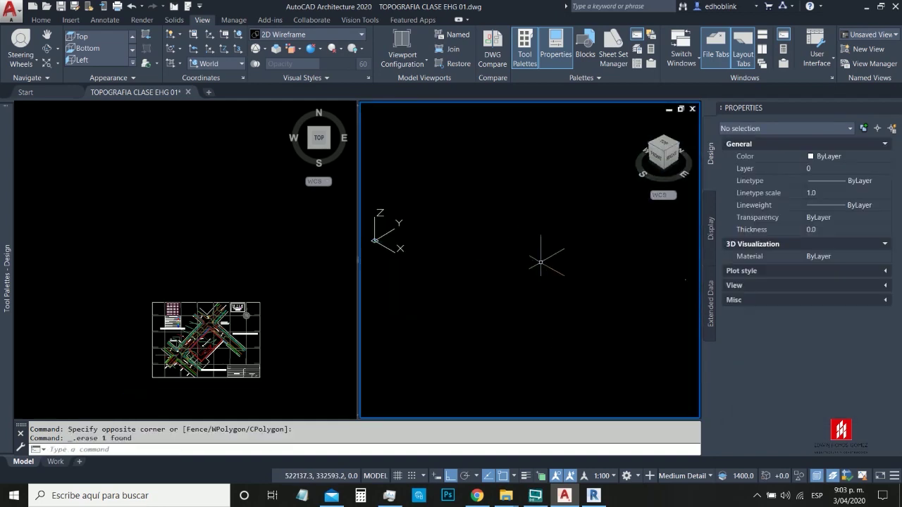
pyautogui.middleClick(543, 261)
pyautogui.middleClick(543, 260)
pyautogui.moveTo(534, 280)
pyautogui.mouseDown(button='middle')
pyautogui.moveTo(524, 252)
pyautogui.moveTo(529, 163)
pyautogui.mouseUp(button='middle')
pyautogui.scroll(5, 497, 194)
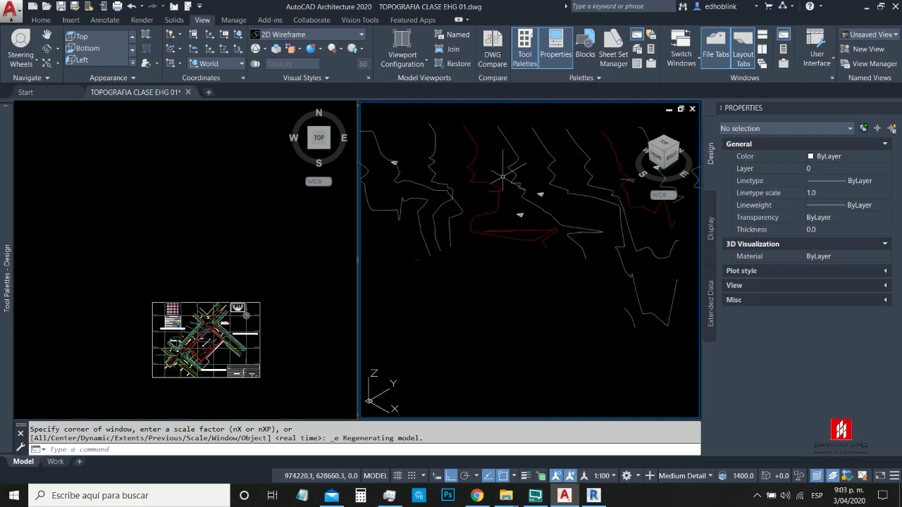
# Step: Select the easting grid line east of Calle 12 in the isometric viewport, read its start and end Z values, and deselect it
pyautogui.scroll(-6, 469, 240)
pyautogui.scroll(6, 504, 296)
pyautogui.scroll(3, 505, 296)
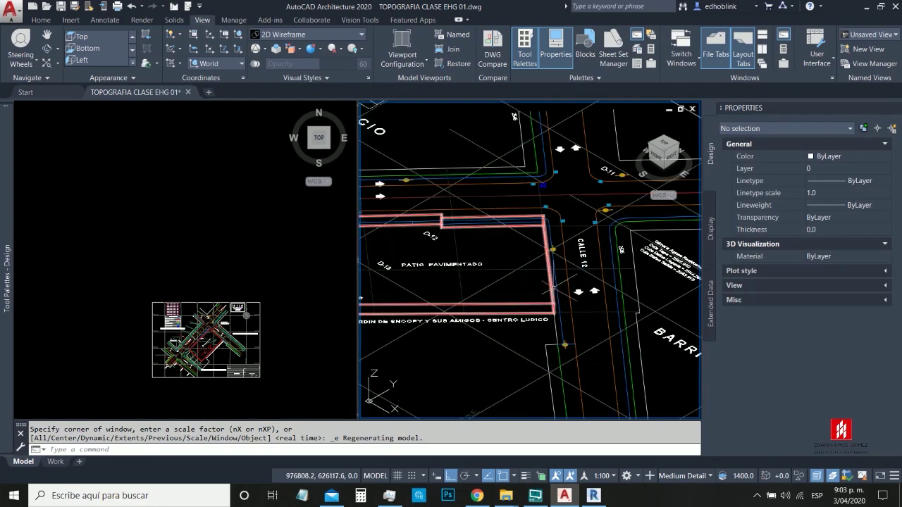
pyautogui.scroll(-3, 589, 298)
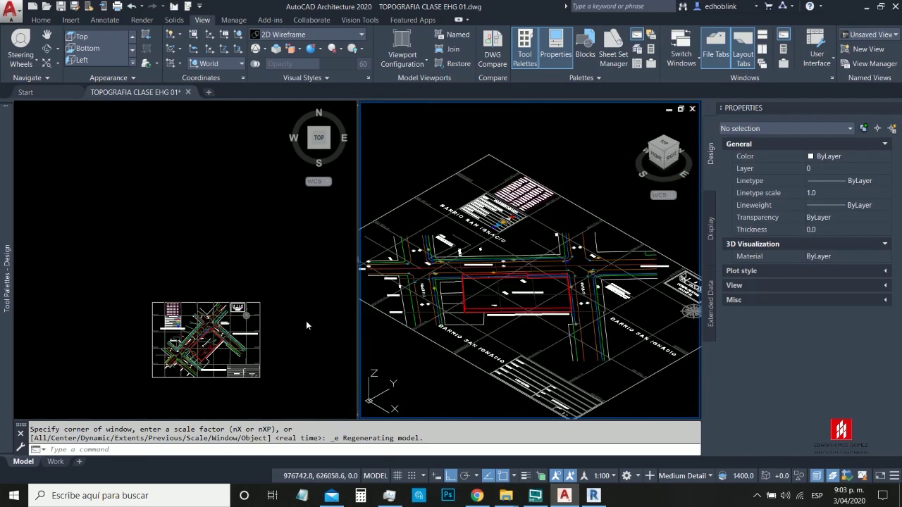
pyautogui.click(567, 356)
pyautogui.click(535, 331)
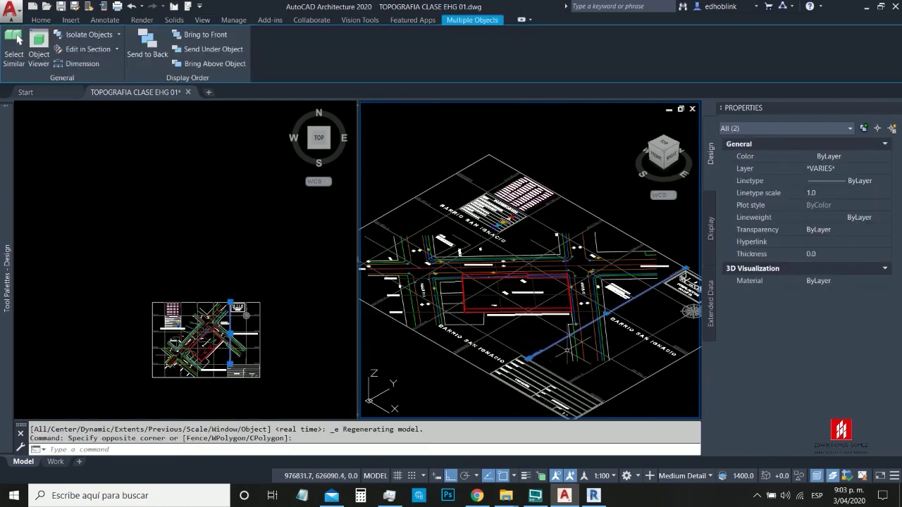
pyautogui.press('Escape')
pyautogui.scroll(4, 580, 325)
pyautogui.click(535, 374)
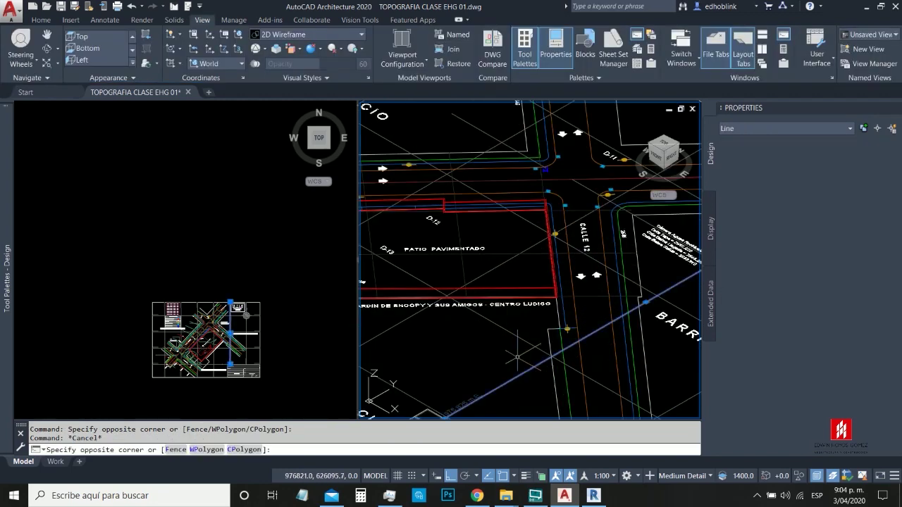
pyautogui.click(518, 356)
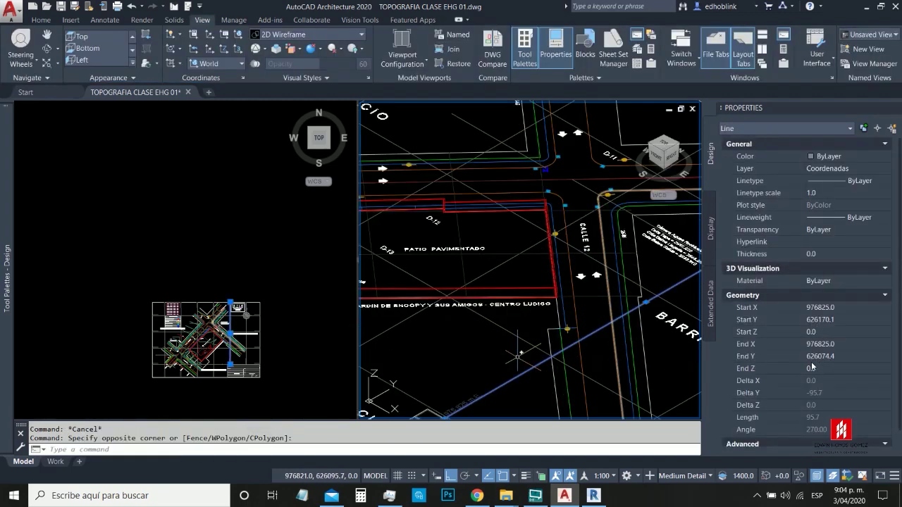
pyautogui.press('Escape')
pyautogui.scroll(-8, 534, 333)
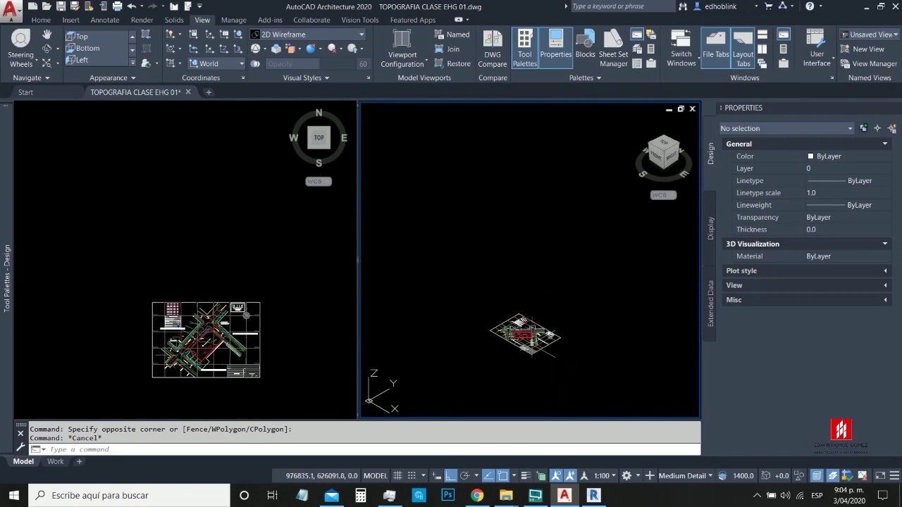
# Step: Select the red major contour in the isometric viewport and compare its elevation property with its 2548 label in the plan viewport
pyautogui.scroll(8, 553, 252)
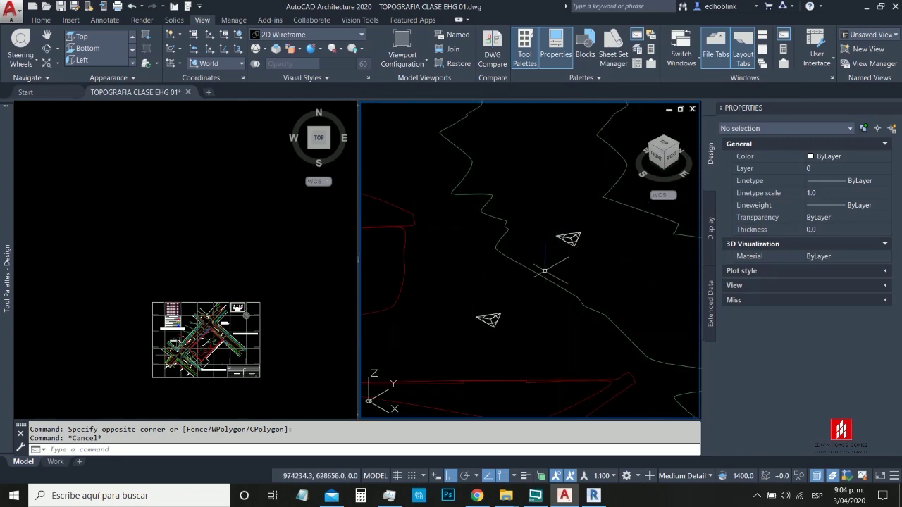
pyautogui.press('Escape')
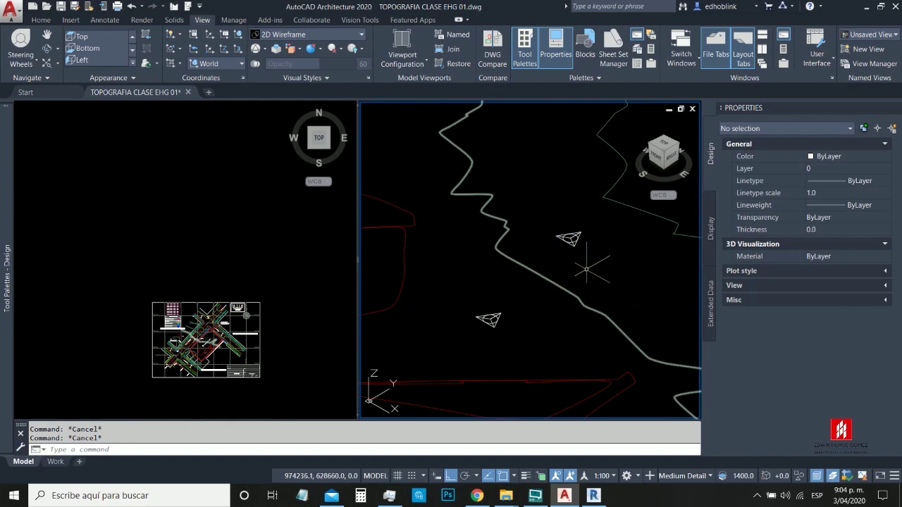
pyautogui.scroll(-4, 585, 270)
pyautogui.click(509, 284)
pyautogui.click(496, 292)
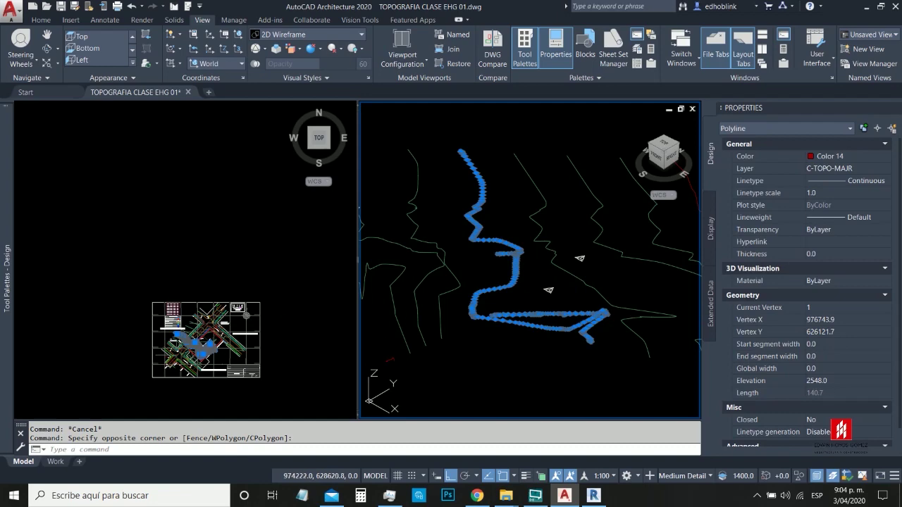
pyautogui.click(293, 324)
pyautogui.scroll(10, 159, 343)
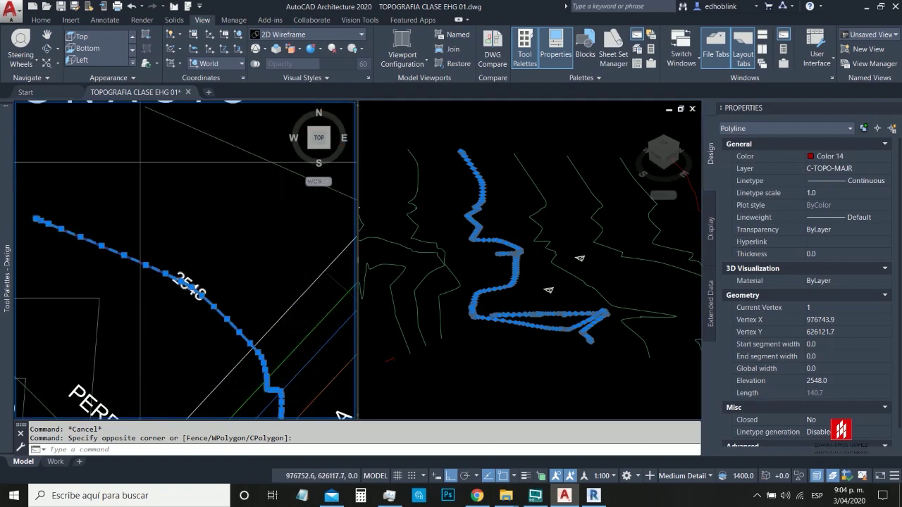
pyautogui.scroll(3, 185, 286)
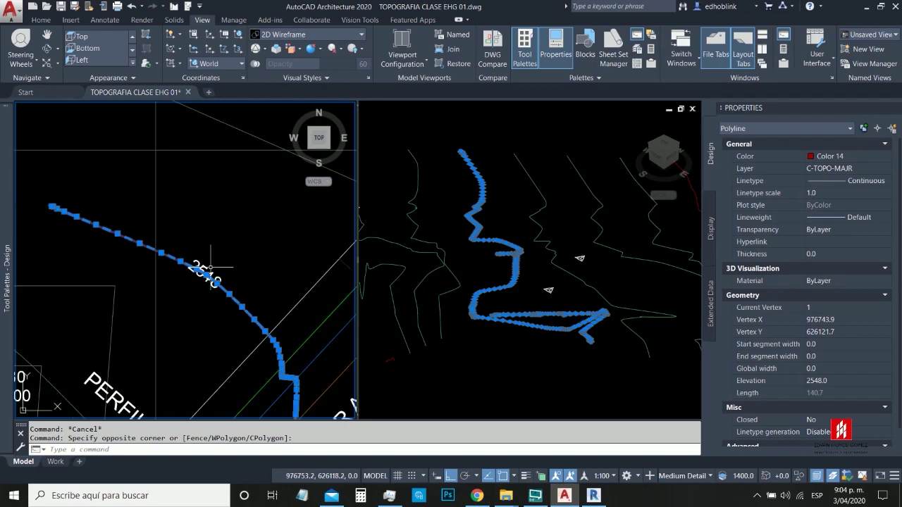
pyautogui.scroll(-10, 200, 267)
pyautogui.press('Escape')
# Step: Orbit the 3D viewport, then select the minor contour north of D-12 in plan and locate it above the flat sheet
pyautogui.click(525, 289)
pyautogui.keyDown('shift'); pyautogui.moveTo(528, 268); pyautogui.dragTo(504, 203, button='middle'); pyautogui.keyUp('shift')
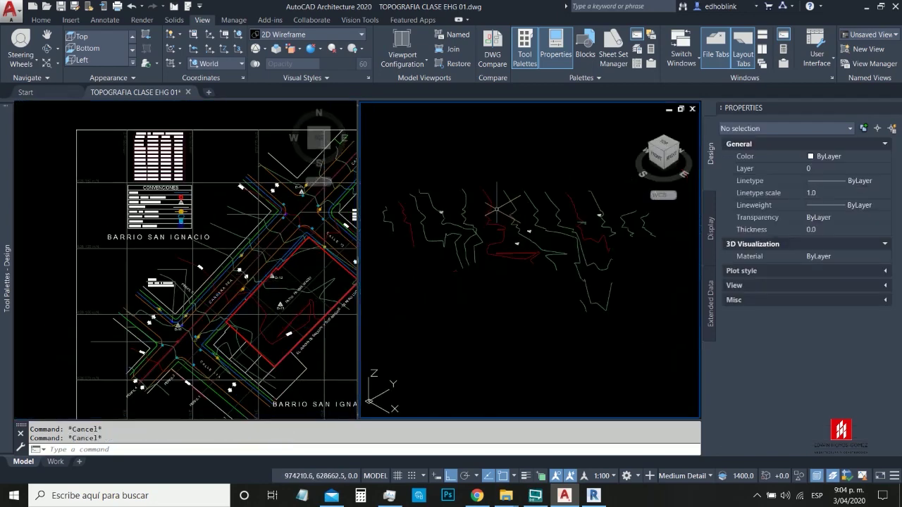
pyautogui.moveTo(512, 253)
pyautogui.keyDown('shift'); pyautogui.mouseDown(button='middle')
pyautogui.moveTo(491, 246)
pyautogui.moveTo(515, 240)
pyautogui.moveTo(557, 254)
pyautogui.moveTo(532, 258)
pyautogui.moveTo(530, 275)
pyautogui.moveTo(473, 270)
pyautogui.moveTo(506, 284)
pyautogui.moveTo(497, 275)
pyautogui.moveTo(519, 261)
pyautogui.moveTo(515, 270)
pyautogui.mouseUp(button='middle'); pyautogui.keyUp('shift')
pyautogui.scroll(3, 570, 261)
pyautogui.scroll(5, 515, 270)
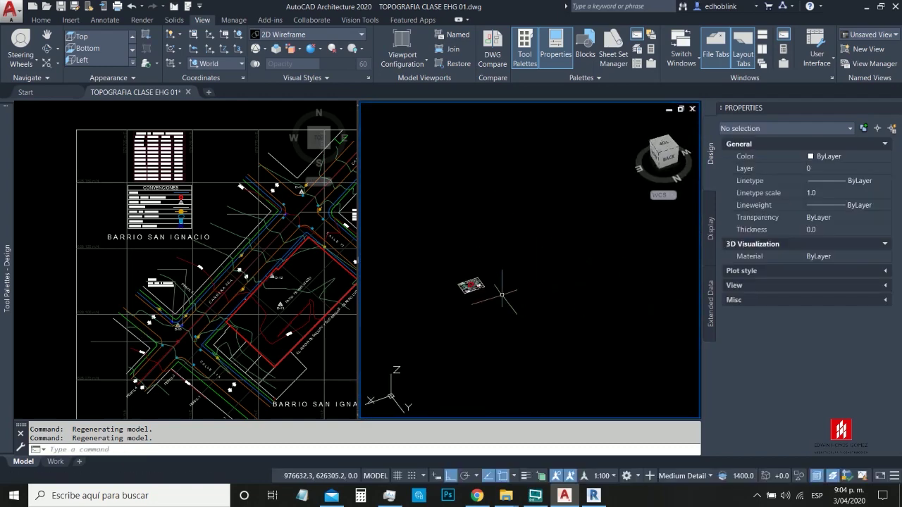
pyautogui.click(281, 270)
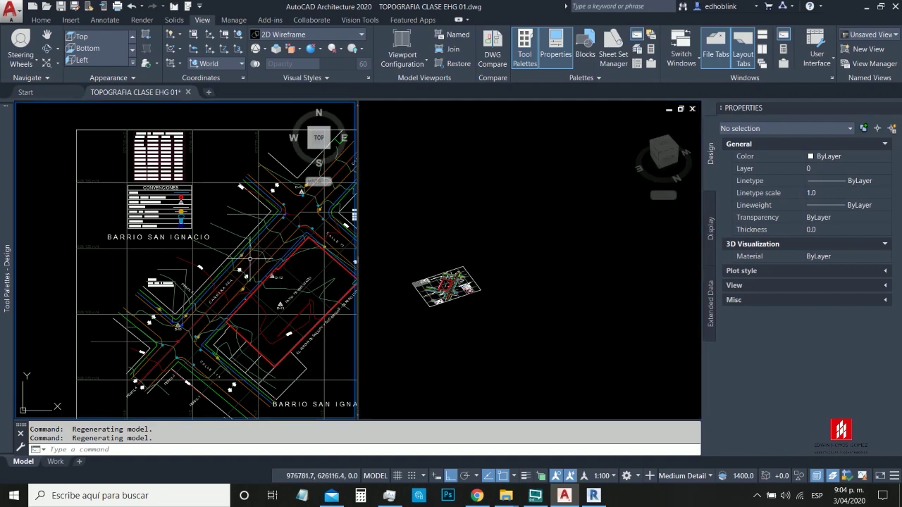
pyautogui.scroll(3, 258, 248)
pyautogui.scroll(-3, 242, 222)
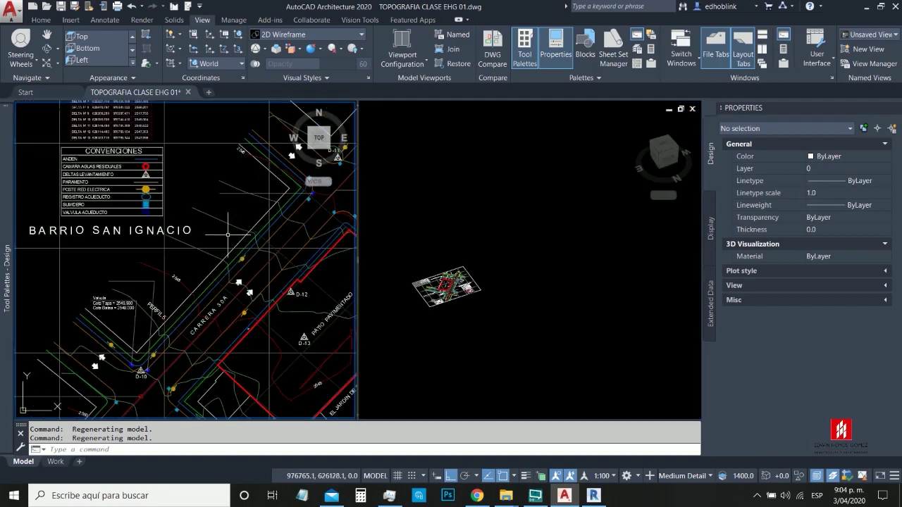
pyautogui.scroll(3, 244, 222)
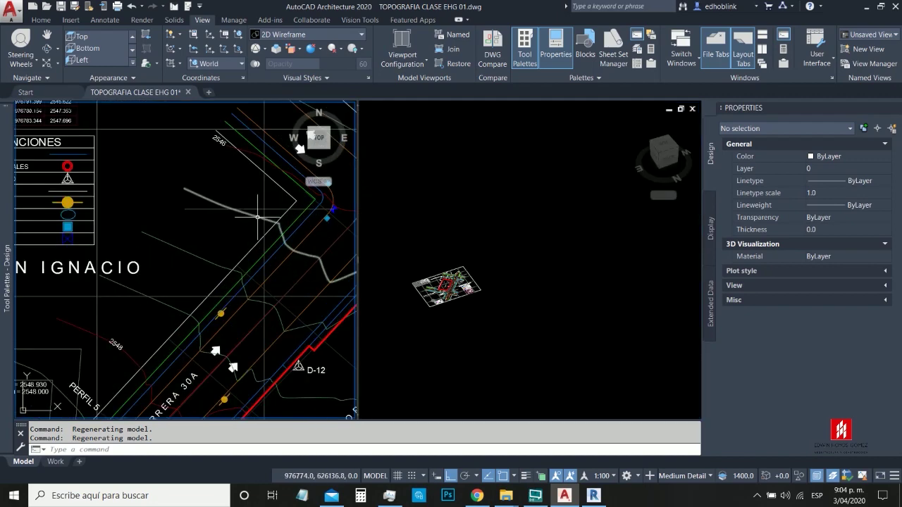
pyautogui.click(243, 211)
pyautogui.click(532, 275)
pyautogui.scroll(-2, 538, 308)
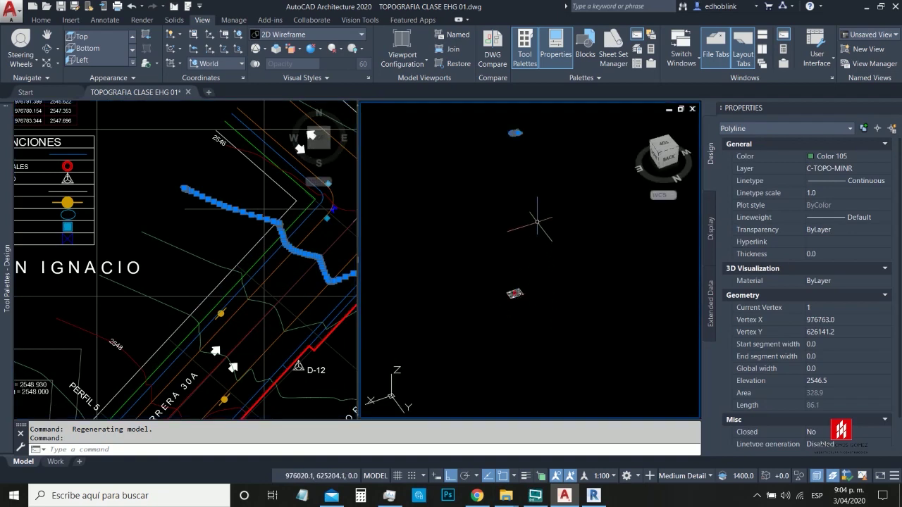
pyautogui.press('Escape')
# Step: Select the group of contour polylines floating above the flat sheet in the 3D viewport and set their elevation to 0
pyautogui.click(547, 145)
pyautogui.scroll(5, 518, 126)
pyautogui.scroll(4, 518, 126)
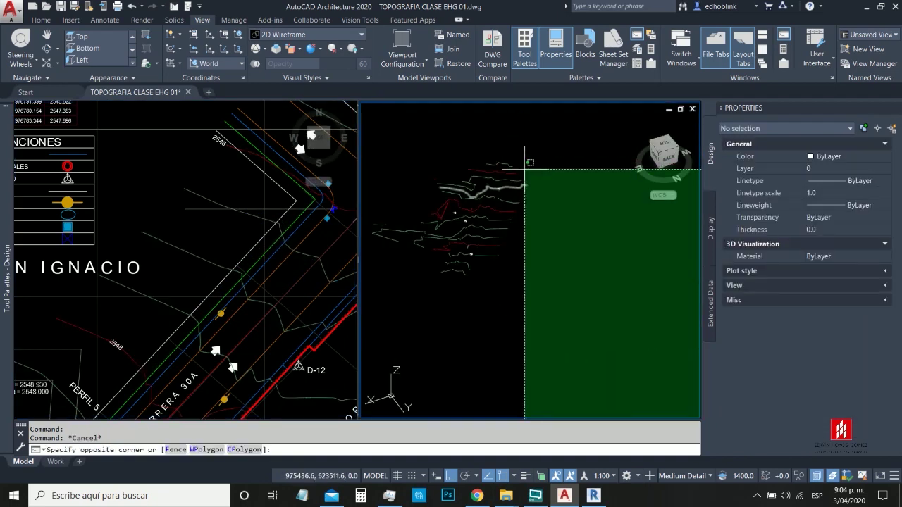
pyautogui.click(502, 160)
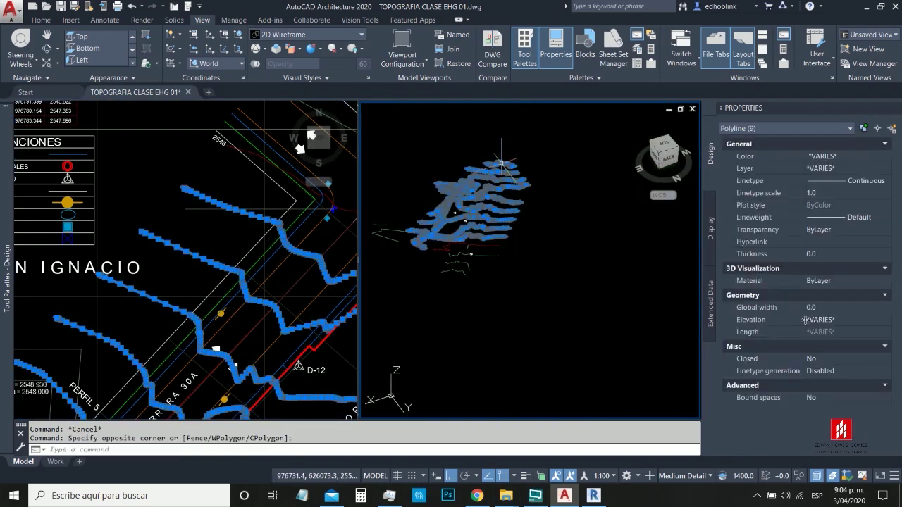
pyautogui.click(849, 319)
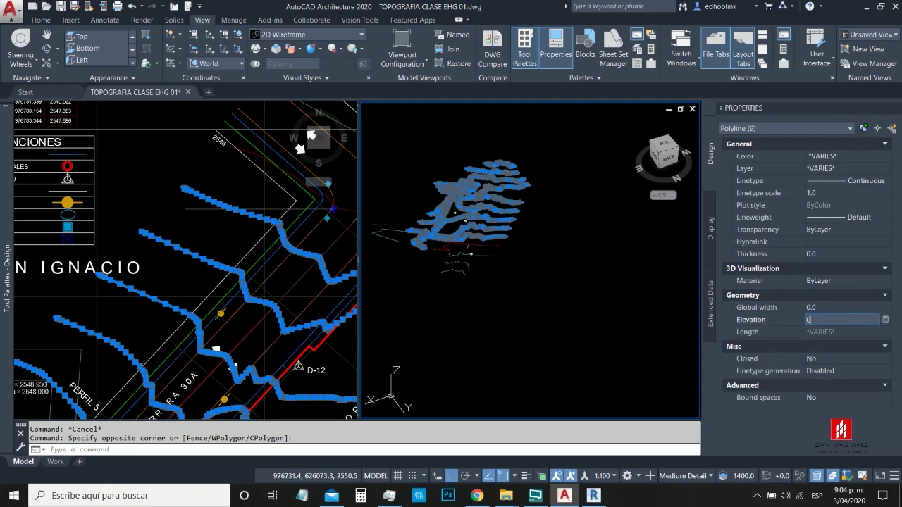
pyautogui.write('0')
pyautogui.press('Return')
pyautogui.scroll(8, 533, 252)
pyautogui.press('Escape')
pyautogui.press('Escape')
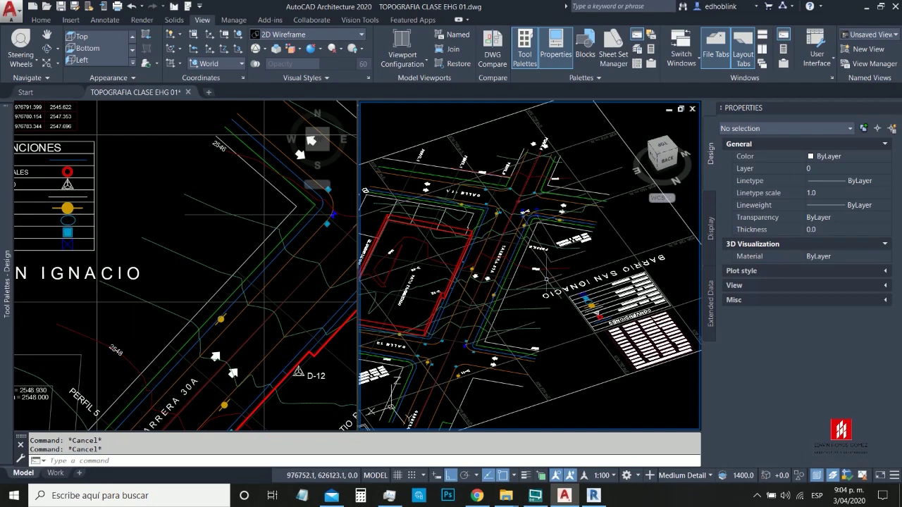
# Step: Set the elevation of the flattened red major contour beside PERFIL 5 to 2548, matching its text label
pyautogui.click(471, 284)
pyautogui.scroll(5, 471, 284)
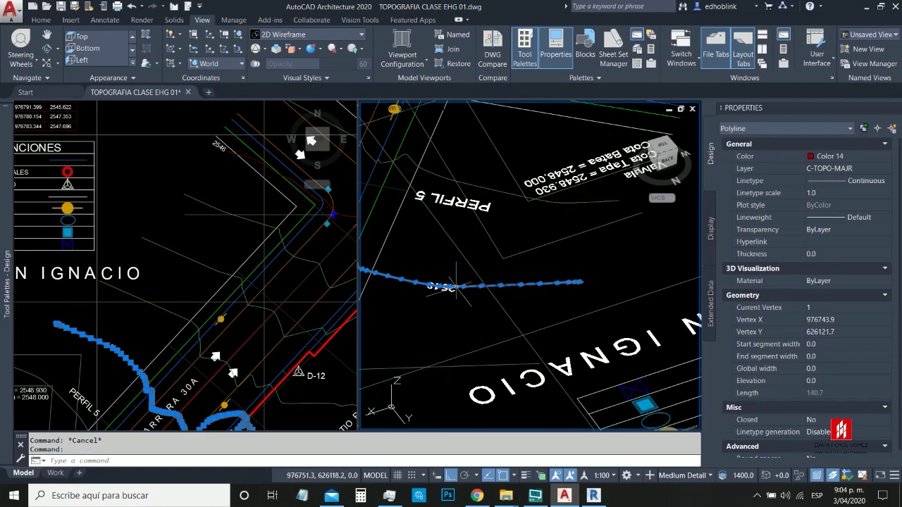
pyautogui.click(840, 381)
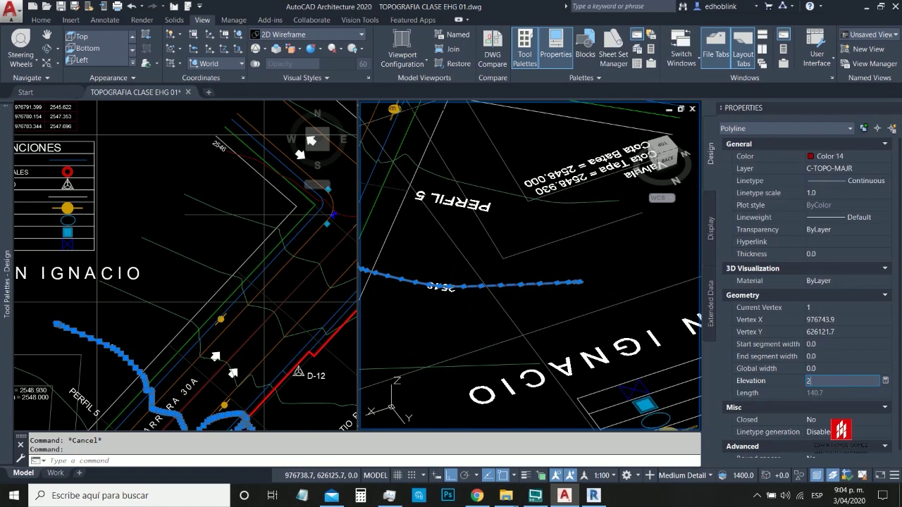
pyautogui.write('2548')
pyautogui.press('Return')
pyautogui.press('Escape')
pyautogui.scroll(-10, 530, 266)
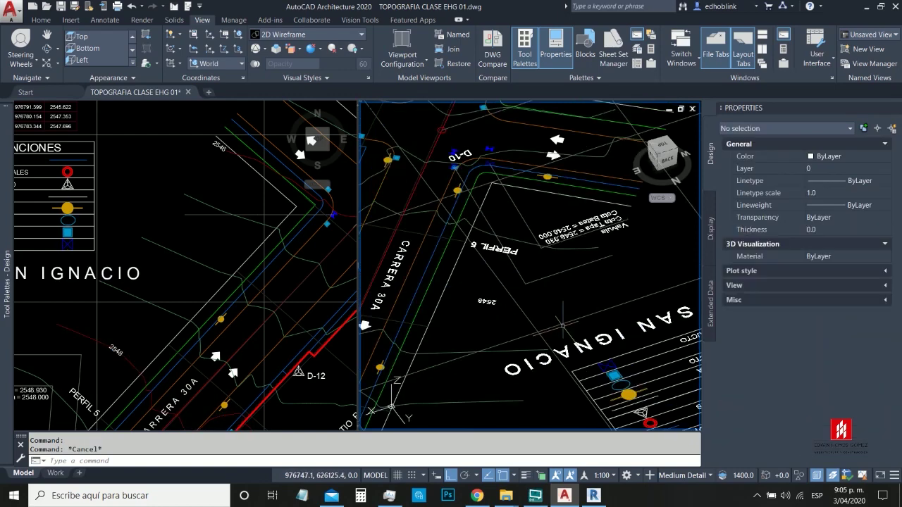
pyautogui.scroll(8, 548, 349)
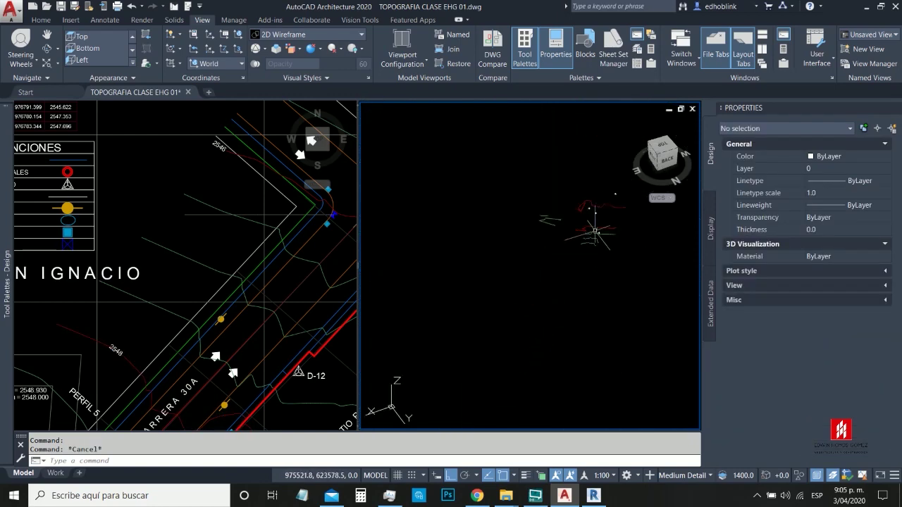
# Step: Undo the contour elevation changes and orbit the 3D viewport to locate the contours above the flat sheet
pyautogui.hotkey('ctrl', 'z')
pyautogui.hotkey('ctrl', 'z')
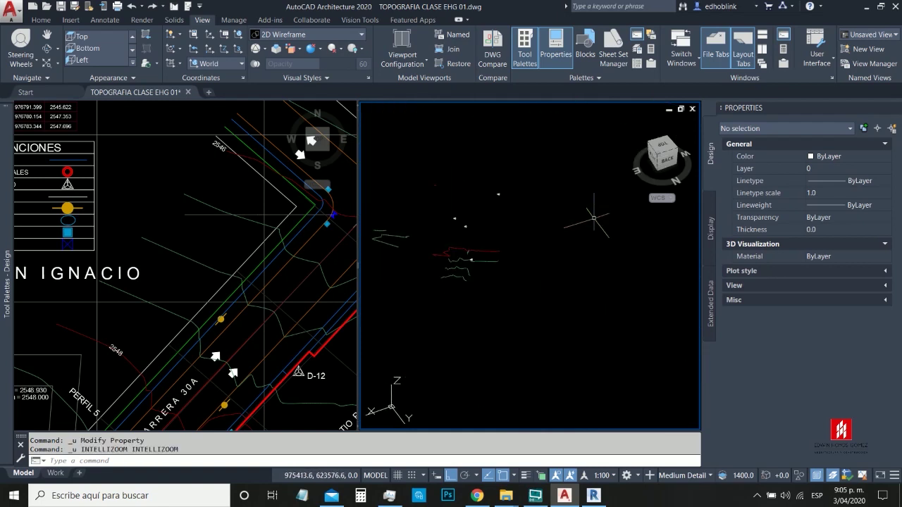
pyautogui.keyDown('shift'); pyautogui.moveTo(494, 246); pyautogui.dragTo(424, 186, button='middle'); pyautogui.keyUp('shift')
pyautogui.moveTo(425, 187); pyautogui.dragTo(424, 187)
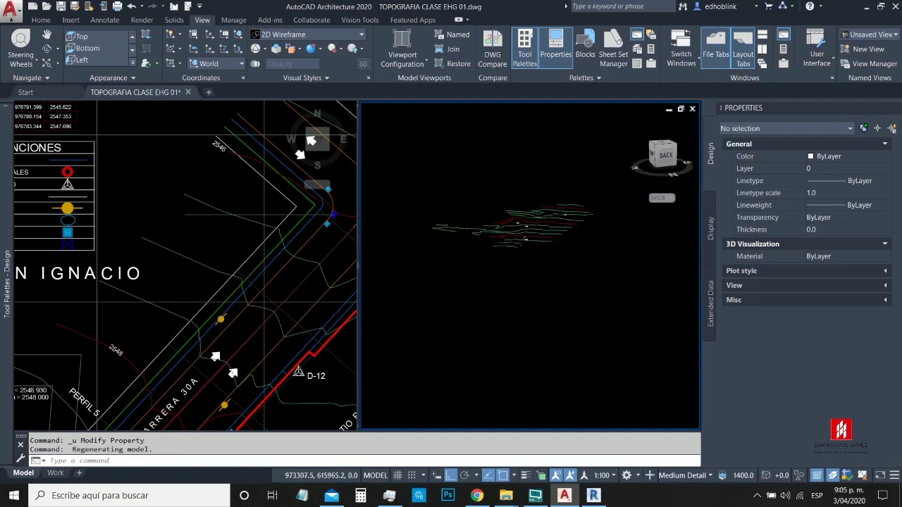
pyautogui.scroll(-3, 549, 205)
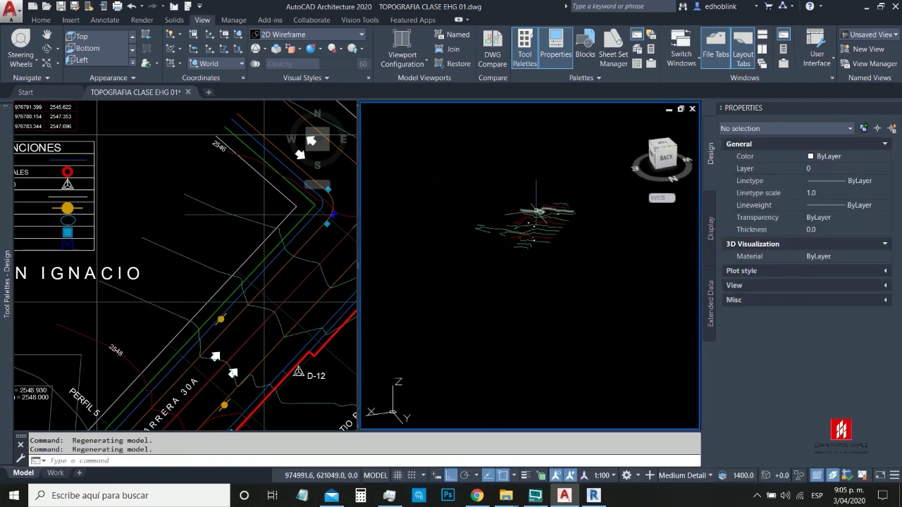
pyautogui.keyDown('shift'); pyautogui.moveTo(540, 212); pyautogui.dragTo(519, 177, button='middle'); pyautogui.keyUp('shift')
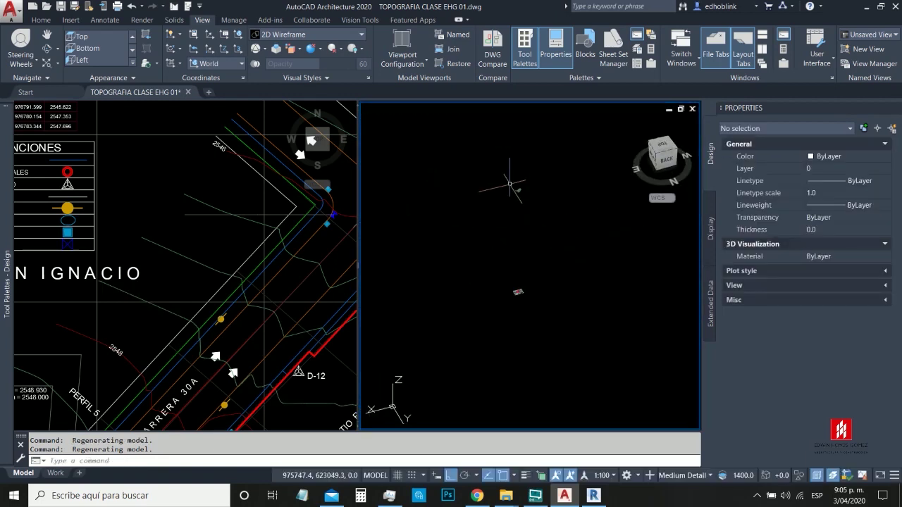
pyautogui.scroll(3, 521, 293)
pyautogui.scroll(-4, 525, 338)
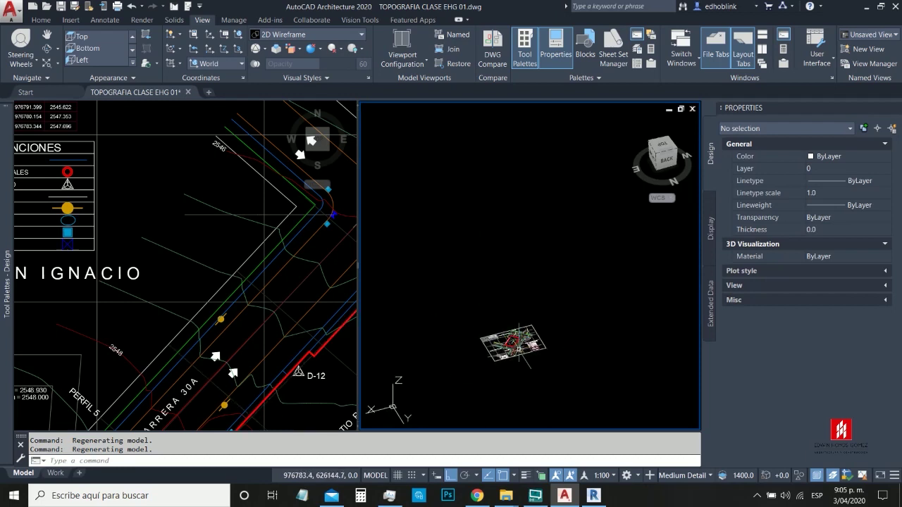
pyautogui.moveTo(530, 220); pyautogui.dragTo(497, 138, button='middle')
pyautogui.scroll(5, 620, 261)
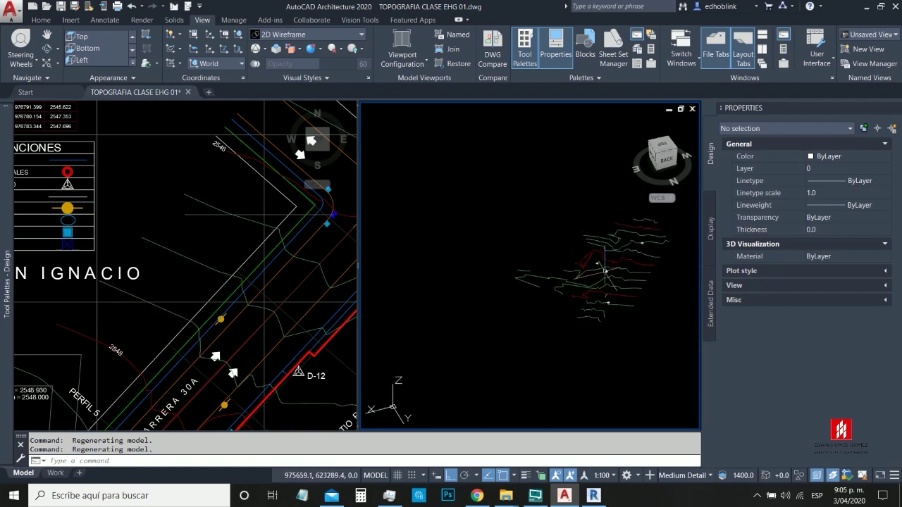
# Step: Select successive minor contours and the short red major contour in the 3D viewport, and check their elevation properties
pyautogui.click(587, 270)
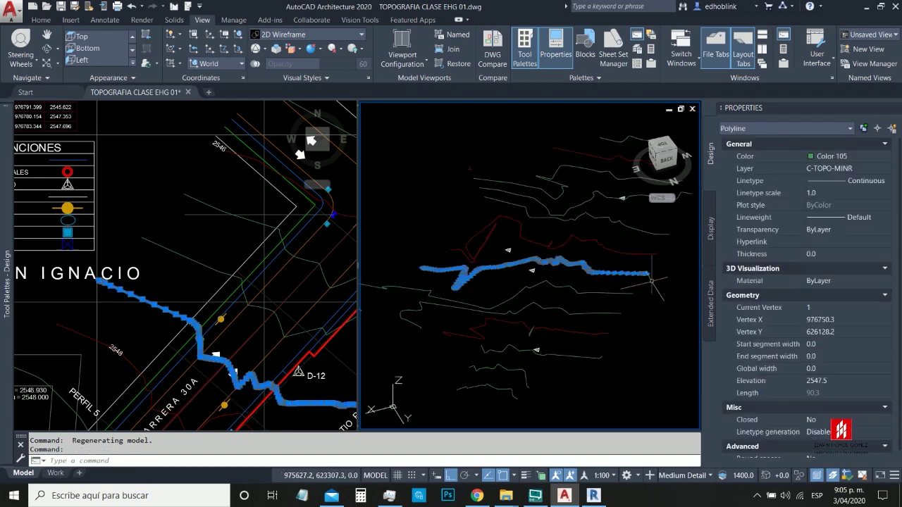
pyautogui.scroll(2, 617, 295)
pyautogui.press('Escape')
pyautogui.click(596, 289)
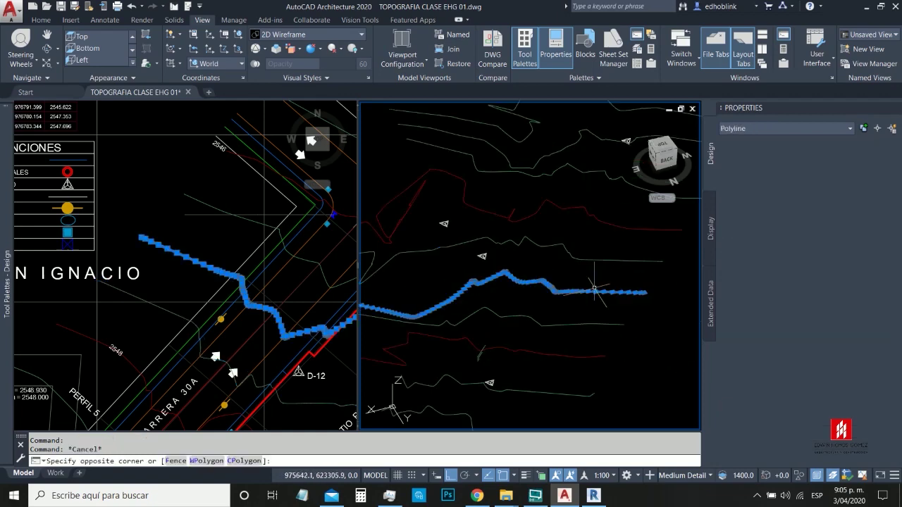
pyautogui.press('Escape')
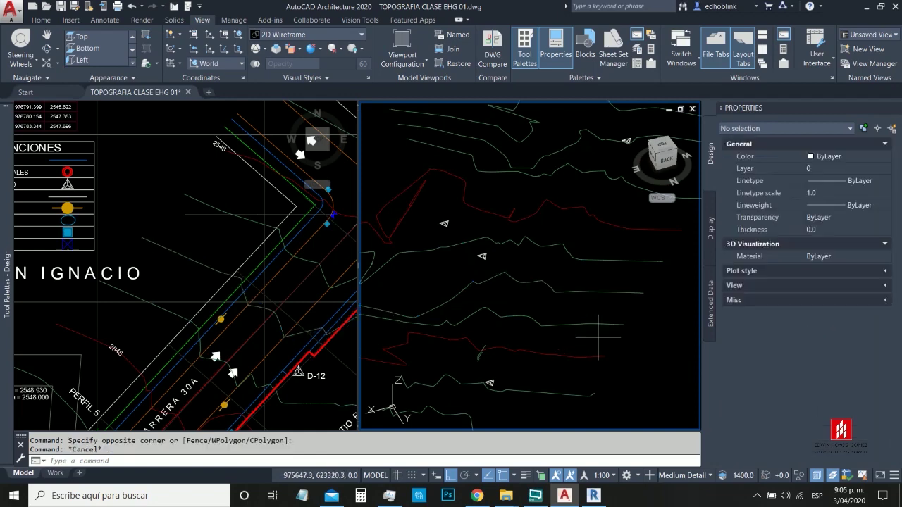
pyautogui.click(577, 317)
pyautogui.press('Escape')
pyautogui.click(610, 356)
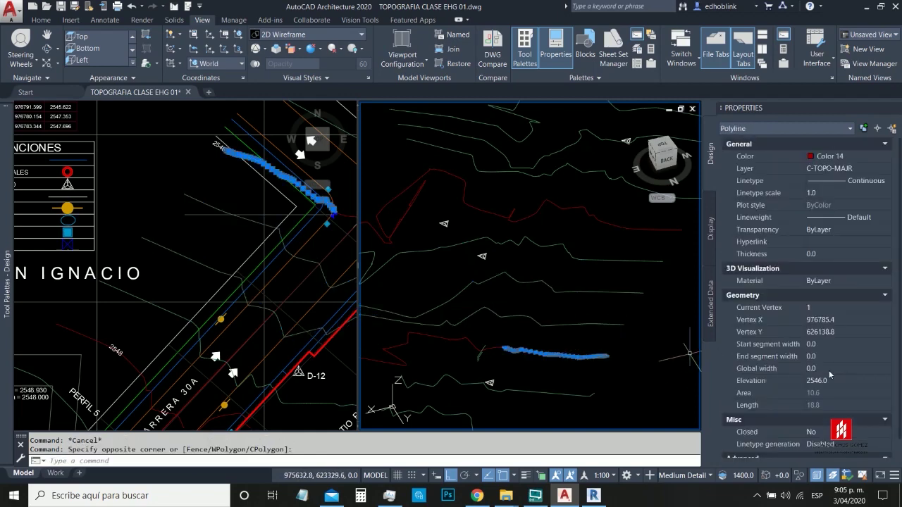
pyautogui.press('Escape')
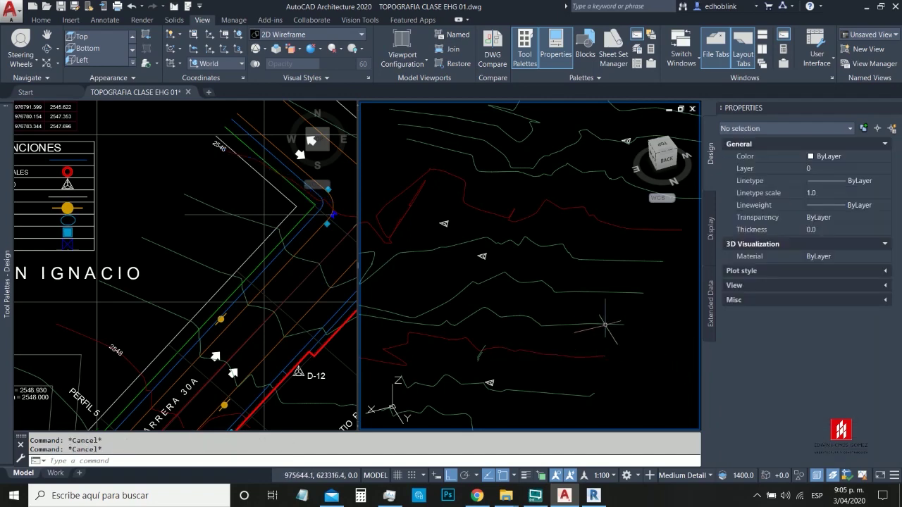
# Step: Compare the contours' height with the flat sheet in 3D, and view the whole survey sheet in the plan viewport
pyautogui.scroll(-2, 544, 319)
pyautogui.keyDown('shift'); pyautogui.moveTo(592, 325); pyautogui.dragTo(540, 198, button='middle'); pyautogui.keyUp('shift')
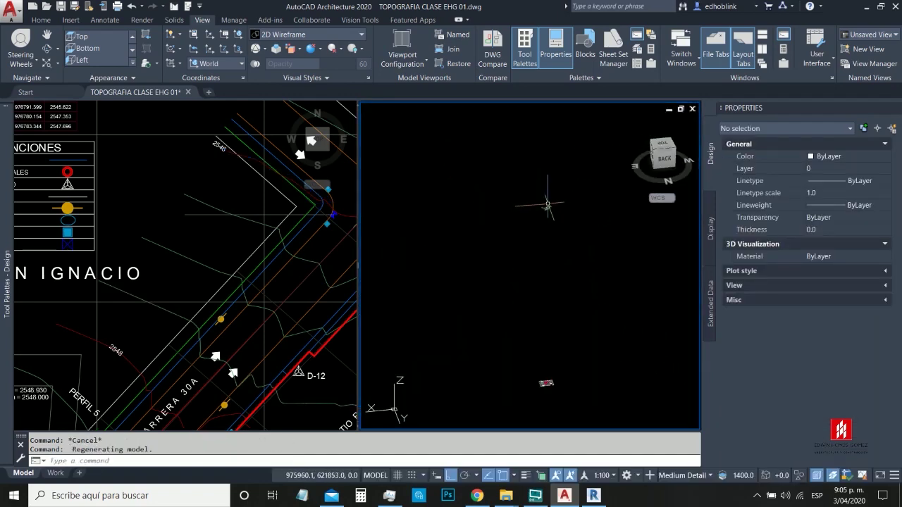
pyautogui.click(272, 266)
pyautogui.scroll(-10, 271, 266)
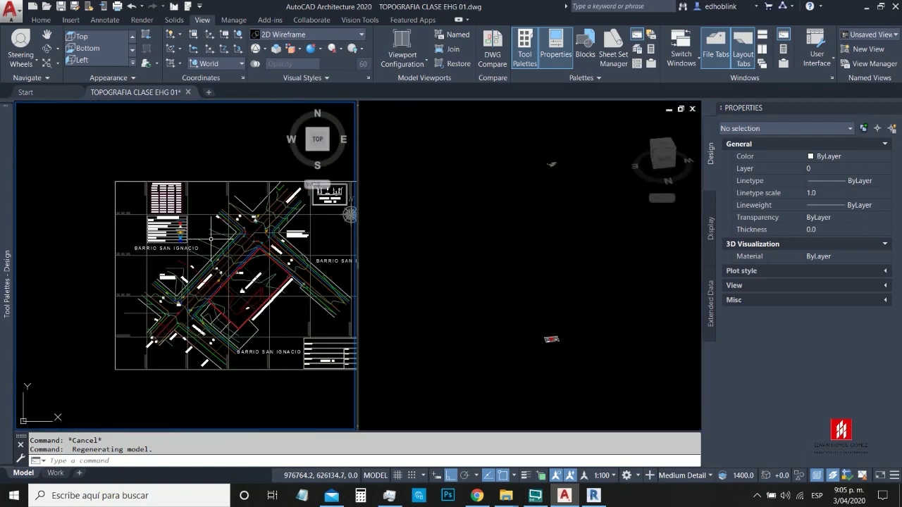
pyautogui.scroll(2, 271, 266)
pyautogui.press('Escape')
pyautogui.press('Escape')
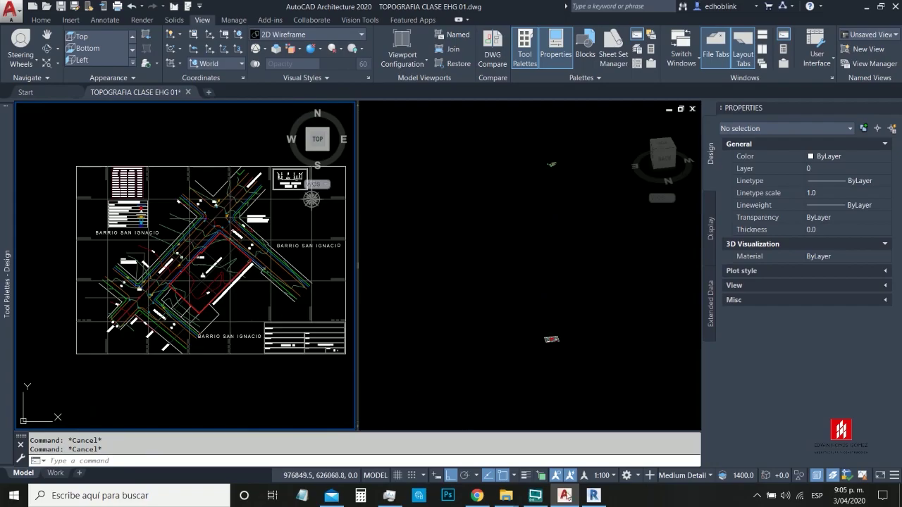
# Step: Switch to Revit, locate the Vincular CAD command for linking the survey, and return to AutoCAD
pyautogui.click(593, 496)
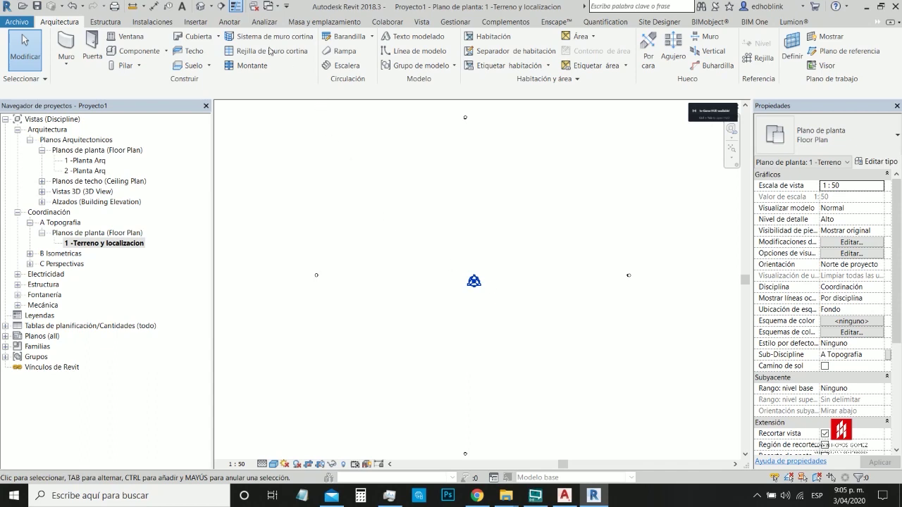
pyautogui.click(195, 22)
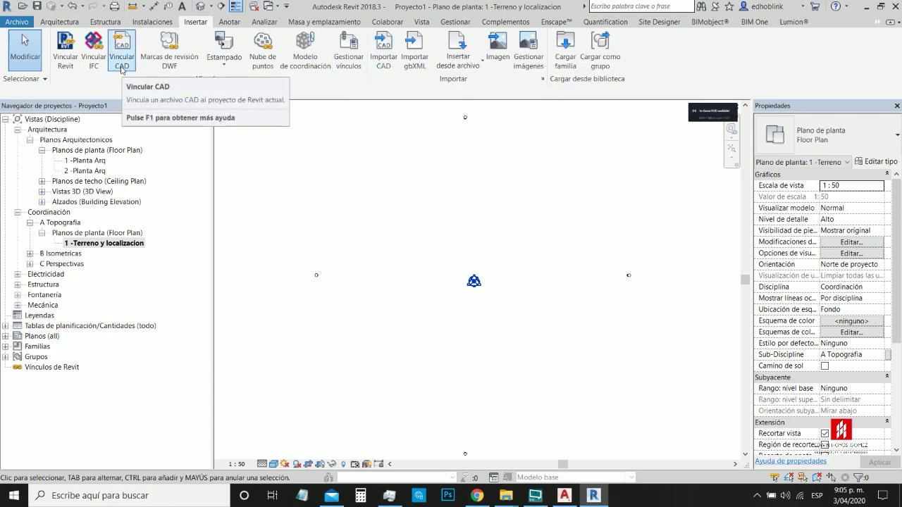
pyautogui.click(563, 495)
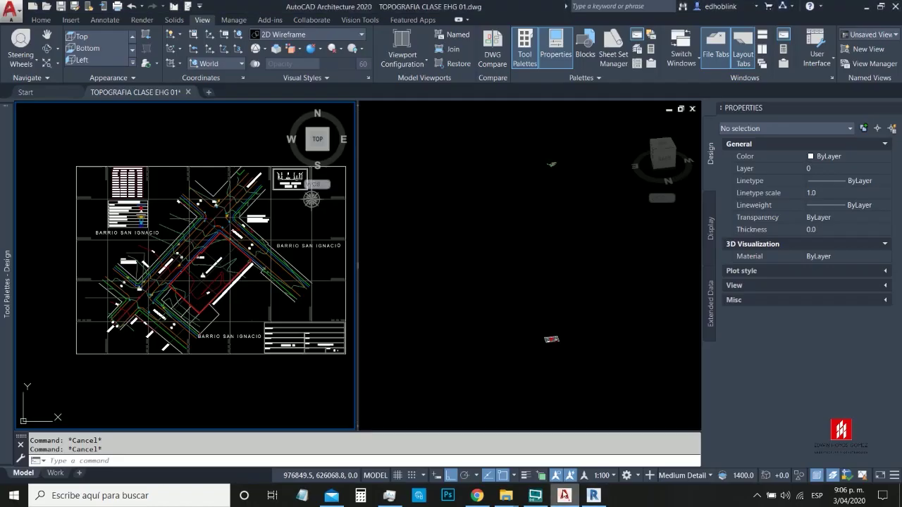
# Step: Change the model space to a single viewport and frame the survey lot and surrounding streets in top view
pyautogui.click(255, 121)
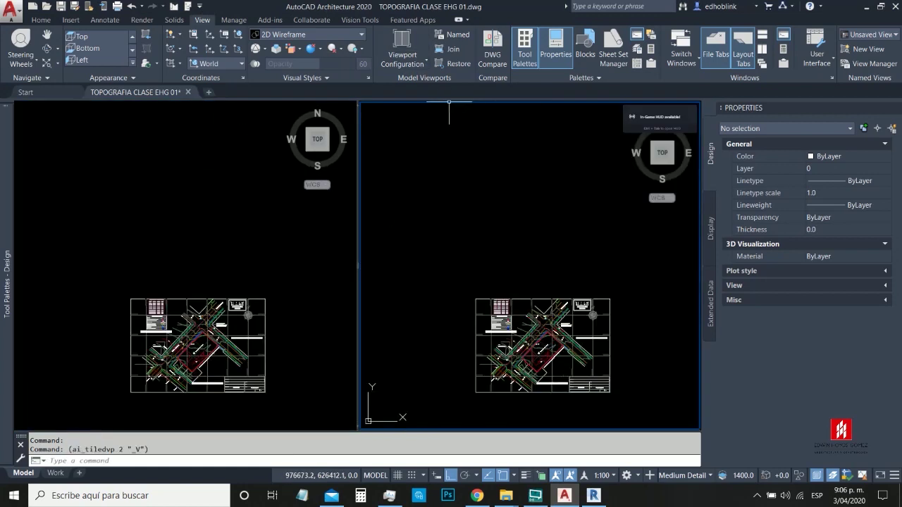
pyautogui.click(420, 60)
pyautogui.click(412, 85)
pyautogui.scroll(6, 375, 390)
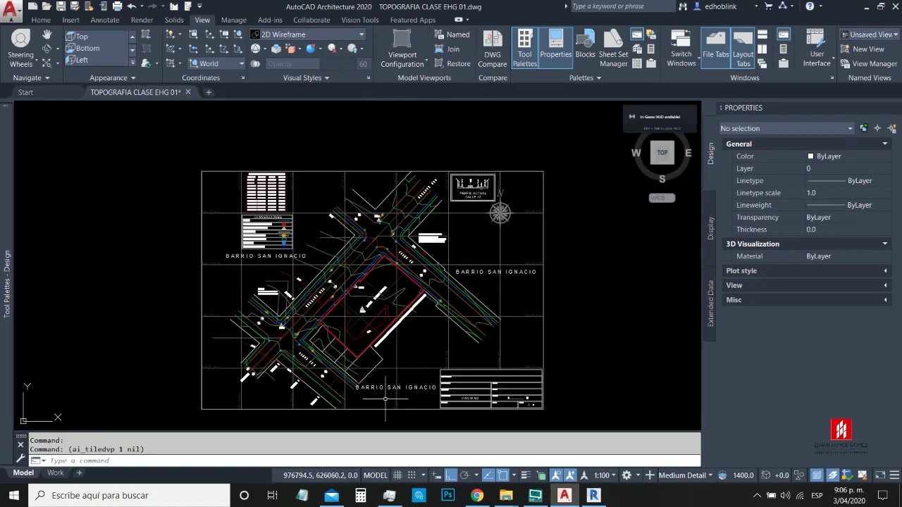
pyautogui.scroll(-2, 381, 380)
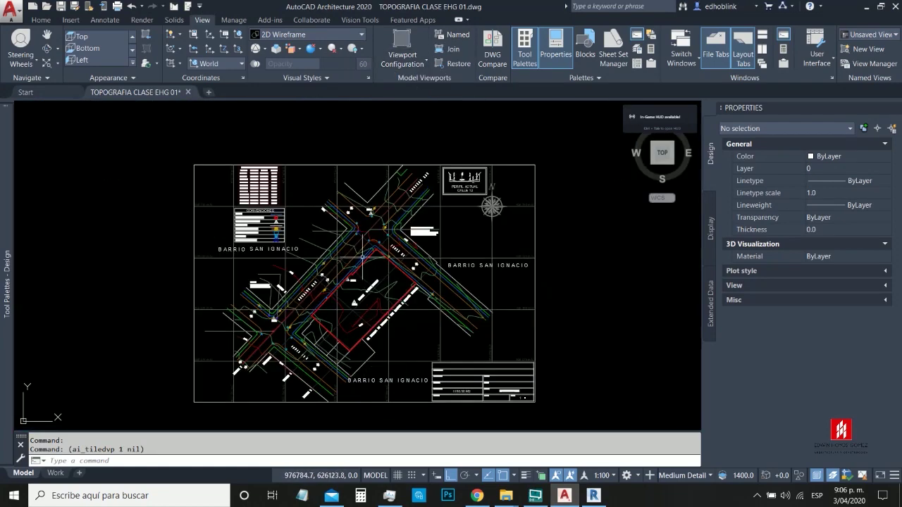
pyautogui.scroll(2, 382, 307)
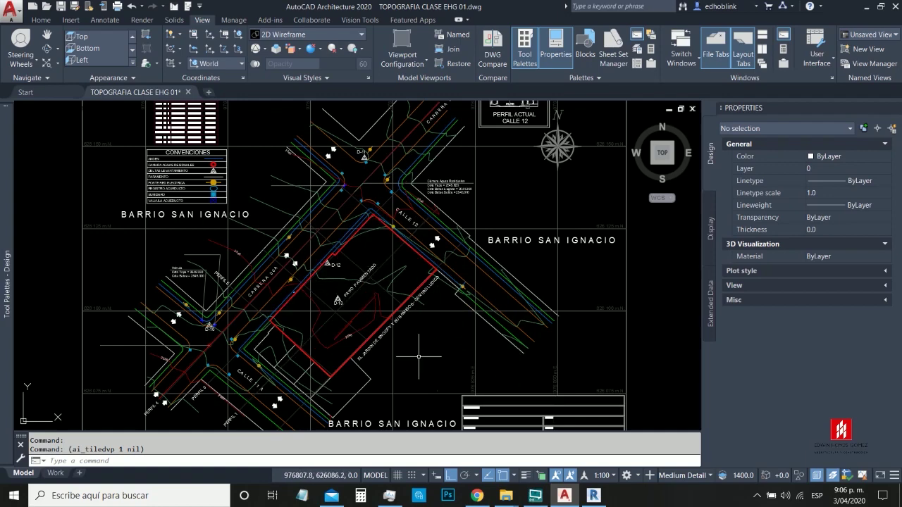
pyautogui.moveTo(419, 356); pyautogui.dragTo(432, 319, button='middle')
pyautogui.scroll(2, 432, 319)
pyautogui.scroll(-2, 431, 312)
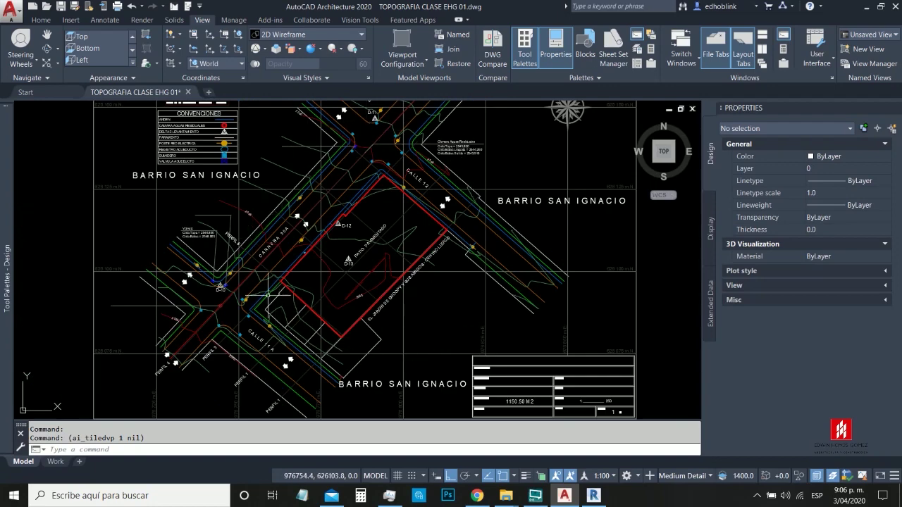
# Step: Compare Revit's Terreno y localizacion floor plan with the AutoCAD survey sheet, ending in Revit
pyautogui.click(593, 496)
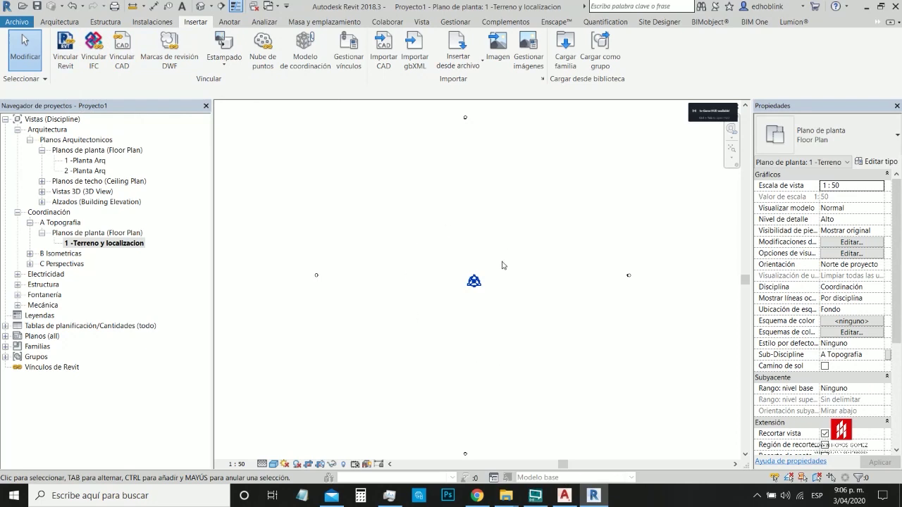
pyautogui.click(564, 496)
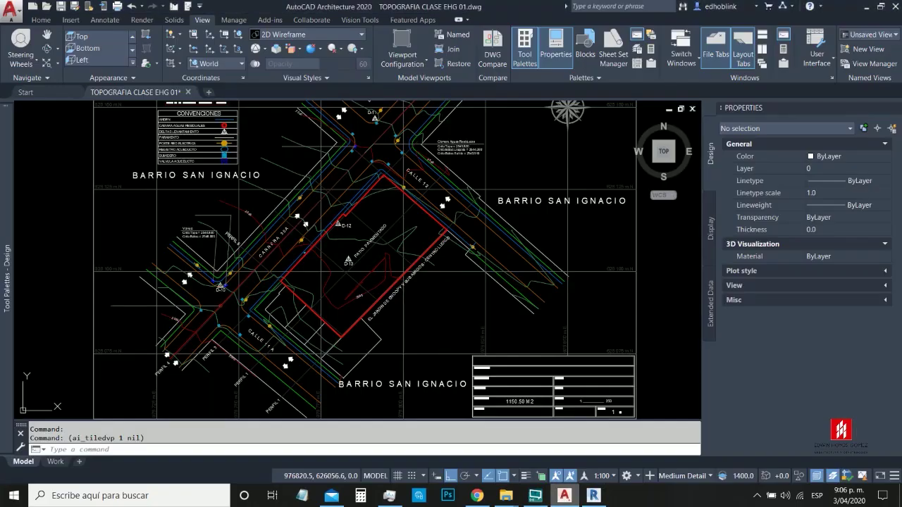
pyautogui.click(595, 496)
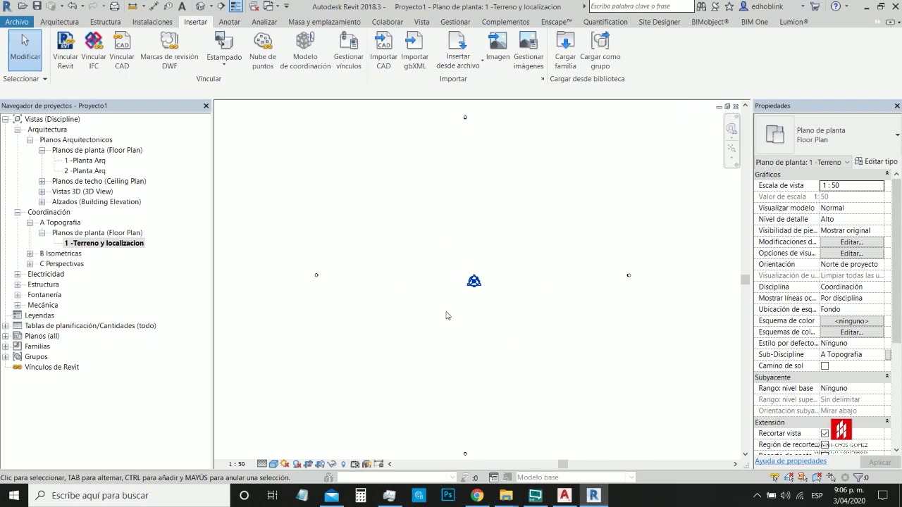
pyautogui.click(566, 497)
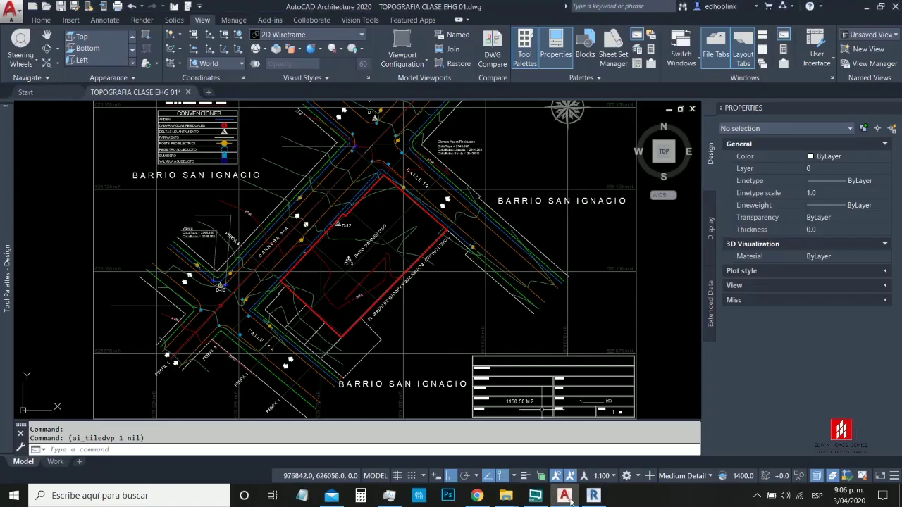
pyautogui.hotkey('alt', 'Tab')
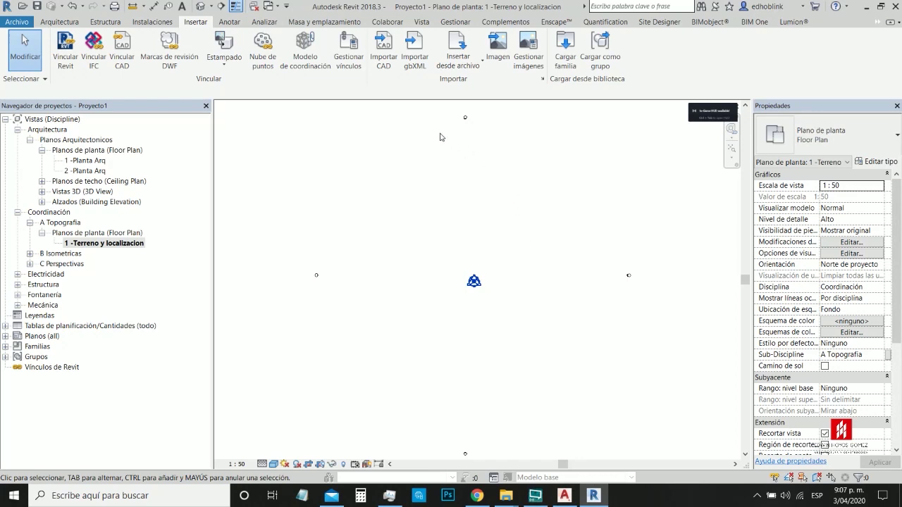
# Step: Start linking a CAD file into the Terreno y localizacion plan and browse to the 2020 04 03 CLASE TOPOGRAFIA folder
pyautogui.click(117, 63)
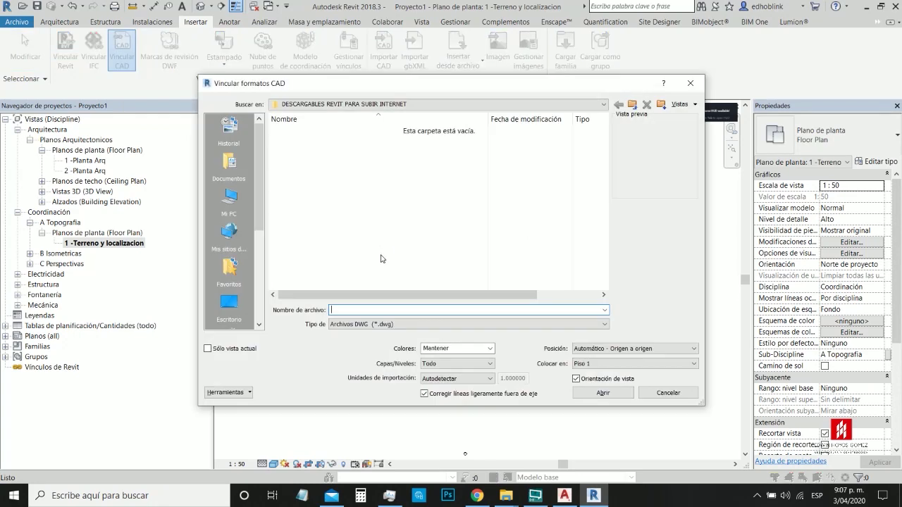
pyautogui.click(634, 105)
pyautogui.doubleClick(354, 202)
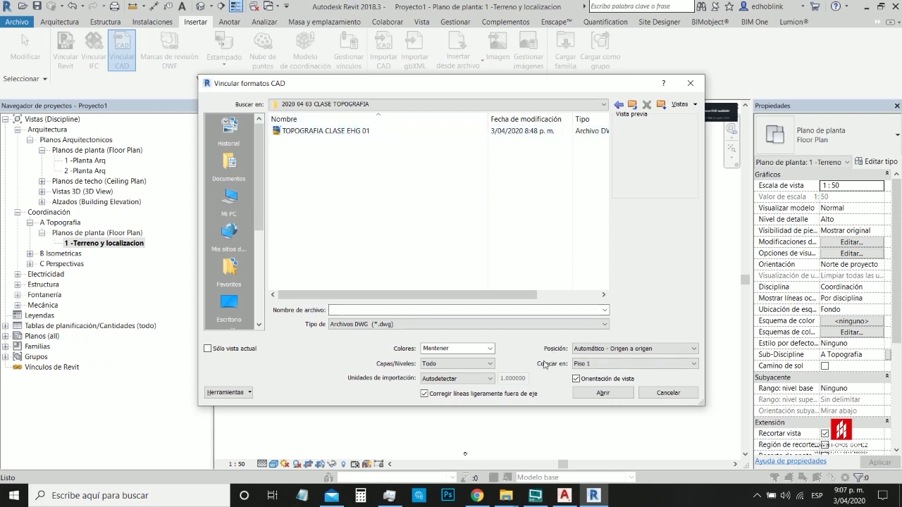
# Step: Configure the CAD link to keep its original colors (Mantener), bring in only Visibles layers, and use metro as import units
pyautogui.click(491, 349)
pyautogui.click(507, 353)
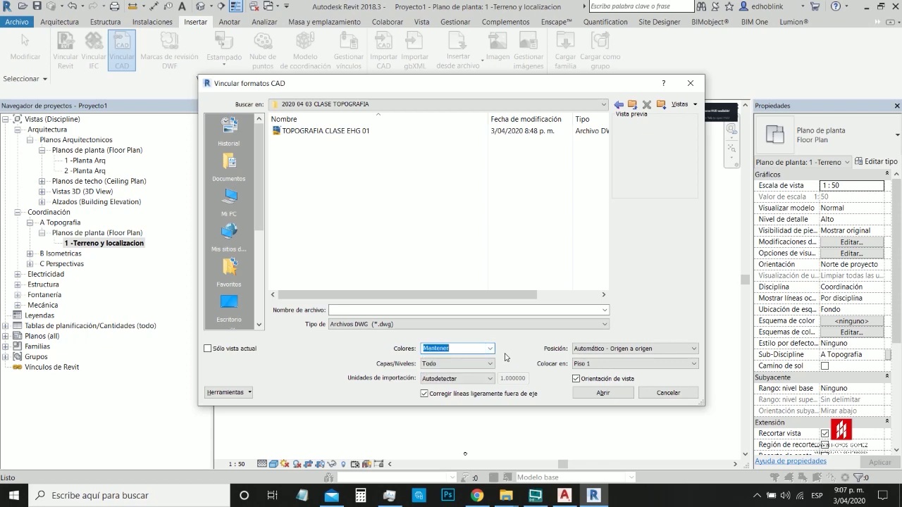
pyautogui.click(479, 365)
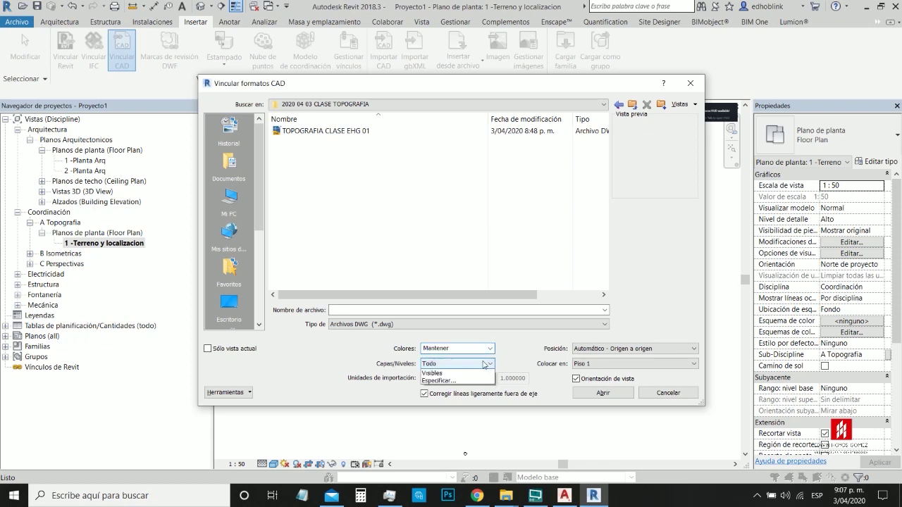
pyautogui.click(468, 379)
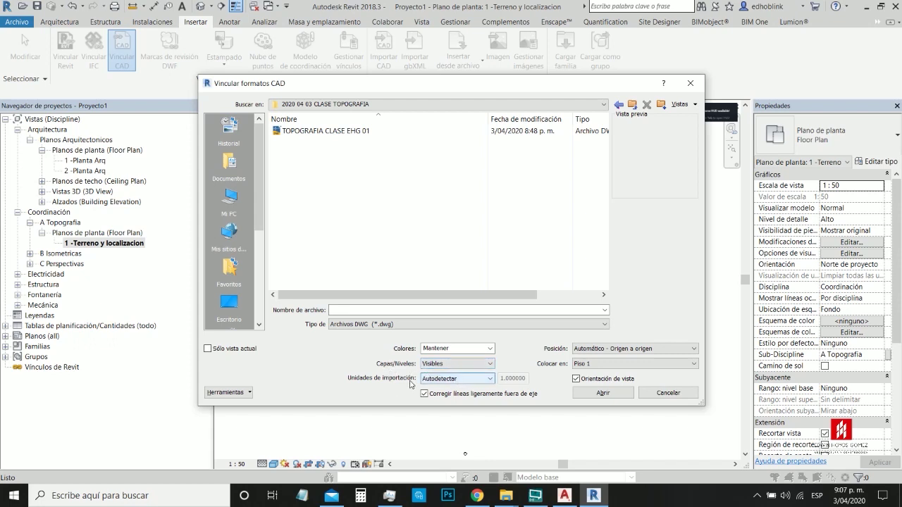
pyautogui.click(473, 382)
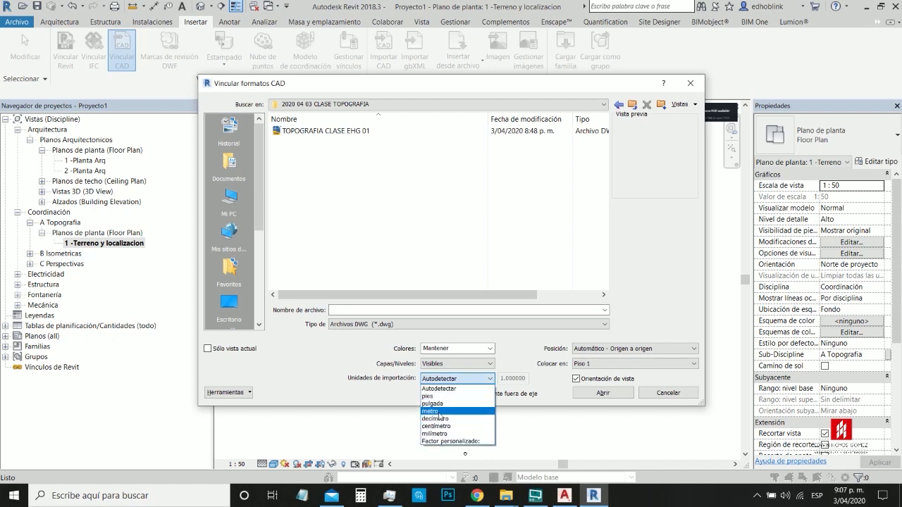
pyautogui.click(439, 412)
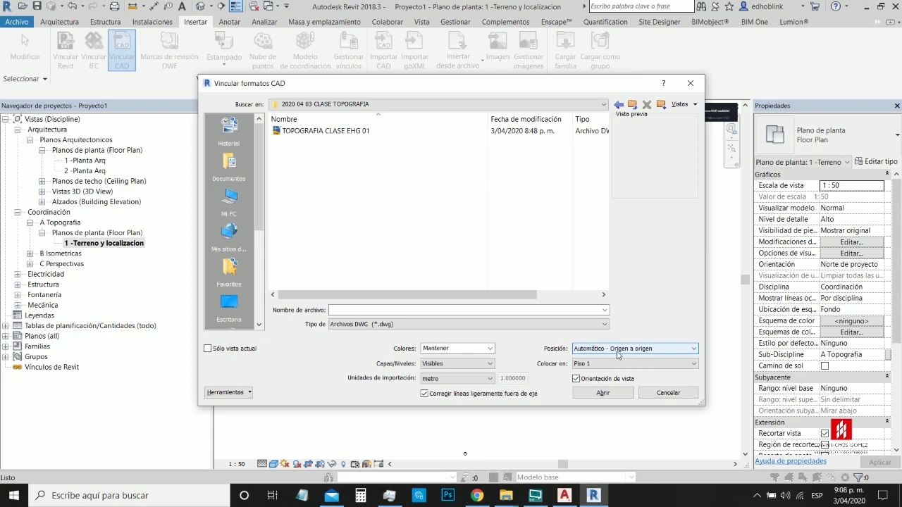
# Step: Compare Revit's project origin with how far the survey lies from the origin in AutoCAD, and return to Revit's CAD link settings
pyautogui.moveTo(566, 89); pyautogui.dragTo(587, 343)
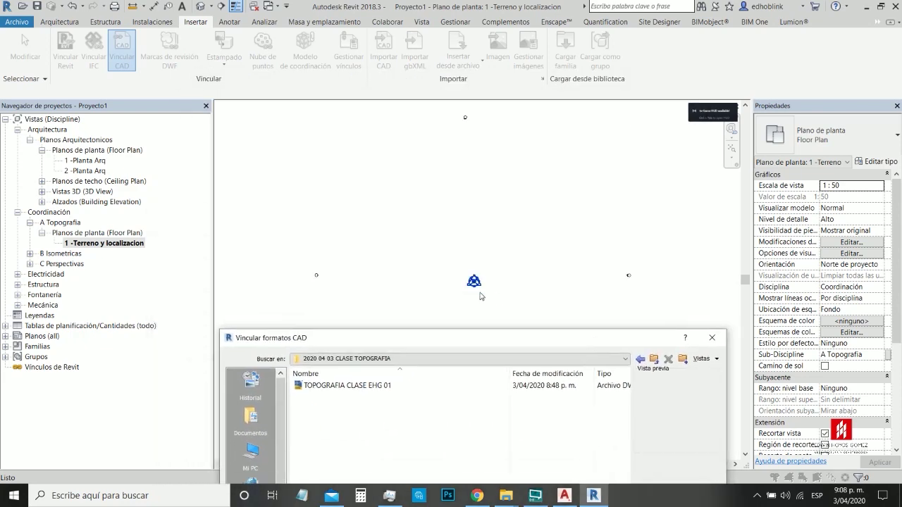
pyautogui.click(565, 496)
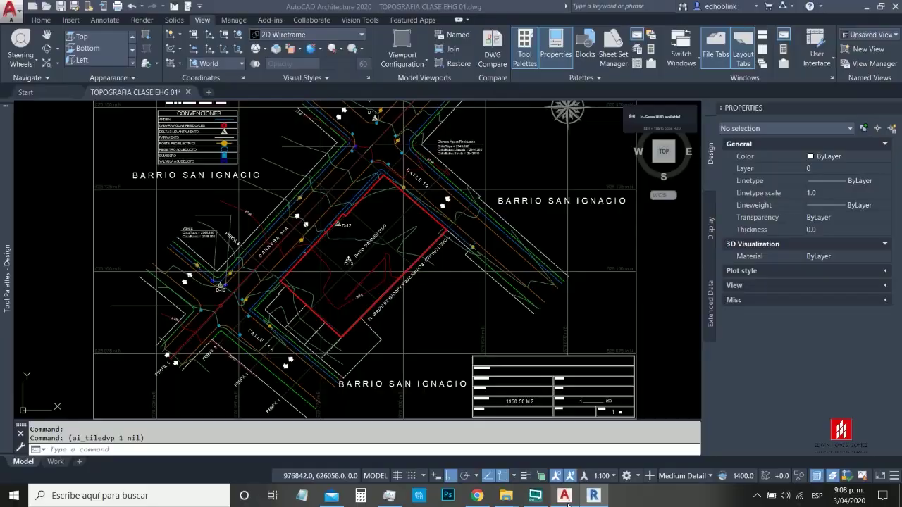
pyautogui.scroll(-10, 466, 229)
pyautogui.scroll(-5, 463, 227)
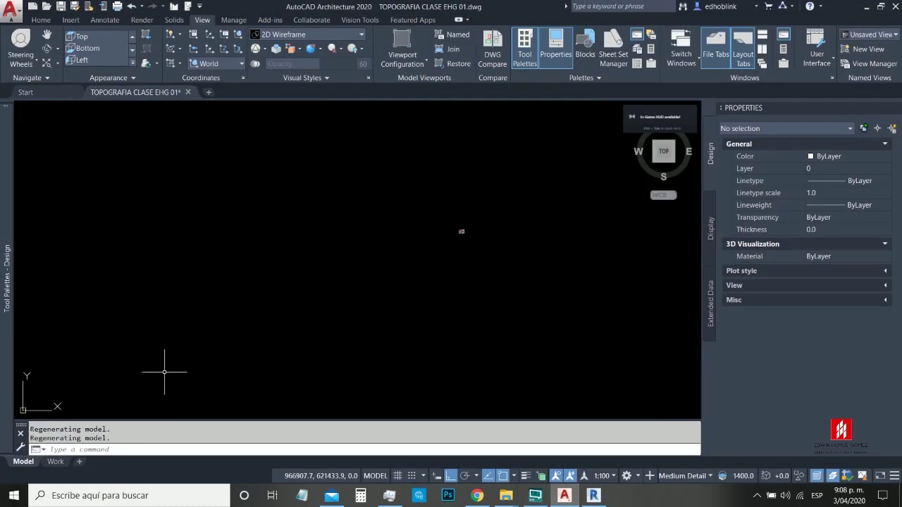
pyautogui.moveTo(161, 341); pyautogui.dragTo(190, 295, button='middle')
pyautogui.scroll(-3, 186, 288)
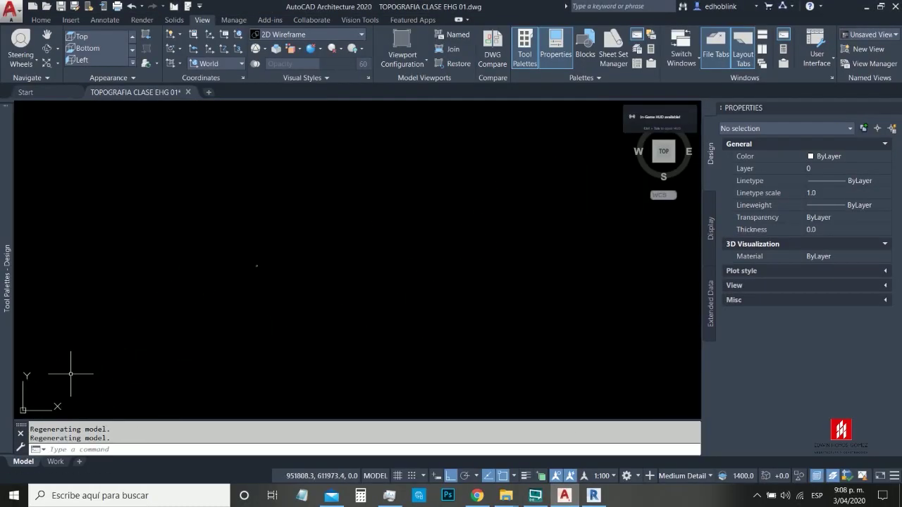
pyautogui.scroll(10, 286, 231)
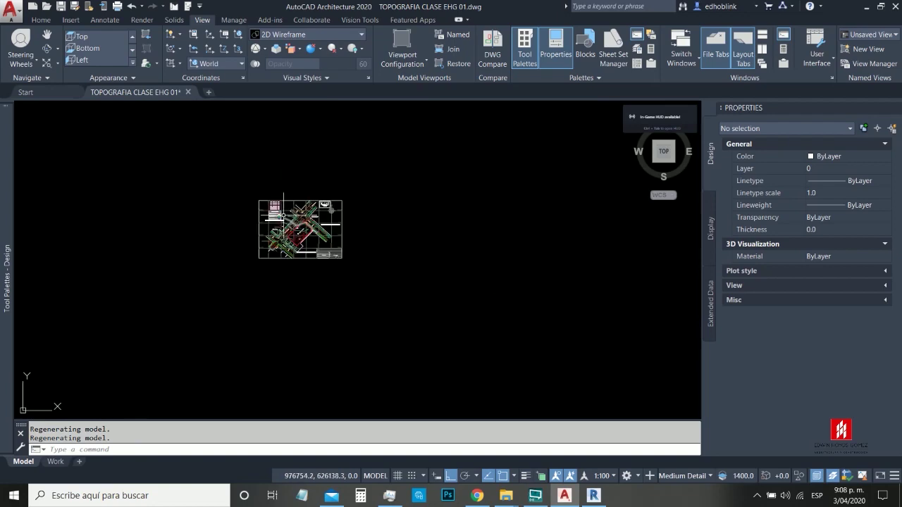
pyautogui.click(594, 495)
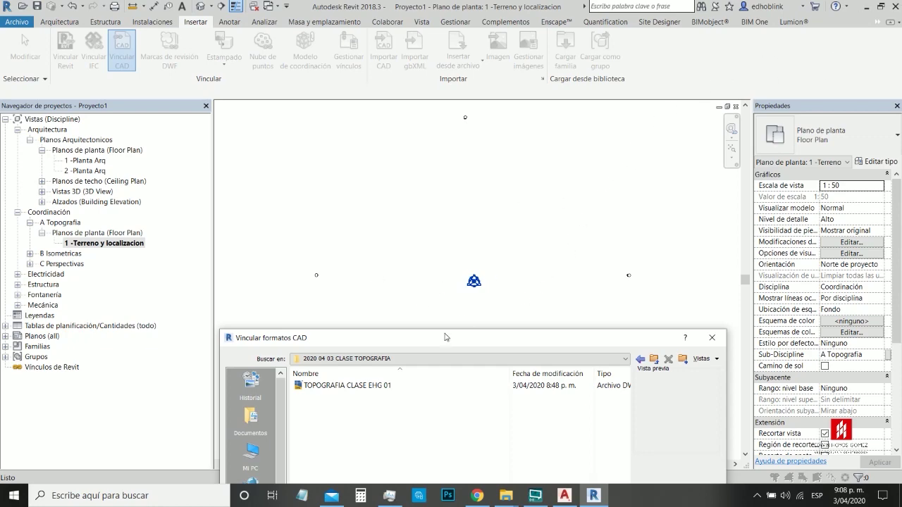
pyautogui.moveTo(444, 344); pyautogui.dragTo(447, 149)
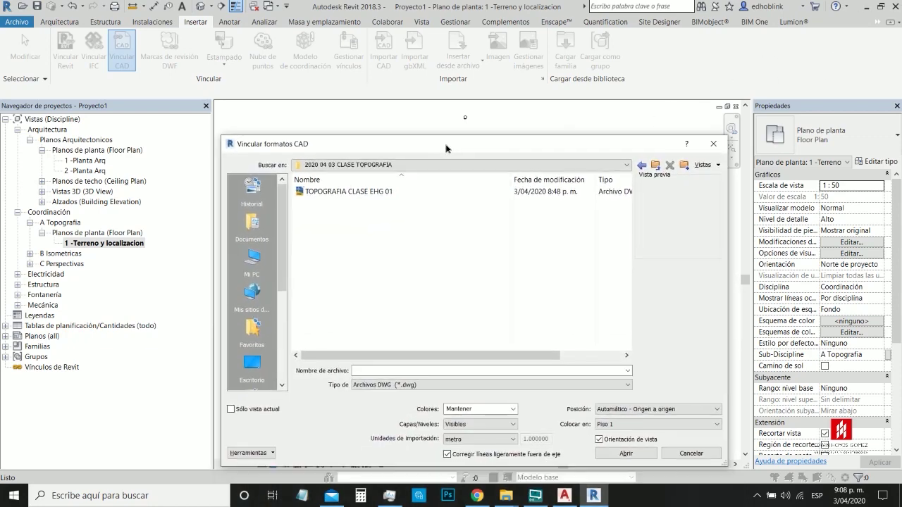
# Step: Link TOPOGRAFIA CLASE EHG 01.dwg with Manual - Centro positioning and place it with the lot over the project origin marker
pyautogui.click(658, 409)
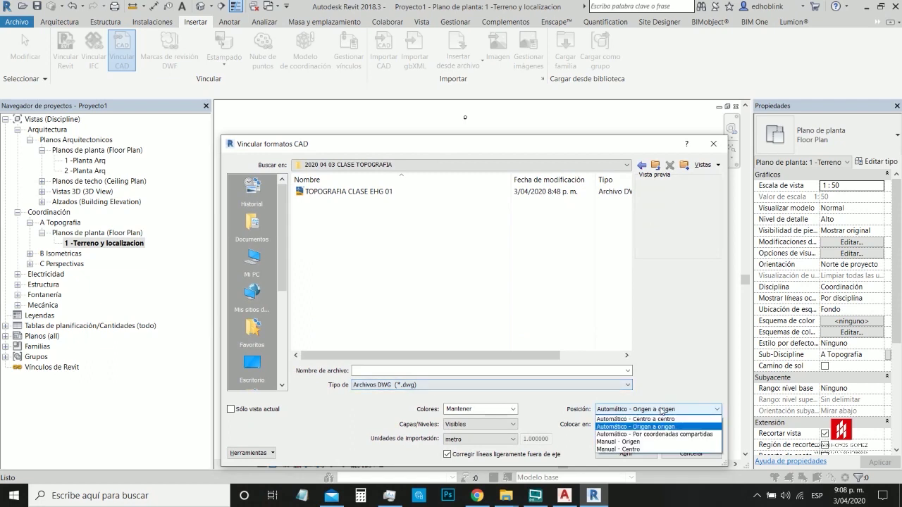
pyautogui.click(619, 449)
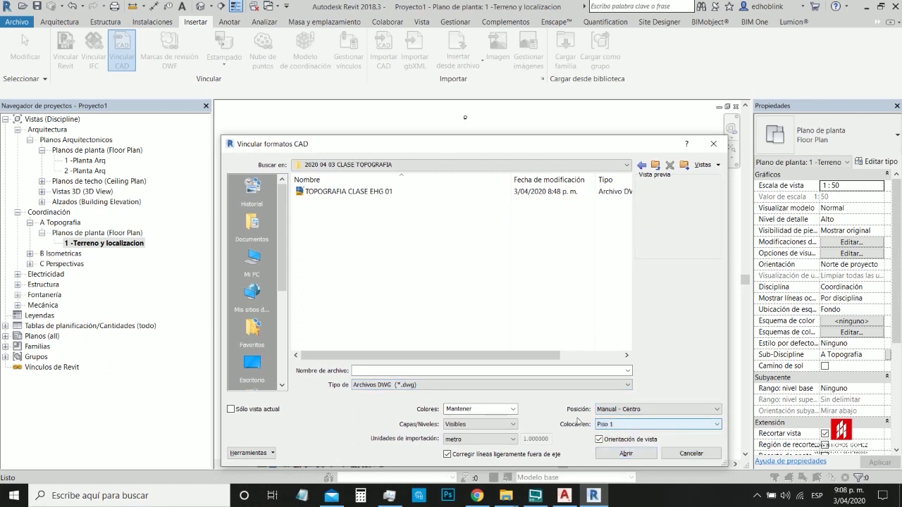
pyautogui.click(626, 454)
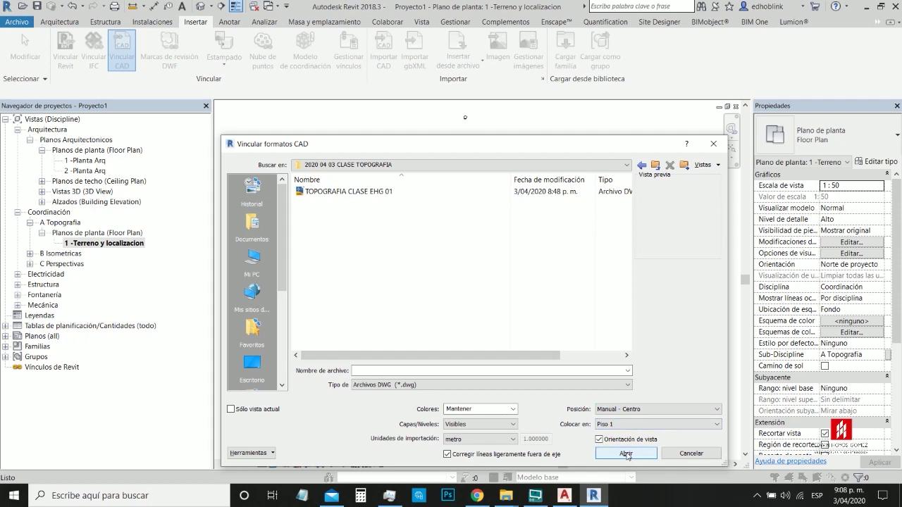
pyautogui.click(627, 455)
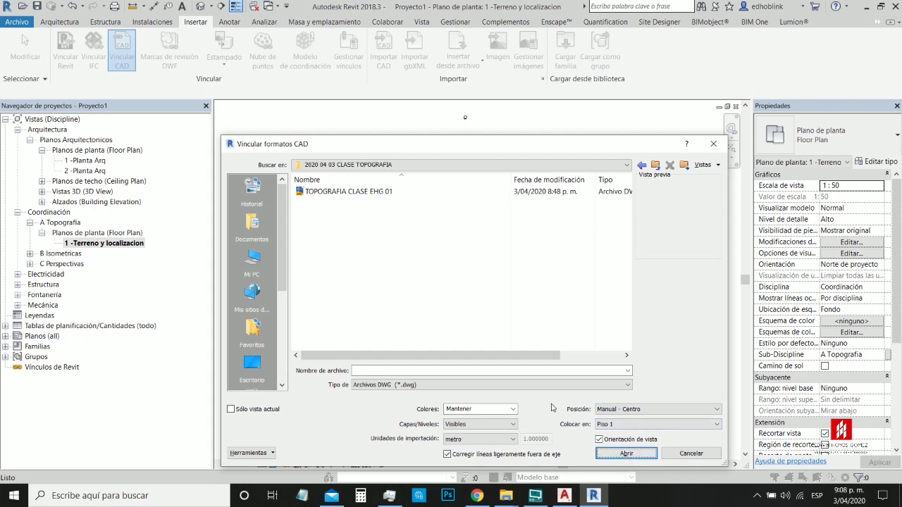
pyautogui.click(623, 456)
pyautogui.click(623, 455)
pyautogui.click(359, 196)
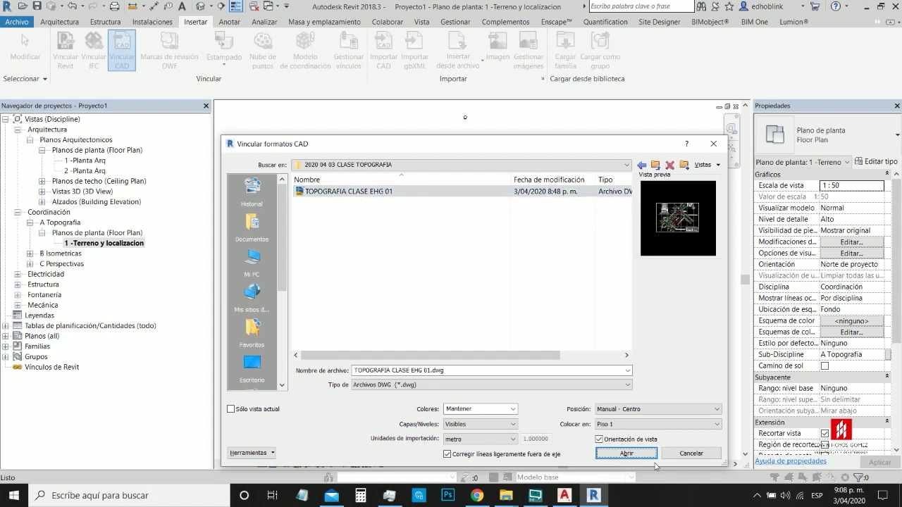
pyautogui.click(642, 455)
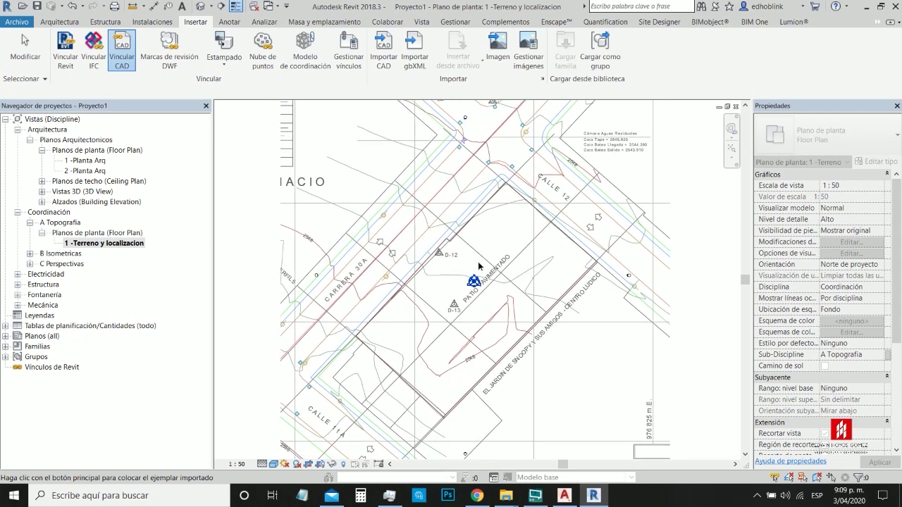
pyautogui.click(481, 259)
pyautogui.scroll(-3, 487, 292)
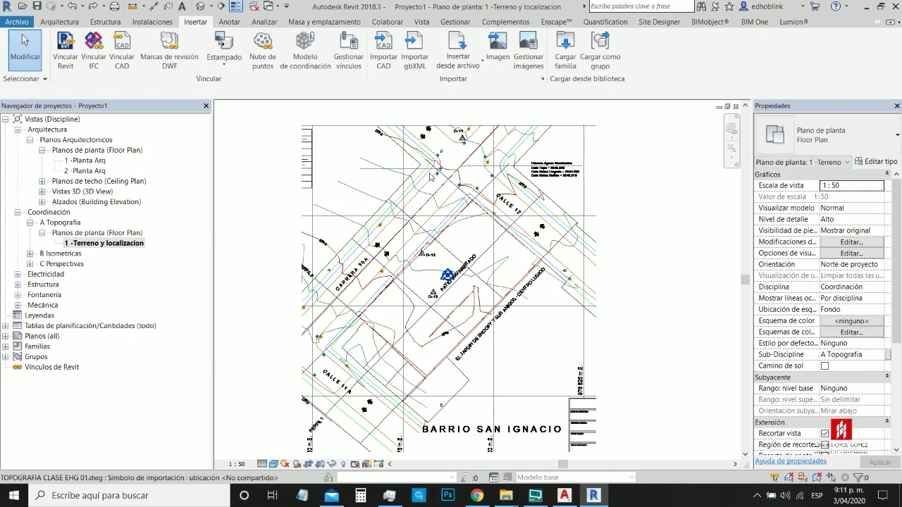
# Step: Open the default 3D view and examine the height separation between the linked survey's flat sheet and its contour lines
pyautogui.click(200, 8)
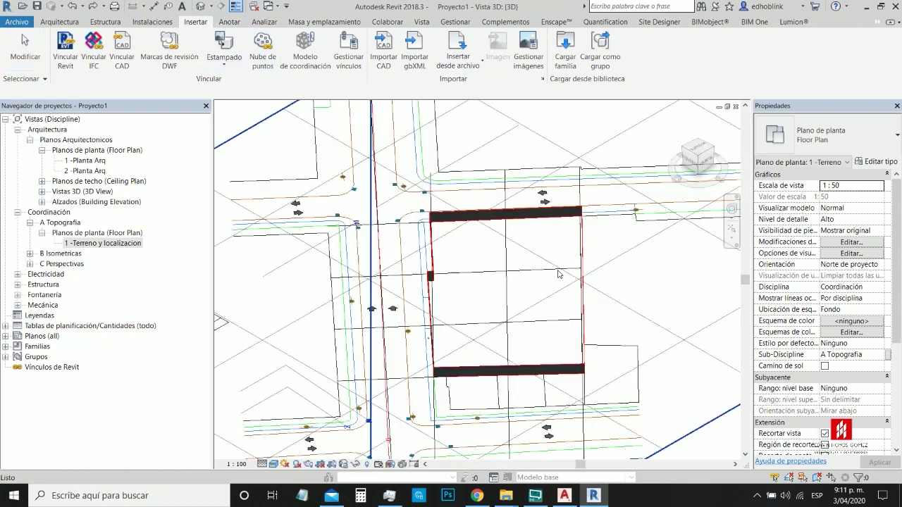
pyautogui.scroll(-3, 497, 384)
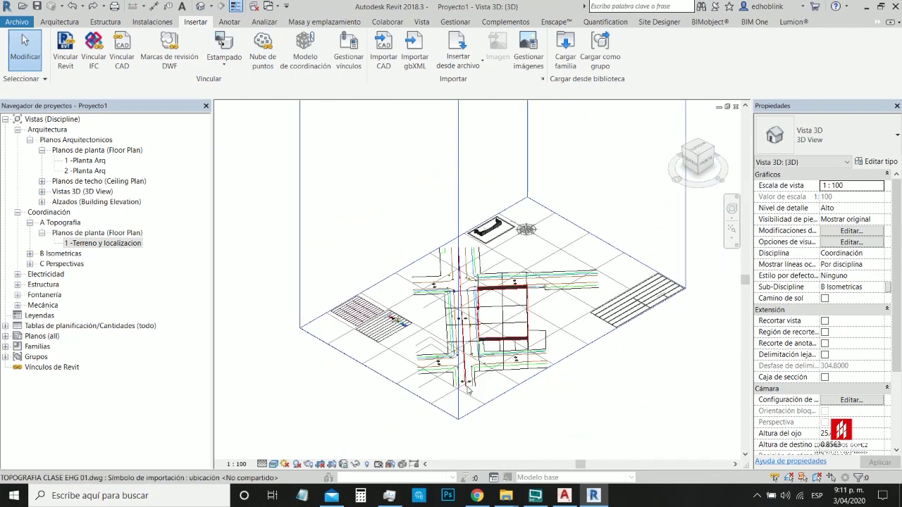
pyautogui.scroll(-2, 485, 354)
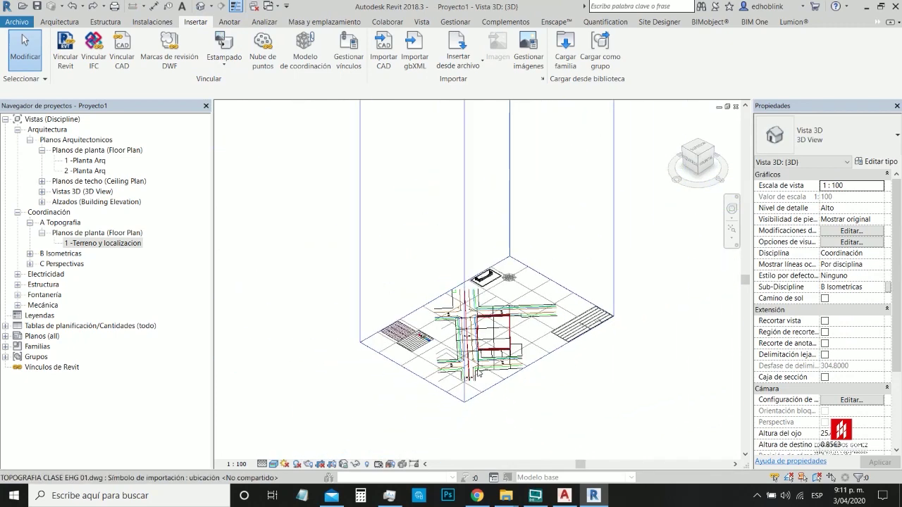
pyautogui.click(494, 361)
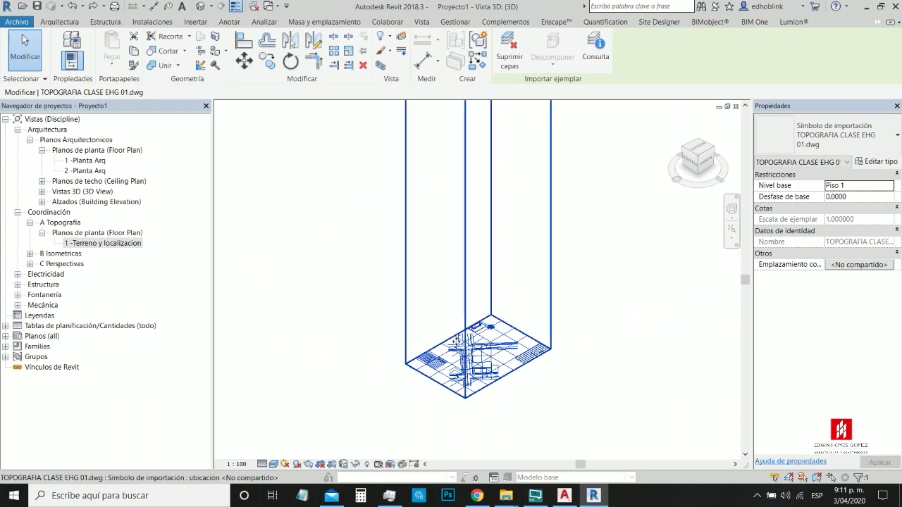
pyautogui.scroll(-4, 485, 374)
pyautogui.scroll(-2, 485, 374)
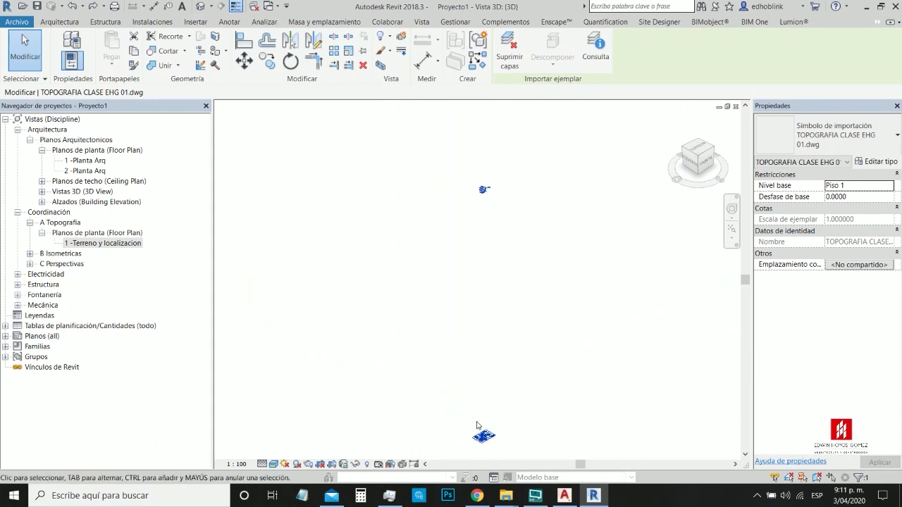
pyautogui.scroll(5, 486, 162)
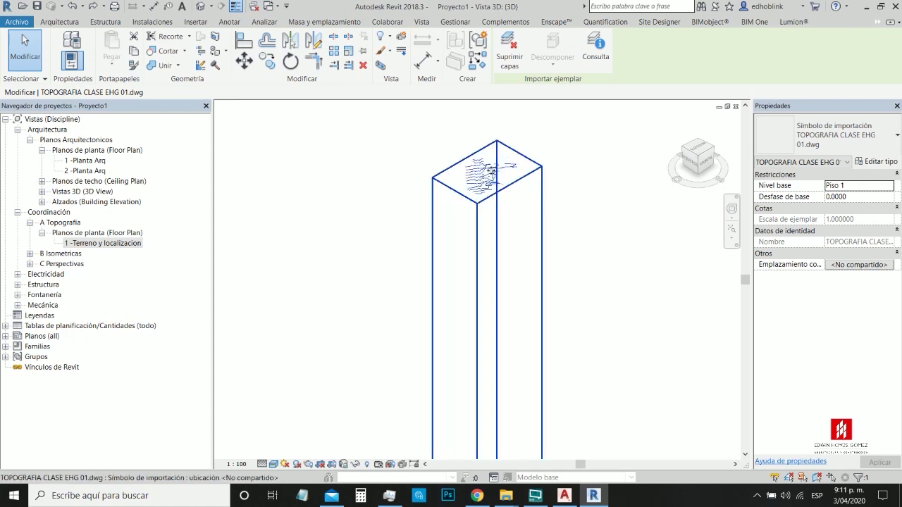
pyautogui.press('Escape')
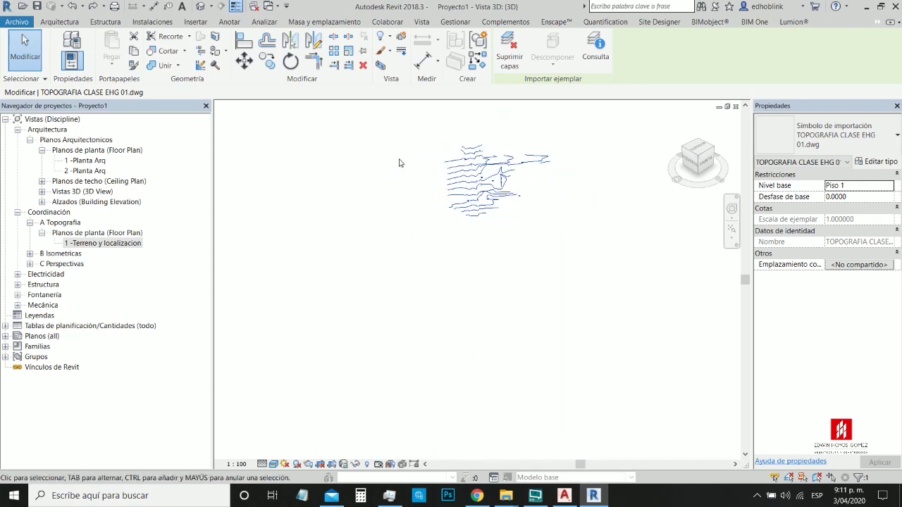
pyautogui.scroll(-3, 417, 177)
pyautogui.scroll(-4, 417, 176)
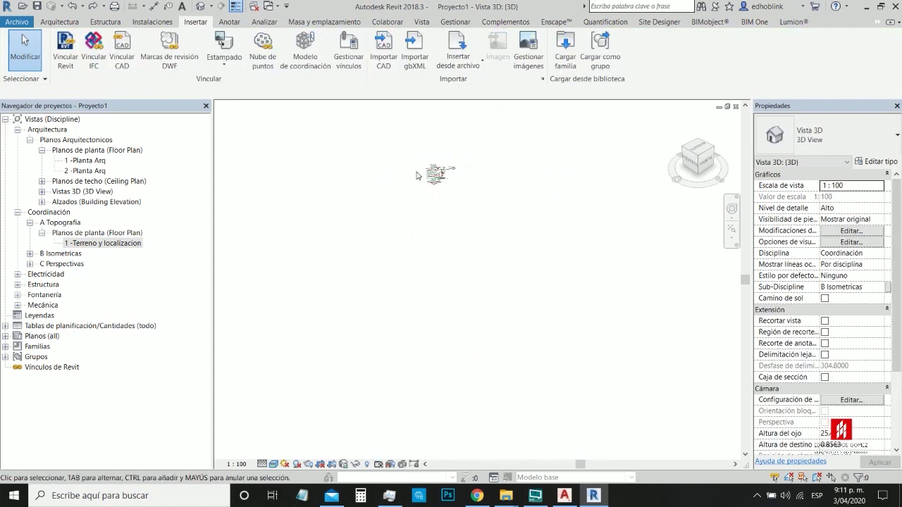
pyautogui.scroll(5, 417, 175)
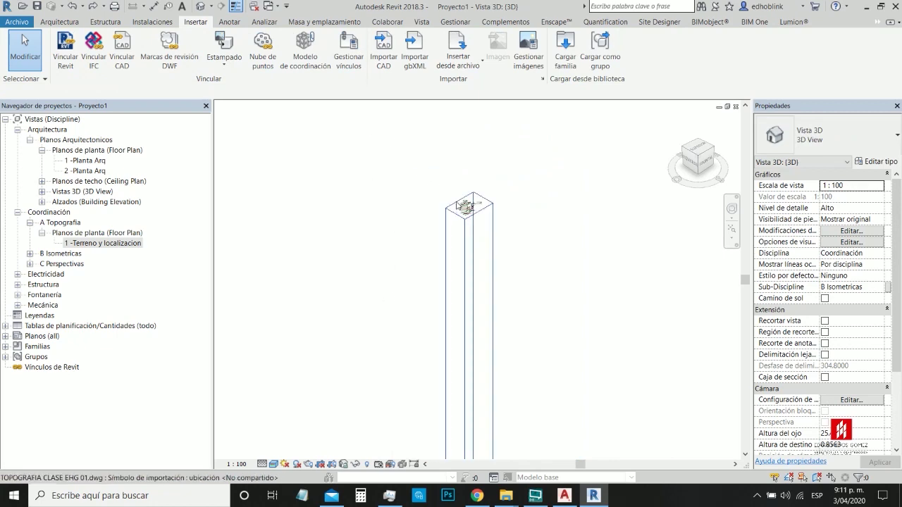
pyautogui.scroll(2, 634, 275)
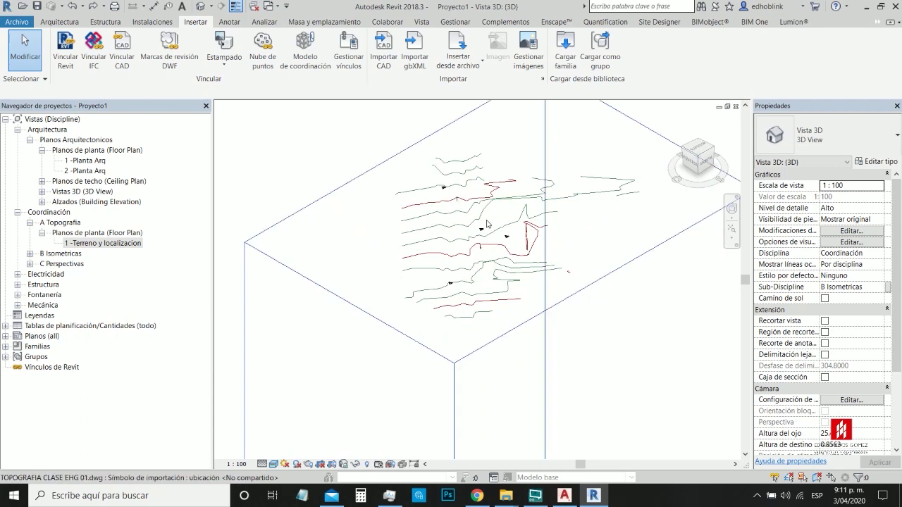
# Step: Start a topographic surface created from an import instance and pick the linked TOPOGRAFIA CLASE EHG 01.dwg survey as its source
pyautogui.click(330, 22)
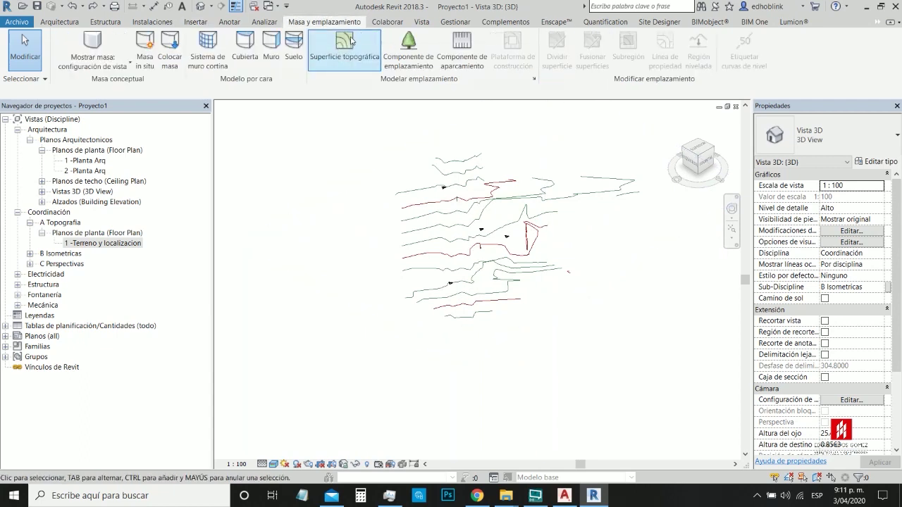
pyautogui.click(351, 42)
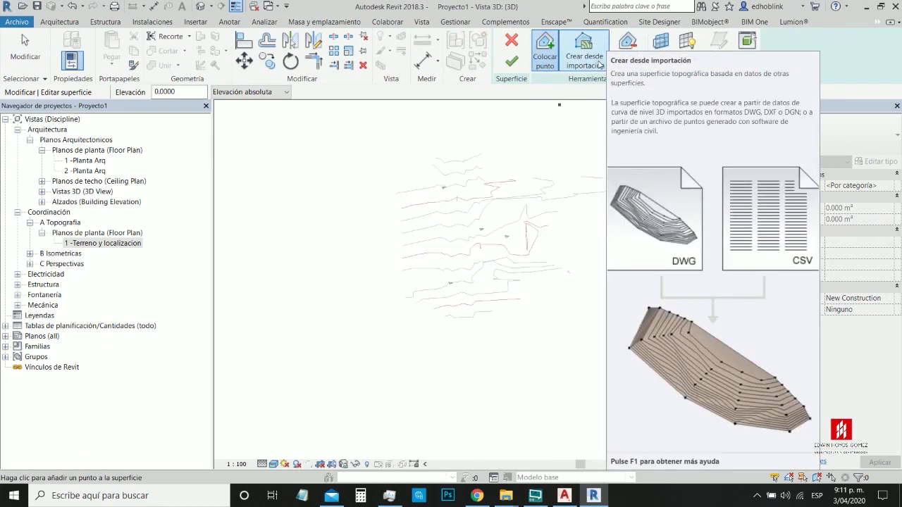
pyautogui.click(600, 66)
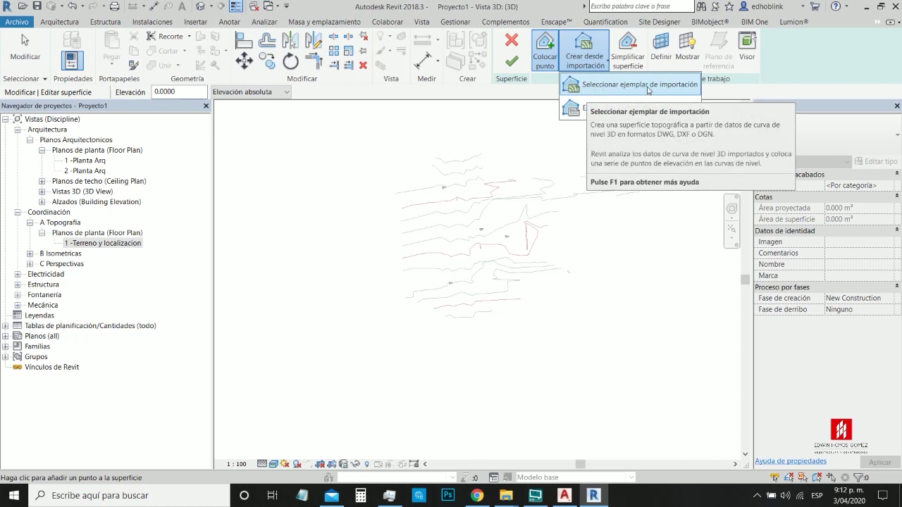
pyautogui.click(648, 90)
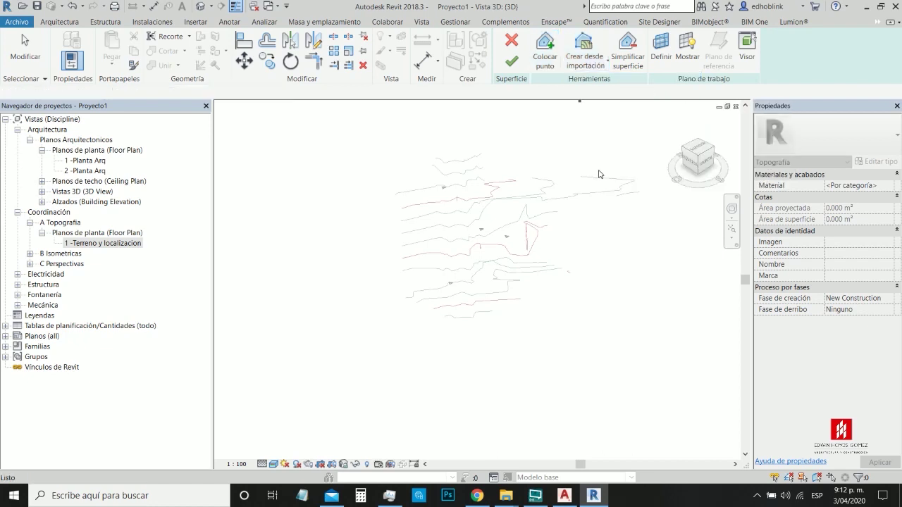
pyautogui.click(528, 226)
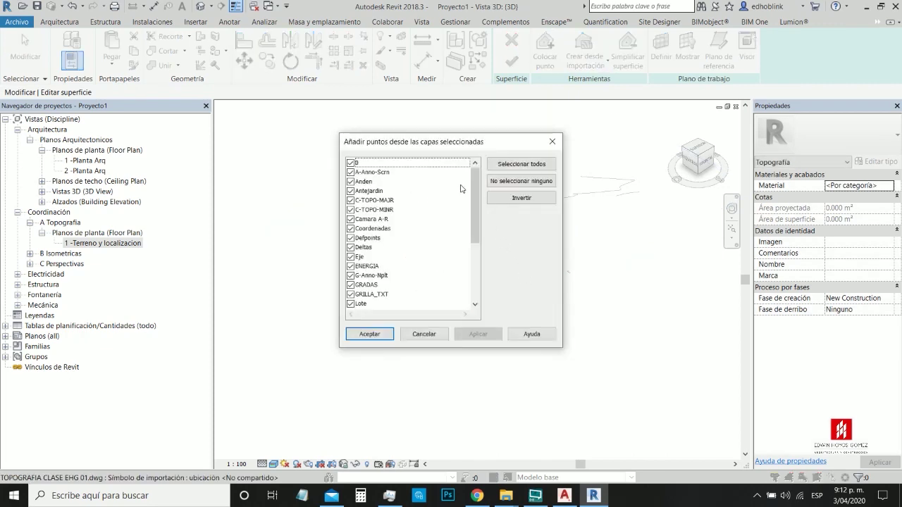
pyautogui.moveTo(473, 205); pyautogui.dragTo(469, 271)
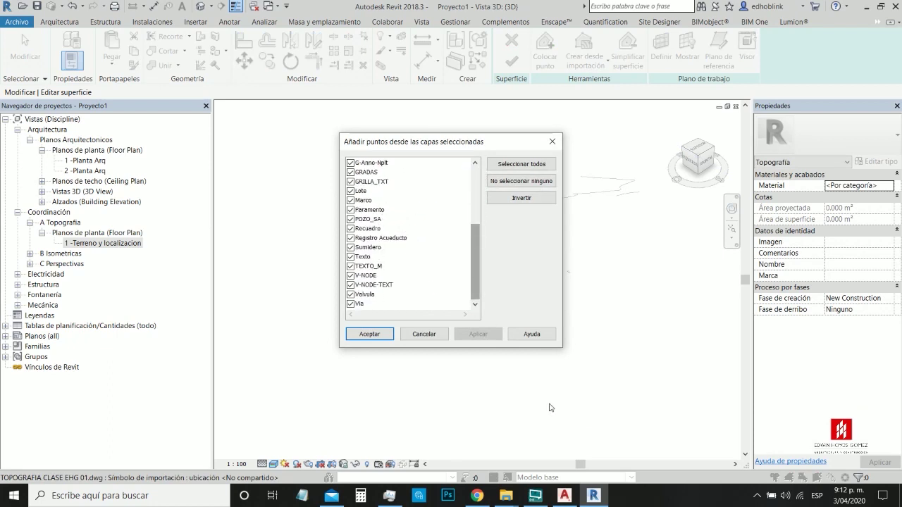
# Step: Switch to the AutoCAD survey drawing and delete the stray circle inside the lot
pyautogui.click(564, 496)
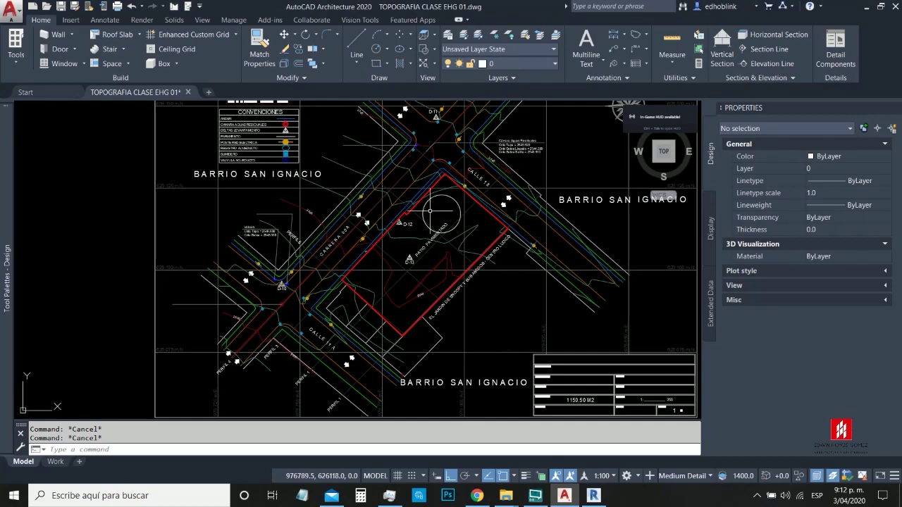
pyautogui.click(442, 230)
pyautogui.press('Delete')
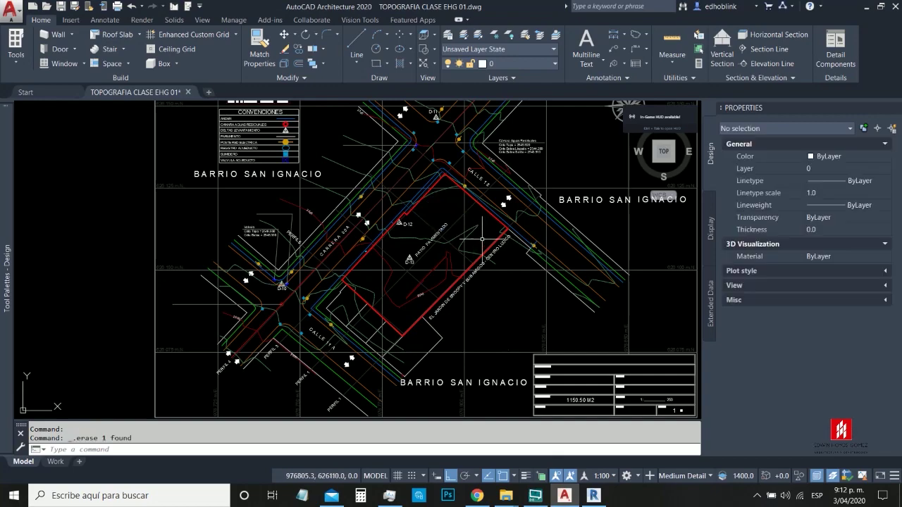
# Step: Check which layers hold the contour polylines crossing the lot near D-12 and Carrera 30A, and return to Revit
pyautogui.scroll(5, 435, 256)
pyautogui.scroll(-3, 378, 212)
pyautogui.scroll(2, 381, 204)
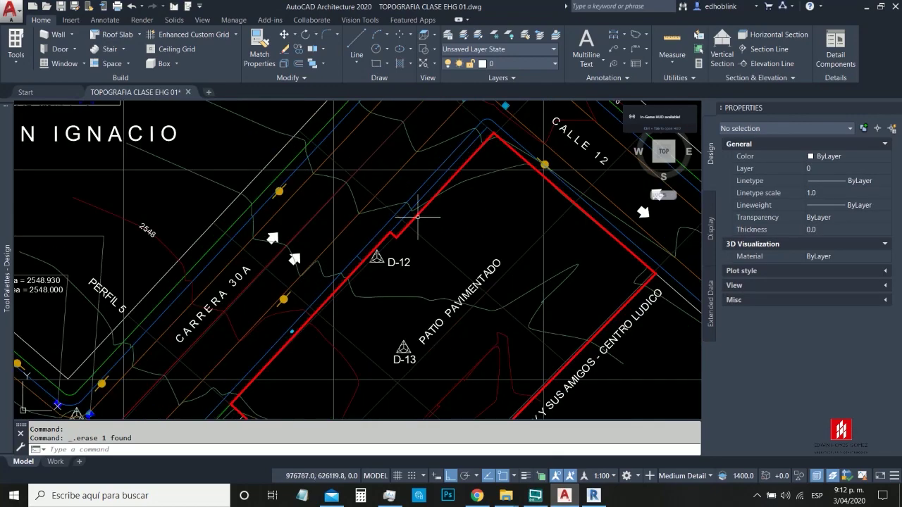
pyautogui.click(401, 205)
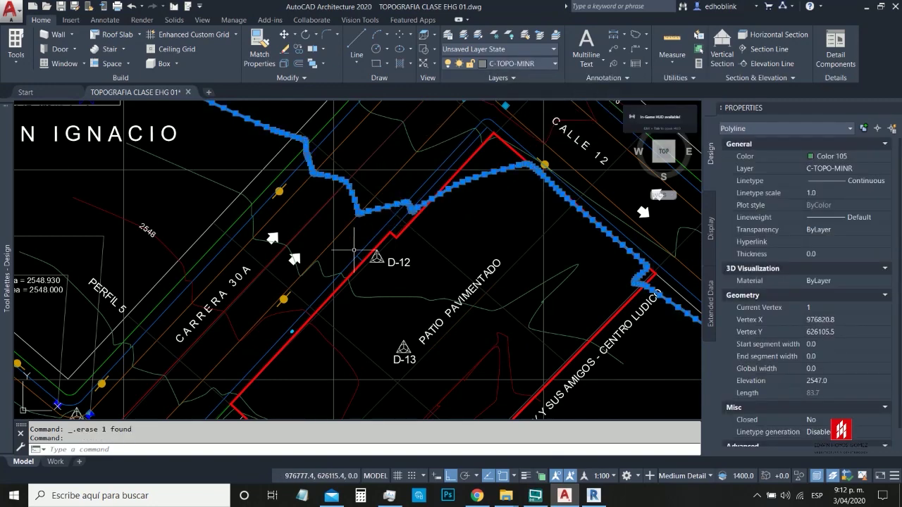
pyautogui.press('Escape')
pyautogui.click(339, 346)
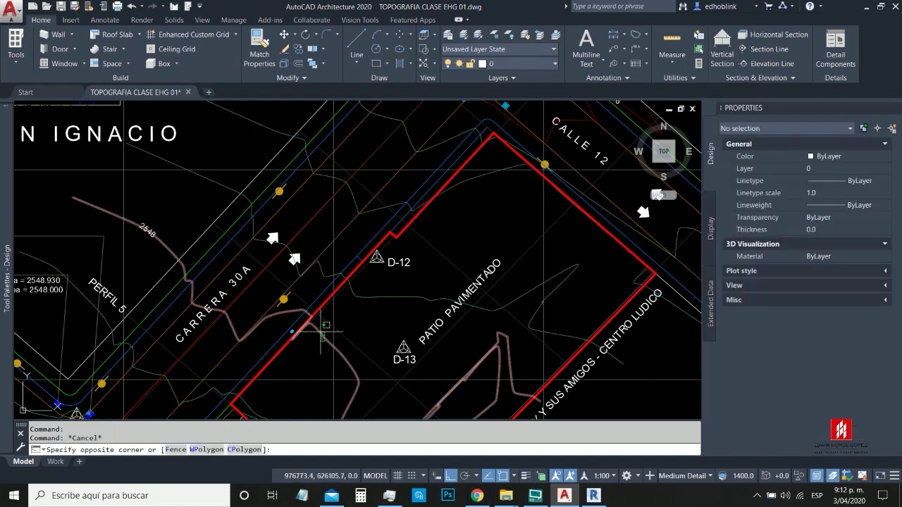
pyautogui.click(419, 243)
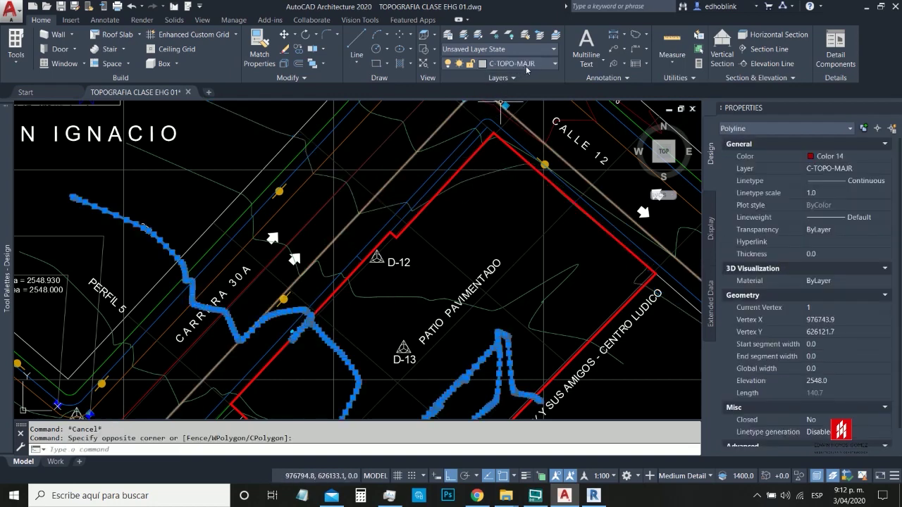
pyautogui.press('Escape')
pyautogui.hotkey('alt', 'Tab')
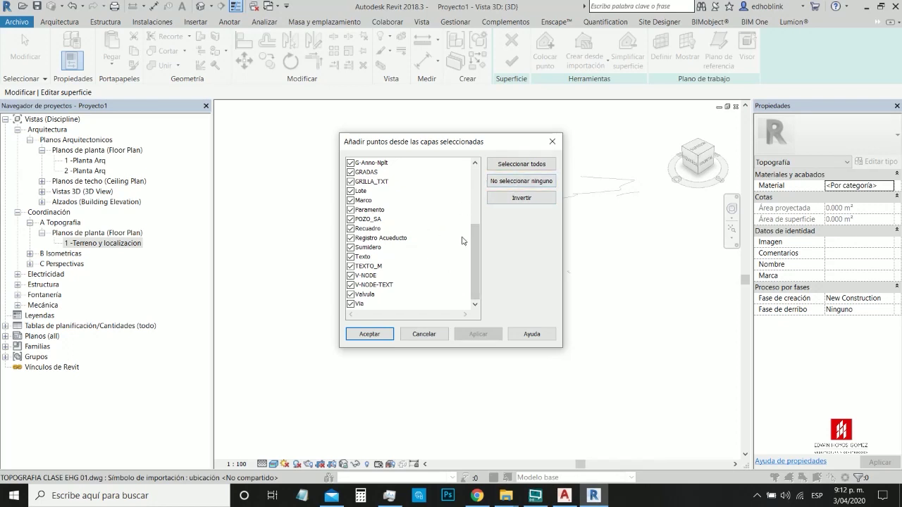
# Step: Generate the surface points from only the C-TOPO-MAJR and C-TOPO-MINR layers, and finish the topographic surface
pyautogui.moveTo(477, 240); pyautogui.dragTo(476, 184)
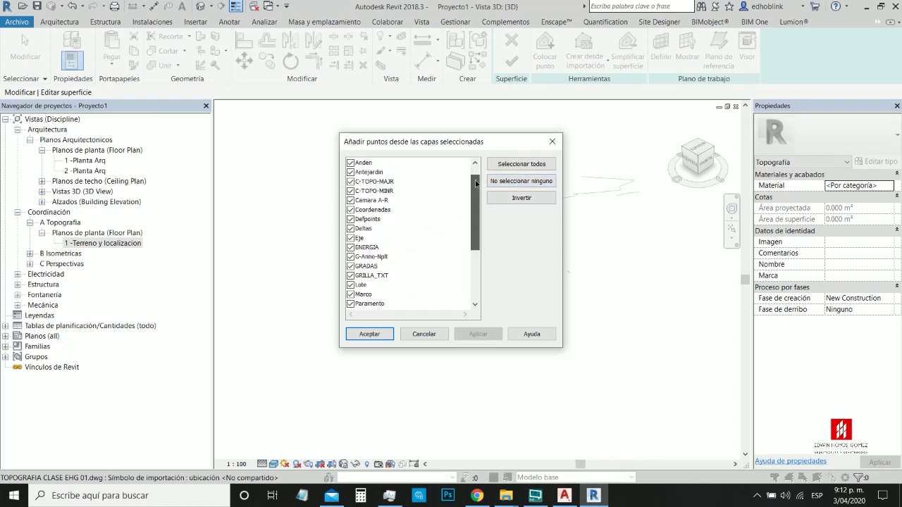
pyautogui.click(512, 181)
pyautogui.moveTo(472, 191)
pyautogui.mouseDown()
pyautogui.moveTo(471, 275)
pyautogui.moveTo(479, 178)
pyautogui.mouseUp()
pyautogui.scroll(2, 479, 177)
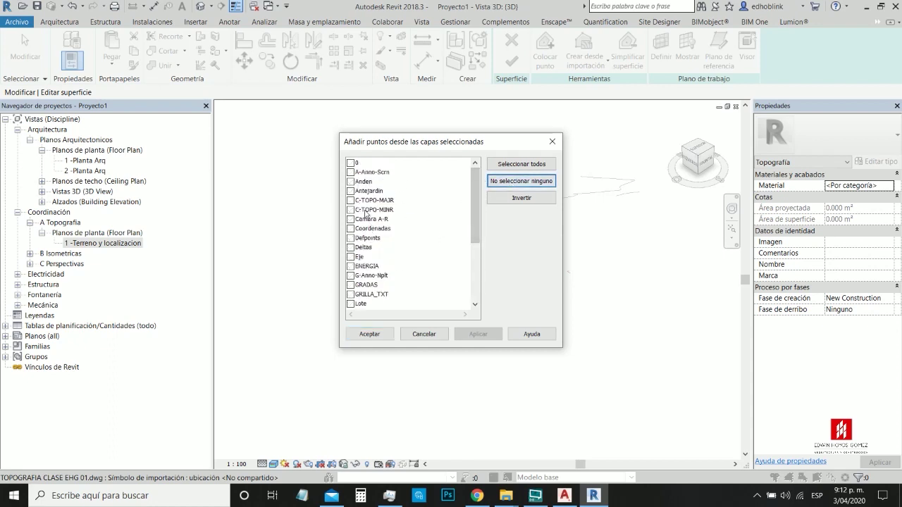
pyautogui.click(350, 201)
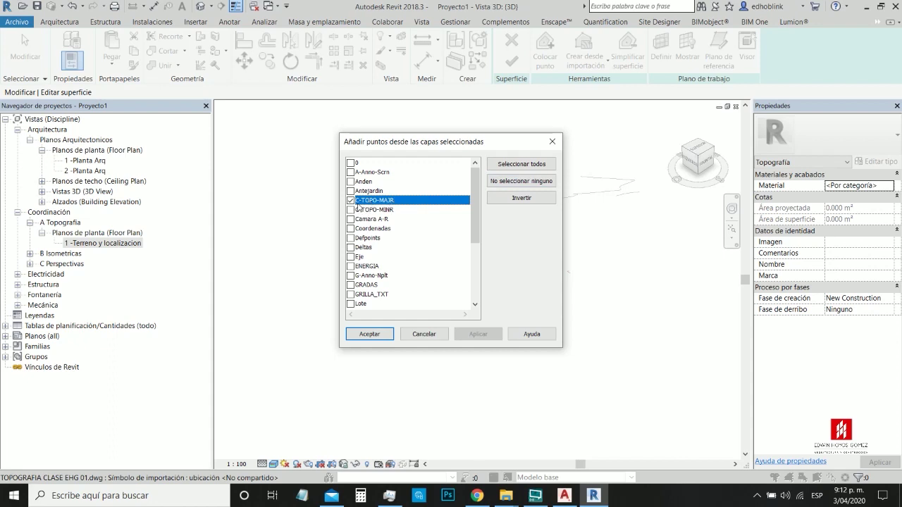
pyautogui.click(351, 210)
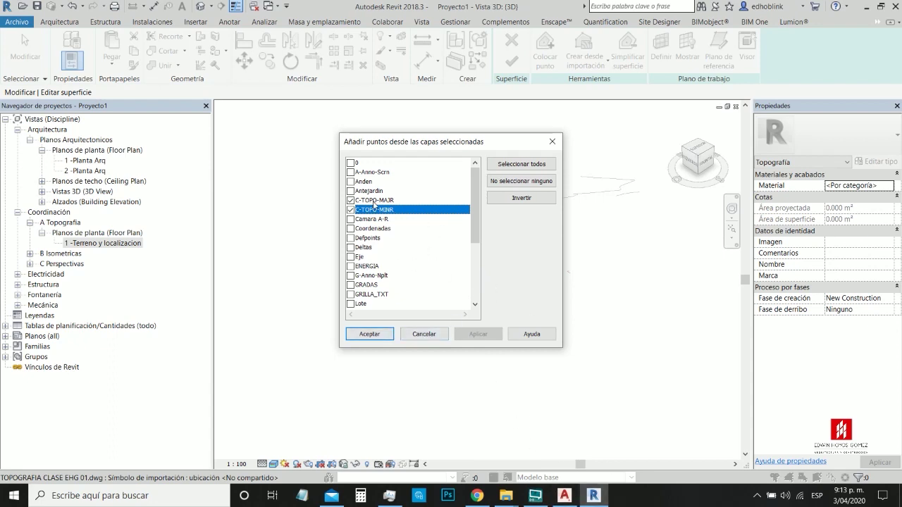
pyautogui.click(370, 334)
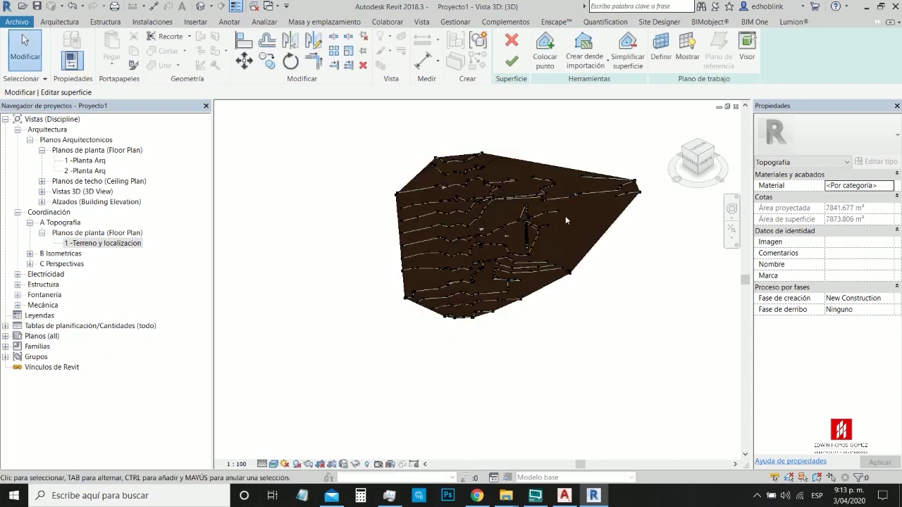
pyautogui.scroll(2, 574, 186)
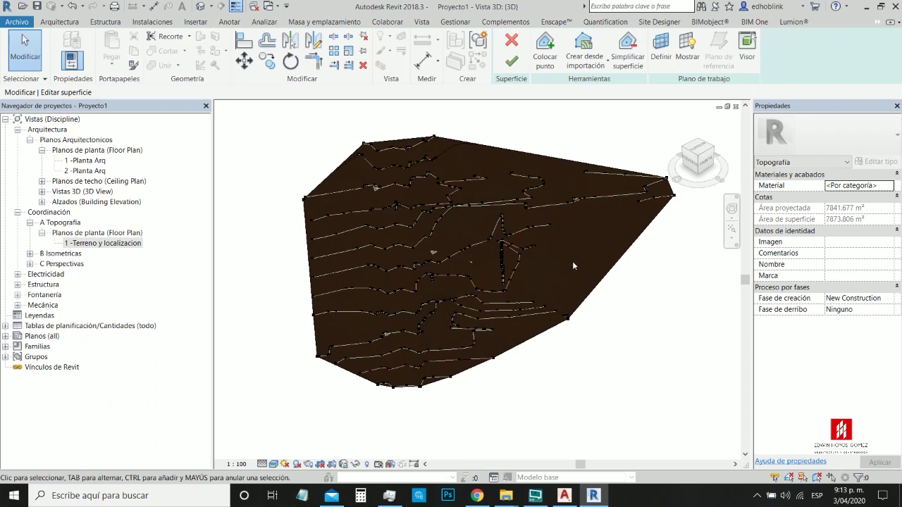
pyautogui.click(512, 62)
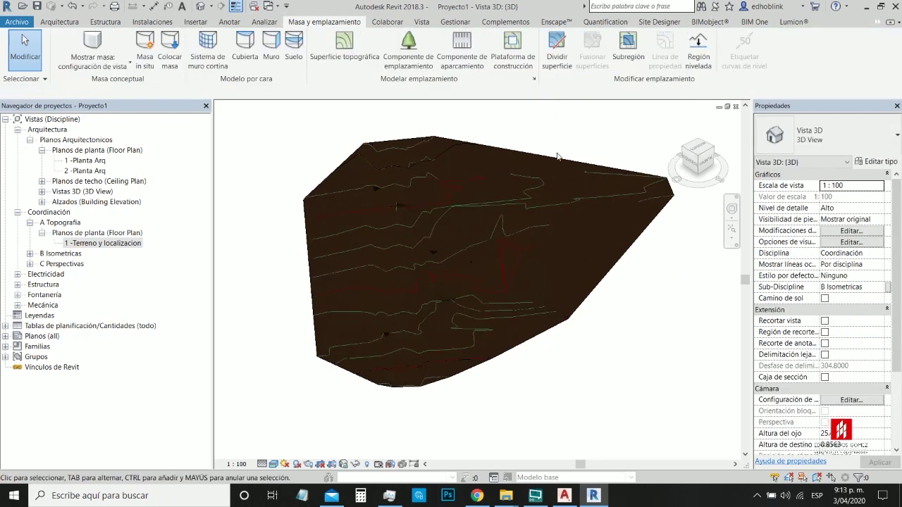
# Step: Examine the finished topographic surface and its contours from several angles in the 3D view
pyautogui.keyDown('shift'); pyautogui.moveTo(581, 280); pyautogui.dragTo(503, 325, button='middle'); pyautogui.keyUp('shift')
pyautogui.scroll(-3, 498, 332)
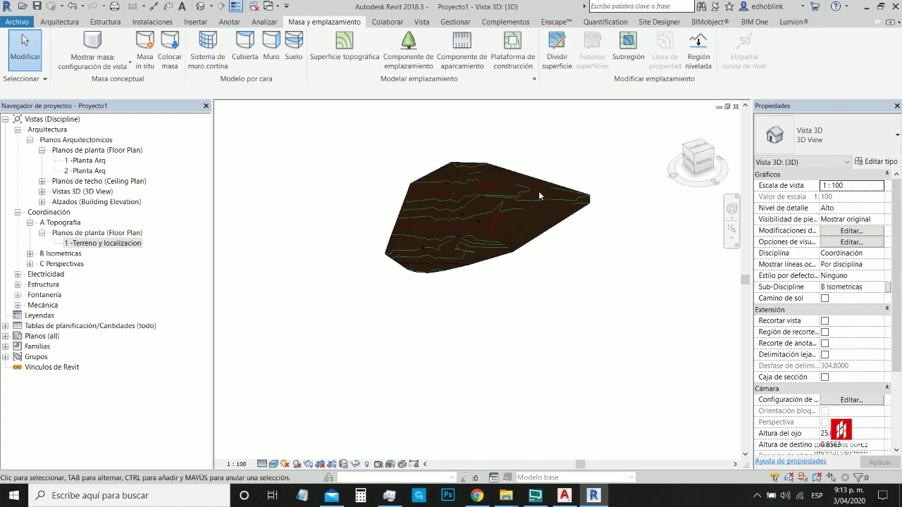
pyautogui.scroll(2, 539, 193)
pyautogui.click(554, 246)
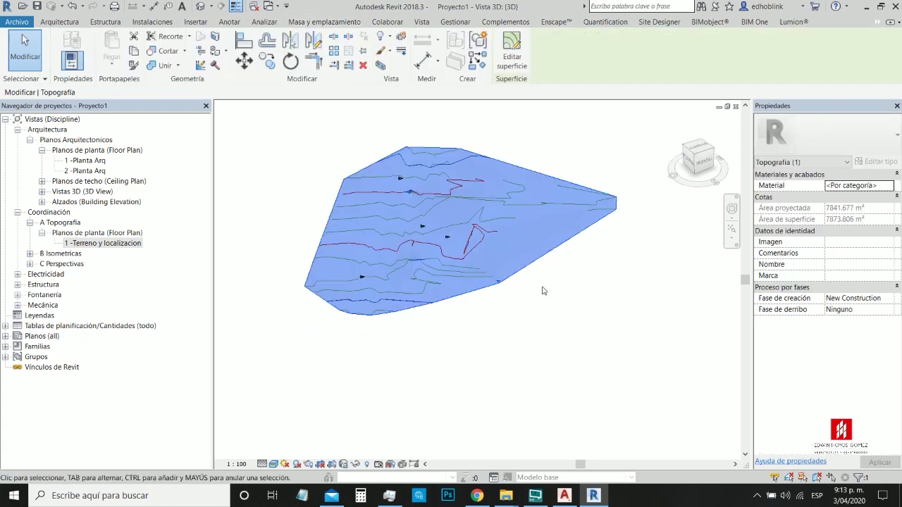
pyautogui.click(568, 274)
pyautogui.keyDown('shift'); pyautogui.moveTo(471, 336); pyautogui.dragTo(540, 369, button='middle'); pyautogui.keyUp('shift')
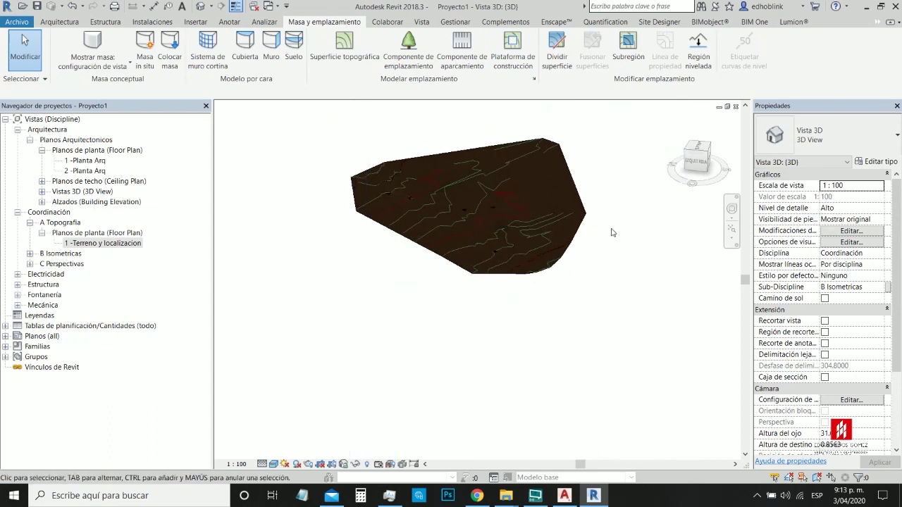
pyautogui.keyDown('shift'); pyautogui.moveTo(481, 163); pyautogui.dragTo(474, 201, button='middle'); pyautogui.keyUp('shift')
# Step: Inspect the height separation between the topographic surface and the linked survey's flat sheet in 3D
pyautogui.scroll(-8, 472, 180)
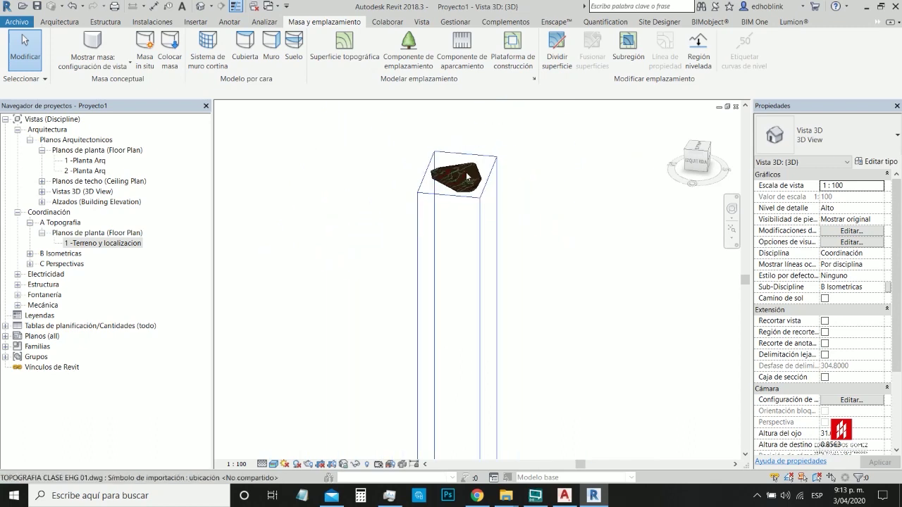
pyautogui.scroll(5, 468, 185)
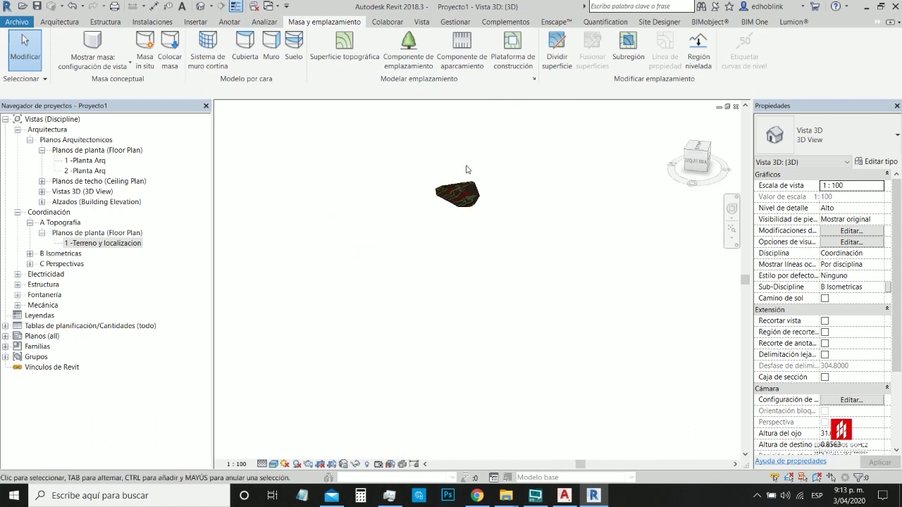
pyautogui.scroll(2, 471, 224)
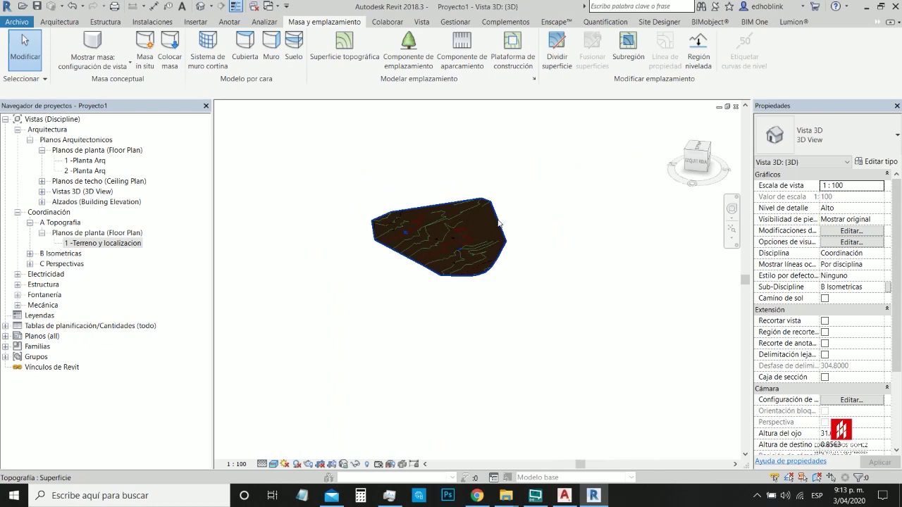
pyautogui.click(498, 223)
pyautogui.click(435, 182)
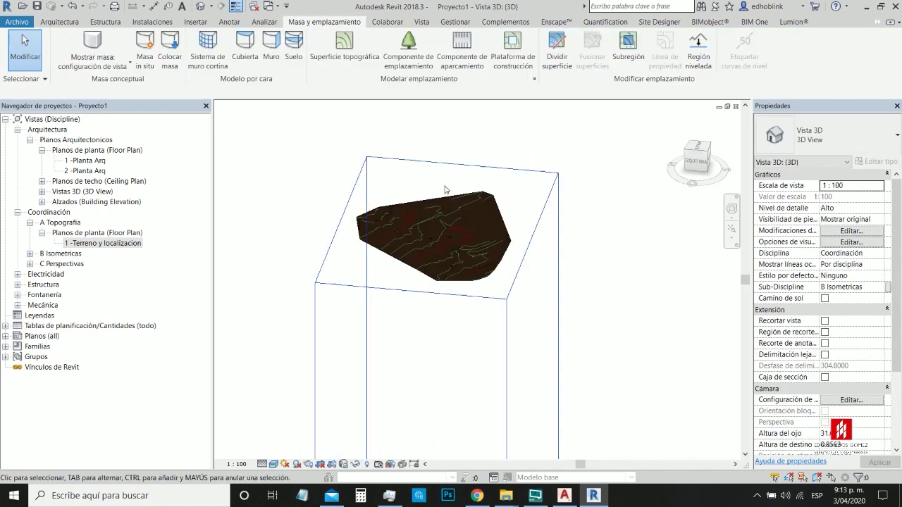
pyautogui.scroll(-2, 434, 181)
pyautogui.scroll(-3, 435, 181)
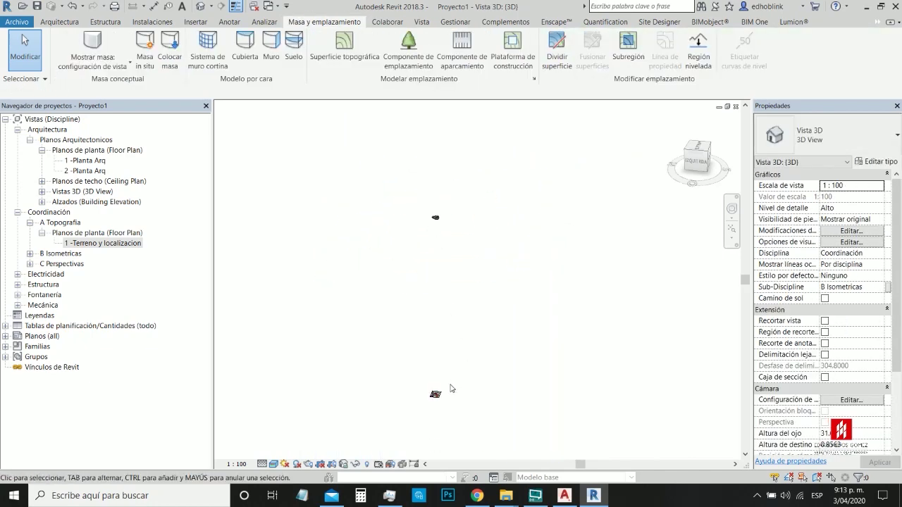
pyautogui.keyDown('shift'); pyautogui.moveTo(453, 388); pyautogui.dragTo(429, 398, button='middle'); pyautogui.keyUp('shift')
pyautogui.scroll(3, 421, 169)
pyautogui.scroll(6, 421, 169)
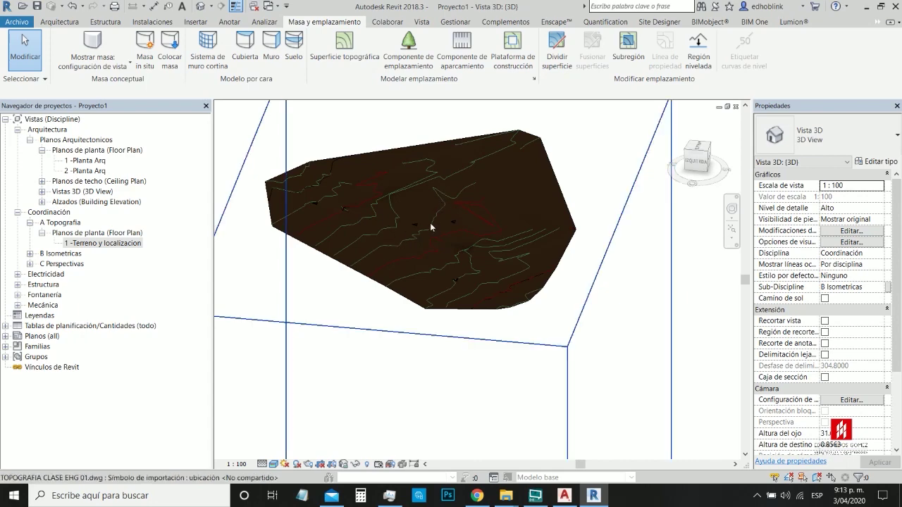
pyautogui.click(533, 243)
pyautogui.press('Delete')
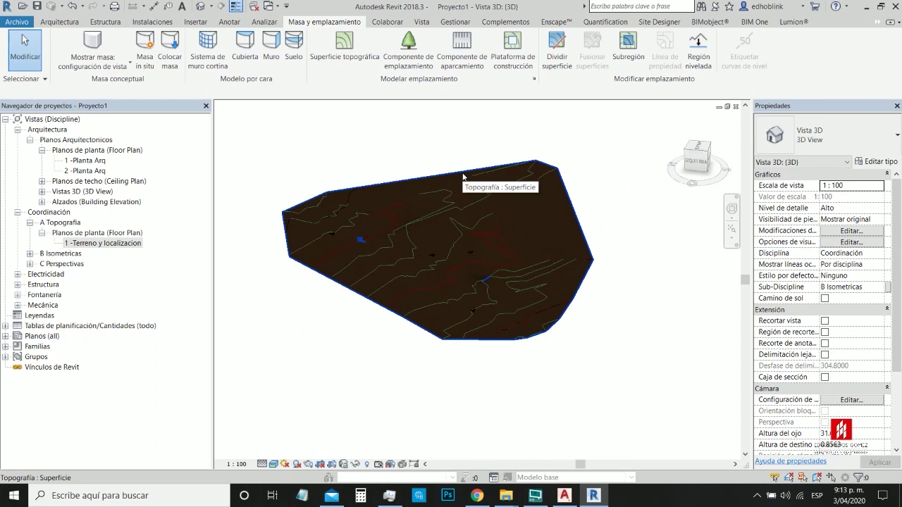
# Step: Open the 1 -Terreno y localizacion floor plan and inspect the project base point's coordinates and the linked survey's properties
pyautogui.doubleClick(91, 244)
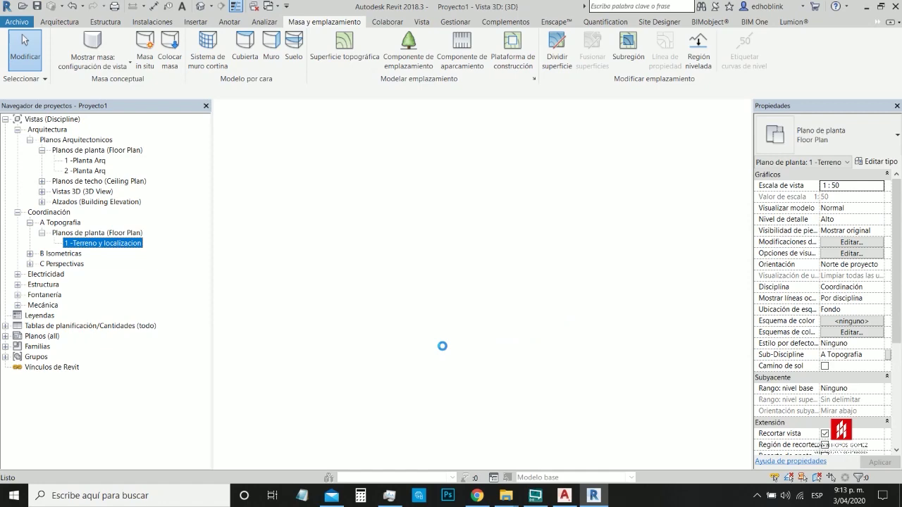
pyautogui.scroll(5, 451, 276)
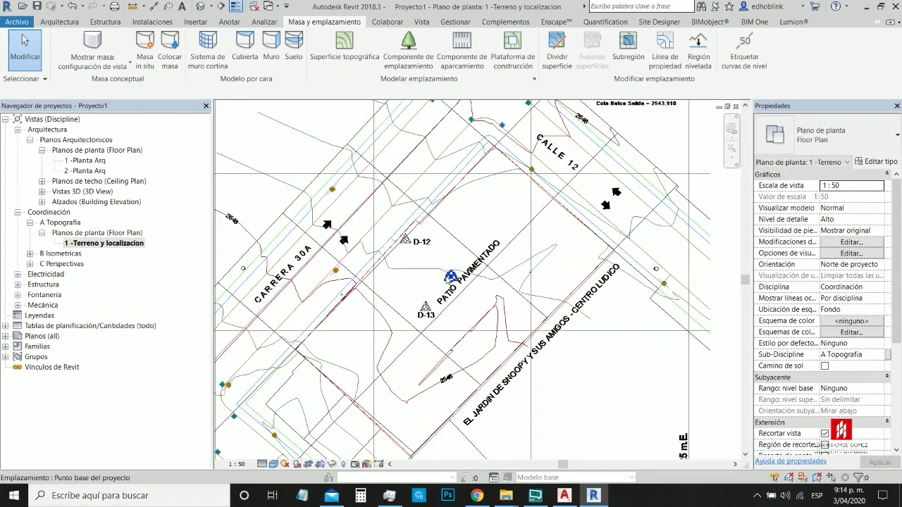
pyautogui.scroll(3, 450, 276)
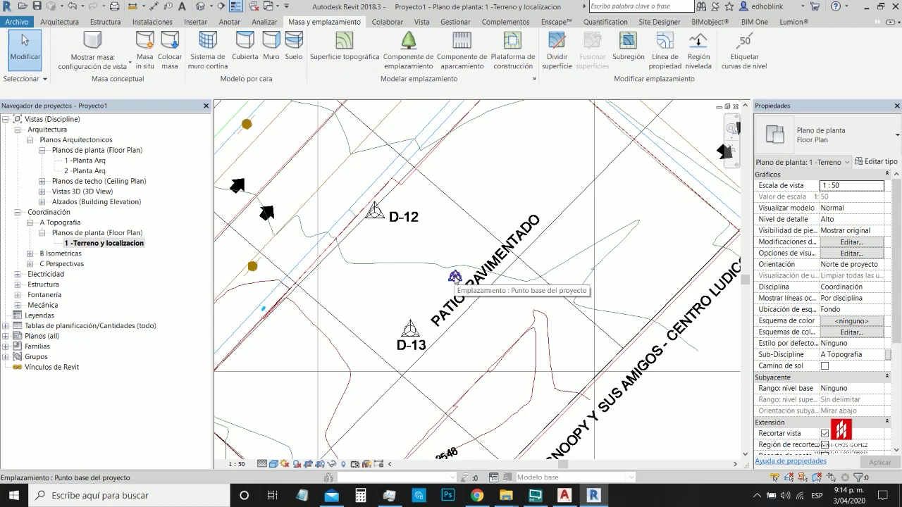
pyautogui.click(455, 276)
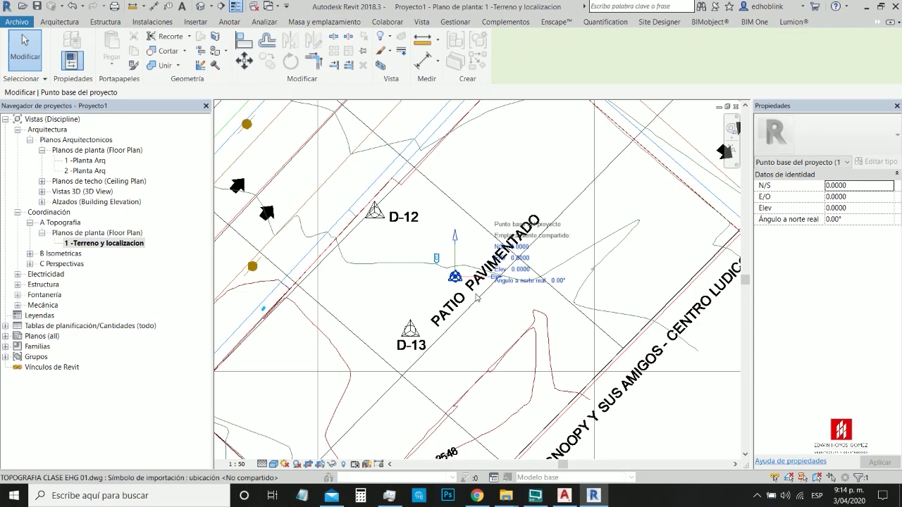
pyautogui.click(484, 296)
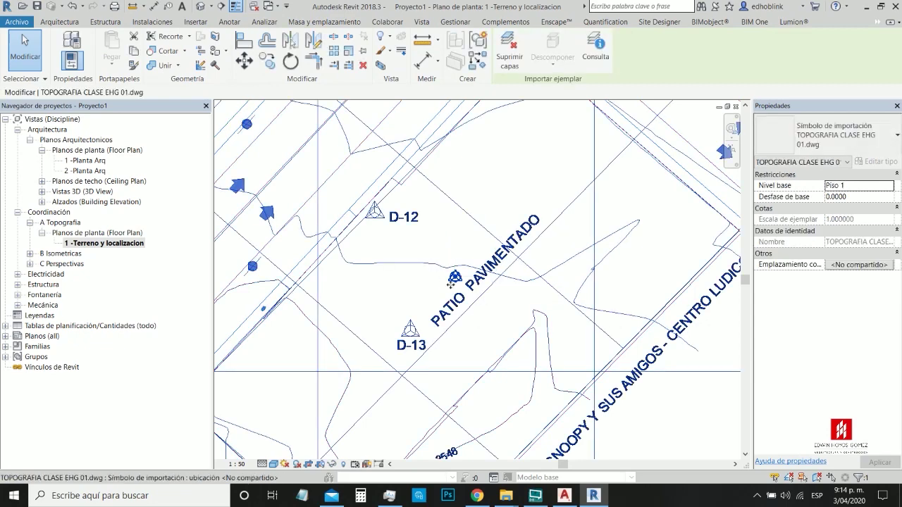
# Step: Select the project base point where it coincides with the survey point in the floor plan, and unclip it
pyautogui.scroll(2, 452, 284)
pyautogui.scroll(2, 458, 277)
pyautogui.press('Escape')
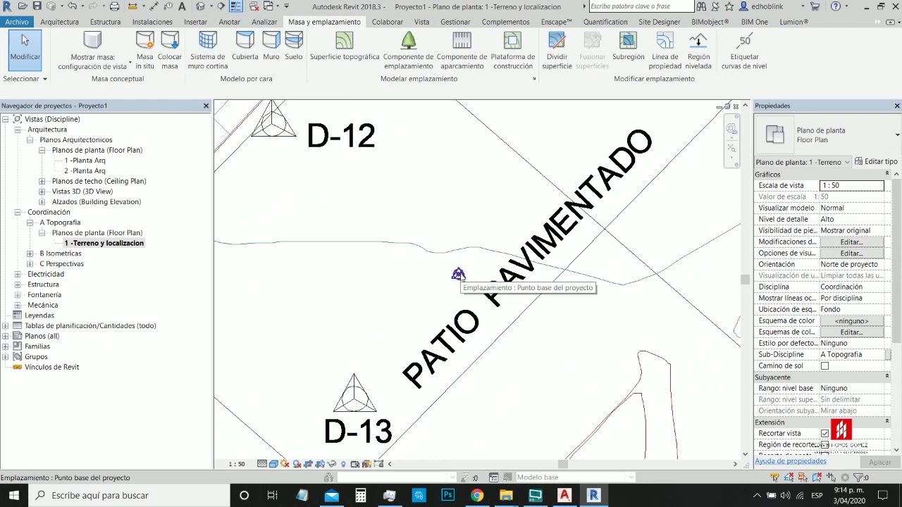
pyautogui.press('Tab')
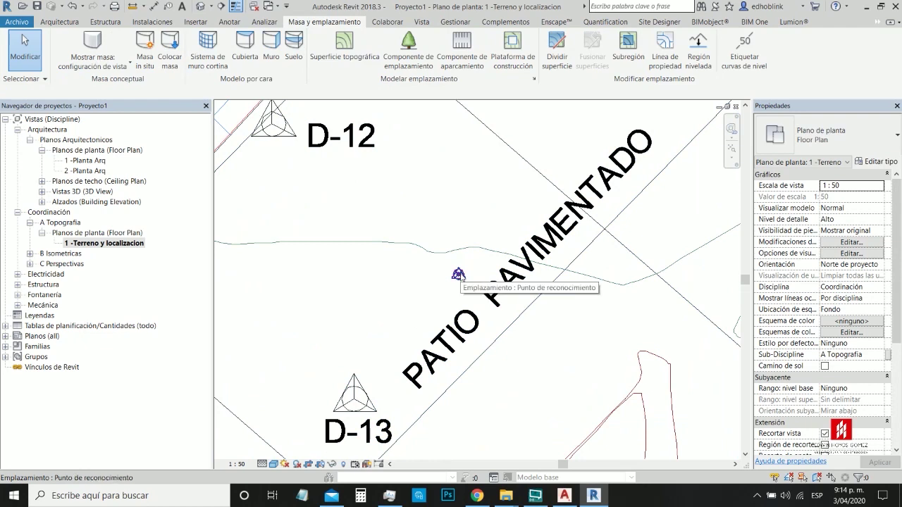
pyautogui.press('Tab')
pyautogui.press('Tab')
pyautogui.press('Tab')
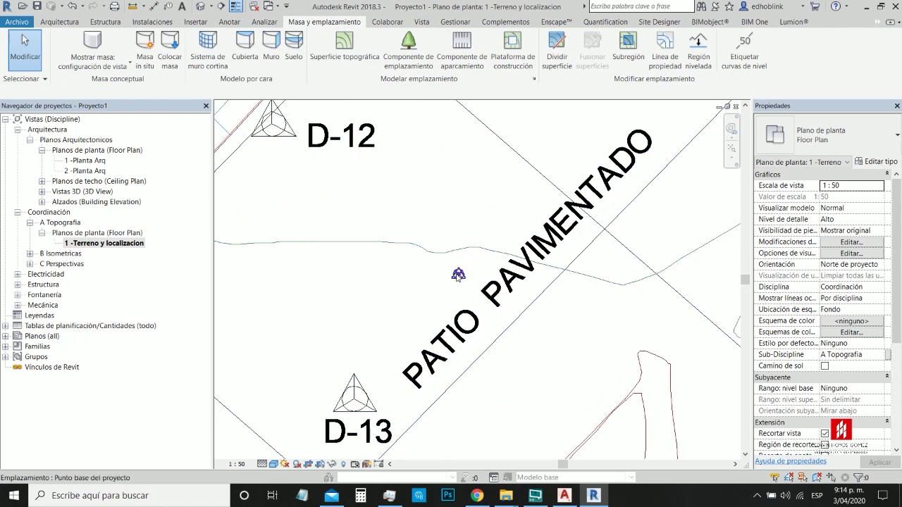
pyautogui.click(458, 275)
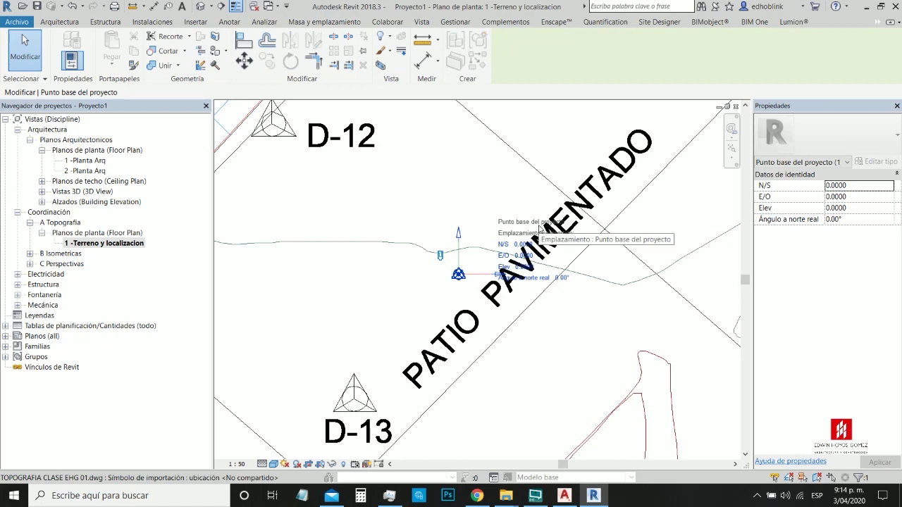
pyautogui.click(440, 256)
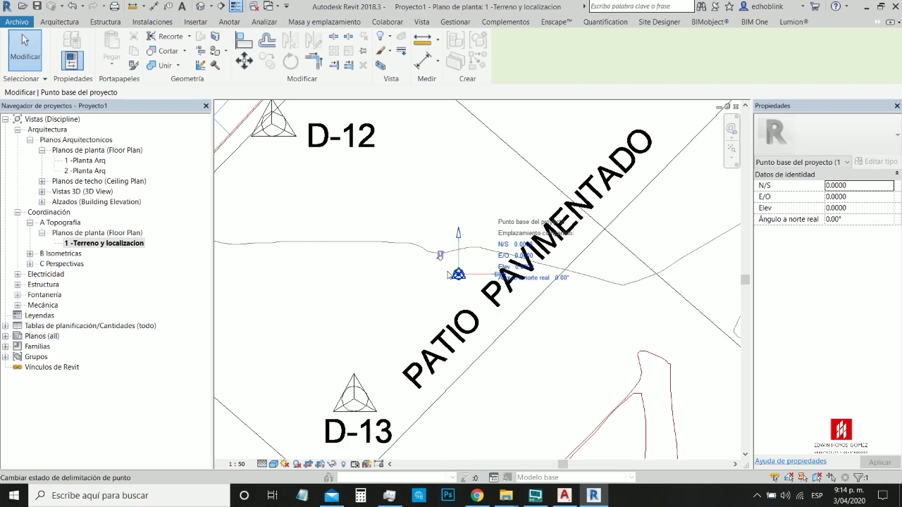
# Step: Undo the accidental shift of the linked survey, and move the unclipped project base point about 3.85 m west of the survey point
pyautogui.moveTo(505, 280); pyautogui.dragTo(460, 286)
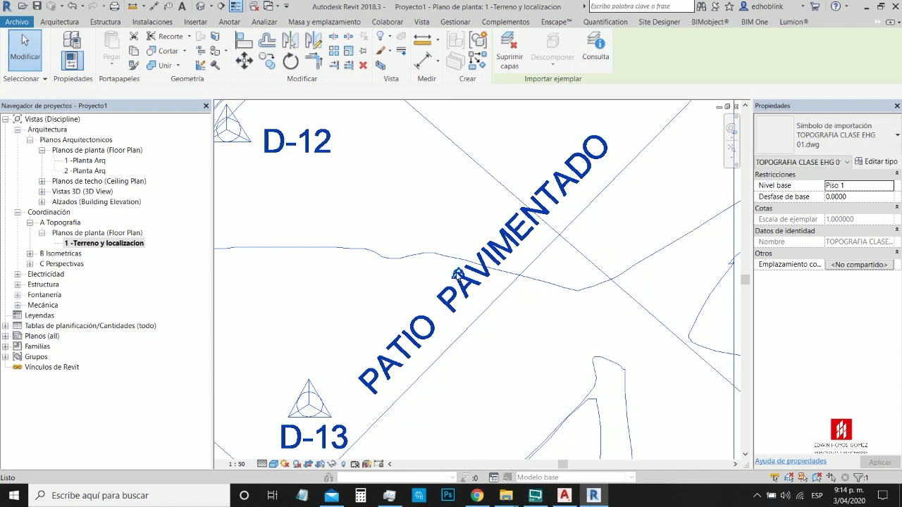
pyautogui.hotkey('ctrl', 'z')
pyautogui.click(458, 275)
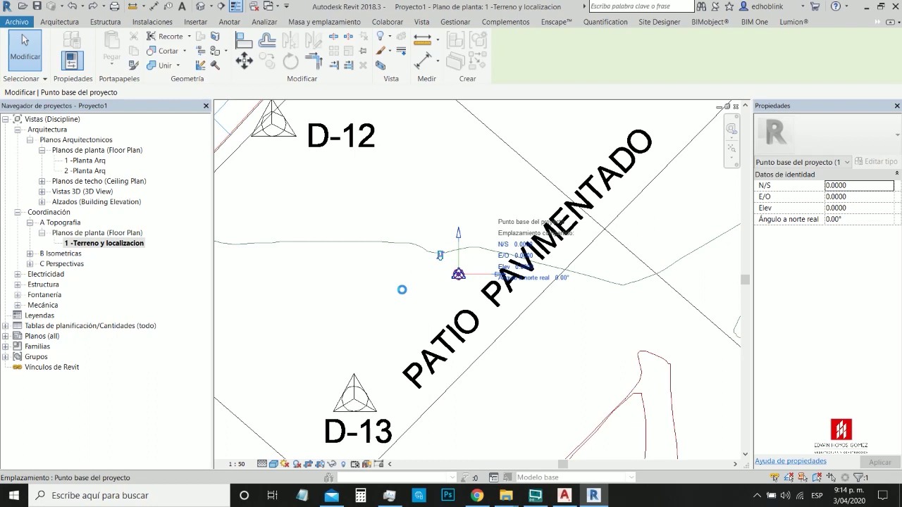
pyautogui.moveTo(401, 290); pyautogui.dragTo(402, 290)
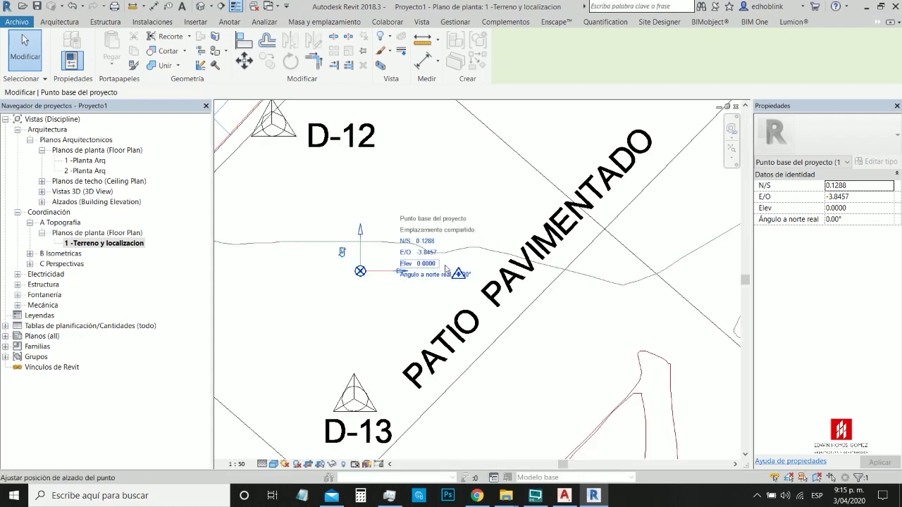
pyautogui.click(454, 300)
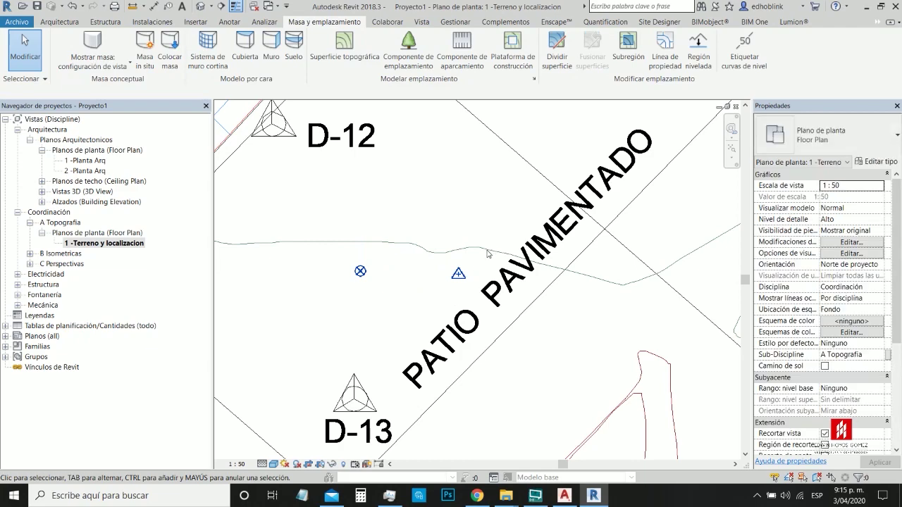
# Step: Set the project base point's N/S and E/O coordinates to 3 each, and check the survey point's coordinates for comparison
pyautogui.scroll(-2, 490, 250)
pyautogui.scroll(-3, 480, 274)
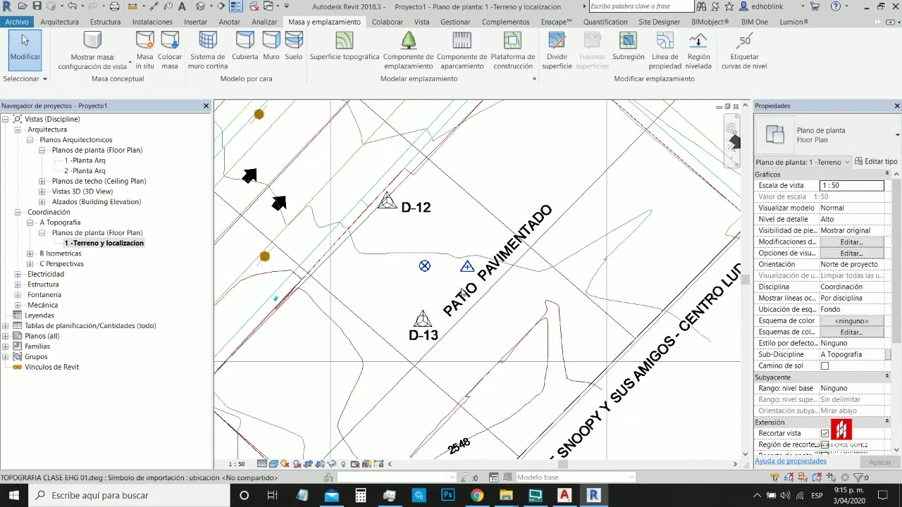
pyautogui.click(467, 269)
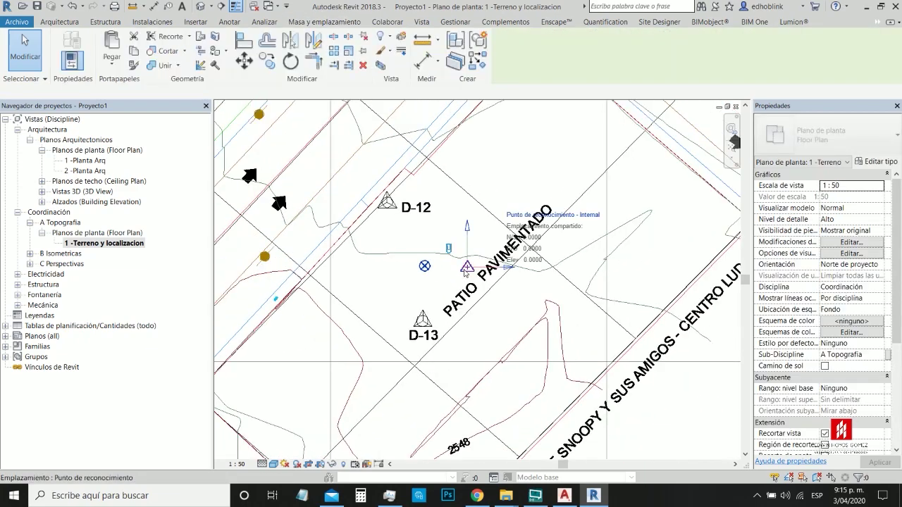
pyautogui.click(425, 268)
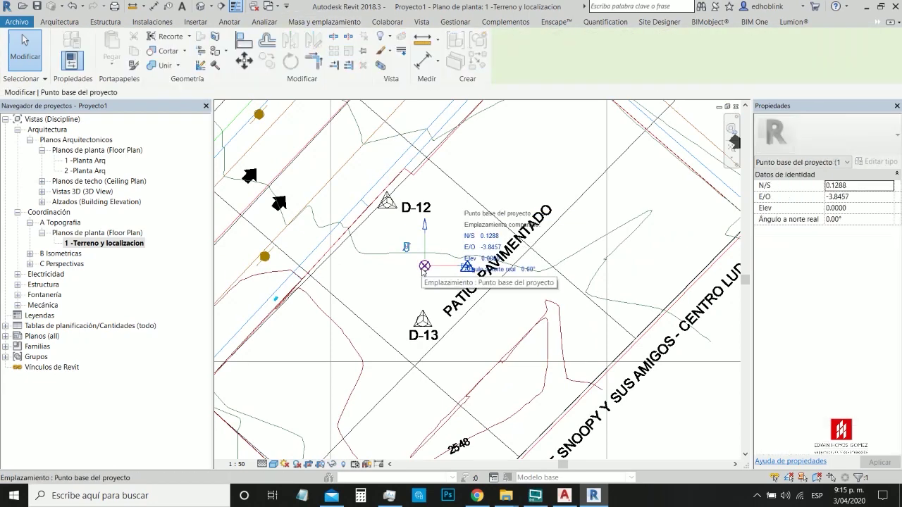
pyautogui.scroll(2, 425, 268)
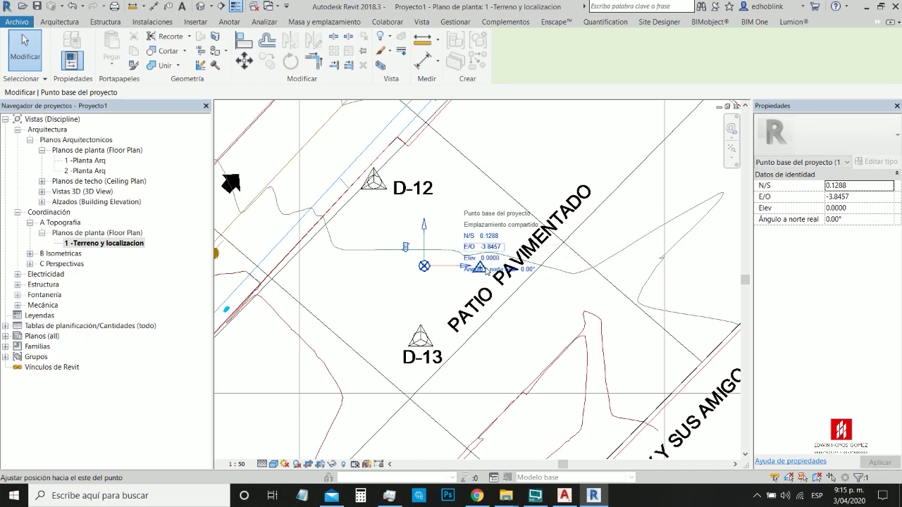
pyautogui.click(488, 236)
pyautogui.write('3')
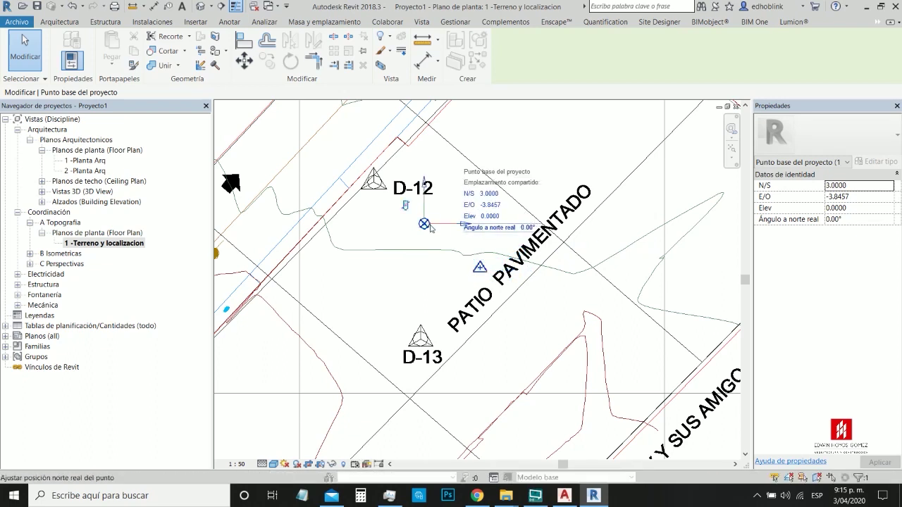
pyautogui.click(493, 206)
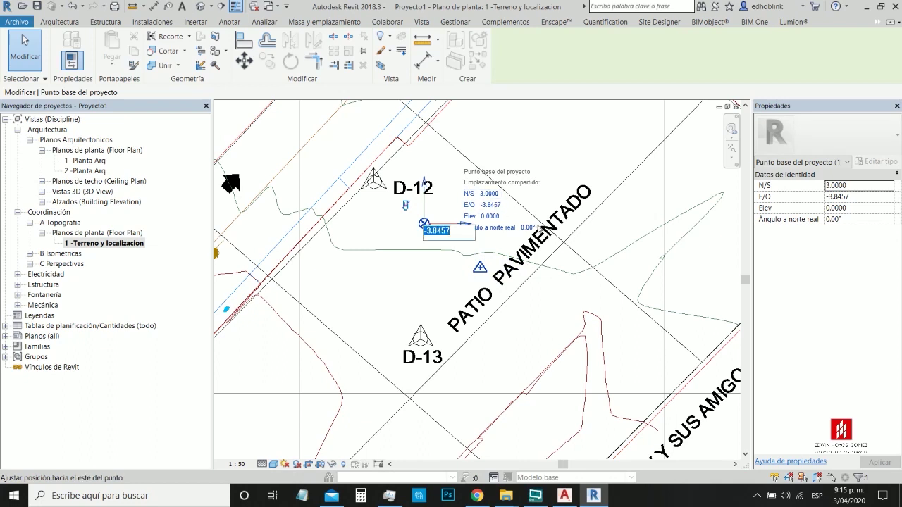
pyautogui.write('3')
pyautogui.press('Return')
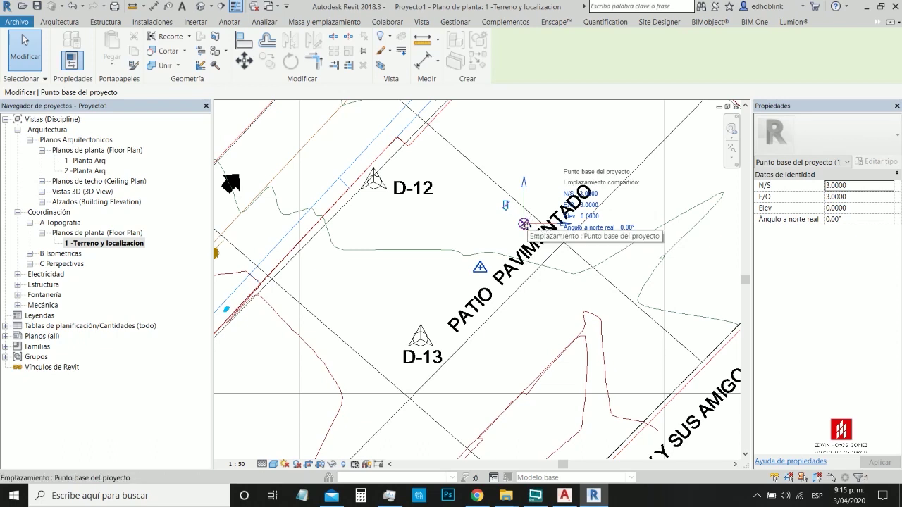
pyautogui.click(480, 268)
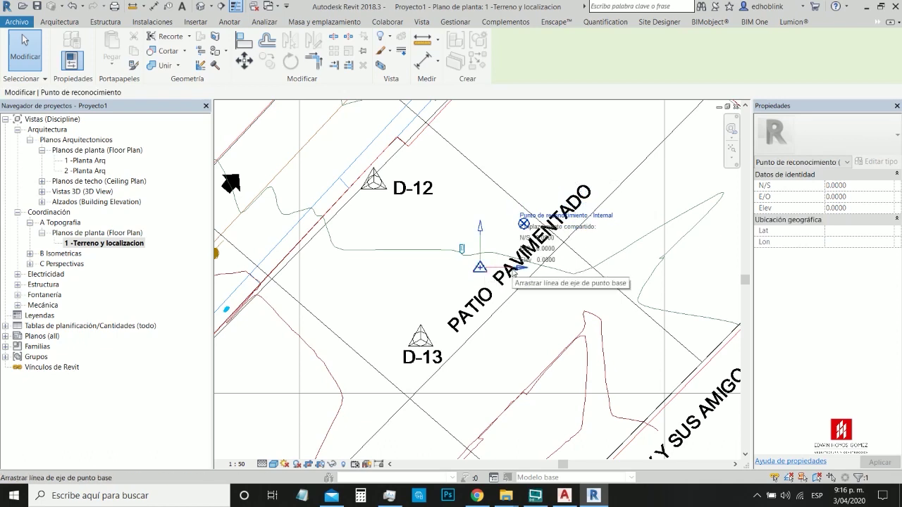
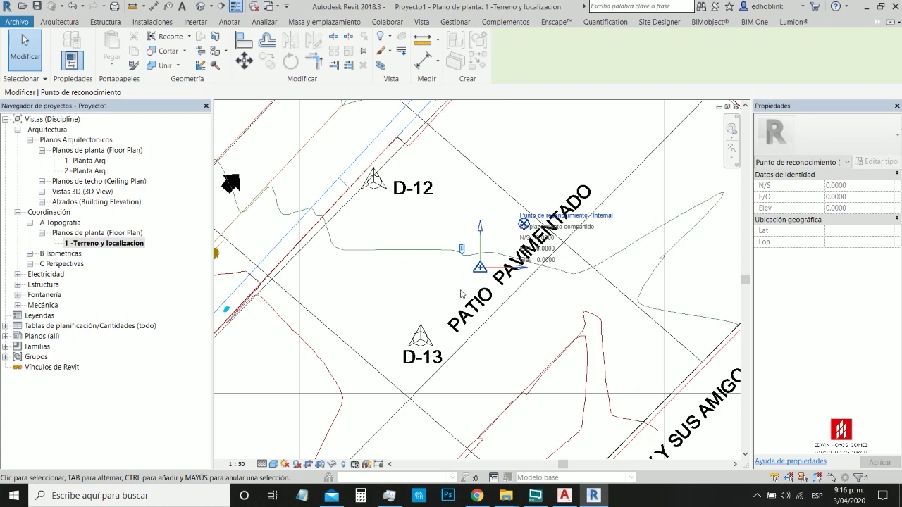
pyautogui.click(452, 212)
# Step: Show the plan's crop region, extend it on all four sides beyond the survey sheet's frame, and hide its boundary
pyautogui.scroll(-3, 431, 330)
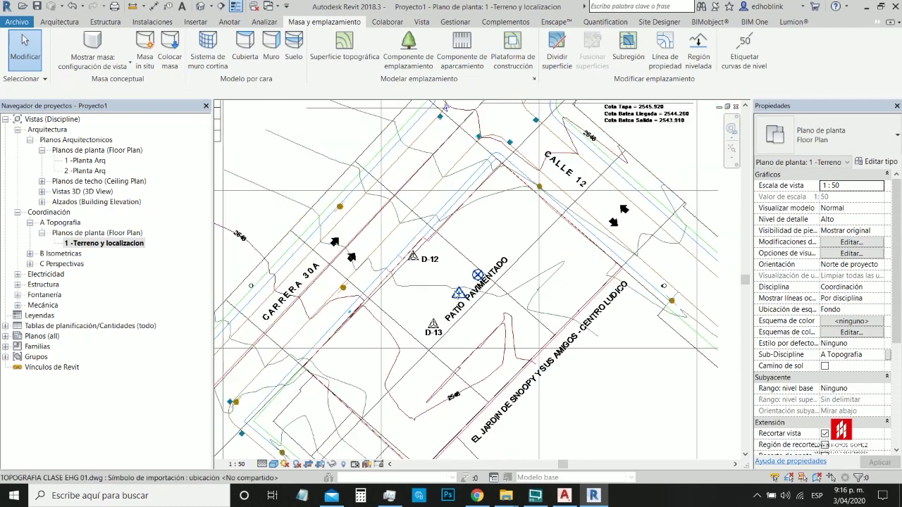
pyautogui.scroll(-3, 445, 107)
pyautogui.scroll(1, 403, 156)
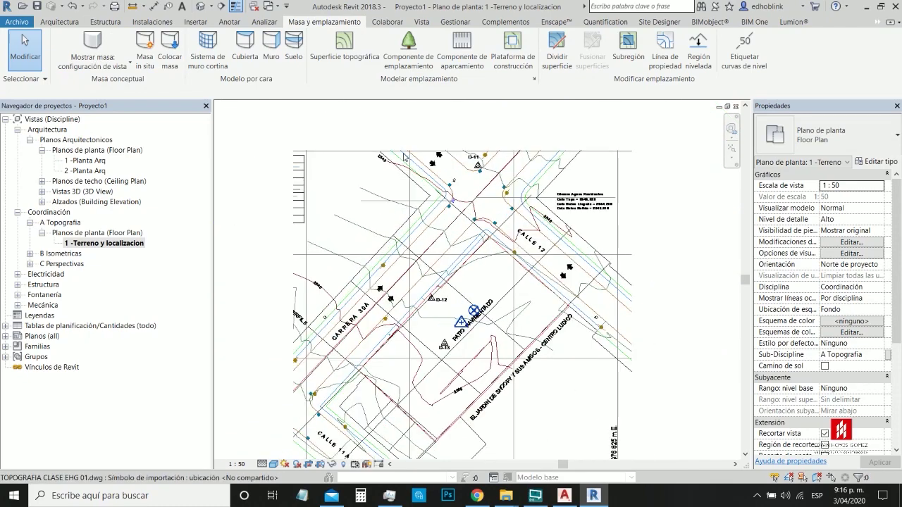
pyautogui.scroll(-3, 449, 208)
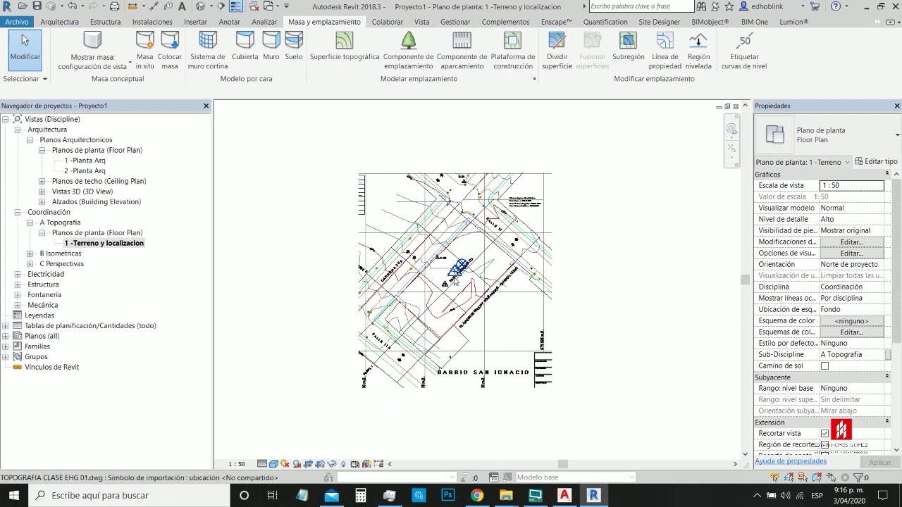
pyautogui.click(321, 465)
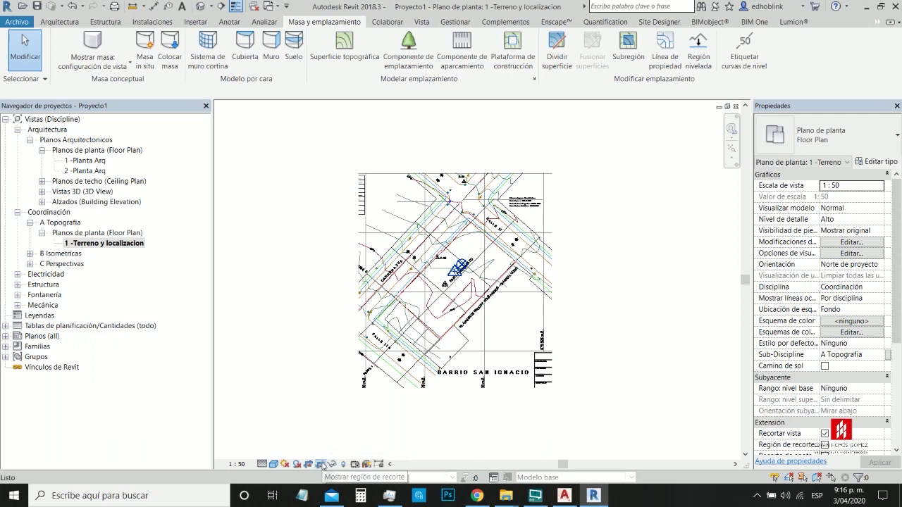
pyautogui.click(552, 264)
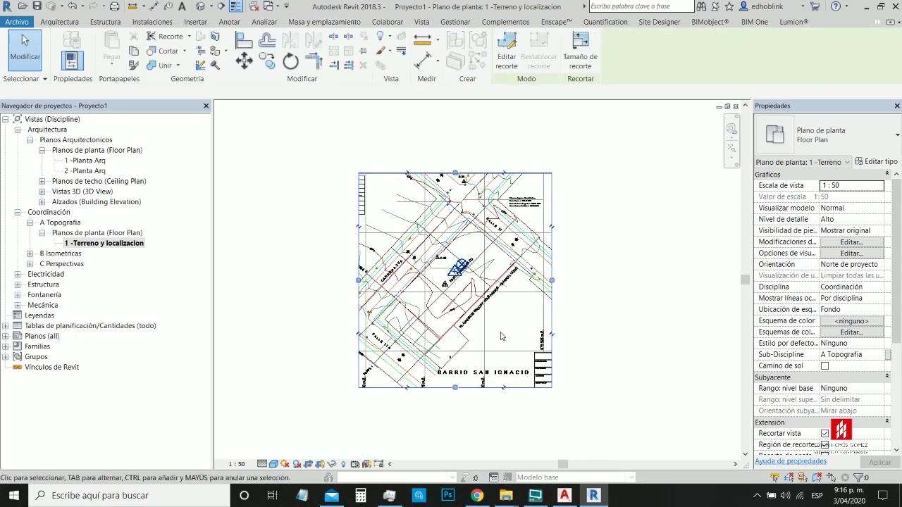
pyautogui.moveTo(359, 280); pyautogui.dragTo(238, 281)
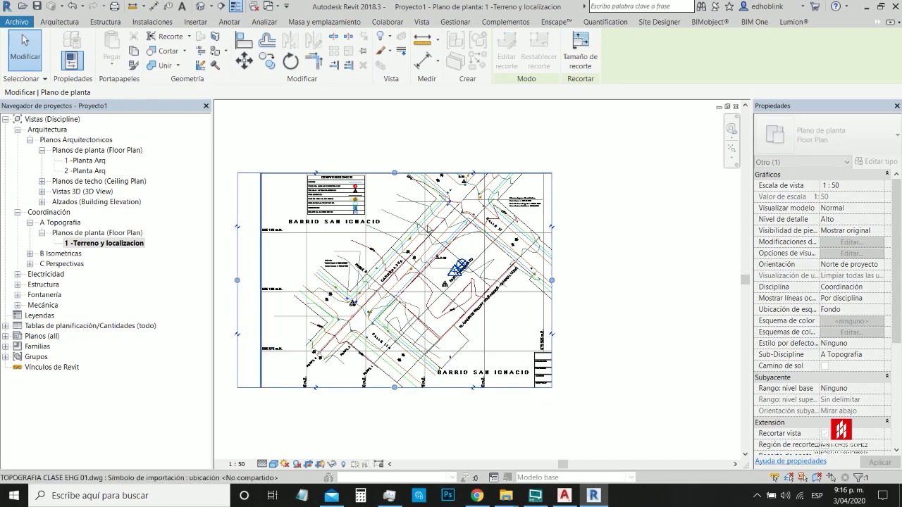
pyautogui.moveTo(395, 172); pyautogui.dragTo(394, 111)
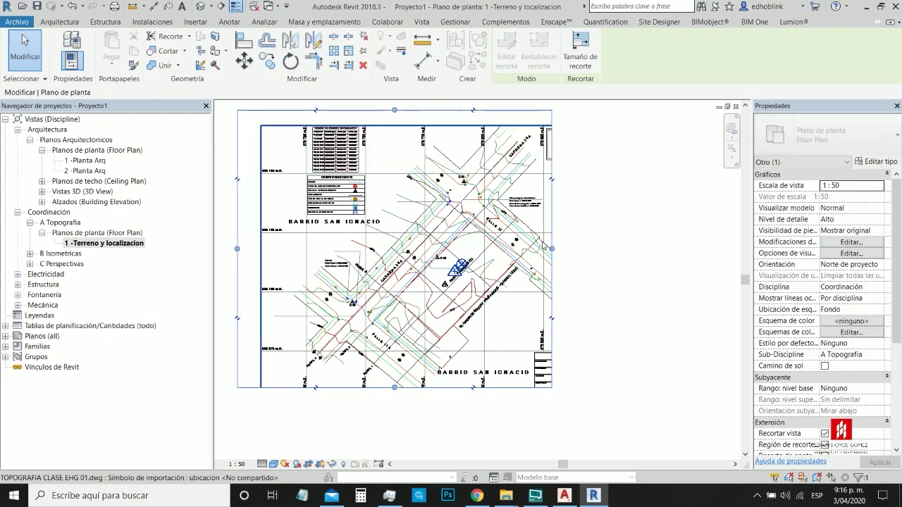
pyautogui.moveTo(552, 249); pyautogui.dragTo(661, 249)
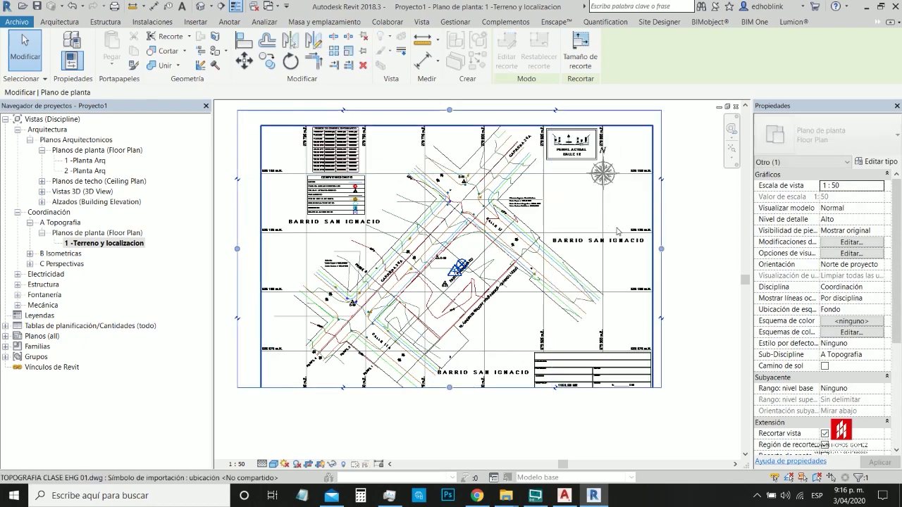
pyautogui.moveTo(451, 388); pyautogui.dragTo(456, 428)
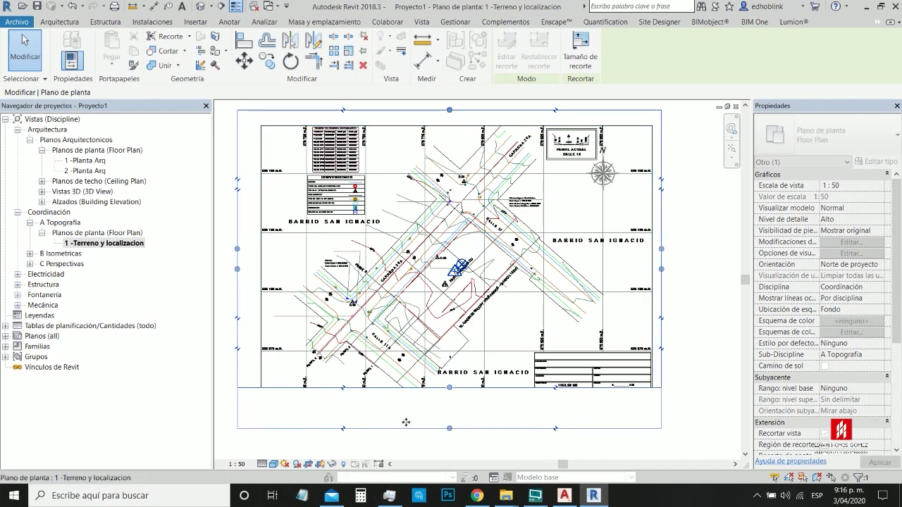
pyautogui.click(322, 466)
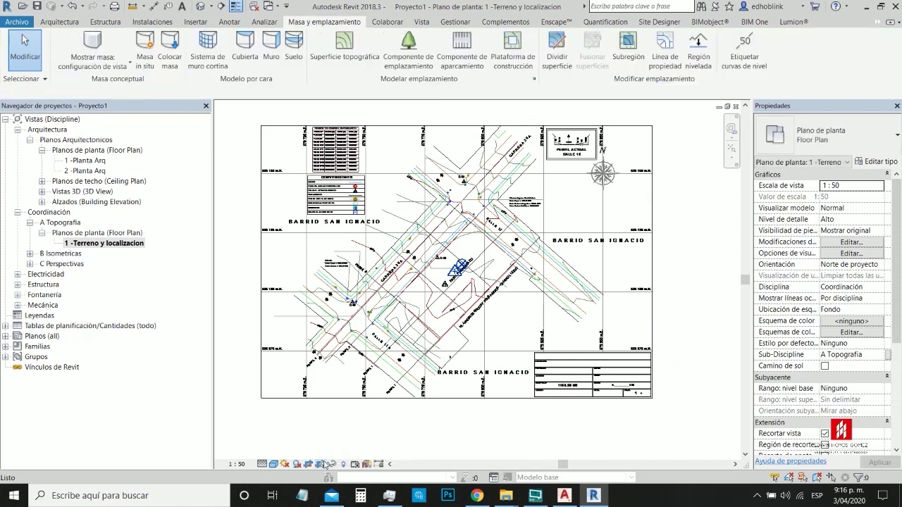
# Step: Pull the crop region's east edge inward so it cuts off part of the survey sheet, and hide its boundary
pyautogui.click(663, 261)
pyautogui.moveTo(662, 269); pyautogui.dragTo(556, 281)
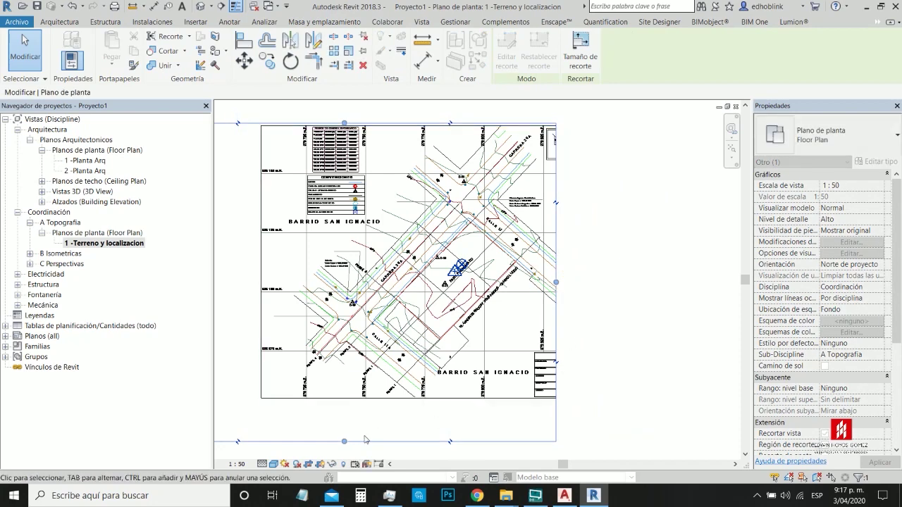
pyautogui.click(564, 286)
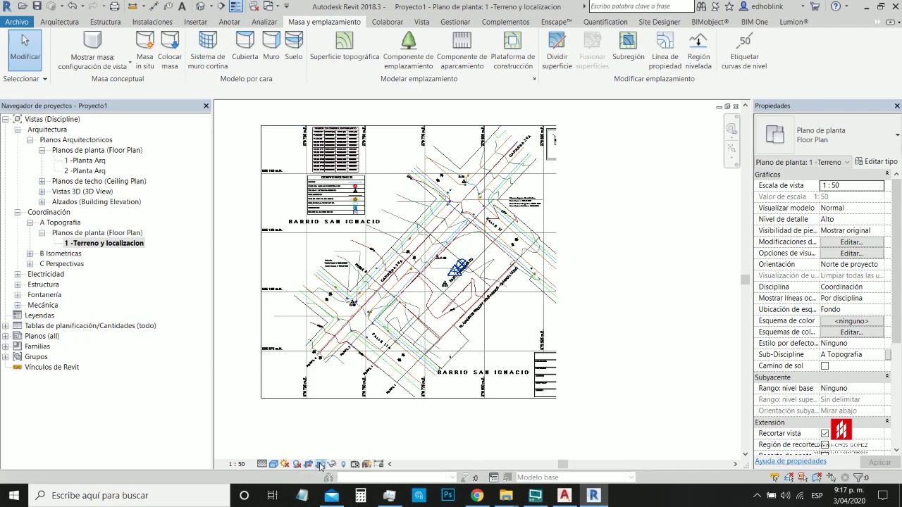
# Step: Widen the crop region eastward past the survey sheet's frame so the whole sheet fits inside, and hide its boundary
pyautogui.click(557, 258)
pyautogui.moveTo(556, 282); pyautogui.dragTo(634, 282)
pyautogui.scroll(-2, 612, 303)
pyautogui.moveTo(637, 273); pyautogui.dragTo(702, 316)
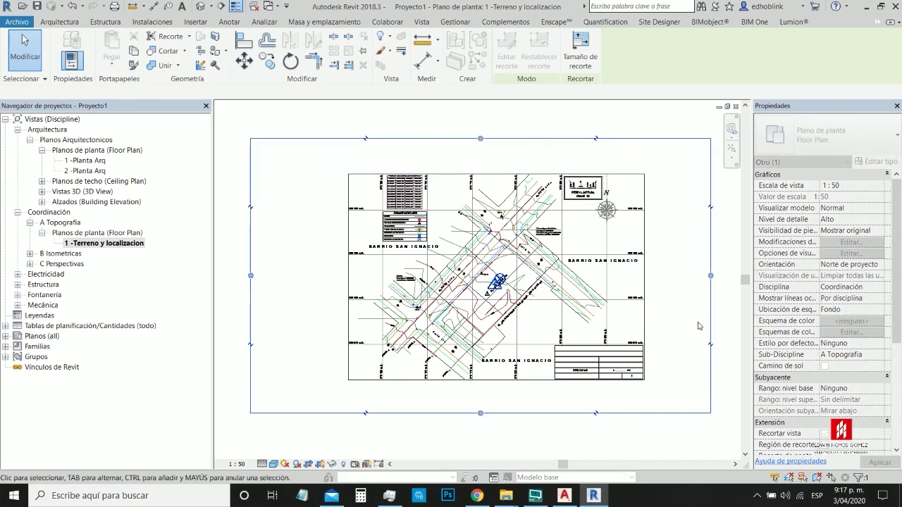
pyautogui.press('Escape')
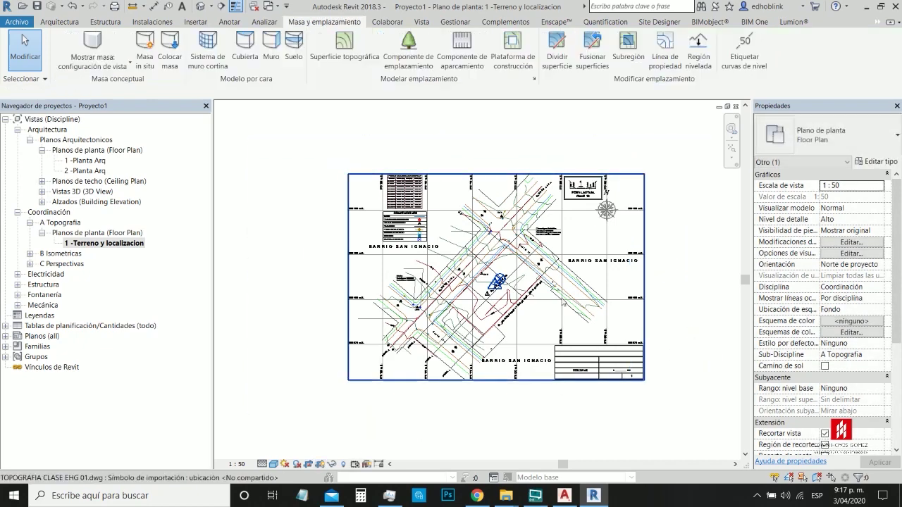
pyautogui.scroll(3, 505, 198)
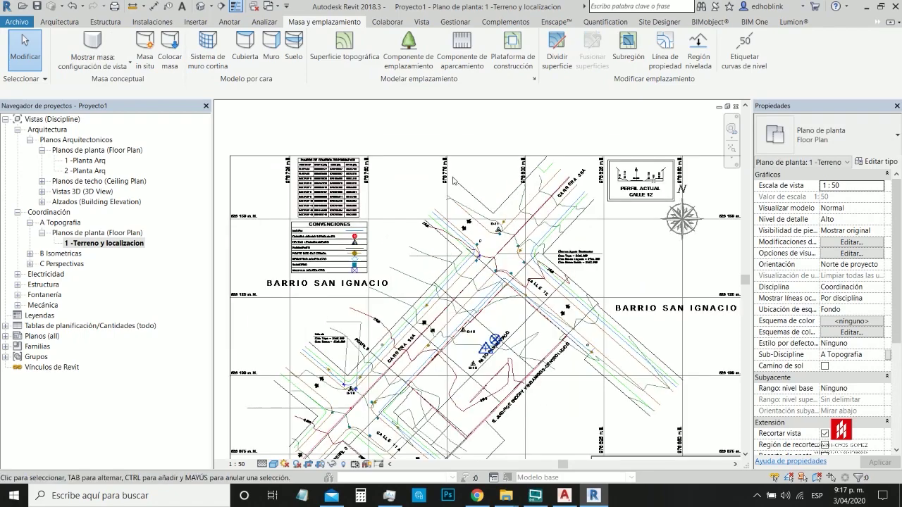
pyautogui.scroll(2, 454, 181)
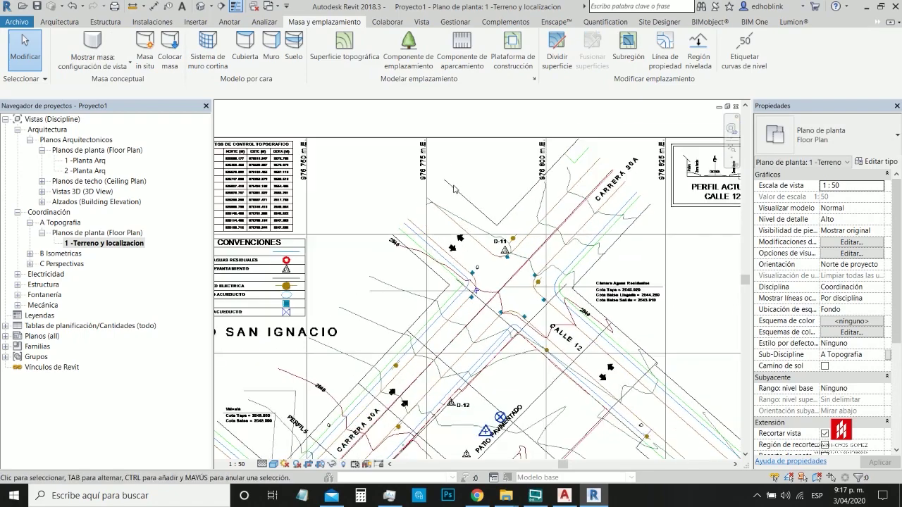
pyautogui.scroll(-2, 453, 188)
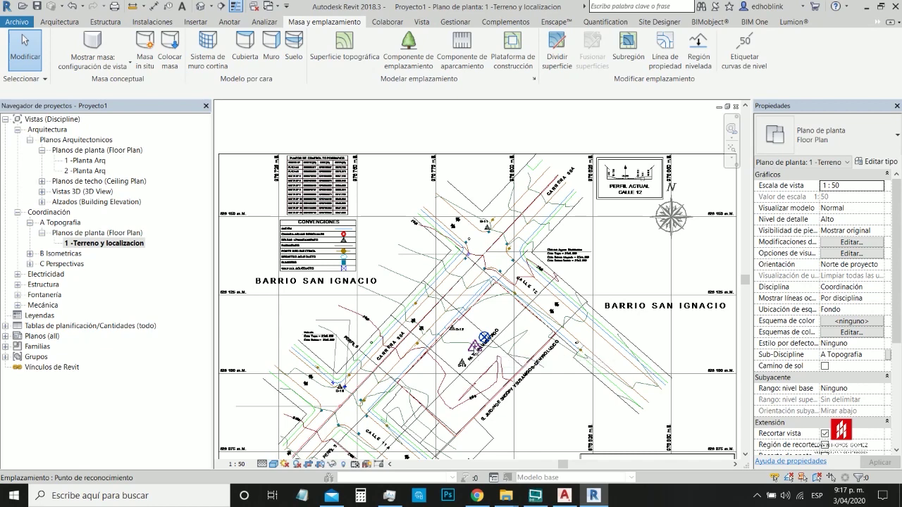
# Step: Set the orientation of the 1 -Terreno y localizacion plan to true north (Norte real)
pyautogui.scroll(-5, 482, 344)
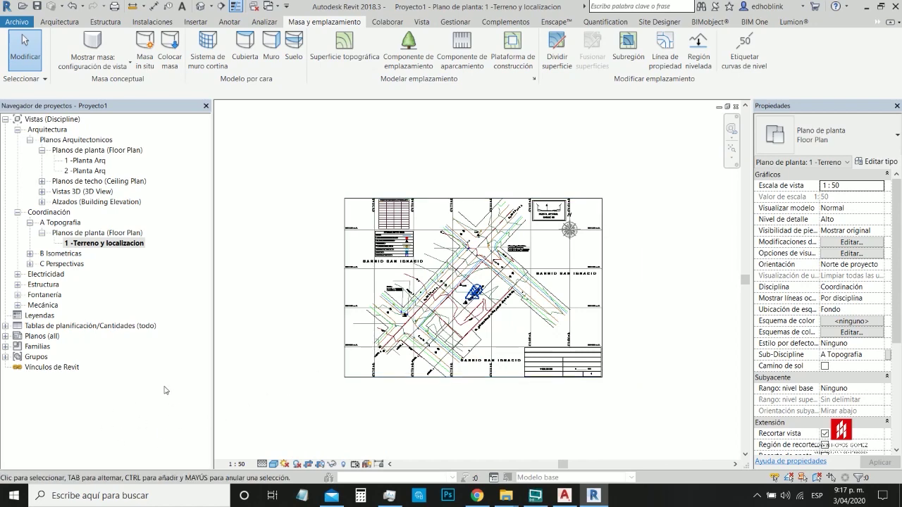
pyautogui.scroll(3, 418, 243)
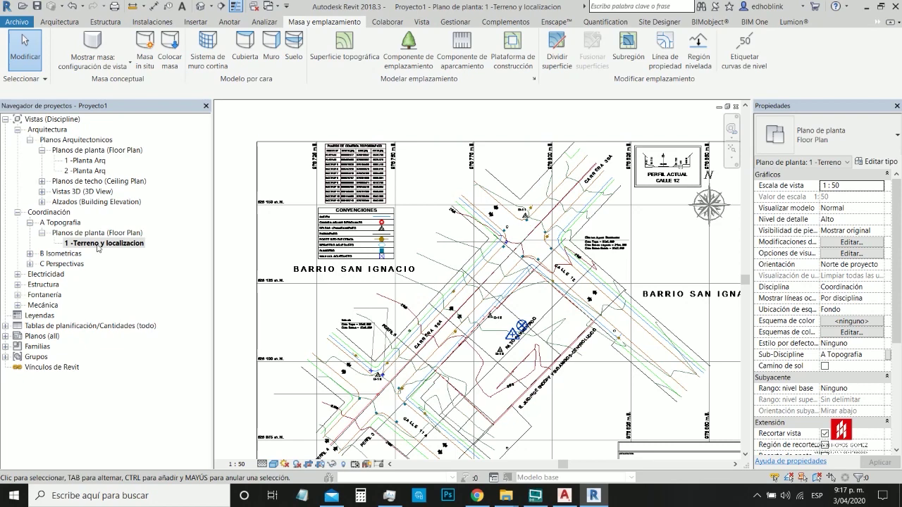
pyautogui.click(881, 265)
pyautogui.press('Escape')
pyautogui.press('Down')
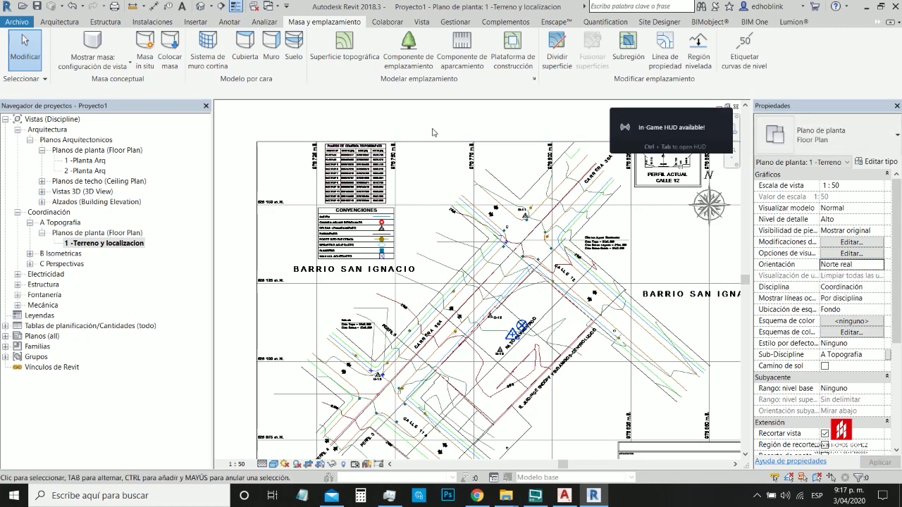
# Step: Specify shared coordinates on the survey's 976 750 m.E vertical grid line, setting Este/Oeste to 976750
pyautogui.scroll(-3, 294, 277)
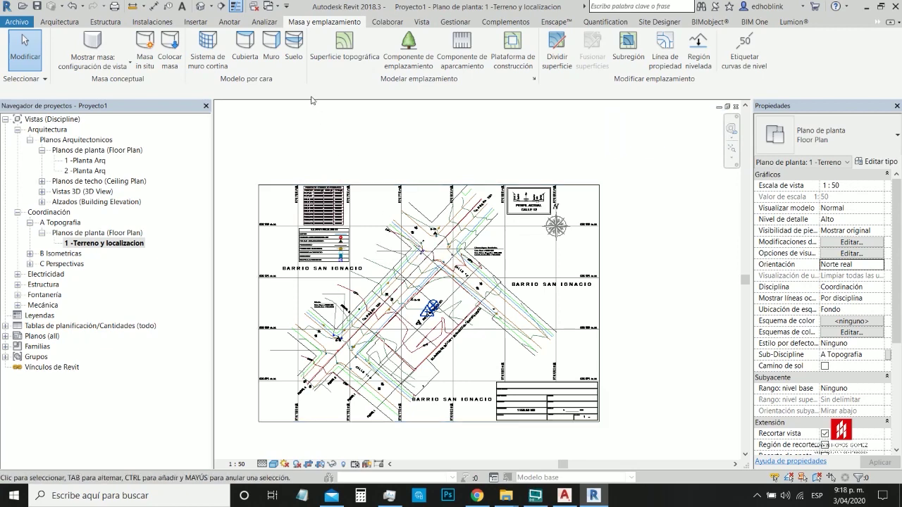
pyautogui.click(456, 22)
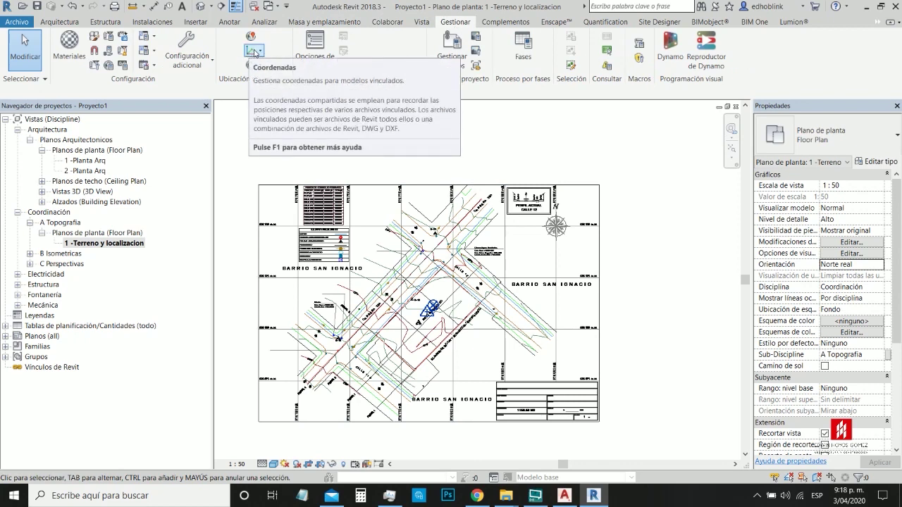
pyautogui.click(254, 53)
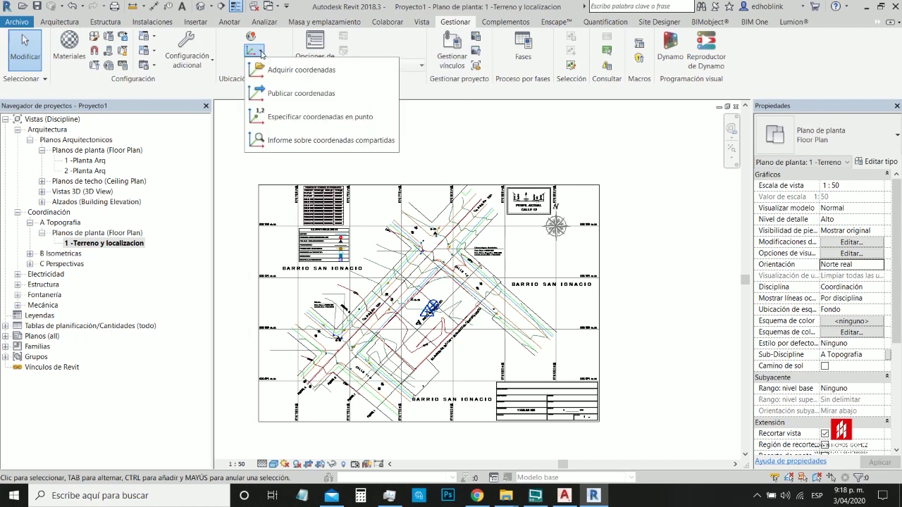
pyautogui.click(304, 120)
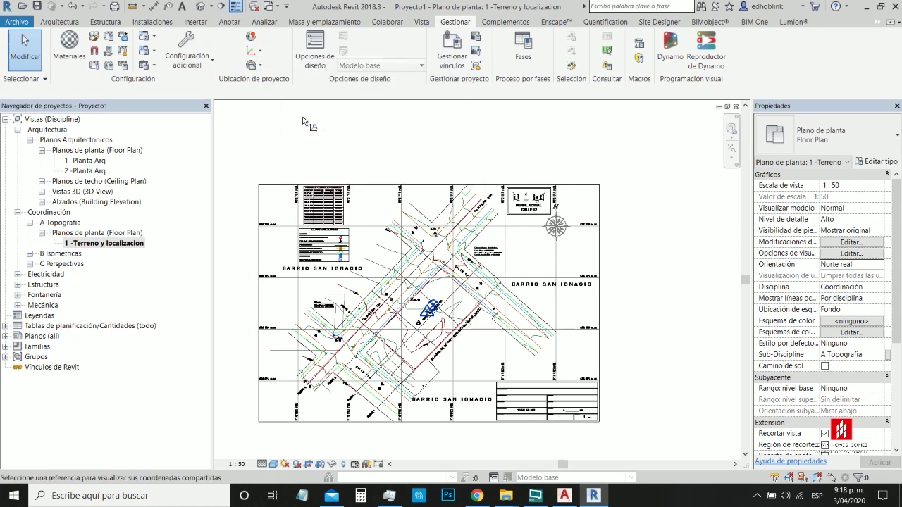
pyautogui.scroll(5, 353, 221)
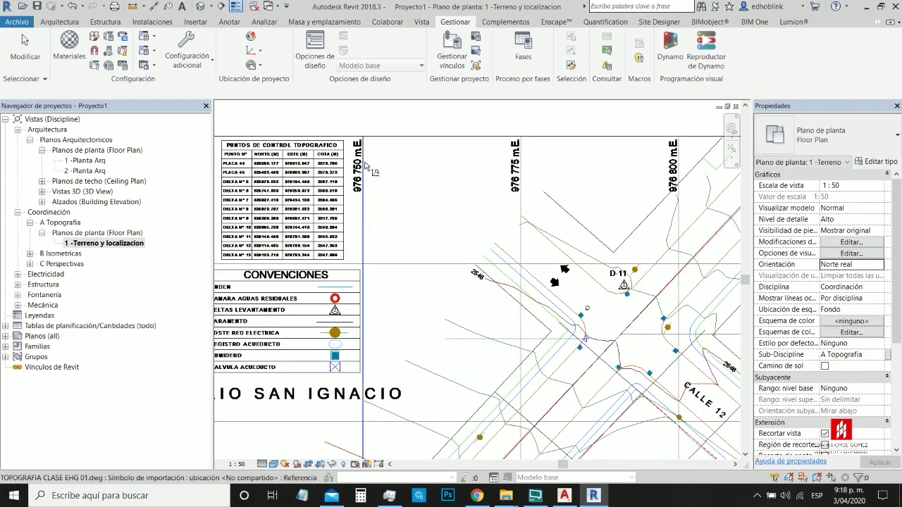
pyautogui.scroll(-1, 564, 247)
pyautogui.scroll(-3, 616, 359)
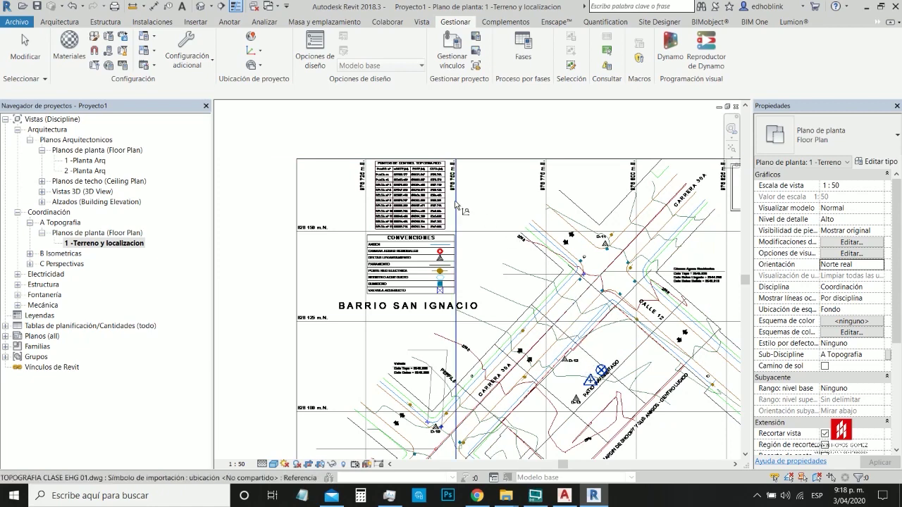
pyautogui.scroll(2, 453, 193)
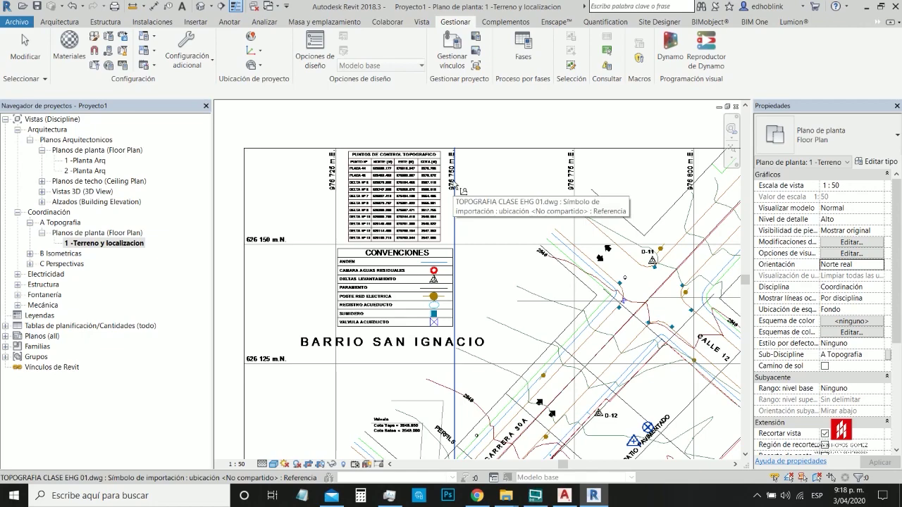
pyautogui.scroll(3, 454, 185)
pyautogui.scroll(-3, 451, 219)
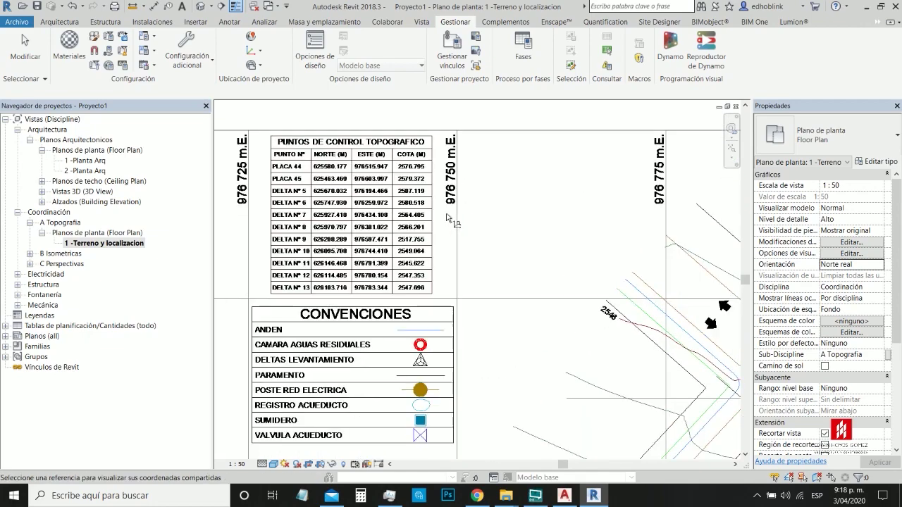
pyautogui.click(455, 232)
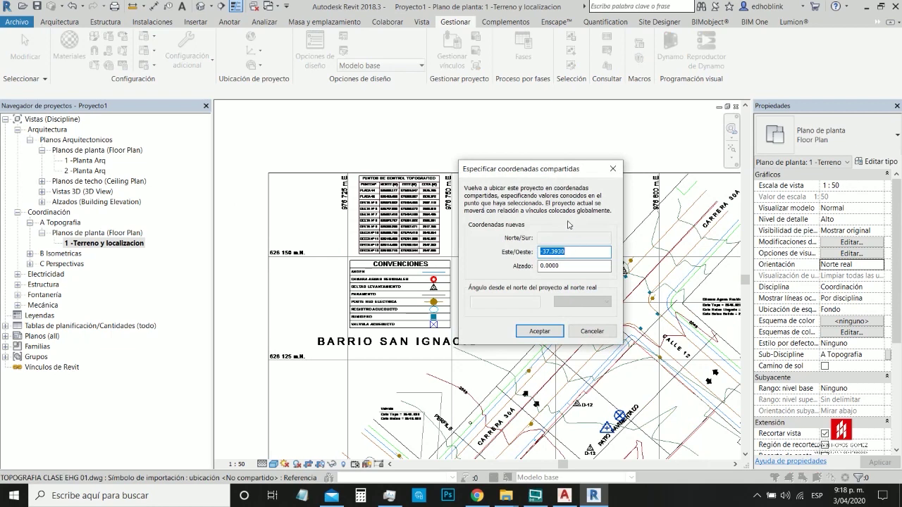
pyautogui.write('976750')
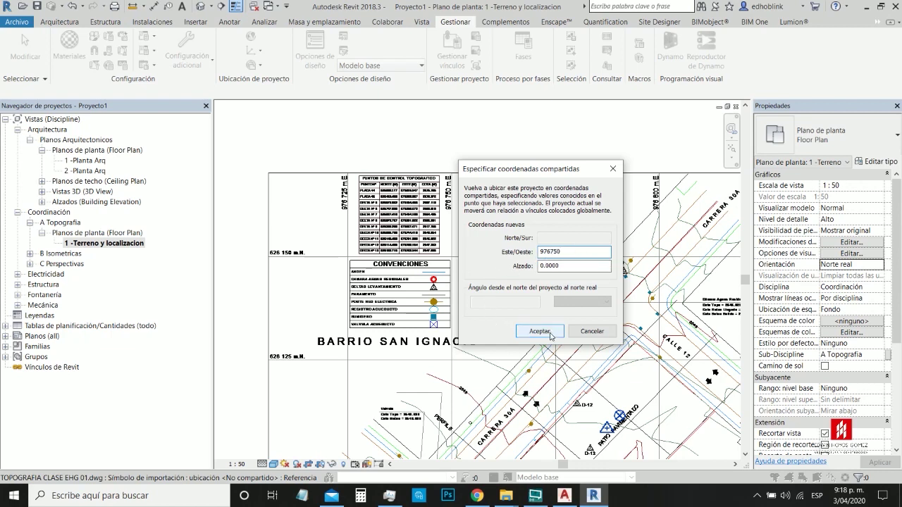
pyautogui.press('Return')
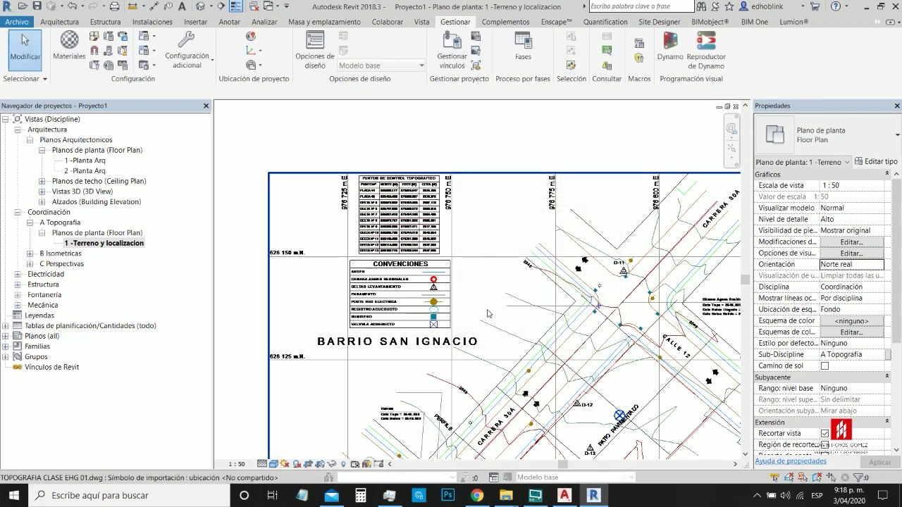
# Step: Specify shared coordinates on the survey's 626 150 m.N horizontal grid line, setting Norte/Sur to 626150
pyautogui.scroll(-2, 381, 282)
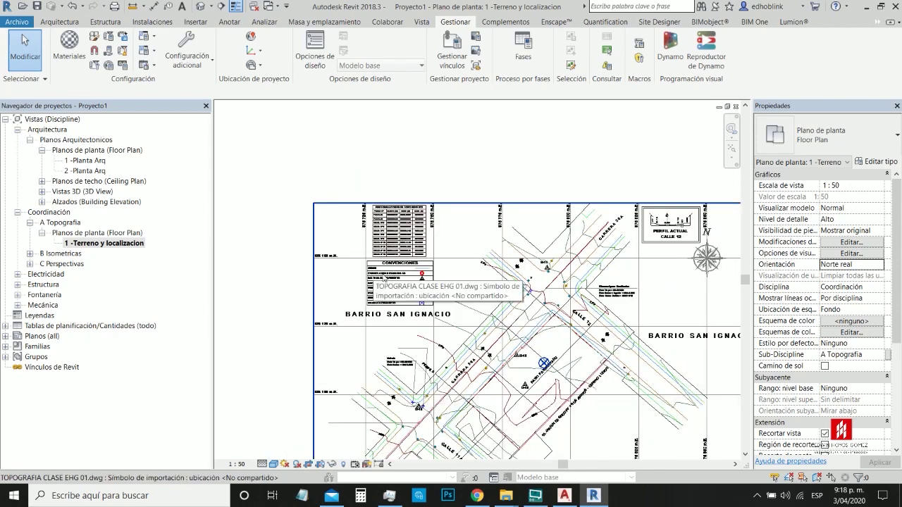
pyautogui.scroll(2, 375, 278)
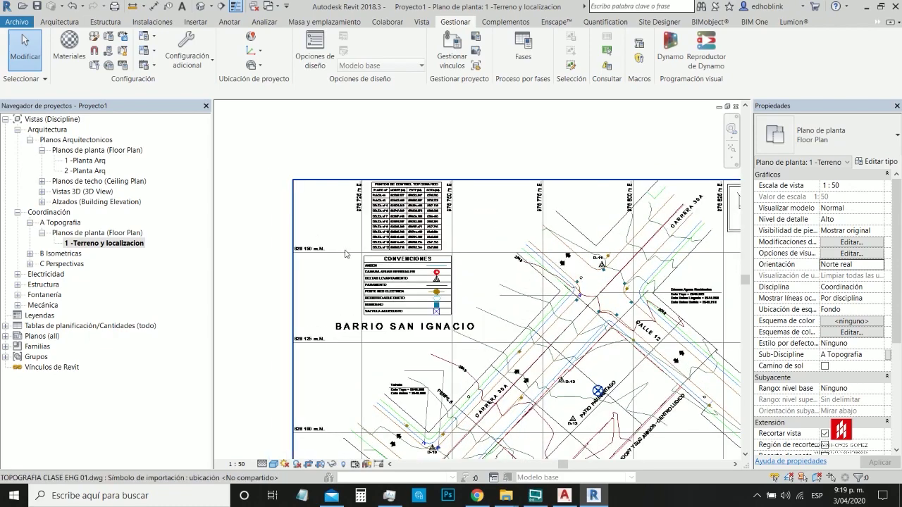
pyautogui.scroll(3, 345, 254)
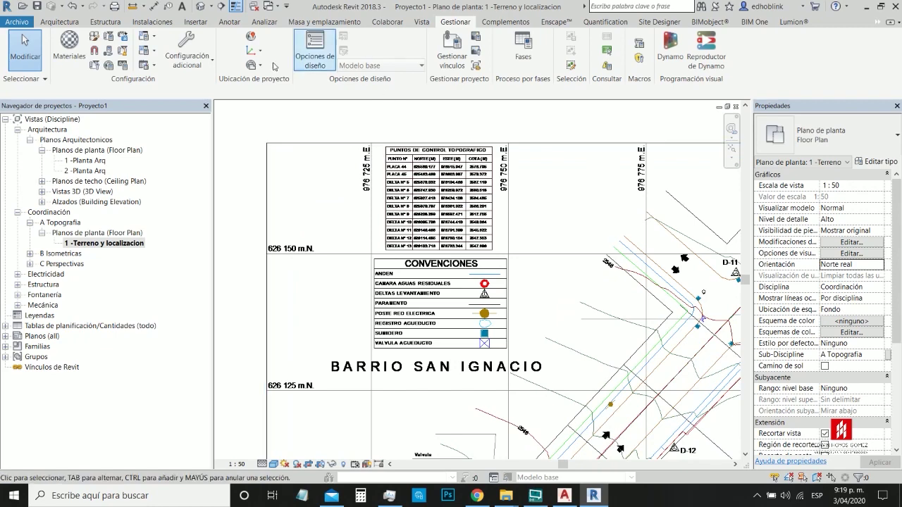
pyautogui.click(253, 51)
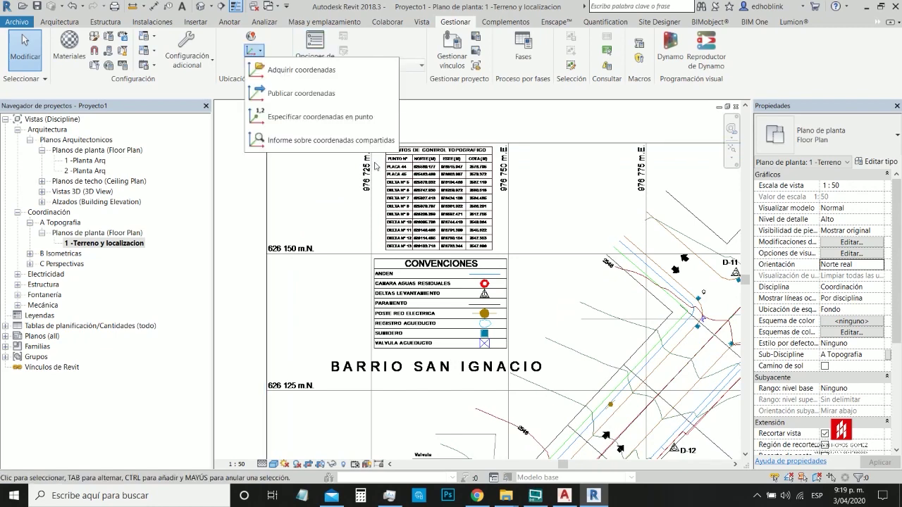
pyautogui.click(315, 116)
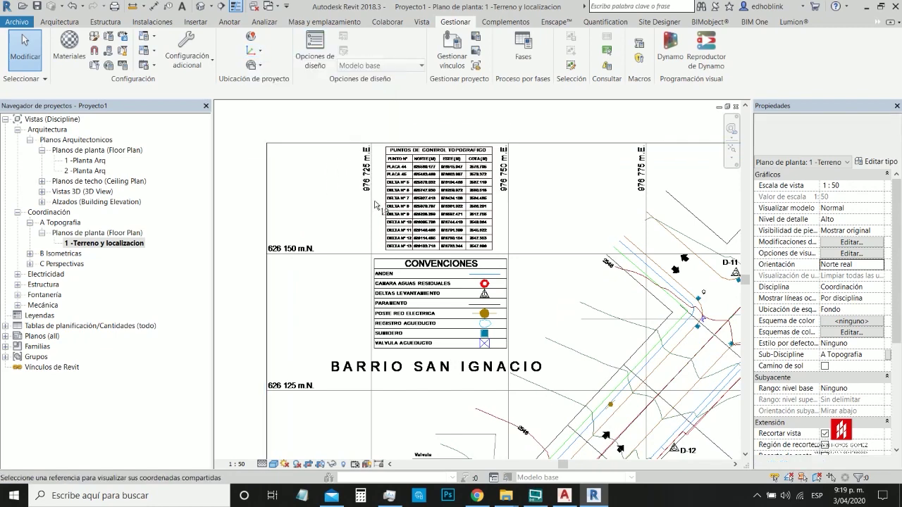
pyautogui.click(343, 255)
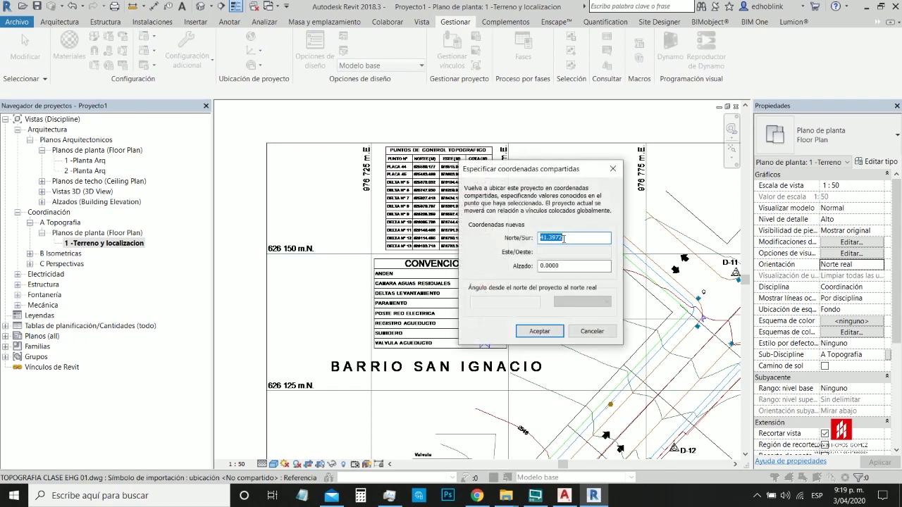
pyautogui.write('626150')
pyautogui.click(546, 331)
pyautogui.click(554, 329)
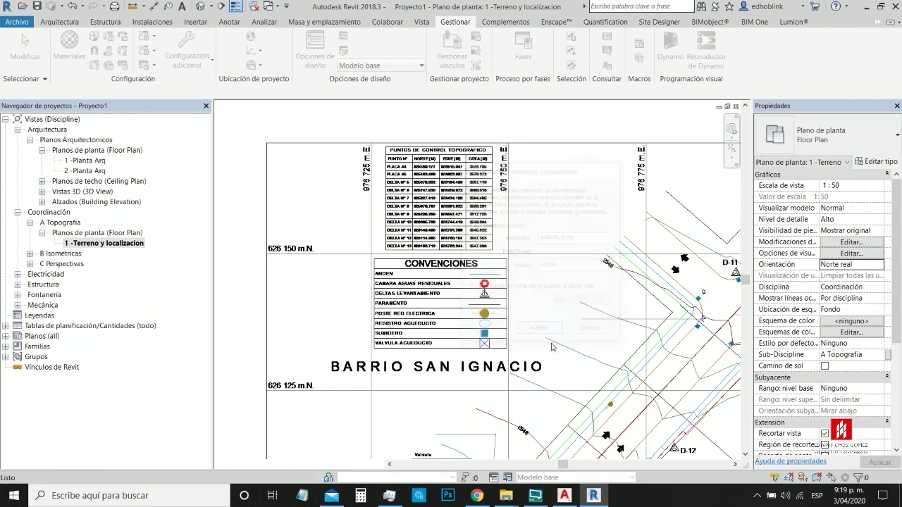
# Step: Locate the survey point far outside the survey sheet and check its shared coordinates
pyautogui.press('z')
pyautogui.press('f')
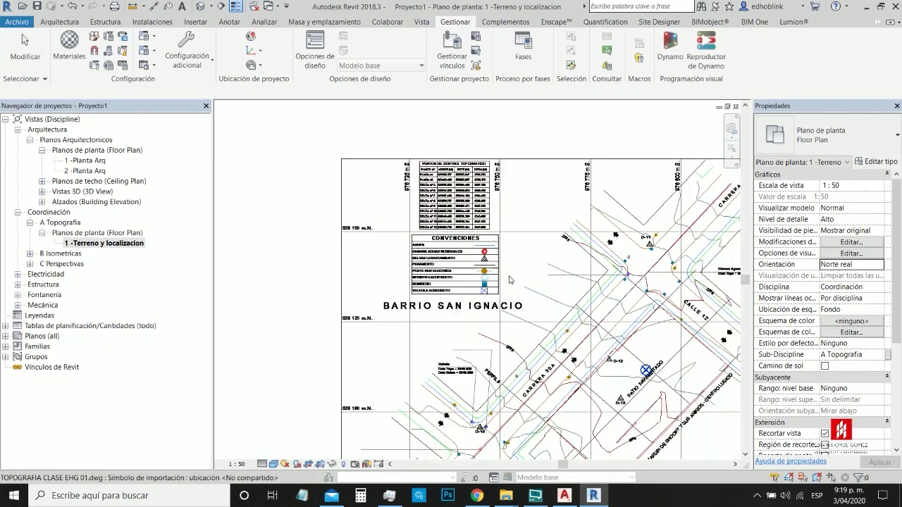
pyautogui.press('Escape')
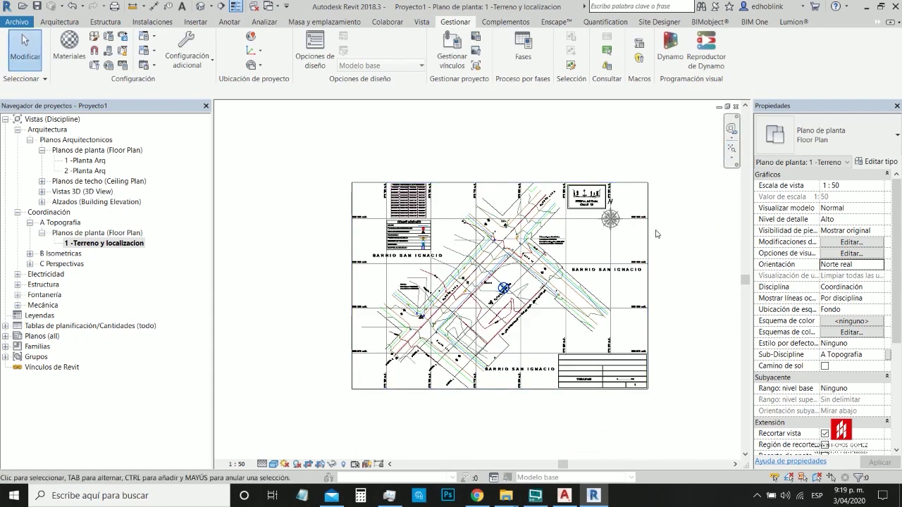
pyautogui.click(733, 148)
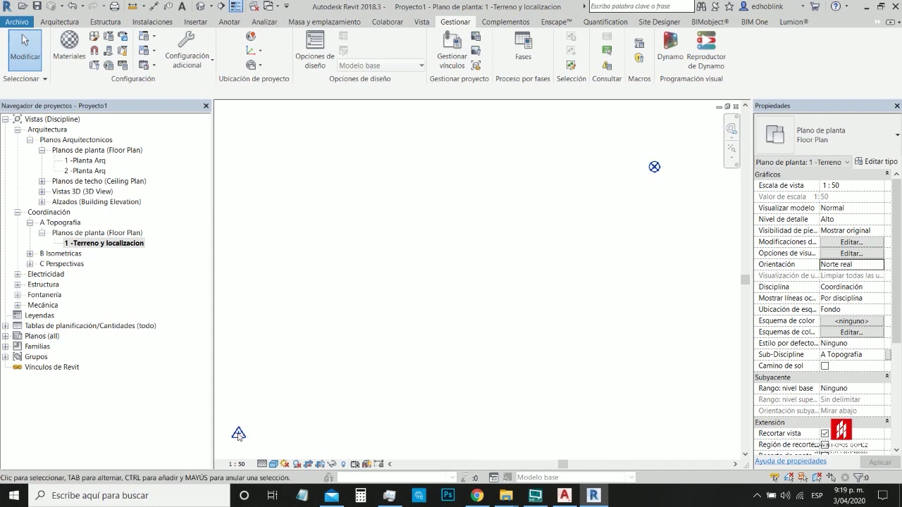
pyautogui.click(238, 433)
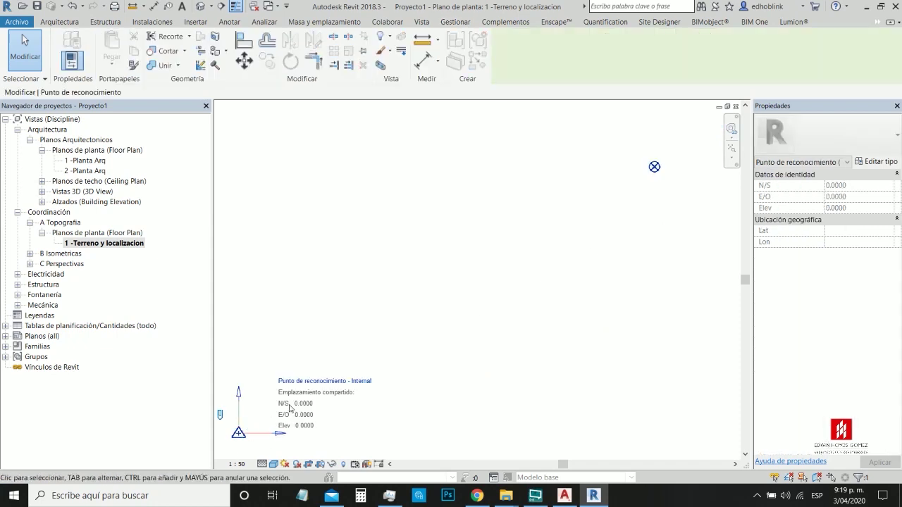
pyautogui.click(497, 331)
# Step: Check the project base point's N/S and E/O coordinates against the survey's grid line labels
pyautogui.moveTo(662, 166); pyautogui.dragTo(634, 196, button='middle')
pyautogui.scroll(8, 634, 191)
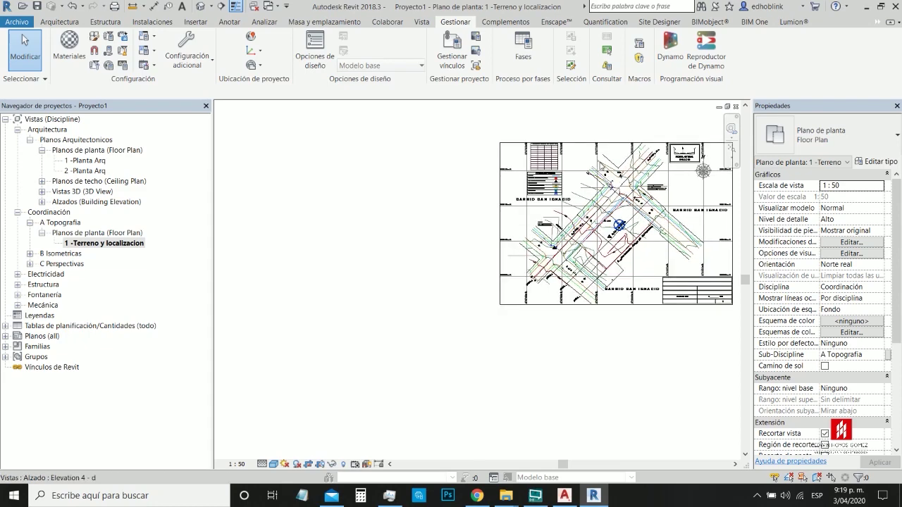
pyautogui.scroll(3, 584, 157)
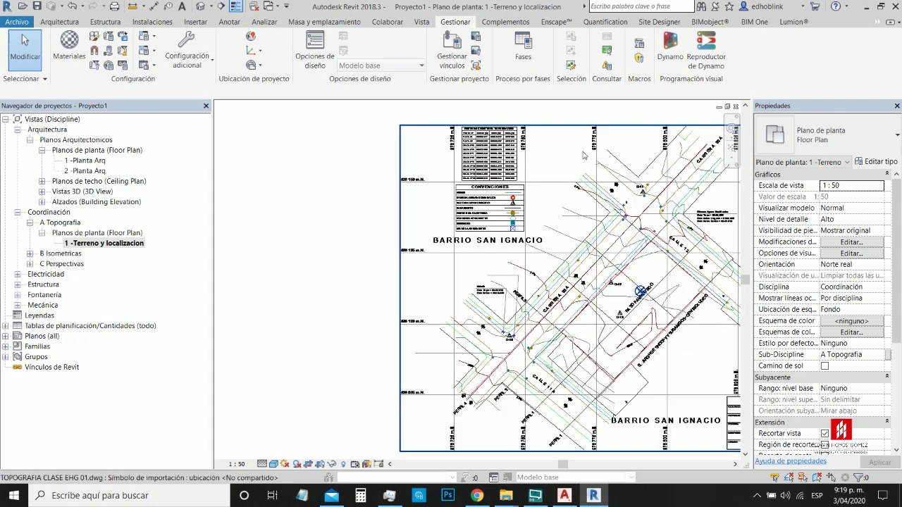
pyautogui.scroll(3, 621, 286)
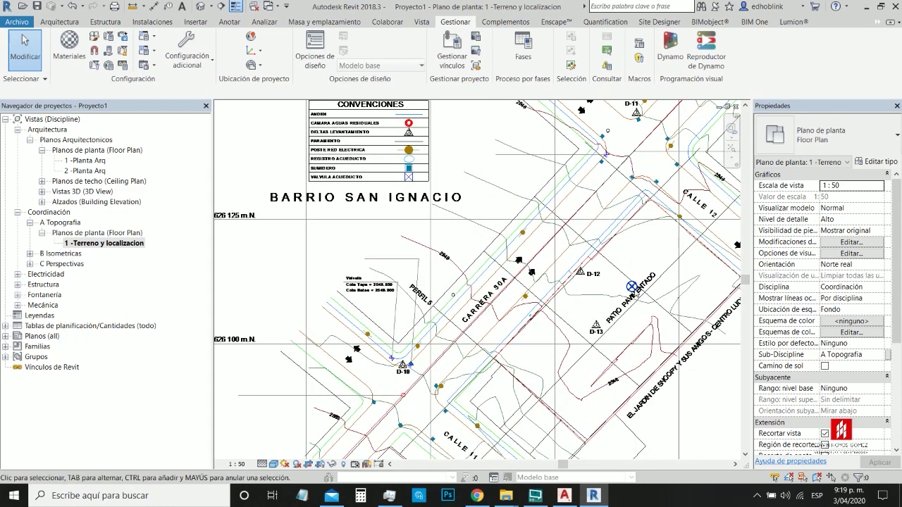
pyautogui.scroll(-1, 493, 306)
pyautogui.scroll(2, 562, 276)
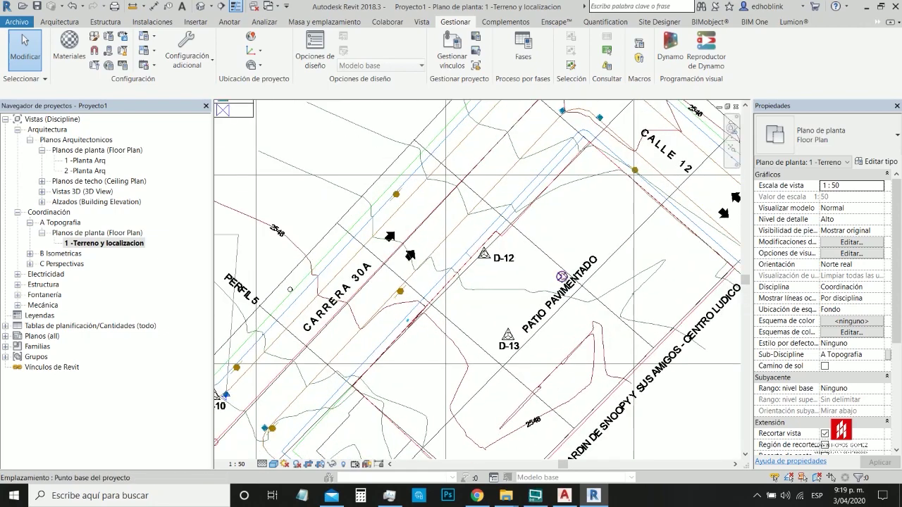
pyautogui.click(561, 276)
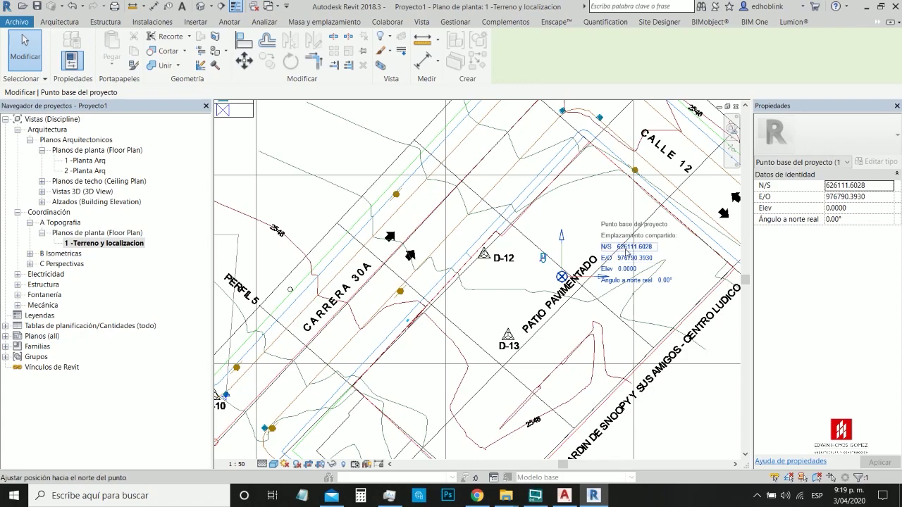
pyautogui.scroll(-4, 493, 268)
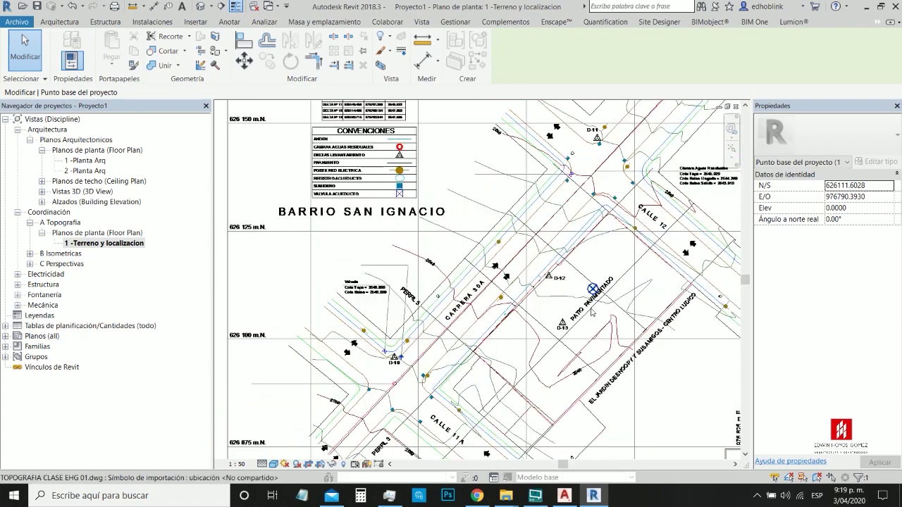
pyautogui.scroll(1, 485, 287)
pyautogui.scroll(2, 485, 286)
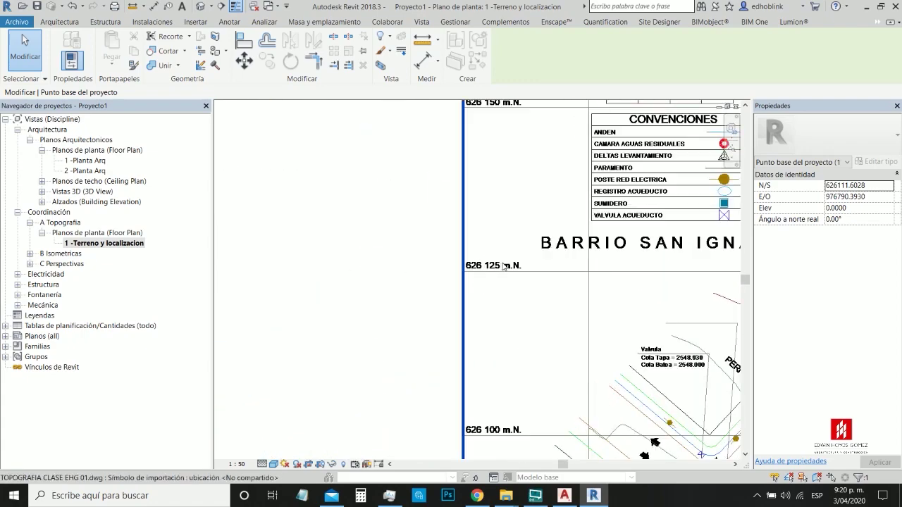
pyautogui.scroll(-1, 693, 303)
pyautogui.scroll(-1, 693, 303)
pyautogui.scroll(4, 693, 304)
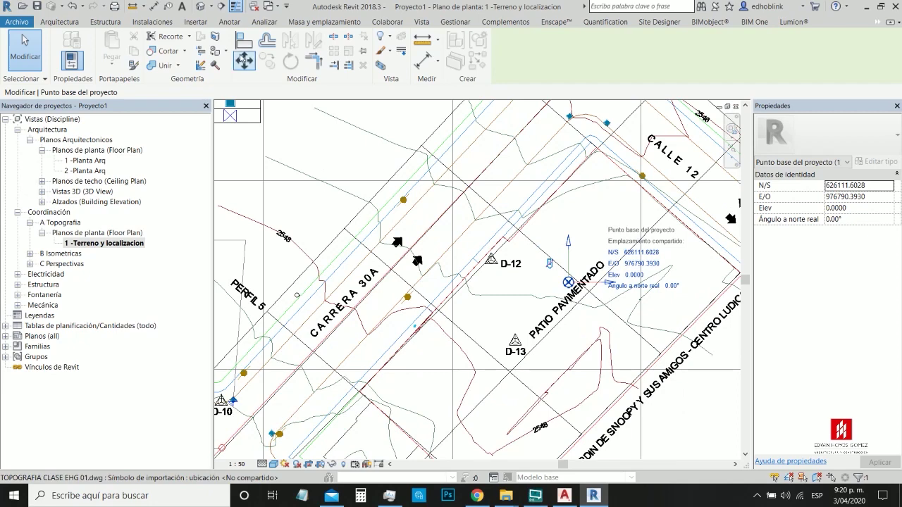
# Step: Move the project base point onto the 976 750 m.E grid line near the 626 125 m.N line and check its coordinates against the grid labels
pyautogui.click(244, 61)
pyautogui.click(569, 282)
pyautogui.scroll(-3, 568, 283)
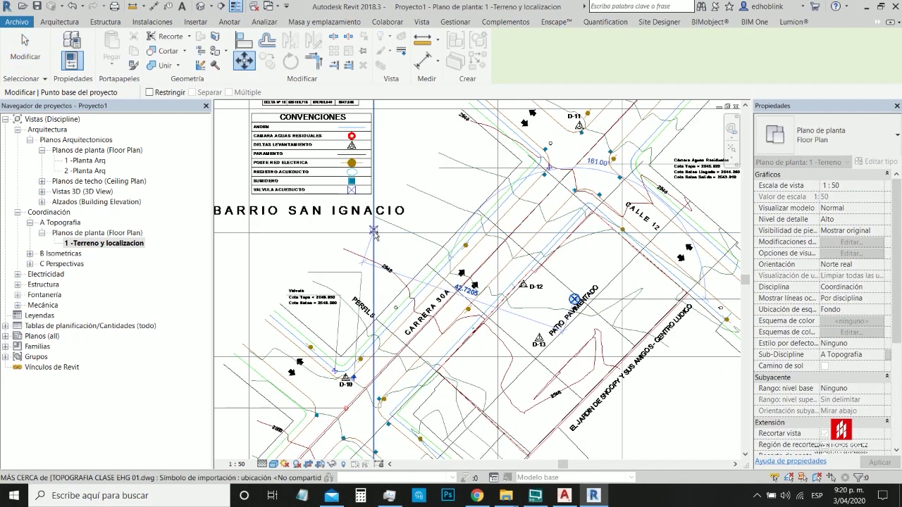
pyautogui.scroll(3, 376, 234)
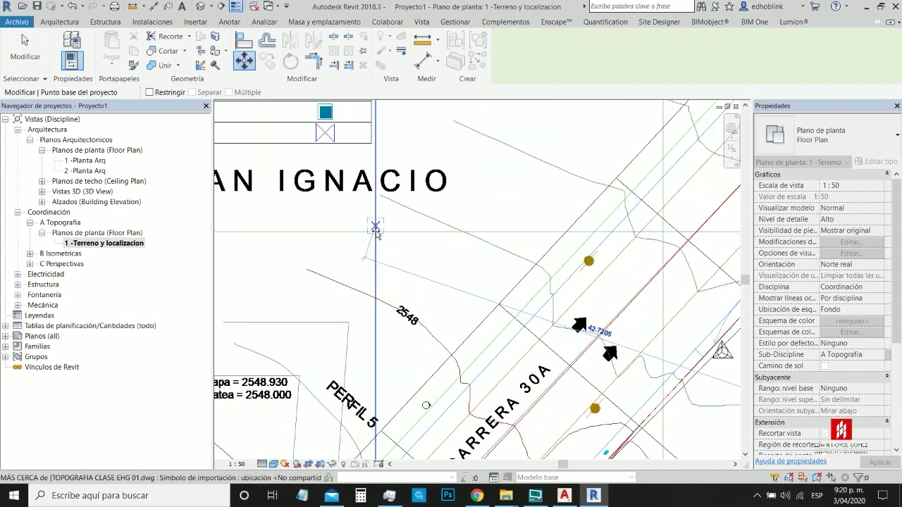
pyautogui.click(410, 248)
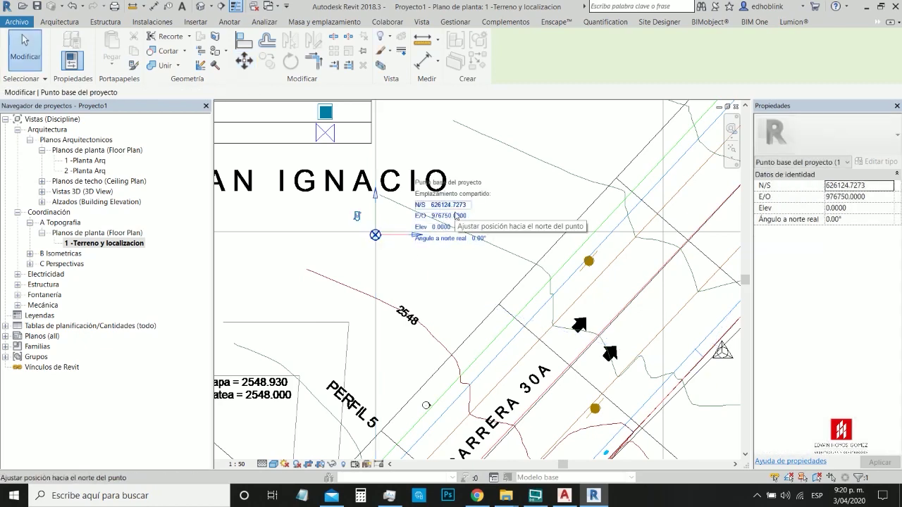
pyautogui.scroll(-3, 455, 274)
pyautogui.scroll(-2, 429, 280)
pyautogui.scroll(2, 424, 150)
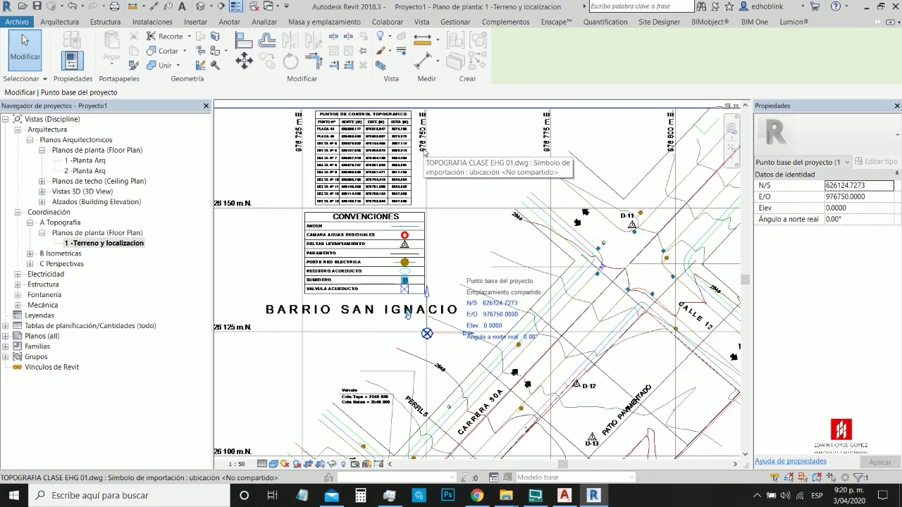
pyautogui.scroll(-1, 425, 153)
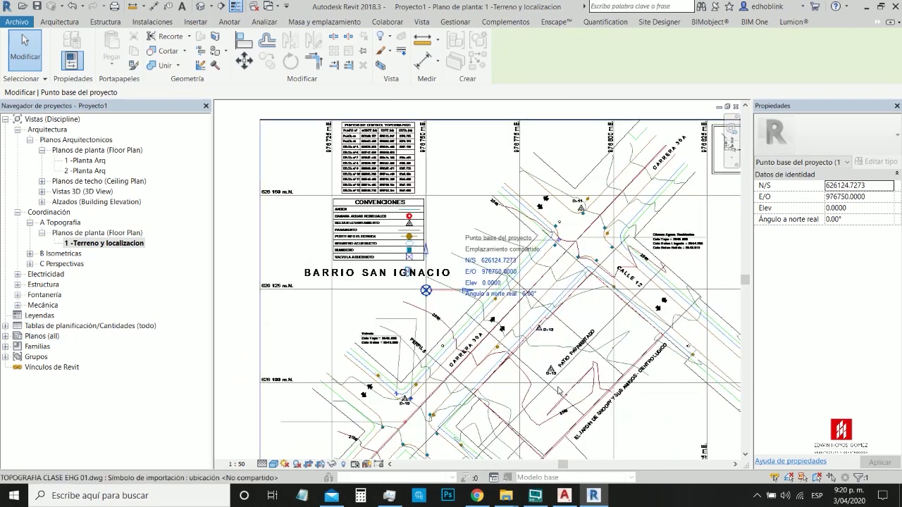
# Step: Locate delta D-13, switch to the AutoCAD survey drawing and copy the Center Y coordinate of the D-13 circle
pyautogui.scroll(4, 557, 388)
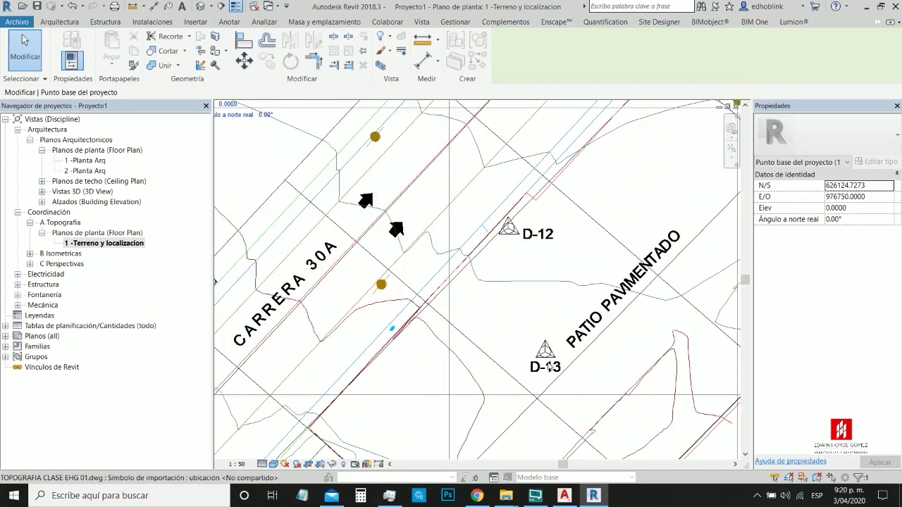
pyautogui.scroll(1, 554, 369)
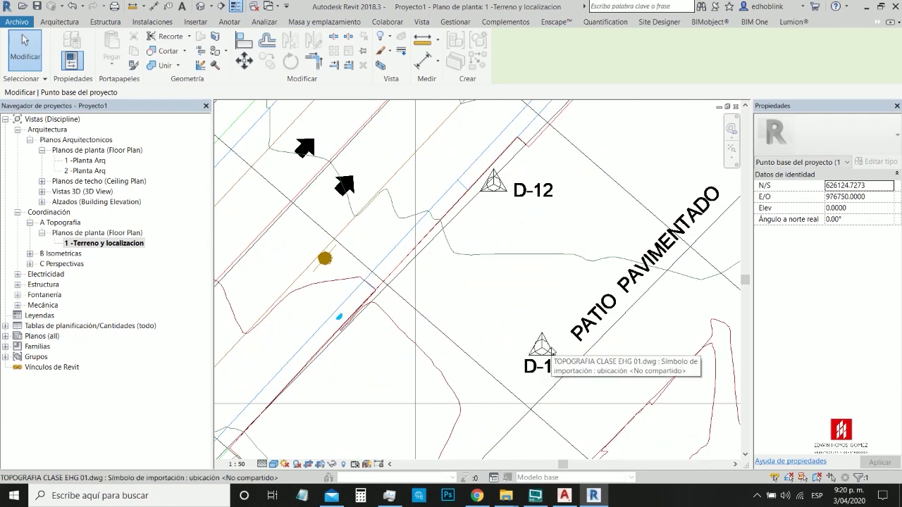
pyautogui.scroll(-1, 550, 361)
pyautogui.scroll(-1, 549, 378)
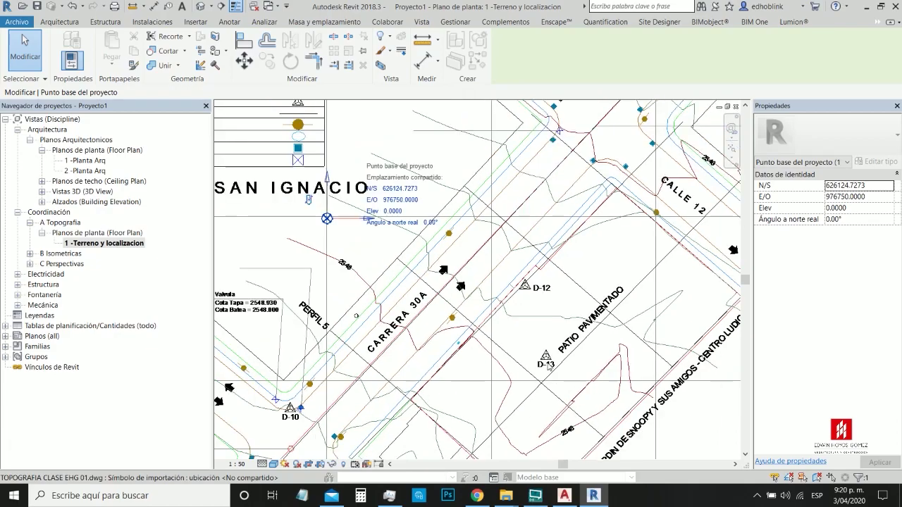
pyautogui.click(564, 496)
pyautogui.scroll(6, 438, 351)
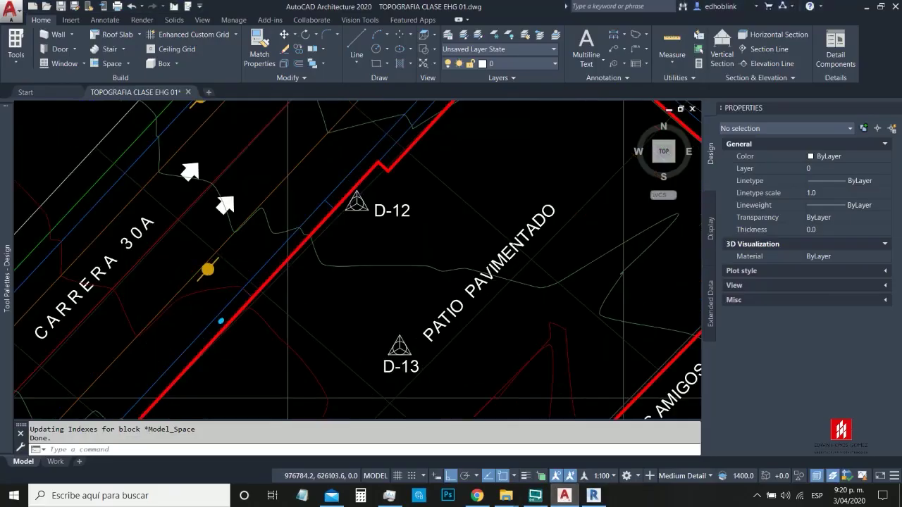
pyautogui.click(412, 277)
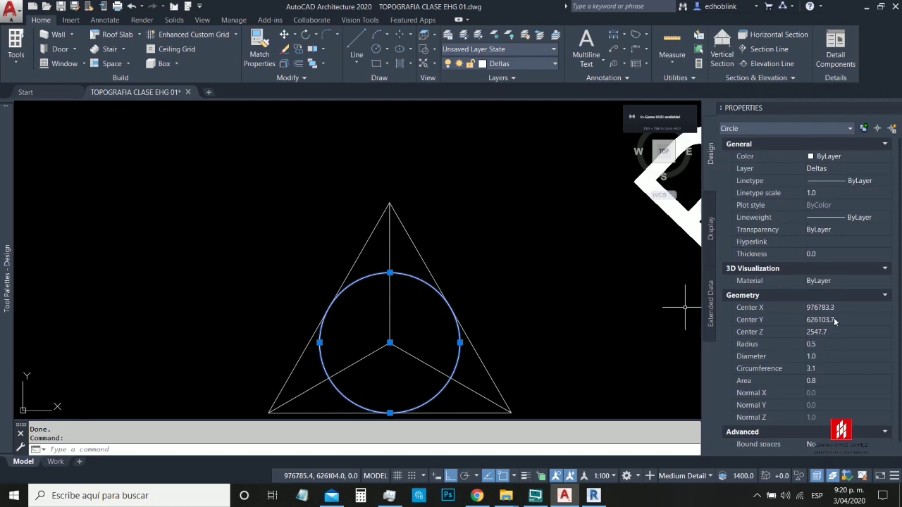
pyautogui.click(836, 321)
pyautogui.hotkey('ctrl', 'c')
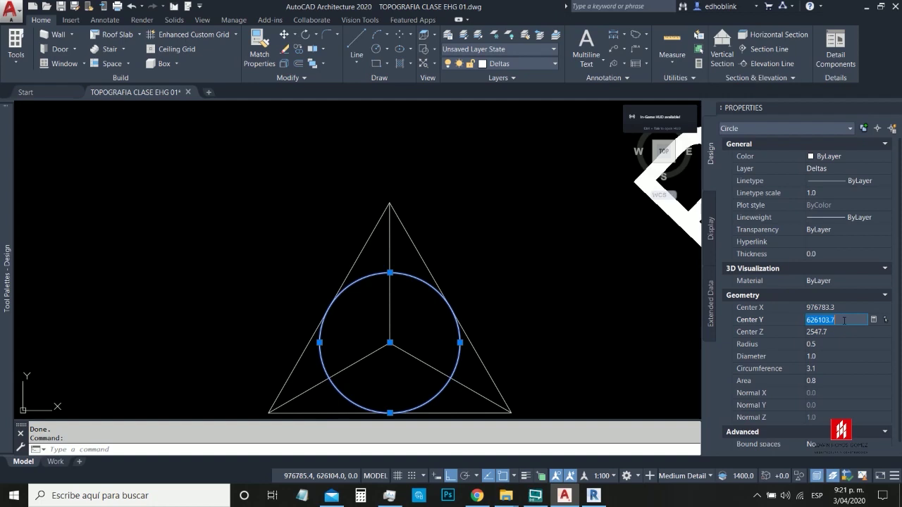
# Step: Switch back to Revit and set the project base point's N/S coordinate to 626103.7
pyautogui.click(594, 495)
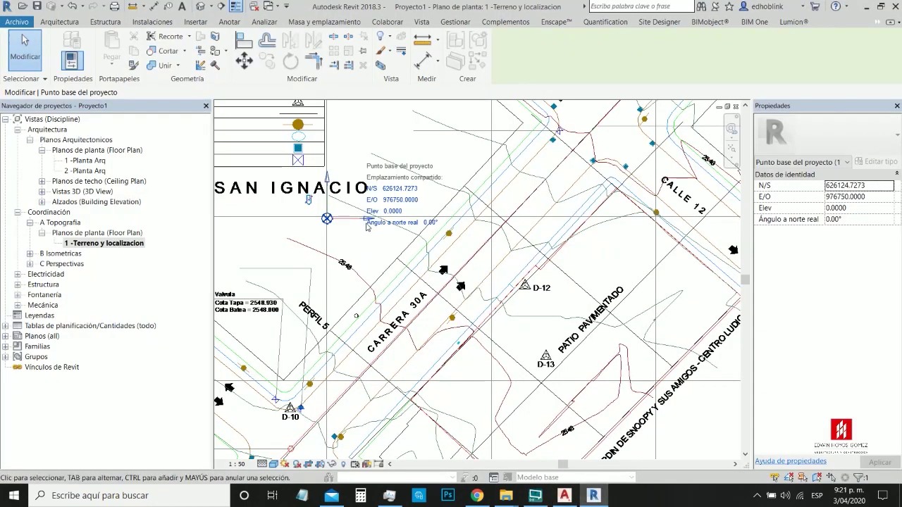
pyautogui.click(569, 499)
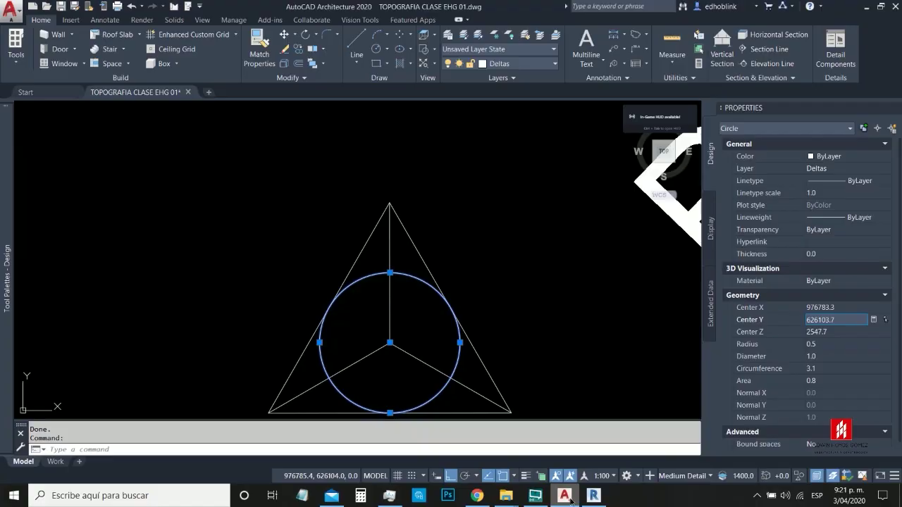
pyautogui.click(594, 495)
pyautogui.click(348, 225)
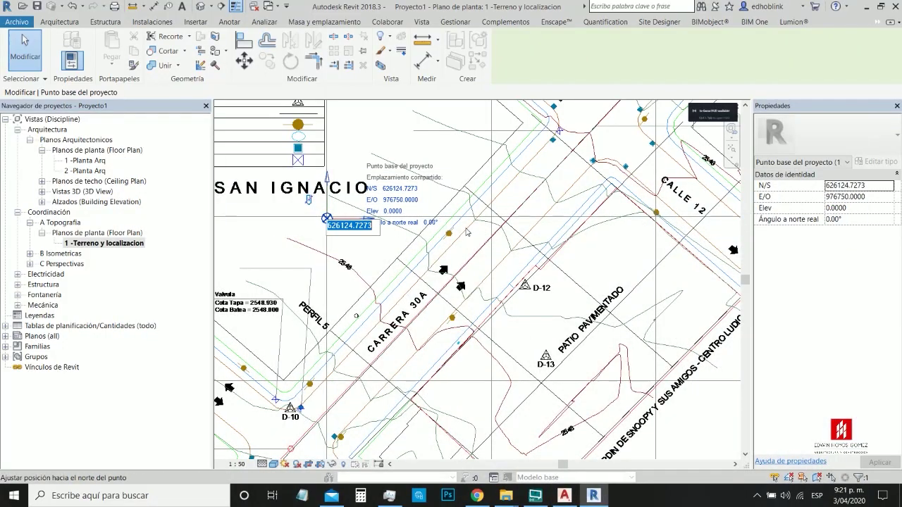
pyautogui.hotkey('ctrl', 'v')
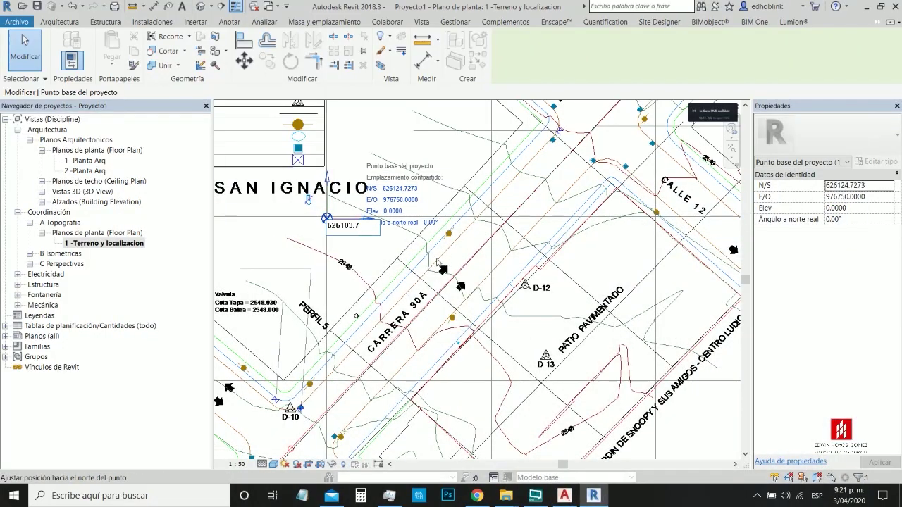
# Step: Copy the D-13 circle's Center X coordinate from AutoCAD and set the project base point's E/O to 976783.3 in Revit
pyautogui.click(564, 496)
pyautogui.scroll(-8, 390, 316)
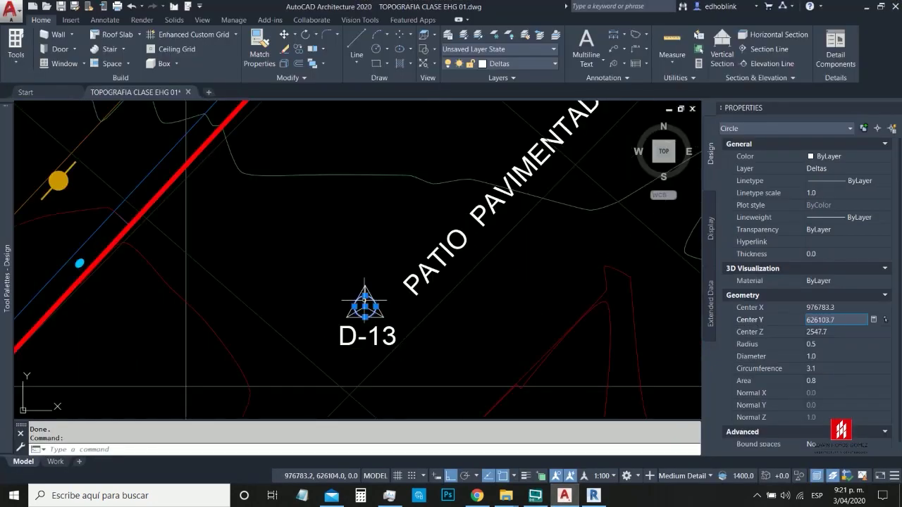
pyautogui.click(843, 308)
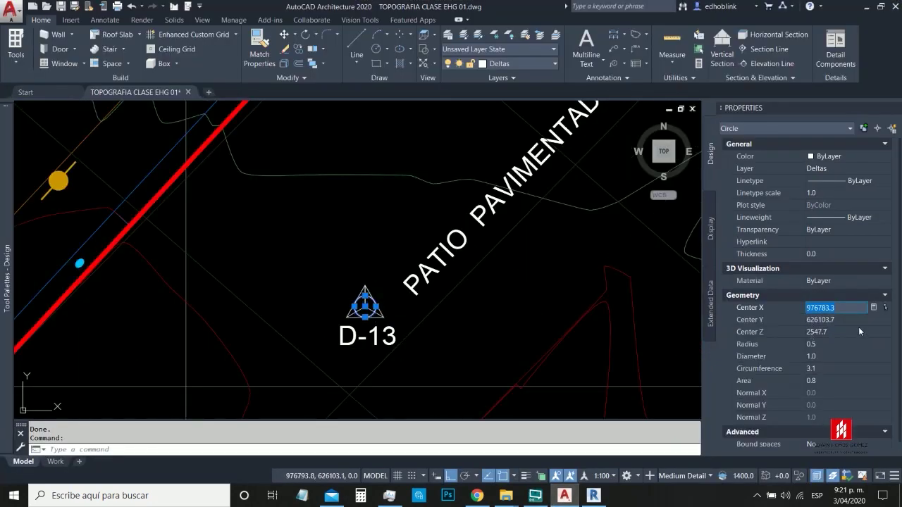
pyautogui.click(594, 496)
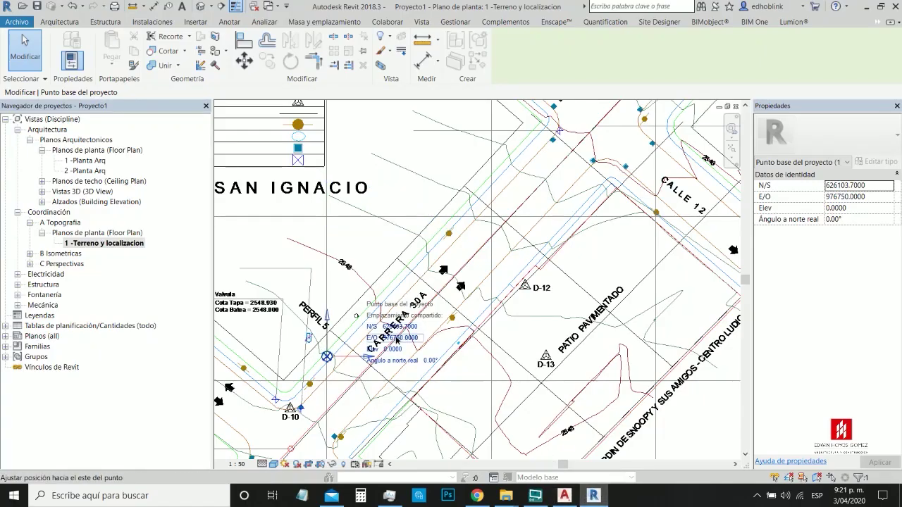
pyautogui.click(395, 339)
pyautogui.write('976783.3')
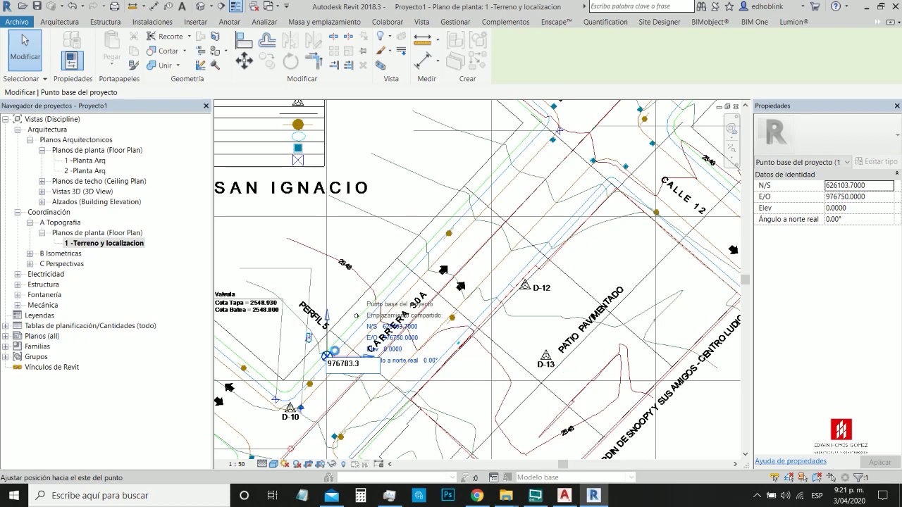
pyautogui.press('Return')
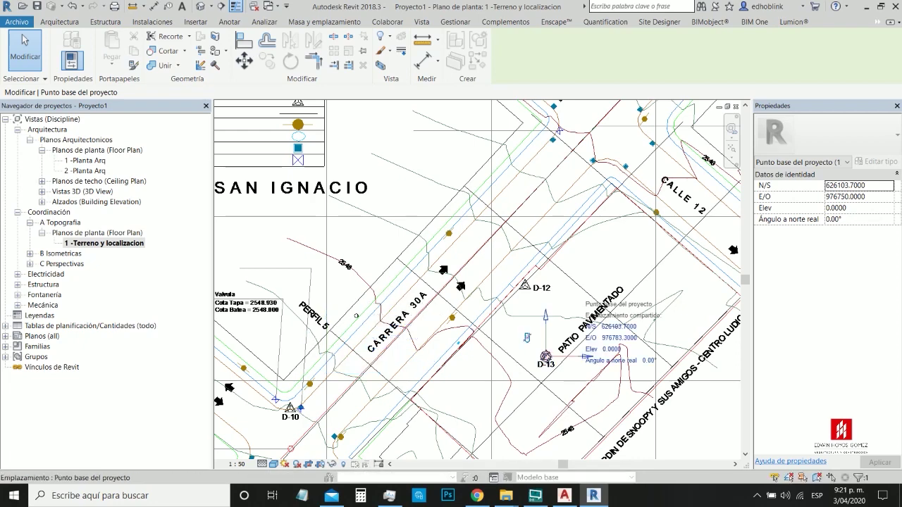
# Step: Compare the project base point's position at delta D-13 in Revit with the D-13 location in the AutoCAD drawing
pyautogui.scroll(3, 556, 372)
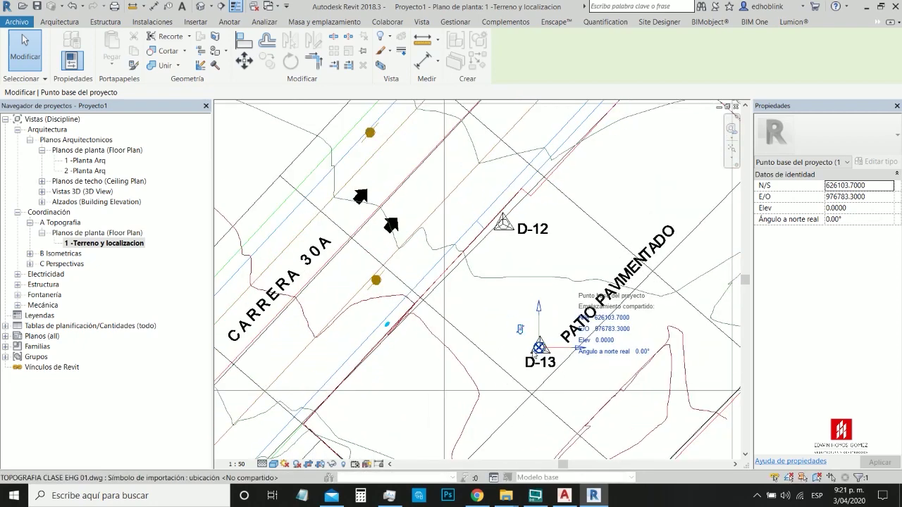
pyautogui.click(564, 496)
pyautogui.scroll(-2, 430, 300)
pyautogui.press('Escape')
pyautogui.scroll(-2, 381, 296)
pyautogui.scroll(2, 384, 282)
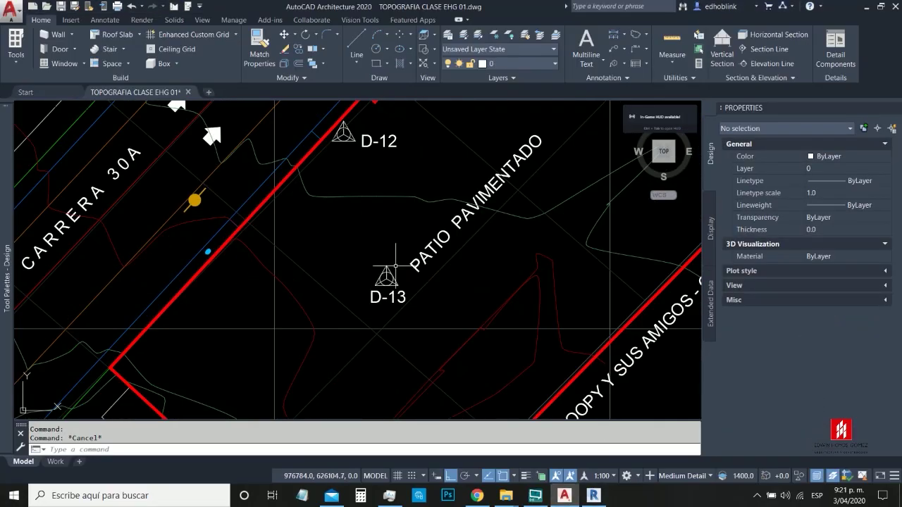
pyautogui.scroll(2, 388, 279)
pyautogui.scroll(-2, 388, 279)
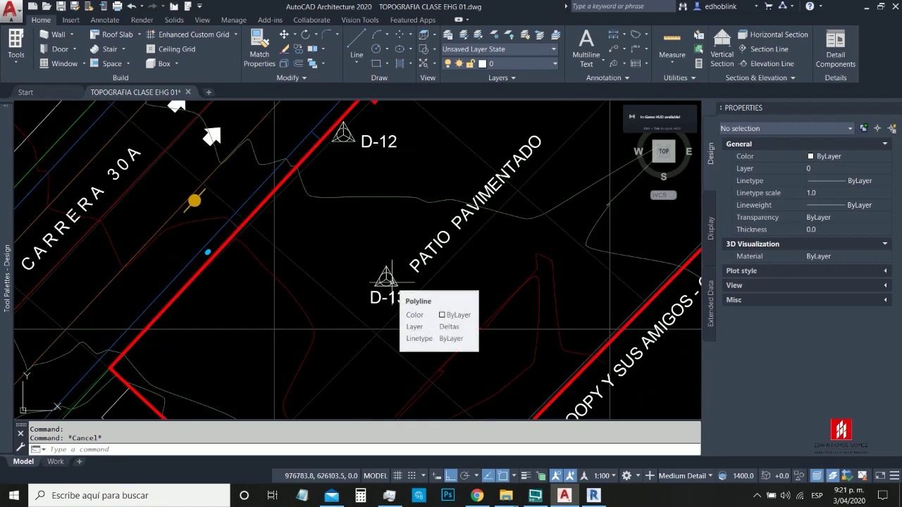
pyautogui.scroll(-2, 386, 281)
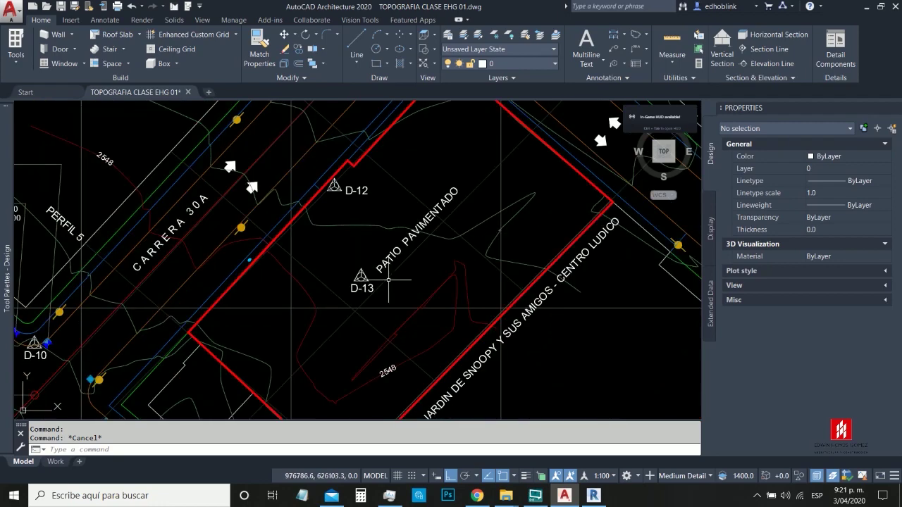
pyautogui.click(593, 495)
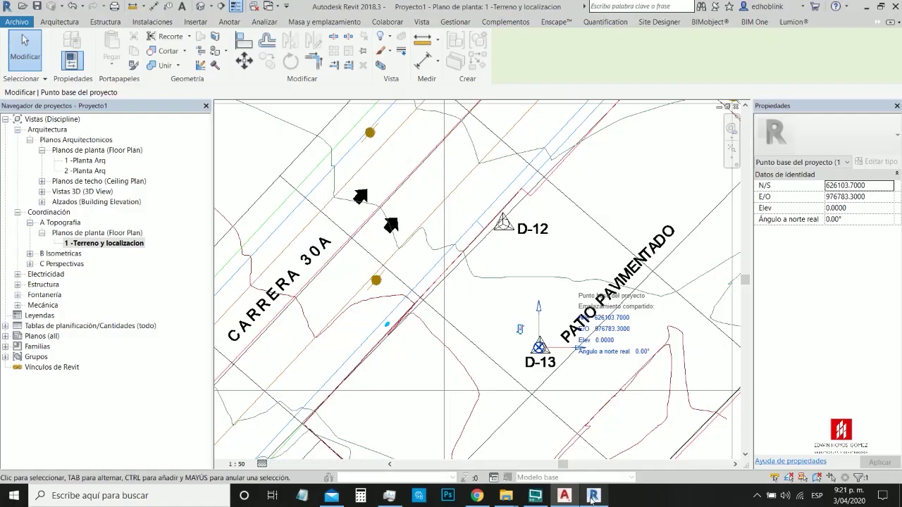
pyautogui.scroll(2, 549, 352)
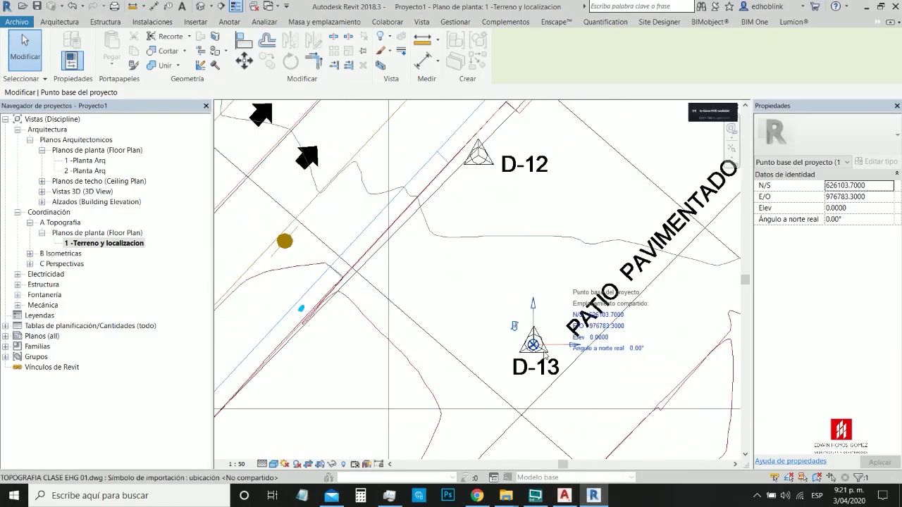
pyautogui.press('Escape')
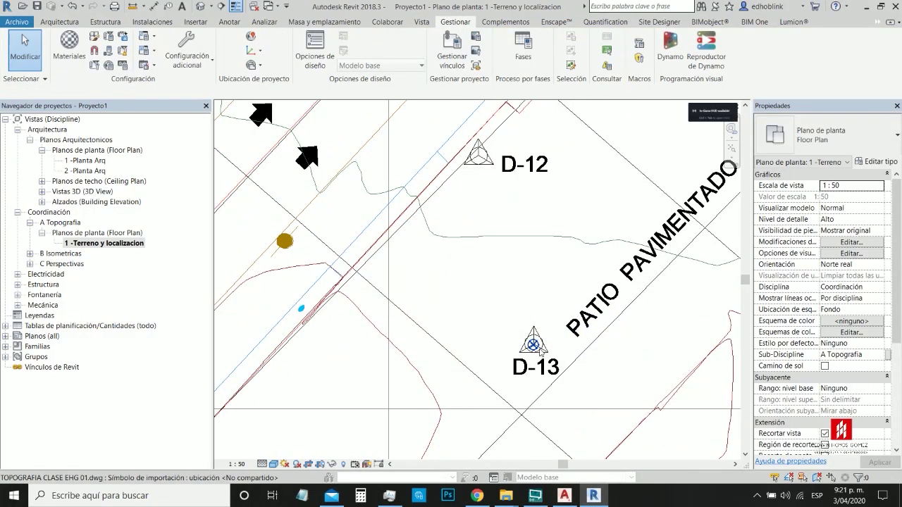
# Step: Examine where the survey point and the project base point lie relative to the survey sheet and its coordinate grid
pyautogui.scroll(-2, 474, 304)
pyautogui.scroll(-1, 475, 304)
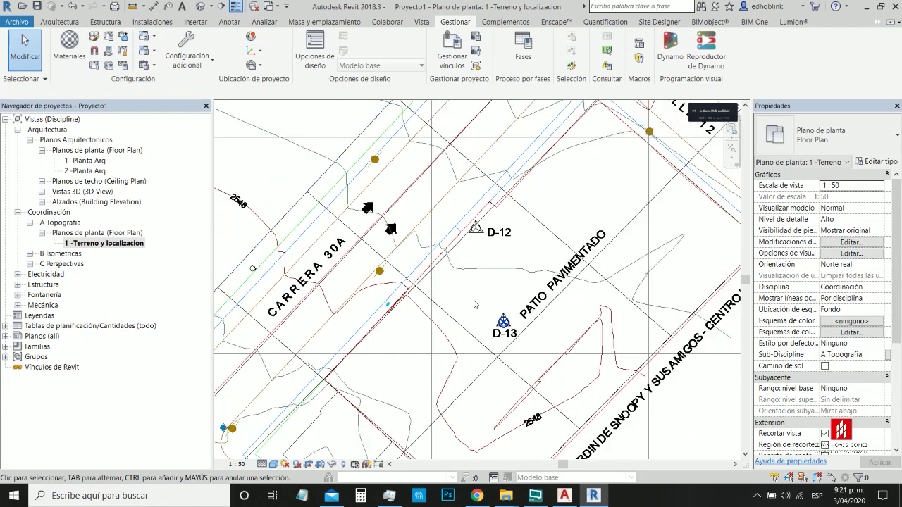
pyautogui.scroll(-4, 475, 304)
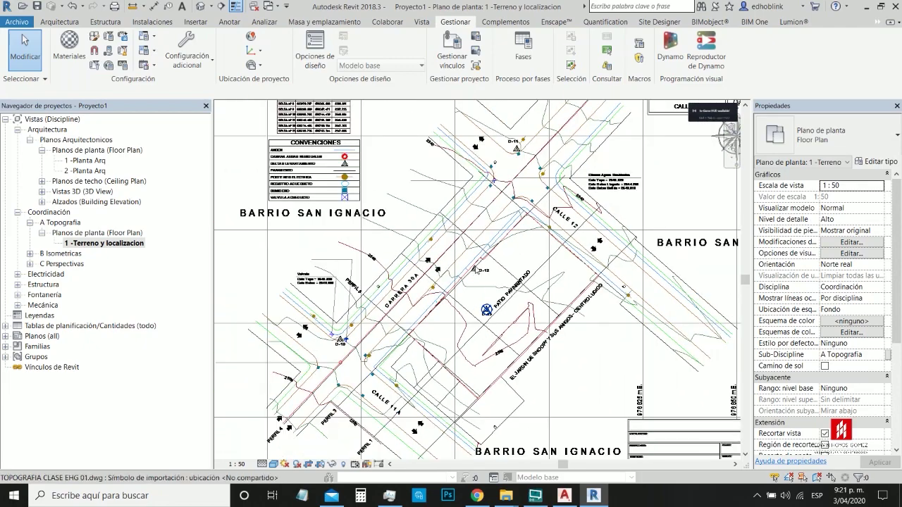
pyautogui.scroll(-2, 476, 270)
pyautogui.scroll(-2, 482, 296)
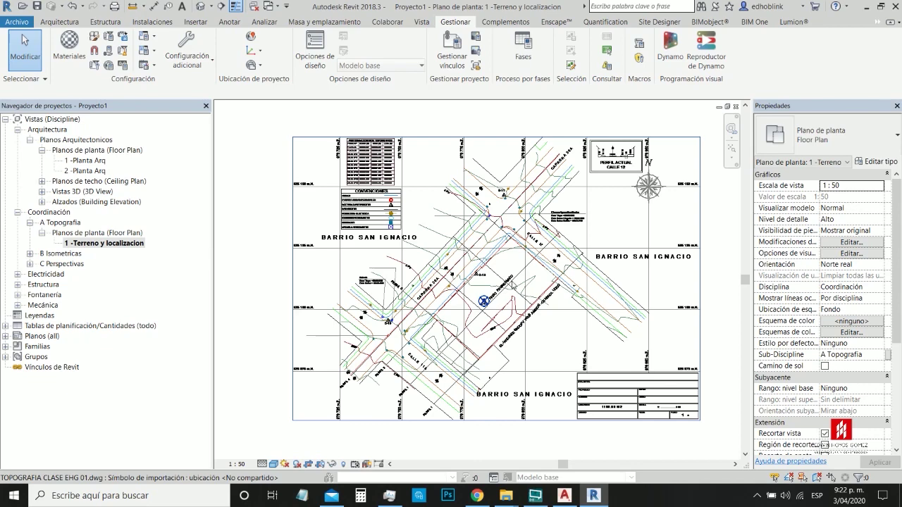
pyautogui.scroll(-6, 548, 224)
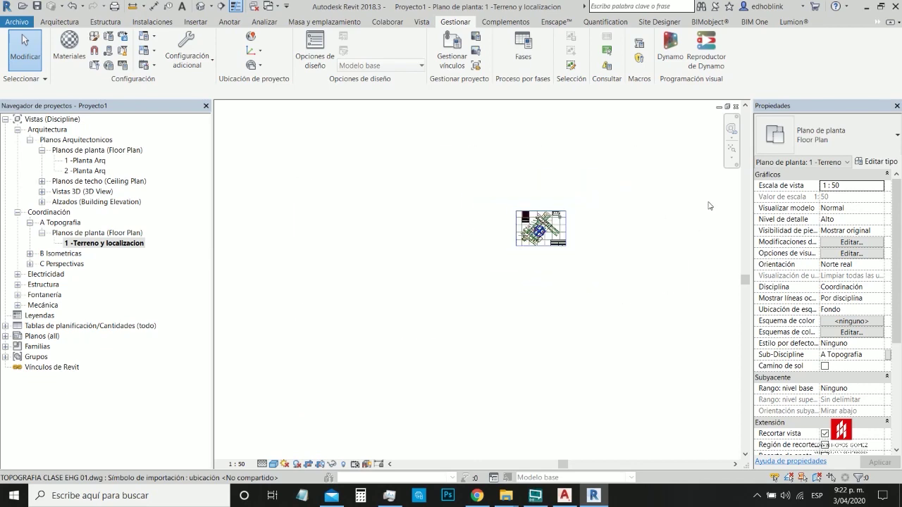
pyautogui.click(733, 149)
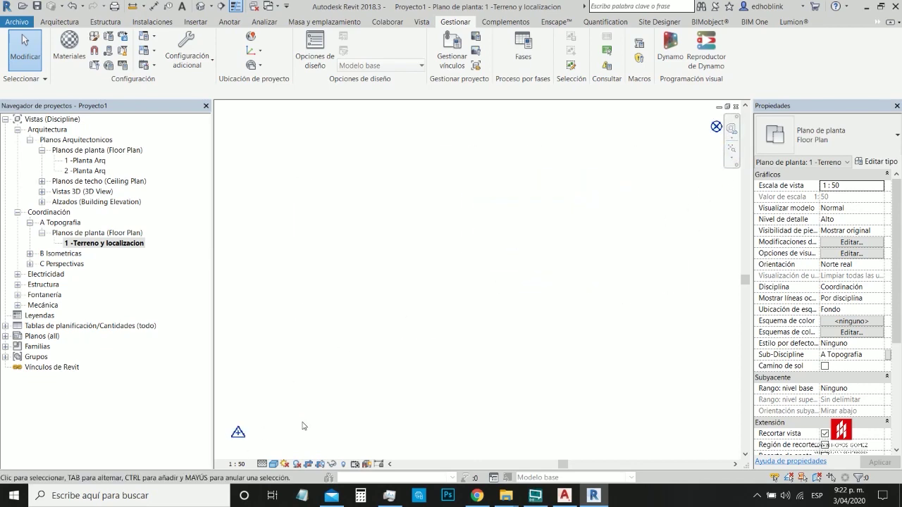
pyautogui.scroll(-2, 417, 310)
pyautogui.scroll(3, 590, 197)
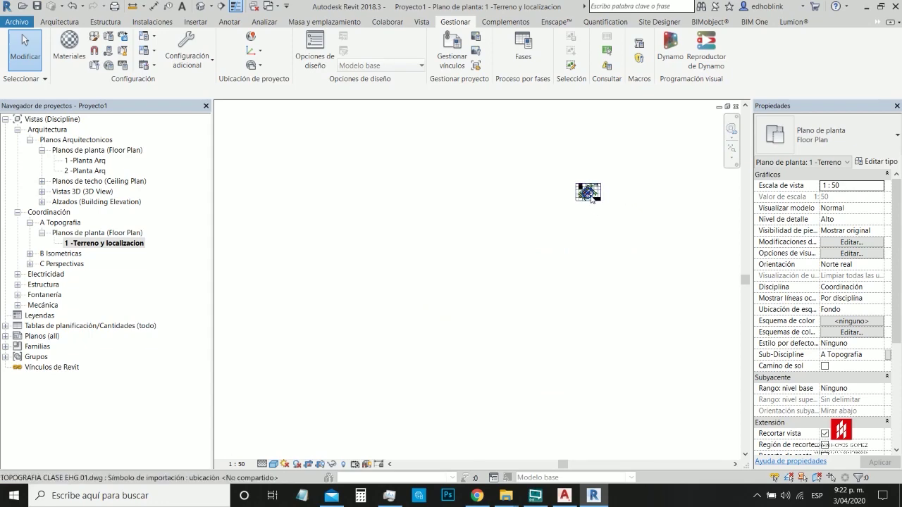
pyautogui.scroll(5, 583, 190)
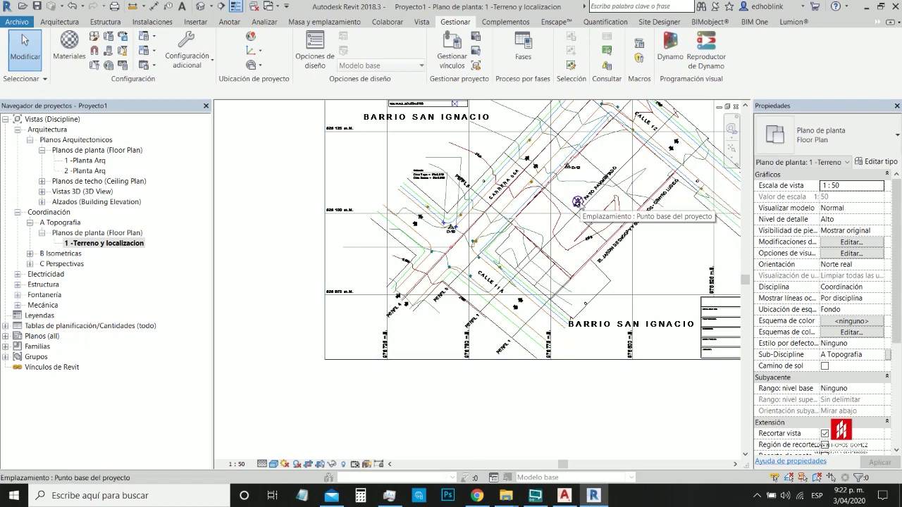
pyautogui.scroll(3, 578, 201)
pyautogui.scroll(-1, 559, 238)
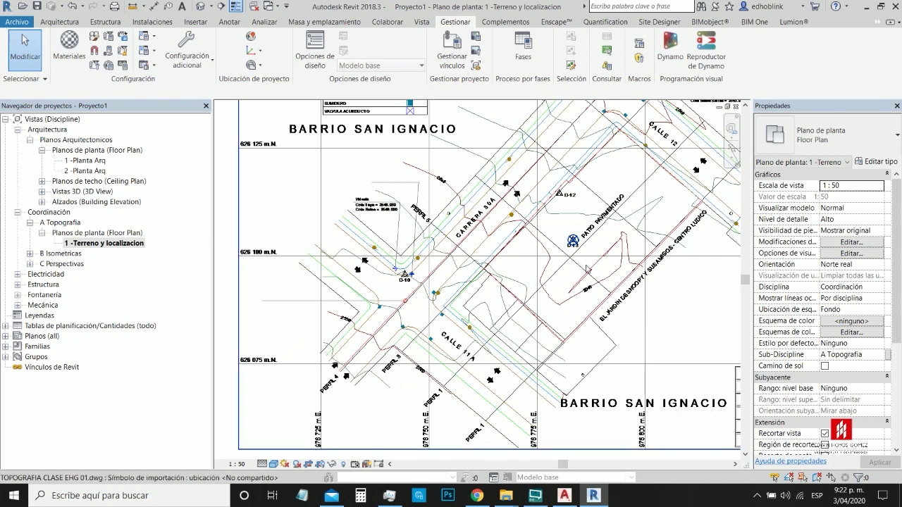
# Step: Draw a horizontal section line across the full width of the survey sheet, just below the 626 100 m.N. grid line
pyautogui.scroll(-3, 512, 304)
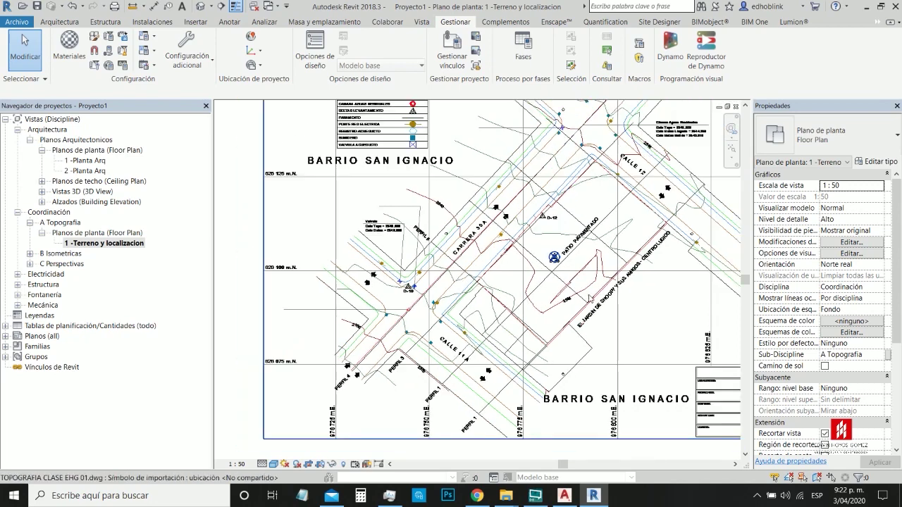
pyautogui.scroll(-1, 465, 315)
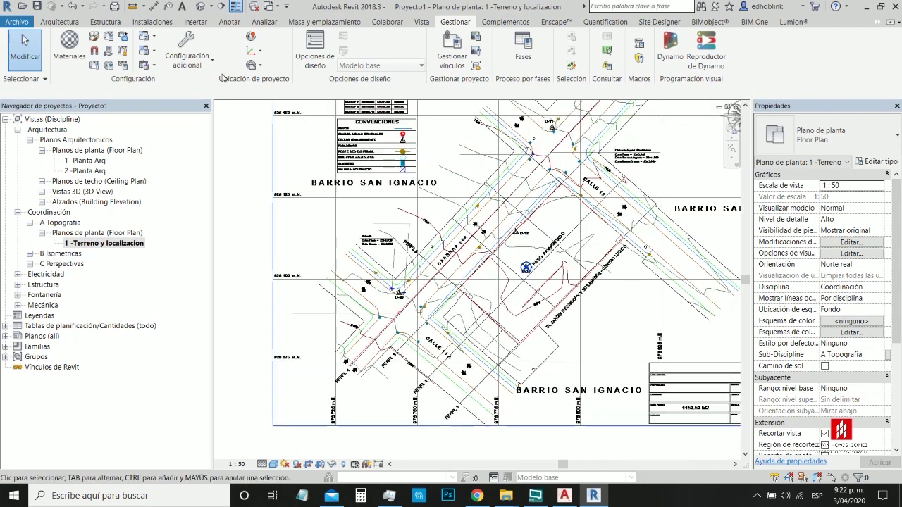
pyautogui.click(221, 7)
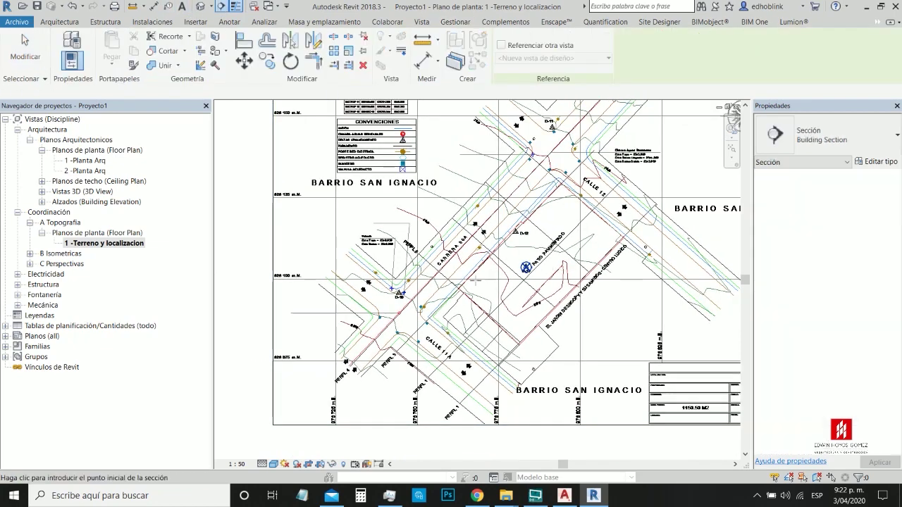
pyautogui.scroll(-1, 284, 285)
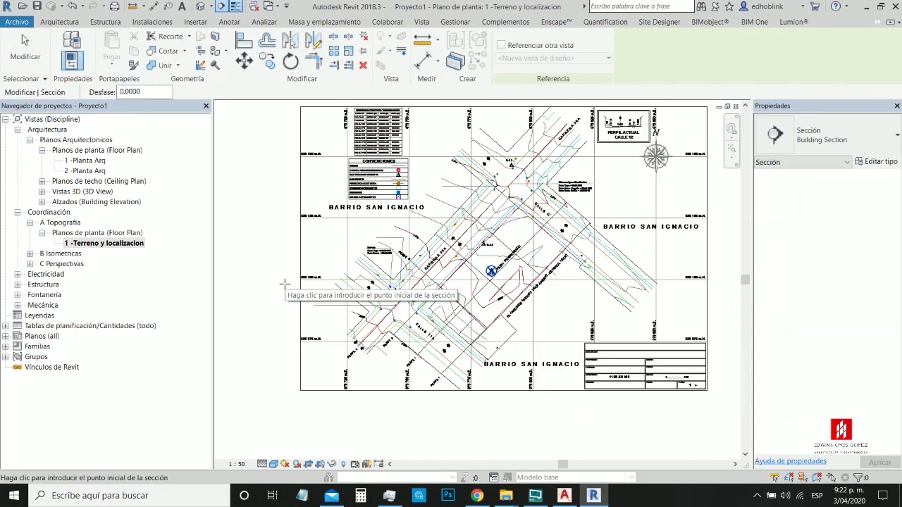
pyautogui.click(284, 284)
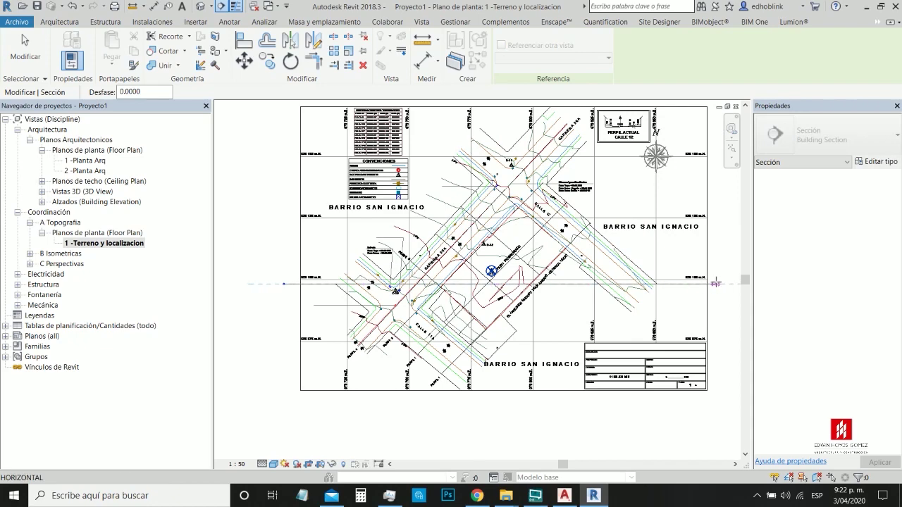
pyautogui.click(730, 335)
pyautogui.press('Escape')
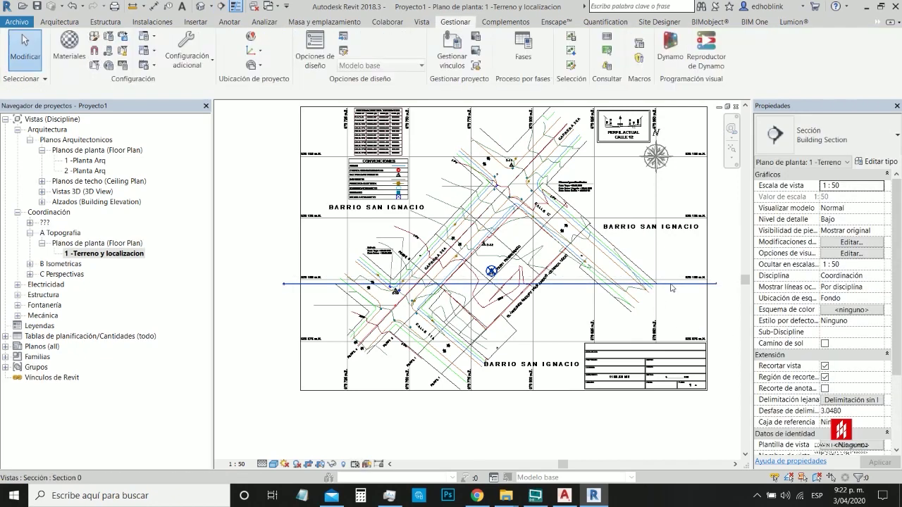
# Step: Extend the section's far clip to the sheet's upper edge, with an offset of about 72.5 m
pyautogui.click(668, 285)
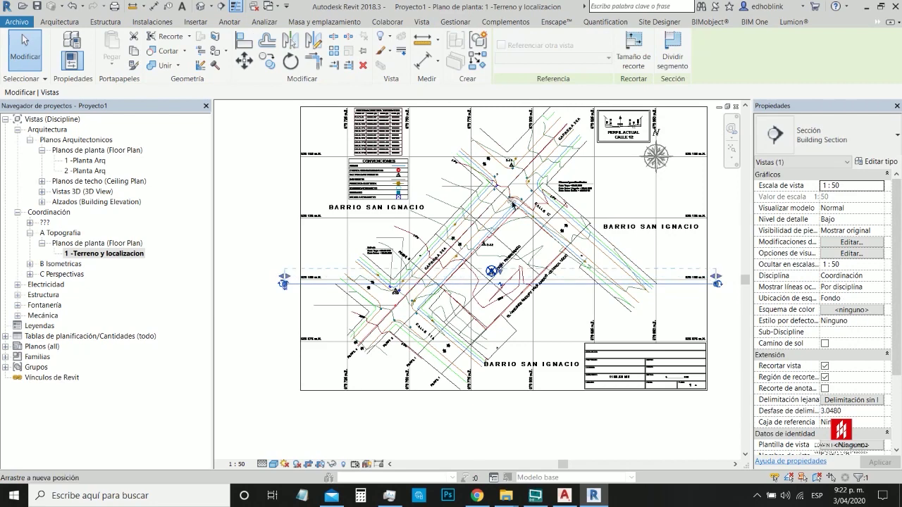
pyautogui.moveTo(527, 105); pyautogui.dragTo(526, 102)
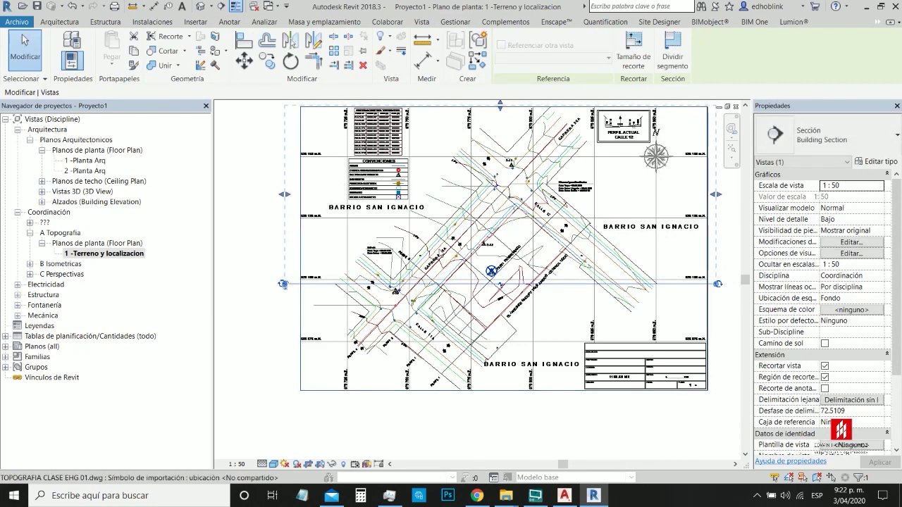
pyautogui.press('Escape')
pyautogui.scroll(-2, 439, 249)
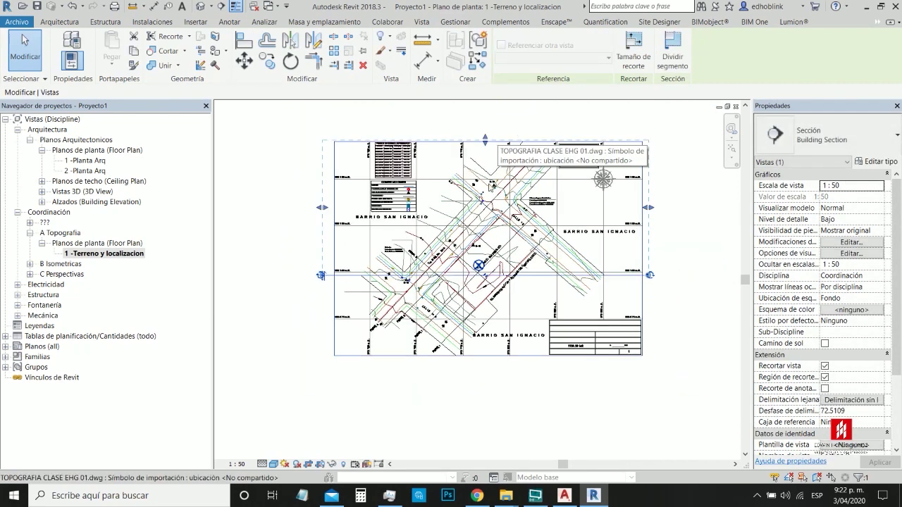
# Step: Open the view of the section drawn across the survey sheet
pyautogui.click(624, 277)
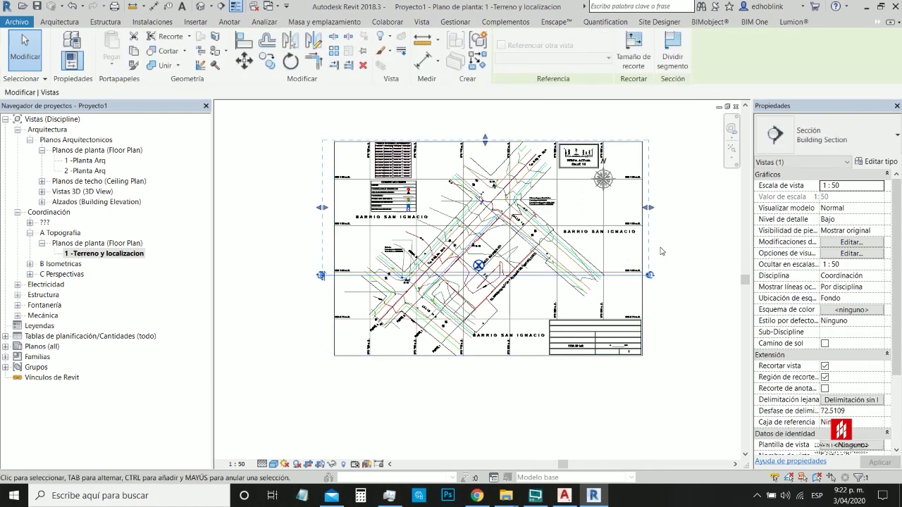
pyautogui.press('Escape')
pyautogui.rightClick(573, 276)
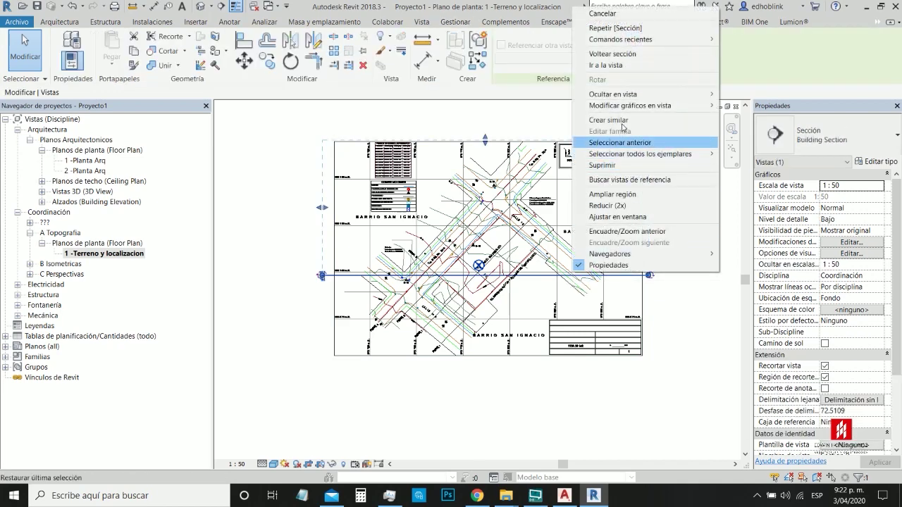
pyautogui.click(608, 65)
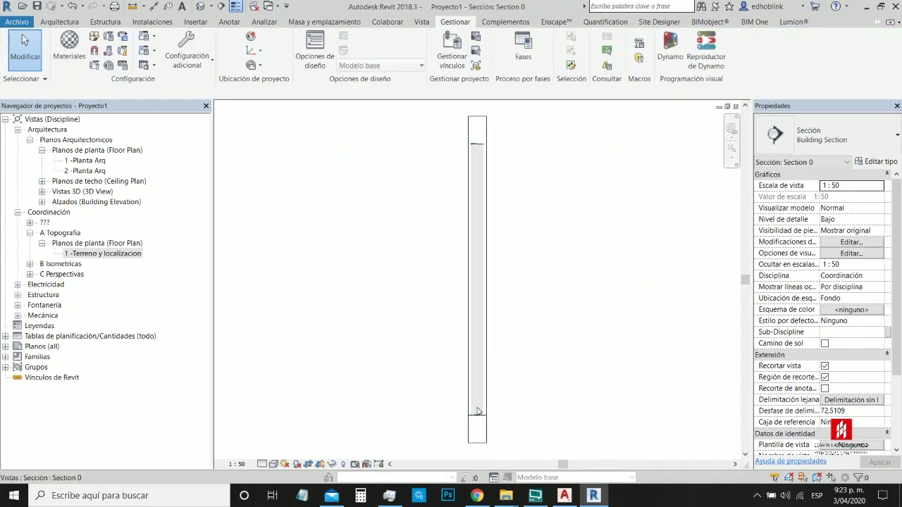
# Step: Examine the project levels at the base of the section and the topographic surface at its top
pyautogui.scroll(5, 478, 409)
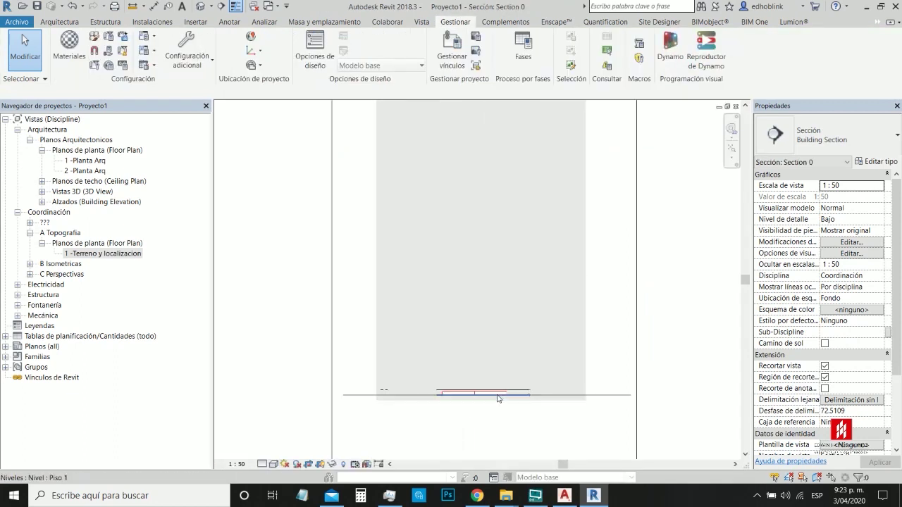
pyautogui.scroll(3, 498, 399)
pyautogui.click(555, 400)
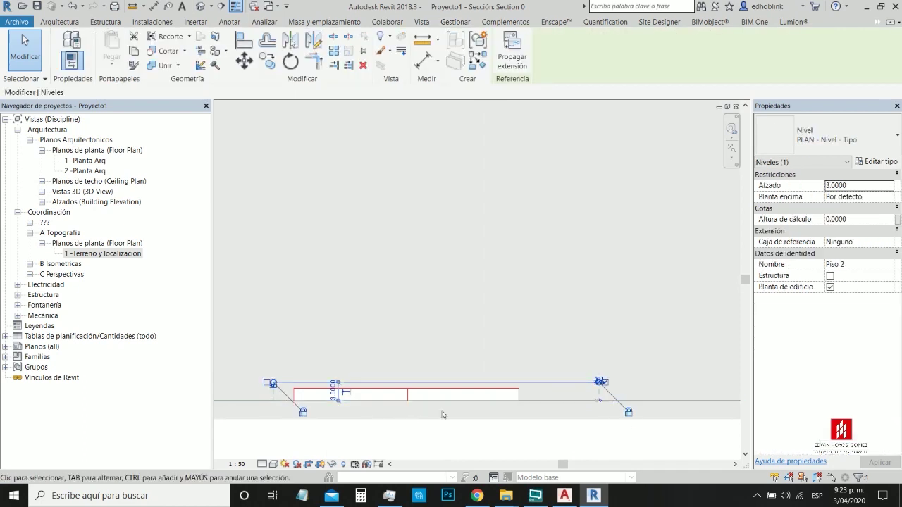
pyautogui.scroll(-6, 478, 410)
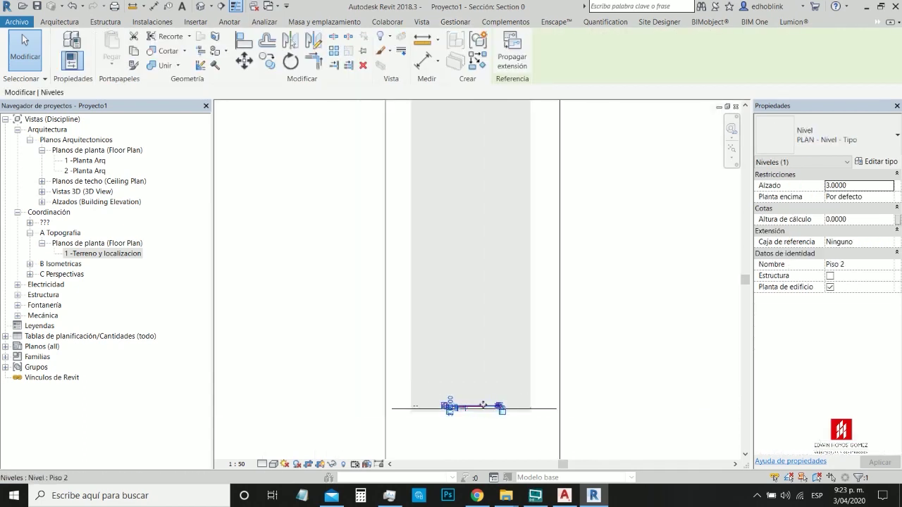
pyautogui.scroll(-5, 488, 406)
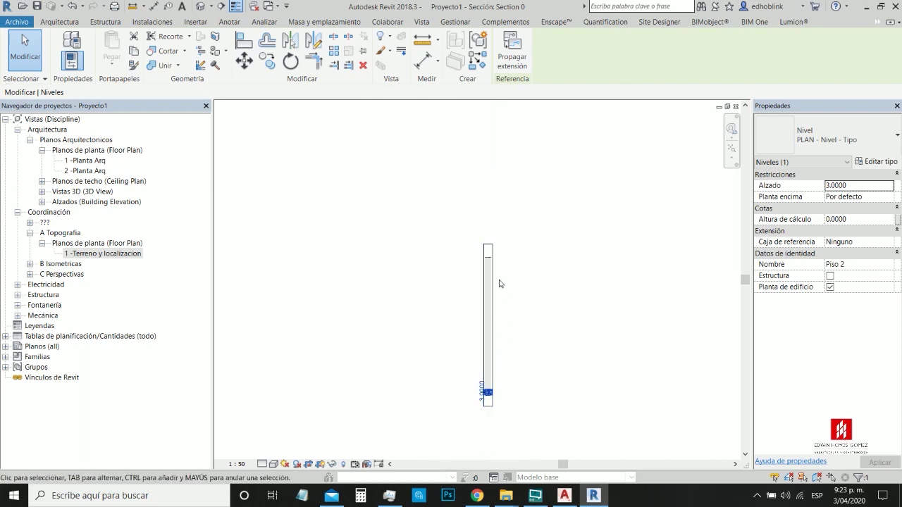
pyautogui.scroll(3, 501, 296)
pyautogui.scroll(5, 473, 222)
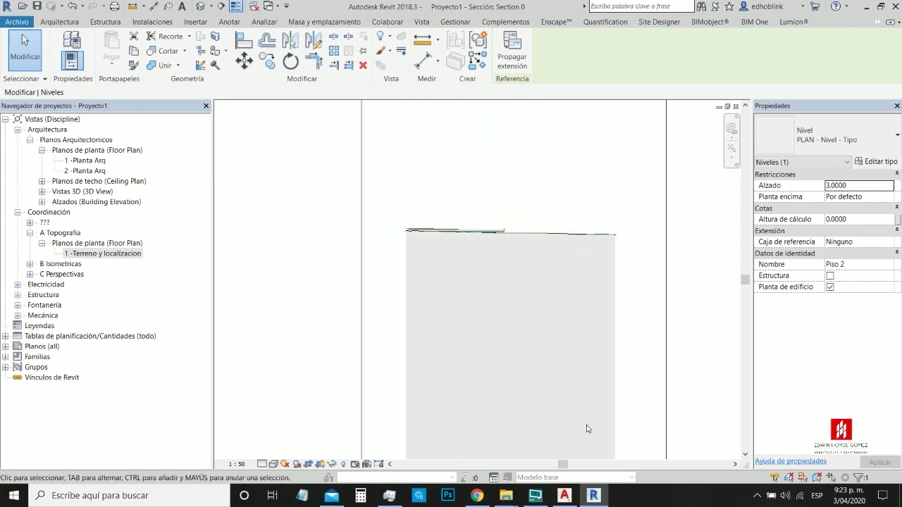
# Step: Check a contour's elevation label near PERFIL 5 in the AutoCAD drawing and return to Revit
pyautogui.click(564, 495)
pyautogui.scroll(8, 372, 220)
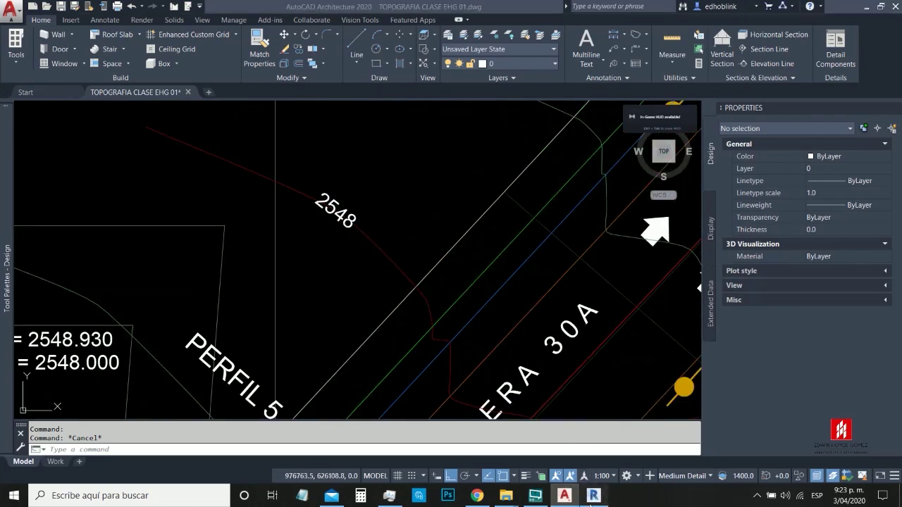
pyautogui.click(592, 498)
# Step: Compare the height of the topographic surface with the Piso 1 and Piso 2 levels in the section
pyautogui.scroll(-4, 427, 284)
pyautogui.scroll(-5, 426, 284)
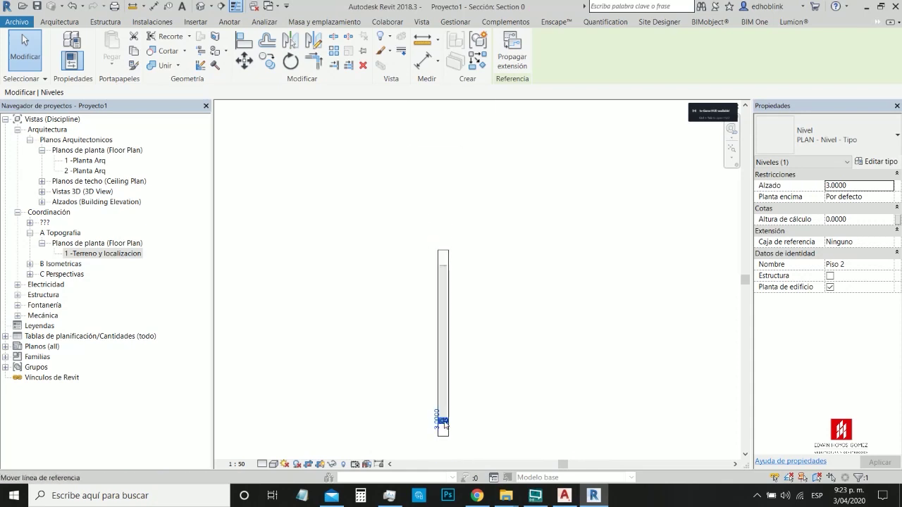
pyautogui.scroll(4, 445, 423)
pyautogui.click(499, 416)
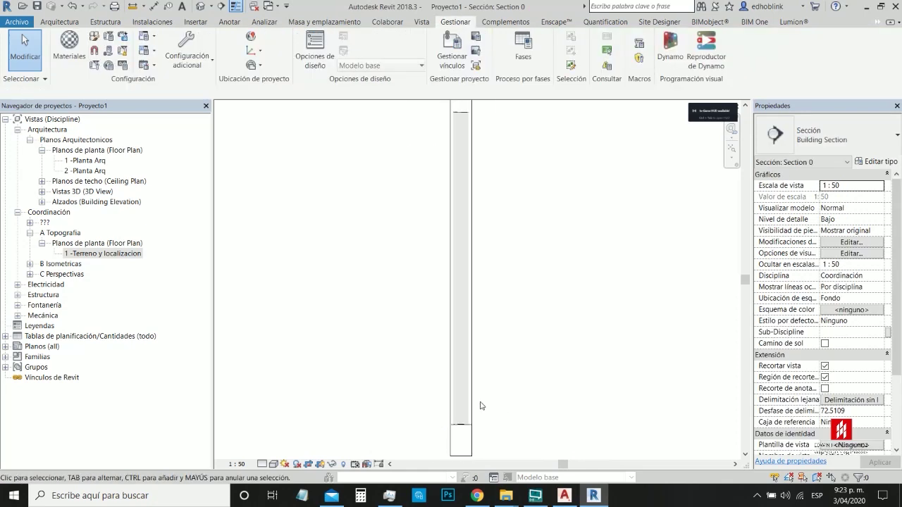
pyautogui.scroll(5, 464, 172)
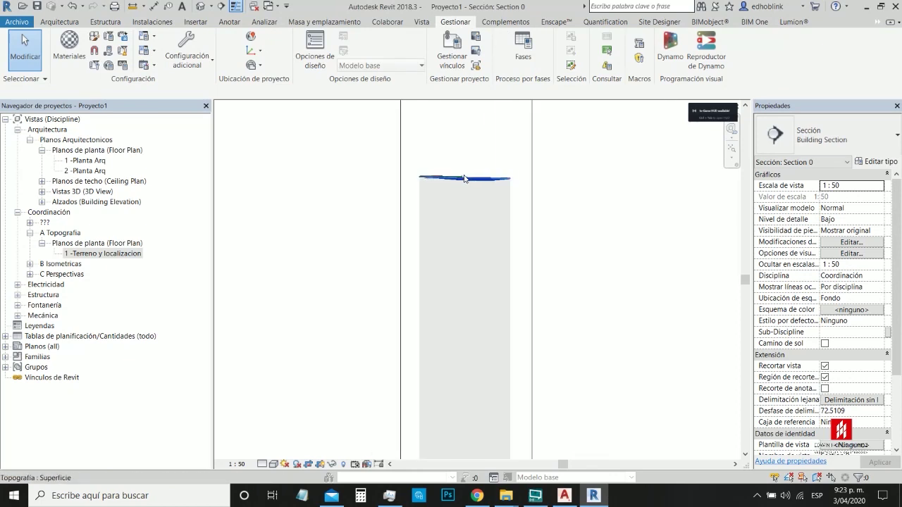
pyautogui.scroll(3, 441, 183)
pyautogui.scroll(-6, 497, 182)
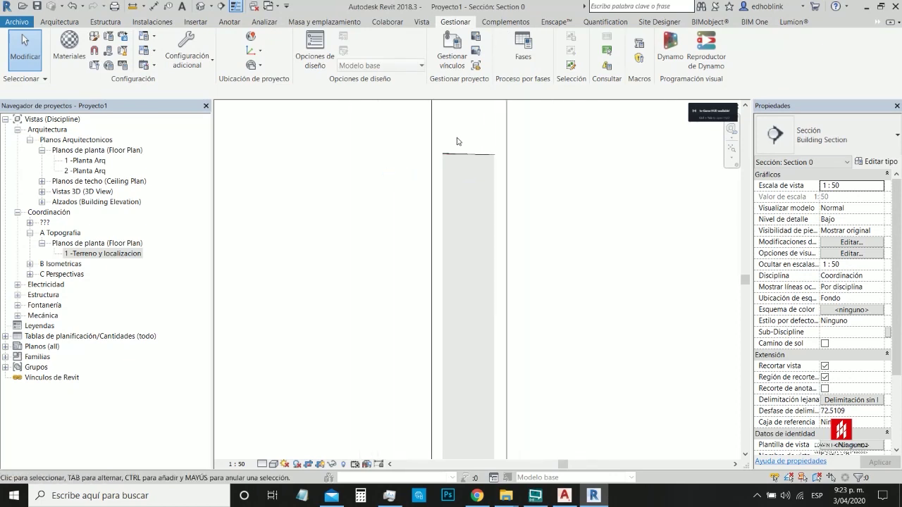
pyautogui.scroll(5, 440, 352)
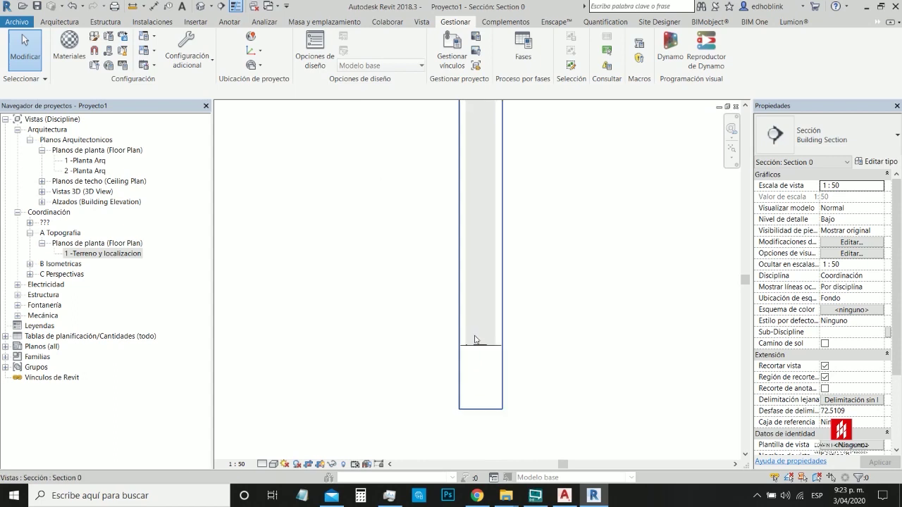
pyautogui.scroll(4, 491, 386)
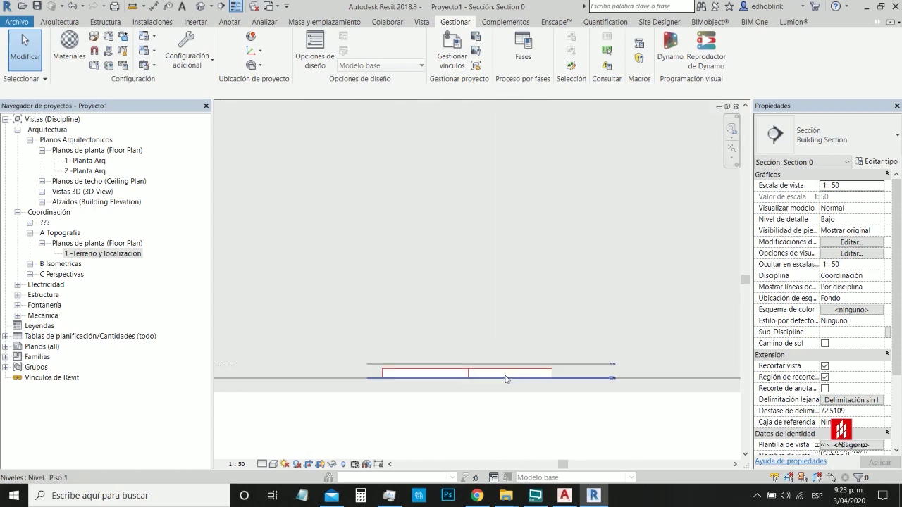
pyautogui.scroll(2, 409, 339)
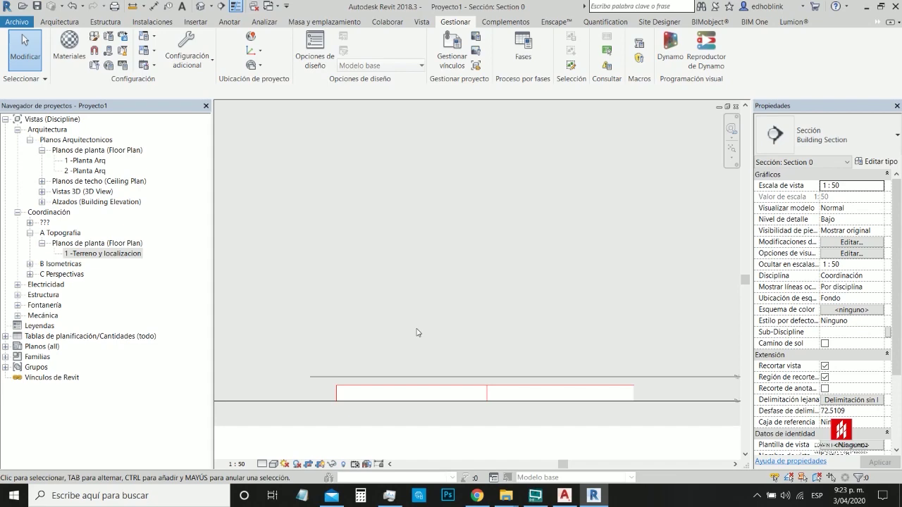
# Step: Turn on the project base point's visibility under Emplazamiento in the section view's visibility/graphics overrides
pyautogui.press('v')
pyautogui.press('g')
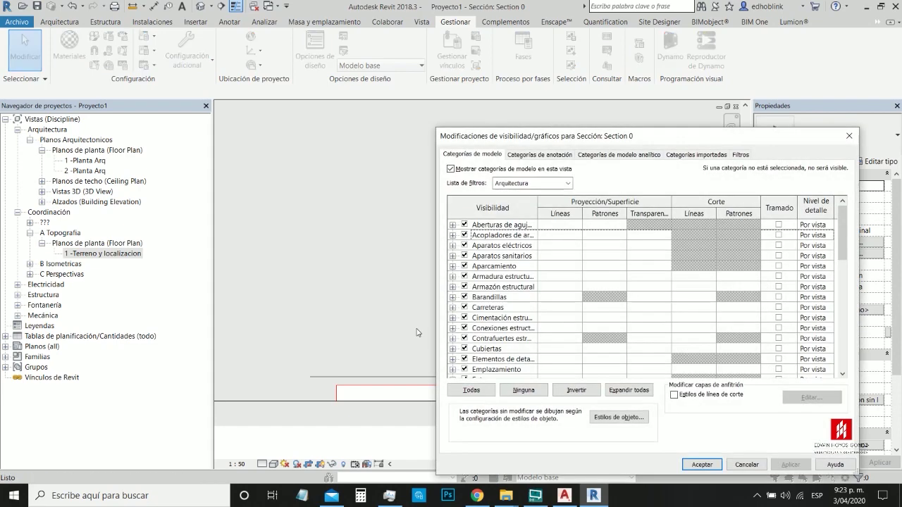
pyautogui.scroll(-1, 486, 342)
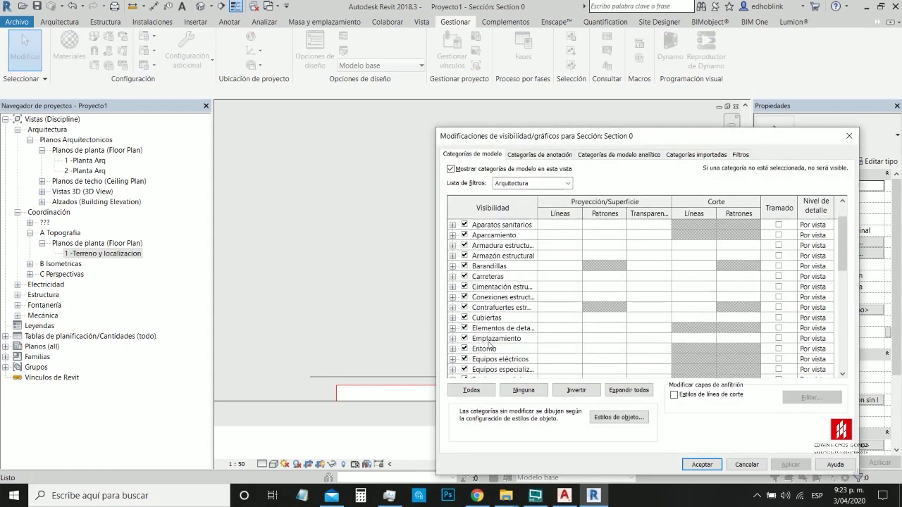
pyautogui.click(453, 339)
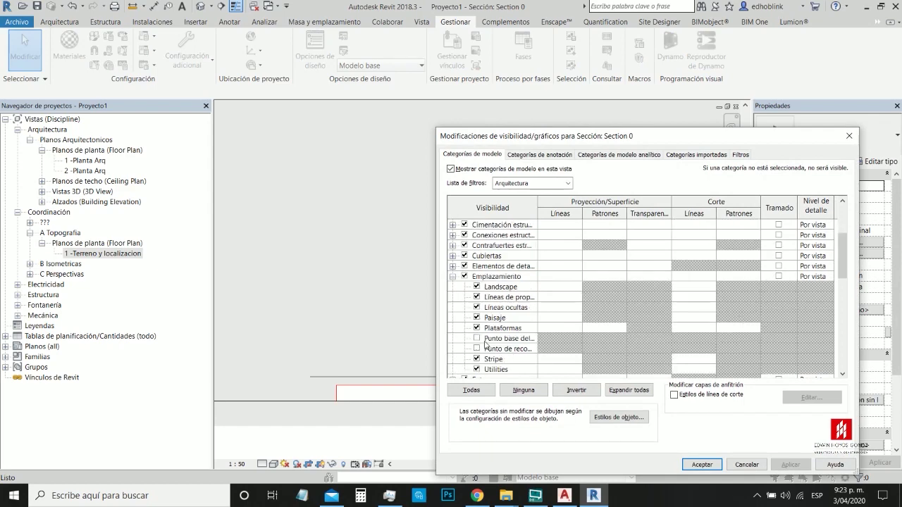
pyautogui.click(478, 339)
pyautogui.click(702, 465)
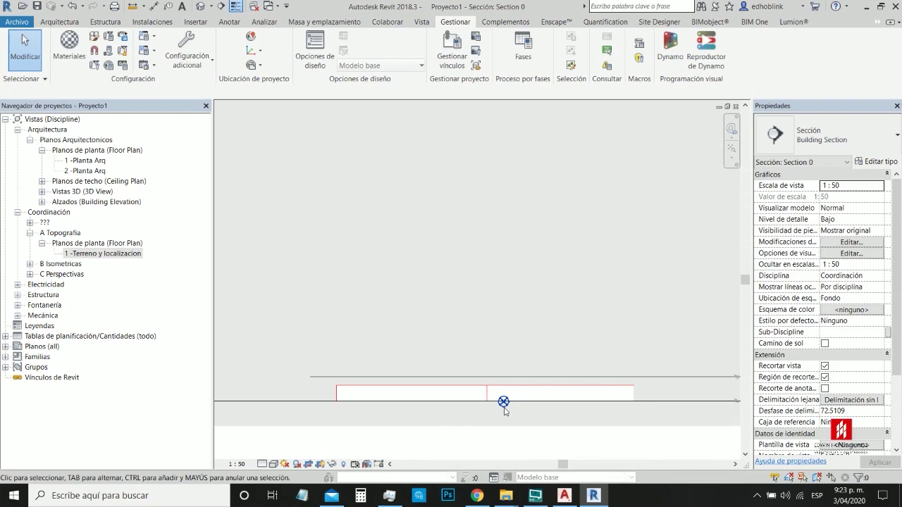
# Step: Examine the Piso 1 and Piso 2 level elevations and select the project base point to inspect its coordinates and elevation
pyautogui.scroll(-2, 492, 355)
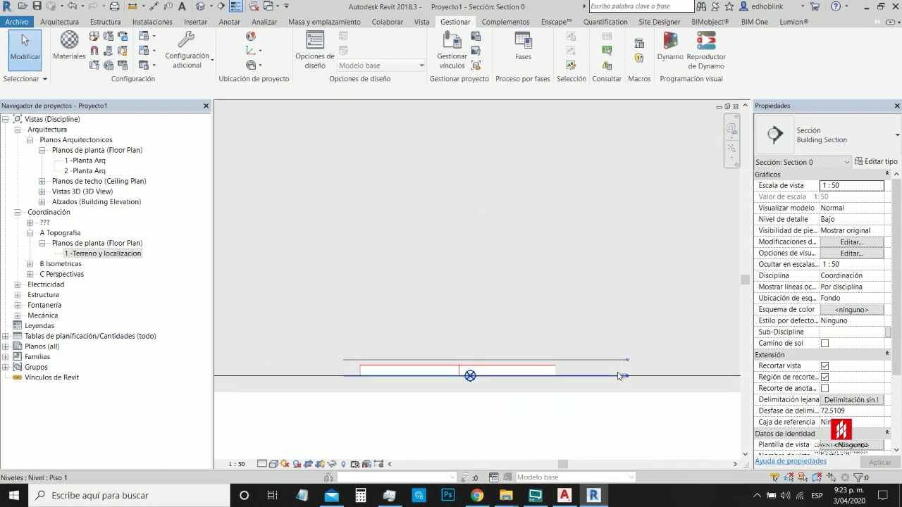
pyautogui.scroll(3, 619, 376)
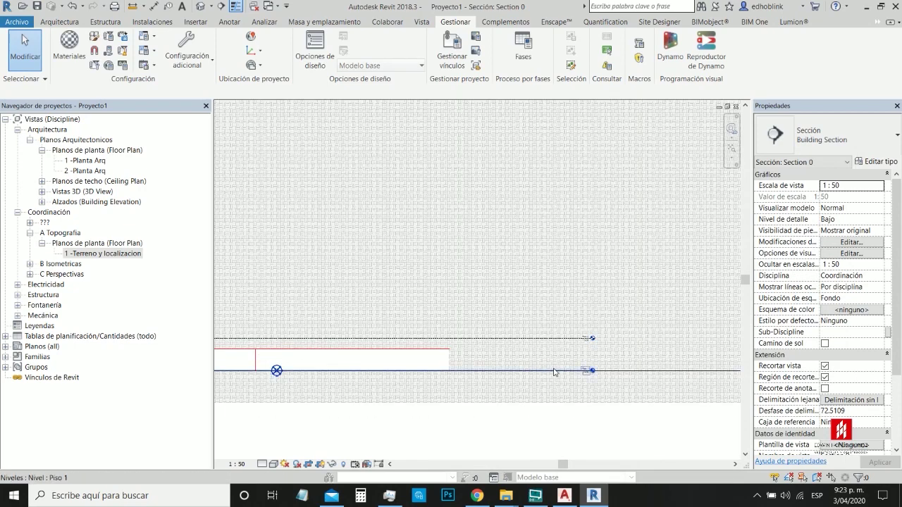
pyautogui.scroll(5, 583, 370)
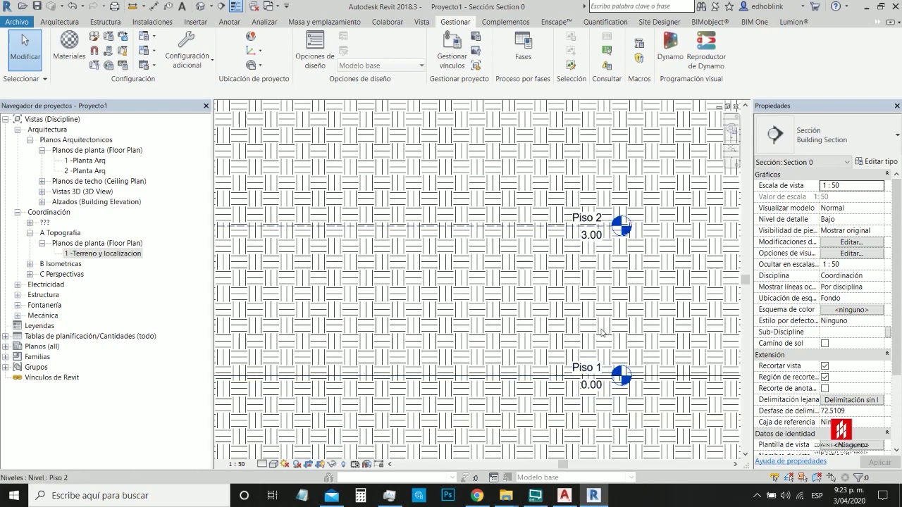
pyautogui.scroll(-5, 606, 368)
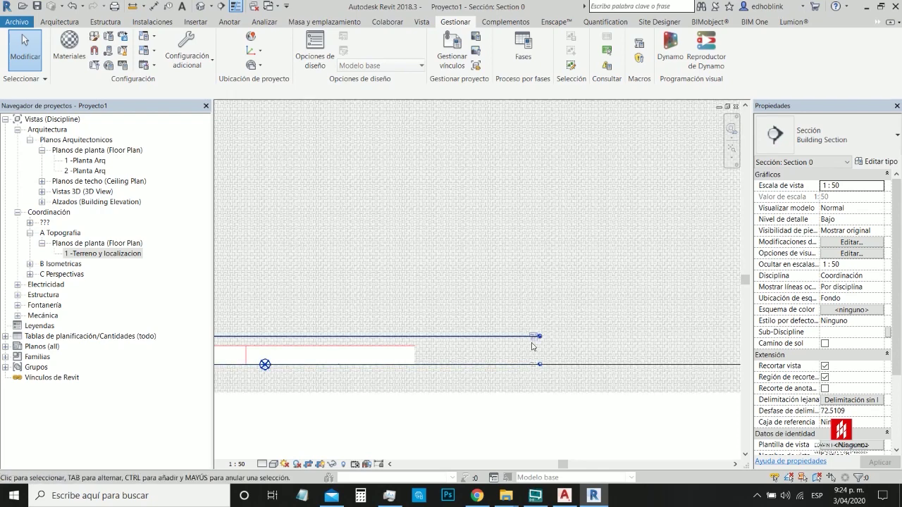
pyautogui.scroll(3, 536, 333)
pyautogui.scroll(-2, 540, 335)
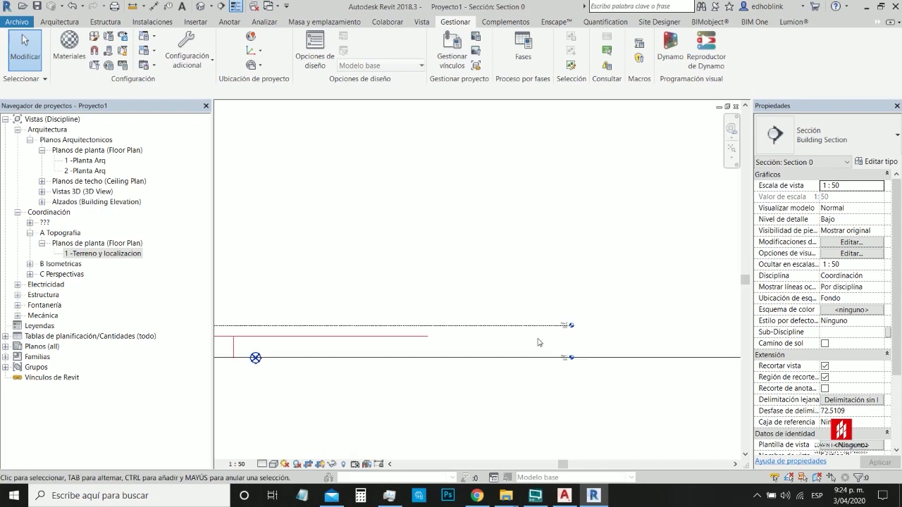
pyautogui.click(255, 360)
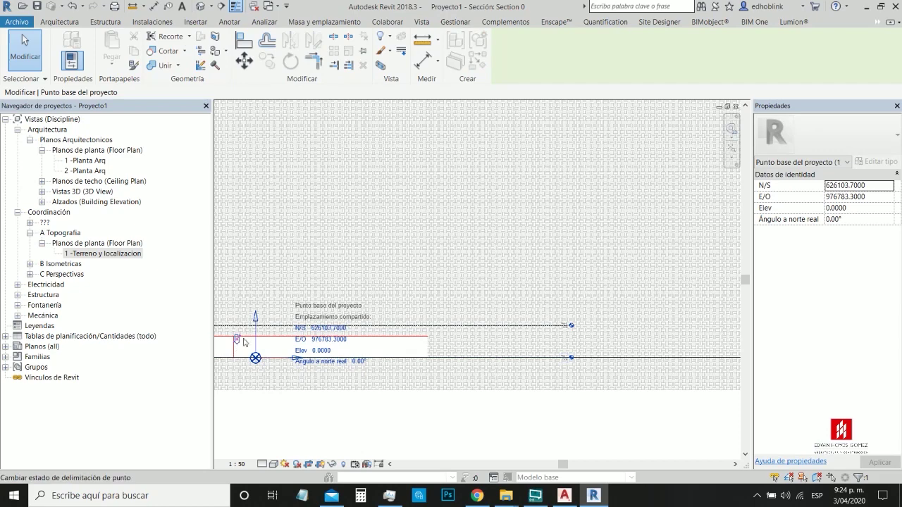
# Step: Examine the project base point and the Piso 1 and Piso 2 levels against the height of the topographic surface in the section
pyautogui.scroll(3, 543, 333)
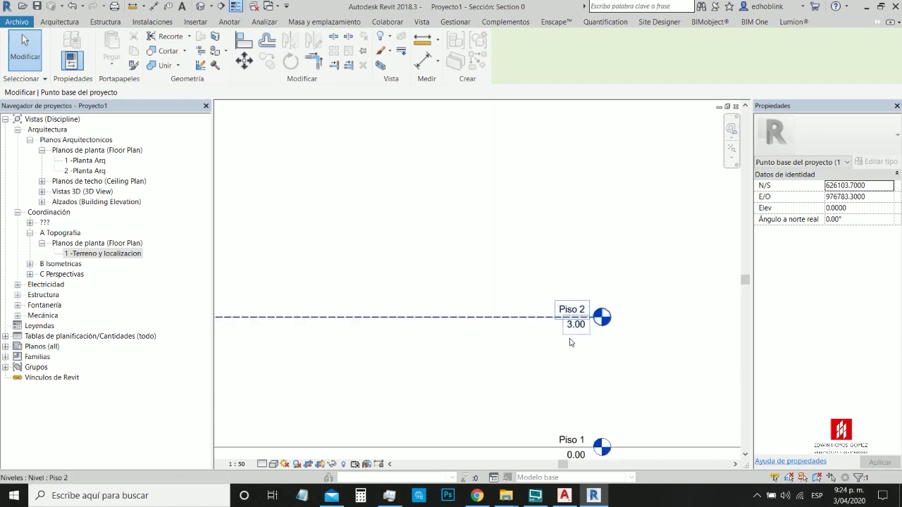
pyautogui.scroll(-3, 688, 356)
pyautogui.moveTo(334, 387); pyautogui.dragTo(516, 363, button='middle')
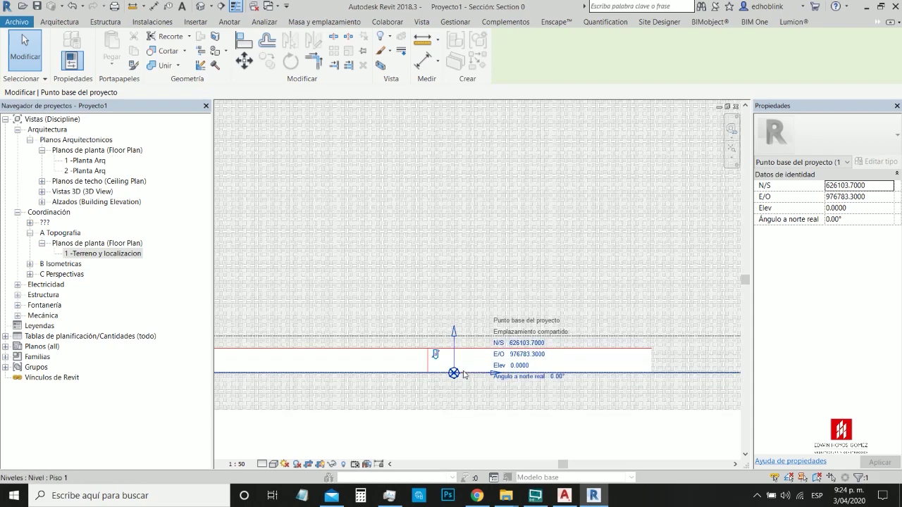
pyautogui.scroll(-1, 474, 390)
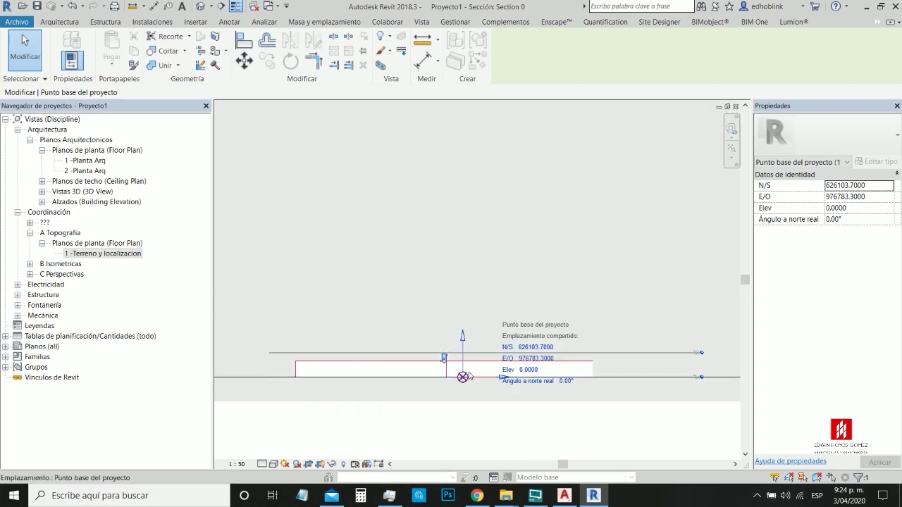
pyautogui.scroll(-1, 456, 373)
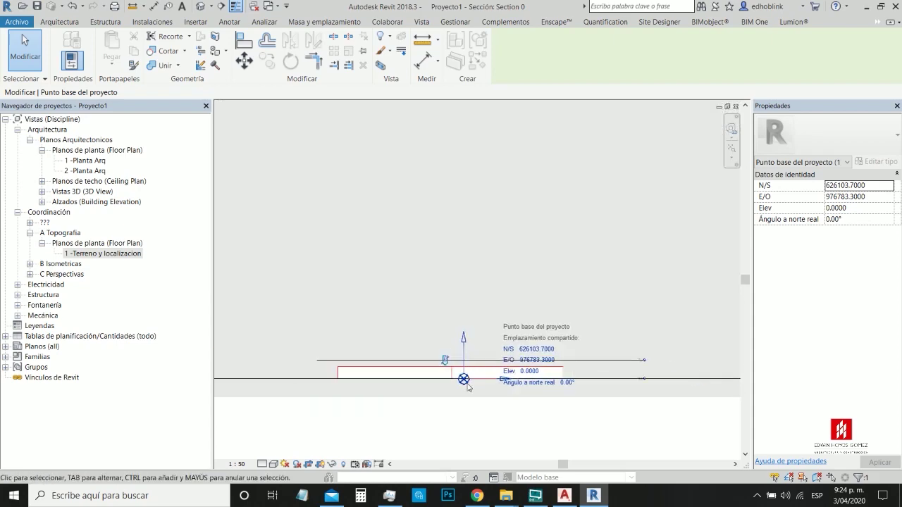
pyautogui.scroll(-5, 466, 381)
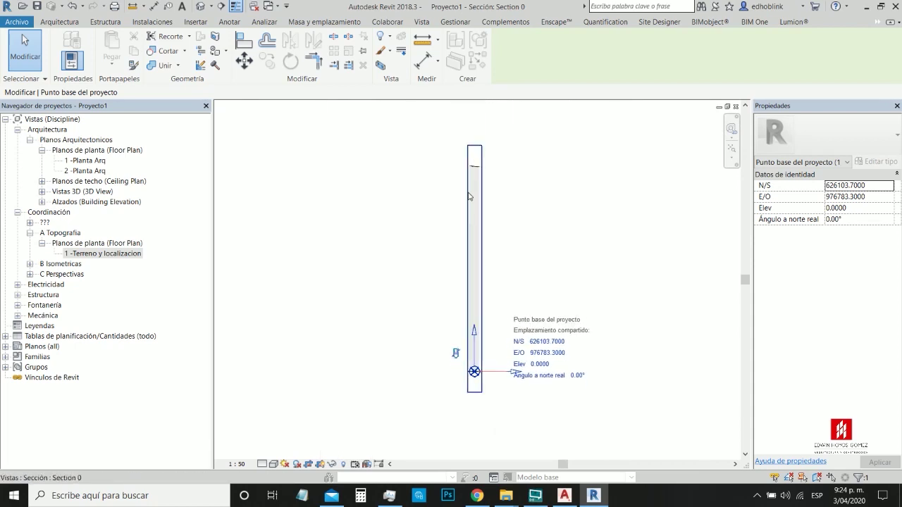
pyautogui.moveTo(452, 360); pyautogui.dragTo(479, 153, button='middle')
pyautogui.scroll(6, 478, 153)
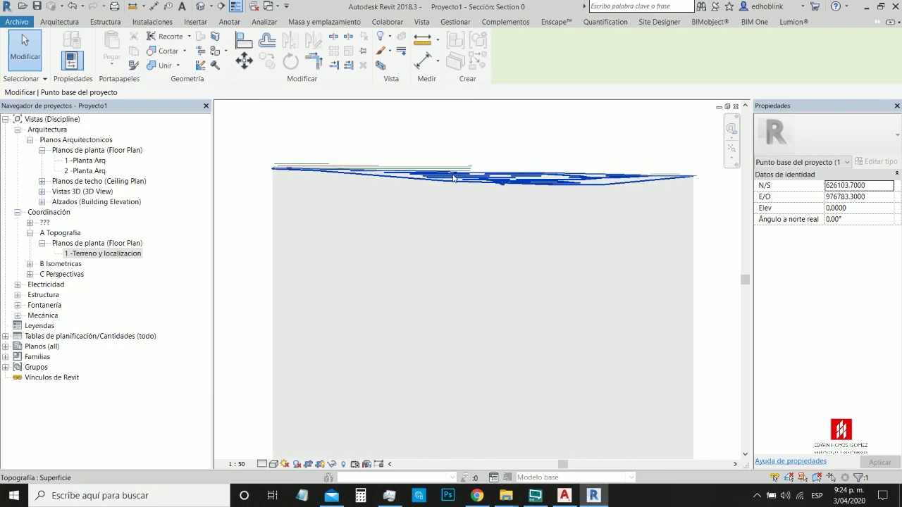
pyautogui.scroll(-3, 506, 173)
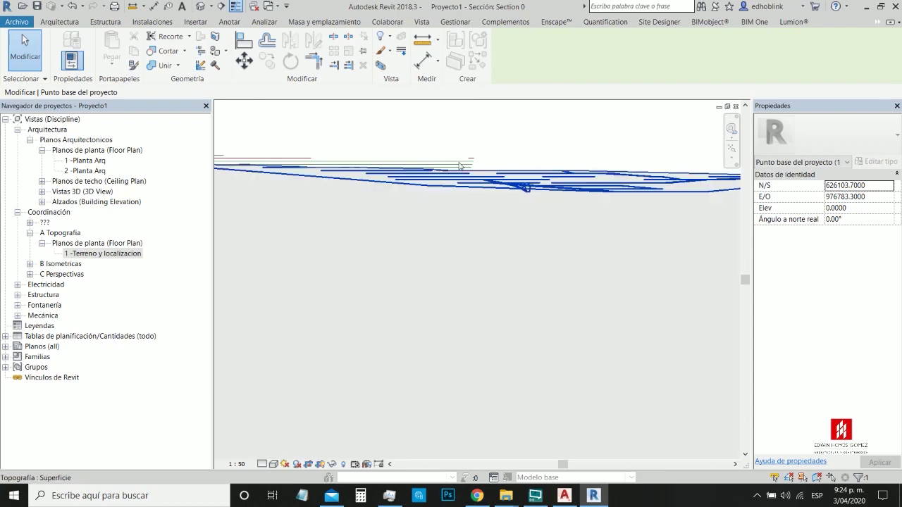
pyautogui.scroll(-8, 461, 166)
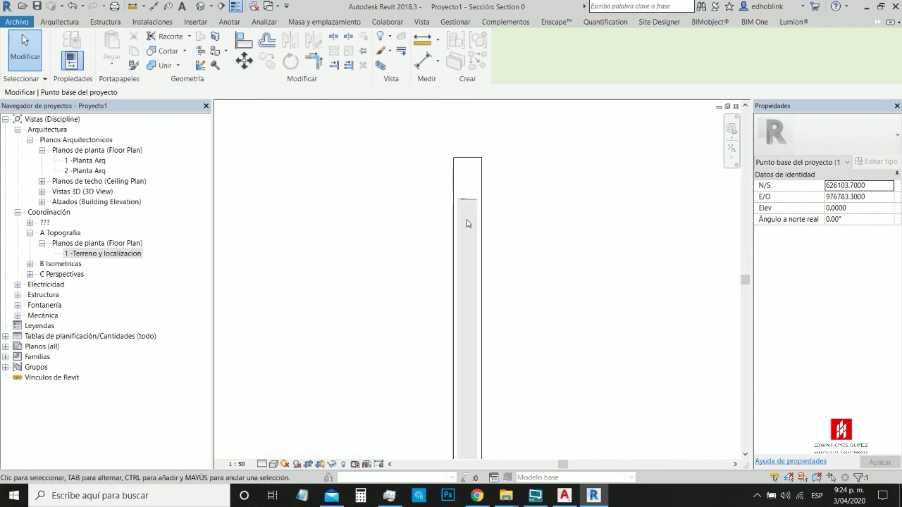
# Step: Switch to AutoCAD and copy the Center Z value of the circle in the D-13 delta symbol
pyautogui.scroll(5, 472, 386)
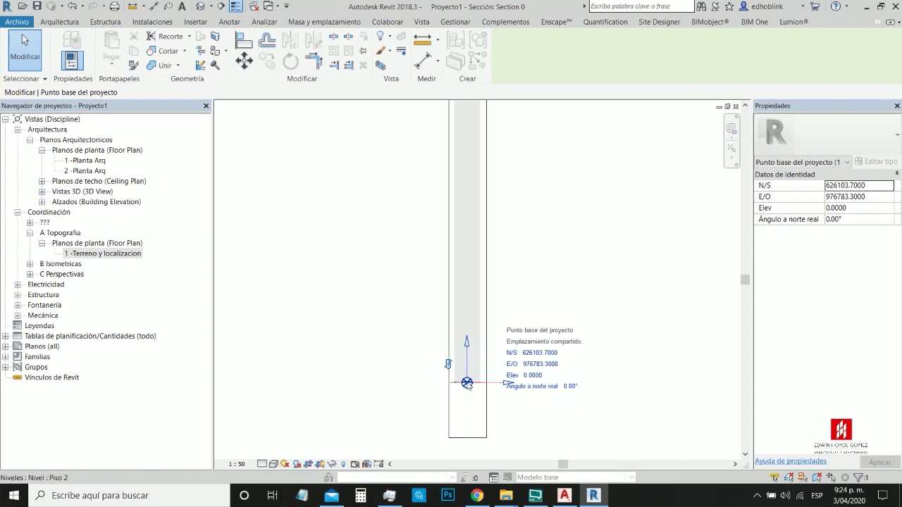
pyautogui.scroll(5, 478, 384)
pyautogui.click(565, 496)
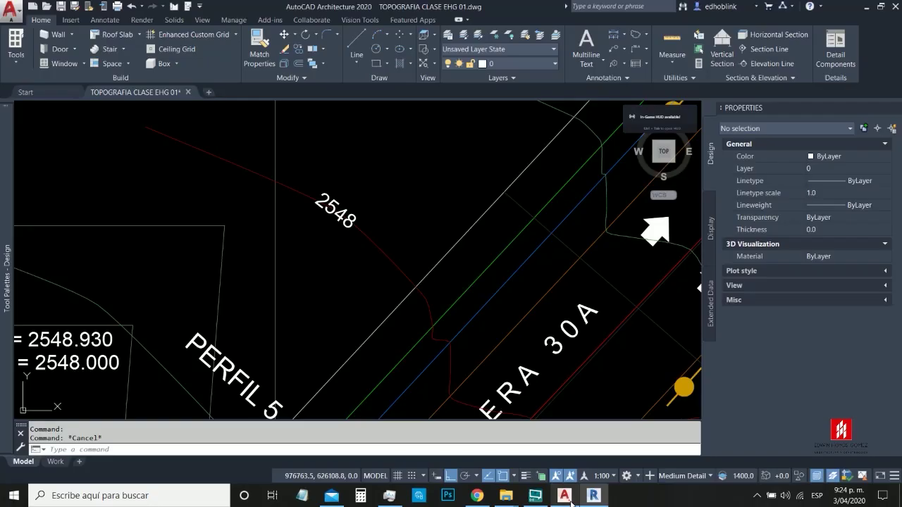
pyautogui.scroll(-3, 503, 332)
pyautogui.scroll(8, 514, 296)
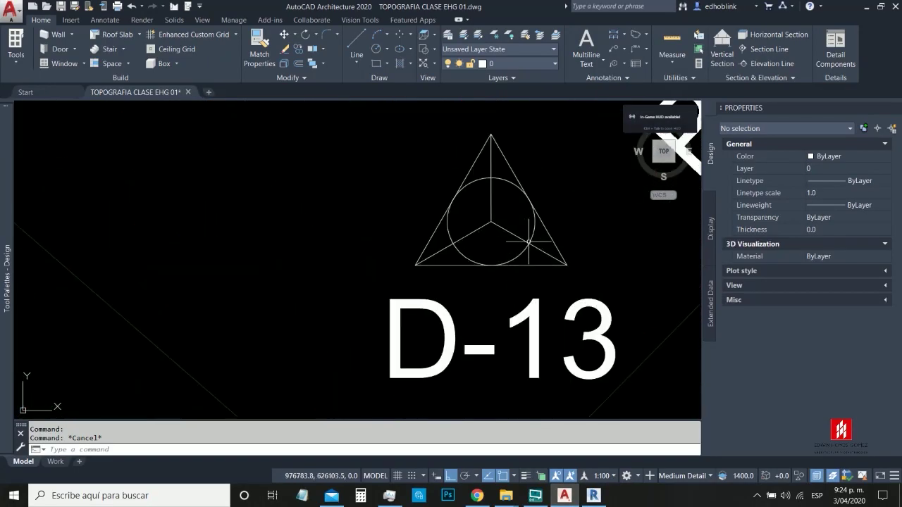
pyautogui.click(536, 228)
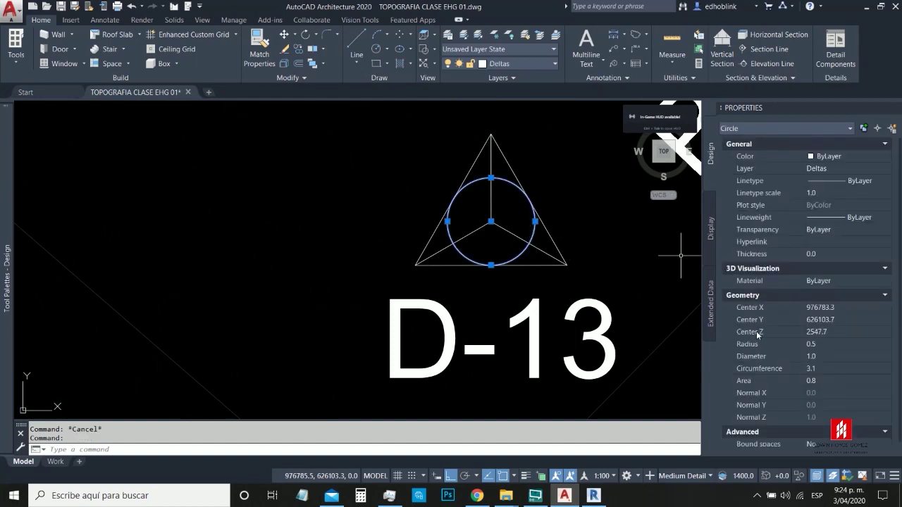
pyautogui.click(840, 333)
pyautogui.hotkey('ctrl', 'c')
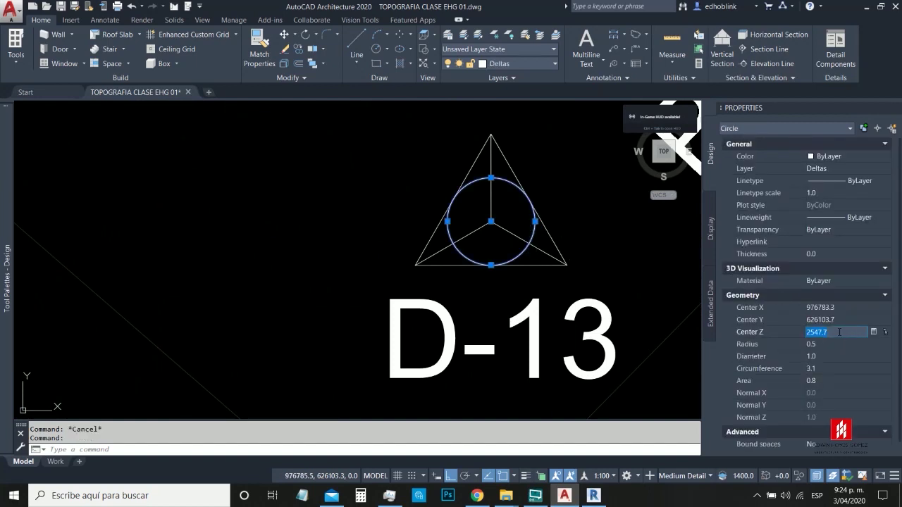
pyautogui.click(683, 247)
pyautogui.press('Escape')
pyautogui.press('Escape')
# Step: Switch back to Revit and set the project base point's elevation to 2547.7 in the section view
pyautogui.click(592, 496)
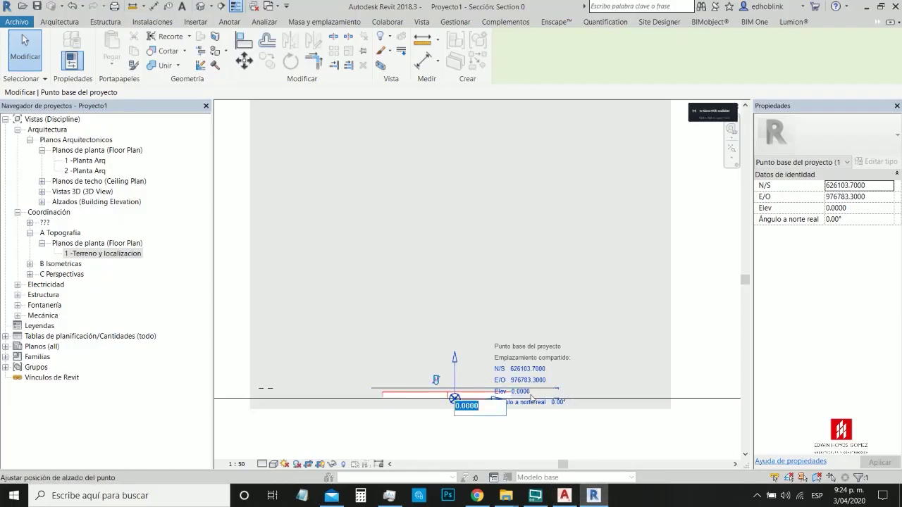
pyautogui.hotkey('ctrl', 'v')
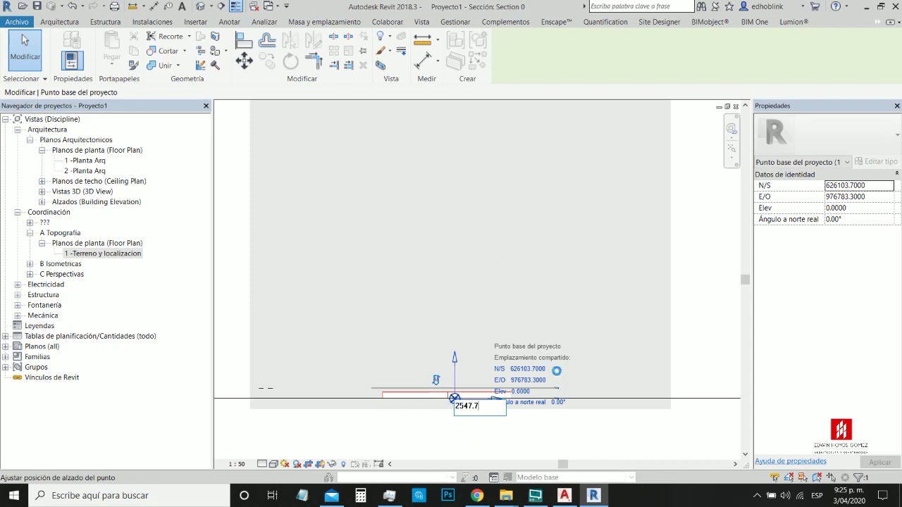
pyautogui.press('Return')
pyautogui.click(554, 401)
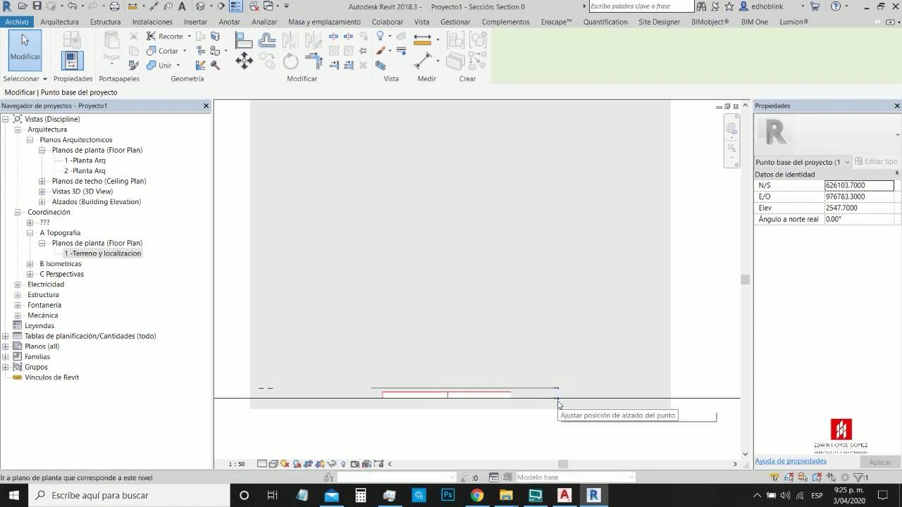
# Step: Examine the Piso 1 and Piso 2 levels and the project base point's position against the terrain in the section
pyautogui.scroll(5, 564, 401)
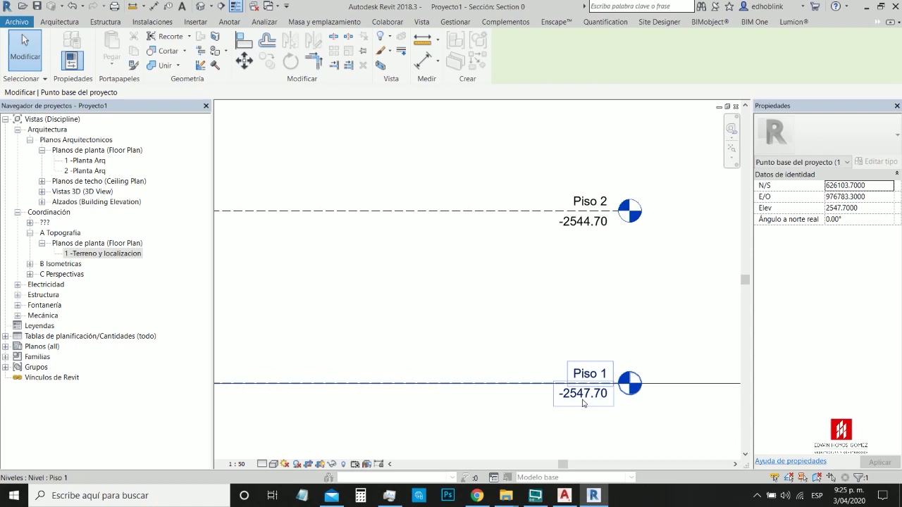
pyautogui.scroll(2, 583, 403)
pyautogui.scroll(-6, 580, 416)
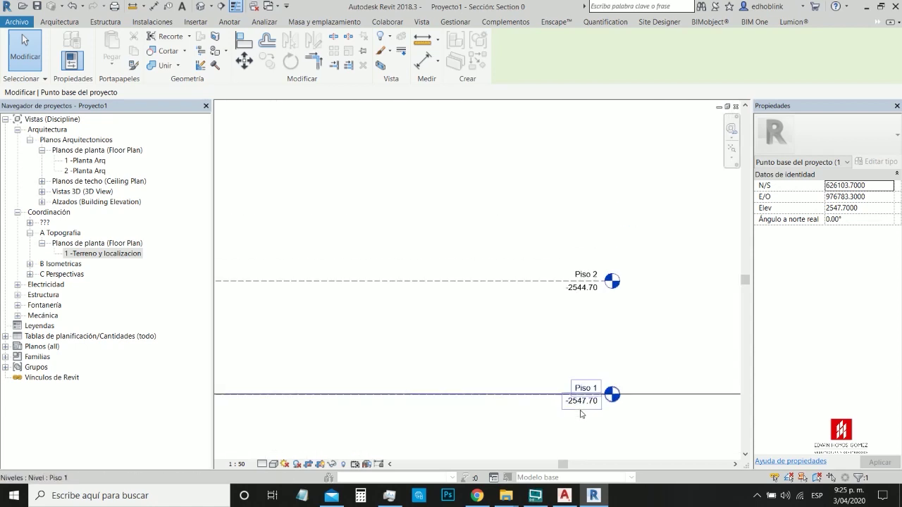
pyautogui.scroll(-5, 554, 411)
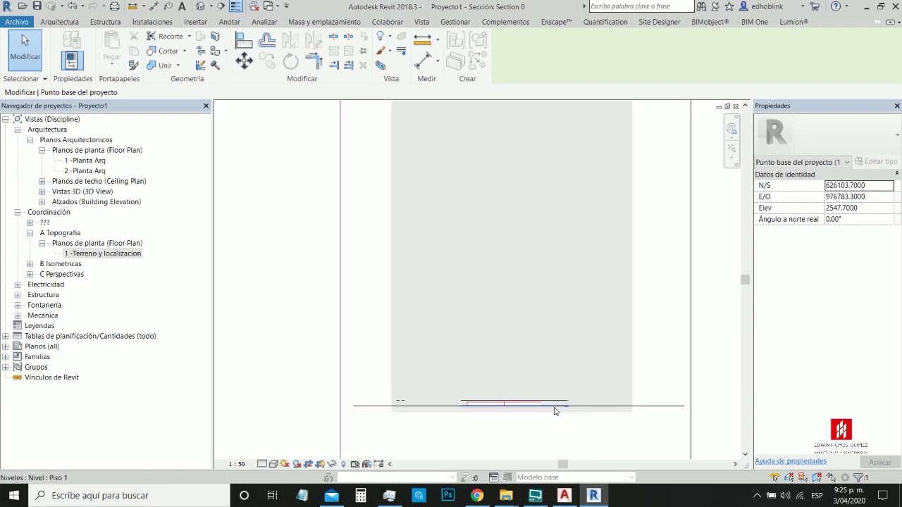
pyautogui.scroll(-3, 543, 278)
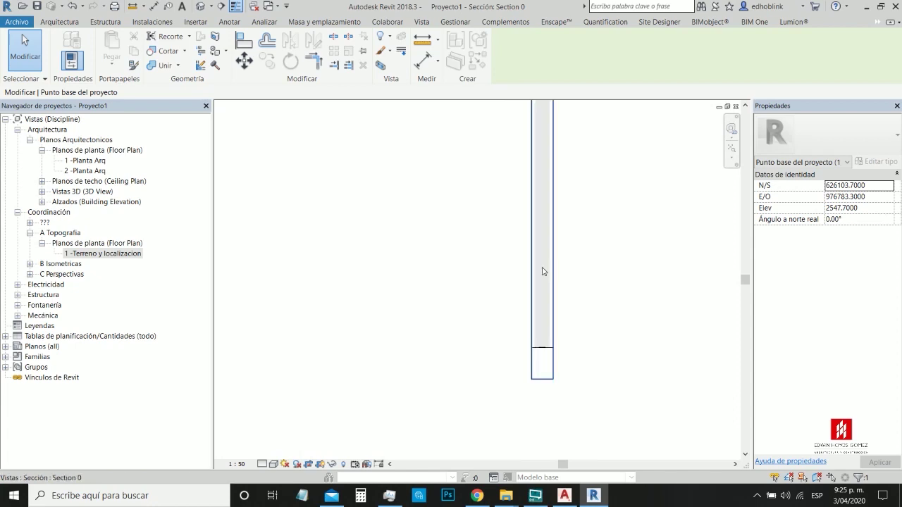
pyautogui.scroll(5, 546, 196)
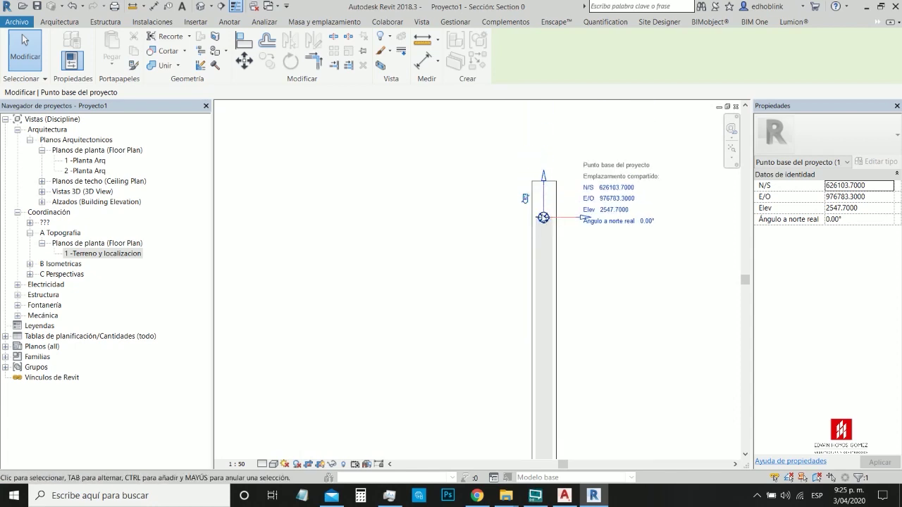
pyautogui.scroll(5, 577, 214)
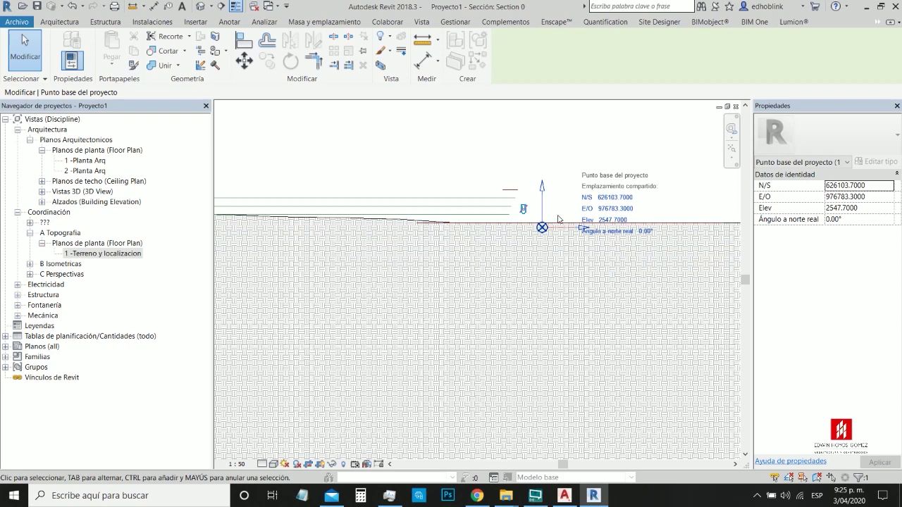
pyautogui.scroll(-4, 494, 176)
pyautogui.scroll(-6, 480, 167)
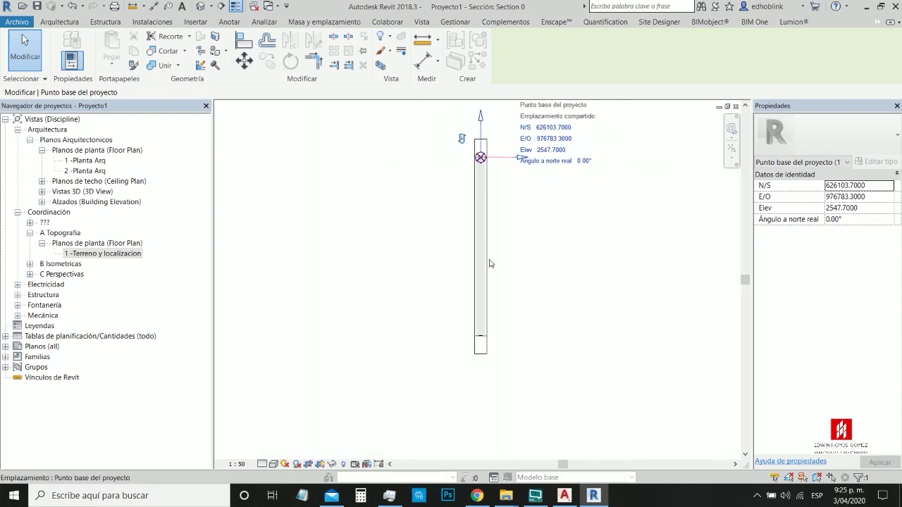
# Step: Set the elevation of level Piso 1 to 0
pyautogui.scroll(6, 474, 321)
pyautogui.scroll(5, 476, 326)
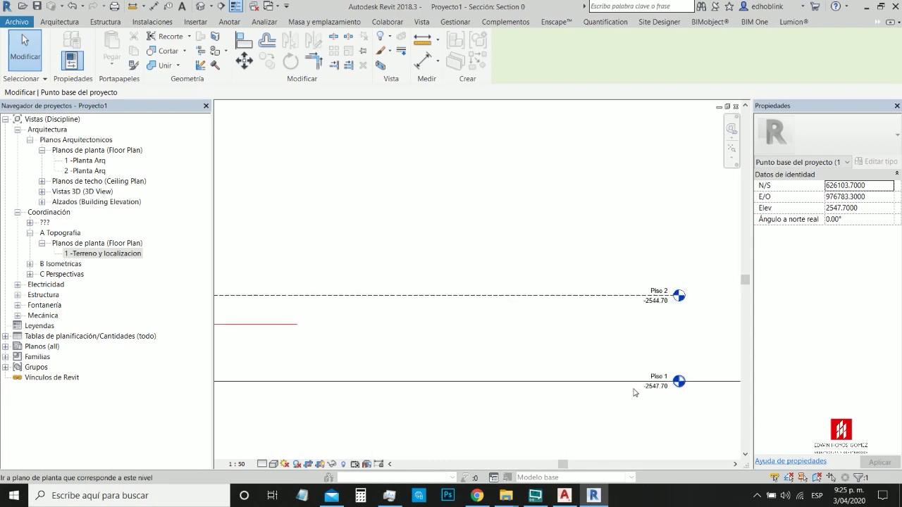
pyautogui.scroll(2, 640, 393)
pyautogui.click(671, 392)
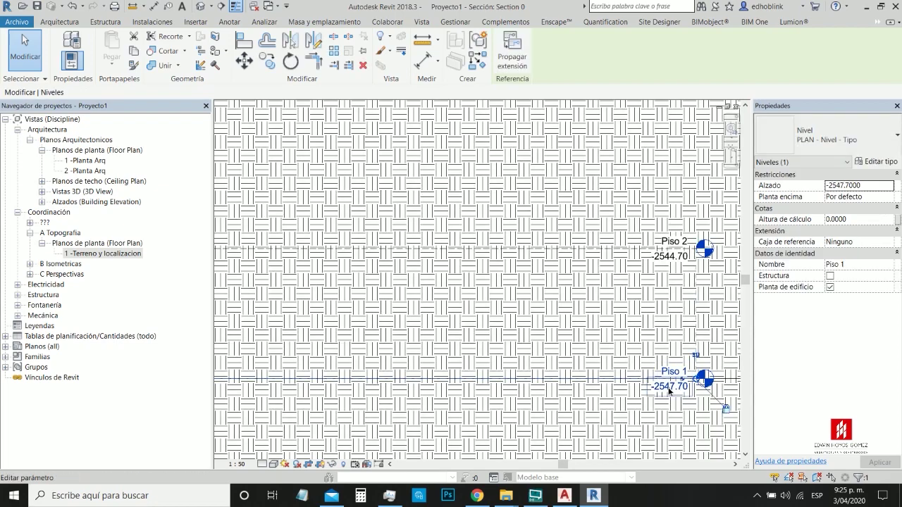
pyautogui.click(670, 389)
pyautogui.press('Return')
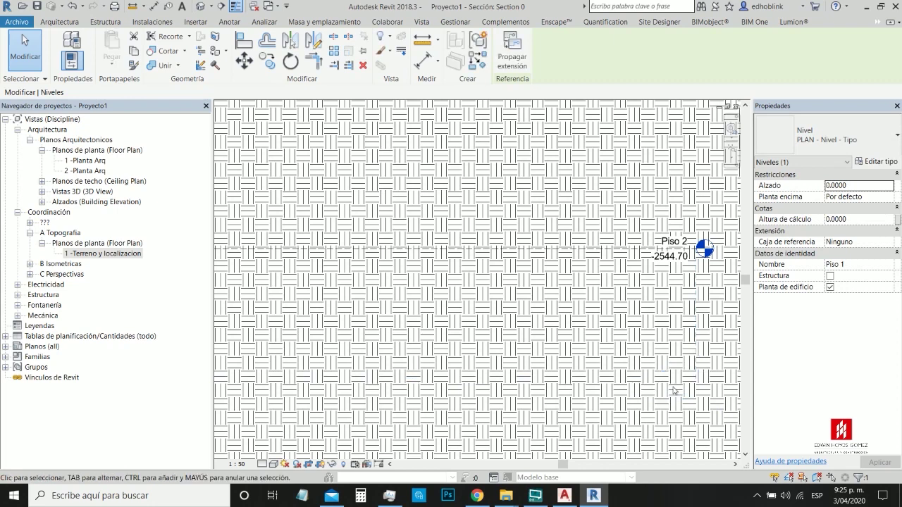
# Step: Set the elevation of level Piso 2 to 3 and clear the selection
pyautogui.click(643, 260)
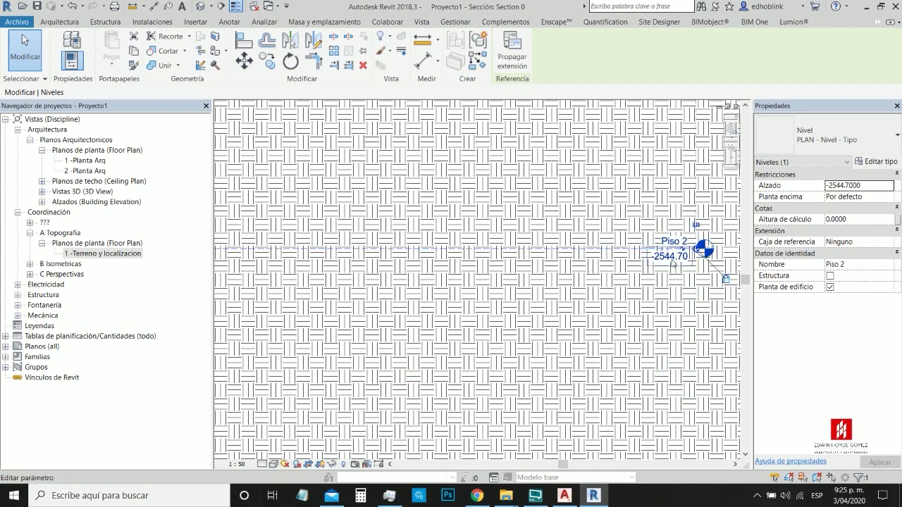
pyautogui.click(671, 257)
pyautogui.write('3')
pyautogui.press('Return')
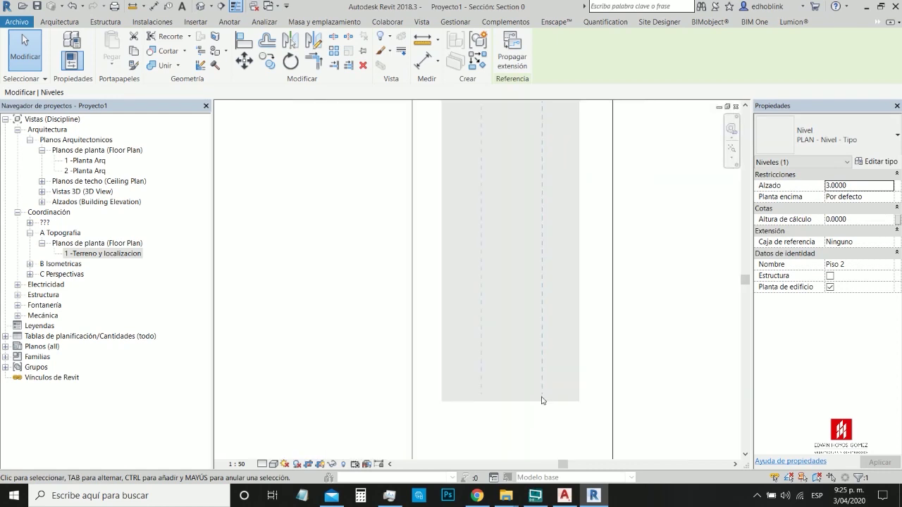
pyautogui.scroll(-3, 542, 400)
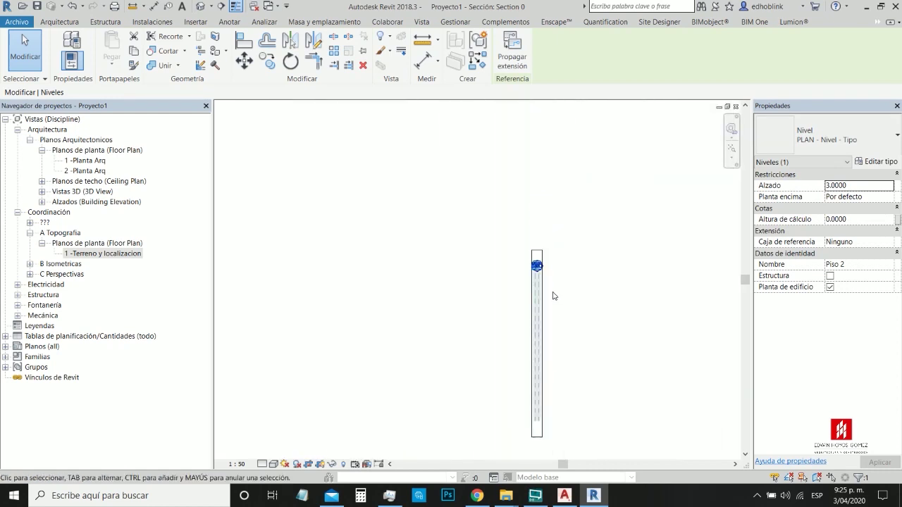
pyautogui.scroll(6, 544, 266)
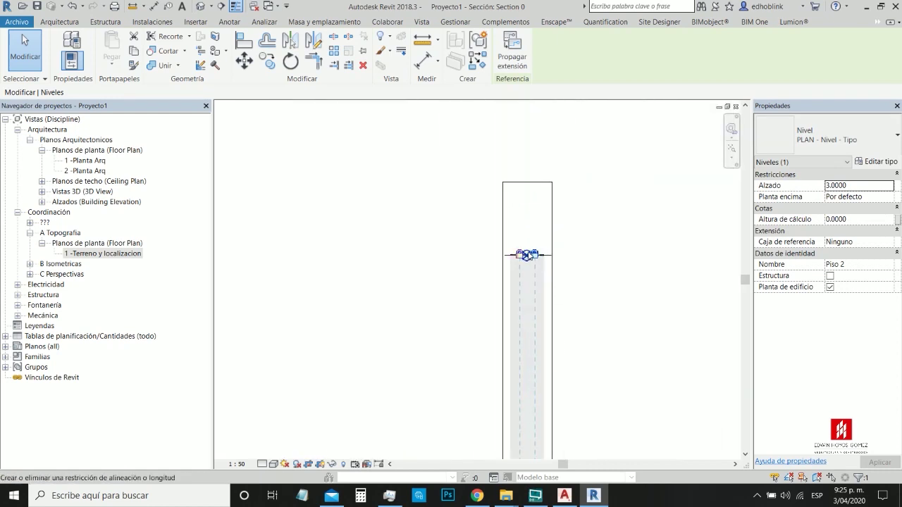
pyautogui.click(567, 247)
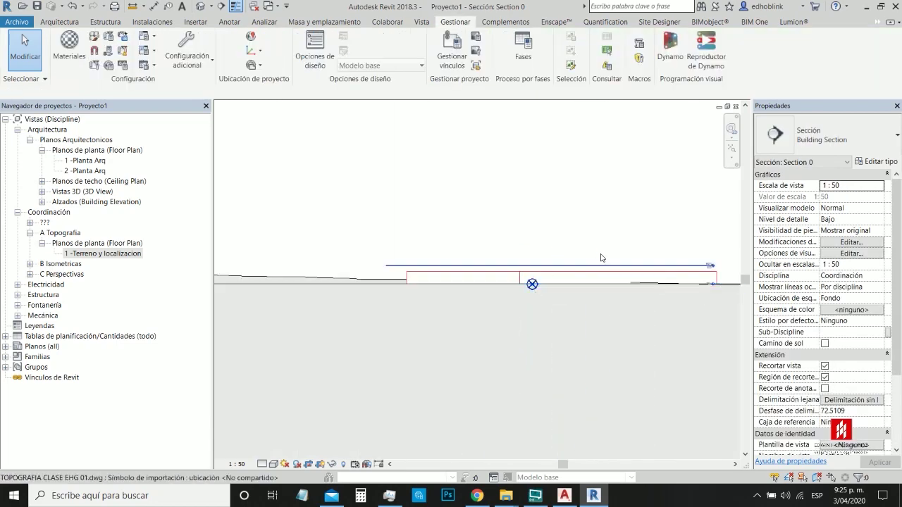
# Step: Examine how the project base point, level Piso 1 and the terrain surface line up in the section
pyautogui.scroll(5, 465, 282)
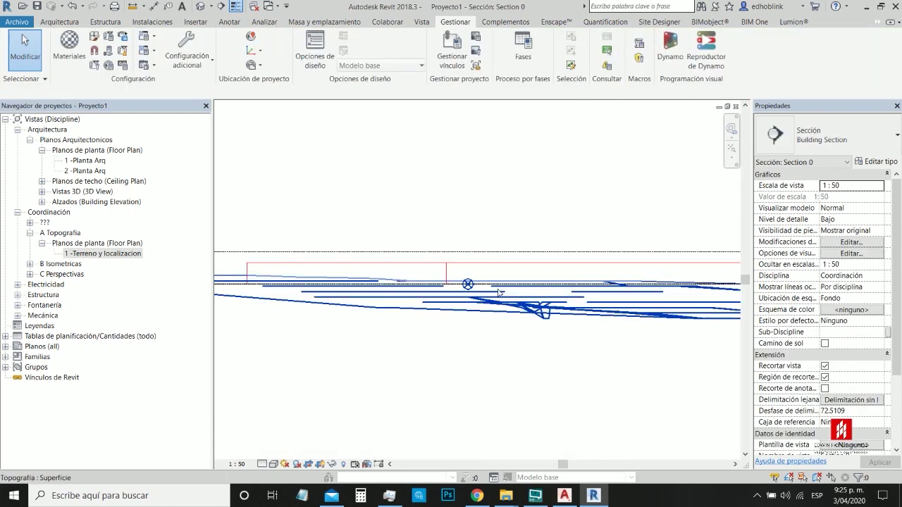
pyautogui.scroll(5, 455, 283)
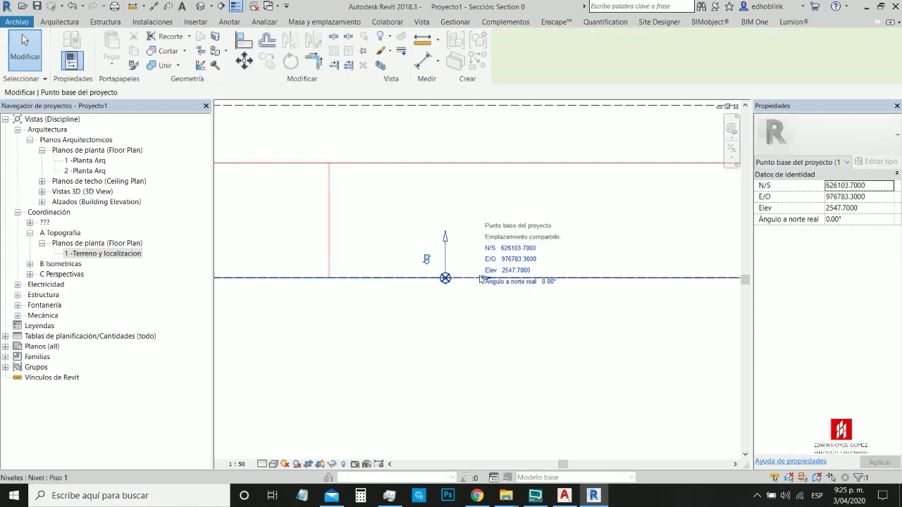
pyautogui.scroll(-5, 520, 272)
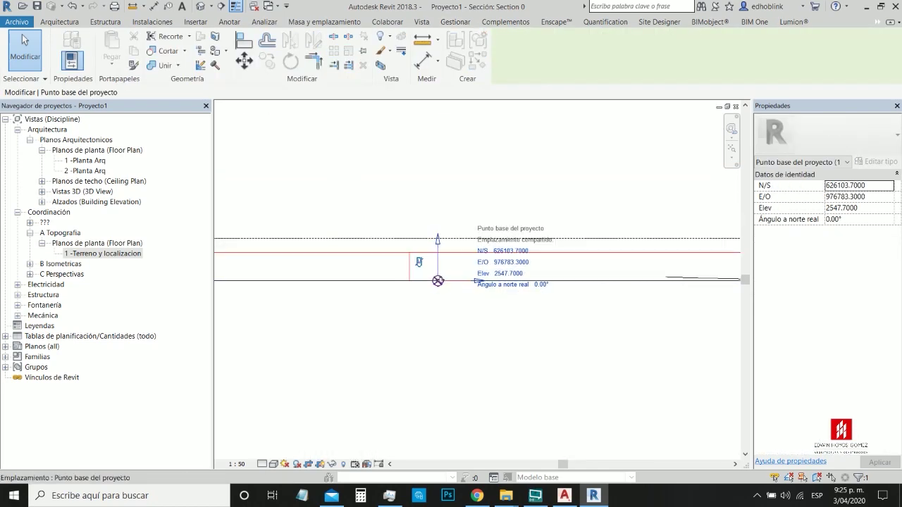
pyautogui.scroll(6, 669, 289)
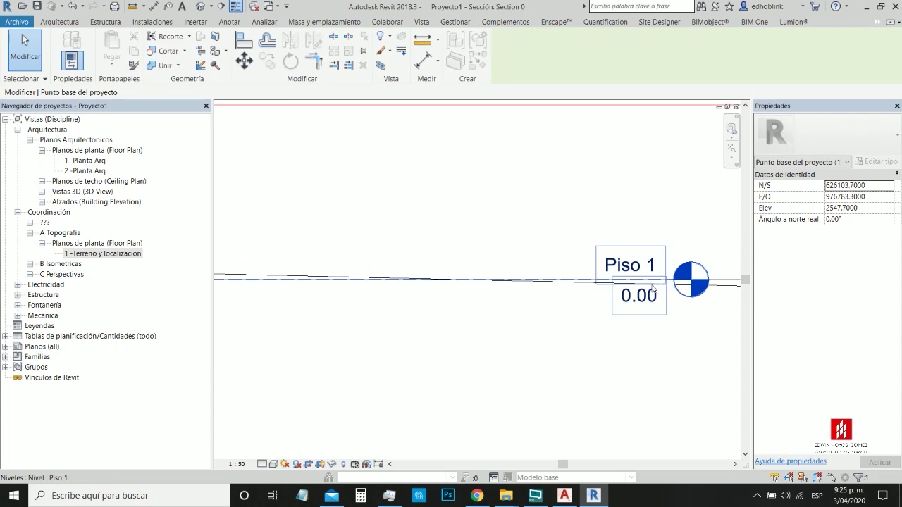
pyautogui.scroll(-5, 642, 311)
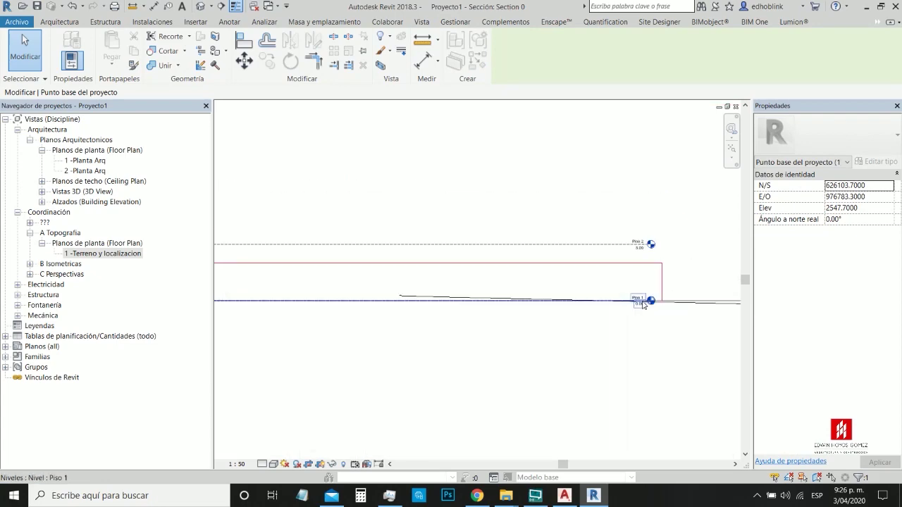
pyautogui.scroll(6, 649, 279)
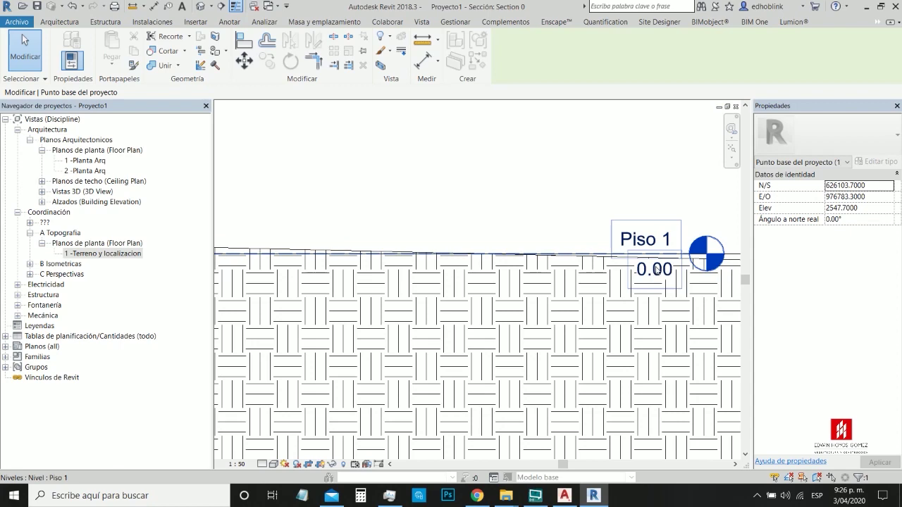
pyautogui.scroll(-8, 656, 270)
pyautogui.scroll(1, 423, 264)
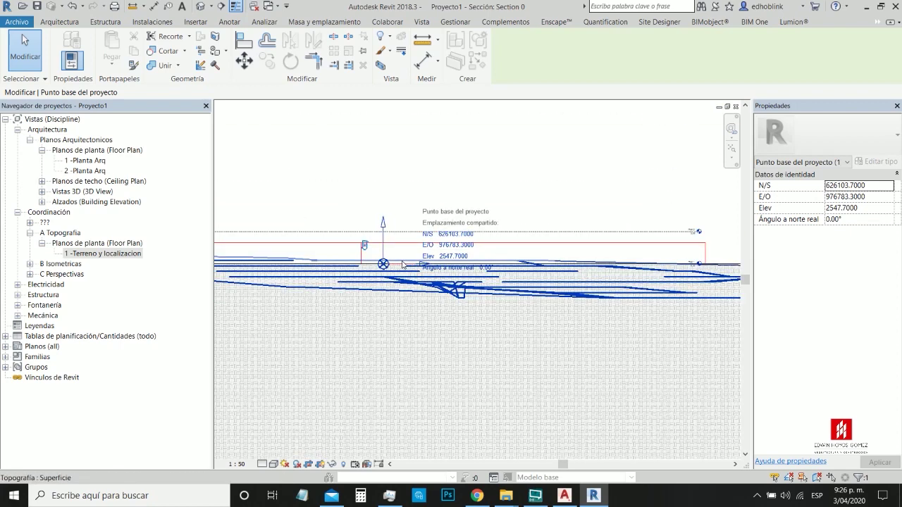
pyautogui.scroll(2, 454, 264)
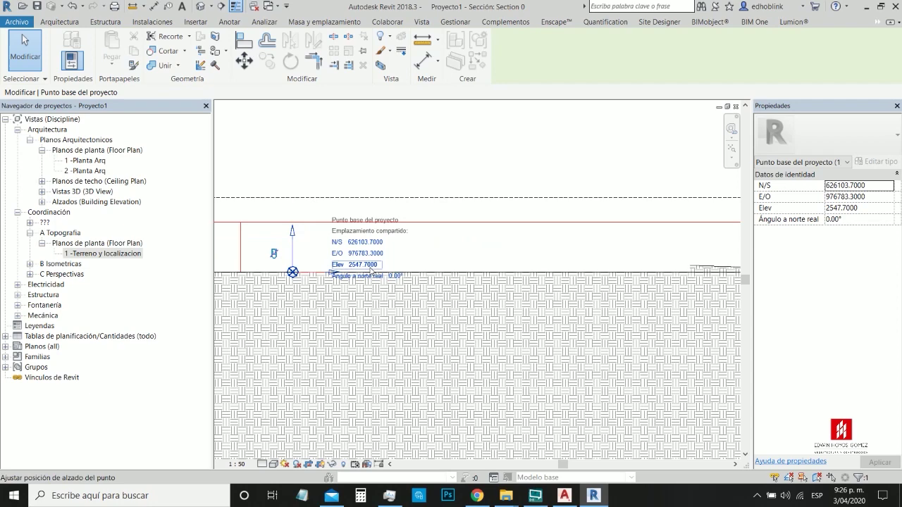
pyautogui.moveTo(372, 269); pyautogui.dragTo(467, 261, button='middle')
pyautogui.click(497, 237)
# Step: Shorten the section's crop region by raising its lower edge to just below level Piso 1
pyautogui.scroll(-4, 490, 222)
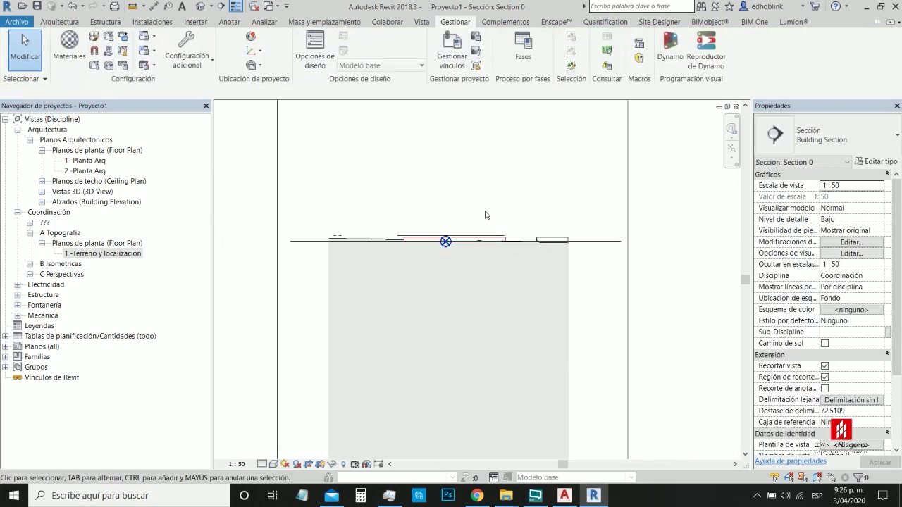
pyautogui.scroll(-3, 485, 215)
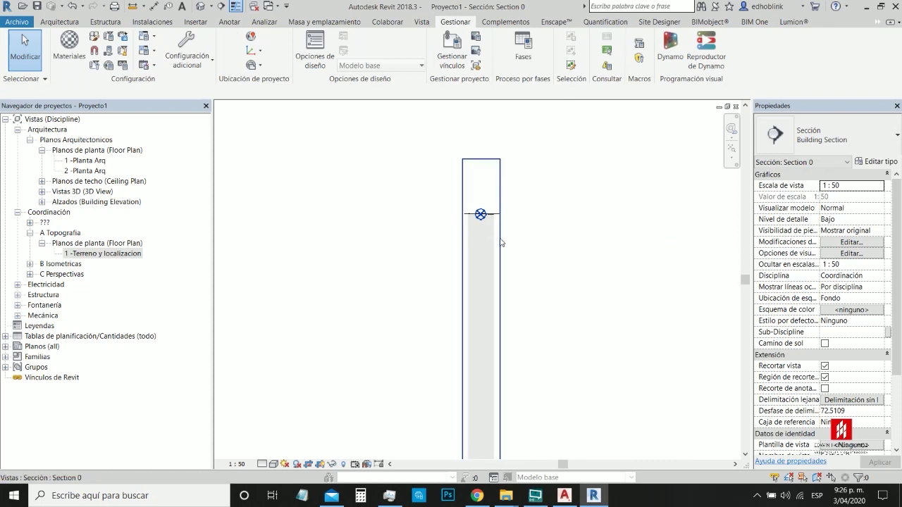
pyautogui.click(500, 242)
pyautogui.scroll(-3, 494, 284)
pyautogui.click(485, 316)
pyautogui.click(496, 442)
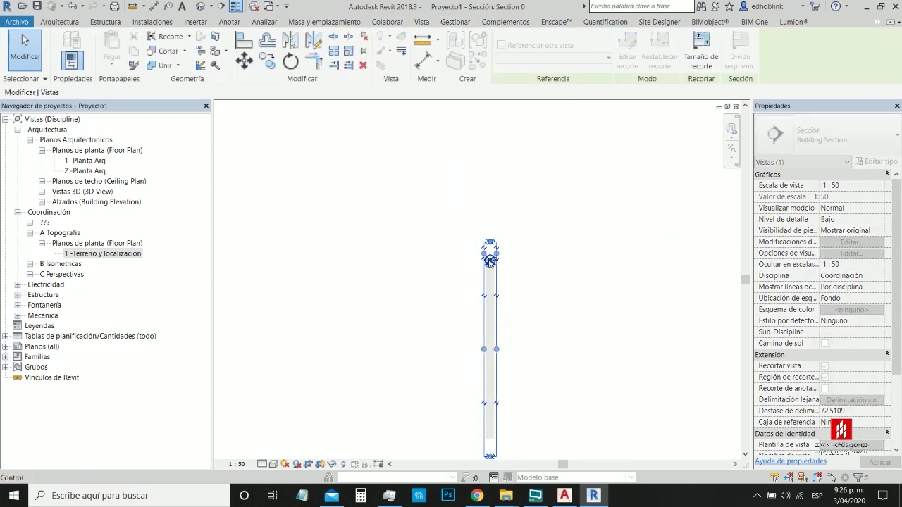
pyautogui.hotkey('ctrl', 'z')
pyautogui.scroll(5, 497, 275)
pyautogui.moveTo(509, 320); pyautogui.dragTo(510, 265)
pyautogui.click(569, 218)
pyautogui.scroll(-5, 536, 317)
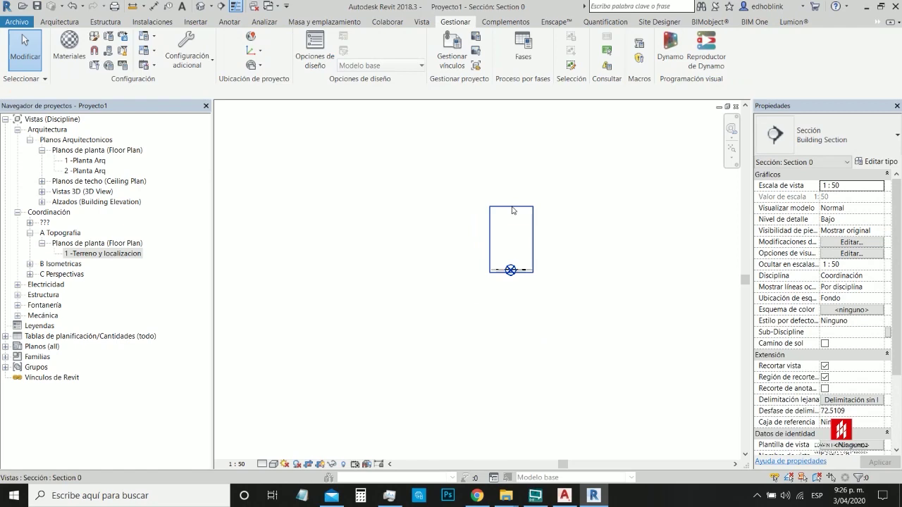
# Step: Shorten the section's crop region by lowering its upper edge toward the terrain
pyautogui.click(518, 206)
pyautogui.moveTo(511, 205); pyautogui.dragTo(526, 277)
pyautogui.scroll(5, 527, 276)
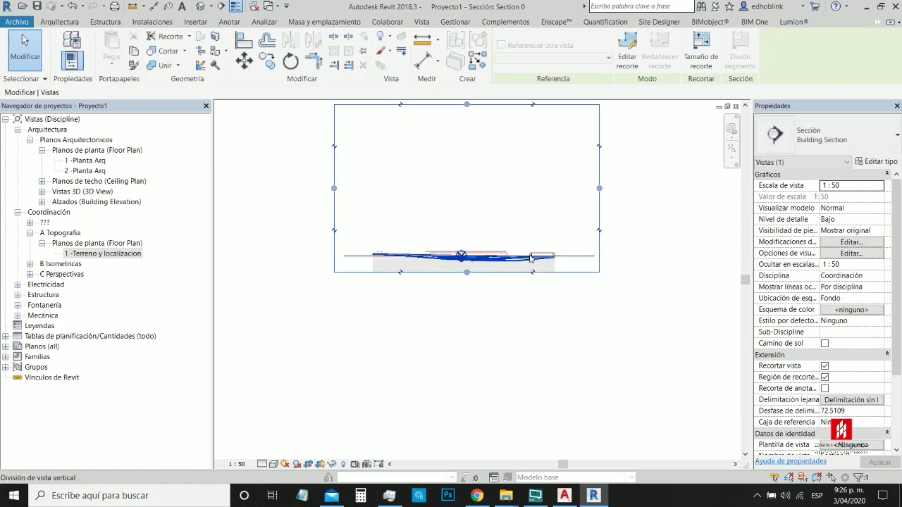
pyautogui.click(518, 211)
# Step: Hide the imported TOPOGRAFIA CLASE EHG 01.dwg element in the section view
pyautogui.click(625, 258)
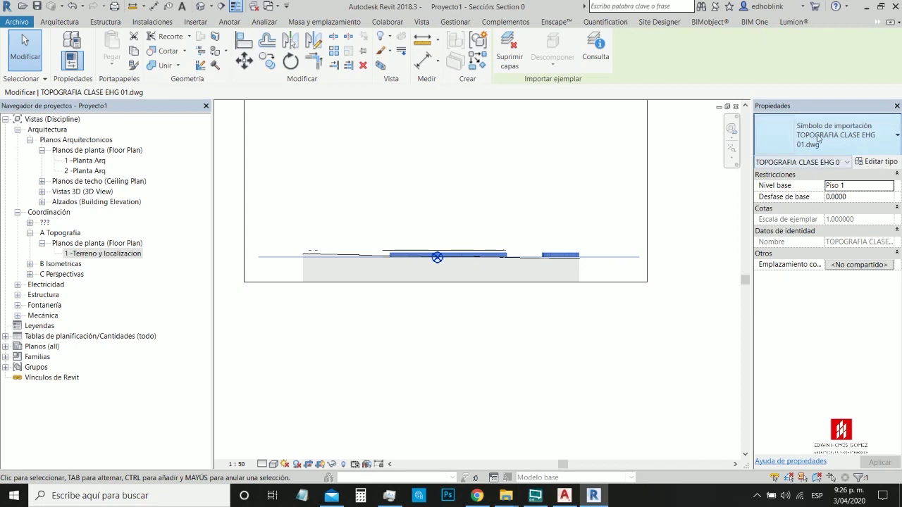
pyautogui.rightClick(600, 258)
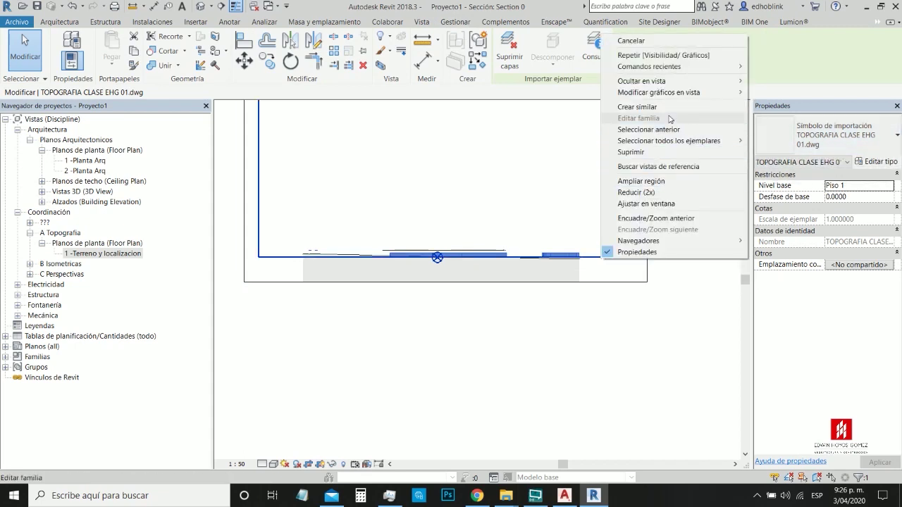
pyautogui.moveTo(730, 81)
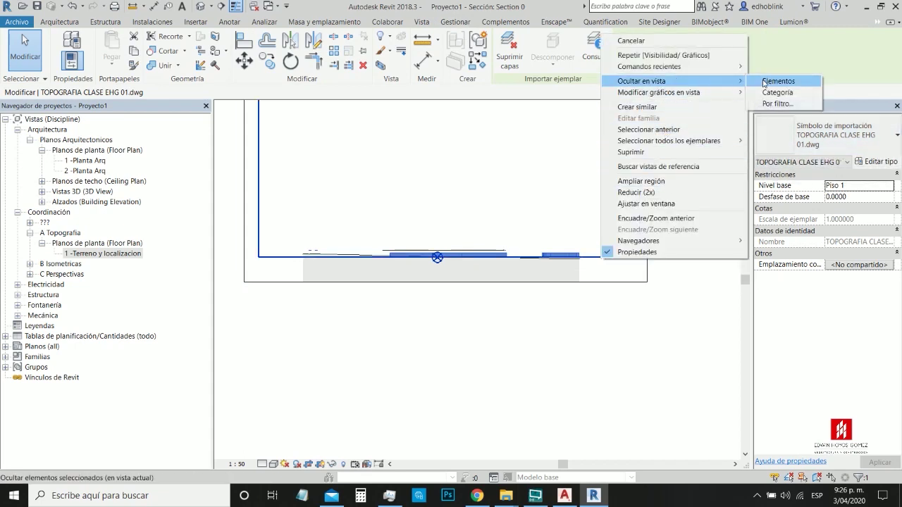
pyautogui.click(778, 81)
# Step: Examine how the cut terrain lines up with levels Piso 1 and Piso 2 and the project base point in the section
pyautogui.scroll(2, 441, 246)
pyautogui.scroll(2, 483, 256)
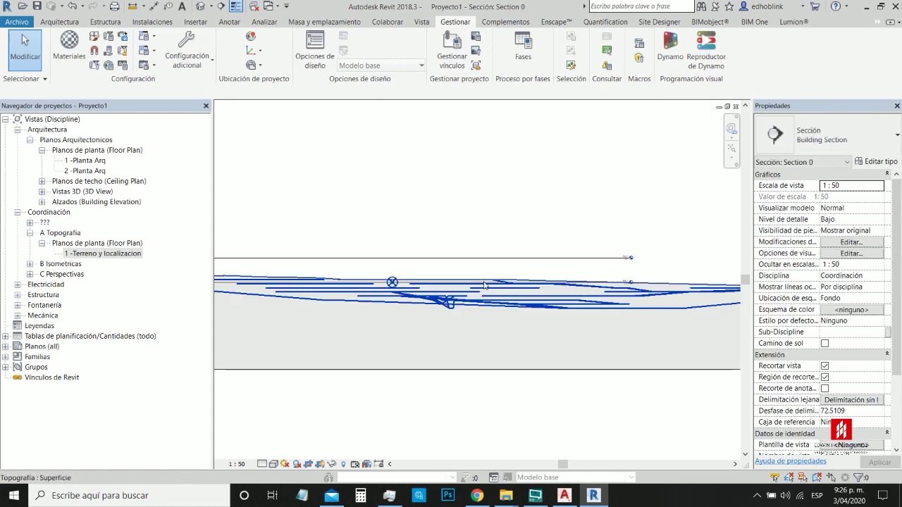
pyautogui.scroll(-1, 486, 224)
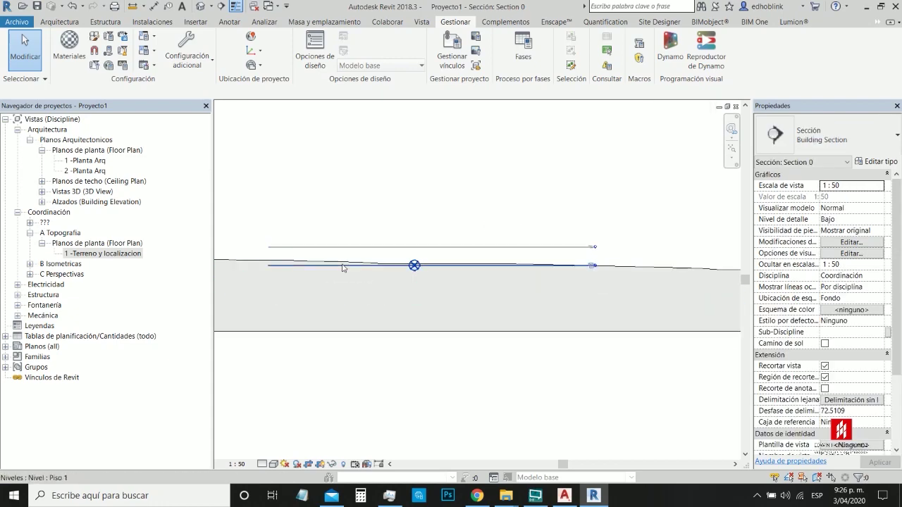
pyautogui.scroll(2, 430, 270)
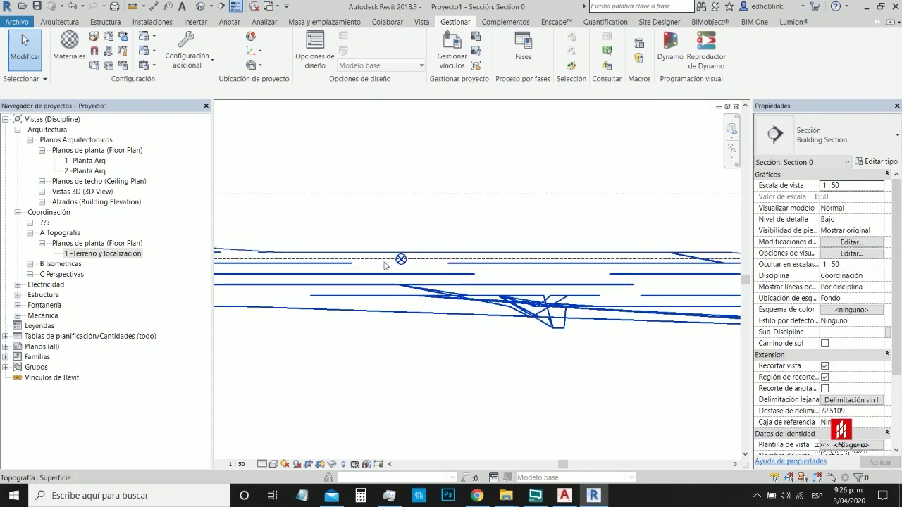
pyautogui.scroll(-2, 435, 264)
pyautogui.scroll(-2, 518, 351)
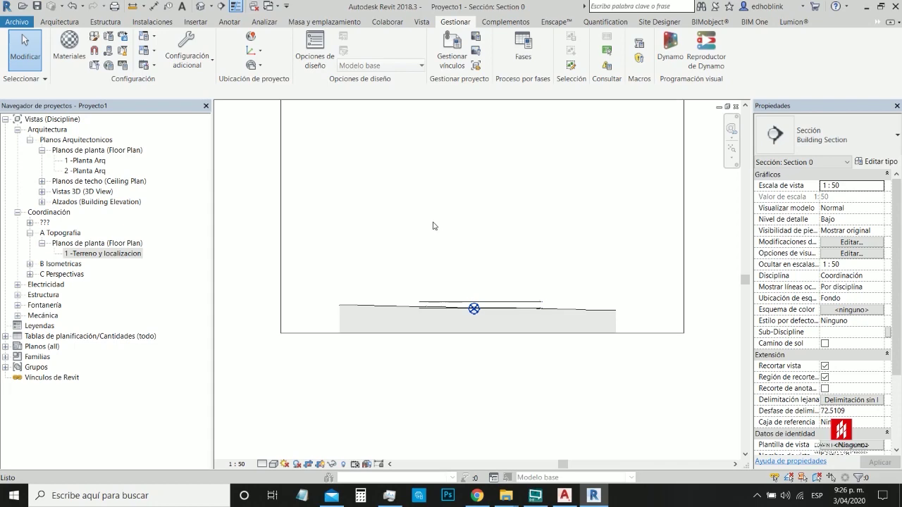
# Step: Bring up the 3D view, check the whole TOPOGRAFIA CLASE EHG 01 drawing in AutoCAD, and return to Revit
pyautogui.hotkey('ctrl', 'Tab')
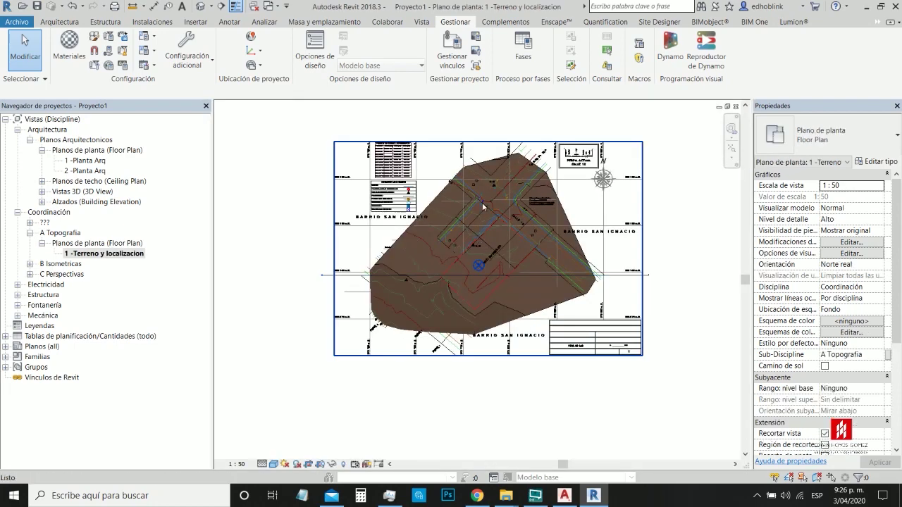
pyautogui.hotkey('ctrl', 'Tab')
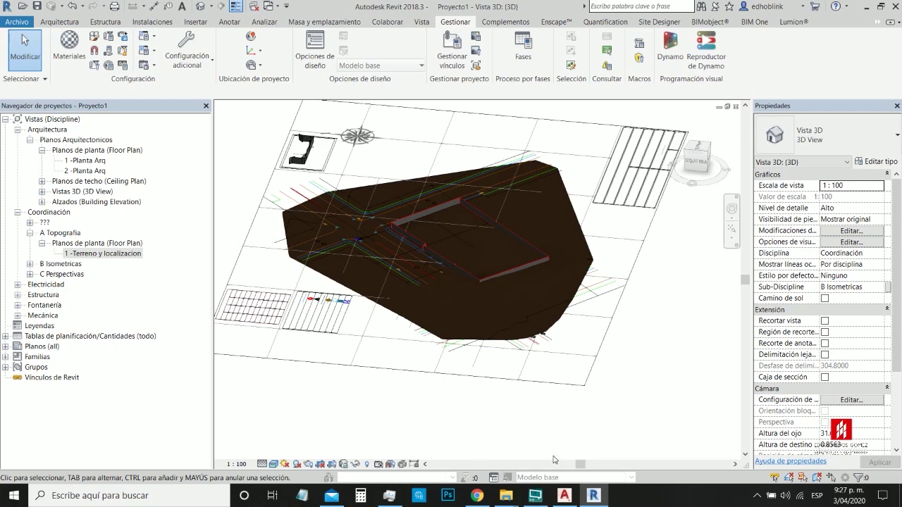
pyautogui.click(564, 496)
pyautogui.scroll(-10, 395, 162)
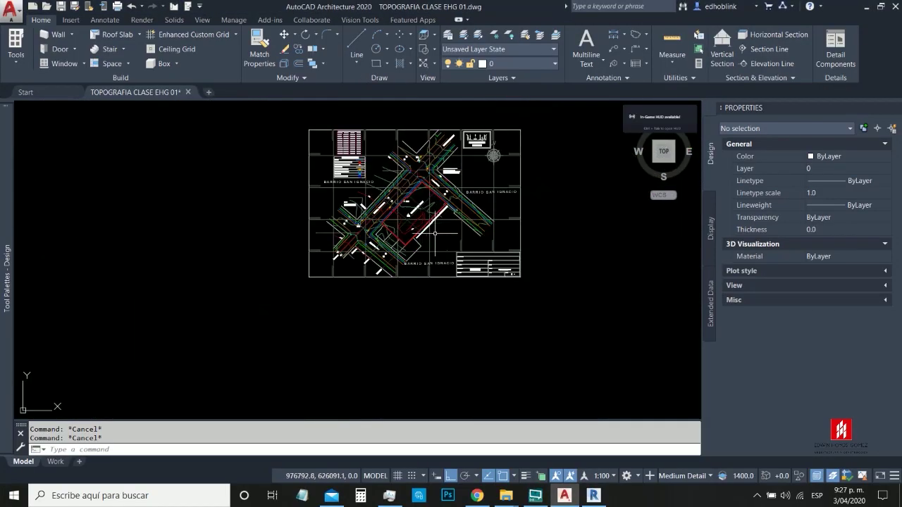
pyautogui.click(593, 496)
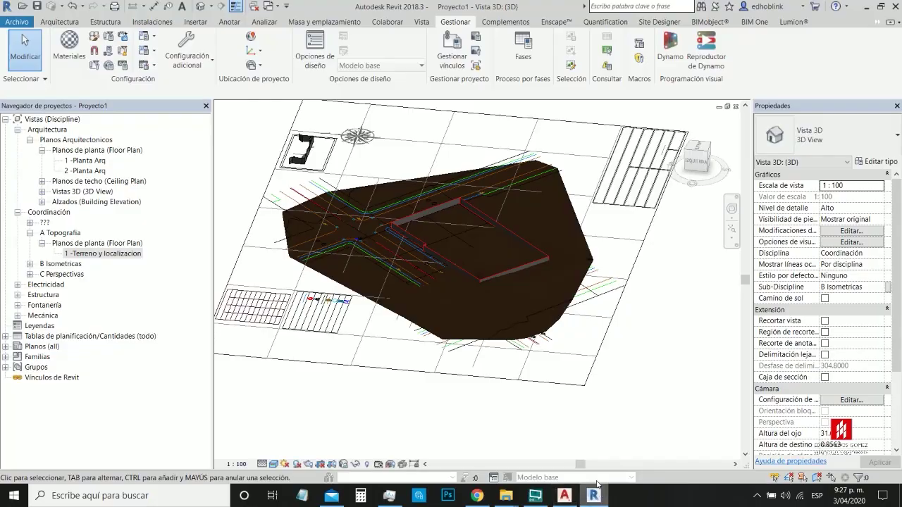
# Step: Hide the imported TOPOGRAFIA CLASE EHG 01.dwg element in the 3D view so only the terrain surface is displayed
pyautogui.click(618, 296)
pyautogui.scroll(-3, 600, 282)
pyautogui.scroll(2, 564, 212)
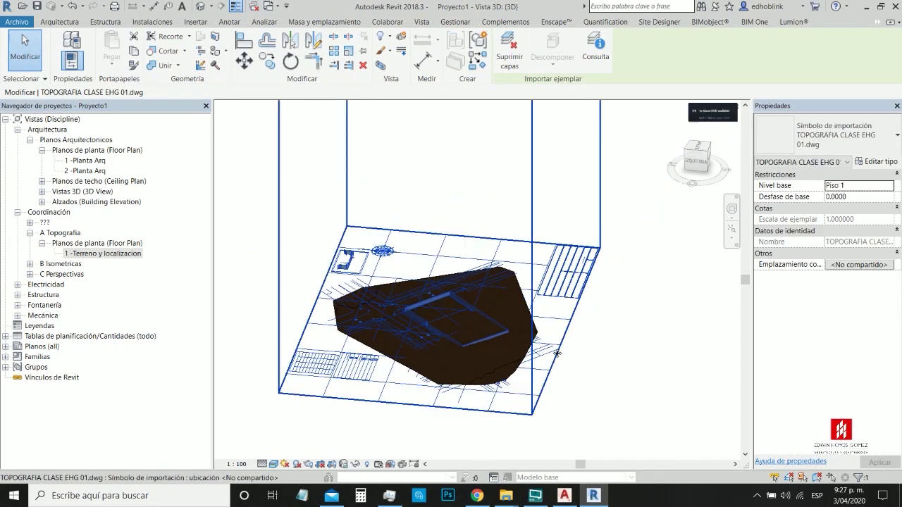
pyautogui.rightClick(558, 130)
pyautogui.moveTo(620, 175)
pyautogui.click(733, 175)
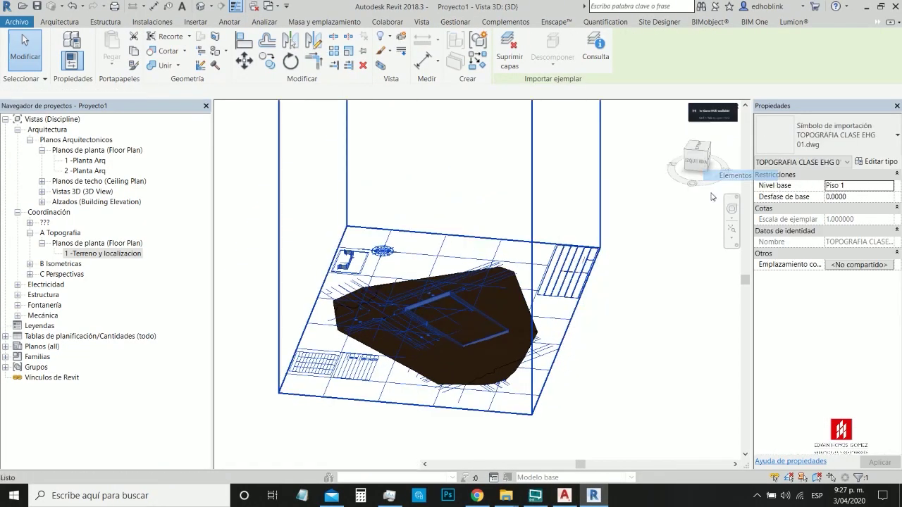
pyautogui.scroll(2, 433, 369)
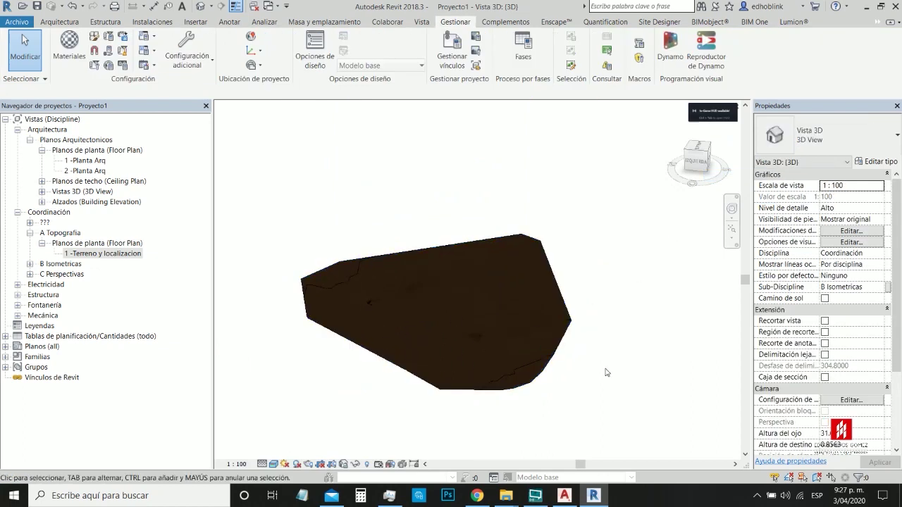
# Step: Turn on the 3D view's section box and pull its four sides inward to trim the terrain to a four-sided block
pyautogui.click(830, 380)
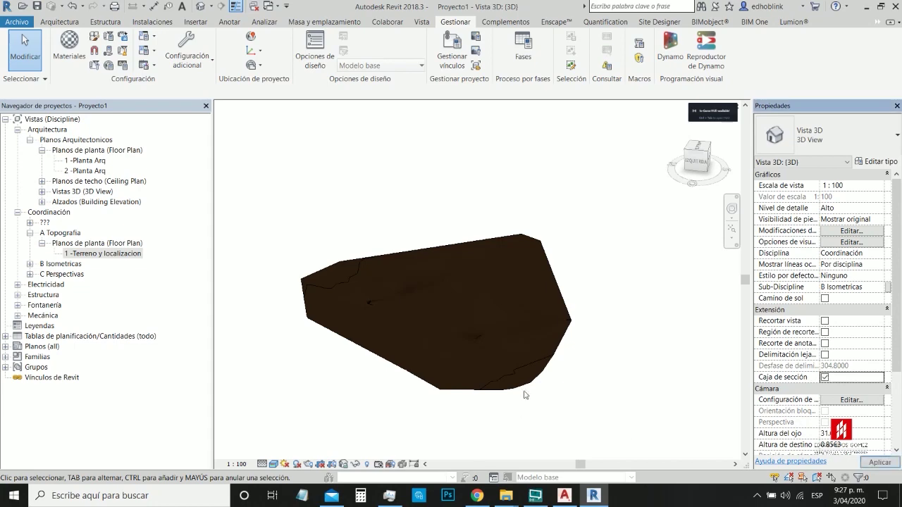
pyautogui.click(581, 323)
pyautogui.moveTo(581, 323); pyautogui.dragTo(537, 324)
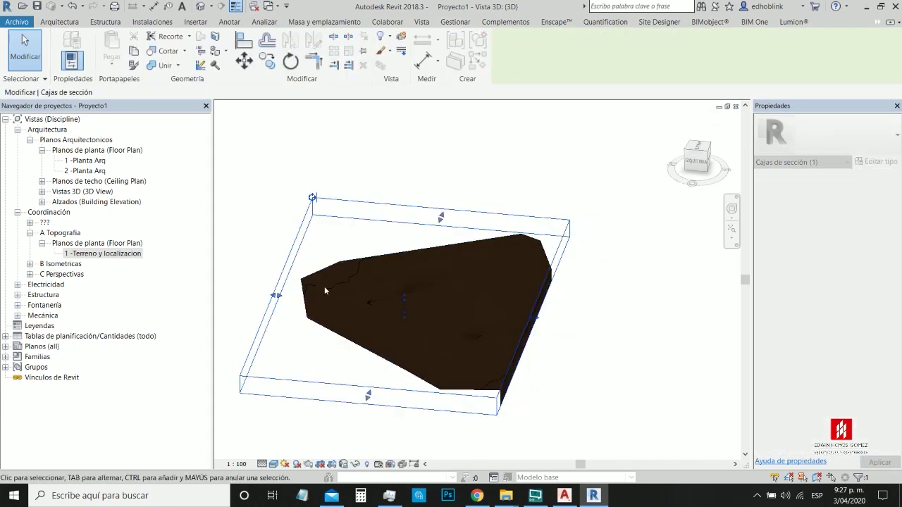
pyautogui.moveTo(275, 295); pyautogui.dragTo(364, 303)
pyautogui.moveTo(413, 400); pyautogui.dragTo(461, 352)
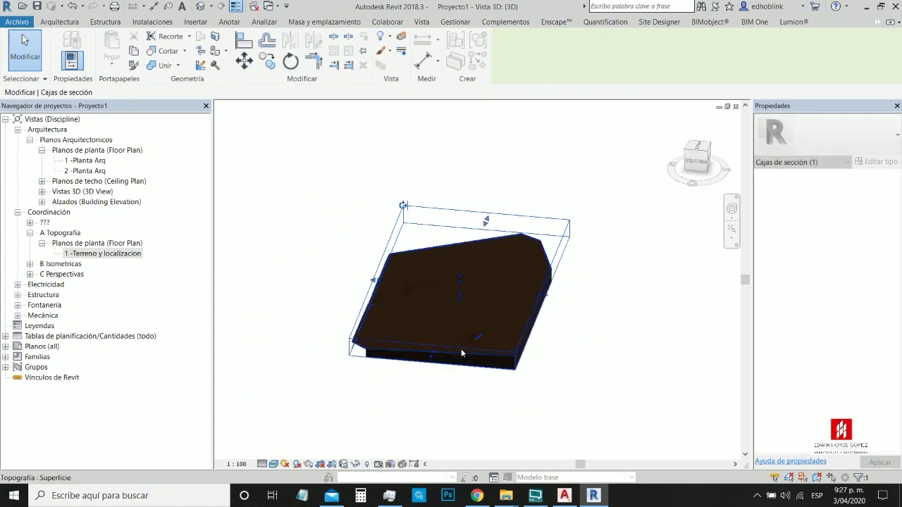
pyautogui.moveTo(486, 221); pyautogui.dragTo(475, 247)
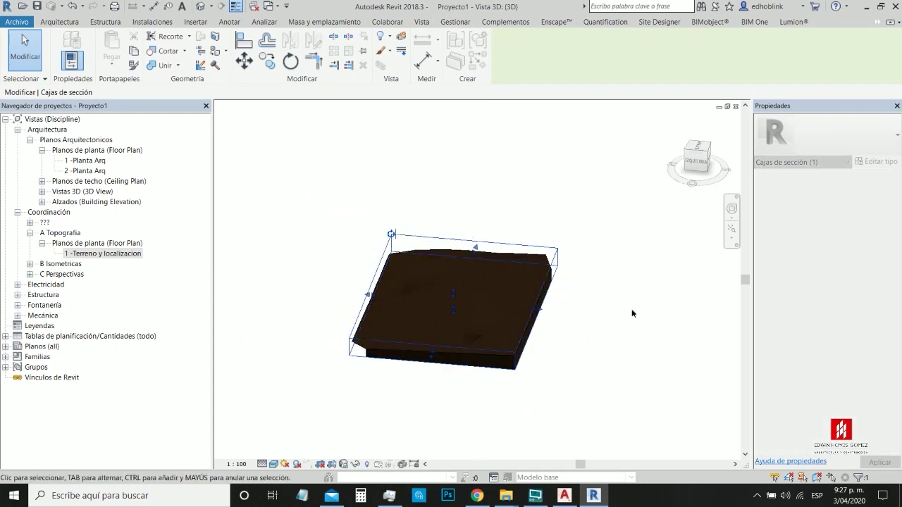
pyautogui.click(631, 310)
# Step: Raise the top of the section box far above the terrain to leave room for the building
pyautogui.scroll(2, 446, 342)
pyautogui.click(468, 355)
pyautogui.scroll(-4, 476, 345)
pyautogui.keyDown('shift'); pyautogui.moveTo(475, 343); pyautogui.dragTo(477, 342, button='middle'); pyautogui.keyUp('shift')
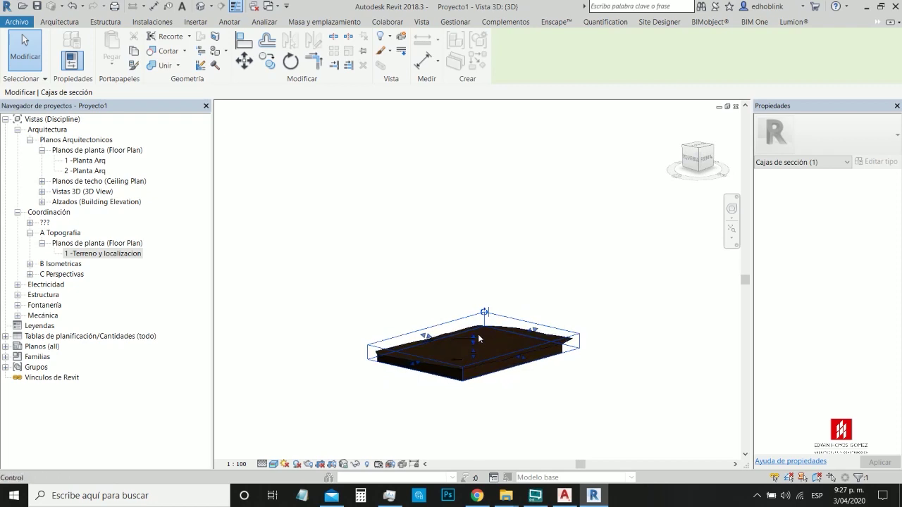
pyautogui.moveTo(478, 339); pyautogui.dragTo(484, 123)
pyautogui.scroll(-2, 538, 337)
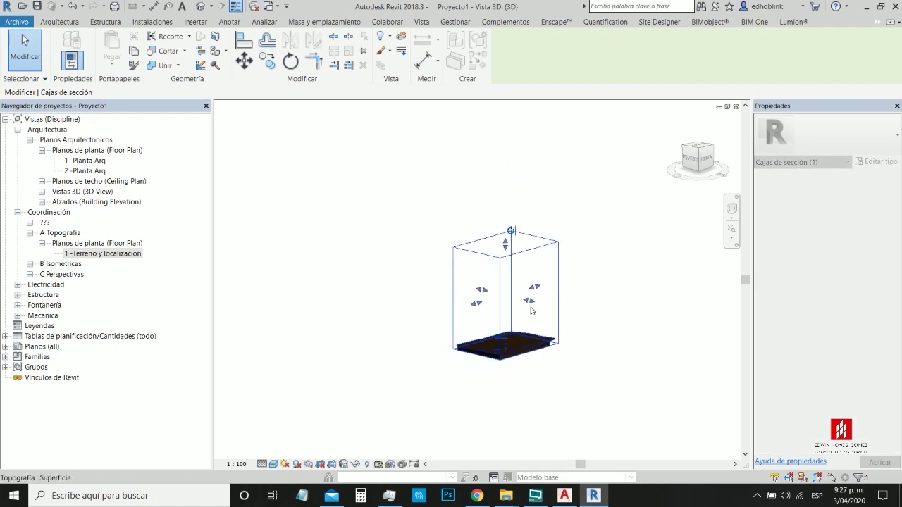
pyautogui.moveTo(505, 243); pyautogui.dragTo(506, 120)
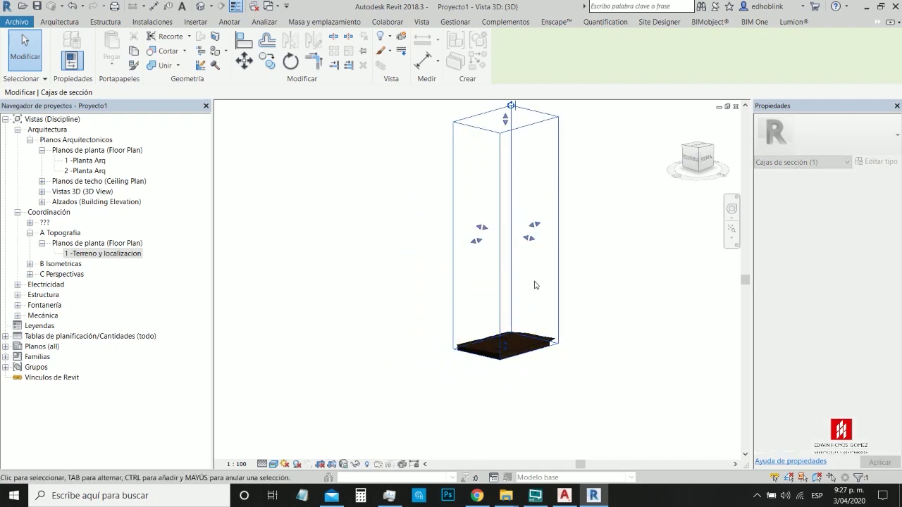
pyautogui.keyDown('shift'); pyautogui.moveTo(510, 359); pyautogui.dragTo(585, 347, button='middle'); pyautogui.keyUp('shift')
pyautogui.scroll(3, 542, 357)
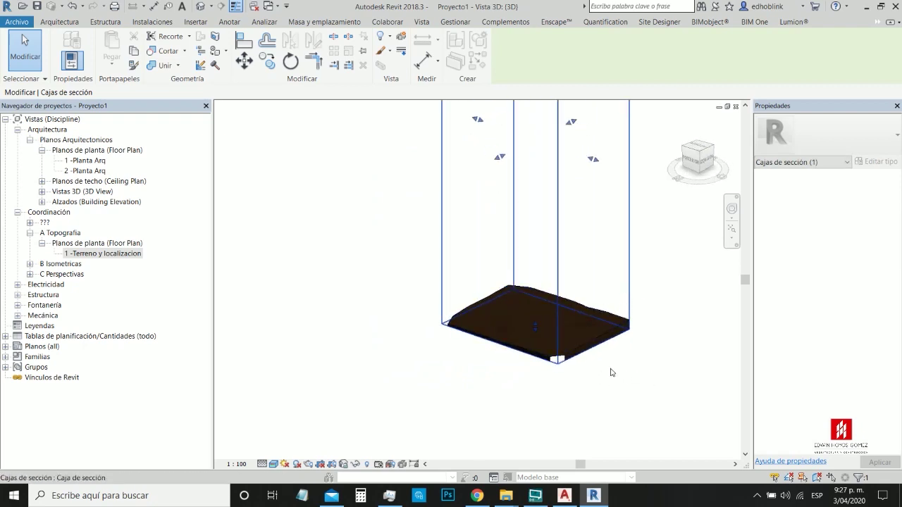
pyautogui.press('Escape')
# Step: Fine-tune one side of the section box slightly and inspect the trimmed terrain block from several angles
pyautogui.click(621, 341)
pyautogui.scroll(2, 544, 342)
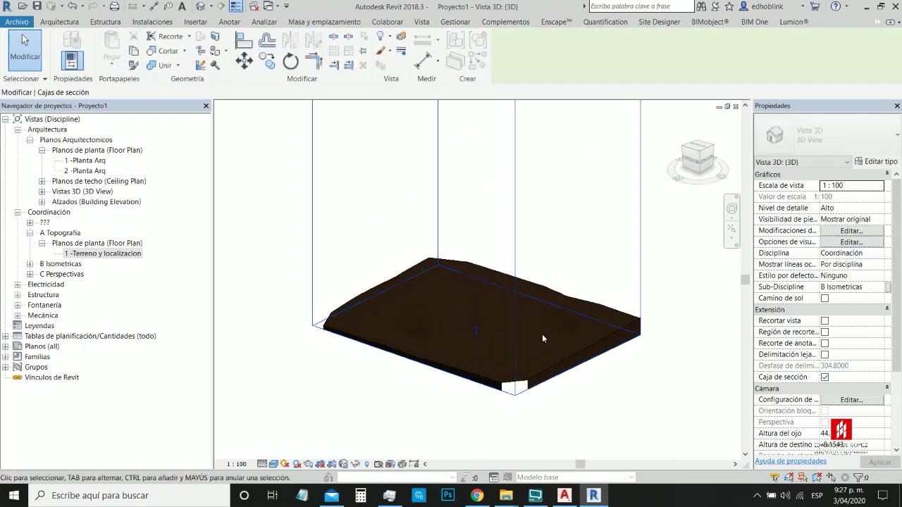
pyautogui.scroll(-2, 543, 360)
pyautogui.moveTo(536, 152); pyautogui.dragTo(545, 155)
pyautogui.click(627, 292)
pyautogui.keyDown('shift'); pyautogui.moveTo(609, 346); pyautogui.dragTo(449, 377, button='middle'); pyautogui.keyUp('shift')
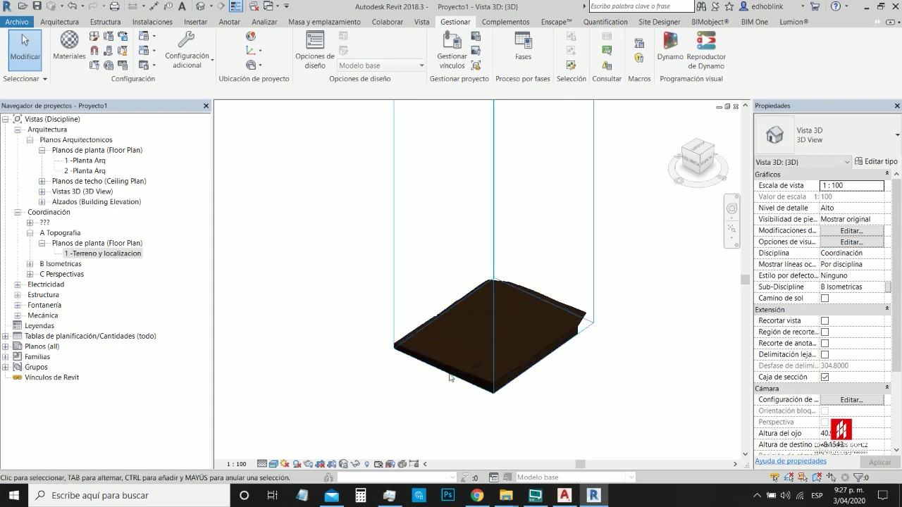
pyautogui.scroll(4, 449, 377)
pyautogui.keyDown('shift'); pyautogui.moveTo(512, 370); pyautogui.dragTo(594, 331, button='middle'); pyautogui.keyUp('shift')
pyautogui.scroll(-3, 546, 352)
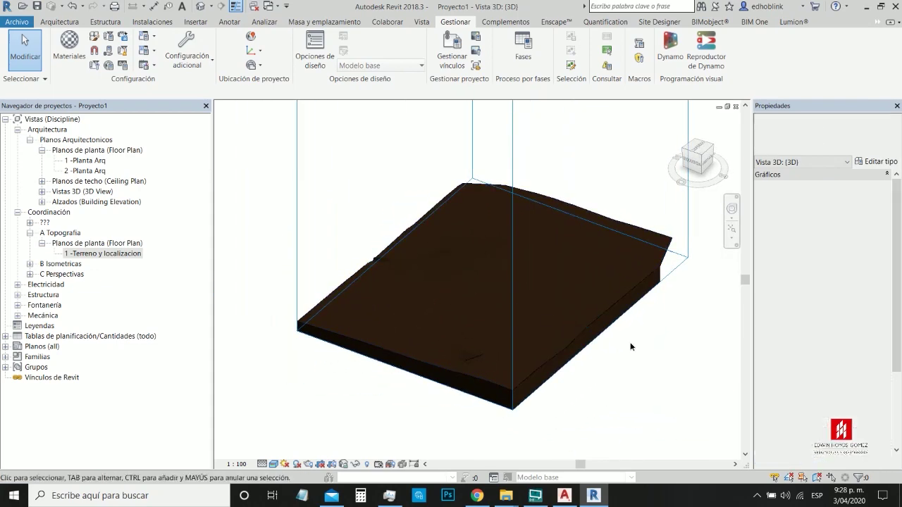
pyautogui.scroll(1, 486, 256)
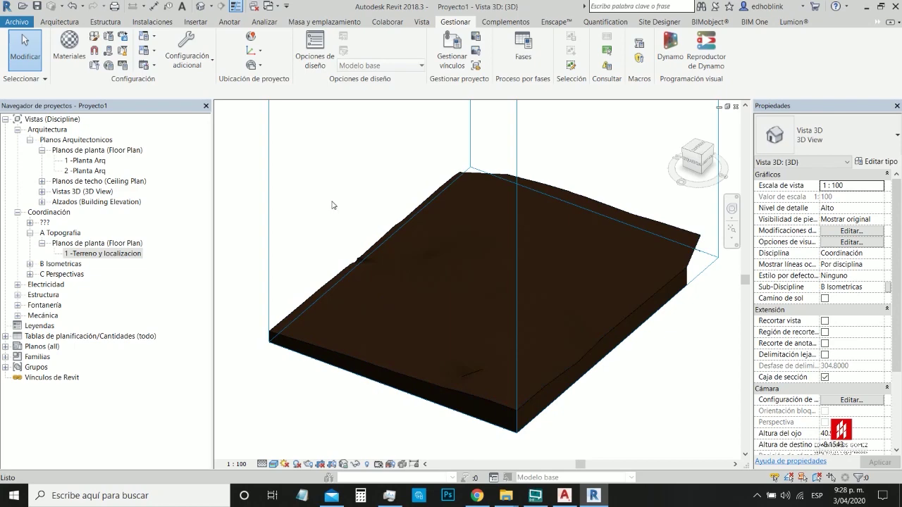
# Step: Open the 1 -Terreno y localizacion floor plan and examine the lot around the base point, D-12 and Patio Pavimentado
pyautogui.hotkey('ctrl', 'Tab')
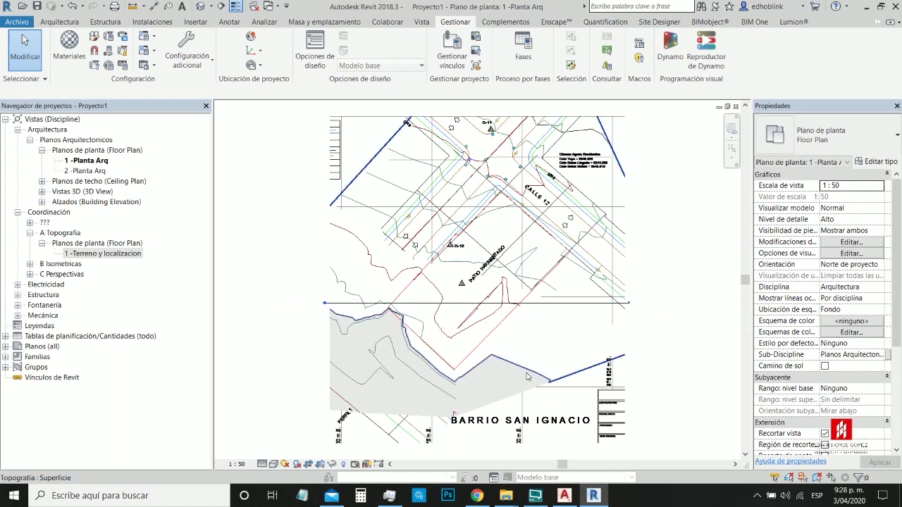
pyautogui.doubleClick(131, 253)
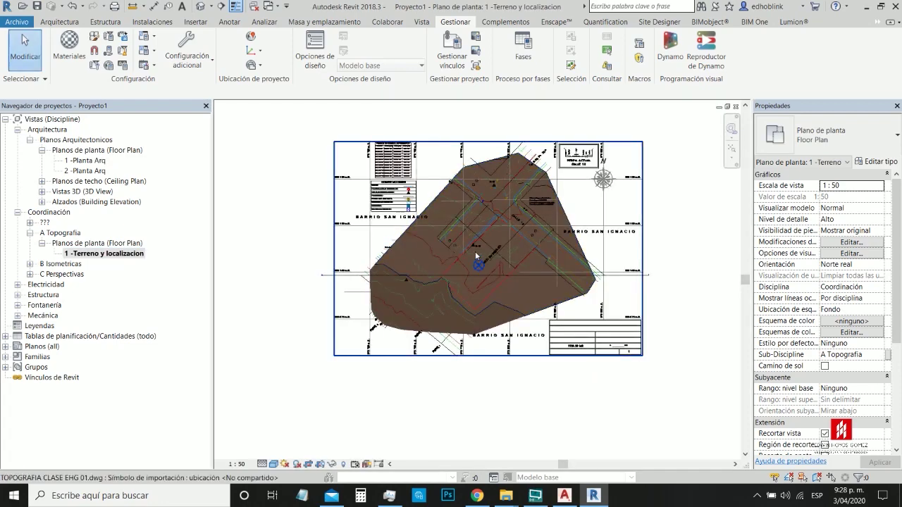
pyautogui.scroll(3, 476, 249)
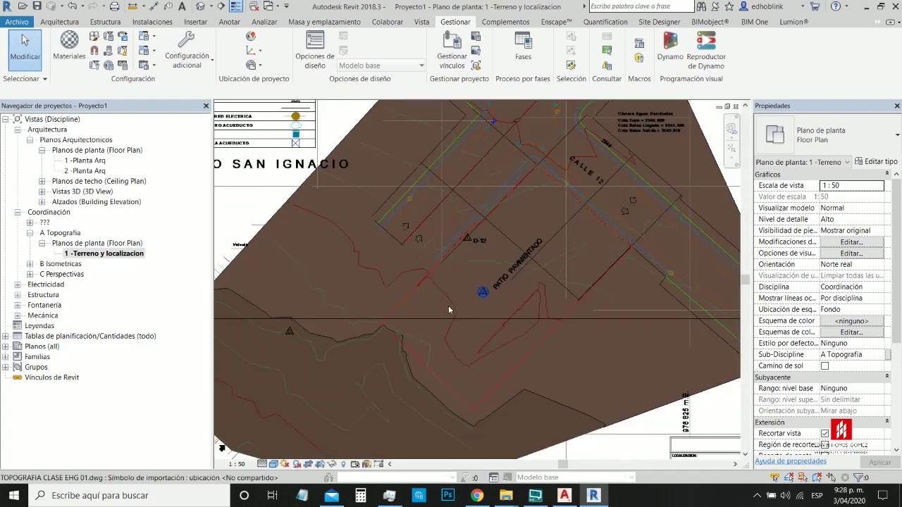
pyautogui.scroll(-2, 443, 306)
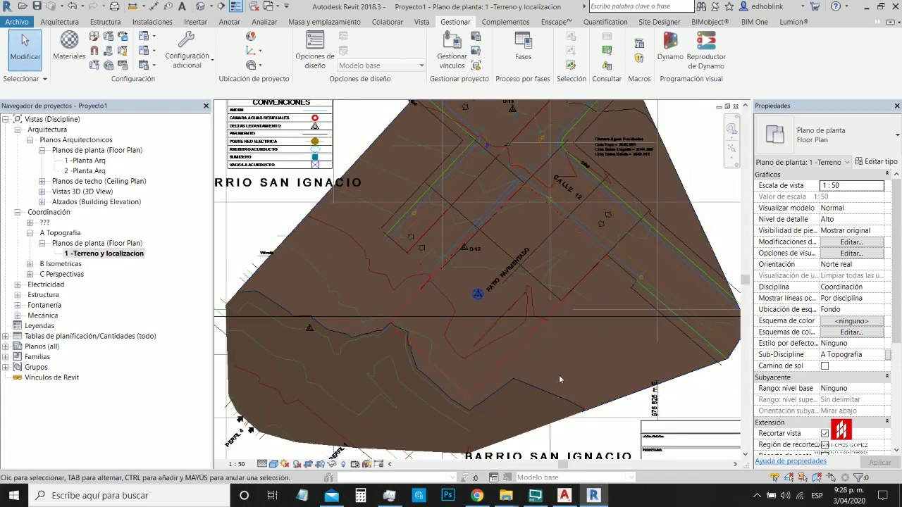
pyautogui.scroll(-1, 357, 310)
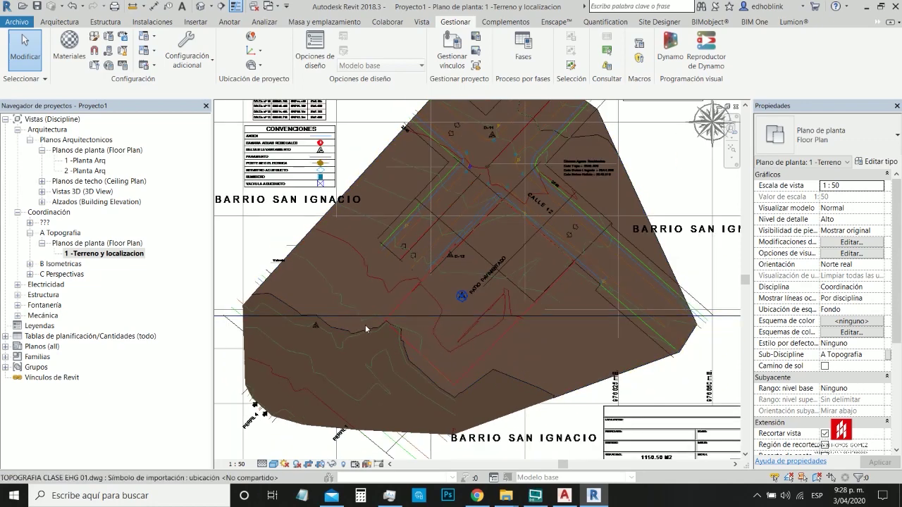
pyautogui.scroll(1, 363, 216)
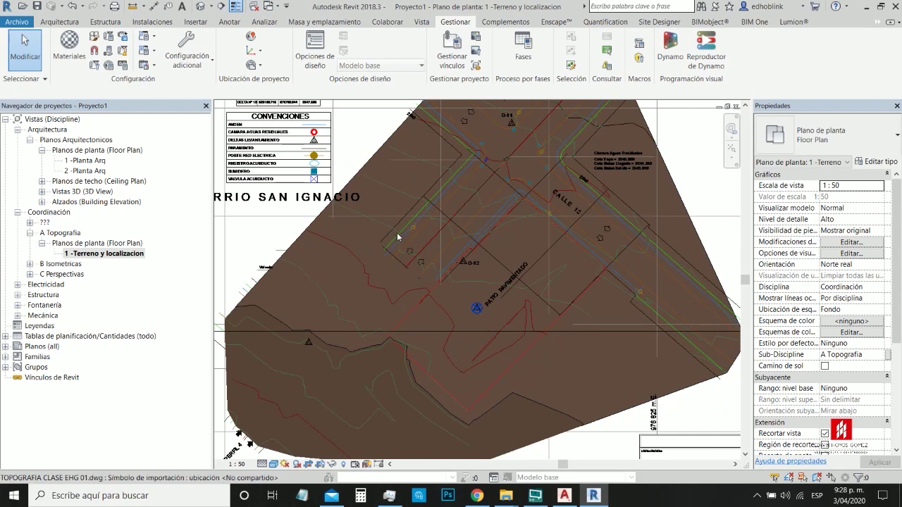
pyautogui.scroll(2, 456, 276)
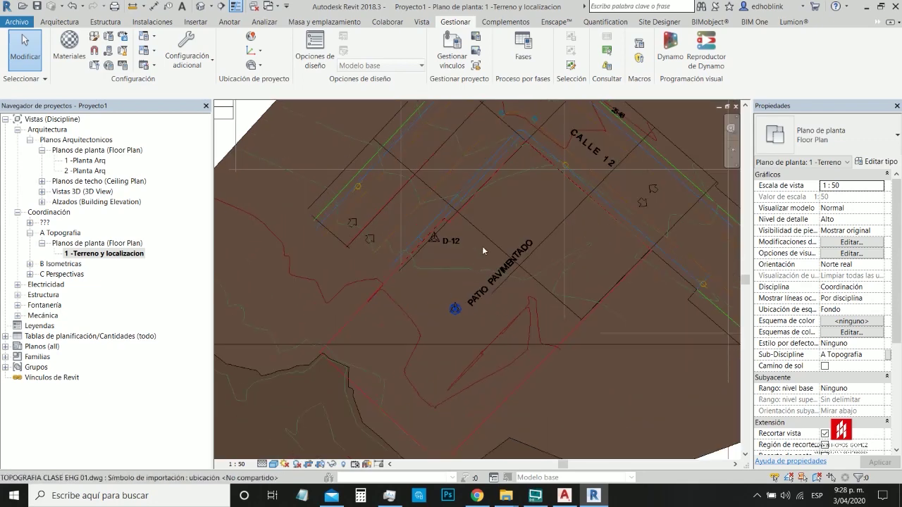
pyautogui.scroll(-2, 548, 311)
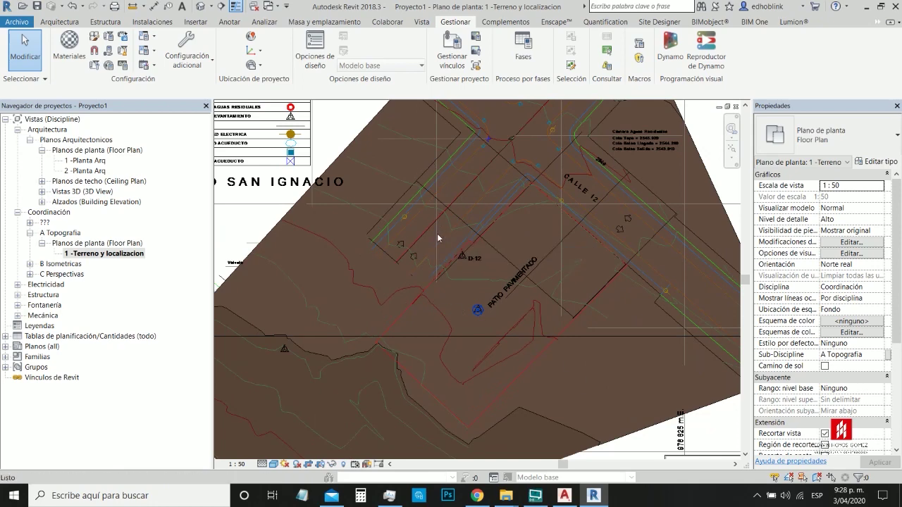
# Step: Look over the 1 -Planta Arq plan, Section 0 and the survey drawing in AutoCAD, and return to Revit
pyautogui.hotkey('ctrl', 'Tab')
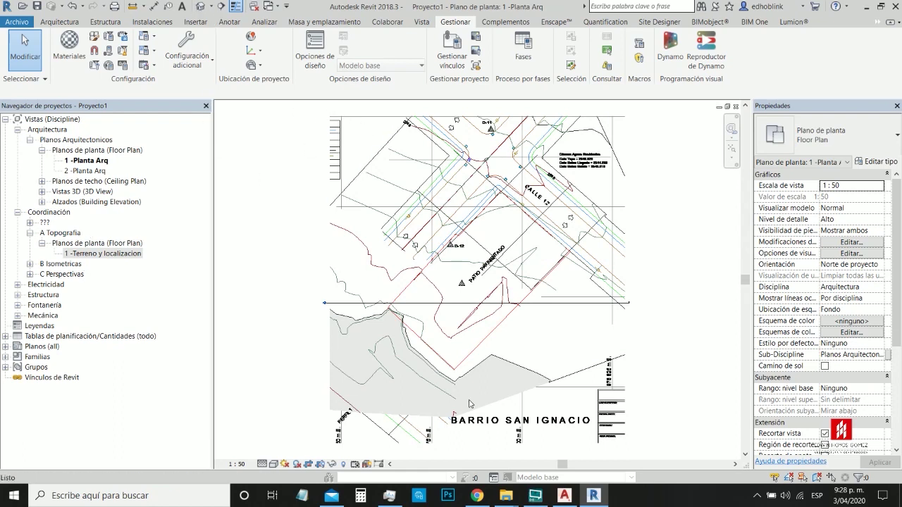
pyautogui.hotkey('ctrl', 'Tab')
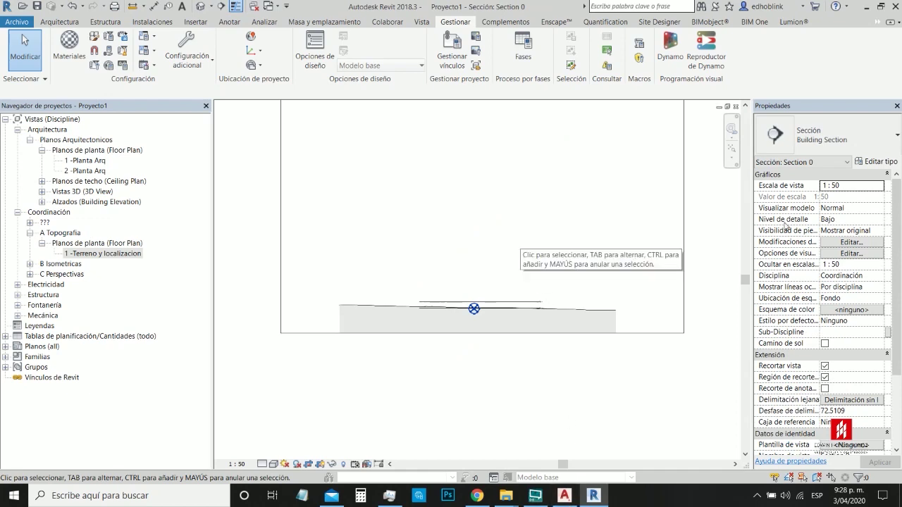
pyautogui.hotkey('alt', 'Tab')
pyautogui.scroll(4, 431, 152)
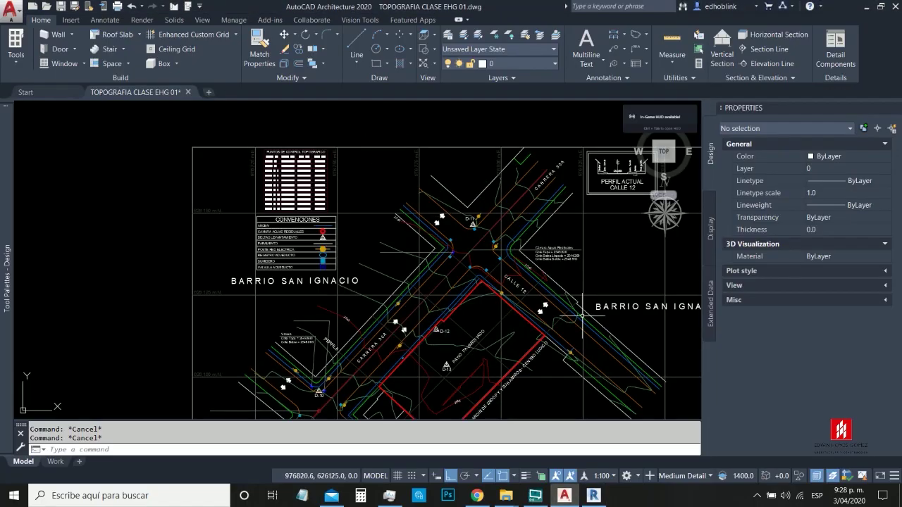
pyautogui.click(593, 496)
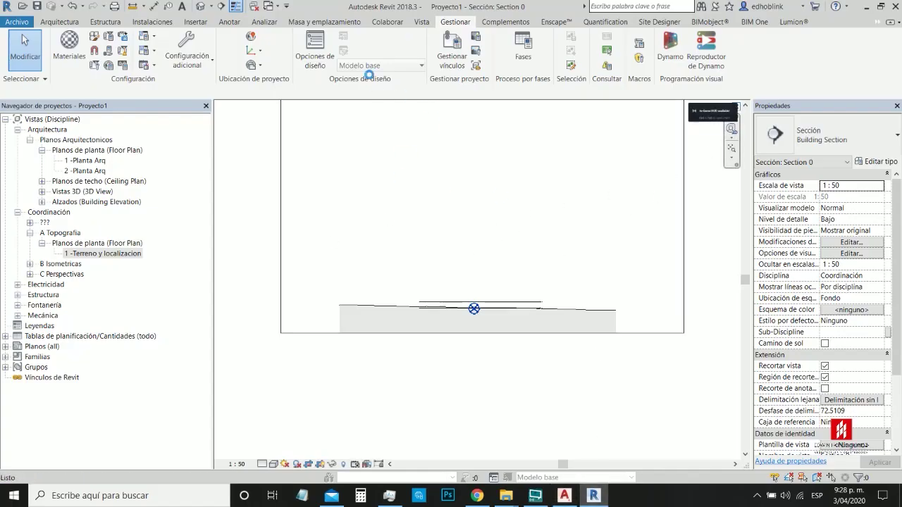
# Step: From the 3D view, edit the site settings so the additional contours stop at 3000, and change their increment
pyautogui.click(201, 5)
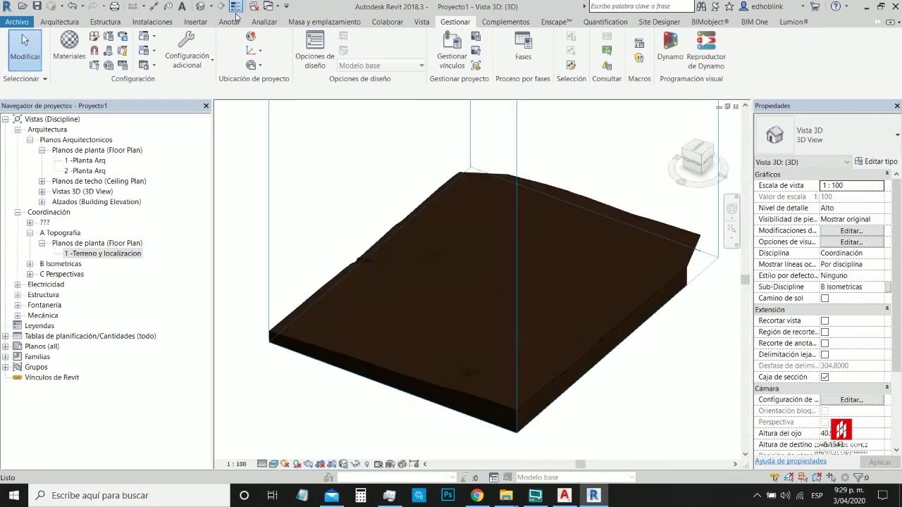
pyautogui.scroll(-3, 506, 372)
pyautogui.scroll(4, 500, 371)
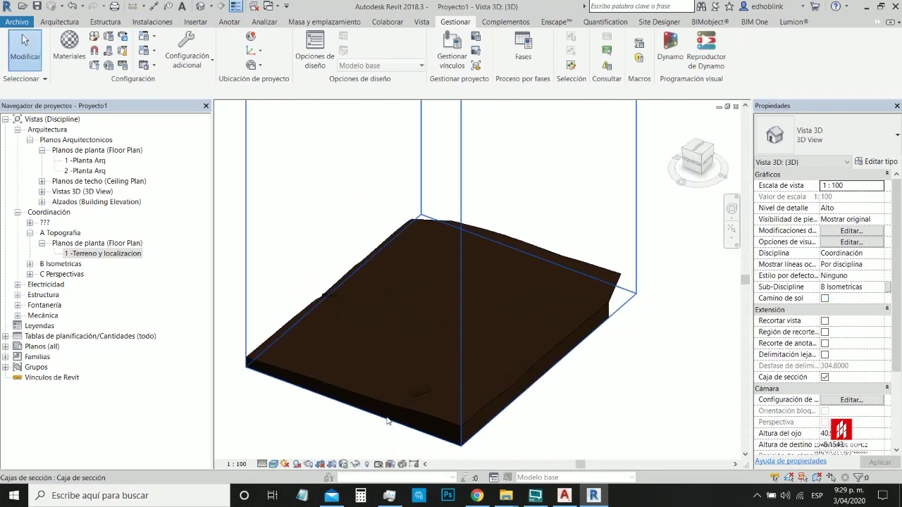
pyautogui.scroll(1, 347, 335)
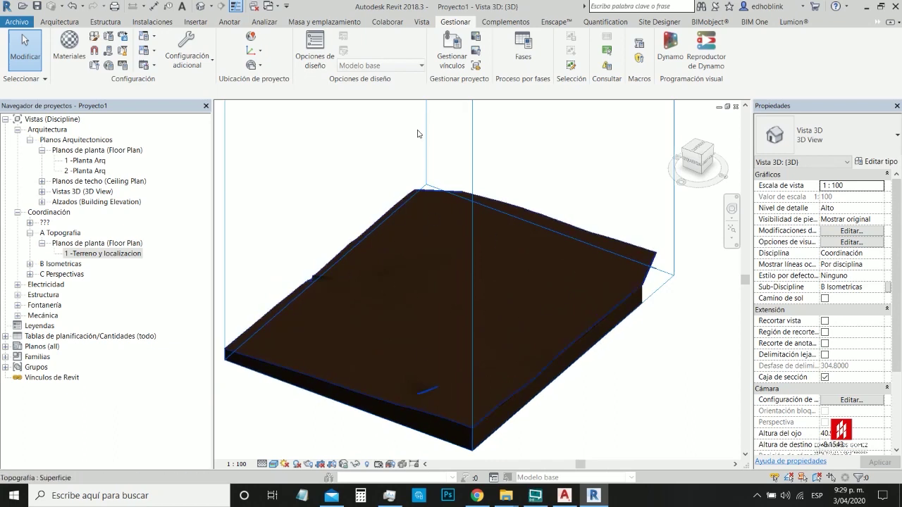
pyautogui.click(331, 22)
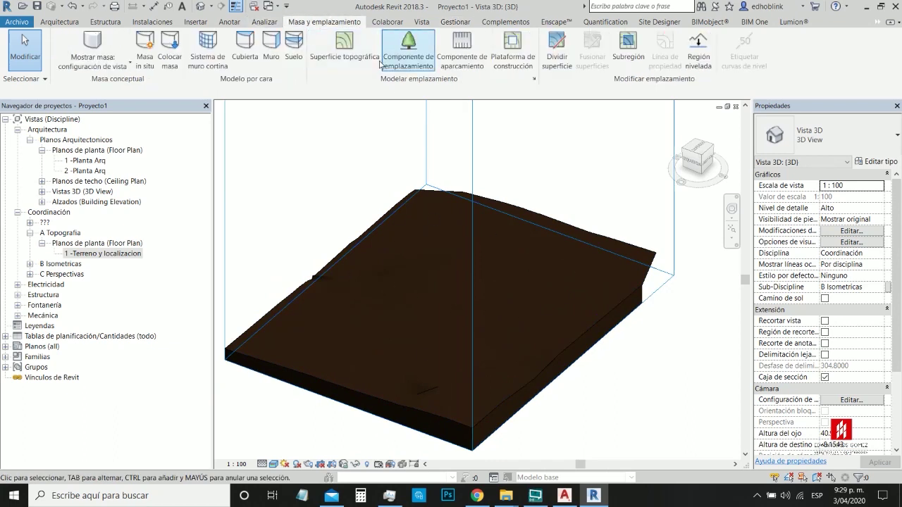
pyautogui.click(535, 80)
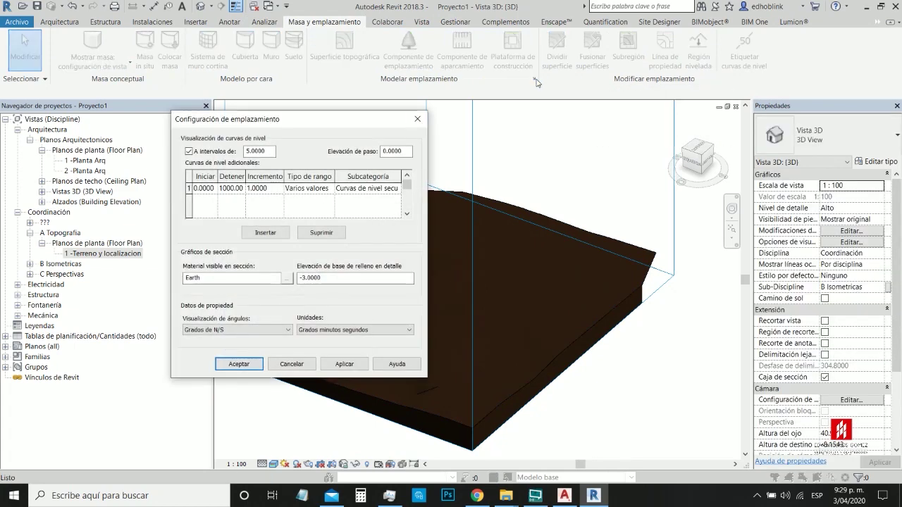
pyautogui.moveTo(279, 124); pyautogui.dragTo(232, 82)
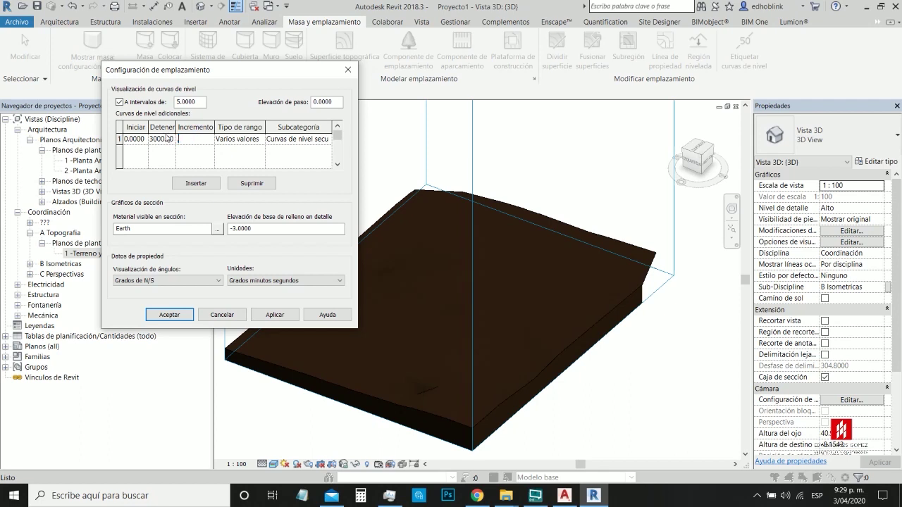
pyautogui.click(170, 315)
# Step: Examine the contours on the 3D terrain block from several angles and compare them with the survey drawing around D-12 and D-13 in AutoCAD
pyautogui.scroll(4, 513, 320)
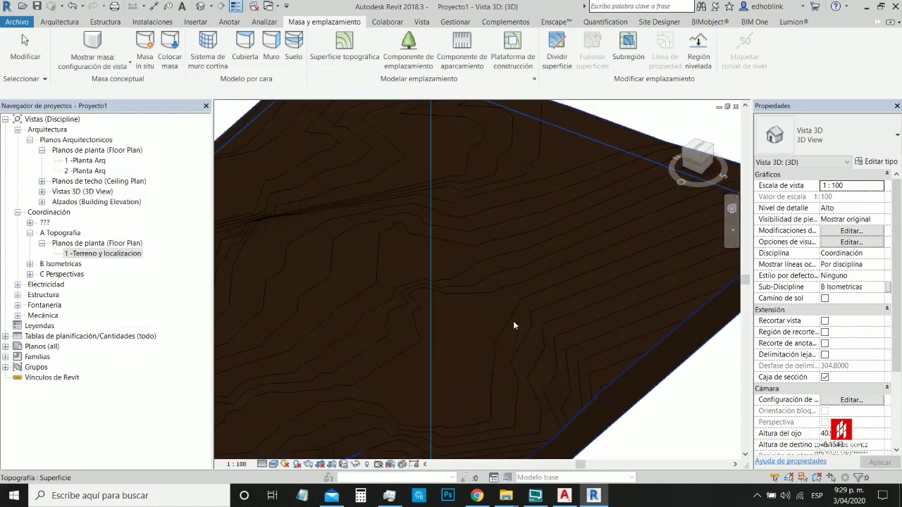
pyautogui.scroll(-3, 594, 247)
pyautogui.keyDown('shift'); pyautogui.moveTo(473, 324); pyautogui.dragTo(602, 305, button='middle'); pyautogui.keyUp('shift')
pyautogui.scroll(5, 606, 393)
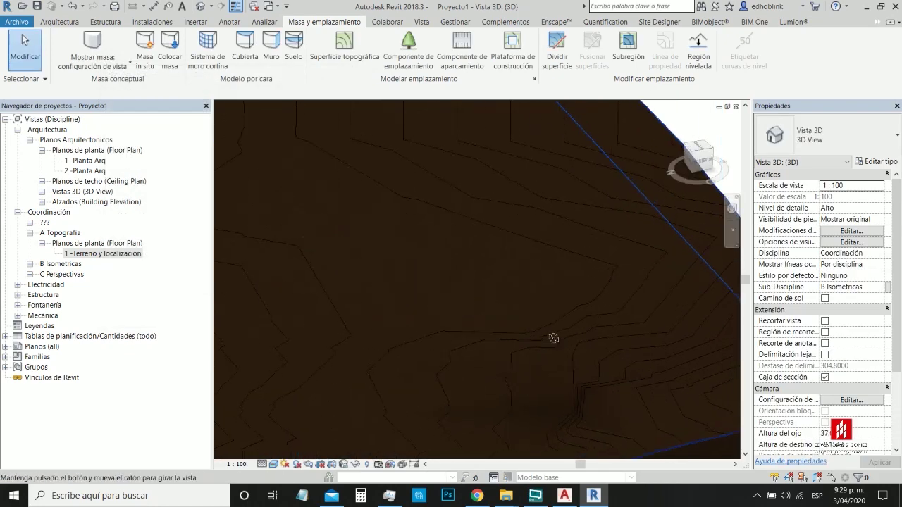
pyautogui.scroll(-2, 593, 311)
pyautogui.moveTo(594, 312)
pyautogui.keyDown('shift'); pyautogui.mouseDown(button='middle')
pyautogui.moveTo(529, 349)
pyautogui.moveTo(488, 356)
pyautogui.moveTo(543, 358)
pyautogui.mouseUp(button='middle'); pyautogui.keyUp('shift')
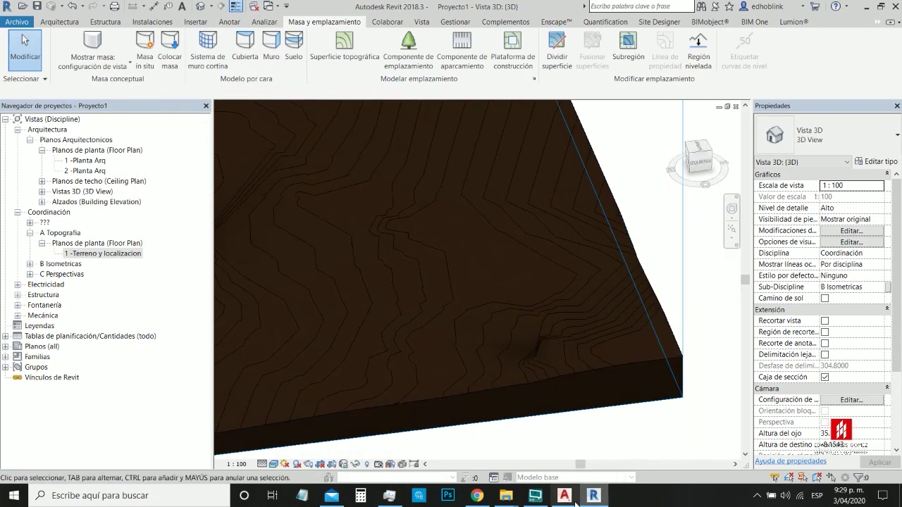
pyautogui.click(564, 496)
pyautogui.scroll(4, 445, 356)
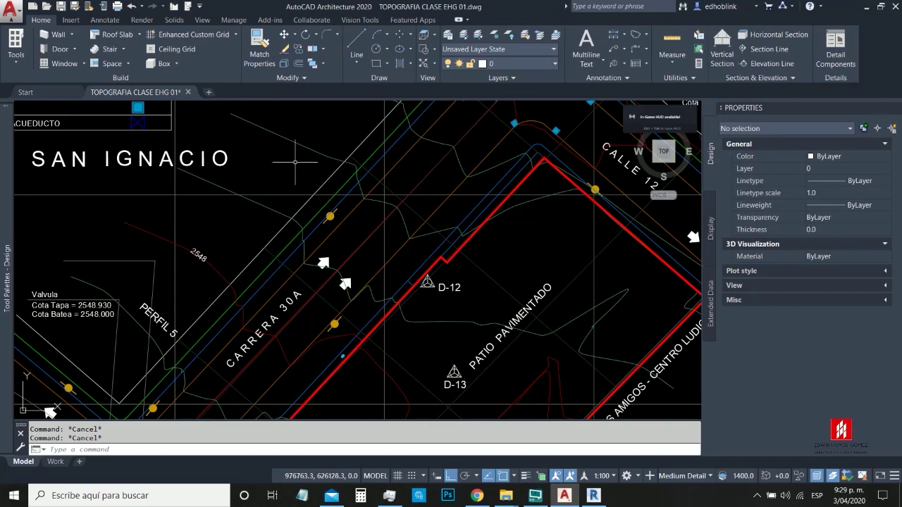
pyautogui.click(594, 495)
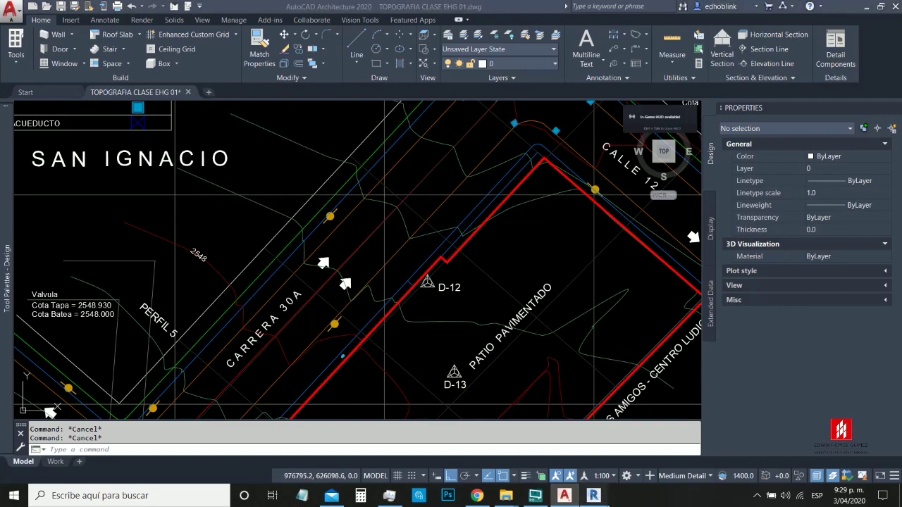
pyautogui.keyDown('shift'); pyautogui.moveTo(554, 289); pyautogui.dragTo(435, 242, button='middle'); pyautogui.keyUp('shift')
pyautogui.scroll(-3, 363, 317)
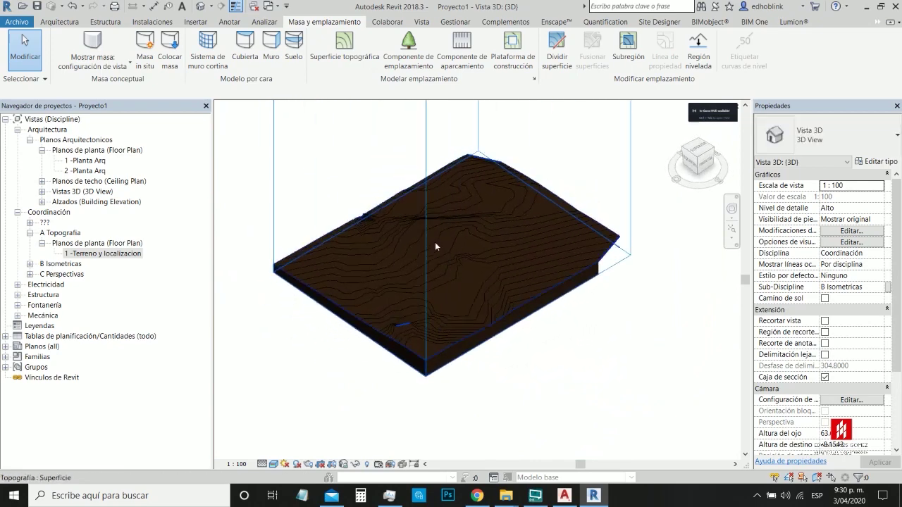
pyautogui.scroll(3, 519, 249)
pyautogui.keyDown('shift'); pyautogui.moveTo(519, 250); pyautogui.dragTo(296, 215, button='middle'); pyautogui.keyUp('shift')
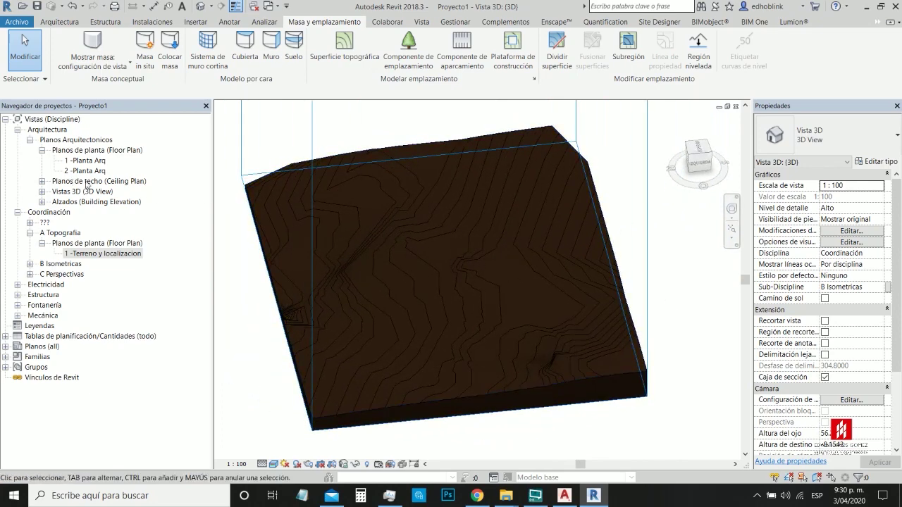
# Step: Open the 1 -Terreno y localizacion floor plan and examine the contour coverage across the whole toposurface
pyautogui.doubleClick(107, 254)
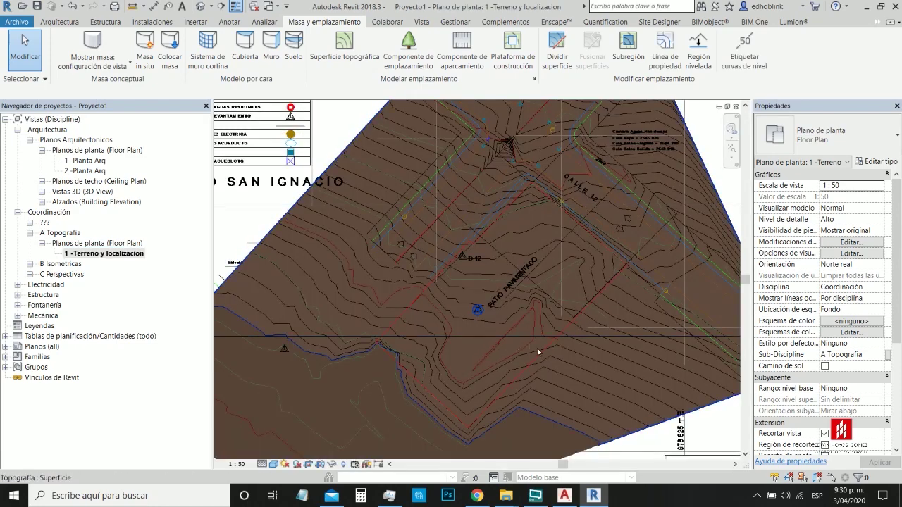
pyautogui.scroll(-2, 491, 237)
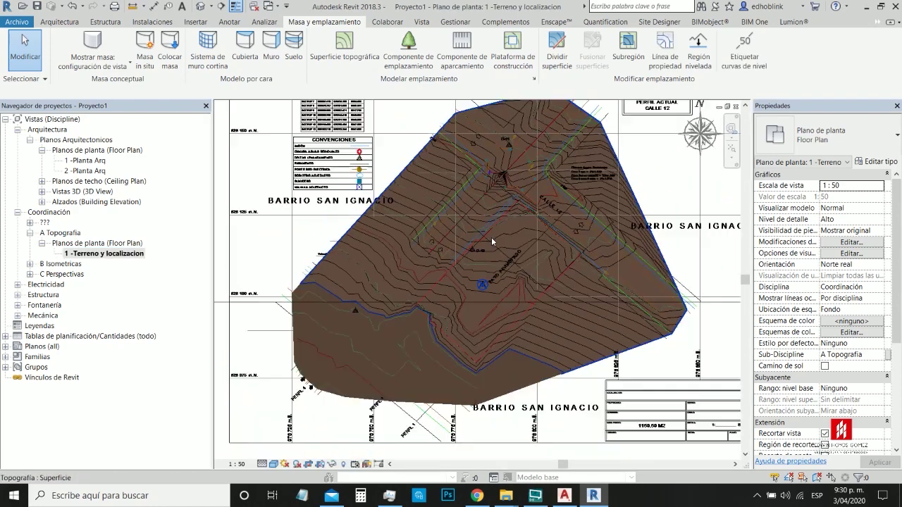
pyautogui.scroll(1, 493, 248)
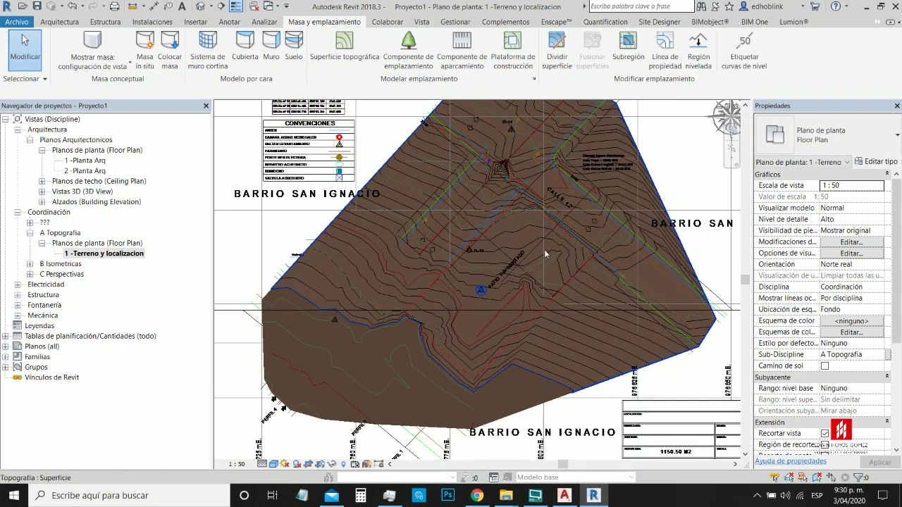
pyautogui.scroll(-2, 492, 368)
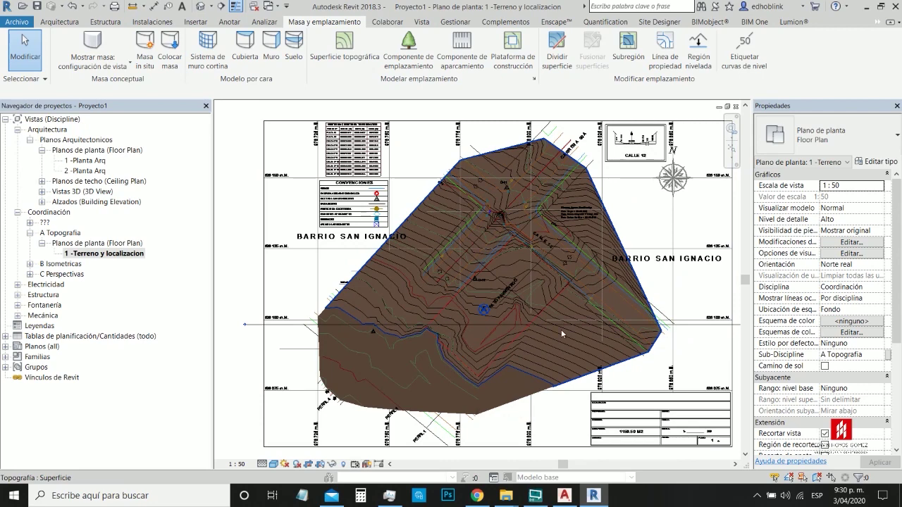
pyautogui.scroll(1, 561, 329)
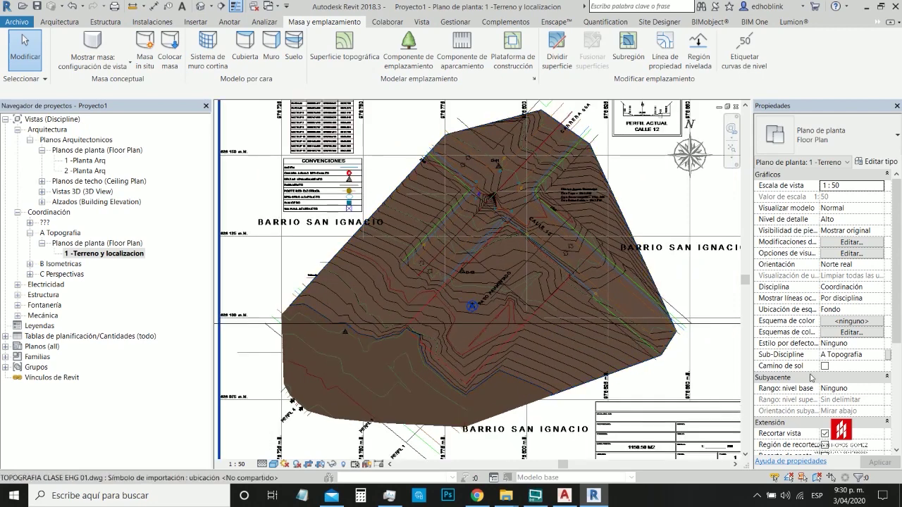
pyautogui.scroll(-1, 811, 378)
pyautogui.scroll(2, 435, 381)
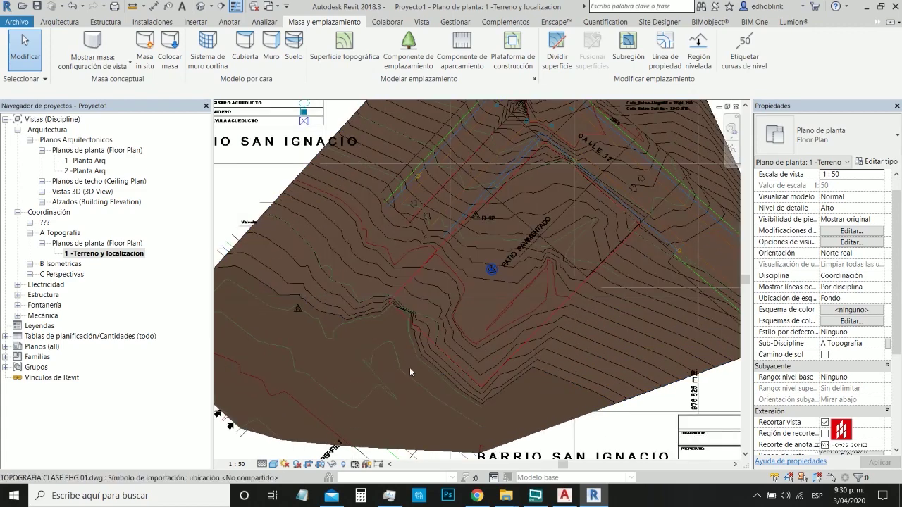
pyautogui.click(444, 374)
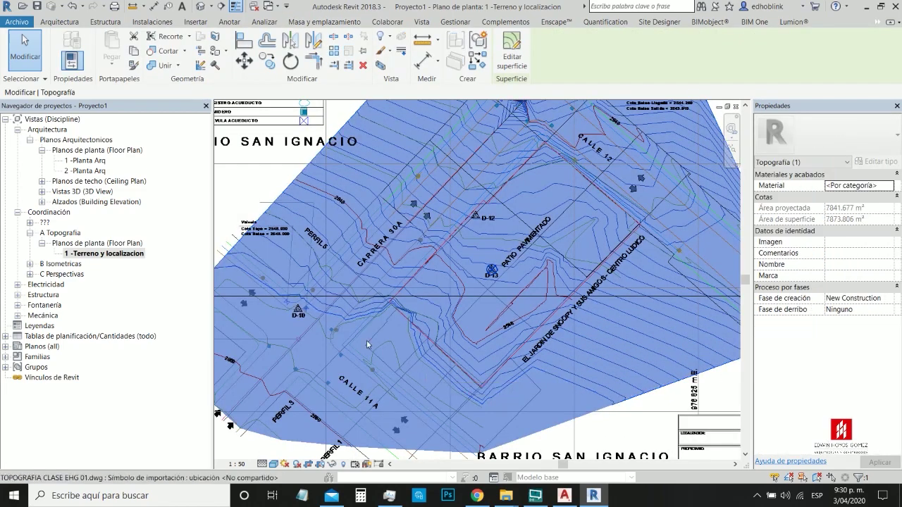
pyautogui.press('Escape')
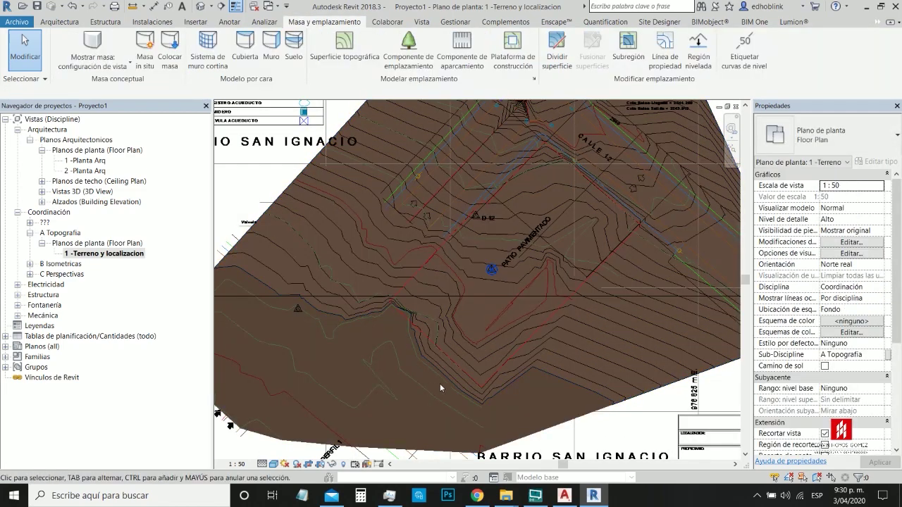
# Step: Edit the floor plan's view range, with the top offset at 3000 and the cut plane offset at 2600
pyautogui.scroll(-5, 799, 353)
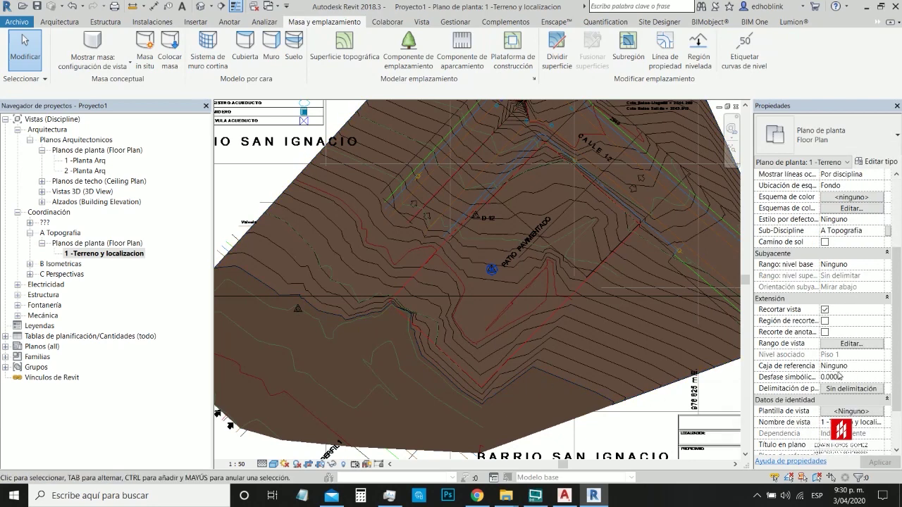
pyautogui.click(851, 344)
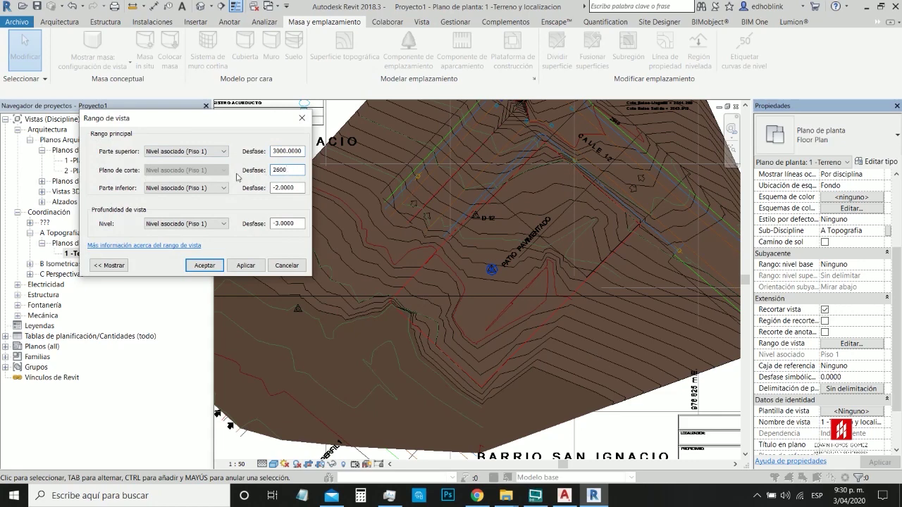
pyautogui.click(204, 266)
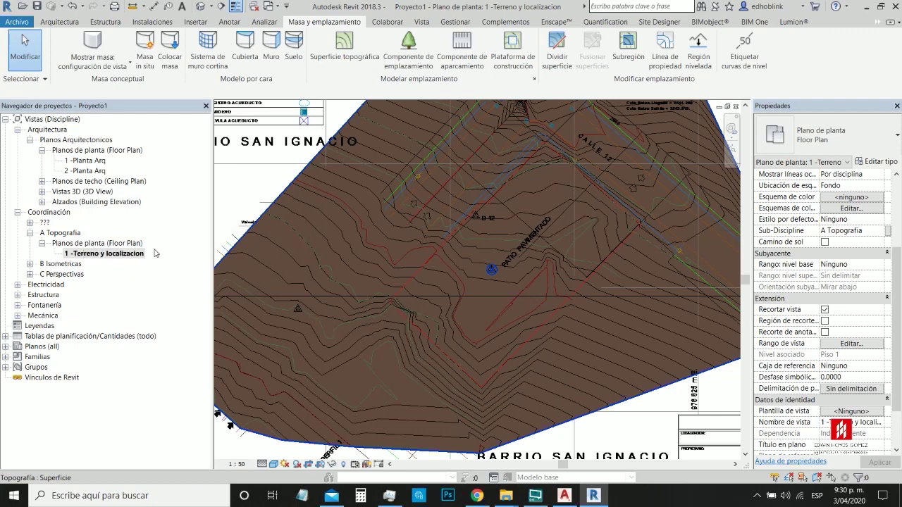
pyautogui.scroll(-1, 451, 363)
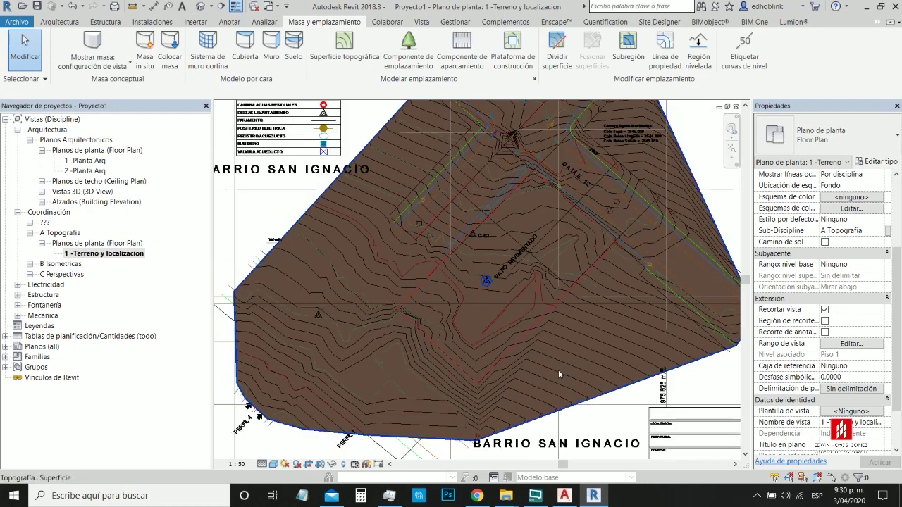
pyautogui.scroll(-2, 558, 370)
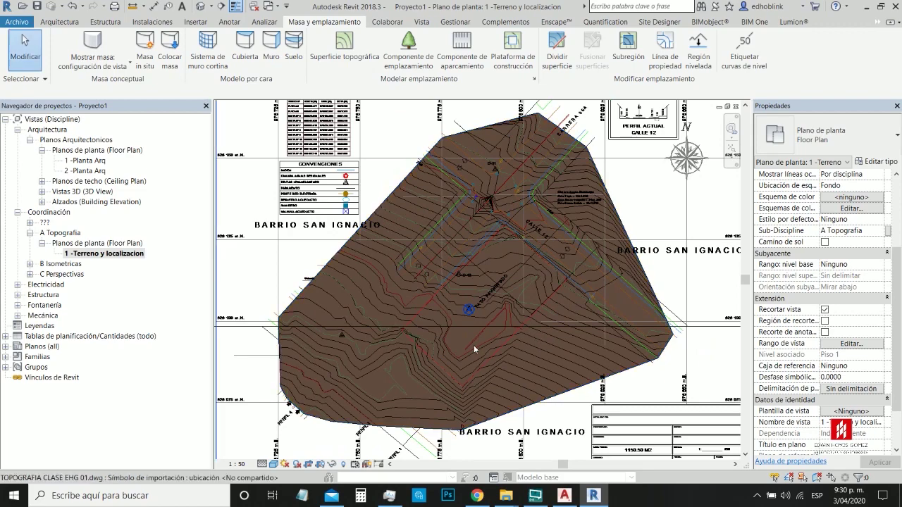
# Step: Start a sketched property line and trace the lot's southeast edge by picking its line in the imported survey drawing
pyautogui.scroll(2, 474, 344)
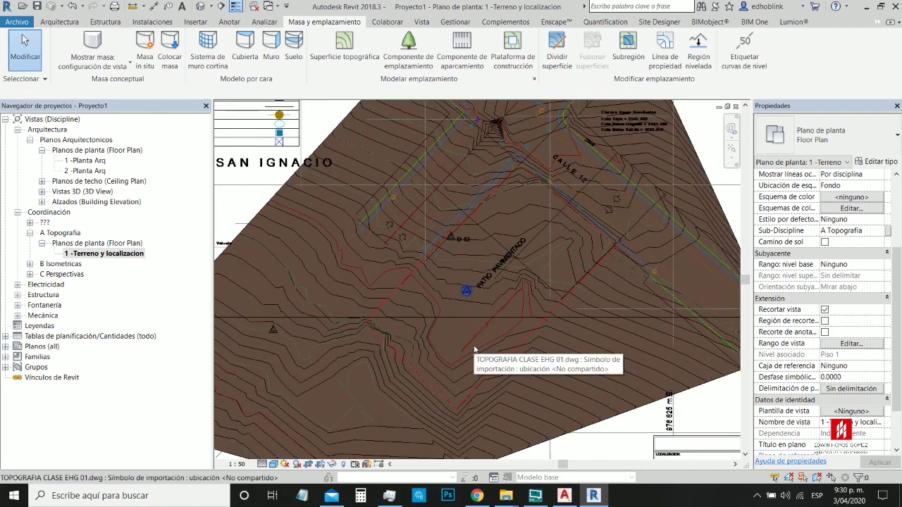
pyautogui.scroll(1, 470, 298)
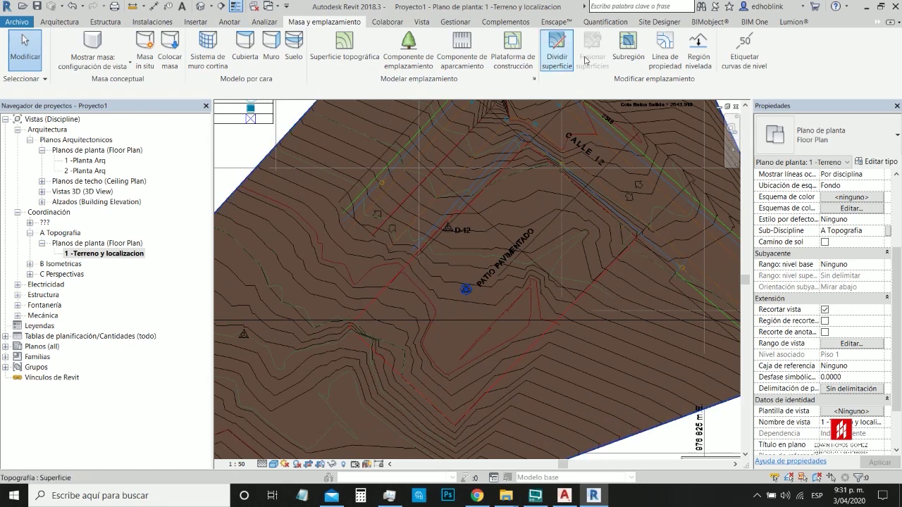
pyautogui.click(665, 58)
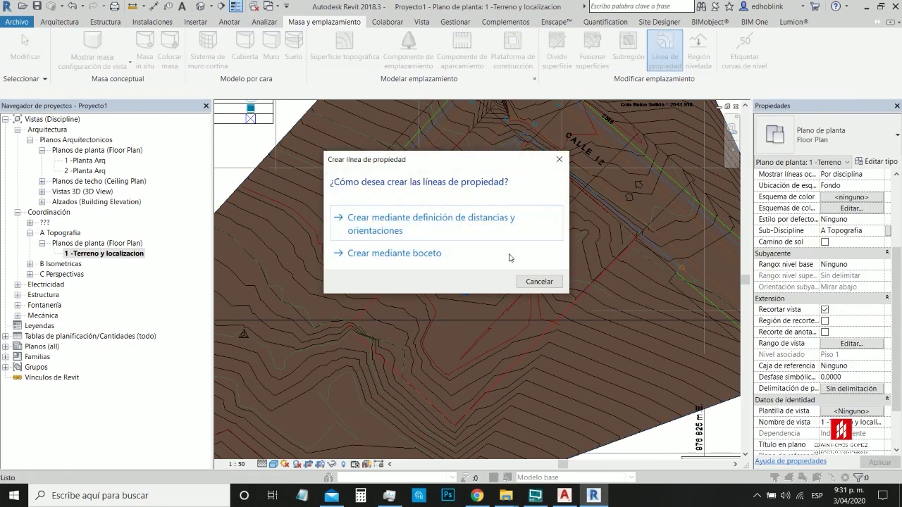
pyautogui.click(418, 253)
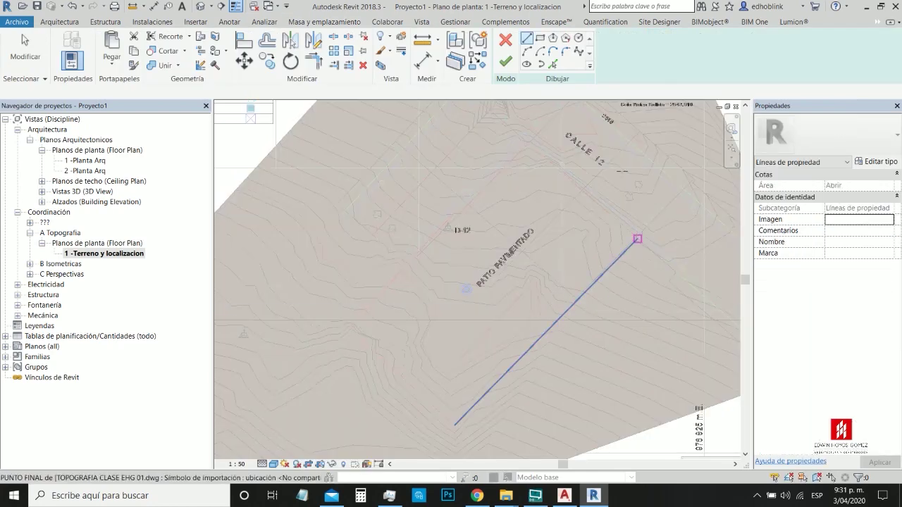
pyautogui.click(553, 64)
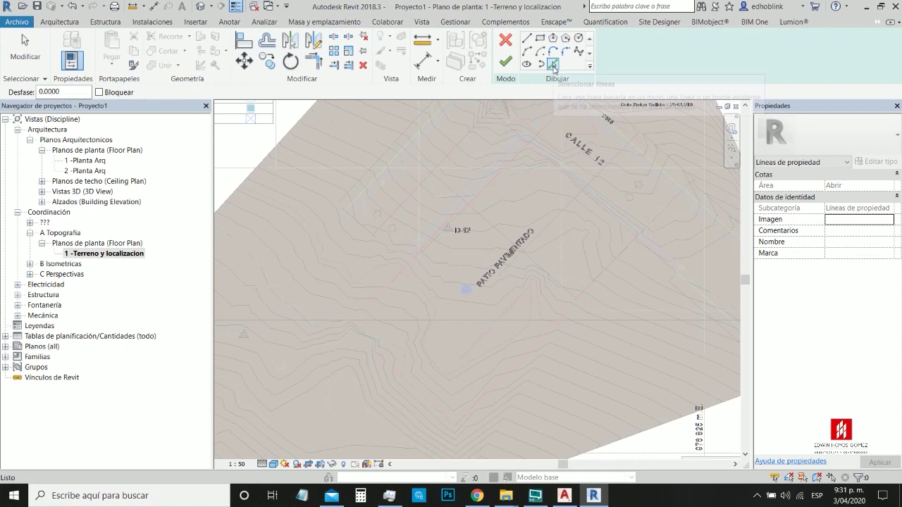
pyautogui.scroll(1, 594, 301)
pyautogui.scroll(1, 588, 300)
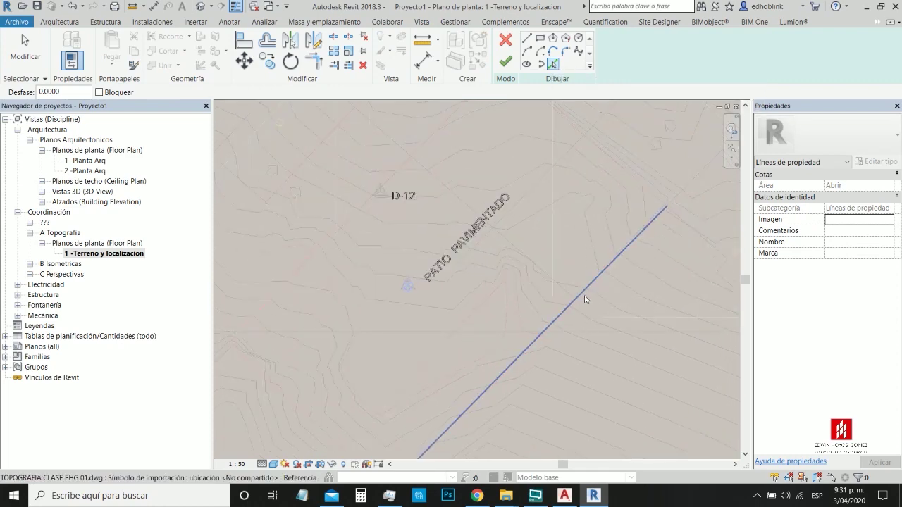
pyautogui.scroll(2, 577, 297)
pyautogui.click(575, 297)
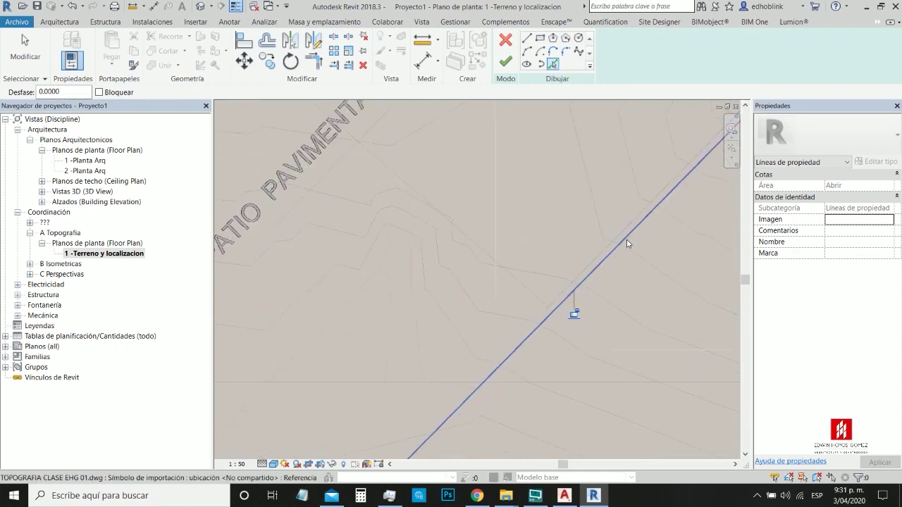
# Step: Add the lot's southwest edge and the long survey line along its northwest side to the property line sketch by picking them
pyautogui.scroll(-4, 536, 310)
pyautogui.scroll(3, 509, 319)
pyautogui.scroll(1, 505, 316)
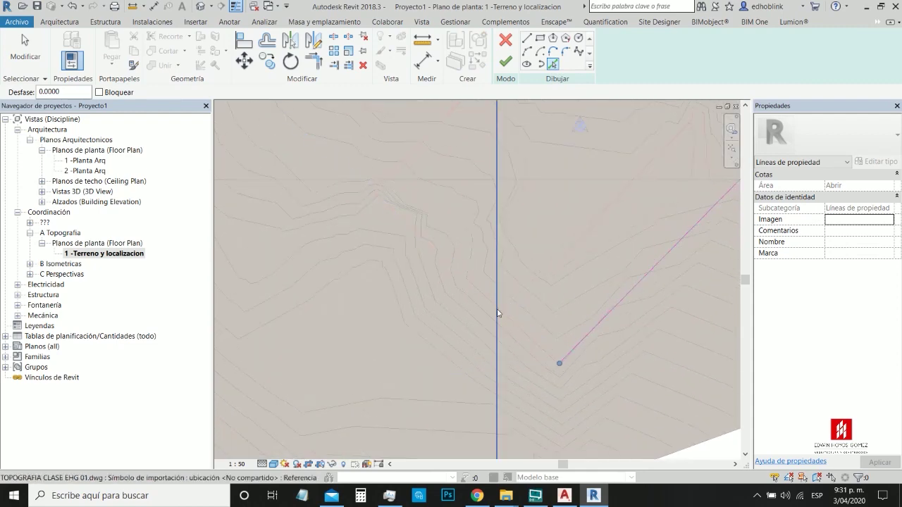
pyautogui.scroll(2, 473, 296)
pyautogui.click(451, 262)
pyautogui.scroll(-2, 513, 387)
pyautogui.scroll(1, 443, 265)
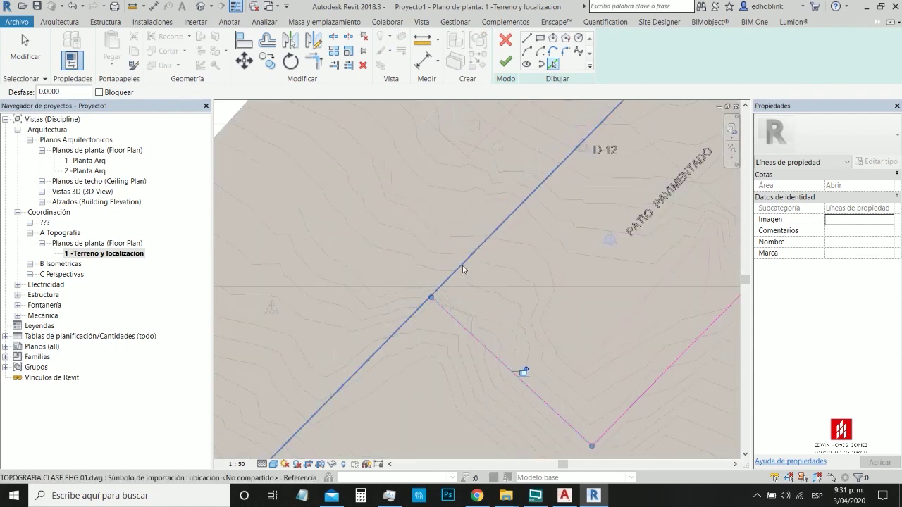
pyautogui.click(462, 268)
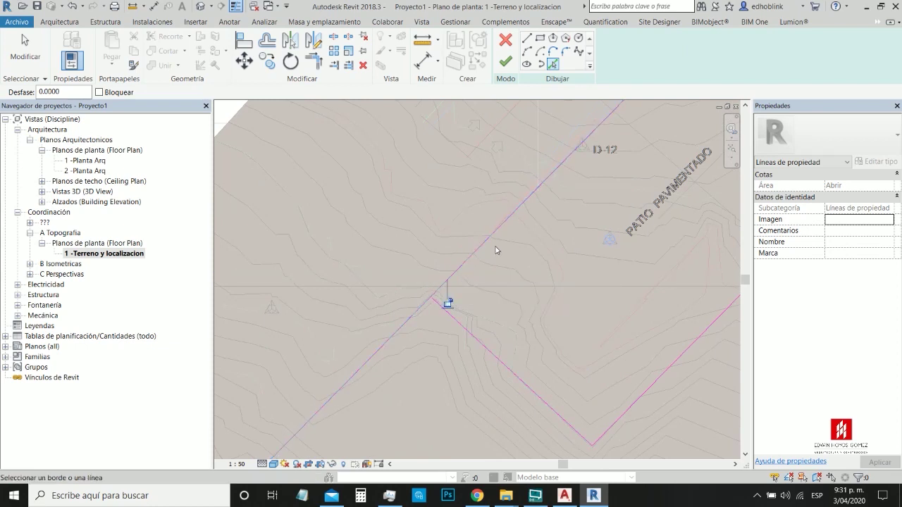
# Step: Pick the remaining boundary lines: the northwest edge segments, the short jog near D-12 and the edge along Calle 12
pyautogui.scroll(3, 535, 227)
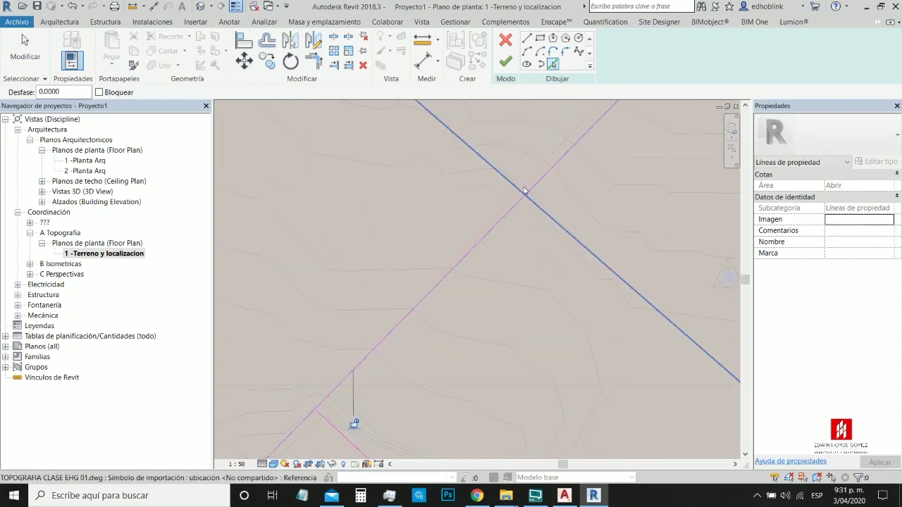
pyautogui.scroll(1, 564, 131)
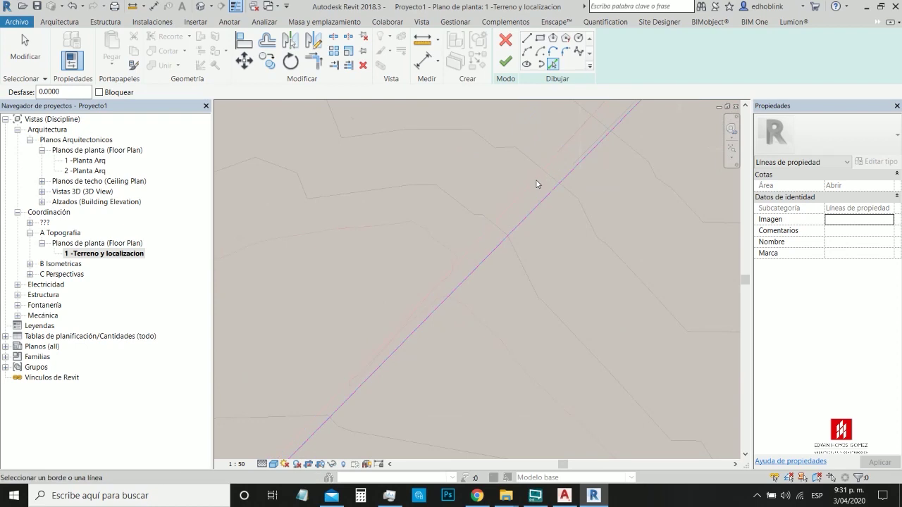
pyautogui.scroll(-2, 470, 280)
pyautogui.scroll(2, 589, 152)
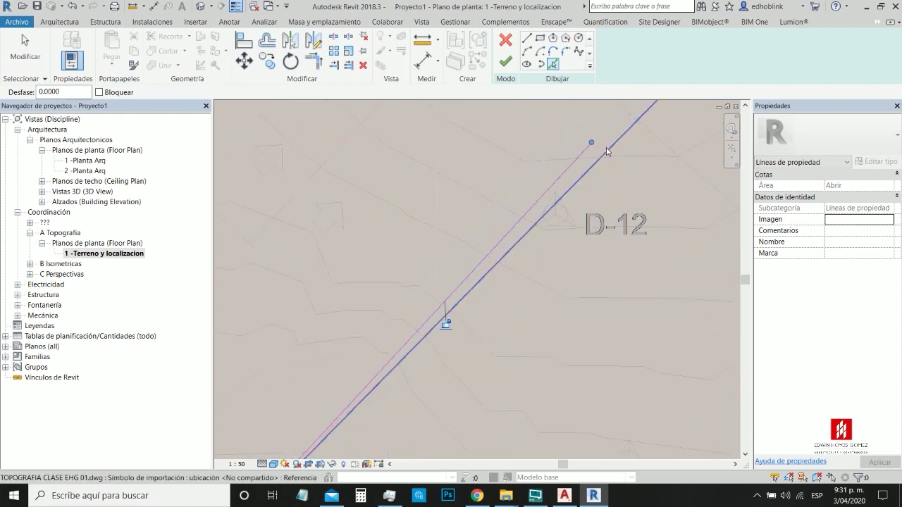
pyautogui.scroll(2, 607, 151)
pyautogui.click(596, 153)
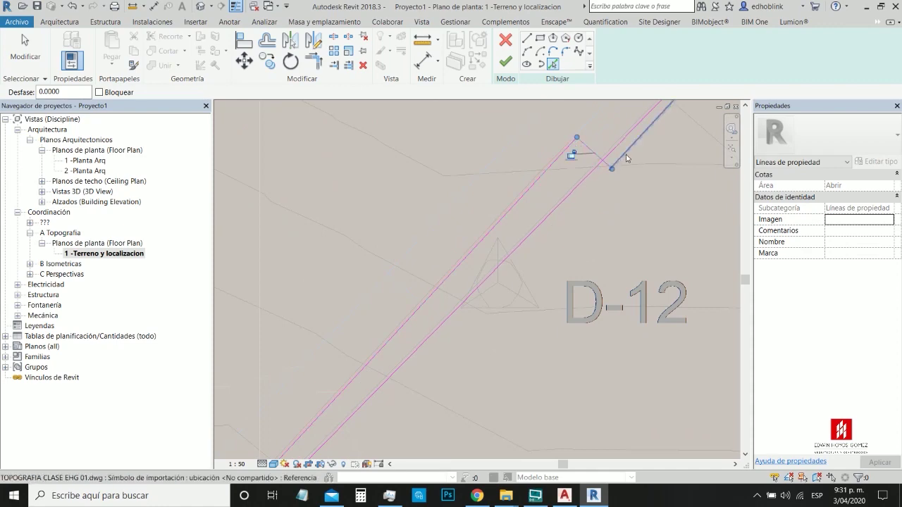
pyautogui.scroll(-5, 499, 248)
pyautogui.scroll(5, 585, 204)
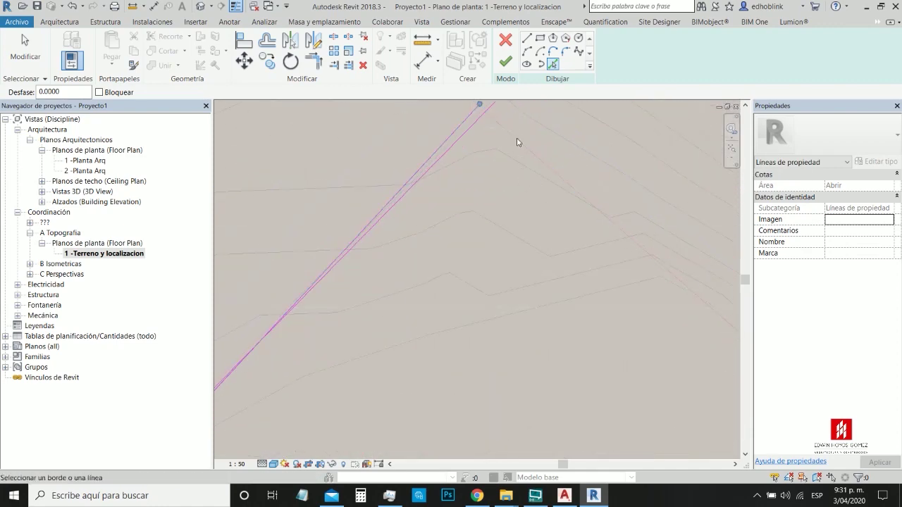
pyautogui.click(514, 137)
pyautogui.scroll(-2, 513, 150)
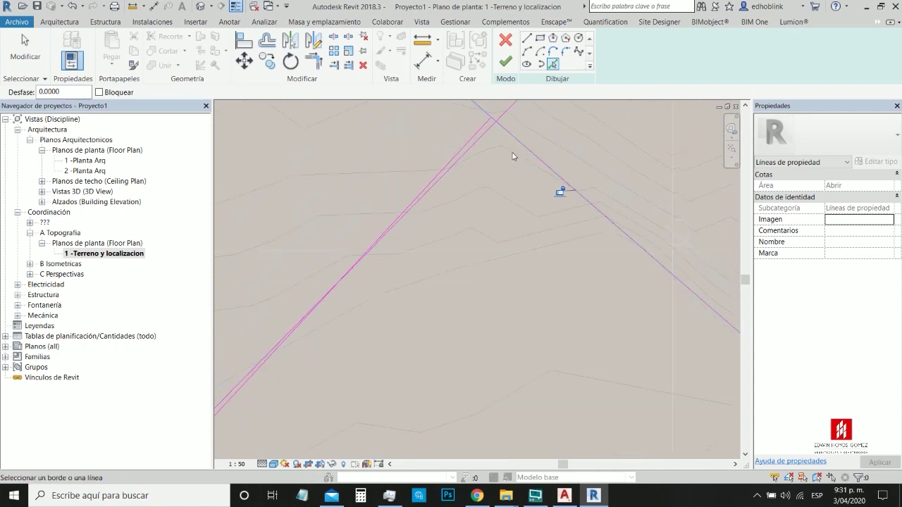
pyautogui.scroll(-2, 522, 166)
pyautogui.press('Escape')
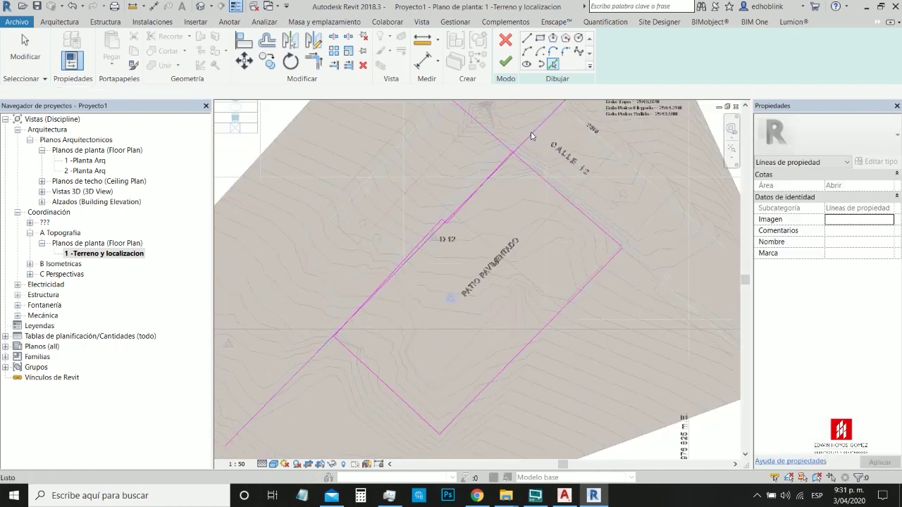
# Step: Delete the redundant long line along the northwest side and trim the Calle 12 line at the lot's north corner
pyautogui.click(532, 136)
pyautogui.press('Delete')
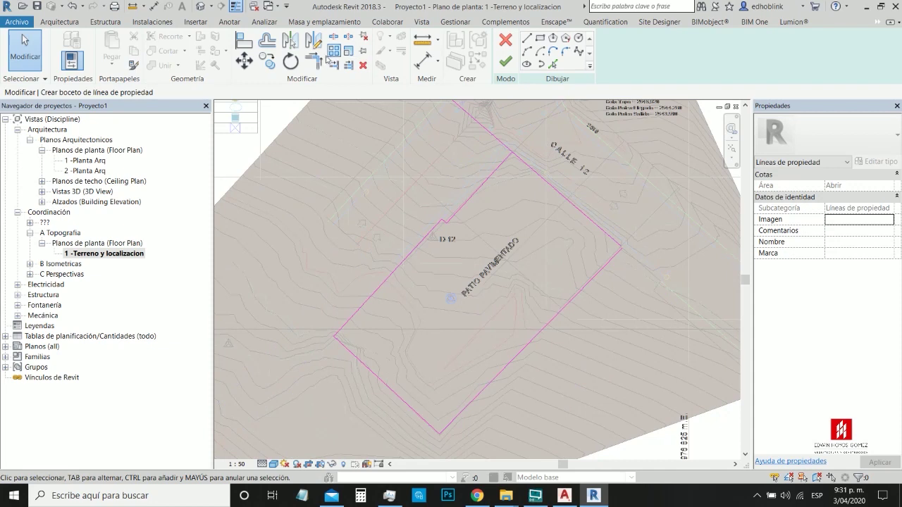
pyautogui.press('t')
pyautogui.press('r')
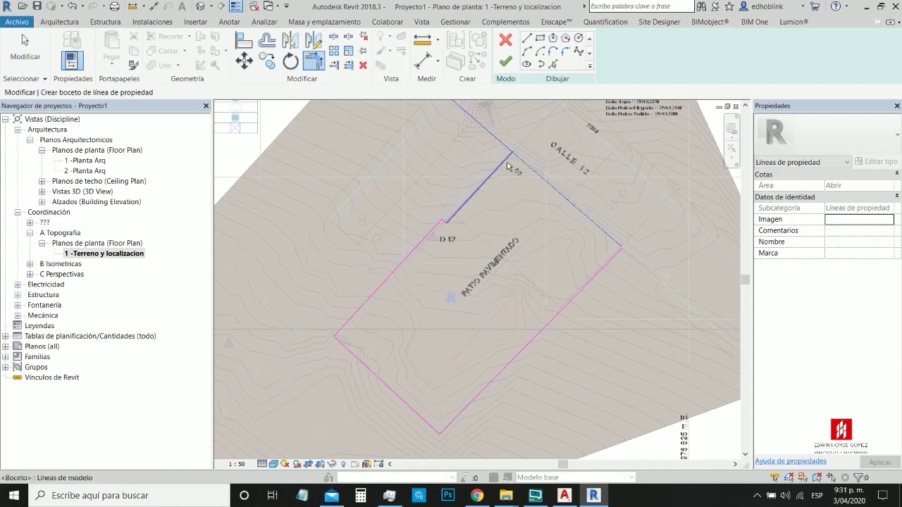
pyautogui.click(471, 407)
pyautogui.click(416, 417)
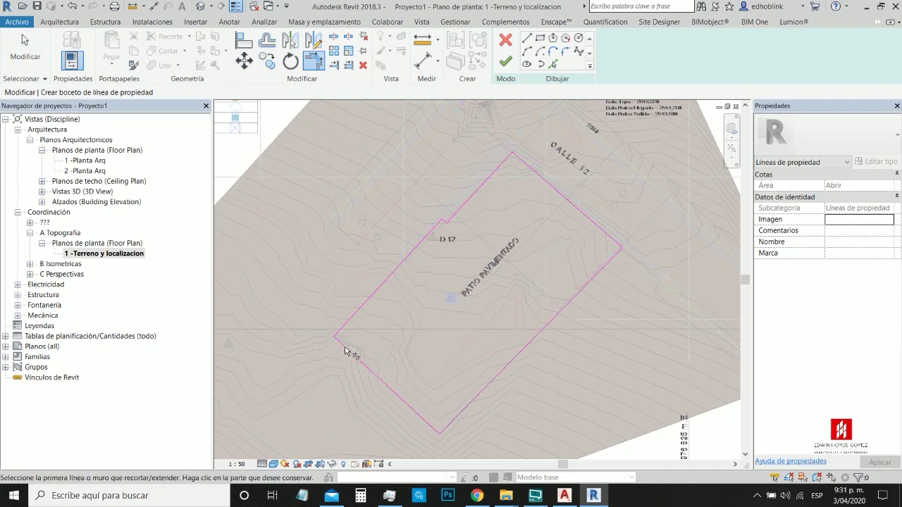
# Step: Trim the northwest edge against the short jog near D-12 and finish the property line sketch
pyautogui.click(446, 221)
pyautogui.scroll(5, 444, 221)
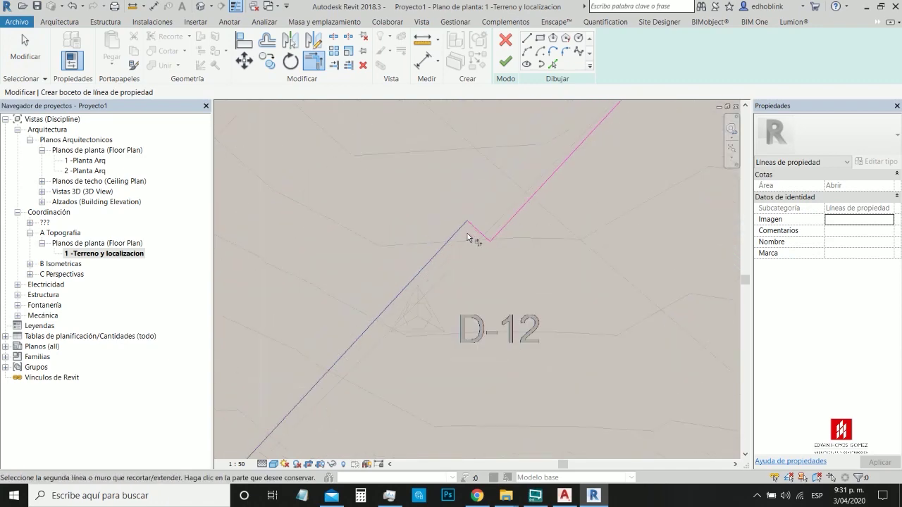
pyautogui.click(476, 233)
pyautogui.click(506, 62)
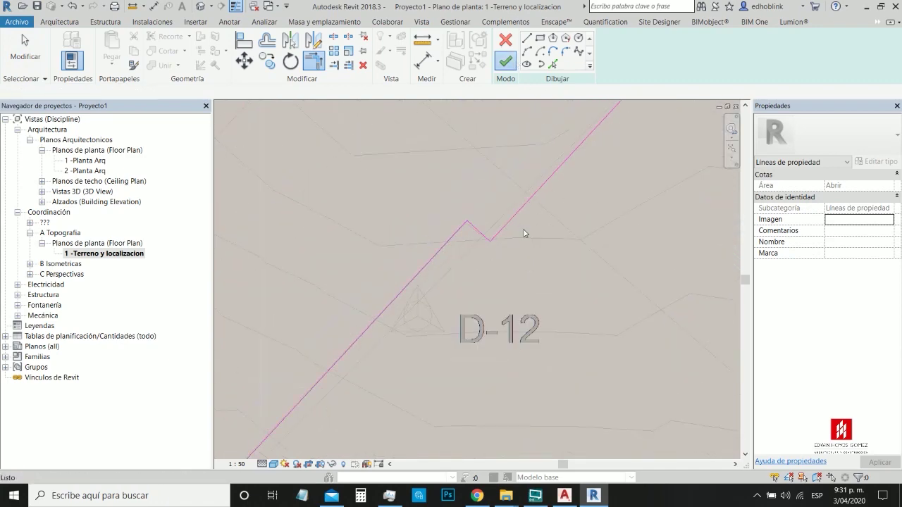
pyautogui.scroll(-4, 385, 254)
pyautogui.click(547, 314)
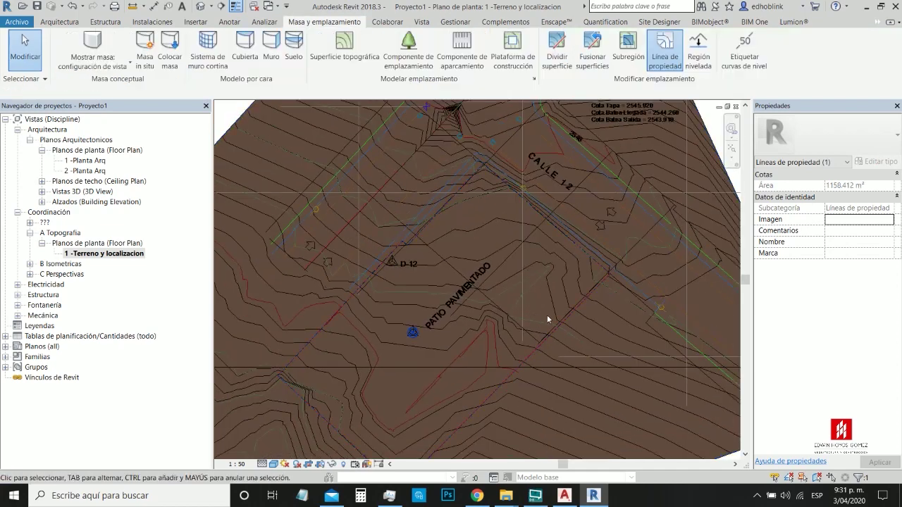
# Step: Reopen the property line's sketch, copy all its boundary lines to the clipboard and finish the sketch
pyautogui.click(582, 298)
pyautogui.scroll(-3, 475, 236)
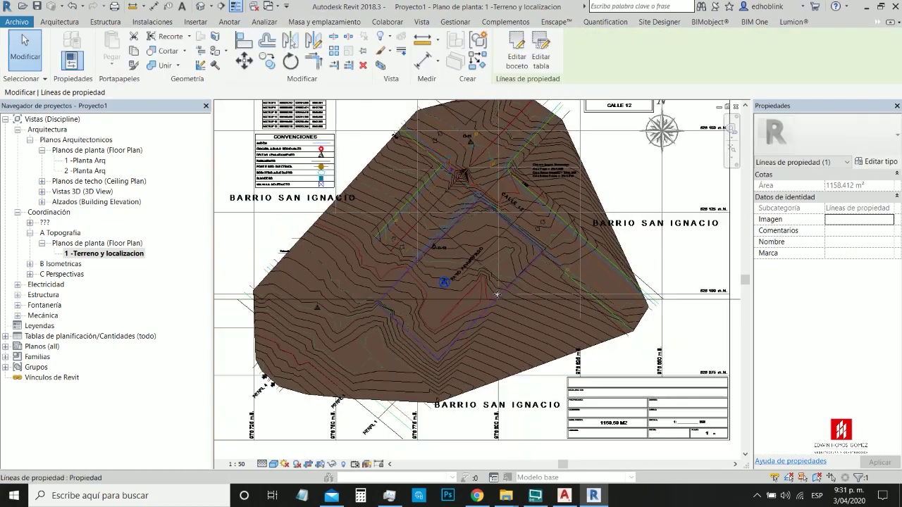
pyautogui.scroll(1, 501, 293)
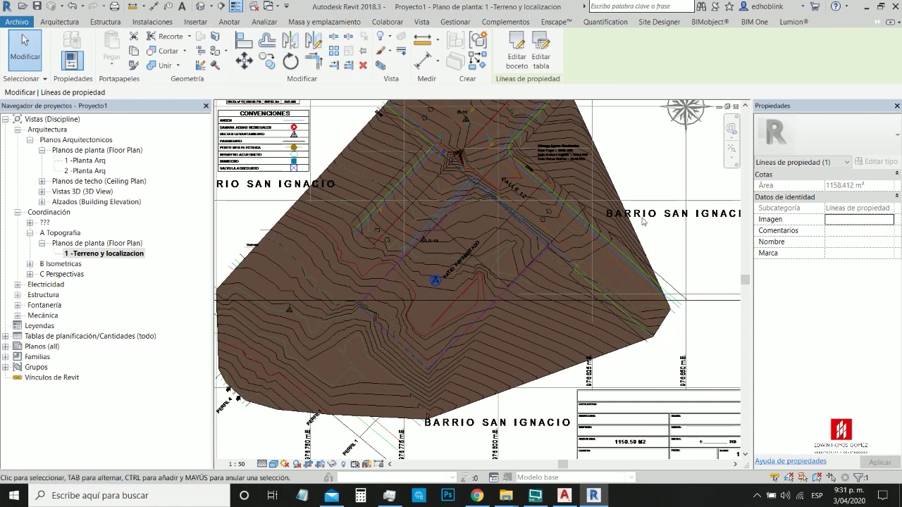
pyautogui.click(484, 297)
pyautogui.click(487, 309)
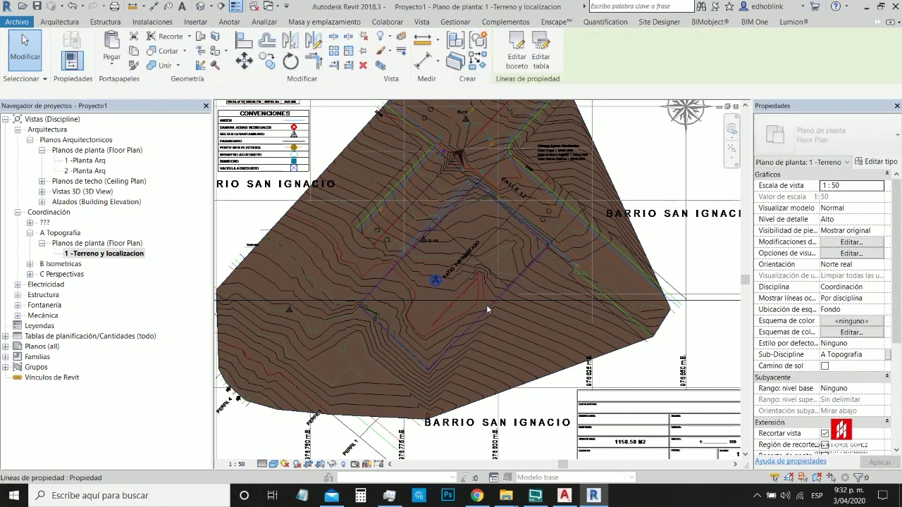
pyautogui.click(516, 53)
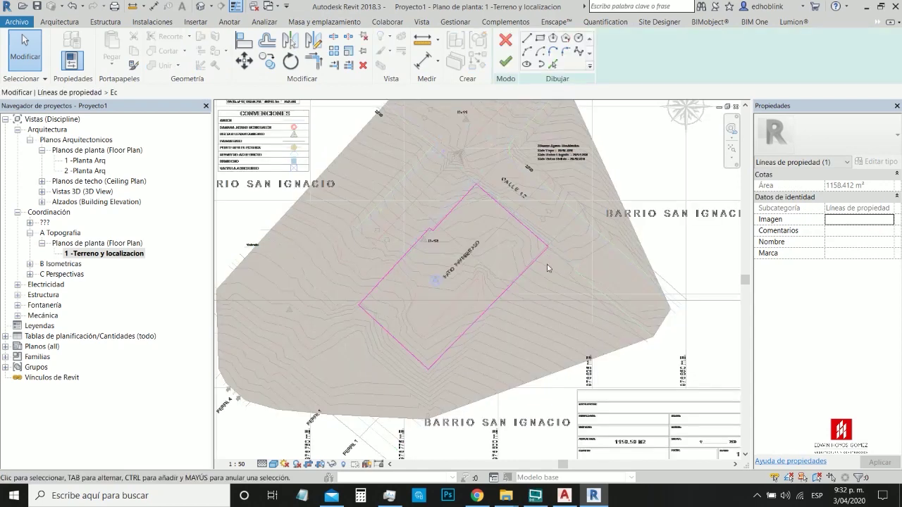
pyautogui.moveTo(319, 124); pyautogui.dragTo(637, 399)
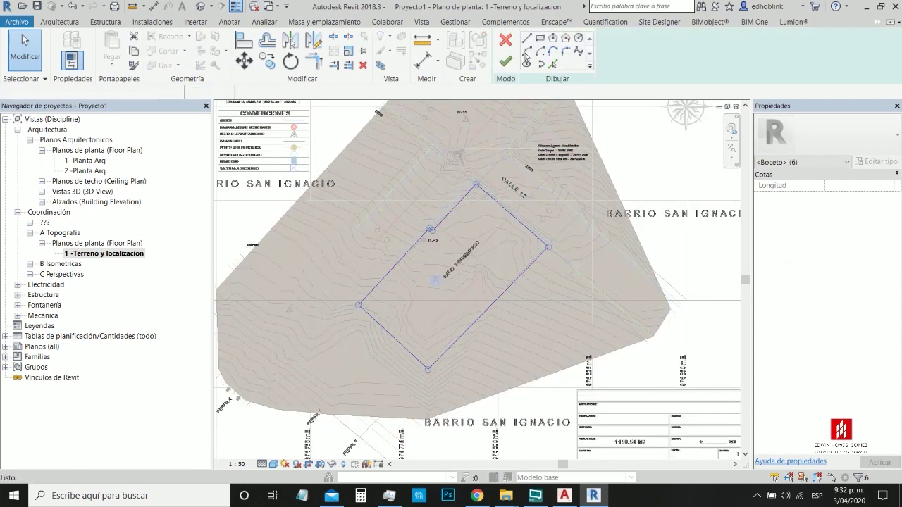
pyautogui.click(505, 62)
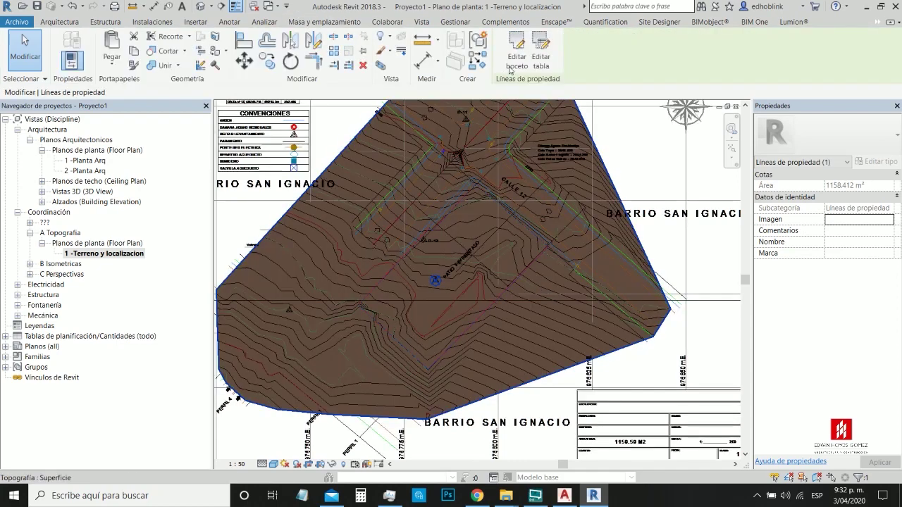
# Step: Start a building pad on level Piso 1 and paste the copied lot outline into its sketch, in the empty area east of the survey sheet
pyautogui.click(324, 22)
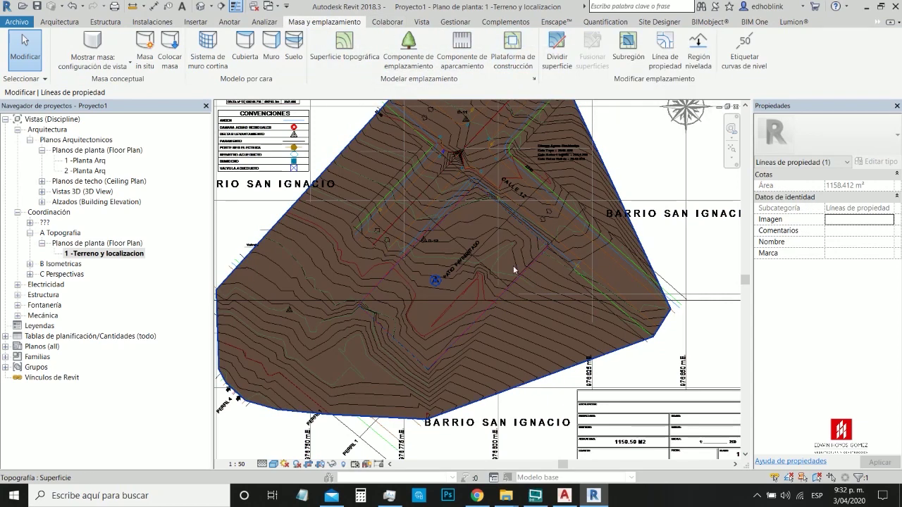
pyautogui.scroll(1, 439, 245)
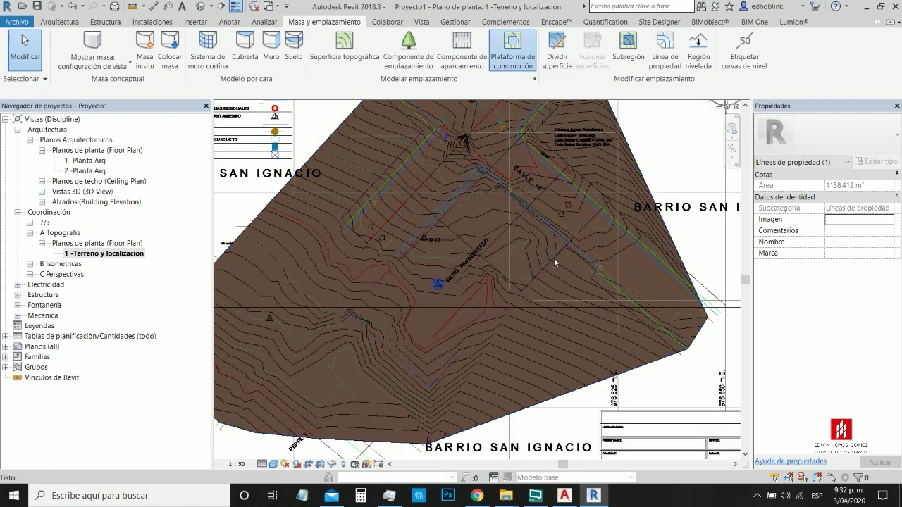
pyautogui.scroll(1, 431, 316)
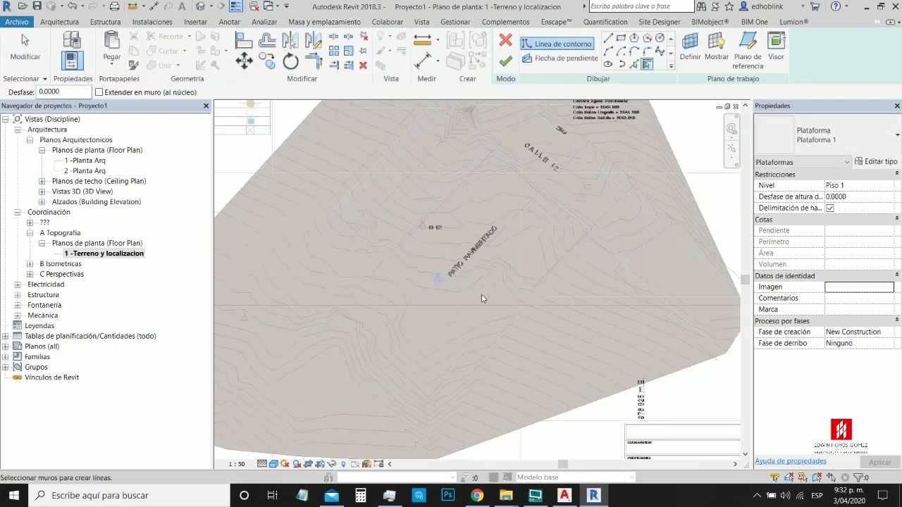
pyautogui.hotkey('ctrl', 'v')
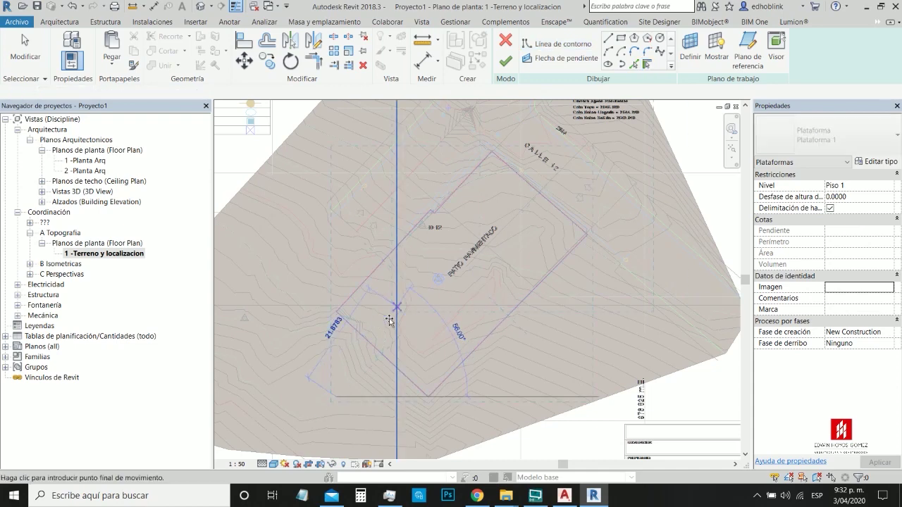
pyautogui.scroll(-4, 390, 321)
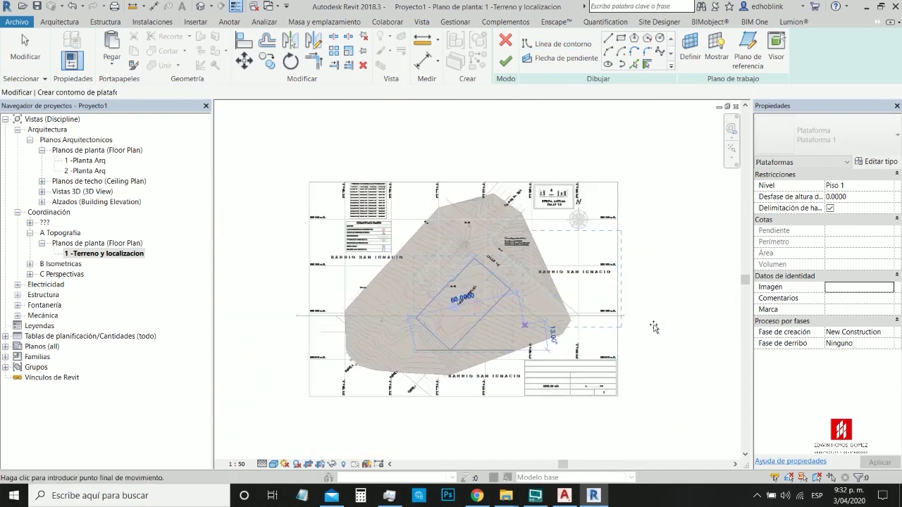
pyautogui.click(655, 328)
pyautogui.scroll(1, 643, 246)
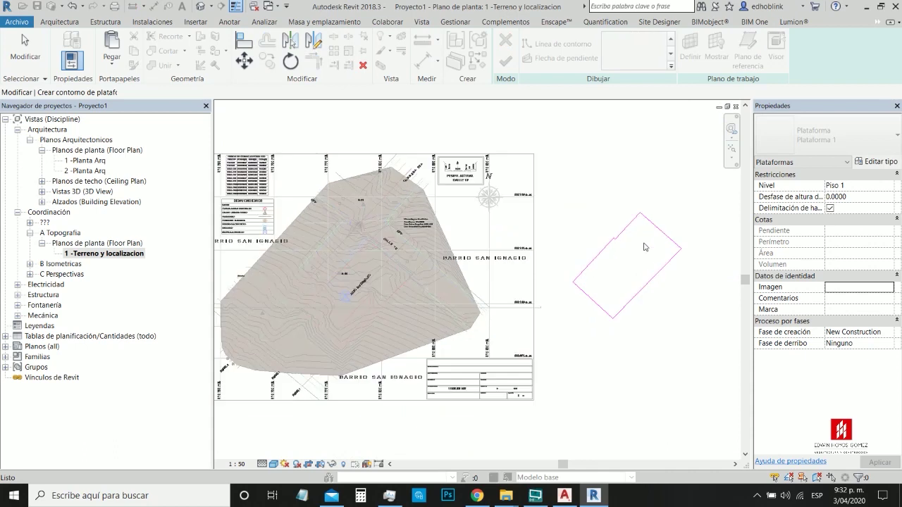
# Step: Delete the pasted copy of the lot outline from the empty area east of the survey sheet
pyautogui.scroll(1, 644, 247)
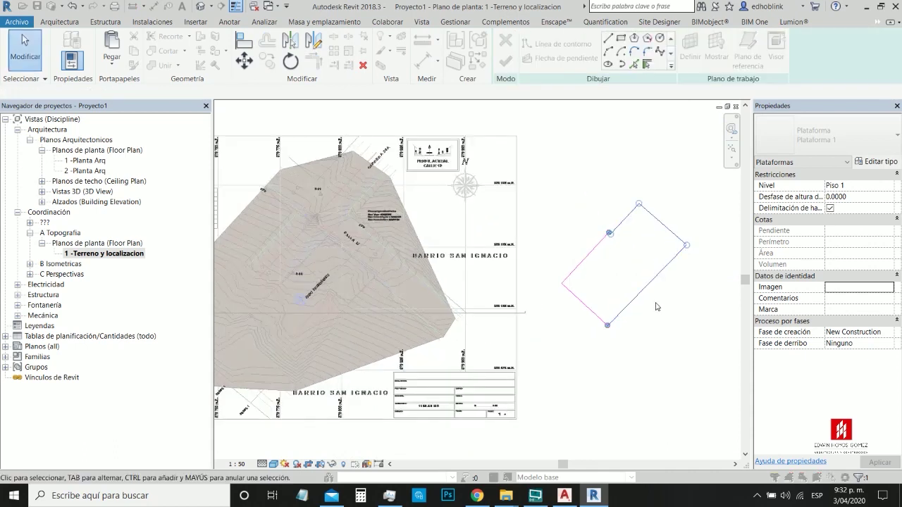
pyautogui.click(673, 379)
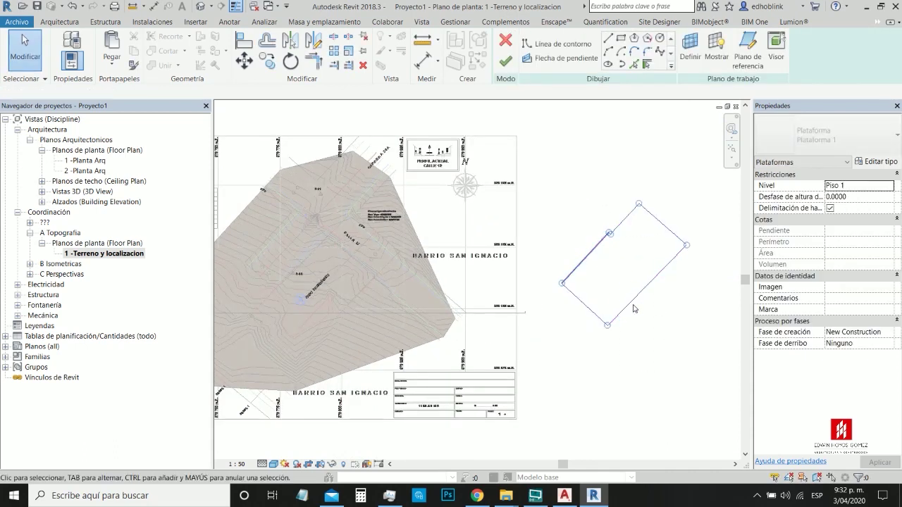
pyautogui.moveTo(697, 362); pyautogui.dragTo(585, 189)
pyautogui.moveTo(569, 182); pyautogui.dragTo(570, 182)
pyautogui.press('Delete')
pyautogui.scroll(-1, 590, 212)
pyautogui.scroll(4, 360, 255)
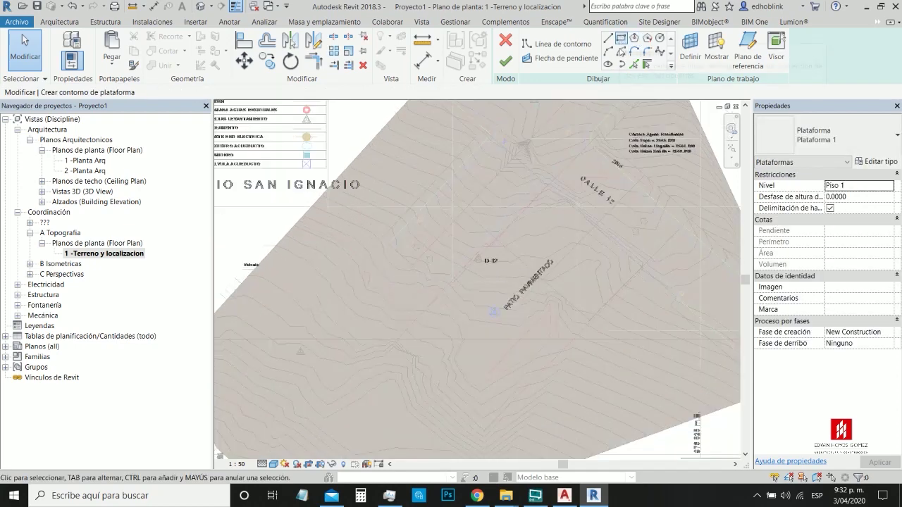
pyautogui.click(608, 38)
pyautogui.scroll(2, 679, 274)
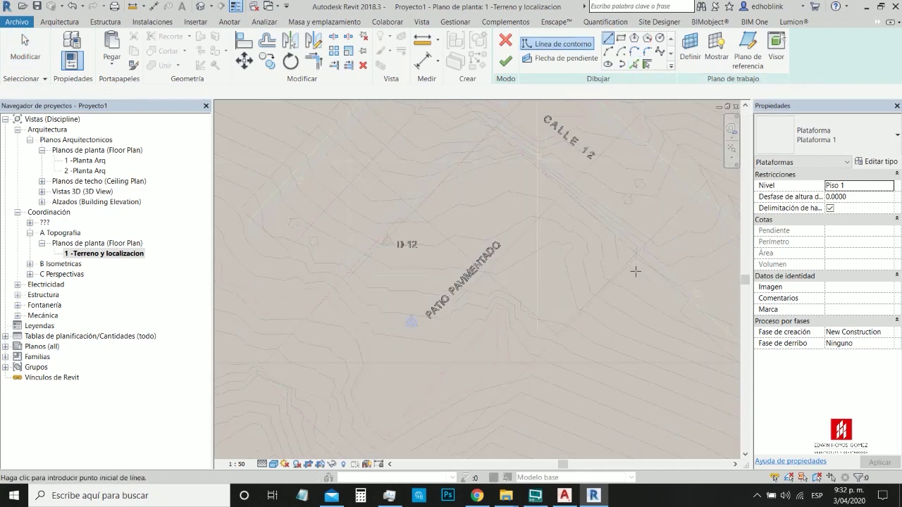
pyautogui.scroll(1, 491, 353)
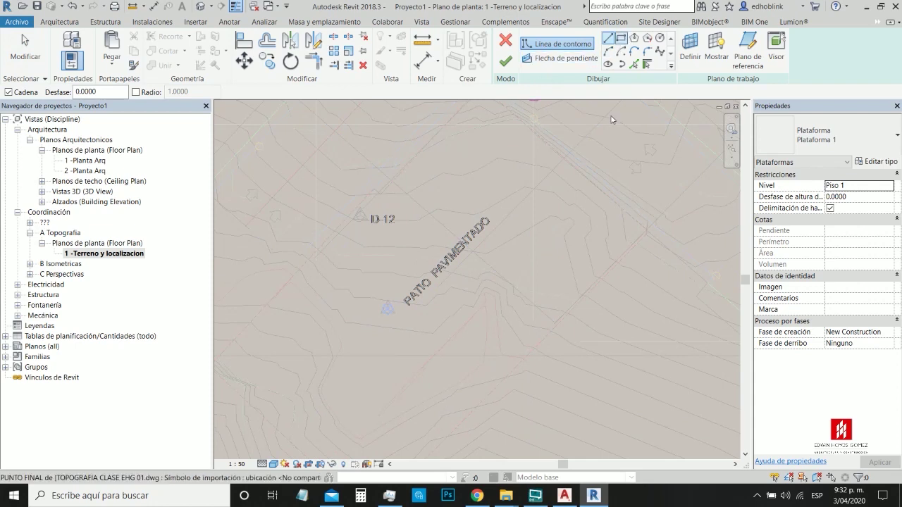
pyautogui.scroll(-1, 587, 217)
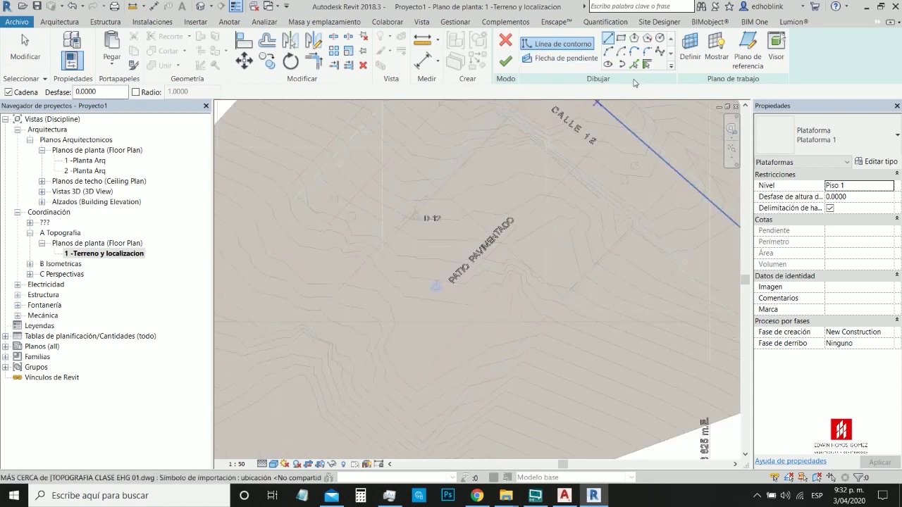
# Step: Create pad boundary lines with Pick Lines at a 2 m offset from the property line's southeast, Calle 12 and upper northwest sides
pyautogui.click(634, 65)
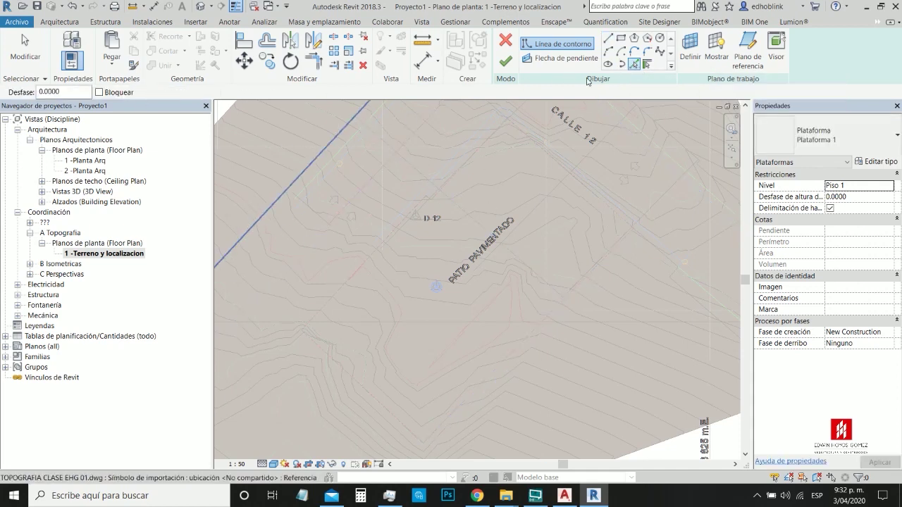
pyautogui.moveTo(69, 93); pyautogui.dragTo(39, 93)
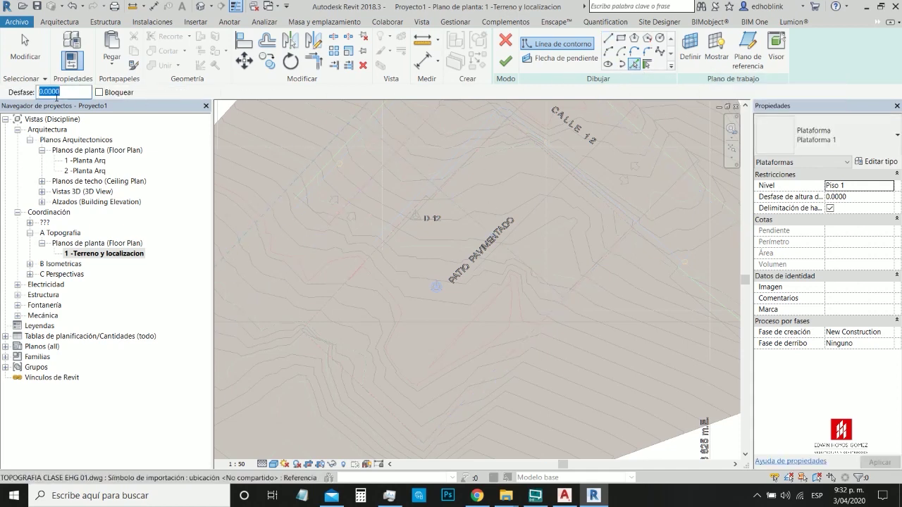
pyautogui.write('1')
pyautogui.press('Return')
pyautogui.moveTo(59, 92); pyautogui.dragTo(37, 92)
pyautogui.write('2')
pyautogui.press('Return')
pyautogui.click(577, 294)
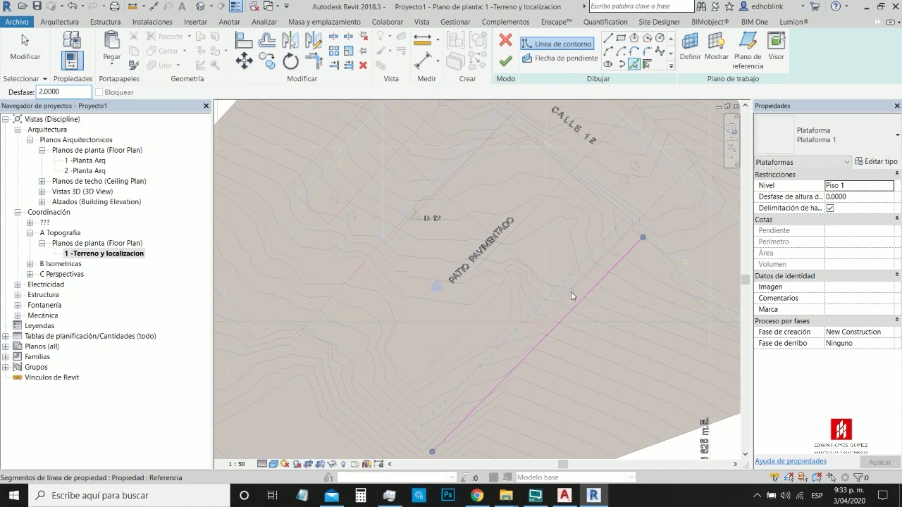
pyautogui.click(608, 260)
pyautogui.click(480, 157)
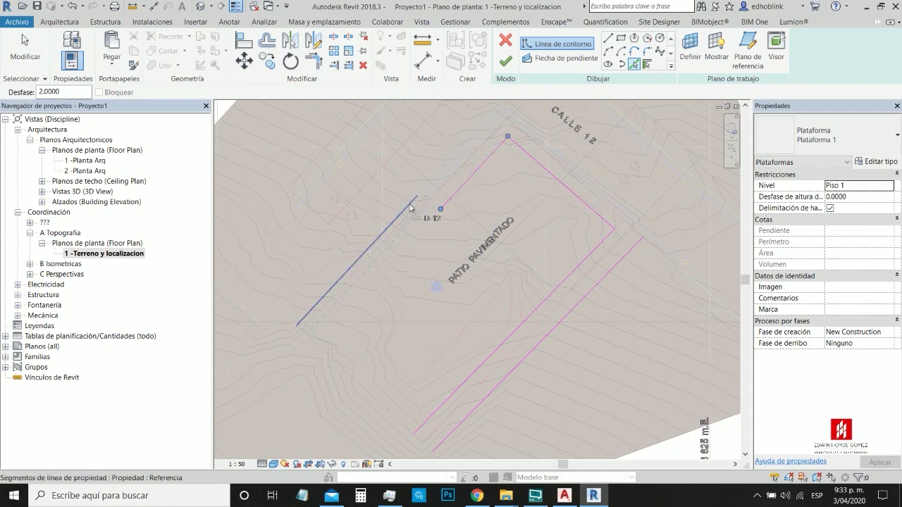
# Step: Add boundary lines offset 2 m inward from the short jog near D-12, the long northwest edge and the southwest edge
pyautogui.scroll(4, 451, 187)
pyautogui.click(449, 189)
pyautogui.scroll(-3, 467, 183)
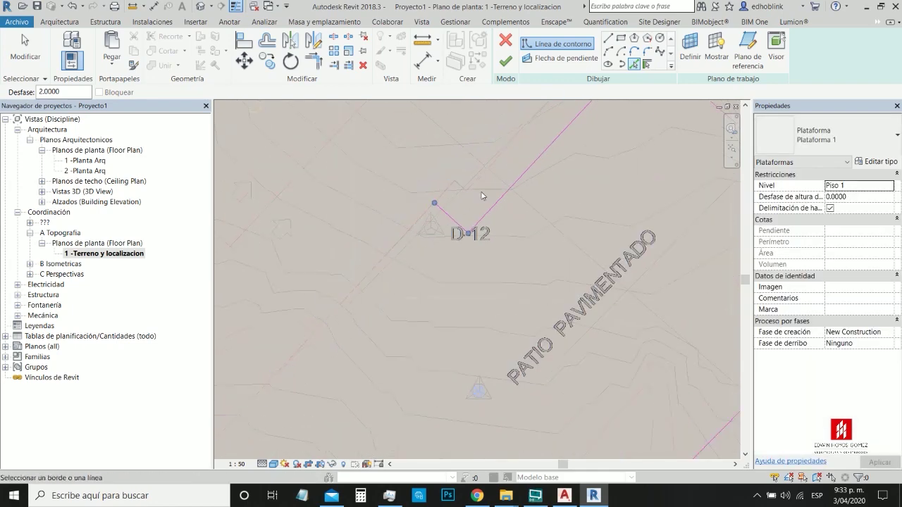
pyautogui.click(414, 237)
pyautogui.scroll(-2, 369, 346)
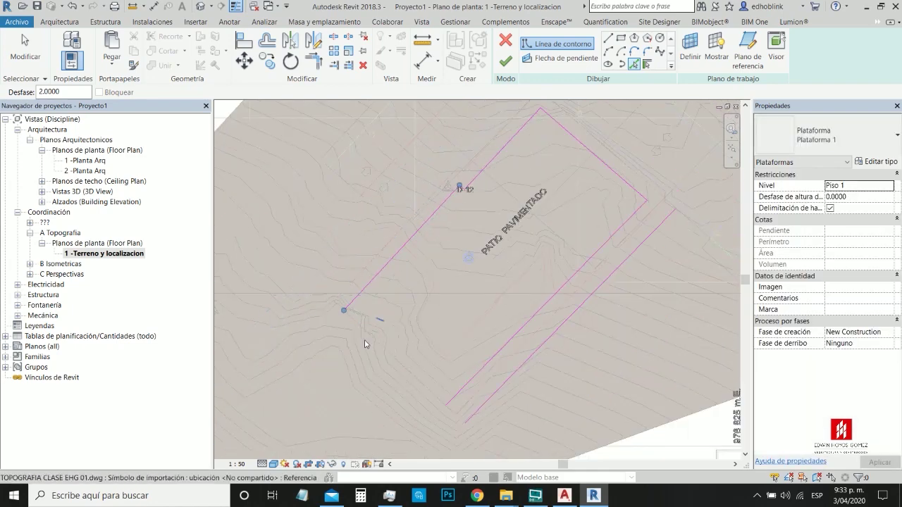
pyautogui.click(400, 341)
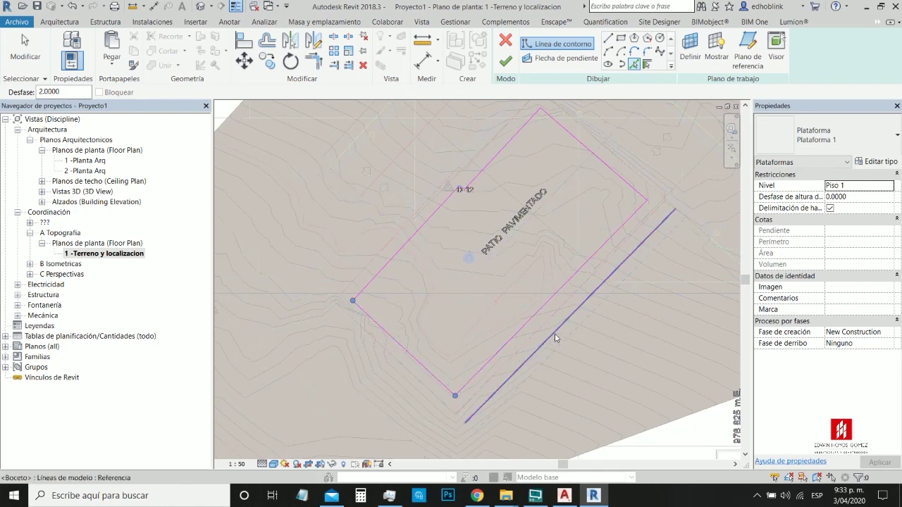
# Step: Delete the redundant boundary line outside the lot's southeast side and finish the pad sketch
pyautogui.press('Escape')
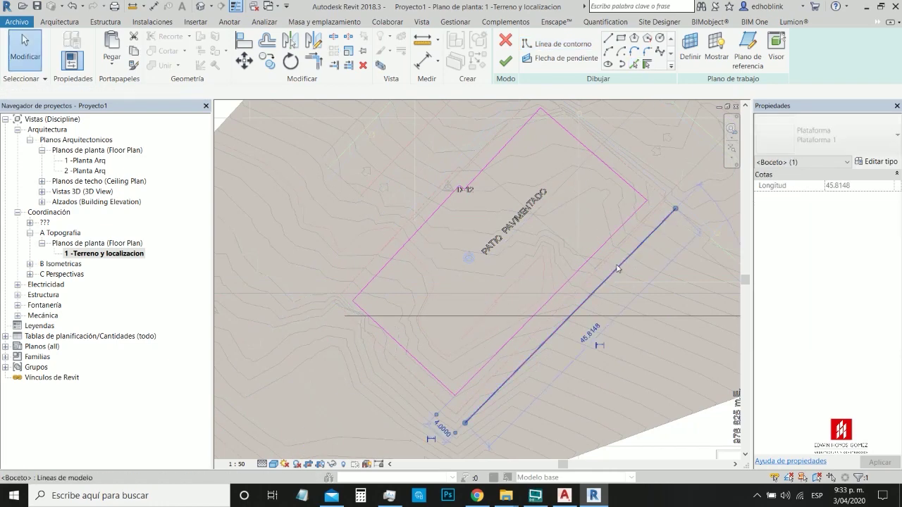
pyautogui.scroll(1, 520, 233)
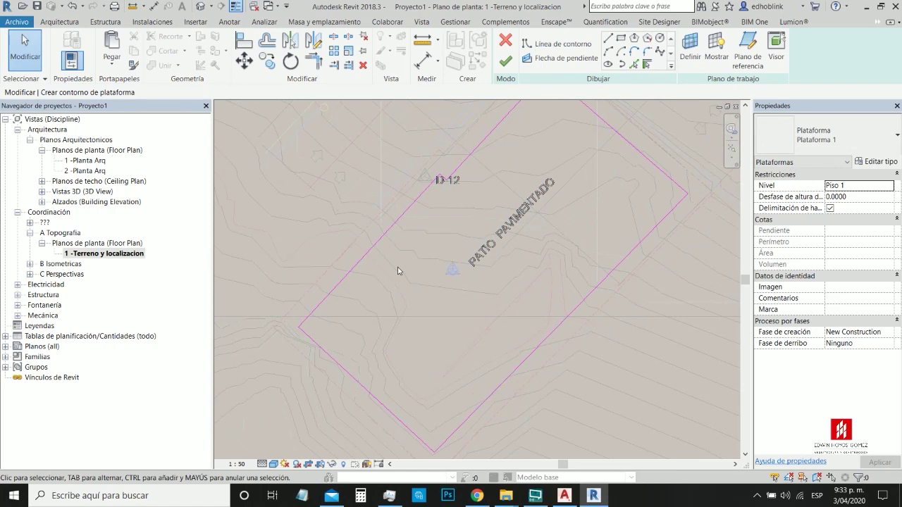
pyautogui.scroll(-1, 401, 270)
pyautogui.click(506, 61)
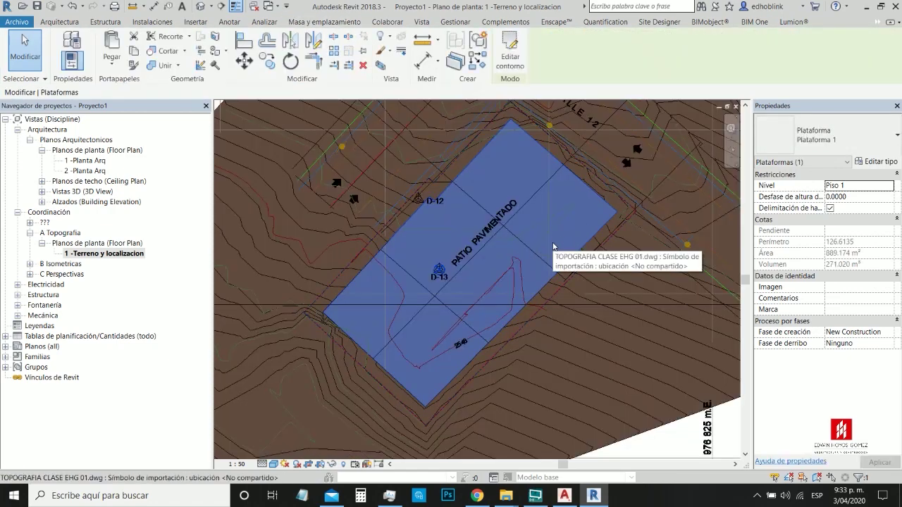
# Step: Inspect the new building pad around D-12 and D-13 in plan and switch to the 3D view
pyautogui.scroll(3, 438, 270)
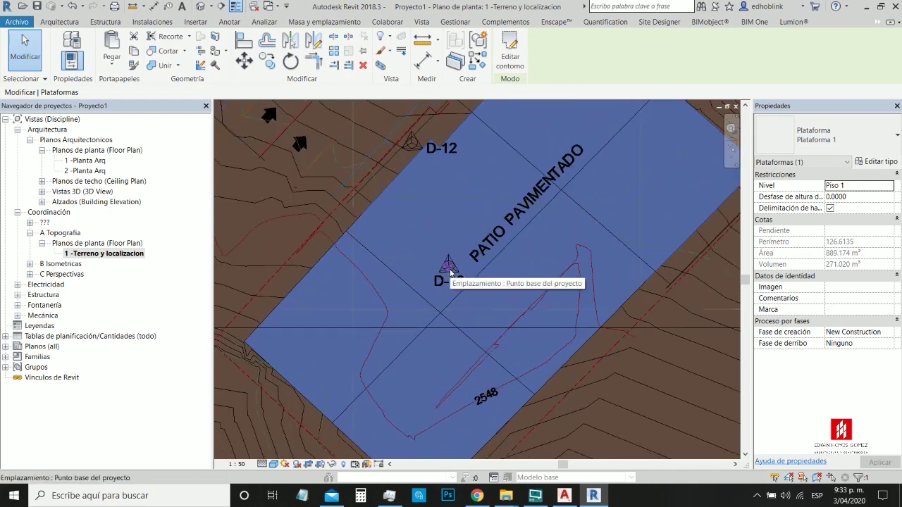
pyautogui.scroll(-2, 451, 272)
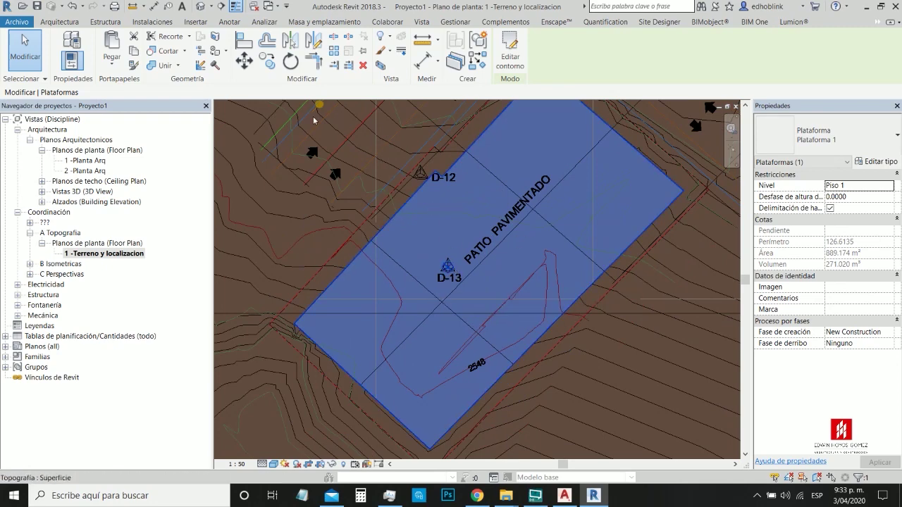
pyautogui.scroll(-1, 441, 272)
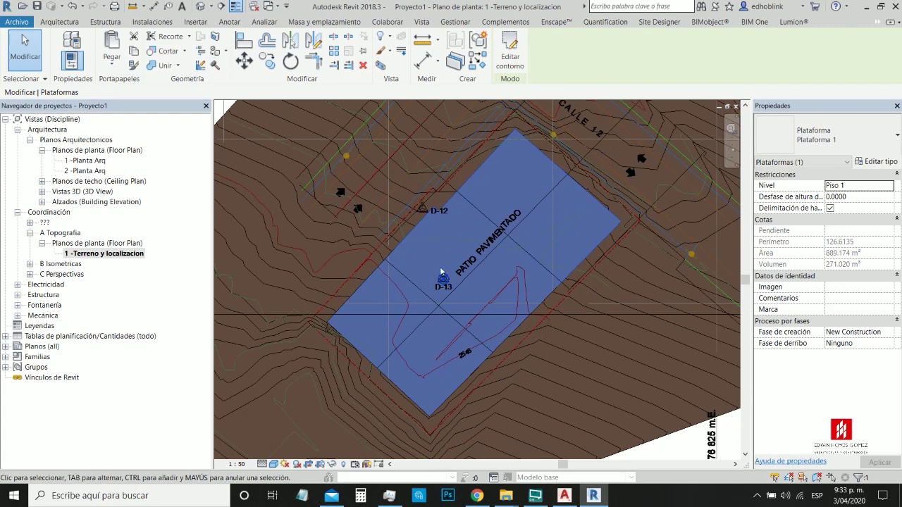
pyautogui.click(431, 191)
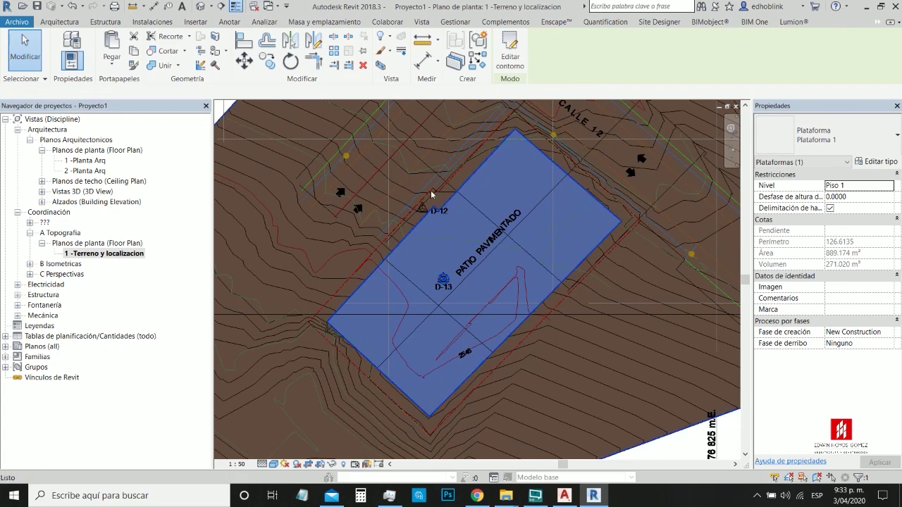
pyautogui.hotkey('ctrl', 'Tab')
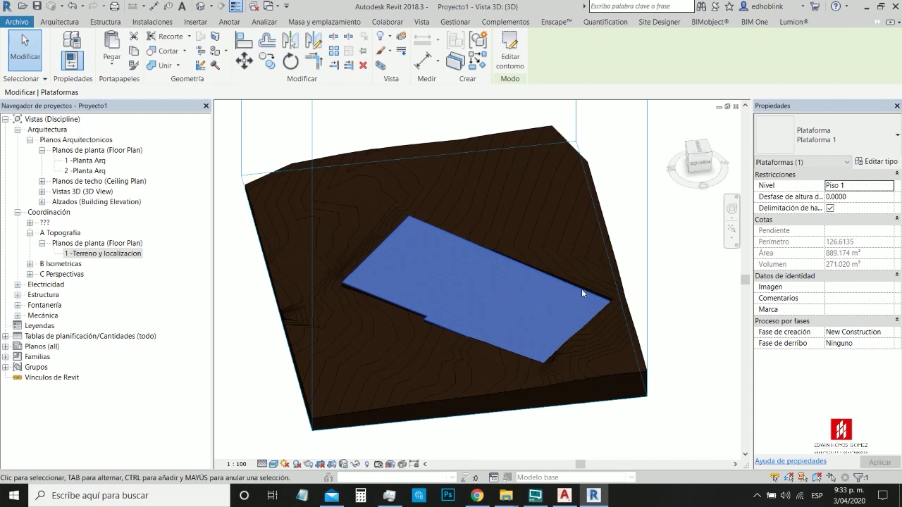
# Step: Switch to AutoCAD and examine the red lot outline in the TOPOGRAFIA CLASE EHG 01 drawing
pyautogui.click(564, 496)
pyautogui.scroll(-3, 354, 138)
pyautogui.scroll(-2, 406, 254)
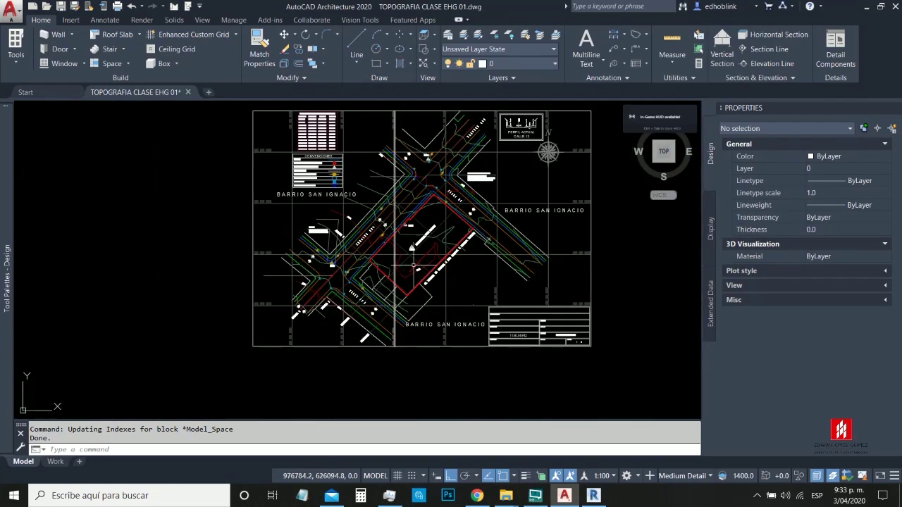
pyautogui.scroll(6, 419, 239)
pyautogui.scroll(-4, 418, 239)
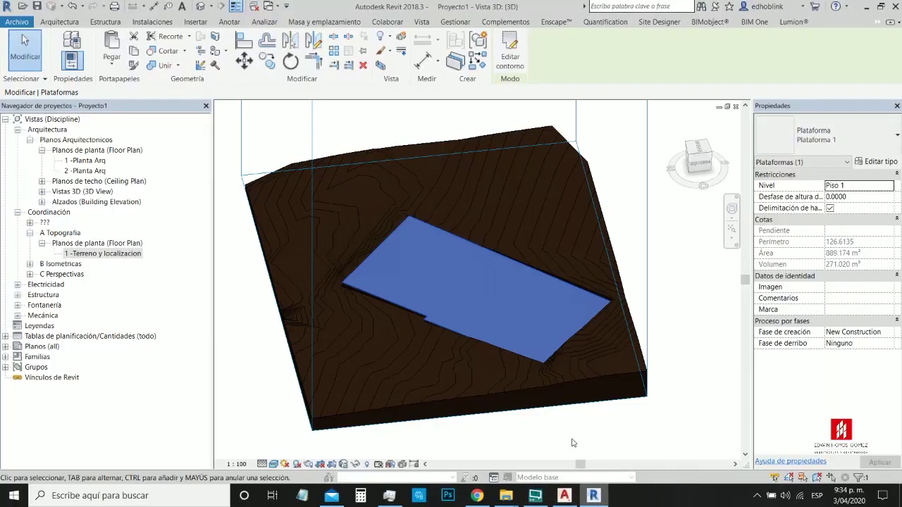
# Step: Return to Revit and examine the pad's corners and edges against the surrounding terrain in the 3D view
pyautogui.click(594, 496)
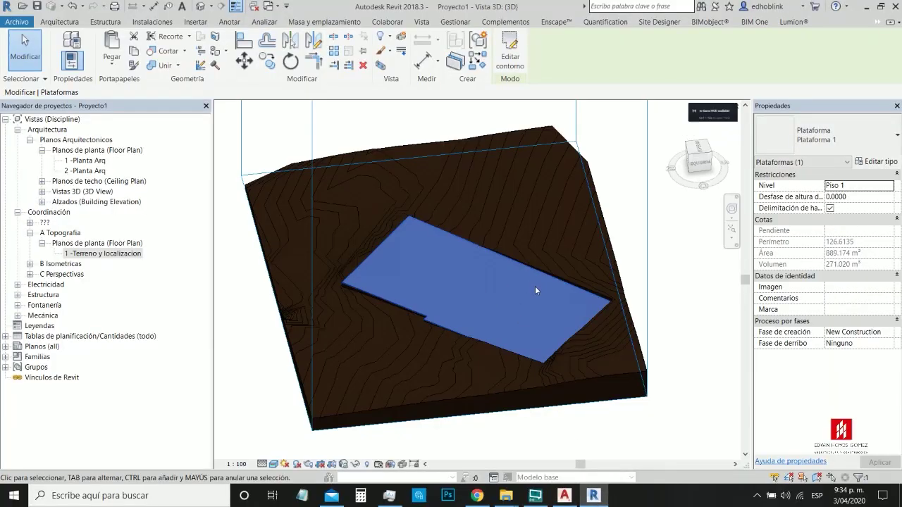
pyautogui.click(618, 289)
pyautogui.scroll(5, 623, 303)
pyautogui.scroll(5, 616, 302)
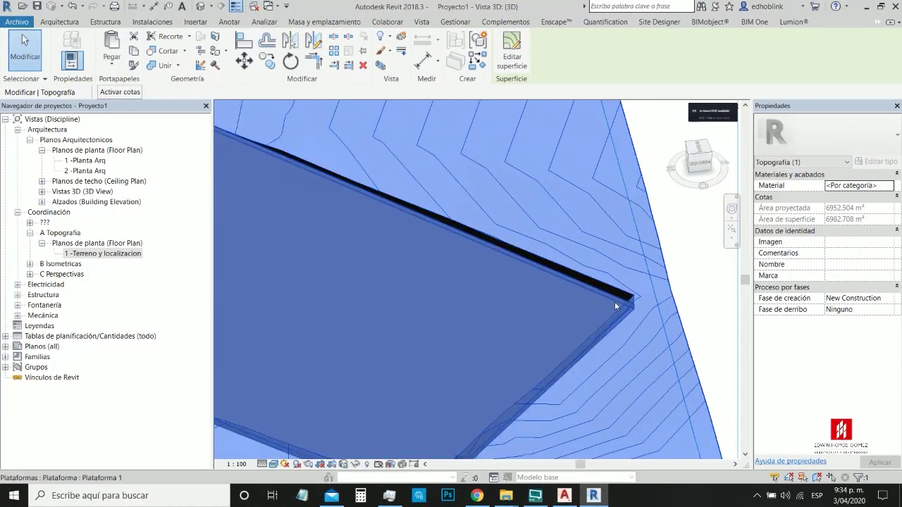
pyautogui.scroll(-8, 702, 301)
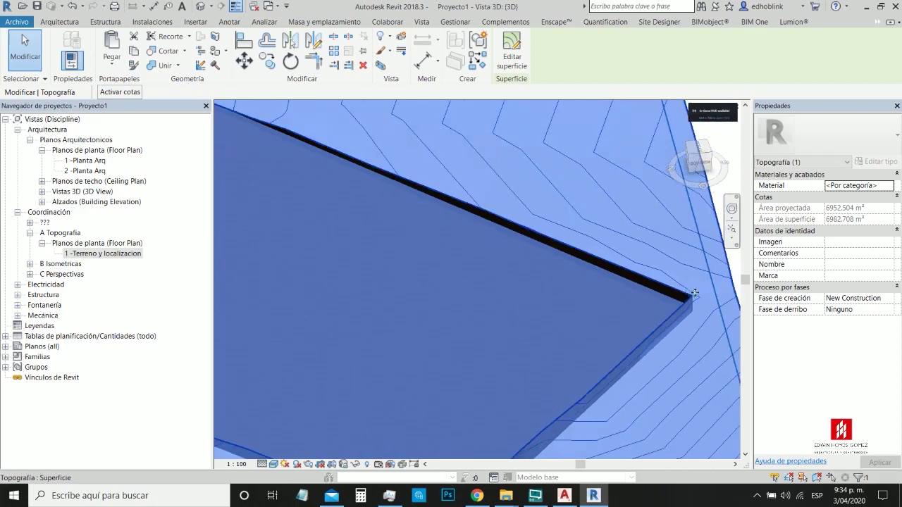
pyautogui.scroll(5, 466, 281)
pyautogui.scroll(5, 466, 281)
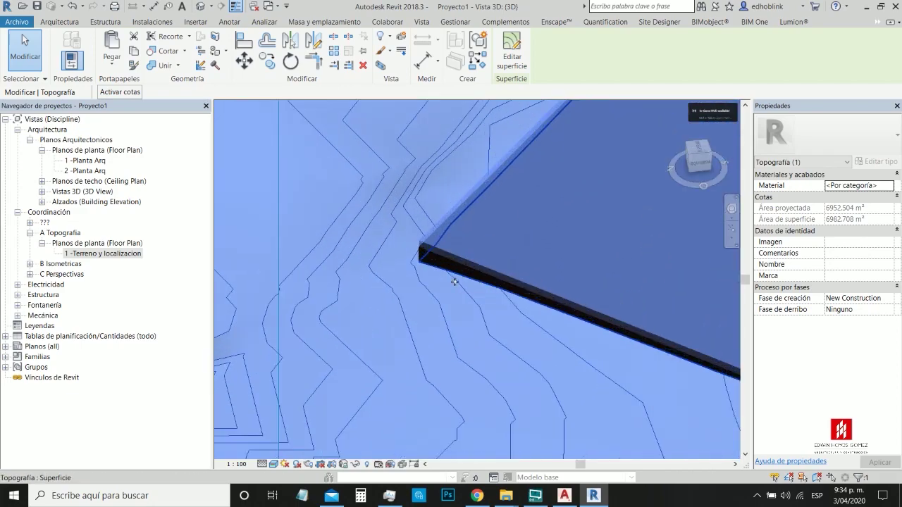
pyautogui.scroll(-4, 425, 281)
pyautogui.scroll(-6, 423, 281)
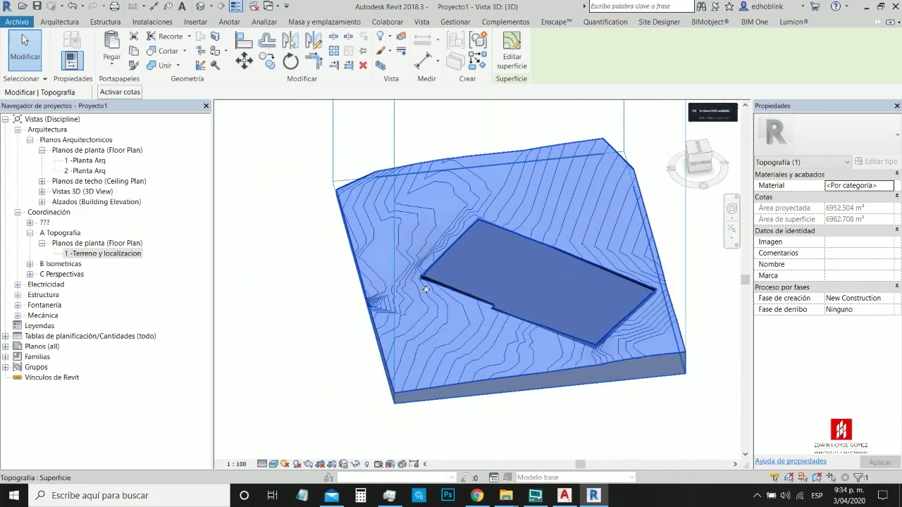
pyautogui.scroll(6, 479, 283)
pyautogui.press('Escape')
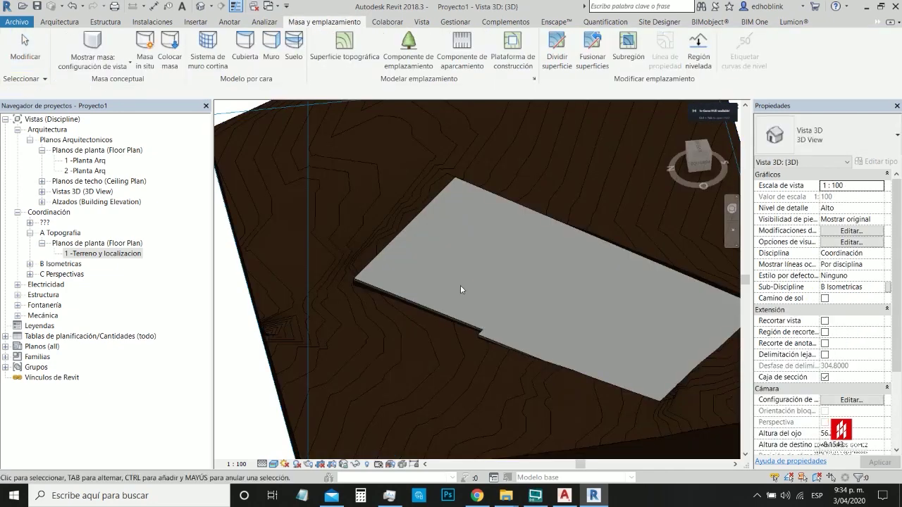
pyautogui.scroll(-5, 457, 289)
pyautogui.scroll(4, 533, 266)
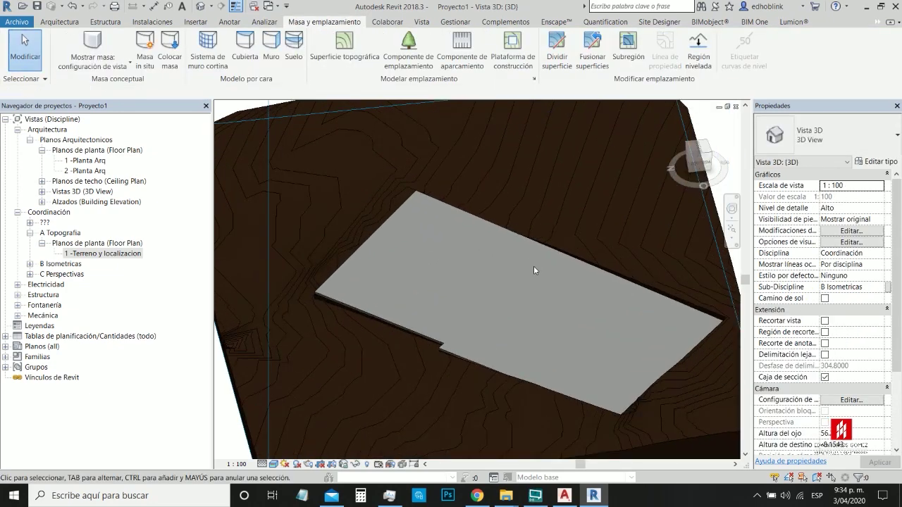
pyautogui.scroll(-4, 493, 282)
pyautogui.scroll(3, 486, 274)
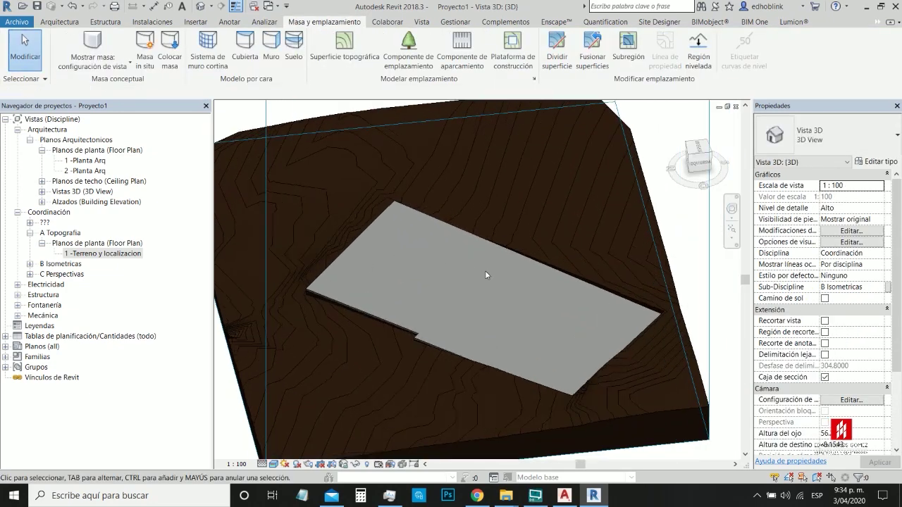
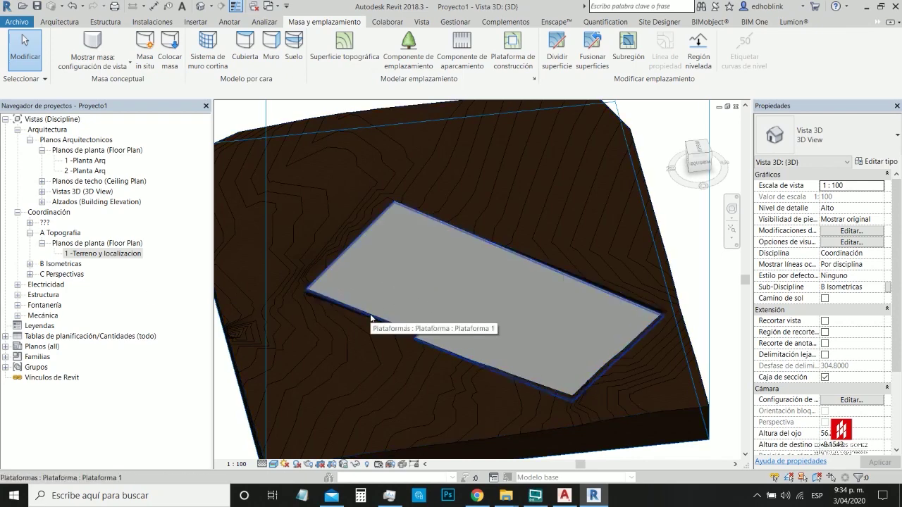
pyautogui.keyDown('shift'); pyautogui.moveTo(399, 314); pyautogui.dragTo(498, 231, button='middle'); pyautogui.keyUp('shift')
pyautogui.keyDown('shift'); pyautogui.moveTo(427, 328); pyautogui.dragTo(637, 338, button='middle'); pyautogui.keyUp('shift')
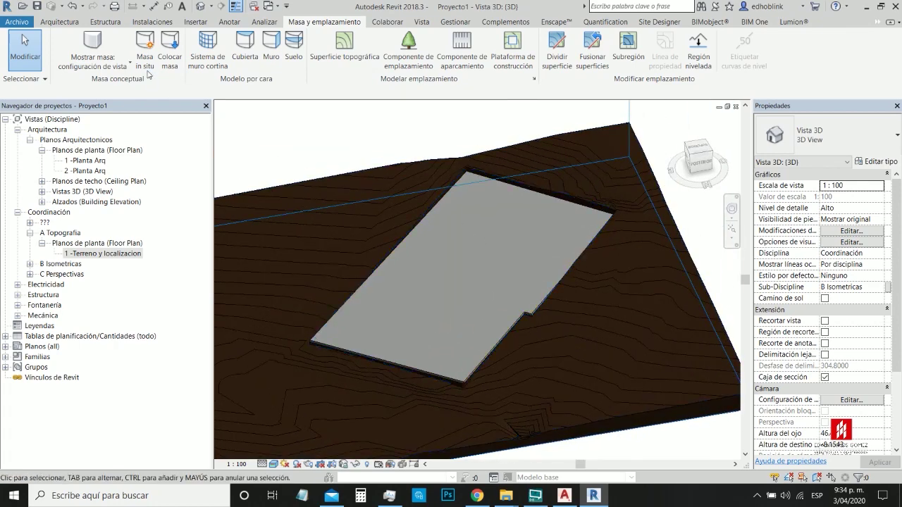
# Step: Link the Revit file 2019 12 29 EJERCICIO REVIT CLASE 05 V1 cotas y filtros from CURSO REVIT, positioned project base point to project base point
pyautogui.click(196, 22)
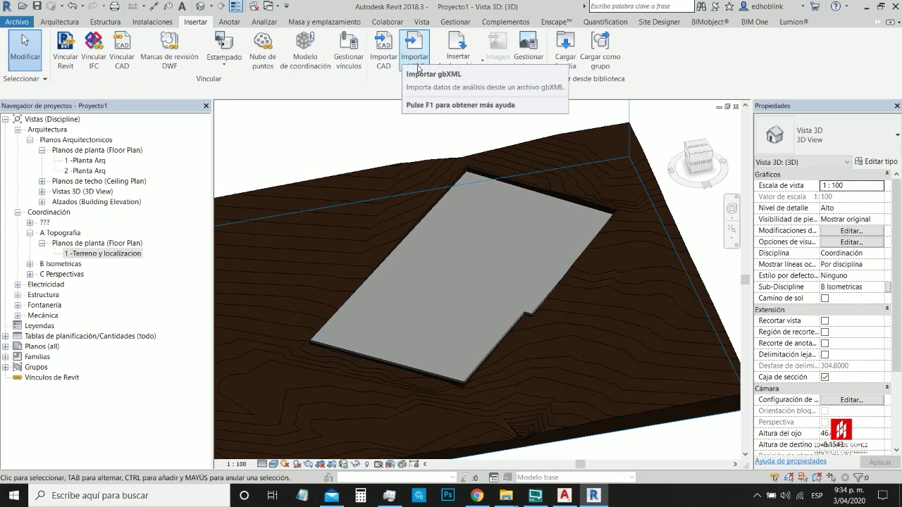
pyautogui.click(65, 53)
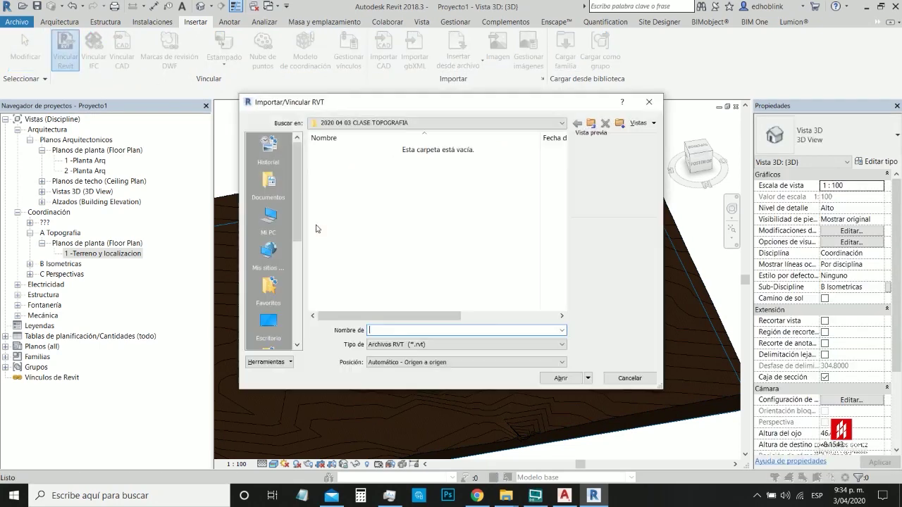
pyautogui.click(591, 124)
pyautogui.doubleClick(416, 162)
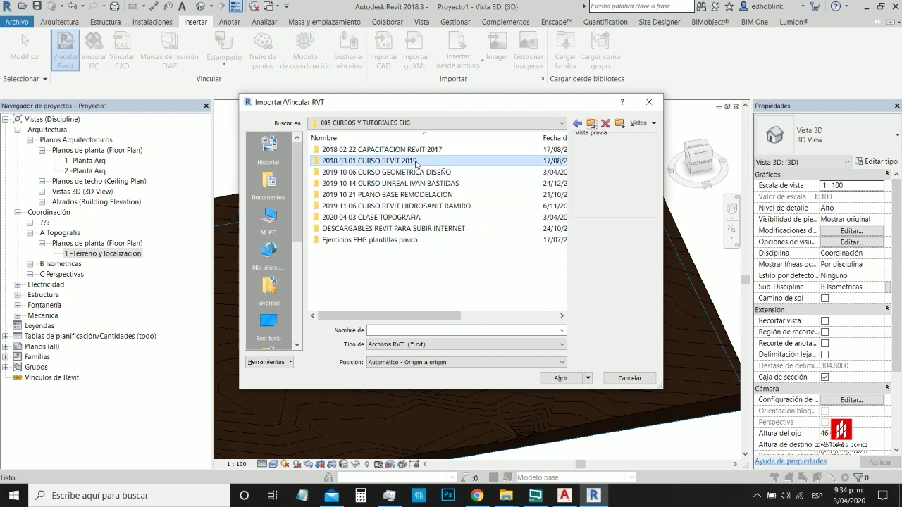
pyautogui.doubleClick(345, 150)
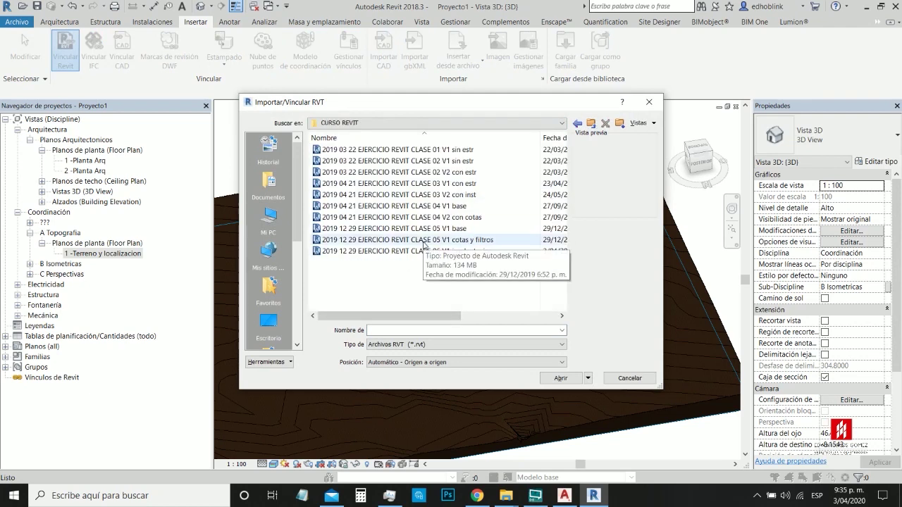
pyautogui.click(425, 241)
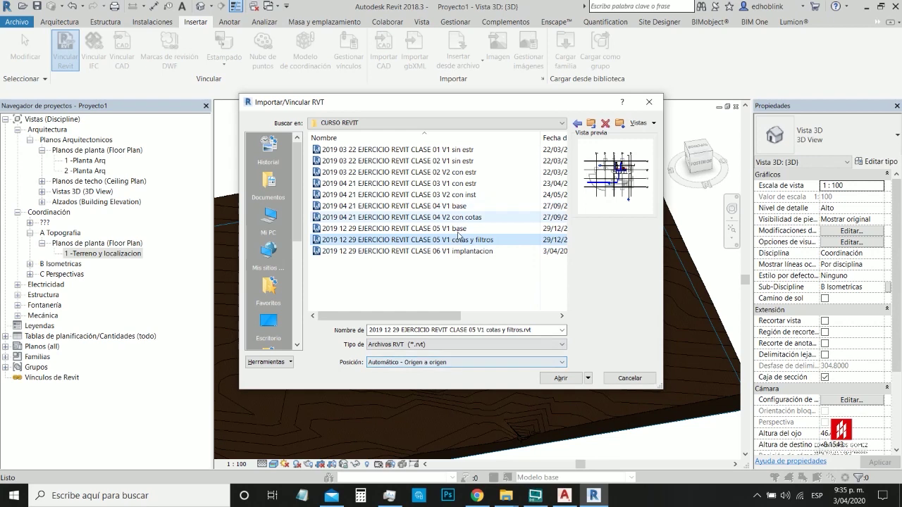
pyautogui.click(486, 364)
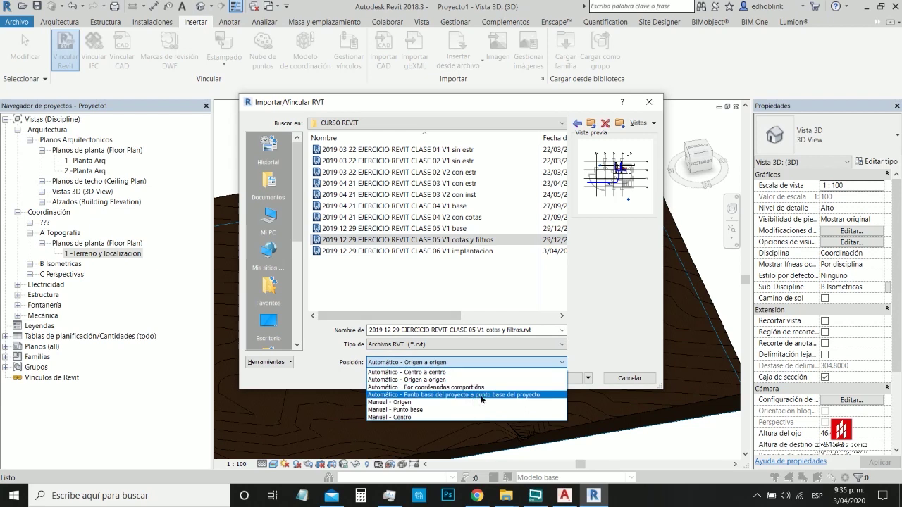
pyautogui.click(481, 395)
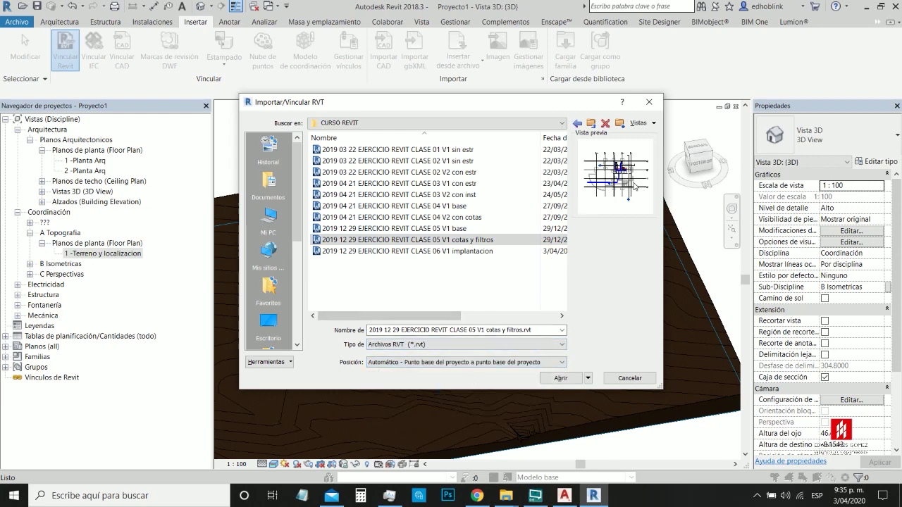
pyautogui.moveTo(530, 103); pyautogui.dragTo(675, 144)
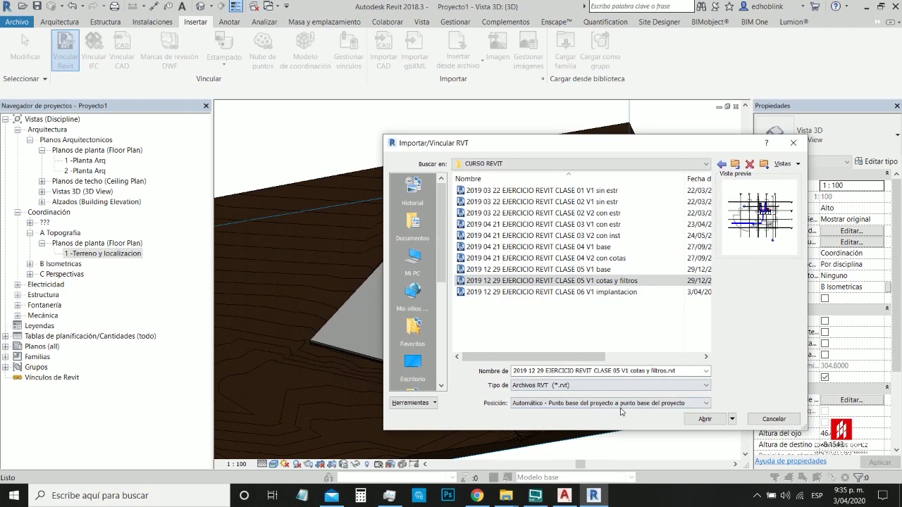
pyautogui.click(705, 419)
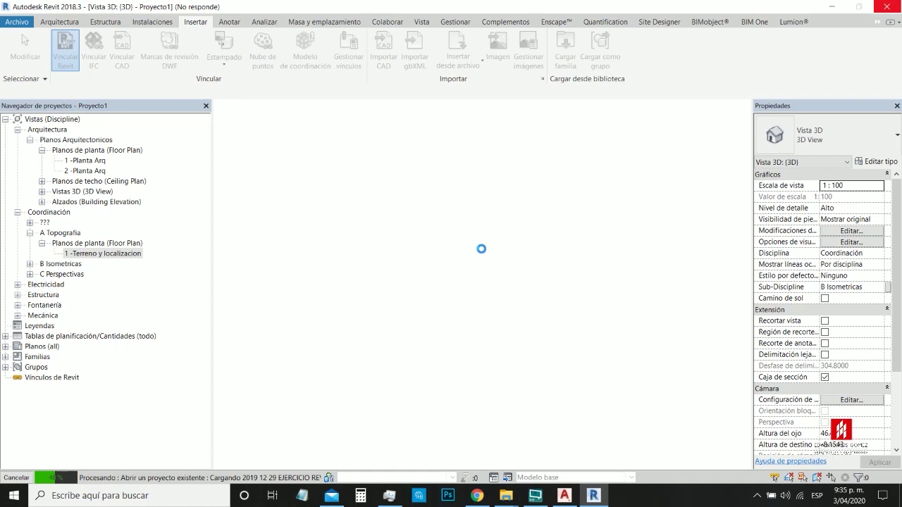
# Step: Switch to AutoCAD and examine the centre coordinates and surroundings of the circle at survey point D-13
pyautogui.click(563, 495)
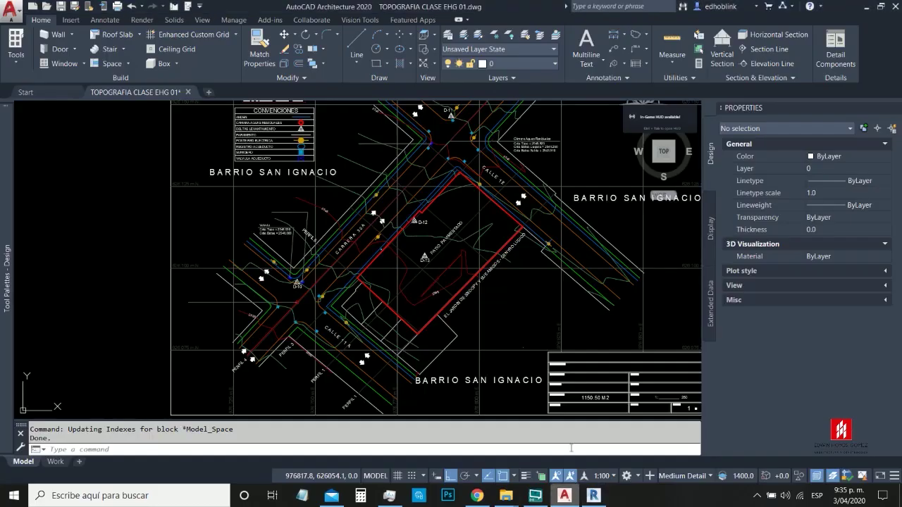
pyautogui.scroll(3, 292, 287)
pyautogui.scroll(5, 411, 247)
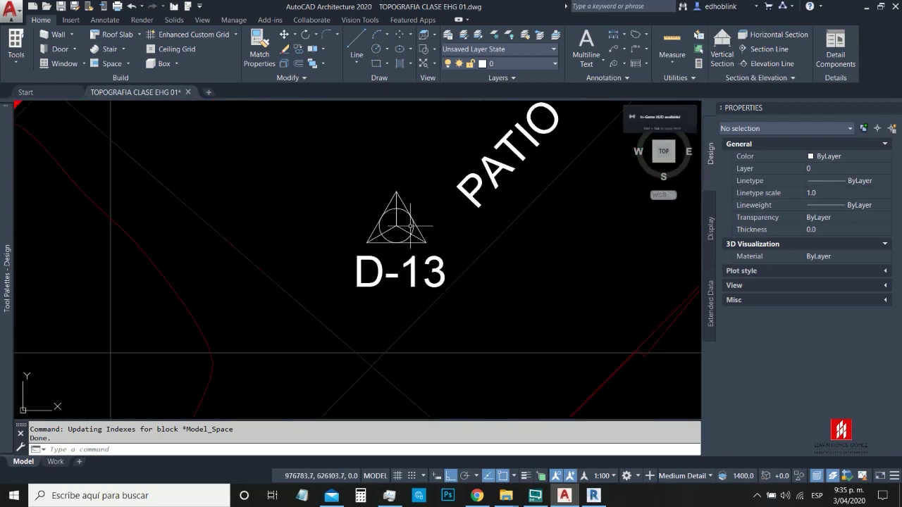
pyautogui.click(409, 248)
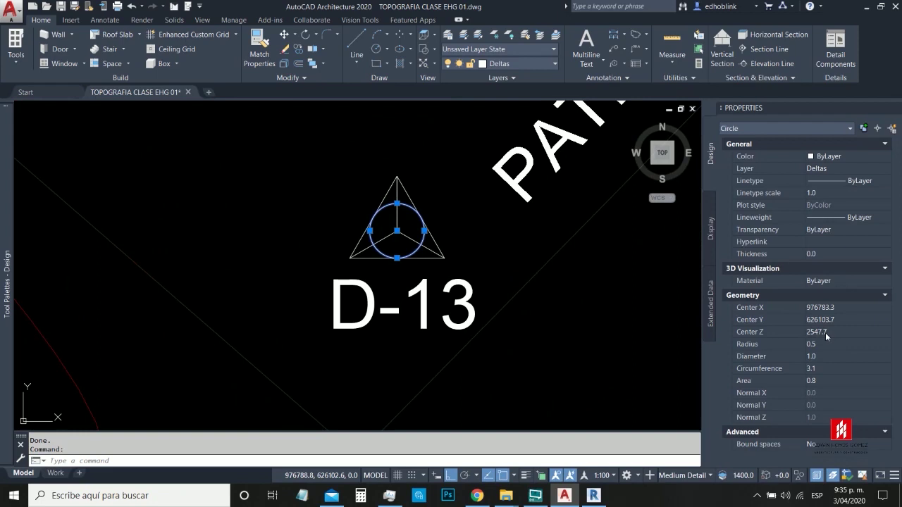
pyautogui.click(595, 497)
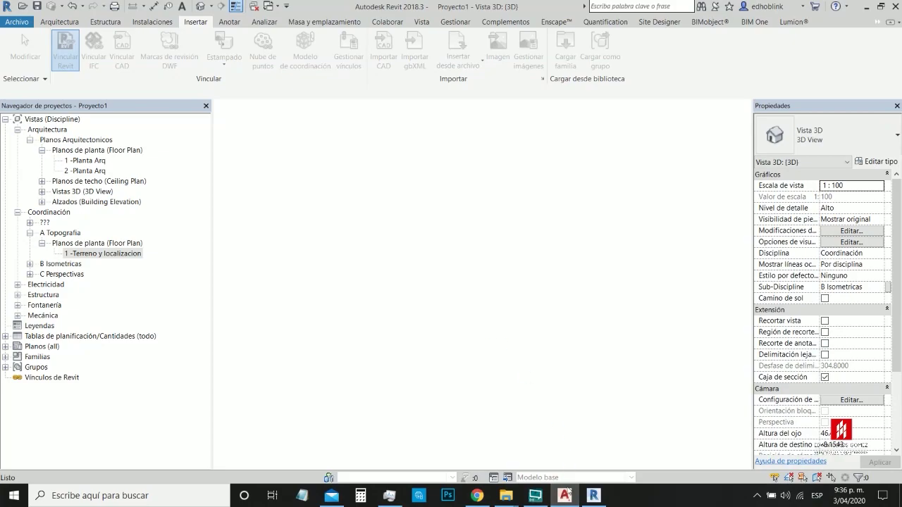
pyautogui.click(596, 496)
pyautogui.click(594, 498)
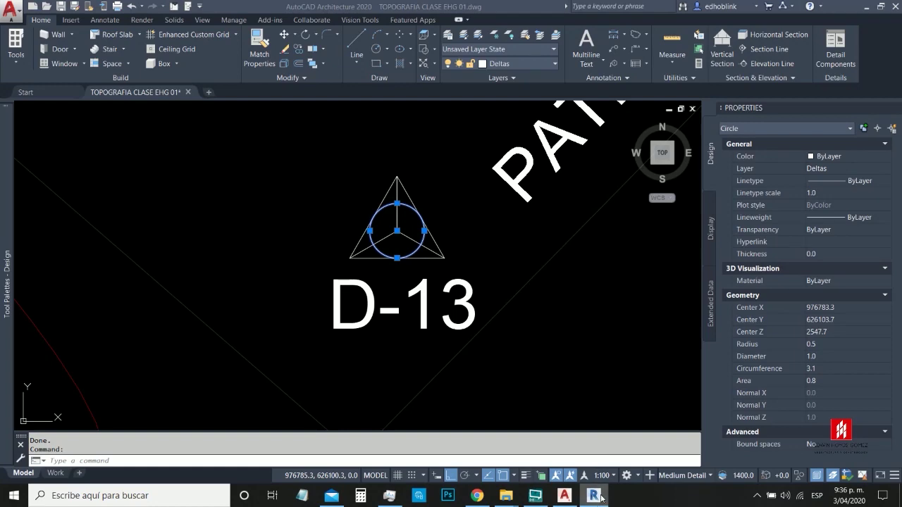
pyautogui.scroll(-5, 412, 270)
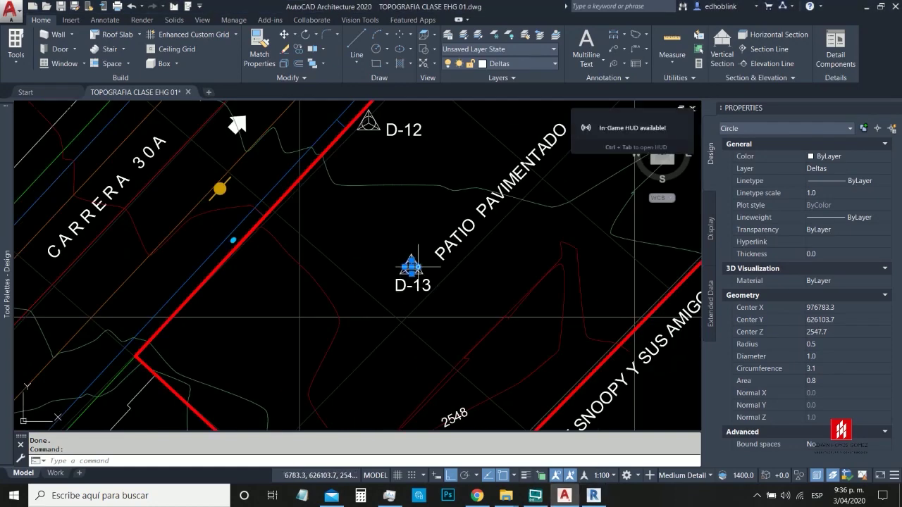
pyautogui.scroll(2, 411, 266)
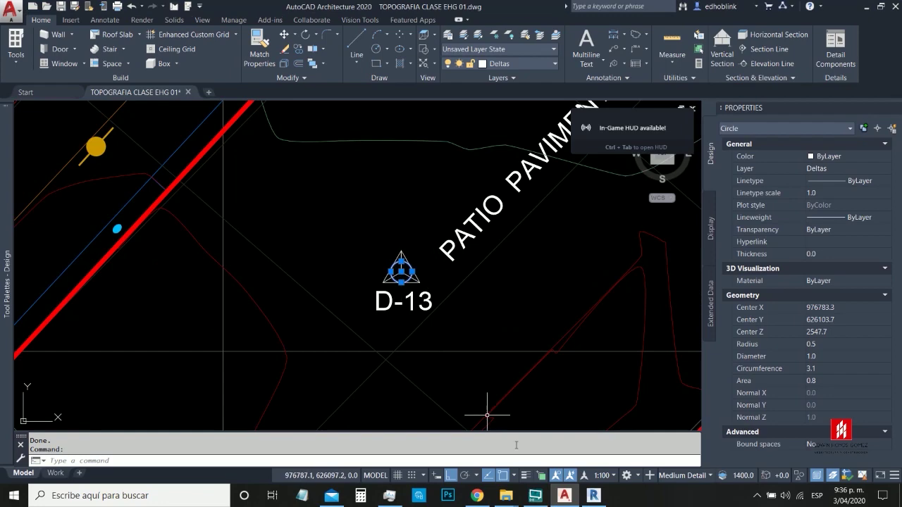
# Step: Return to Revit and examine the linked tower's position relative to the building pad from several sides in the 3D view
pyautogui.click(594, 495)
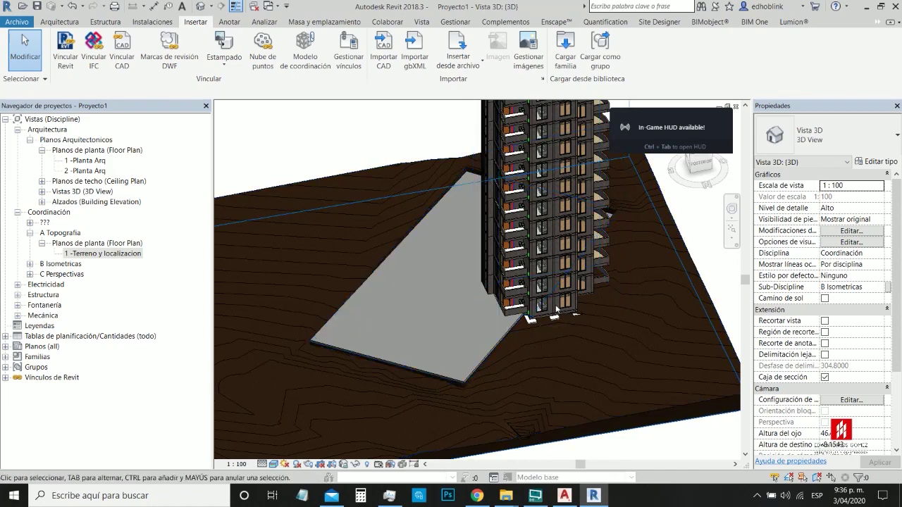
pyautogui.scroll(-3, 557, 310)
pyautogui.keyDown('shift'); pyautogui.moveTo(533, 315); pyautogui.dragTo(528, 314, button='middle'); pyautogui.keyUp('shift')
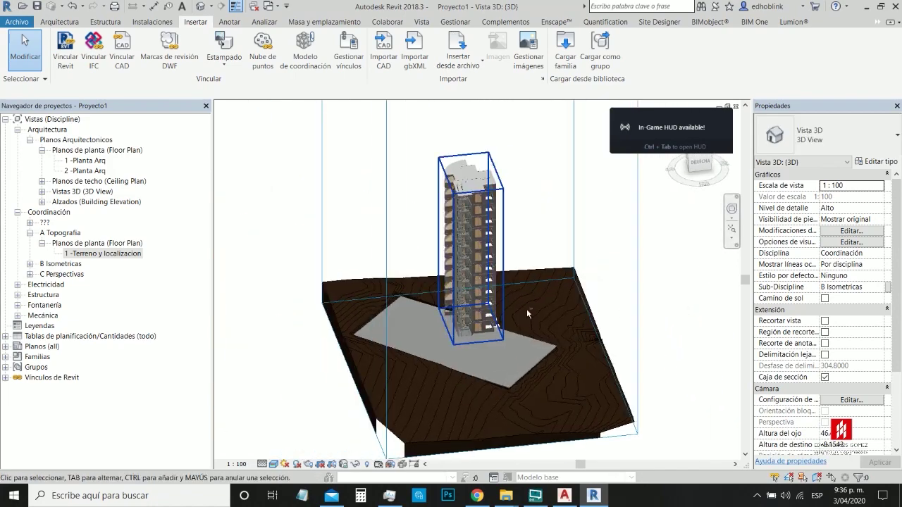
pyautogui.scroll(3, 465, 307)
pyautogui.click(471, 313)
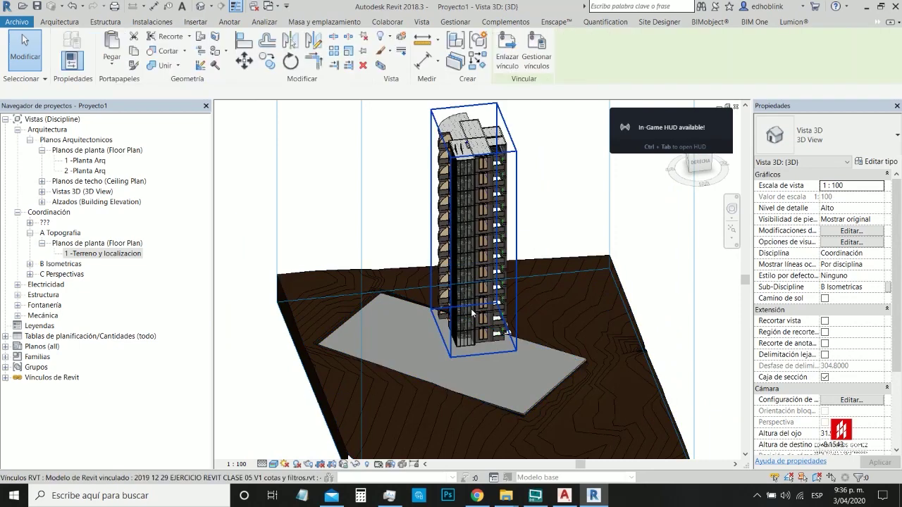
pyautogui.click(472, 313)
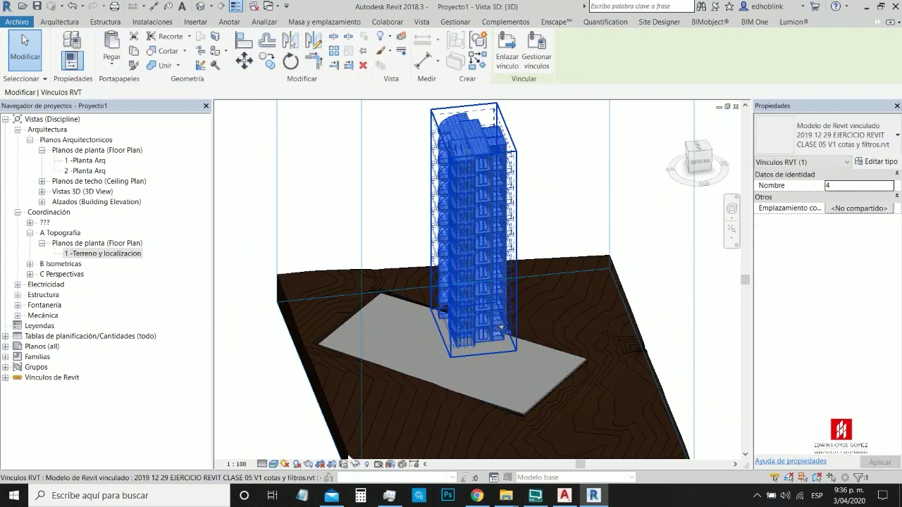
pyautogui.click(677, 304)
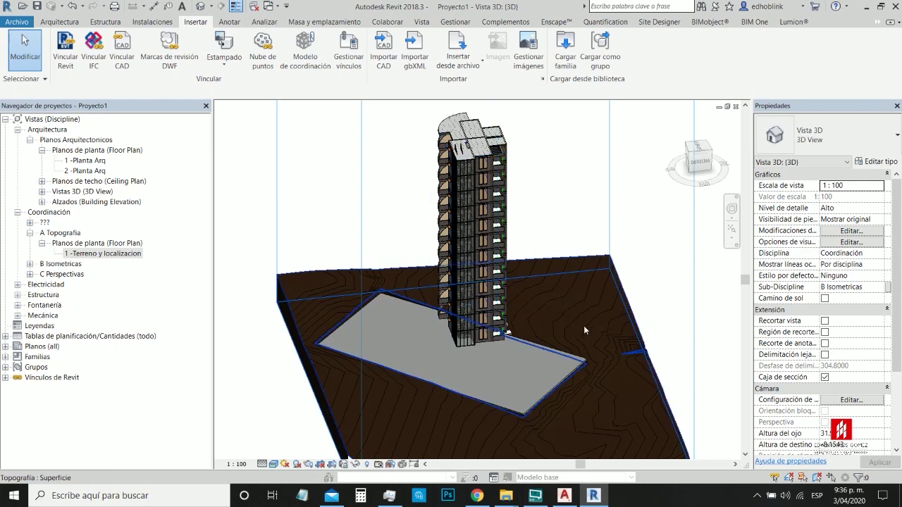
pyautogui.keyDown('shift'); pyautogui.moveTo(535, 318); pyautogui.dragTo(562, 195, button='middle'); pyautogui.keyUp('shift')
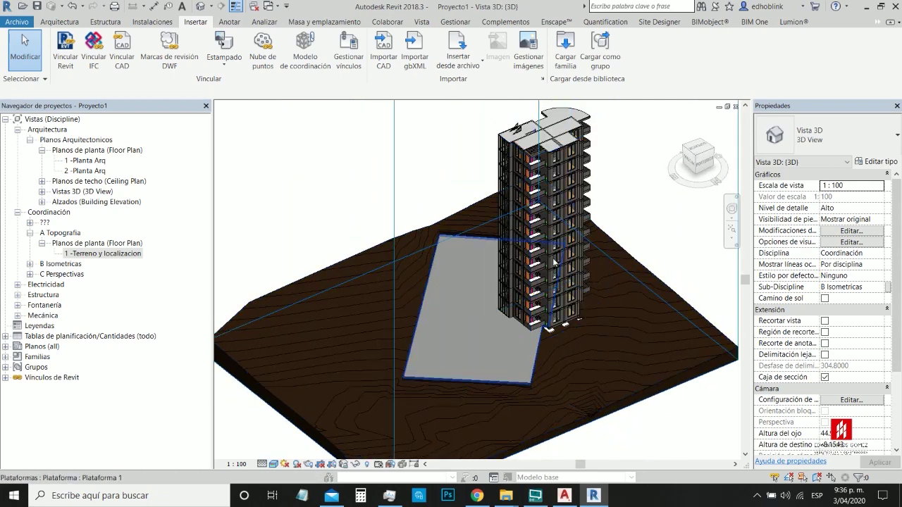
pyautogui.click(609, 212)
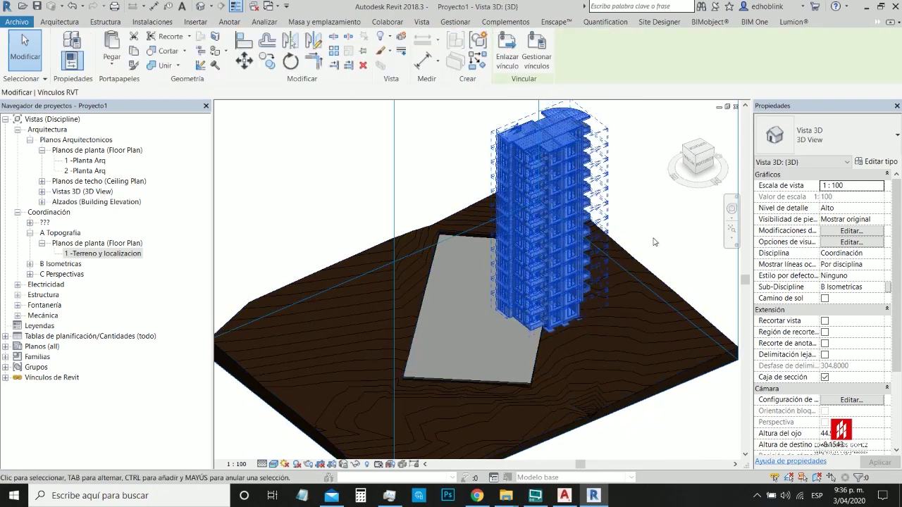
pyautogui.press('Escape')
pyautogui.click(551, 265)
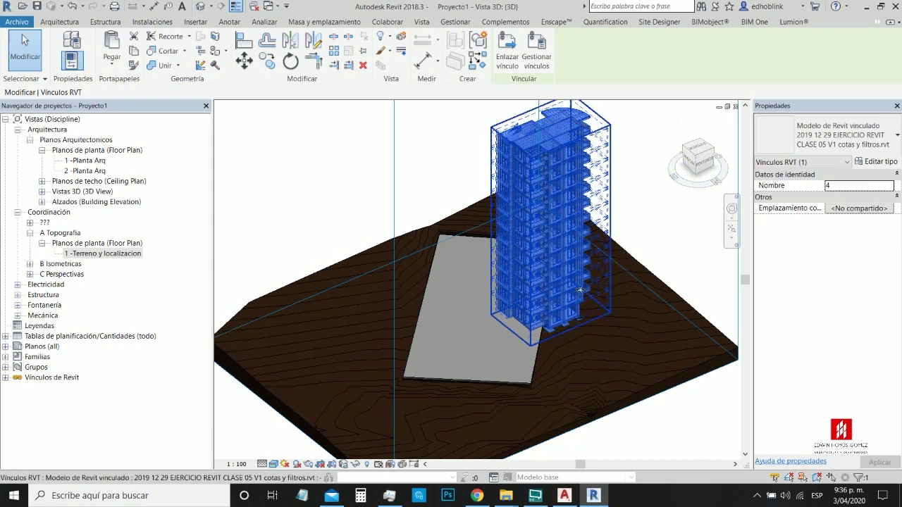
# Step: In the Terreno y localizacion floor plan, rotate the linked tower freehand to roughly follow the direction of the pad's northwest edge
pyautogui.click(106, 254)
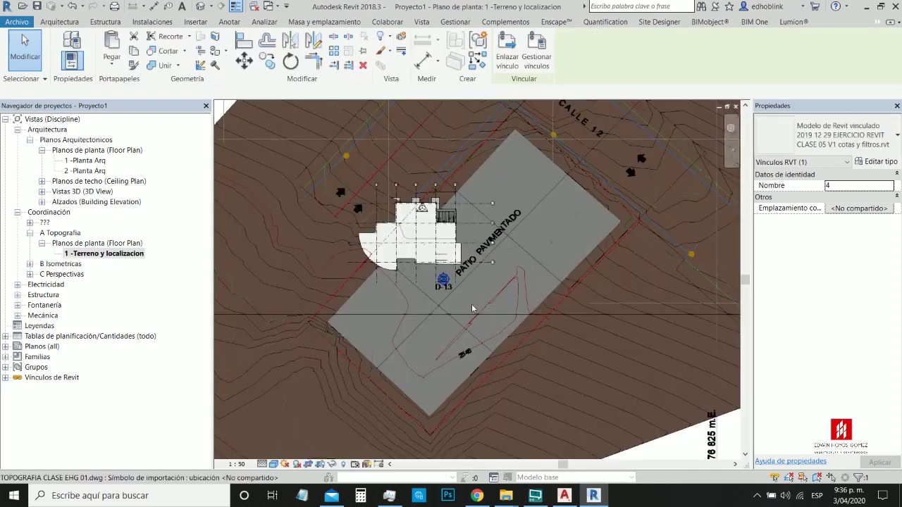
pyautogui.click(422, 224)
pyautogui.scroll(3, 421, 224)
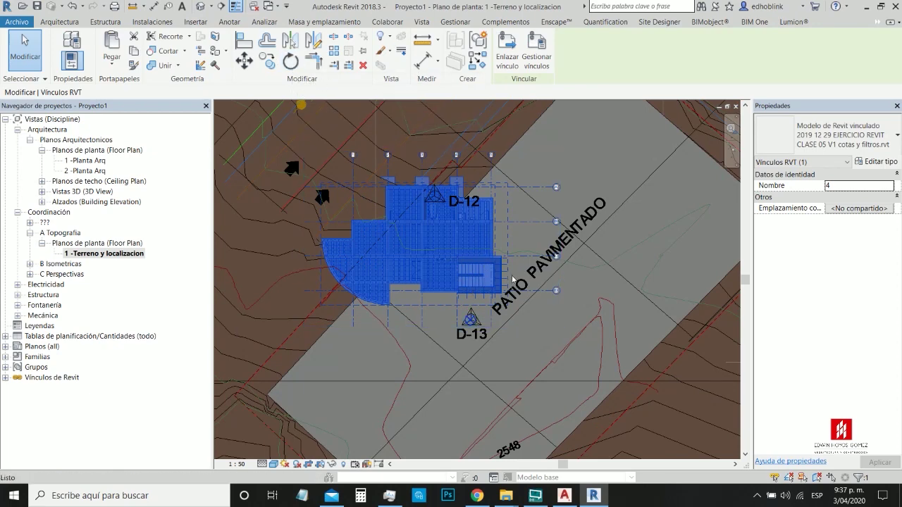
pyautogui.click(292, 62)
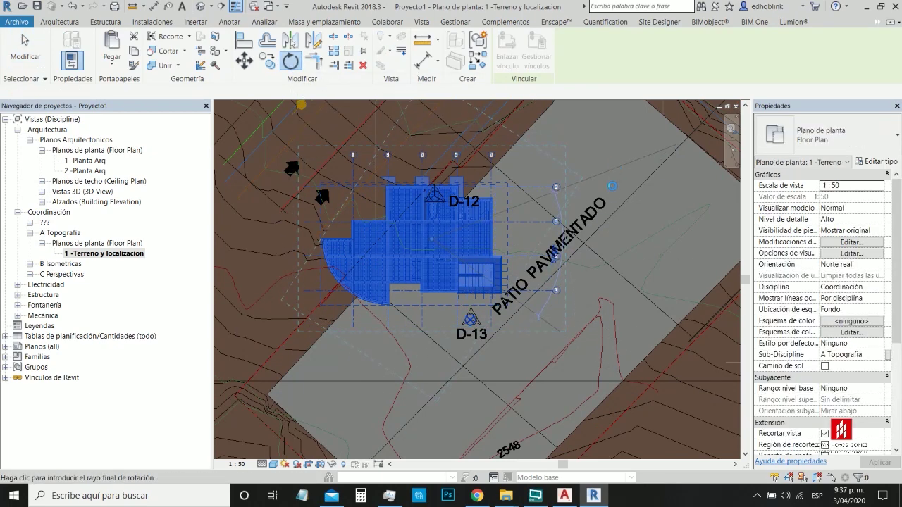
pyautogui.press('Escape')
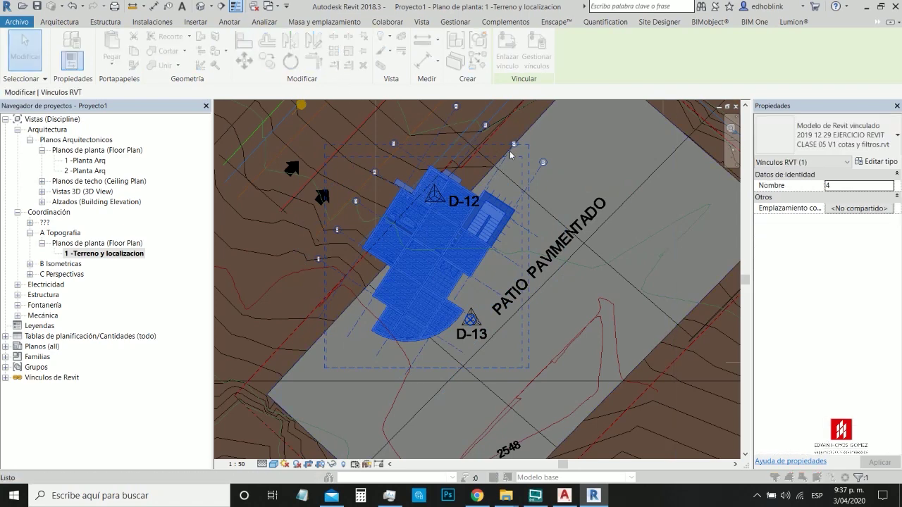
# Step: Align the linked tower with the building pad's northwest edge near D-12, dismissing the save reminder without saving
pyautogui.press('a')
pyautogui.press('l')
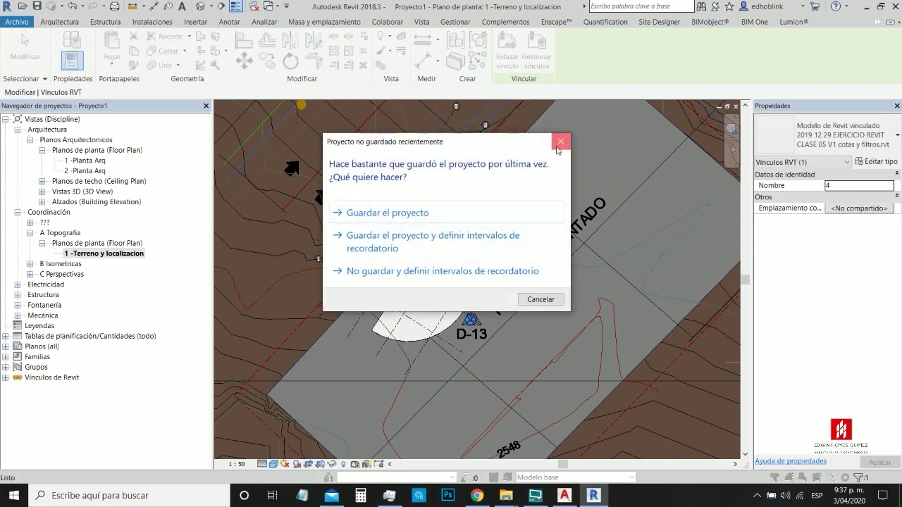
pyautogui.click(563, 143)
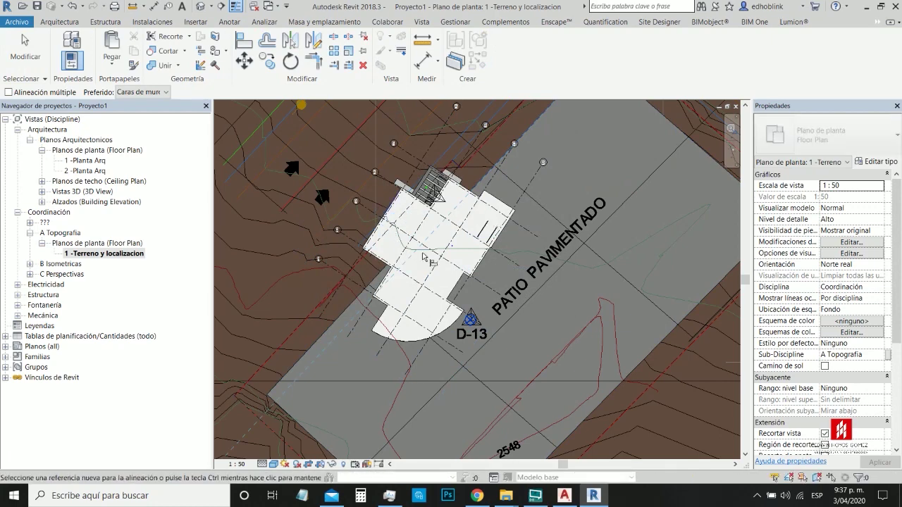
pyautogui.click(404, 256)
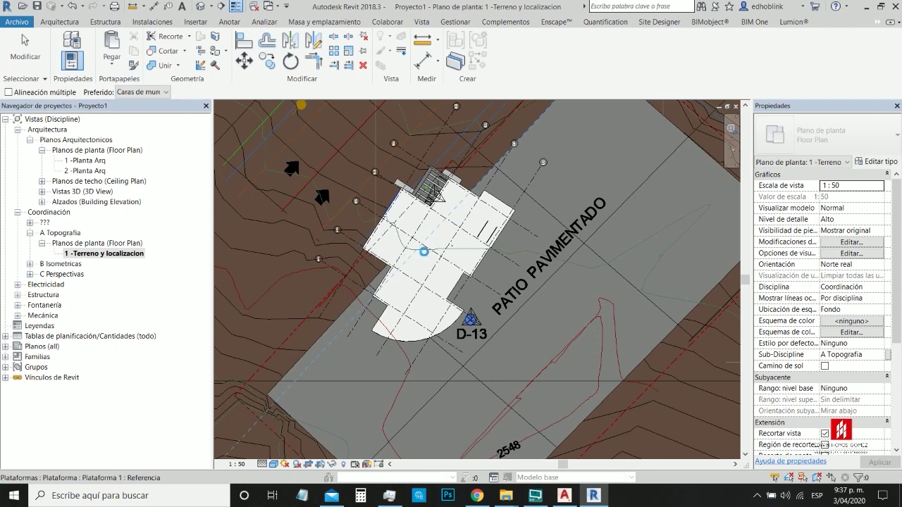
pyautogui.click(424, 251)
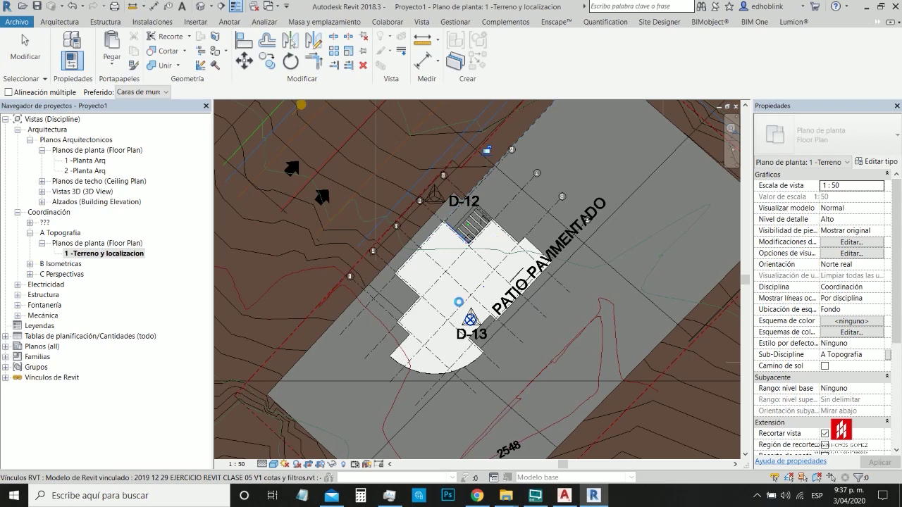
pyautogui.press('Escape')
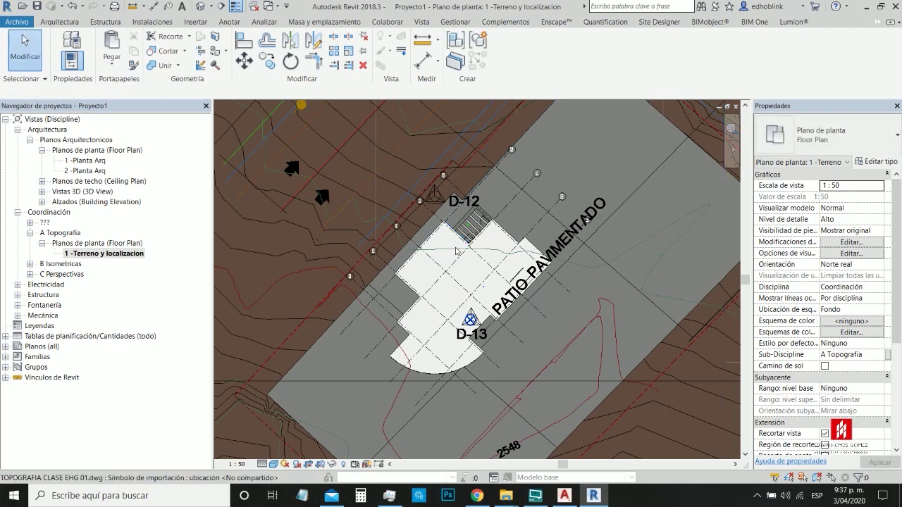
# Step: Move the linked tower freehand southwest along the building pad, away from survey point D-12
pyautogui.click(468, 242)
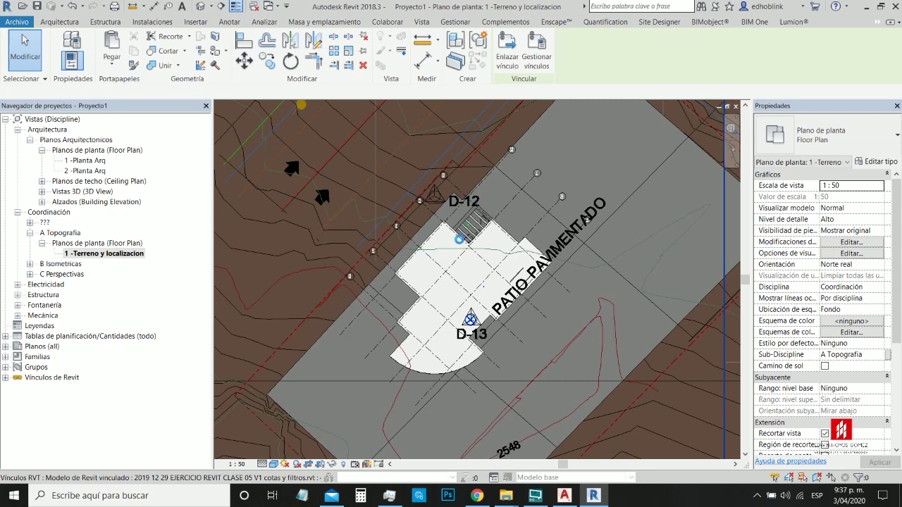
pyautogui.click(460, 240)
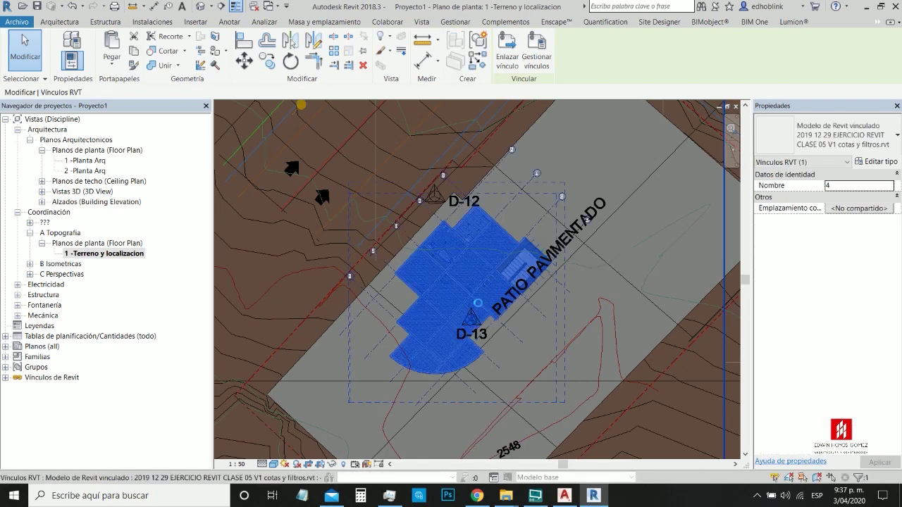
pyautogui.moveTo(415, 358); pyautogui.dragTo(415, 359)
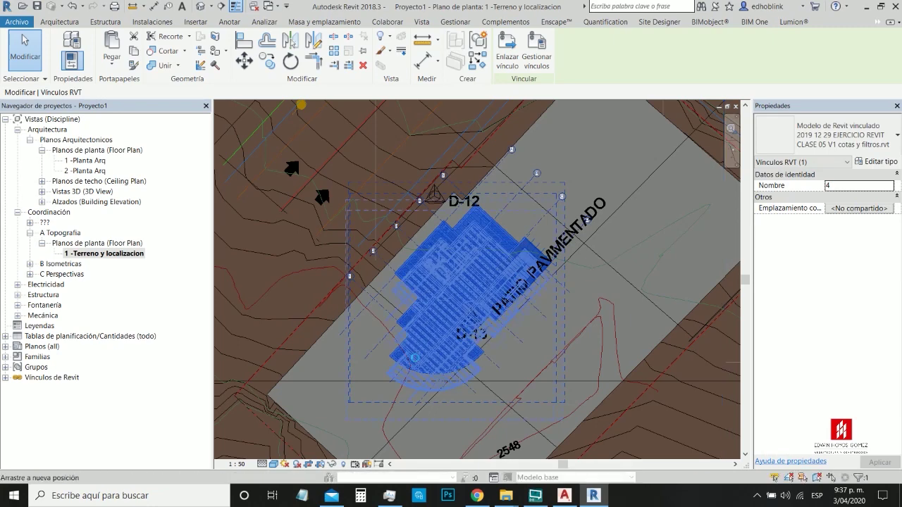
pyautogui.moveTo(416, 359); pyautogui.dragTo(416, 359)
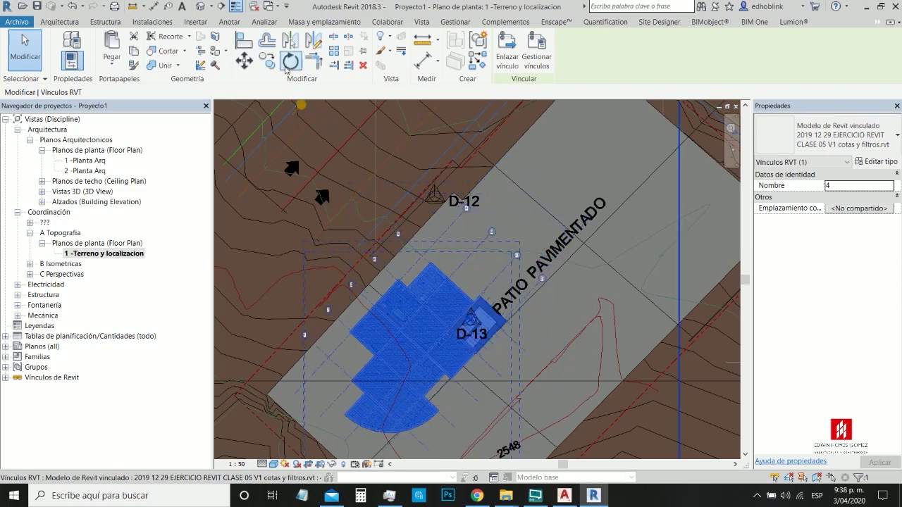
# Step: Copy the linked tower about 20.3 m at 18° to the pad's east side, beyond the PATIO PAVIMENTADO text
pyautogui.click(268, 63)
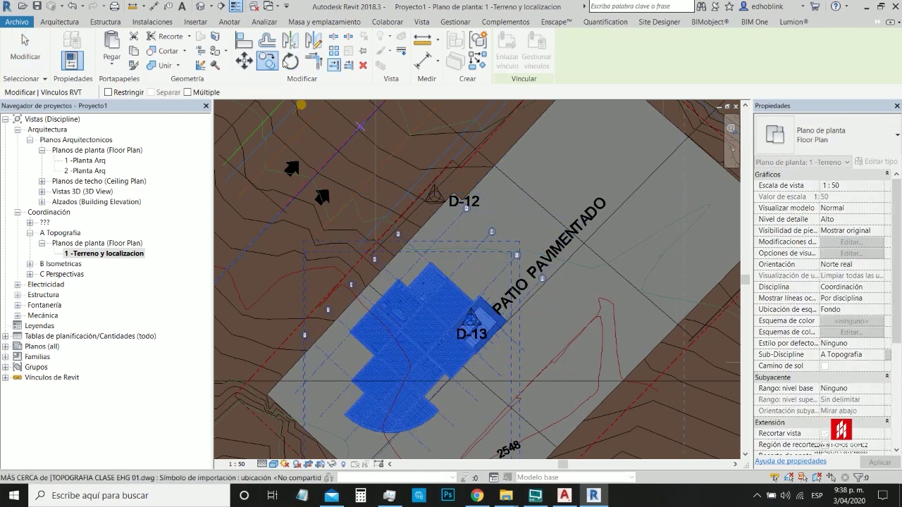
pyautogui.click(432, 315)
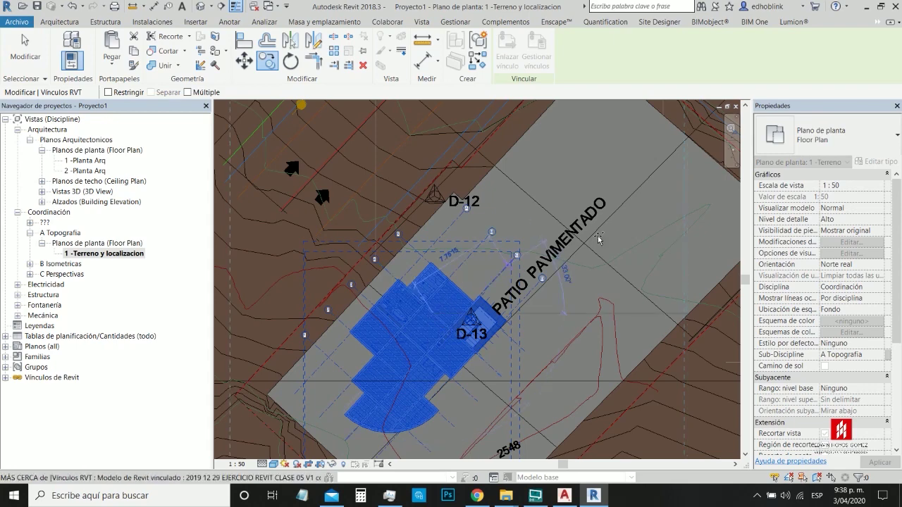
pyautogui.click(655, 243)
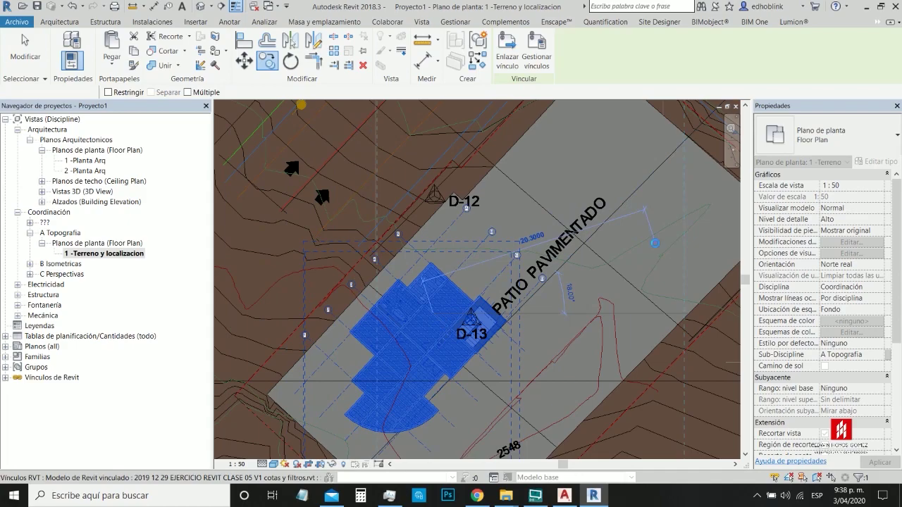
# Step: Compare the property outline around D-13 in AutoCAD with the placement of both towers in the Revit floor plan, and return to Revit
pyautogui.click(564, 496)
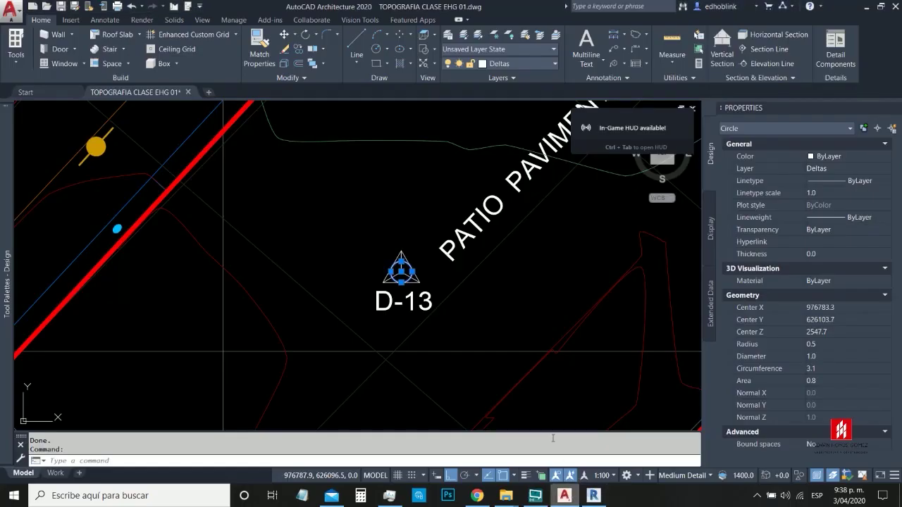
pyautogui.scroll(-3, 346, 302)
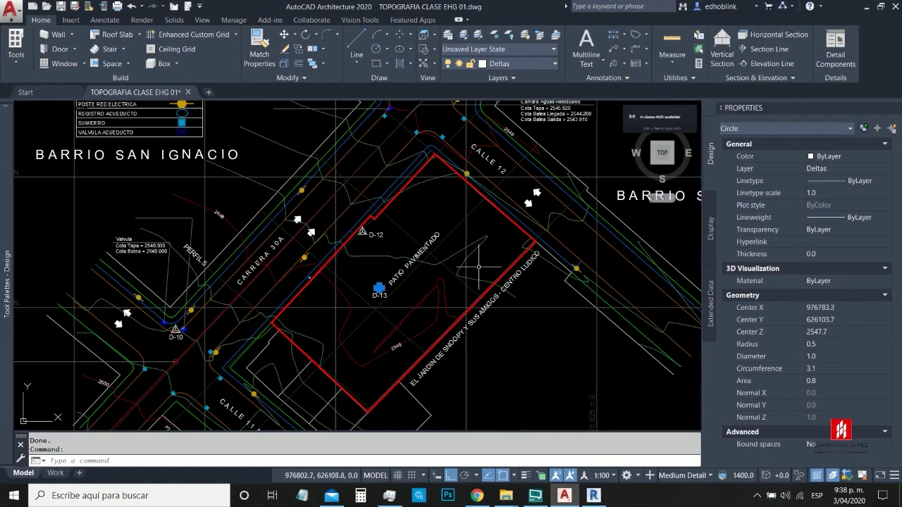
pyautogui.click(594, 495)
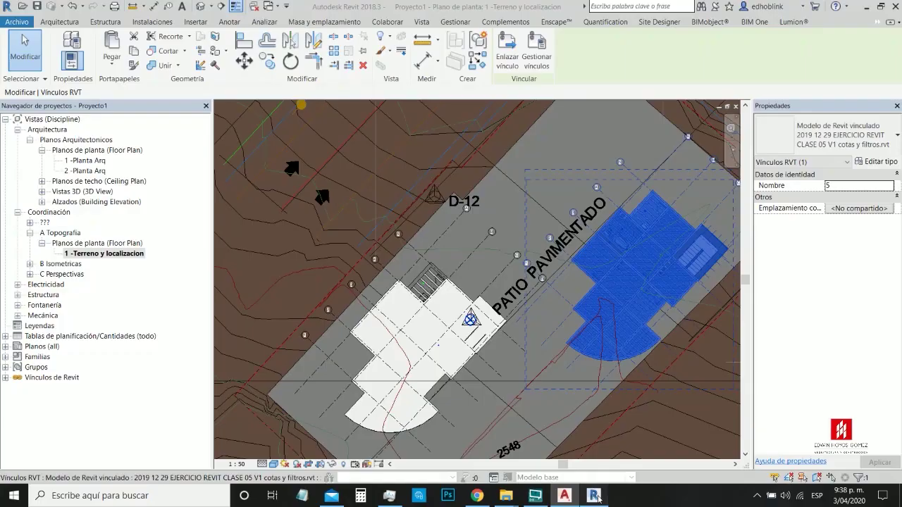
pyautogui.scroll(-2, 516, 214)
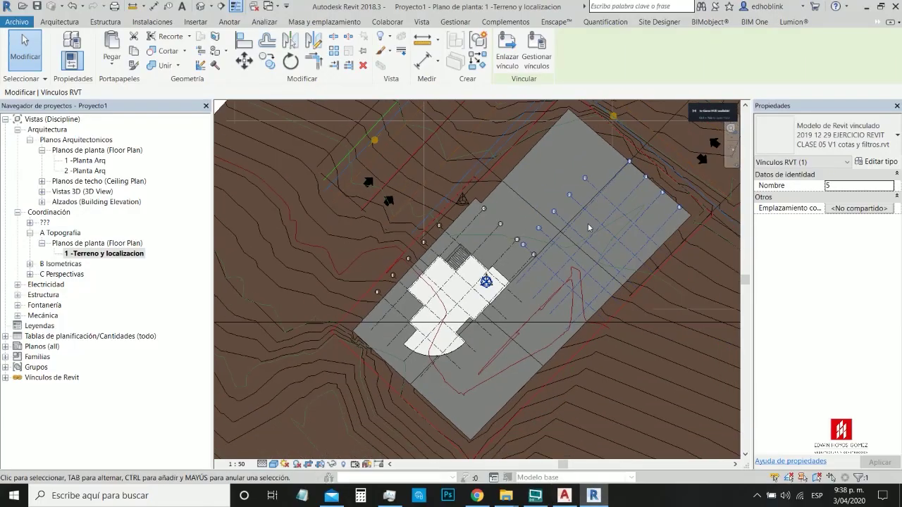
pyautogui.press('Escape')
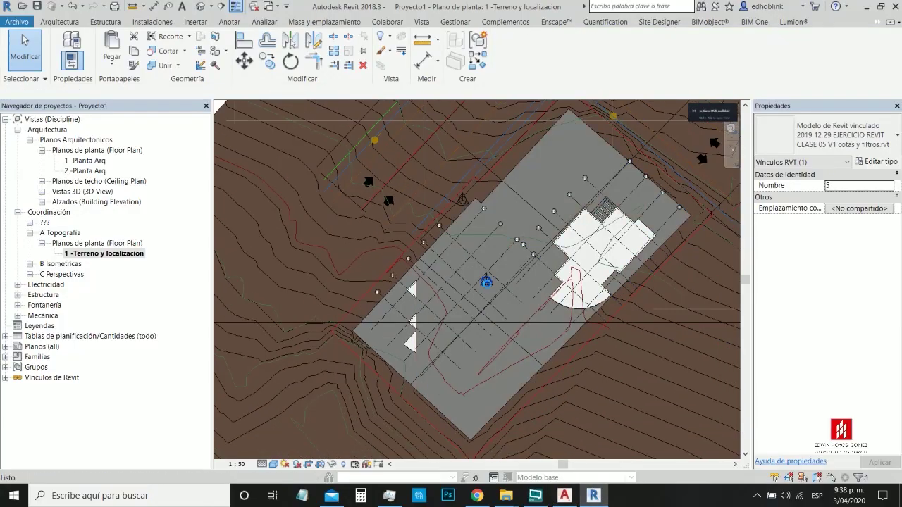
pyautogui.scroll(1, 486, 282)
pyautogui.press('Escape')
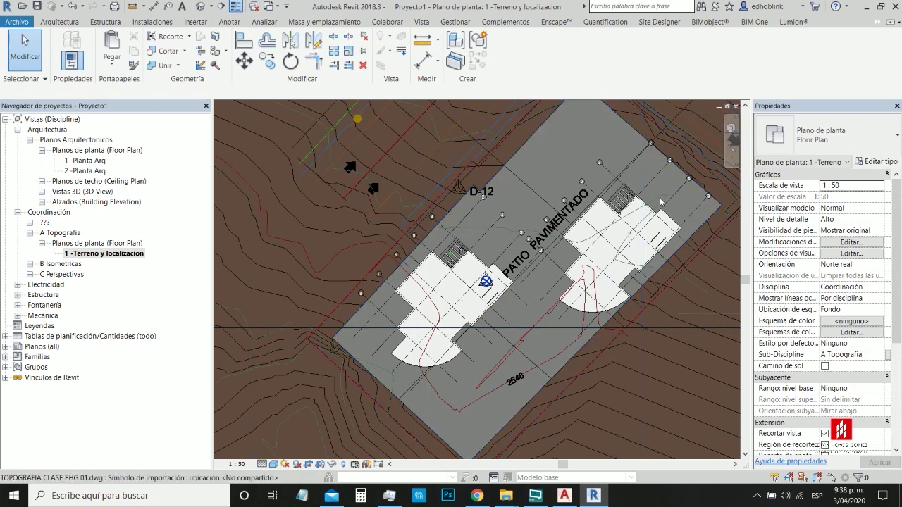
pyautogui.click(565, 496)
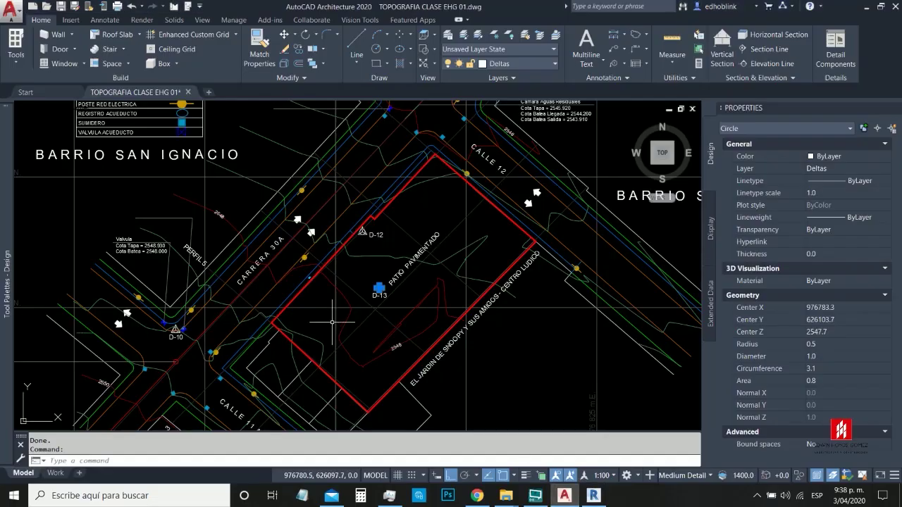
pyautogui.click(593, 496)
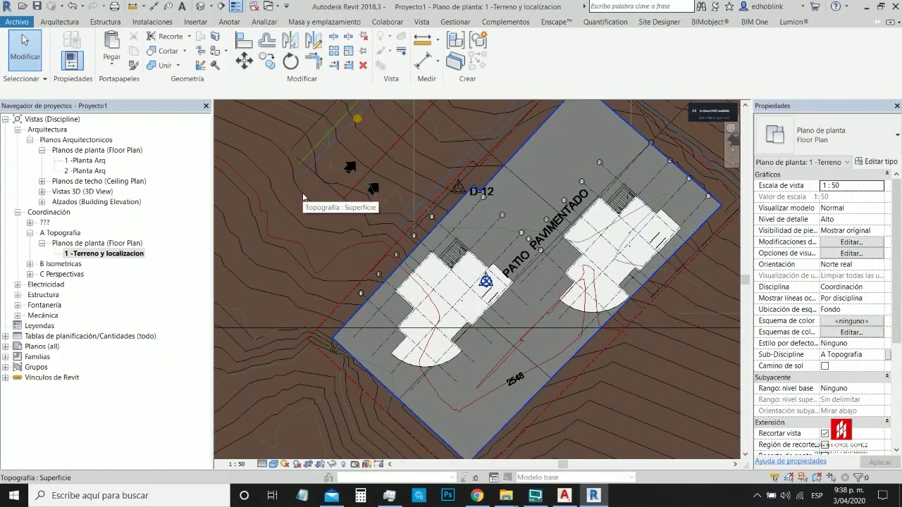
# Step: Examine both towers on the building pad from several sides in the 3D view
pyautogui.click(202, 6)
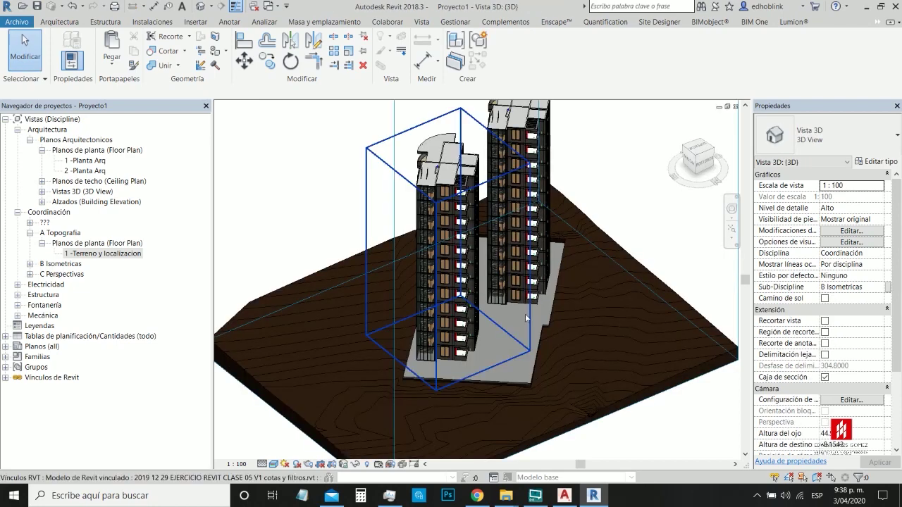
pyautogui.keyDown('shift'); pyautogui.moveTo(613, 299); pyautogui.dragTo(564, 297, button='middle'); pyautogui.keyUp('shift')
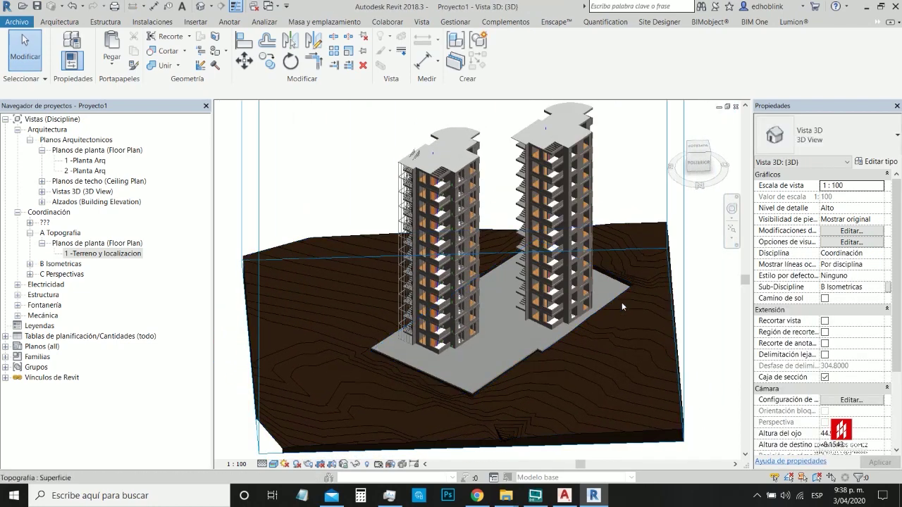
pyautogui.keyDown('shift'); pyautogui.moveTo(515, 329); pyautogui.dragTo(680, 333, button='middle'); pyautogui.keyUp('shift')
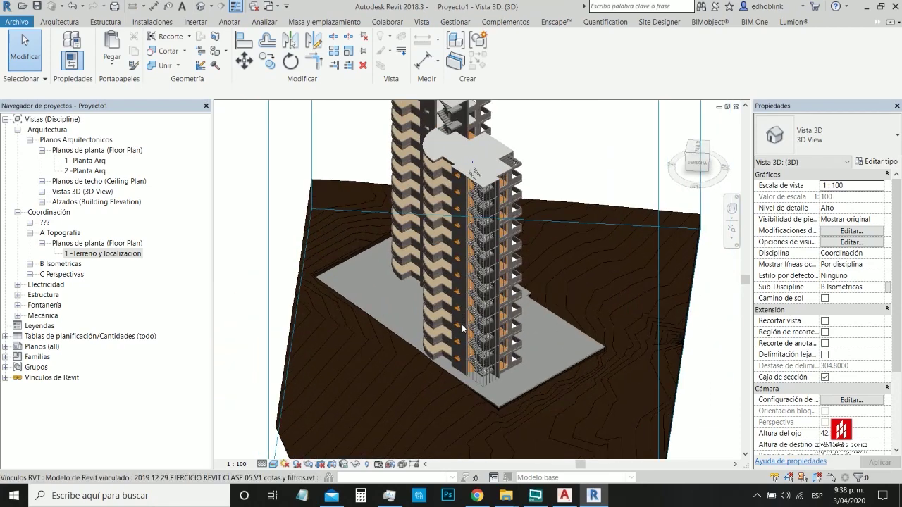
pyautogui.keyDown('shift'); pyautogui.moveTo(494, 378); pyautogui.dragTo(385, 270, button='middle'); pyautogui.keyUp('shift')
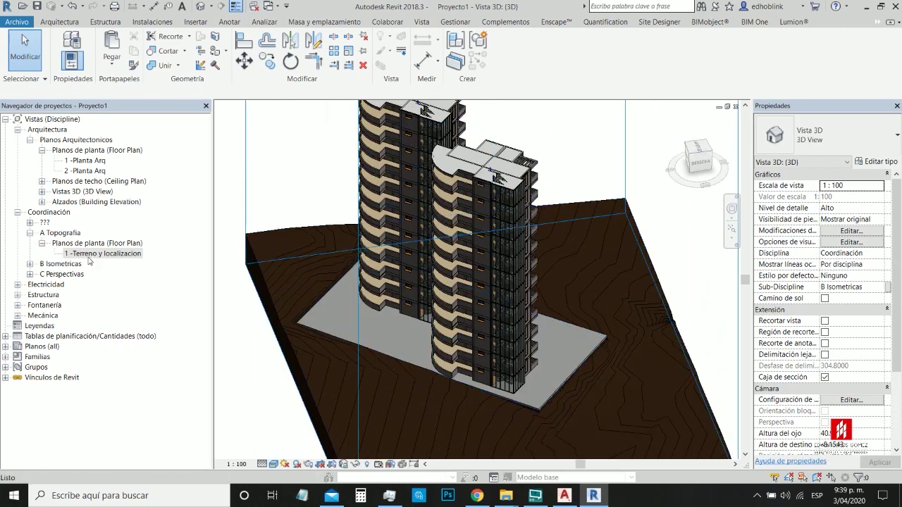
# Step: Open the Section 0 building section and select the project base point to examine its coordinates and elevation
pyautogui.click(29, 222)
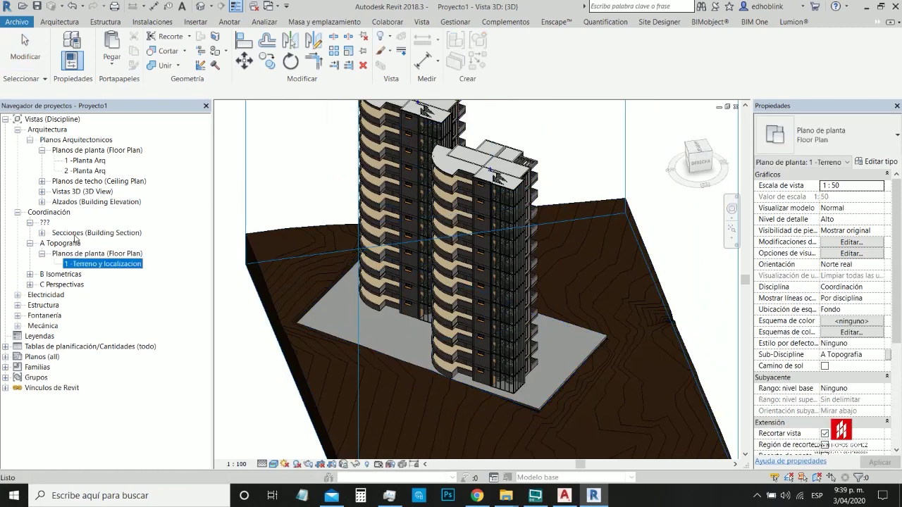
pyautogui.click(41, 233)
pyautogui.click(76, 243)
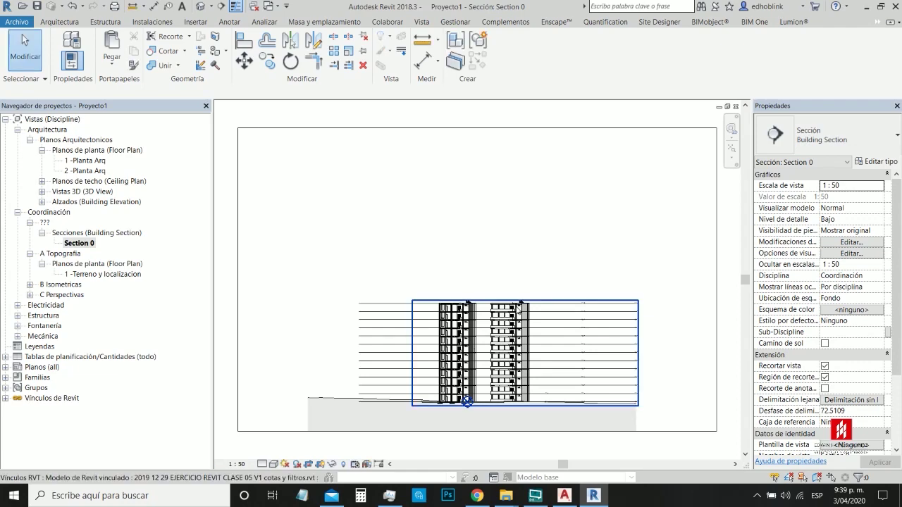
pyautogui.scroll(3, 468, 400)
pyautogui.scroll(8, 469, 394)
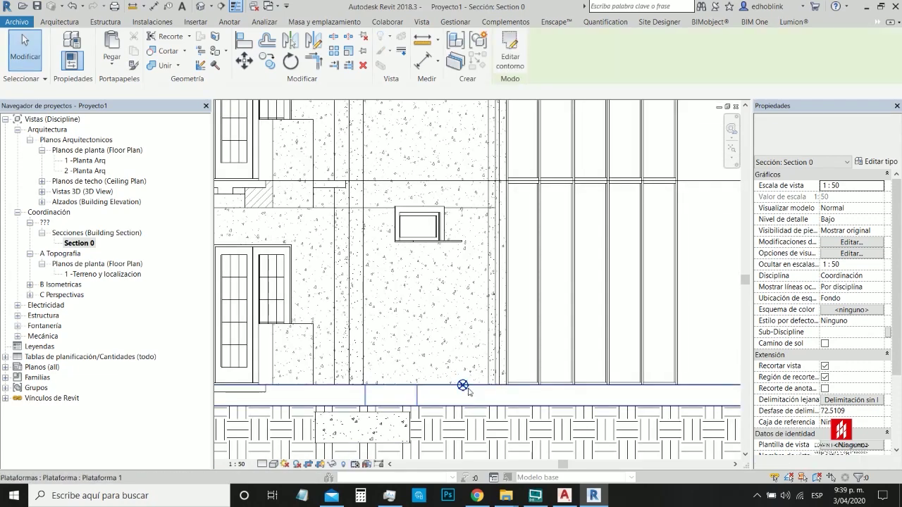
pyautogui.click(463, 386)
pyautogui.click(463, 386)
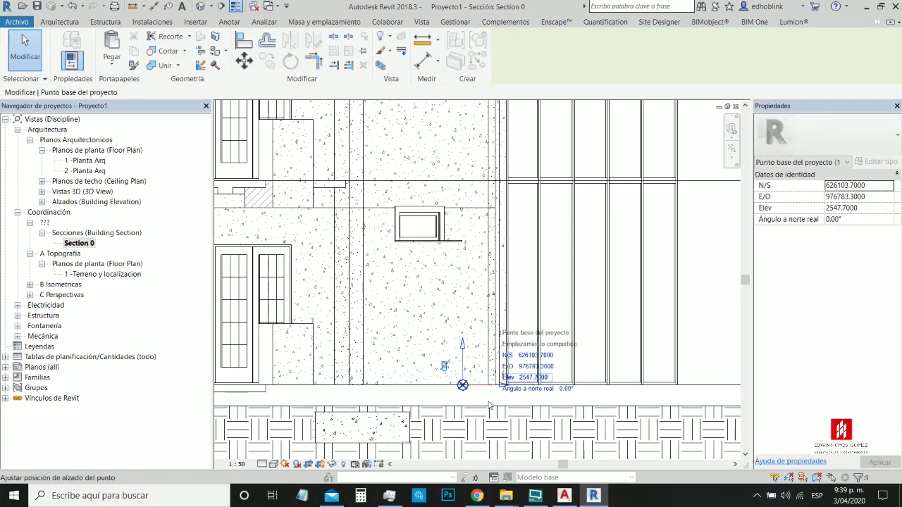
# Step: Compare the project's and linked towers' Piso levels in Section 0, and examine how both towers sit on the terrain
pyautogui.scroll(-2, 526, 381)
pyautogui.scroll(-4, 507, 386)
pyautogui.scroll(5, 715, 404)
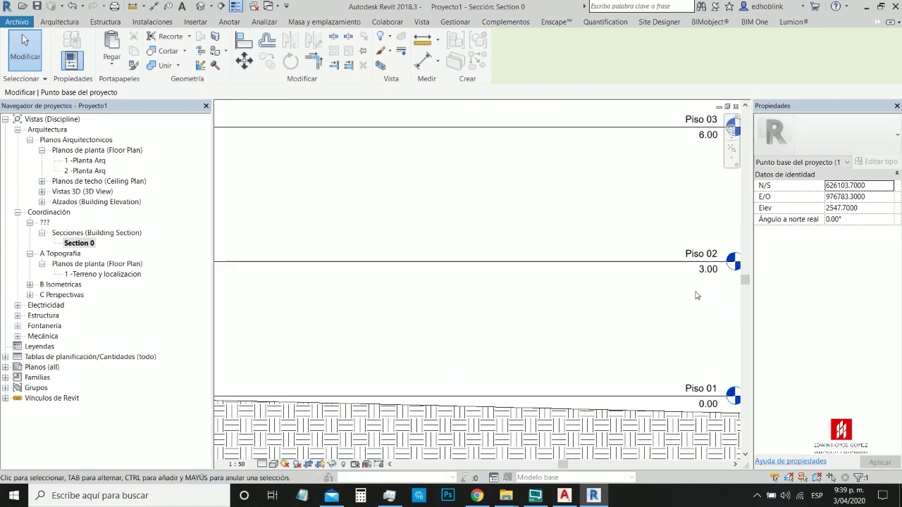
pyautogui.scroll(-2, 719, 352)
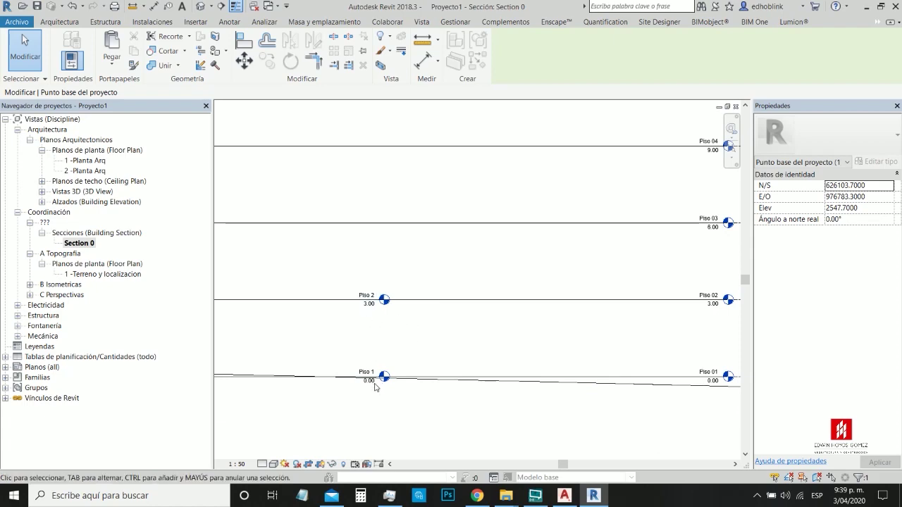
pyautogui.scroll(-2, 545, 349)
pyautogui.scroll(-2, 545, 349)
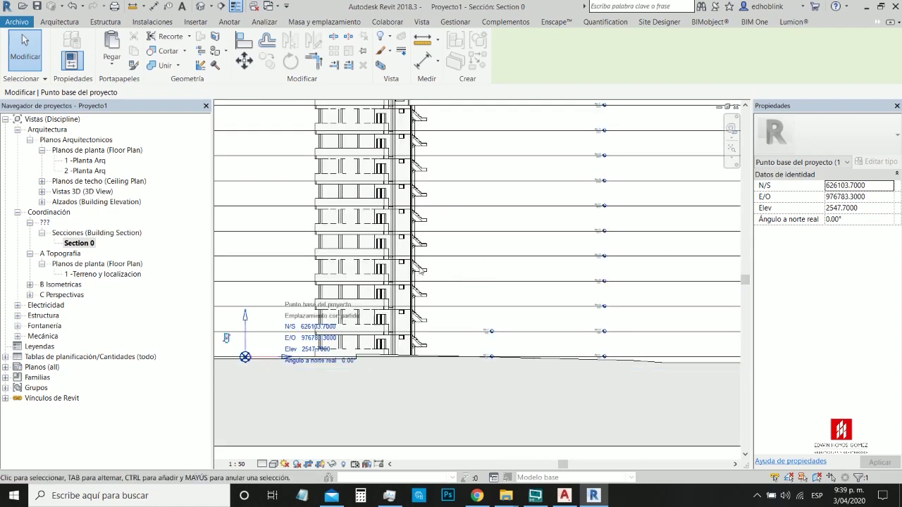
pyautogui.scroll(-1, 434, 378)
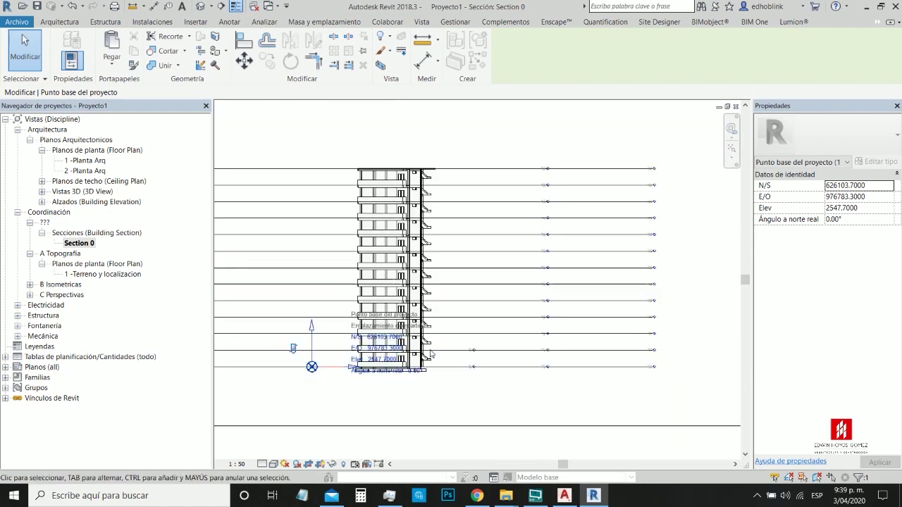
pyautogui.click(419, 158)
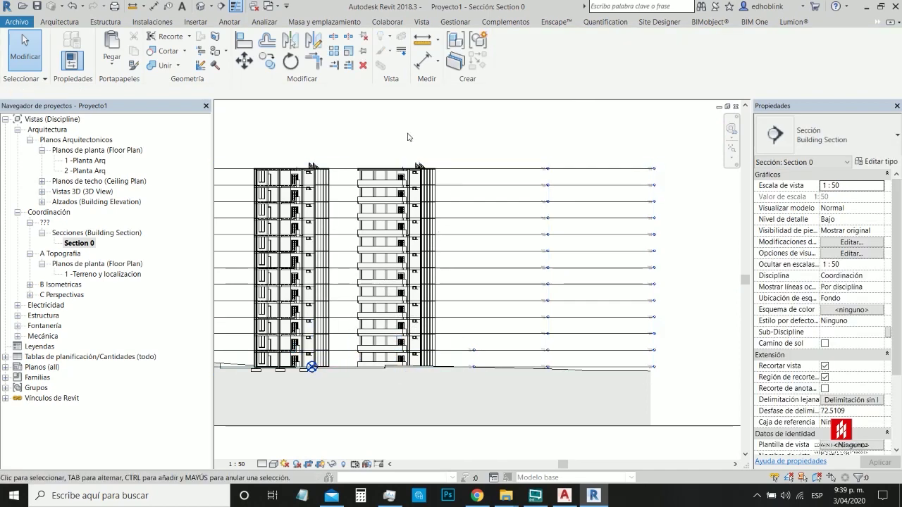
# Step: In the Terreno y localizacion floor plan, assign the Cesped material to the topography surface
pyautogui.doubleClick(94, 277)
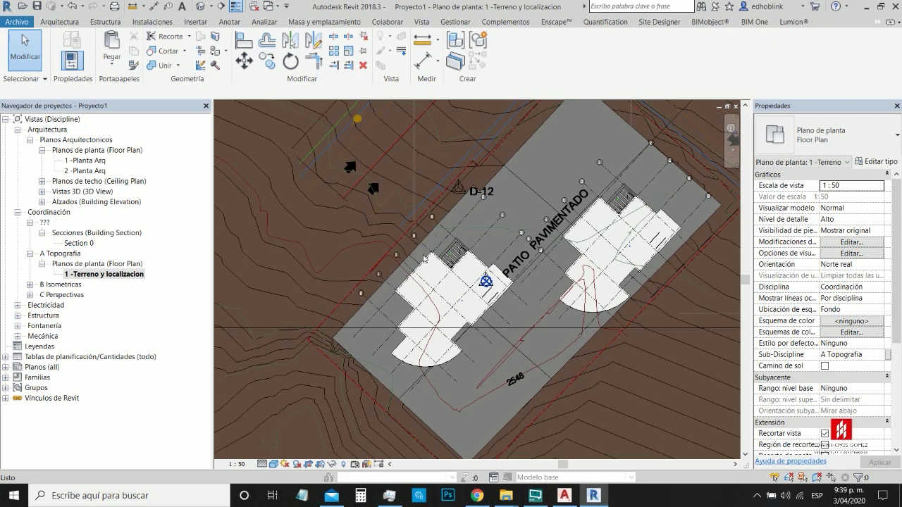
pyautogui.scroll(-3, 423, 260)
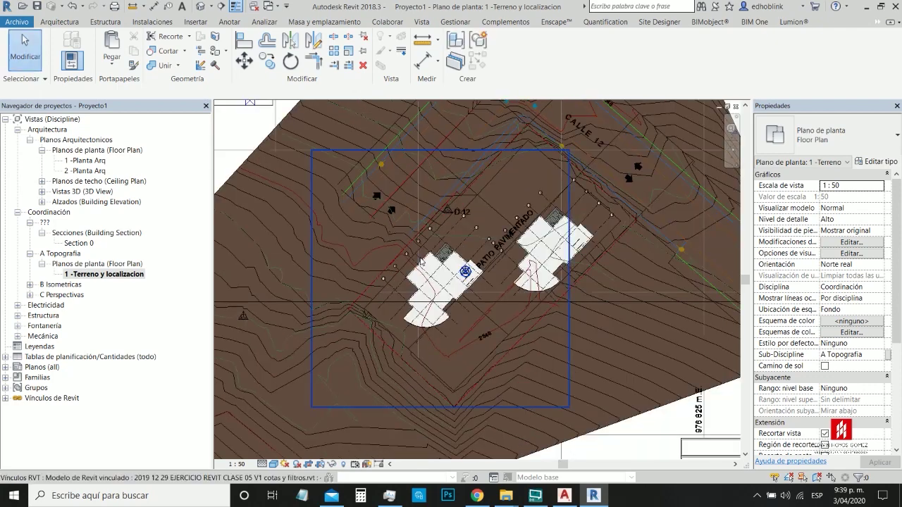
pyautogui.click(636, 314)
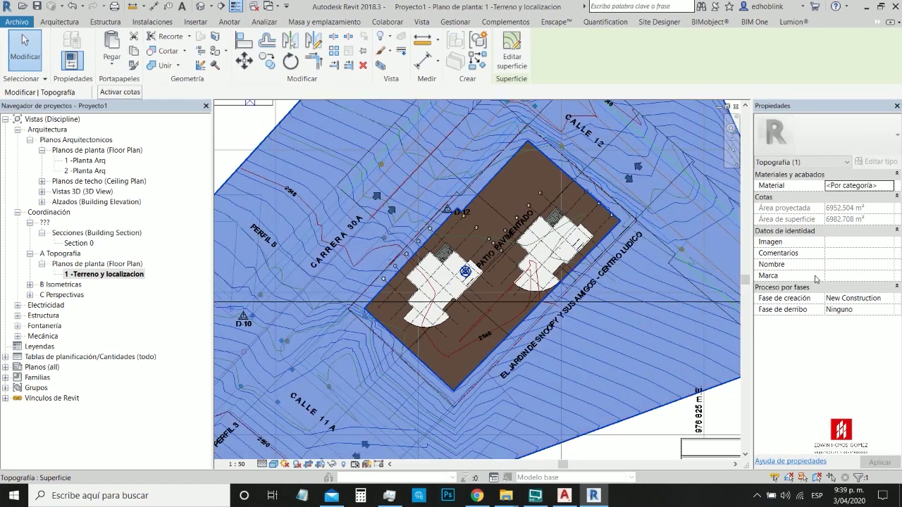
pyautogui.click(890, 186)
pyautogui.click(890, 186)
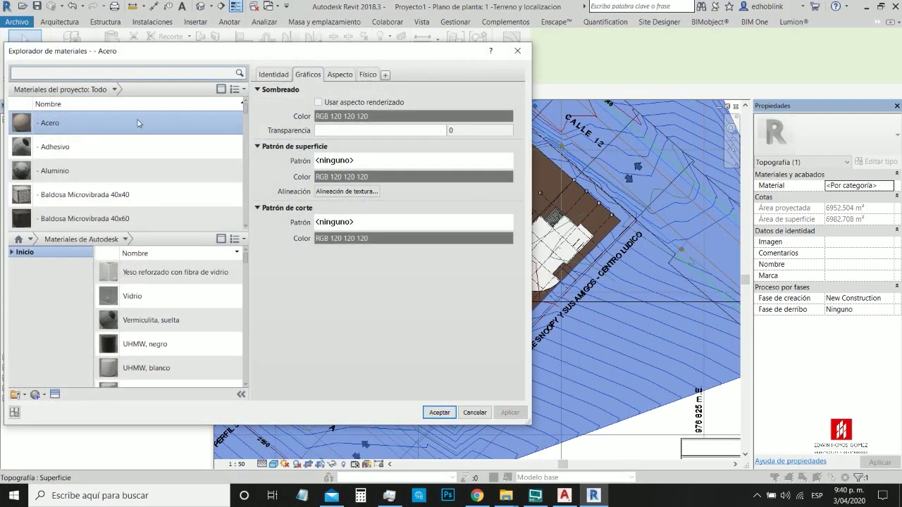
pyautogui.click(67, 74)
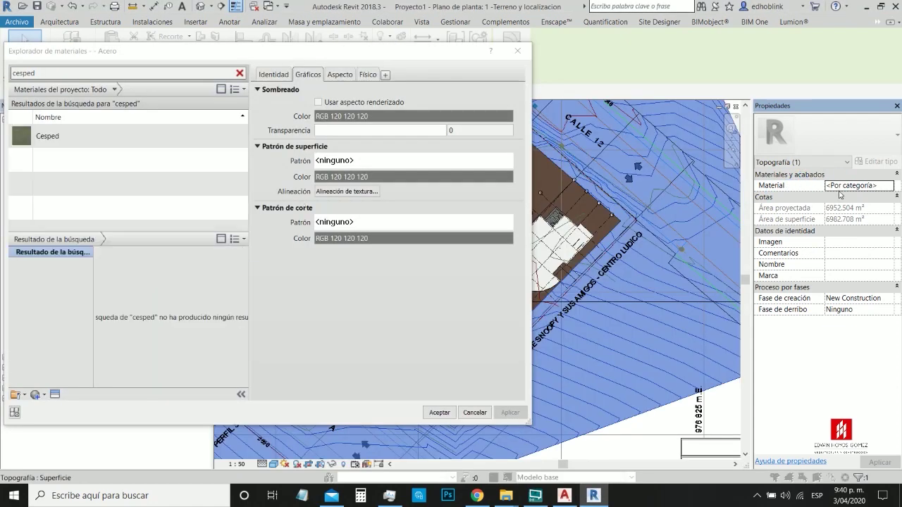
pyautogui.click(52, 140)
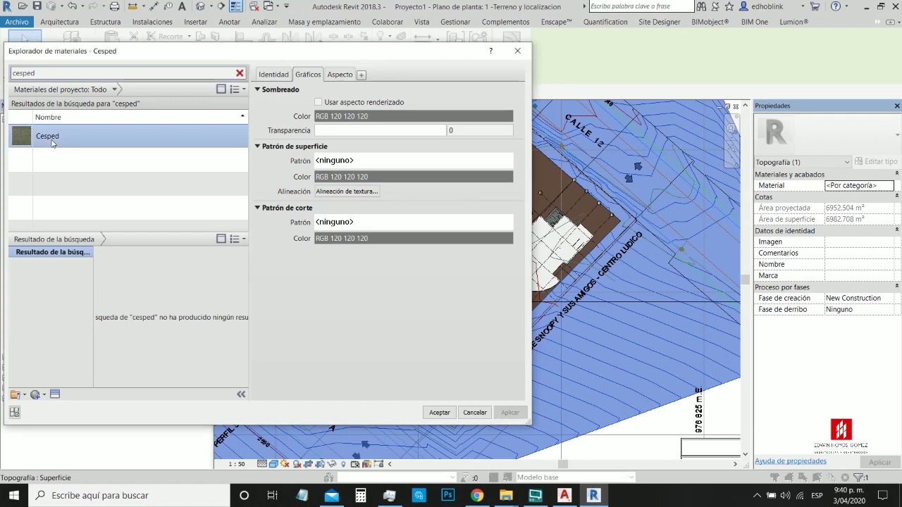
pyautogui.doubleClick(52, 143)
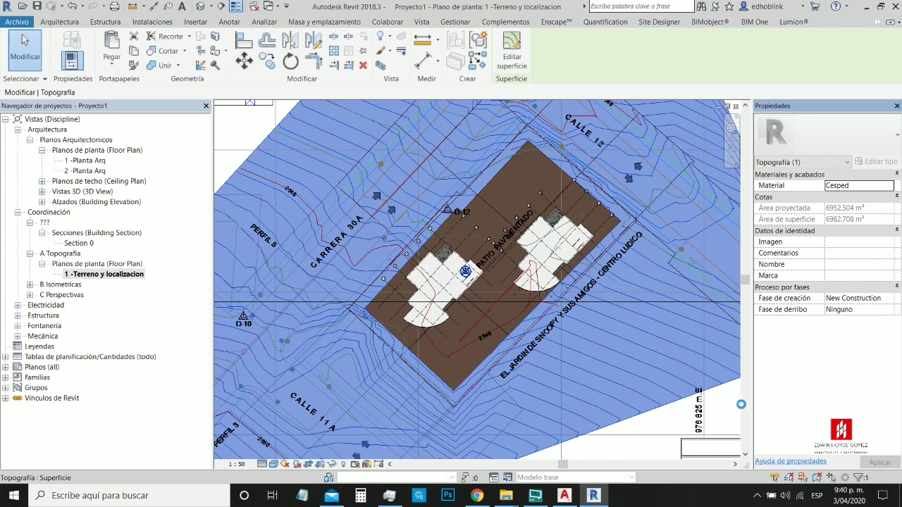
# Step: Set the topography surface's material to Cesped again, dismissing the surface-pattern warning, and deselect the surface
pyautogui.press('Escape')
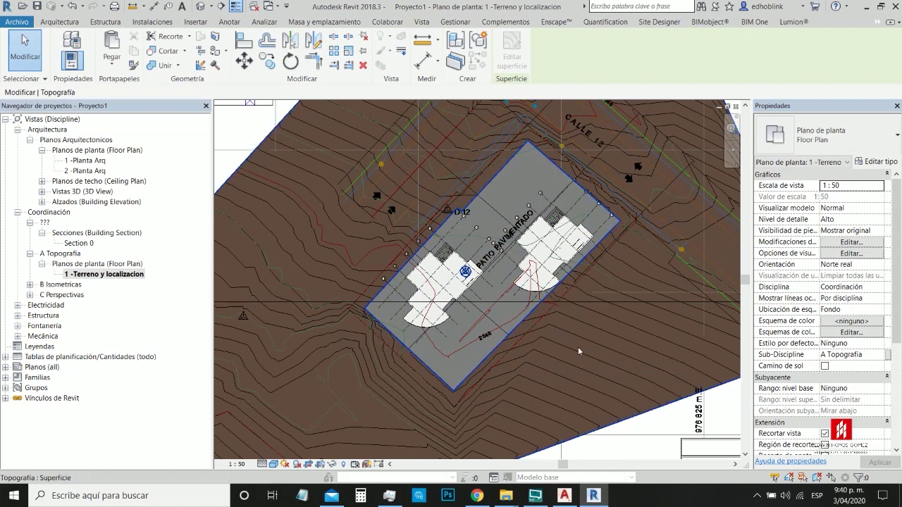
pyautogui.click(594, 355)
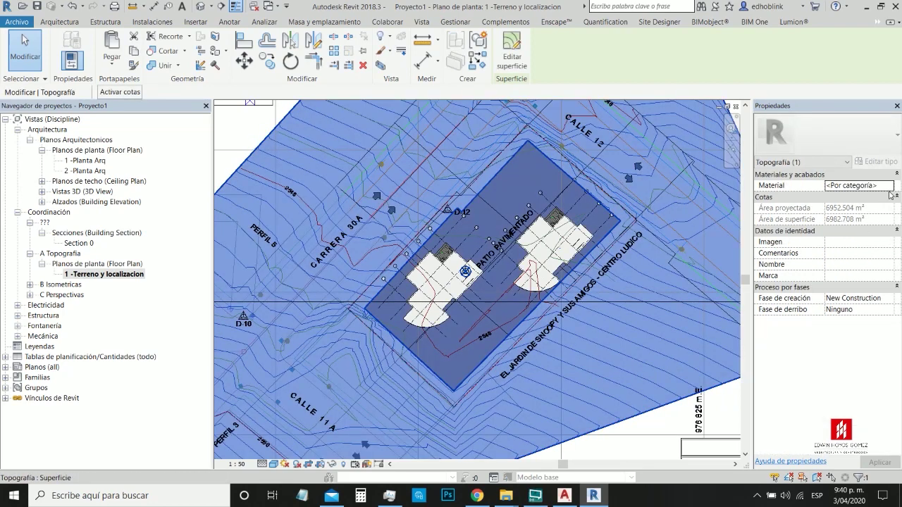
pyautogui.click(883, 187)
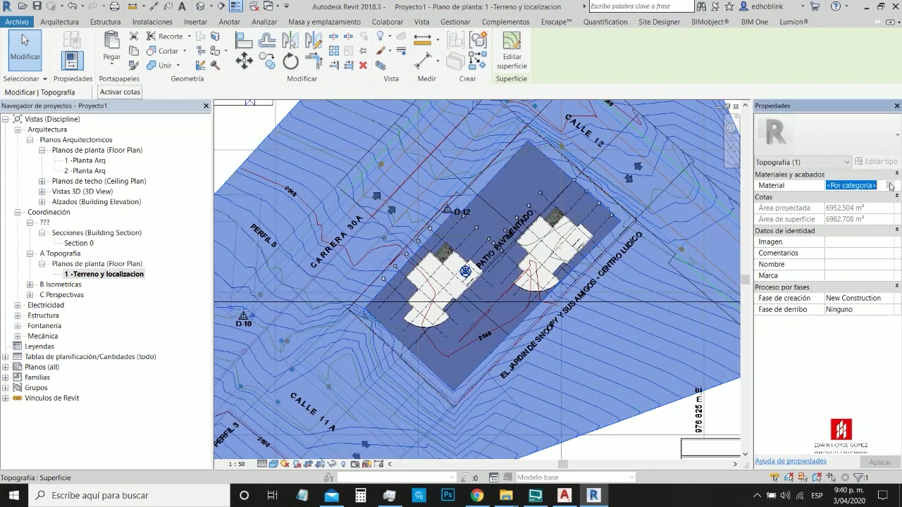
pyautogui.write('Cesped')
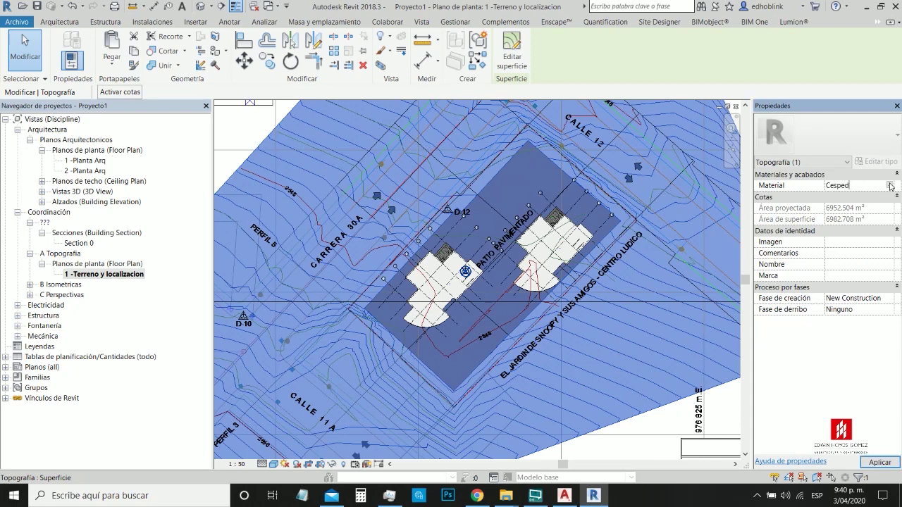
pyautogui.click(492, 286)
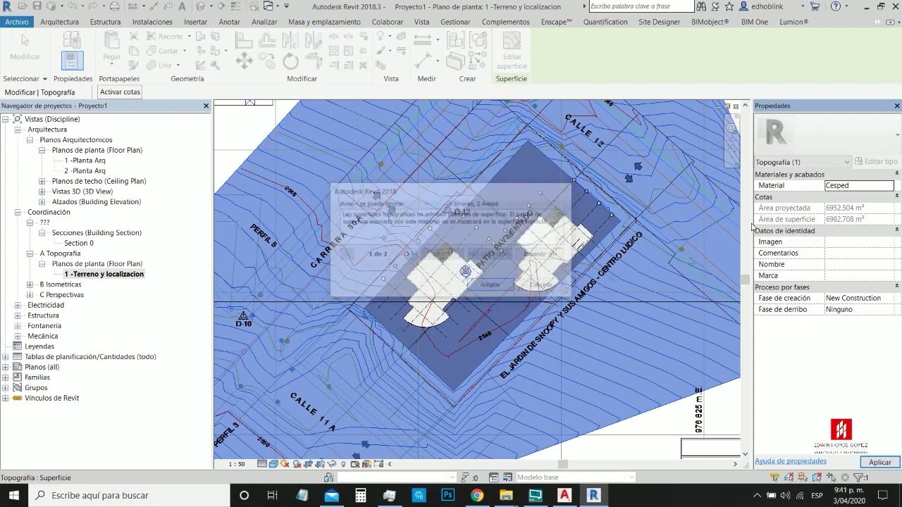
pyautogui.click(857, 184)
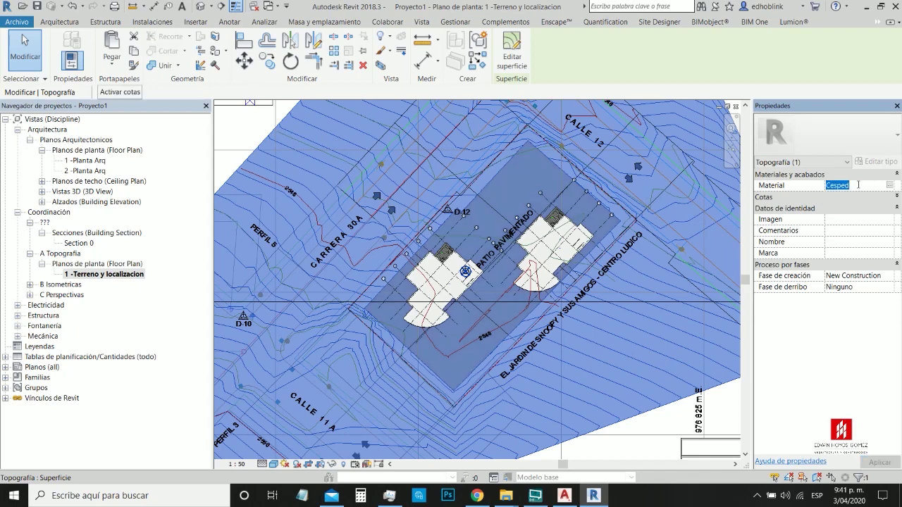
pyautogui.write('ces')
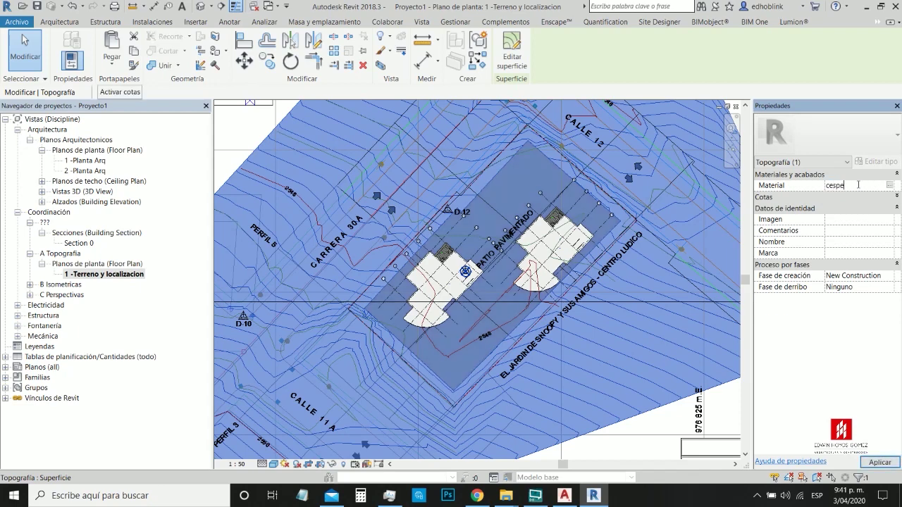
pyautogui.write('ped')
pyautogui.press('Return')
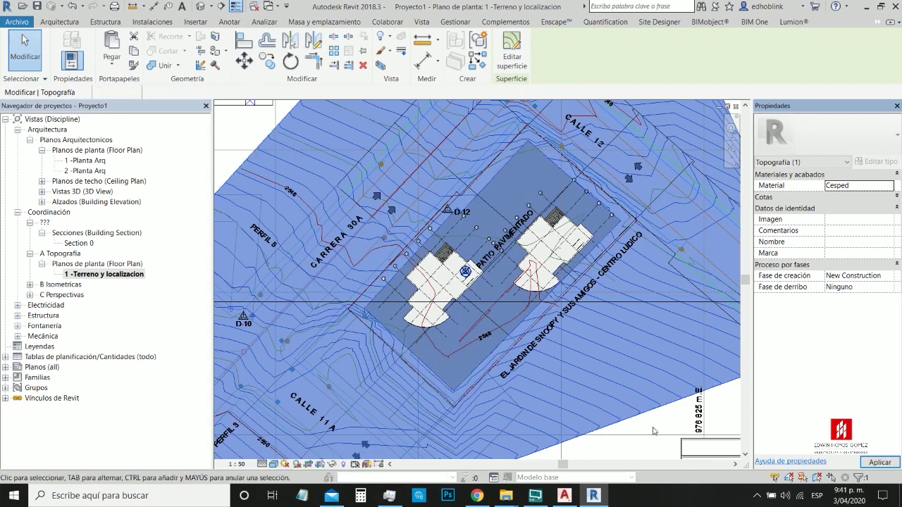
pyautogui.click(655, 432)
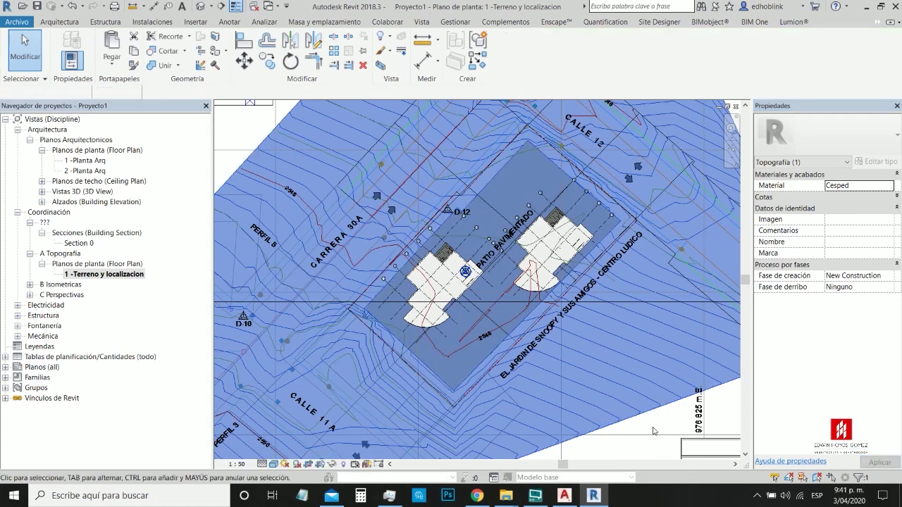
pyautogui.click(614, 340)
pyautogui.press('Escape')
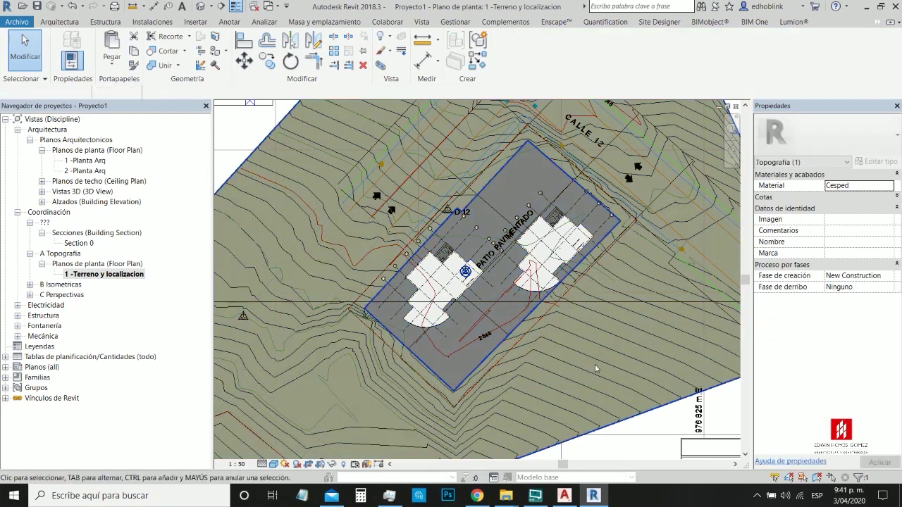
# Step: Open the 3D view and examine the terrain's Cesped finish around the building pad and both towers
pyautogui.scroll(-3, 585, 366)
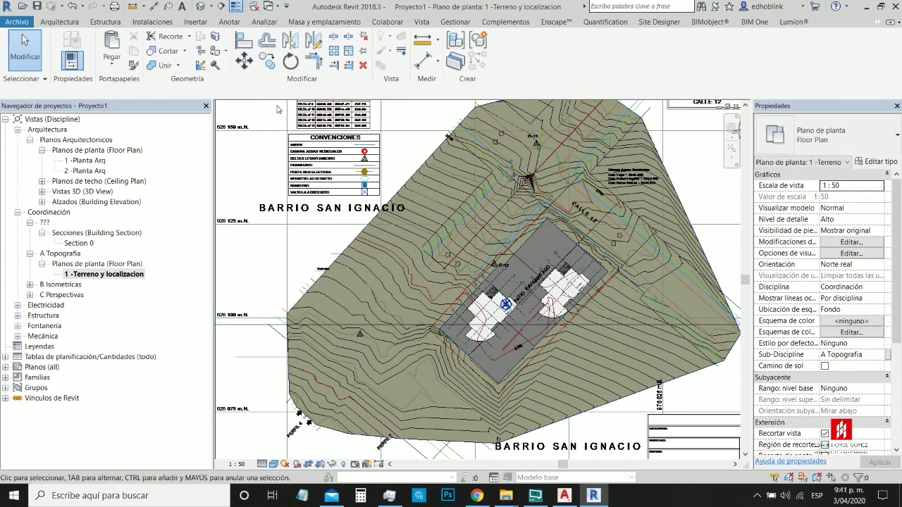
pyautogui.click(201, 6)
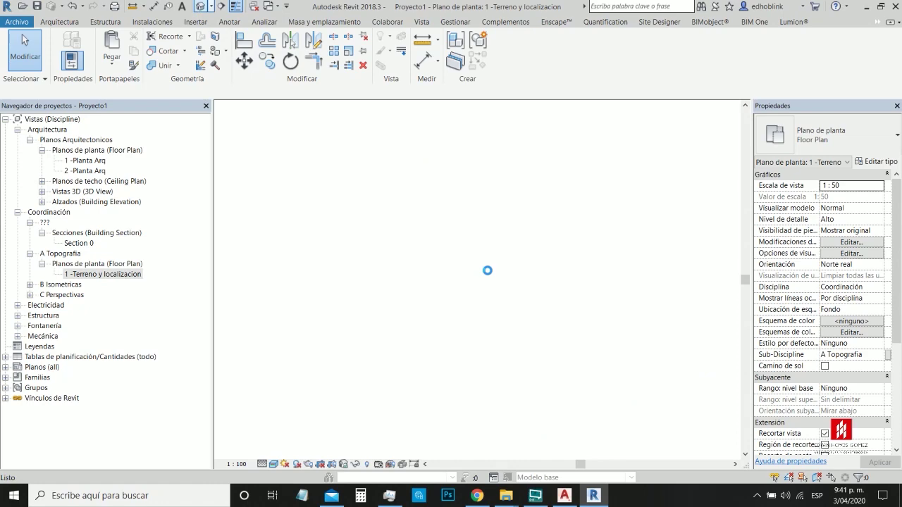
pyautogui.keyDown('shift'); pyautogui.moveTo(612, 401); pyautogui.dragTo(555, 362, button='middle'); pyautogui.keyUp('shift')
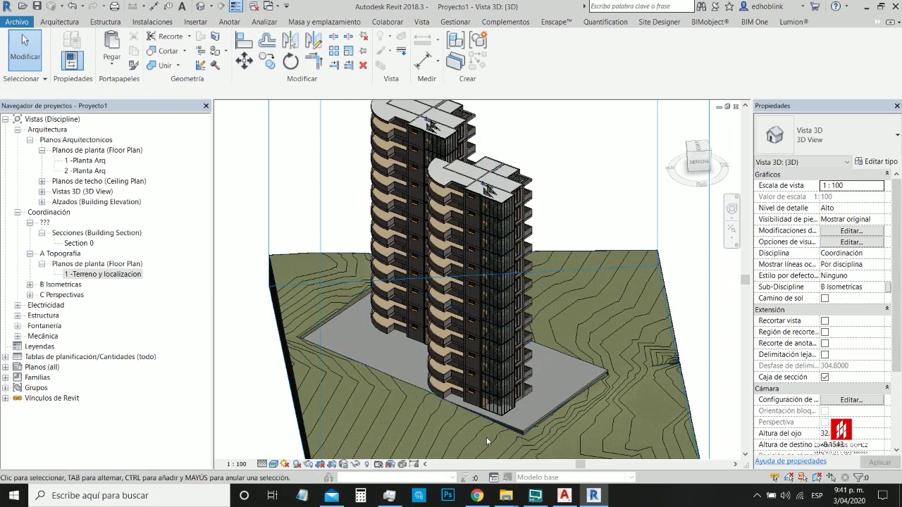
pyautogui.scroll(-2, 442, 296)
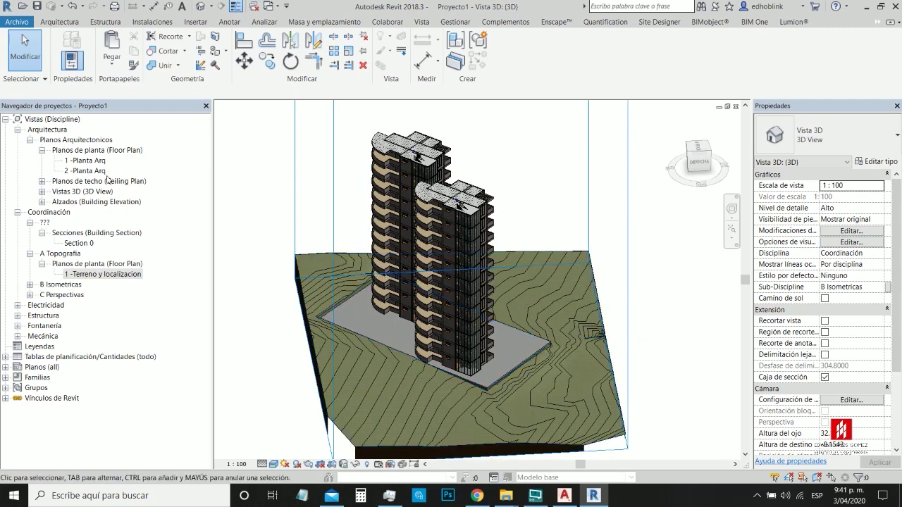
# Step: In the Terreno y localizacion floor plan, start a subregion and pick the pad's edges as boundary lines offset 3 m outward
pyautogui.click(103, 275)
pyautogui.doubleClick(103, 275)
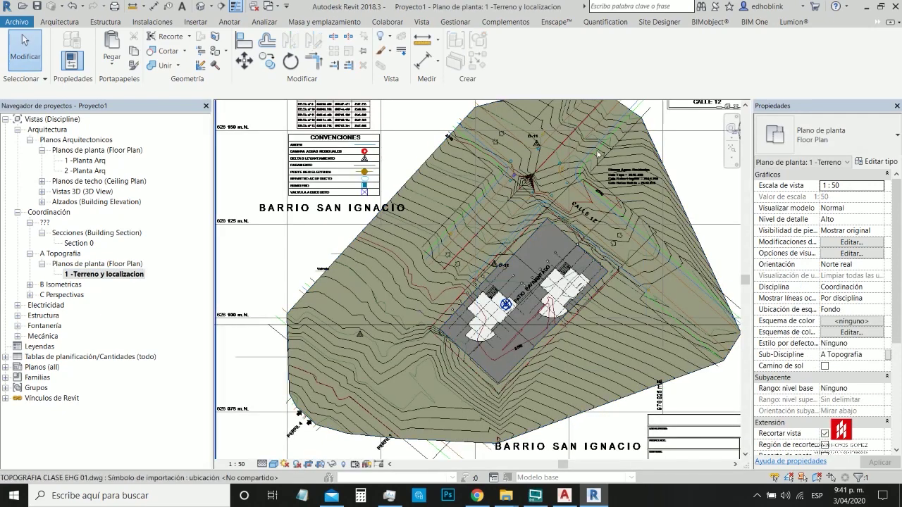
pyautogui.click(340, 23)
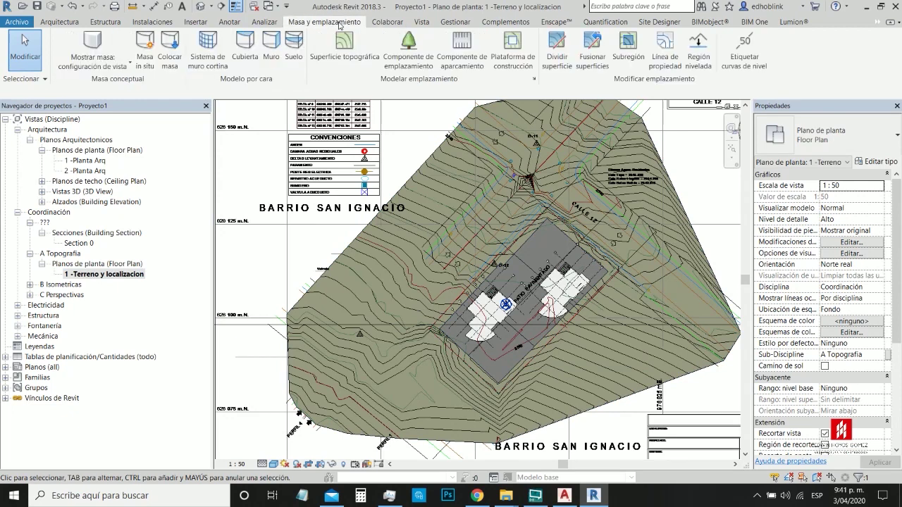
pyautogui.click(629, 46)
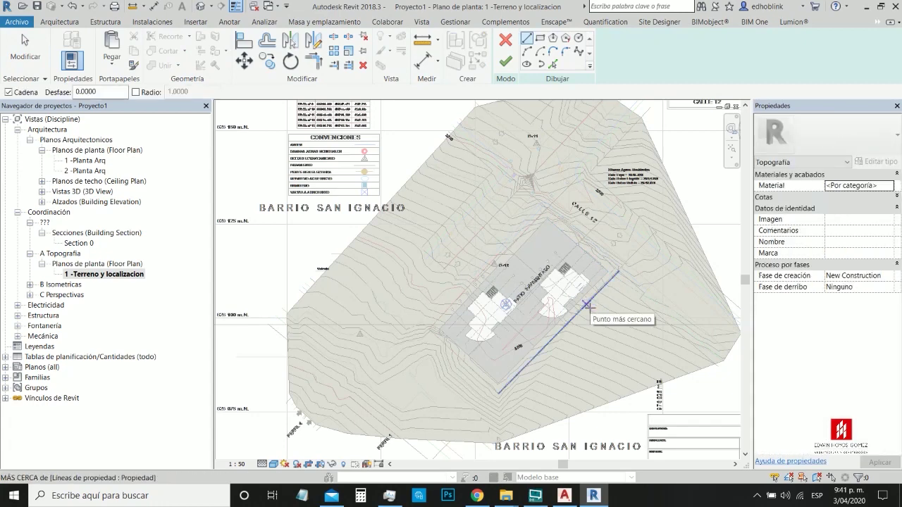
pyautogui.scroll(4, 588, 304)
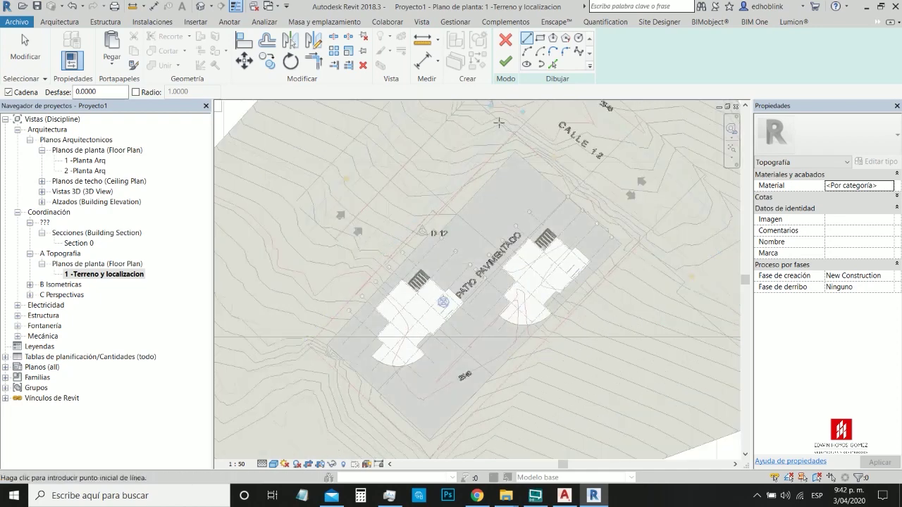
pyautogui.click(553, 65)
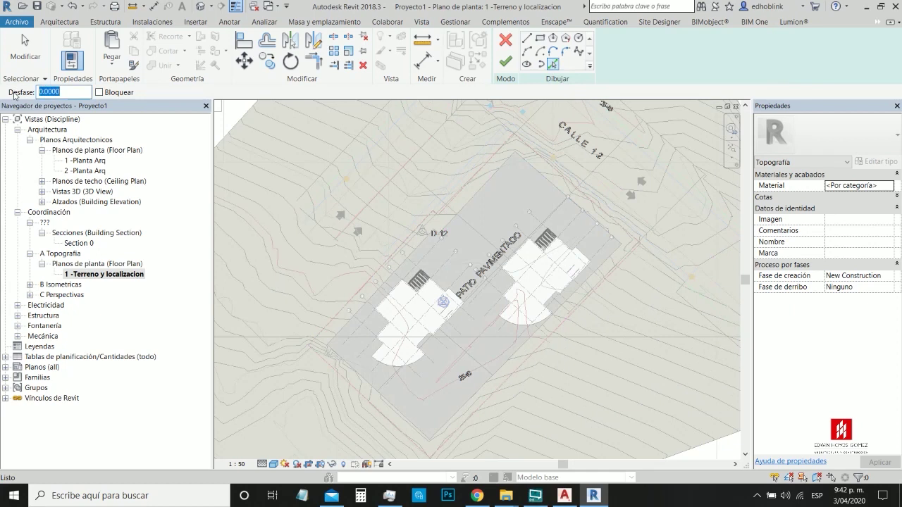
pyautogui.write('3')
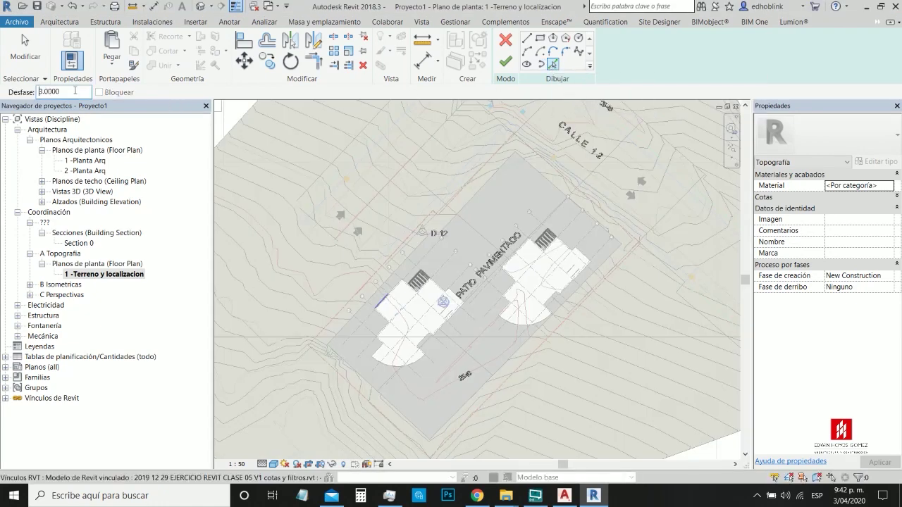
pyautogui.click(397, 268)
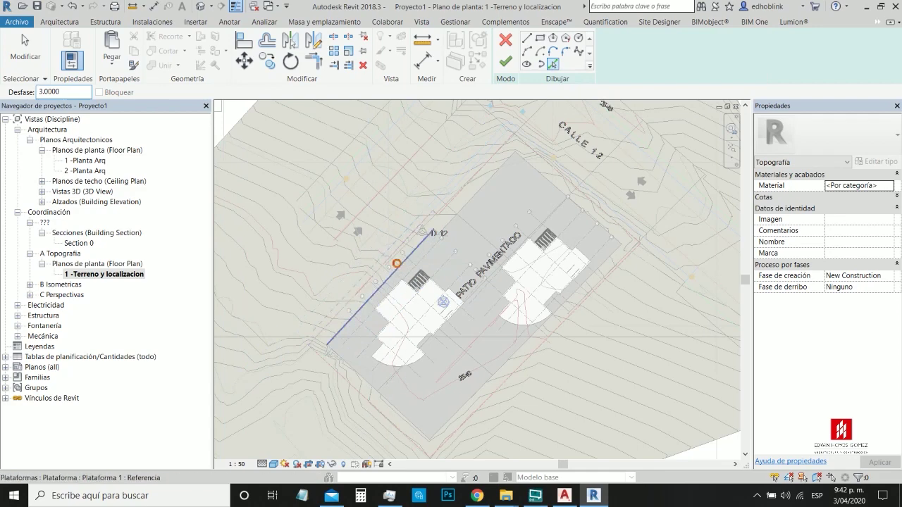
pyautogui.click(366, 384)
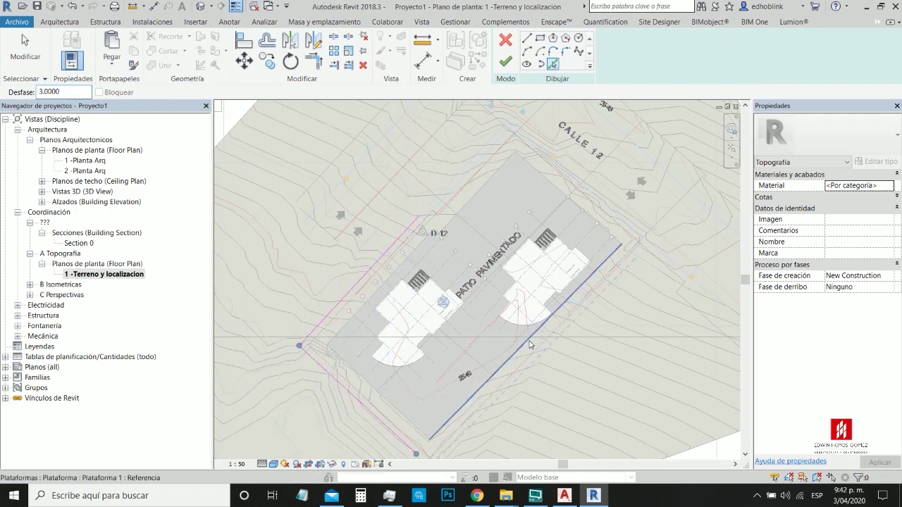
pyautogui.click(612, 301)
pyautogui.click(594, 220)
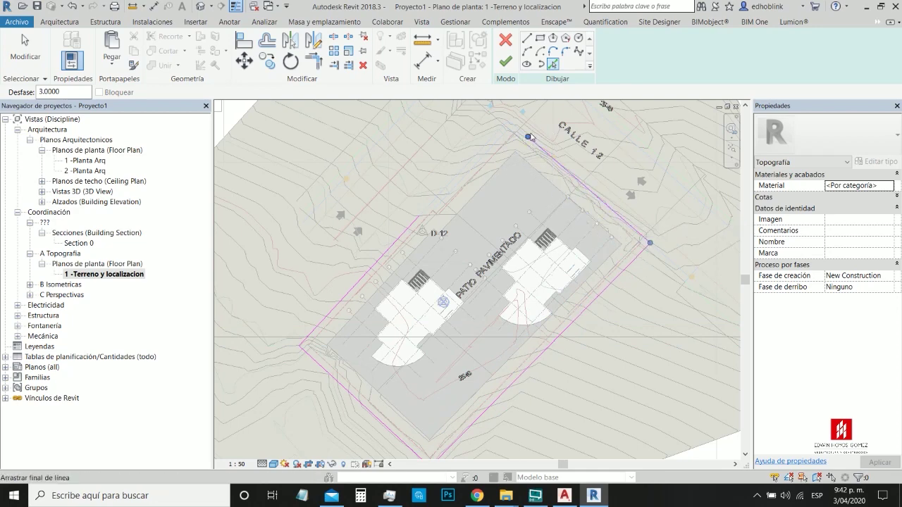
# Step: Trim and extend the offset boundary lines to meet at the corners, closing the rectangular outline around the pad
pyautogui.click(394, 243)
pyautogui.click(561, 166)
pyautogui.click(629, 271)
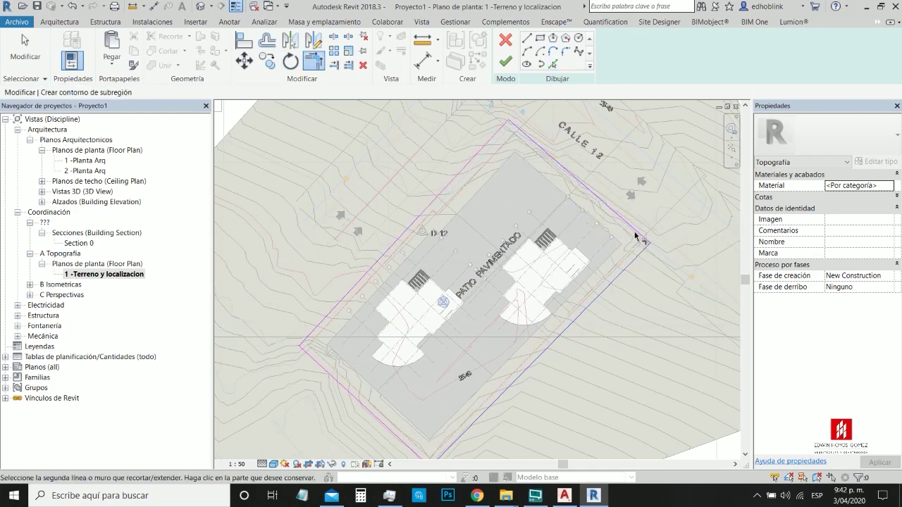
pyautogui.click(416, 453)
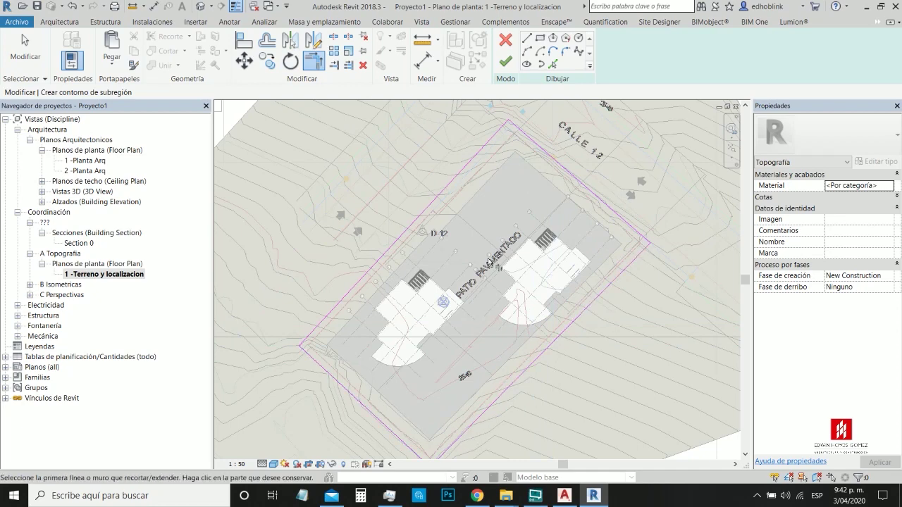
# Step: Add a second rectangular boundary to the subregion sketch by offsetting the four sides of the first outline 6 m outward
pyautogui.scroll(-3, 535, 360)
pyautogui.click(553, 64)
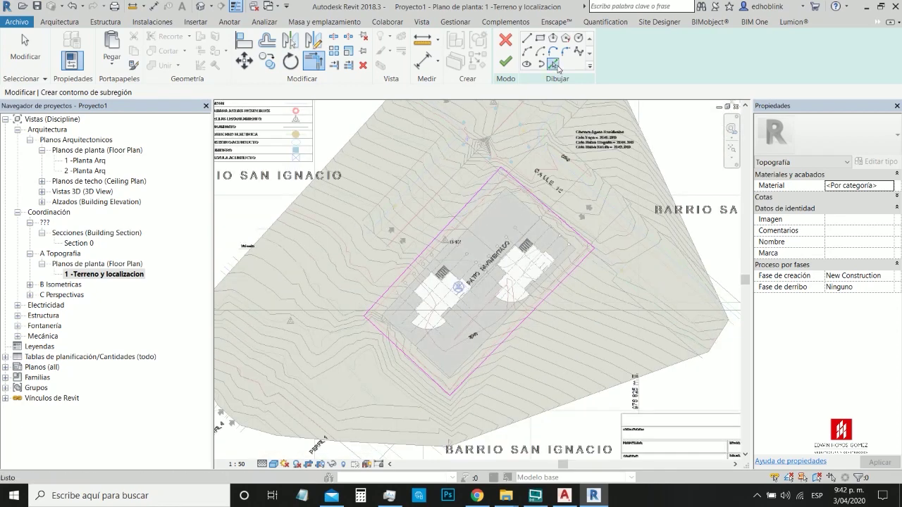
pyautogui.click(40, 92)
pyautogui.write('6')
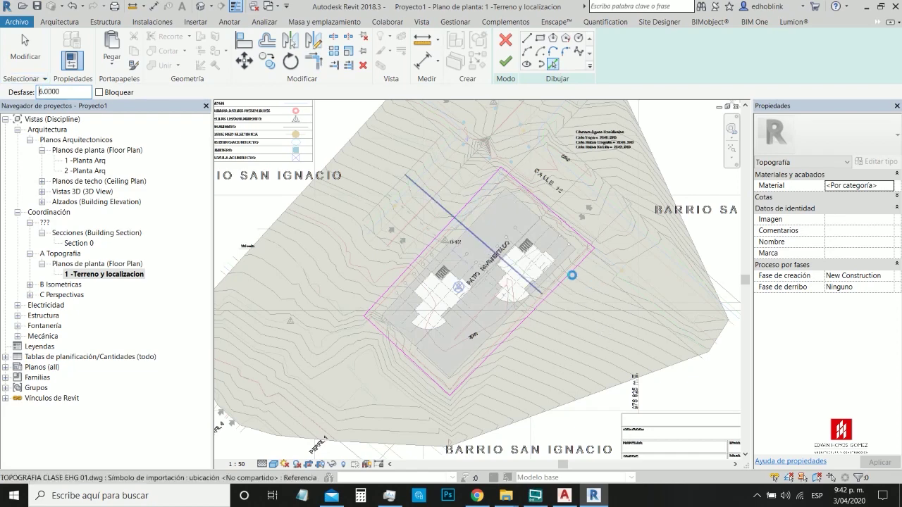
pyautogui.click(449, 229)
pyautogui.scroll(-2, 448, 229)
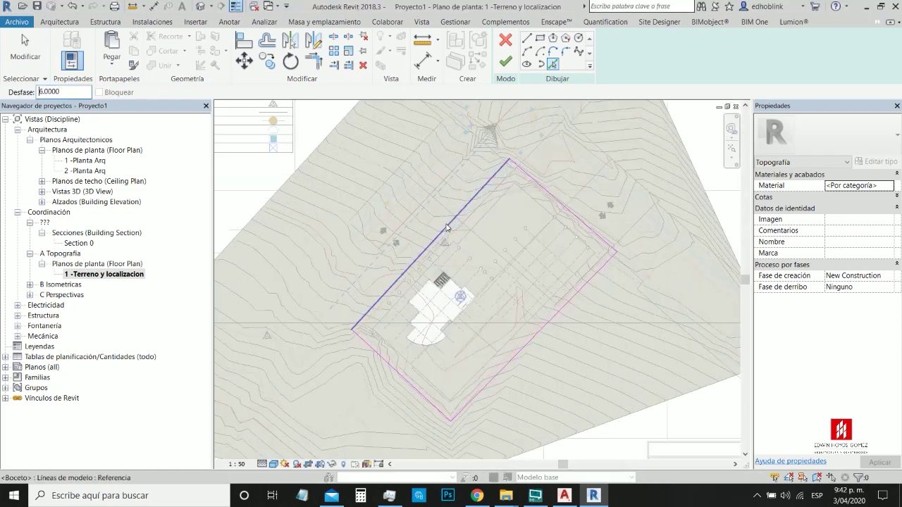
pyautogui.scroll(5, 447, 227)
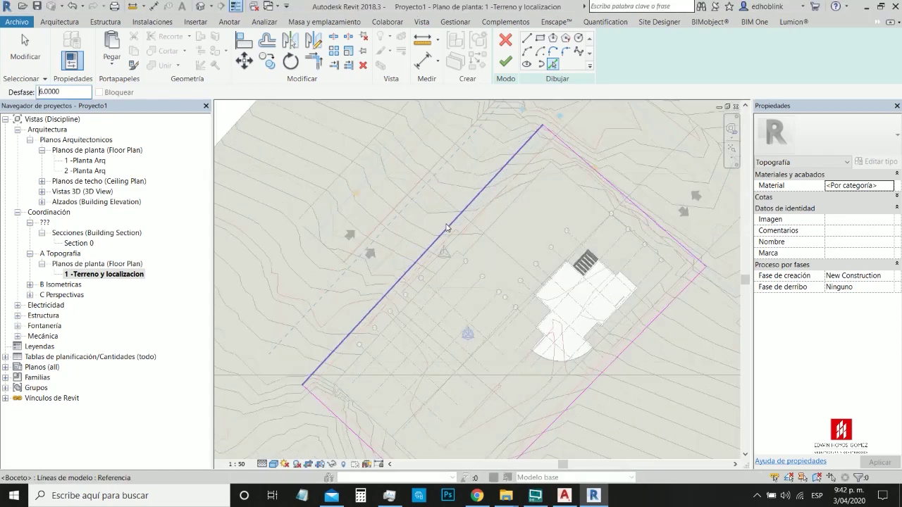
pyautogui.click(608, 184)
pyautogui.scroll(-1, 573, 211)
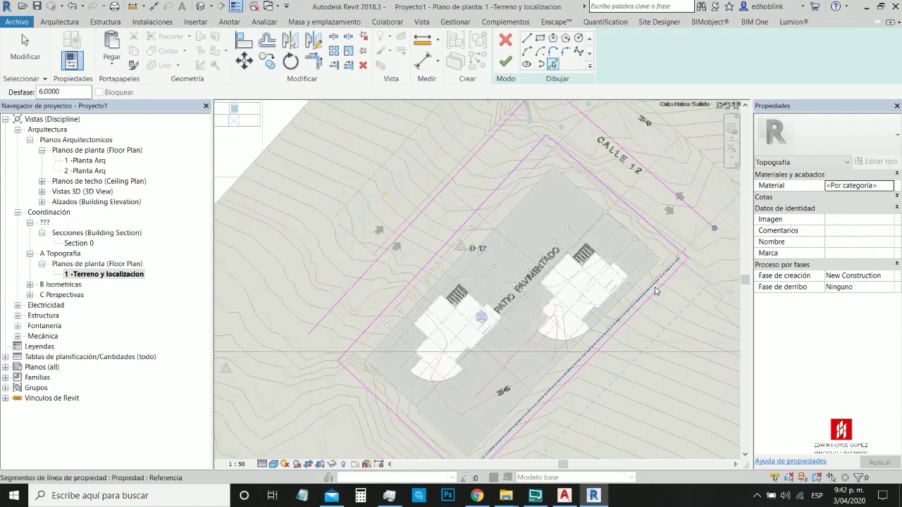
pyautogui.click(662, 291)
pyautogui.scroll(-2, 557, 282)
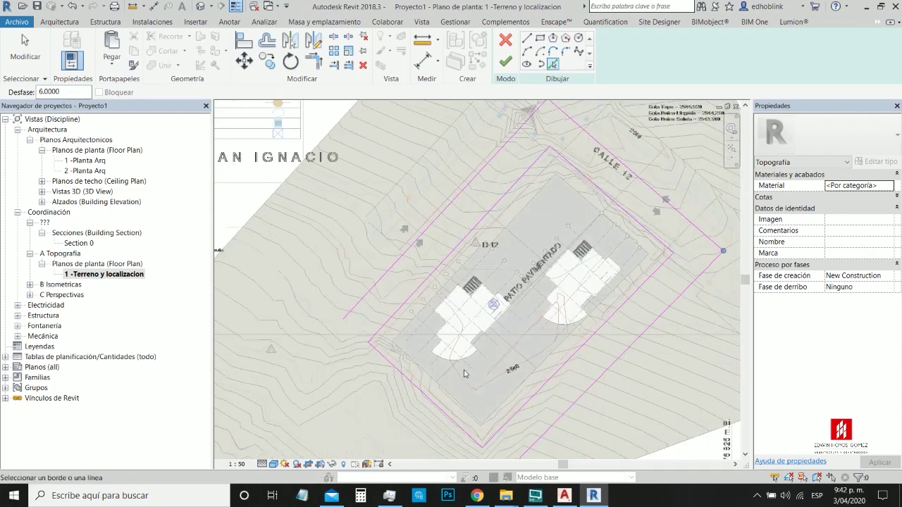
pyautogui.click(433, 365)
pyautogui.scroll(1, 416, 354)
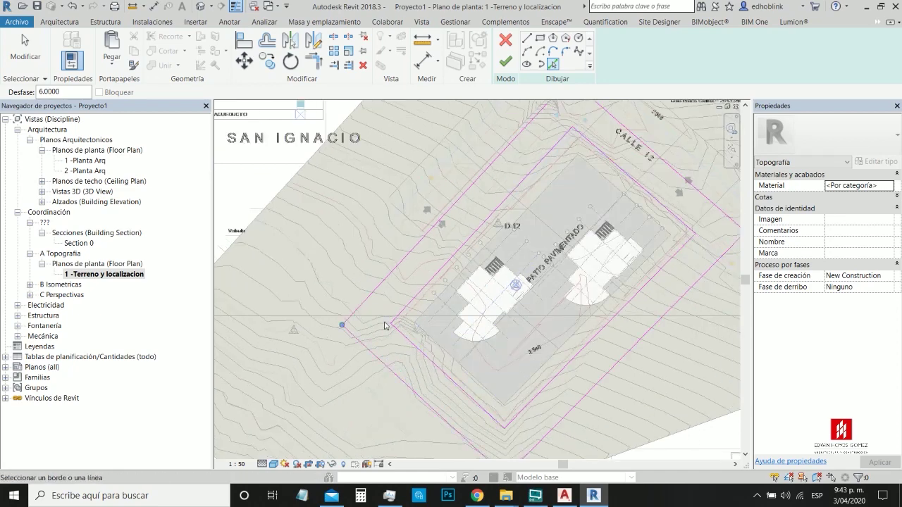
pyautogui.scroll(-2, 411, 349)
pyautogui.scroll(1, 532, 204)
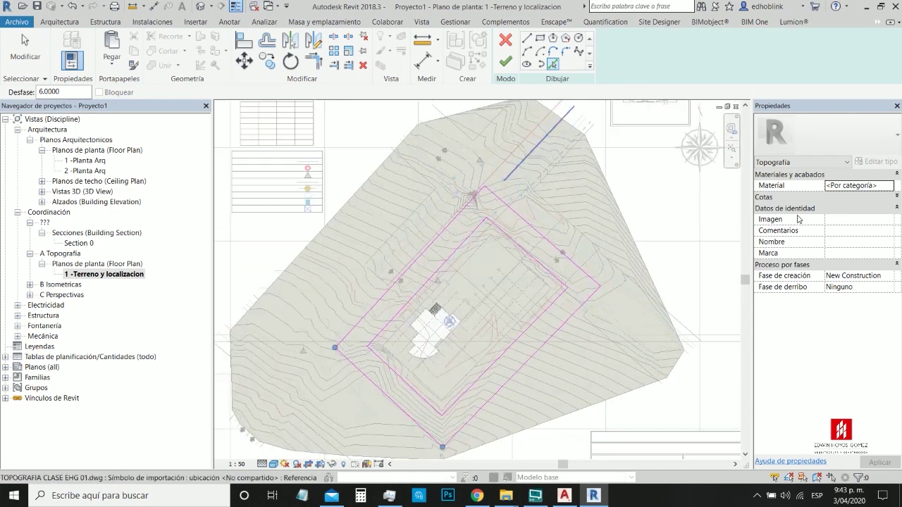
# Step: Set the subregion's material to Concrete - Cast-in-Place Concrete from the project materials
pyautogui.click(891, 186)
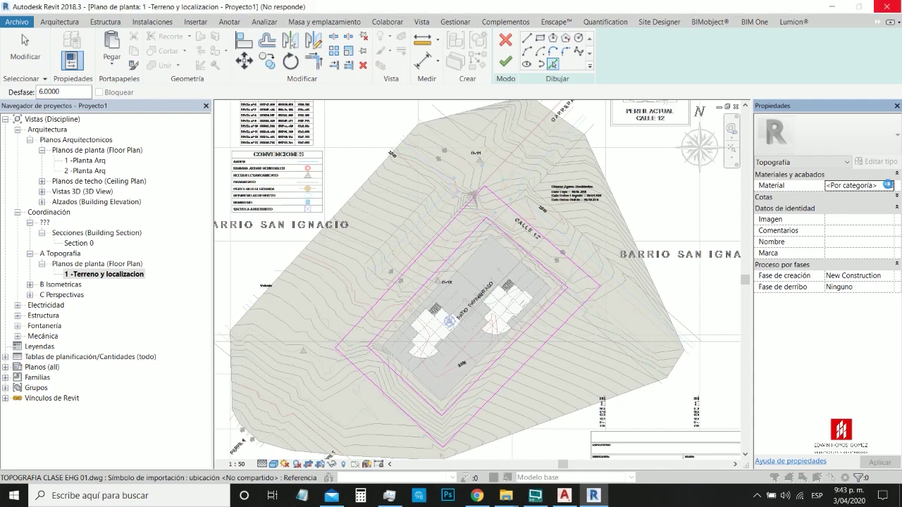
pyautogui.hotkey('alt', 'Tab')
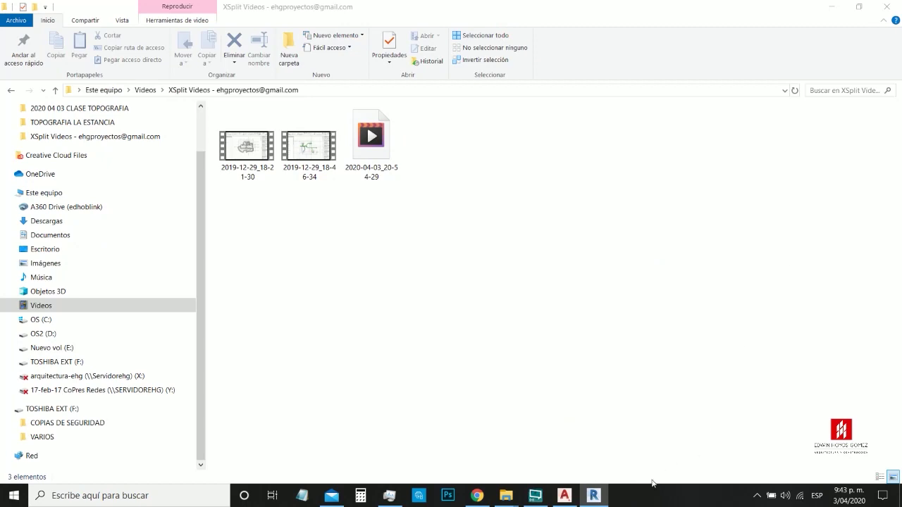
pyautogui.moveTo(594, 502)
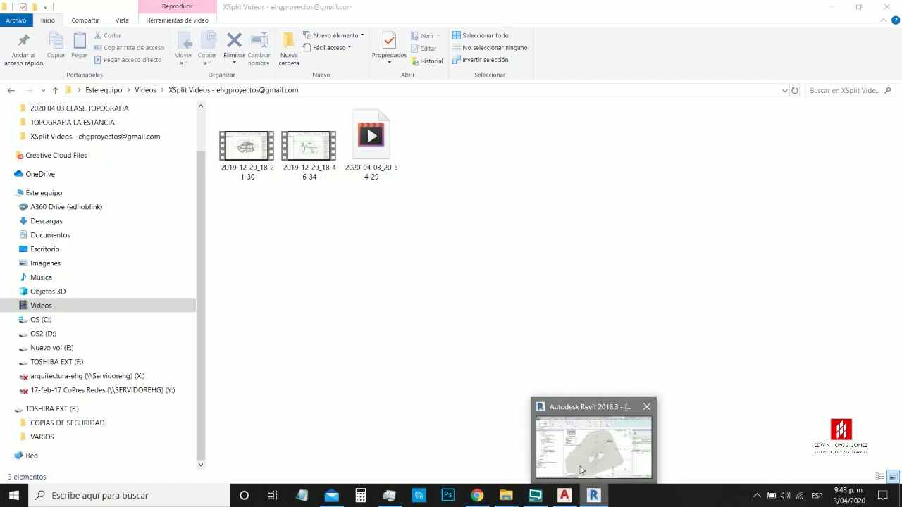
pyautogui.click(577, 465)
pyautogui.click(47, 73)
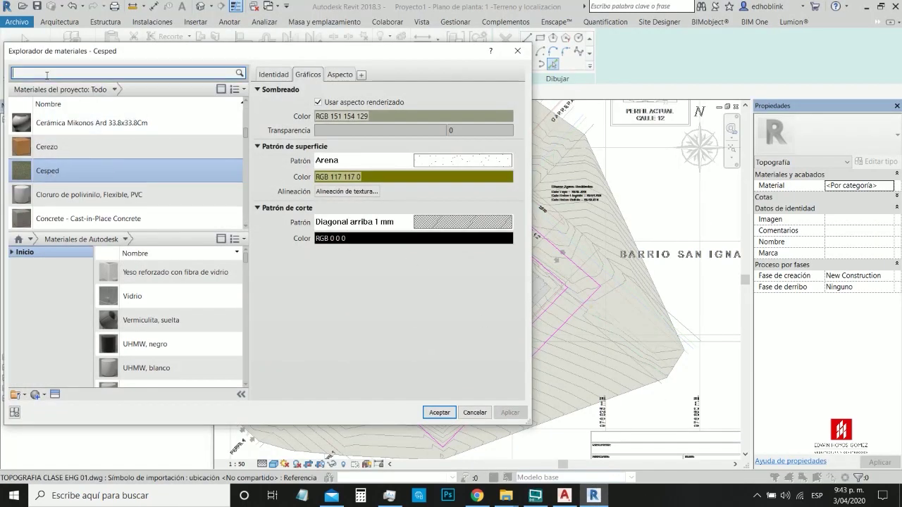
pyautogui.click(88, 219)
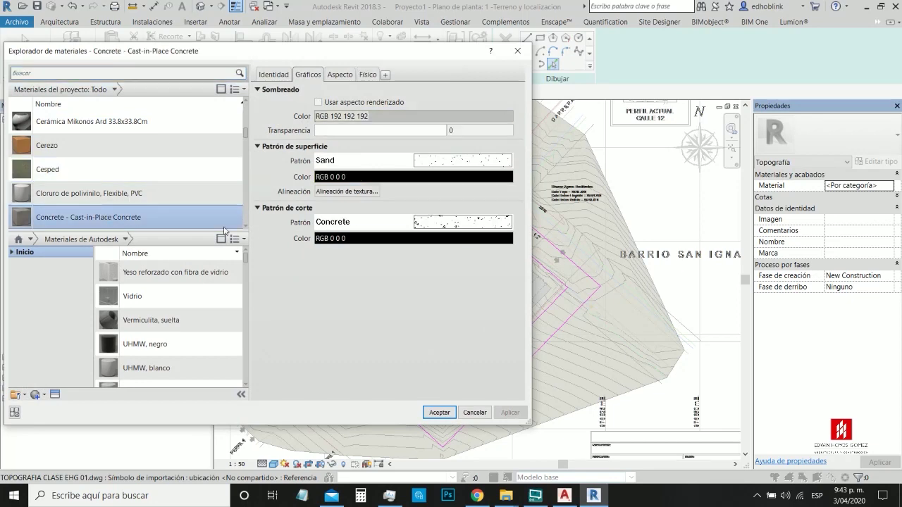
pyautogui.press('Escape')
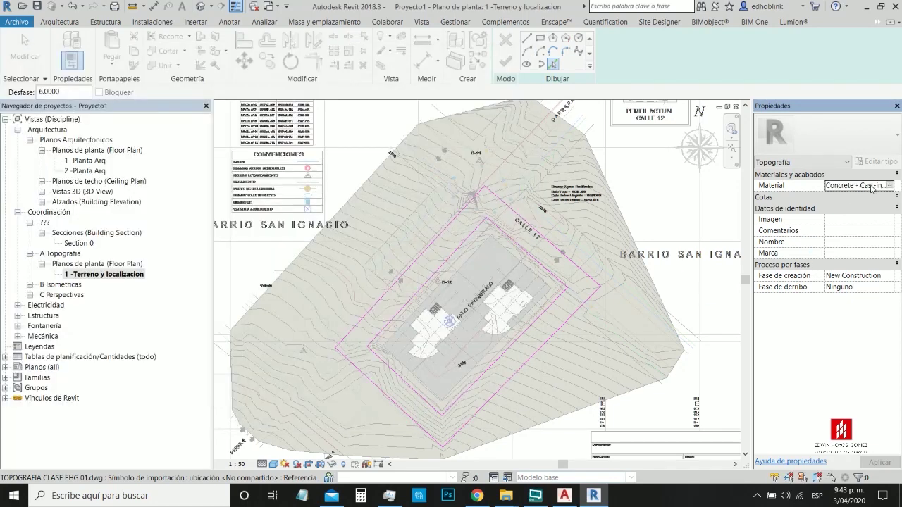
# Step: Finish the subregion sketch around the building pad, accepting the surface pattern warning, and deselect the subregion
pyautogui.click(509, 64)
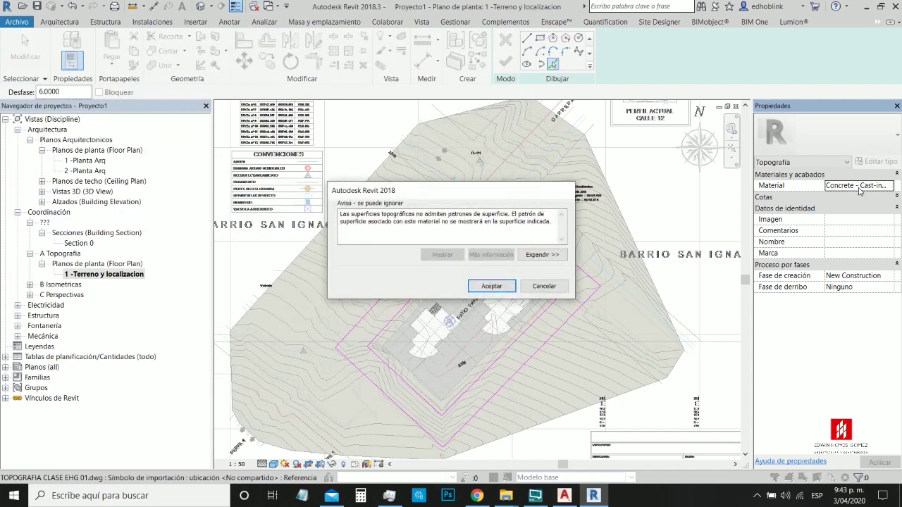
pyautogui.click(489, 286)
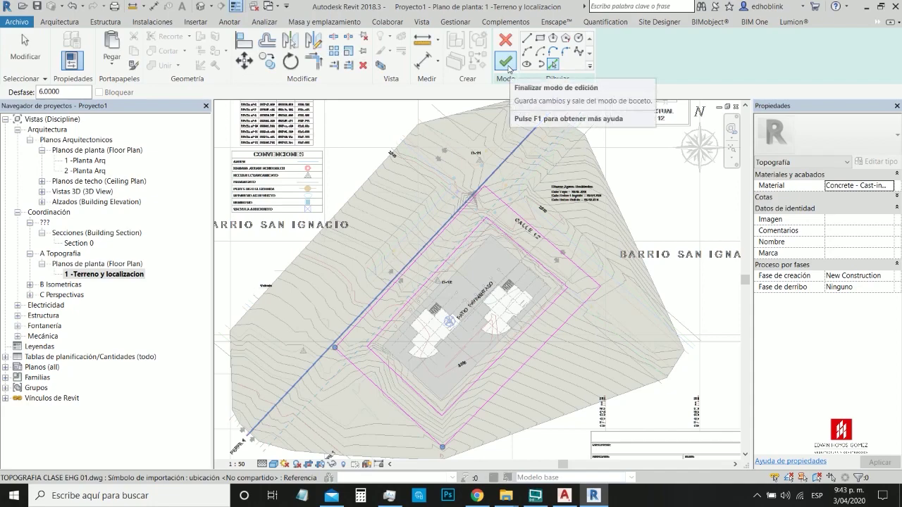
pyautogui.click(507, 66)
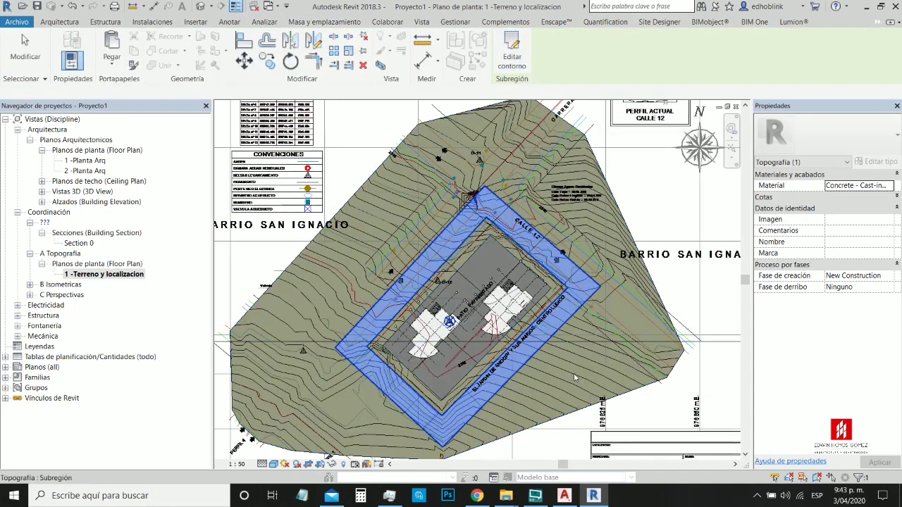
pyautogui.press('Escape')
# Step: Change the Terreno y localizacion floor plan's visual style to Línea oculta
pyautogui.scroll(2, 536, 371)
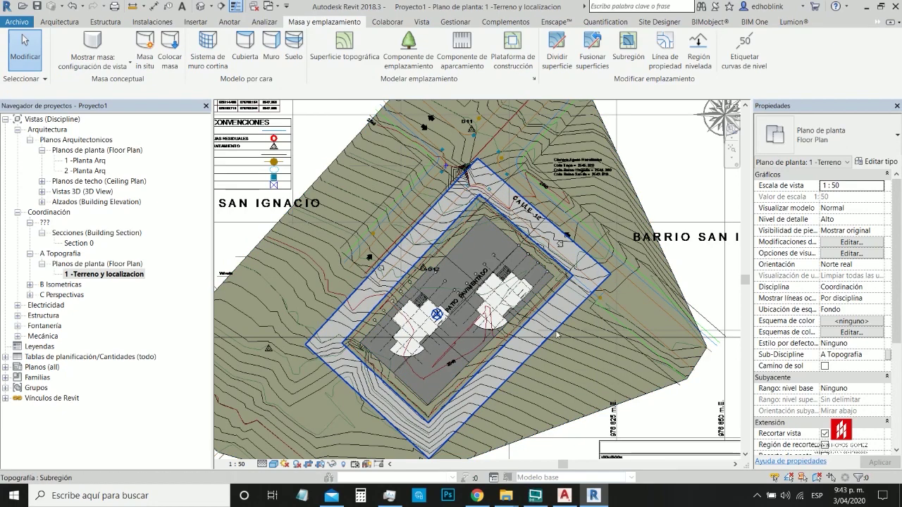
pyautogui.scroll(1, 493, 387)
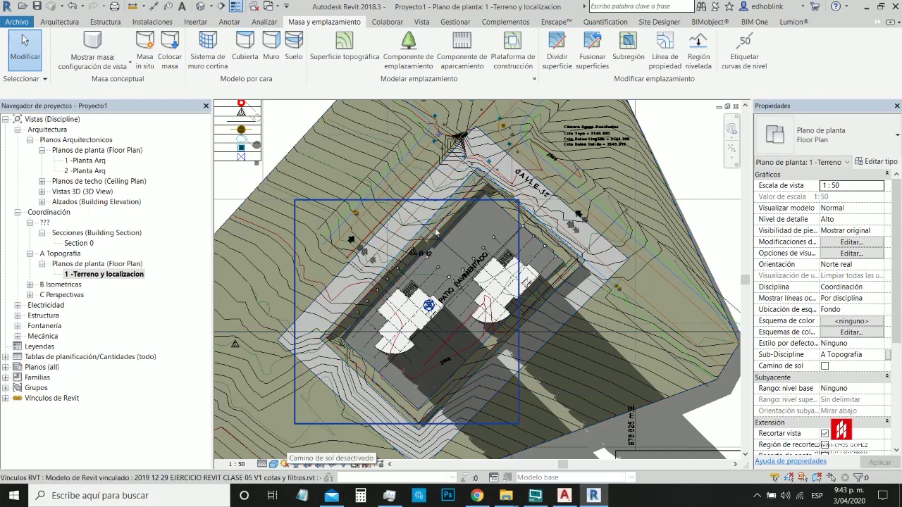
pyautogui.click(283, 468)
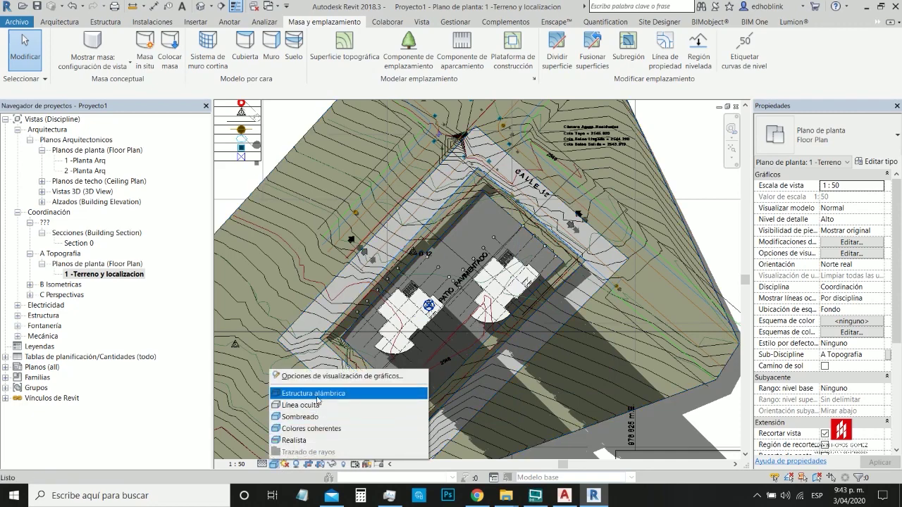
pyautogui.click(317, 407)
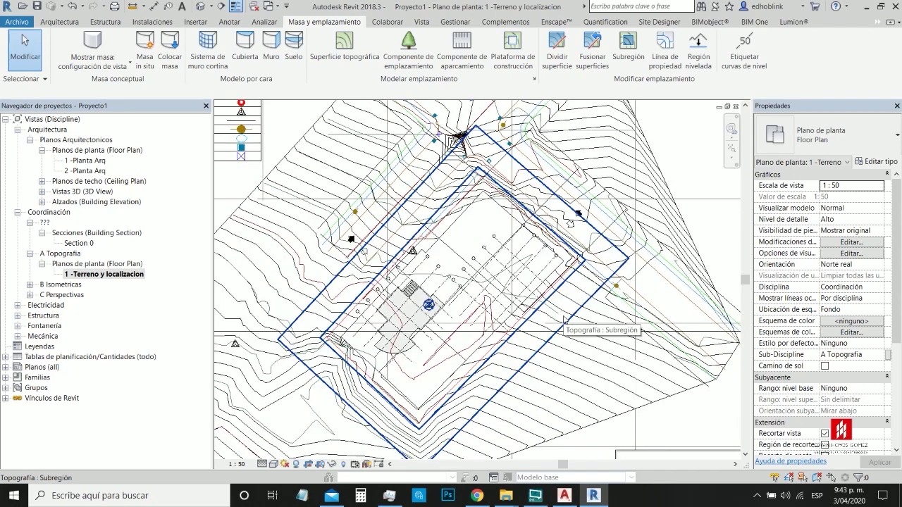
# Step: Open the 3D view and examine the subregion around the building pad and towers from several sides
pyautogui.click(203, 9)
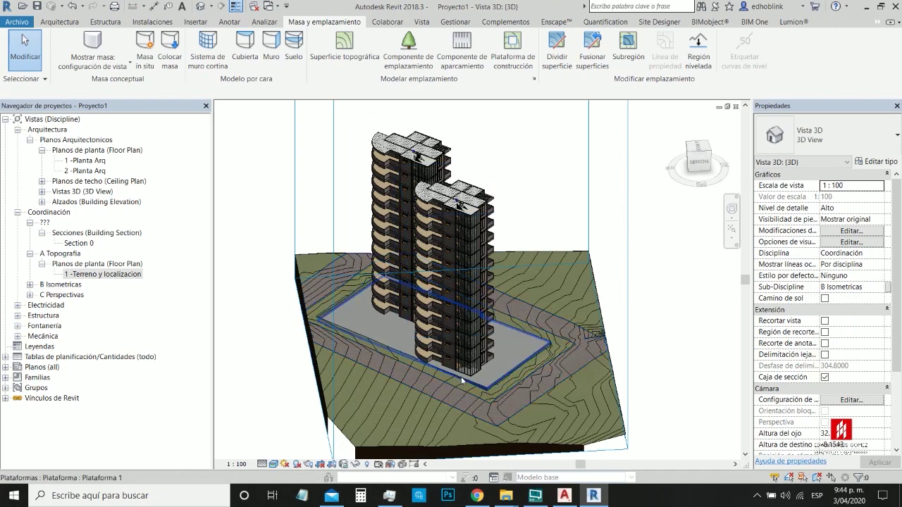
pyautogui.keyDown('shift'); pyautogui.moveTo(554, 367); pyautogui.dragTo(394, 261, button='middle'); pyautogui.keyUp('shift')
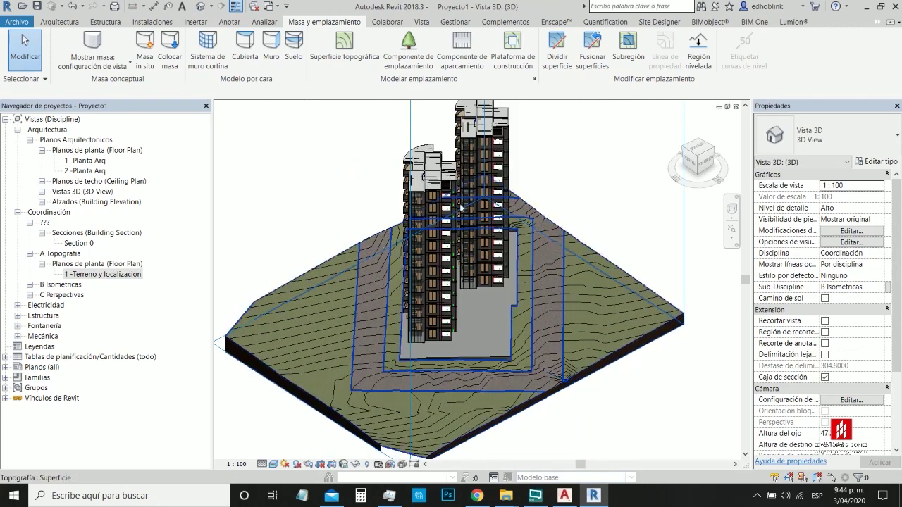
pyautogui.keyDown('shift'); pyautogui.moveTo(655, 319); pyautogui.dragTo(609, 200, button='middle'); pyautogui.keyUp('shift')
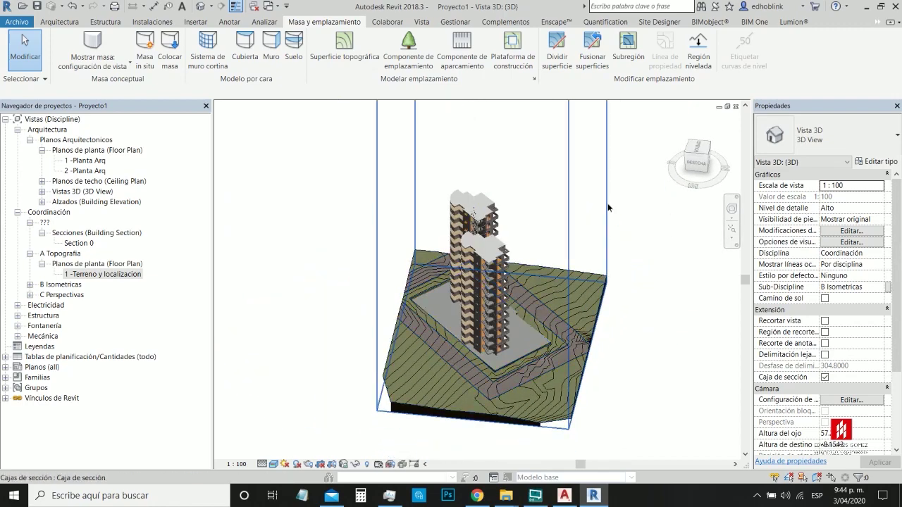
# Step: Rotate the 3D view's section box parallel to the building pad and extend its side beyond the subregion to include more terrain
pyautogui.click(520, 274)
pyautogui.scroll(-2, 522, 296)
pyautogui.keyDown('shift'); pyautogui.moveTo(522, 296); pyautogui.dragTo(642, 285, button='middle'); pyautogui.keyUp('shift')
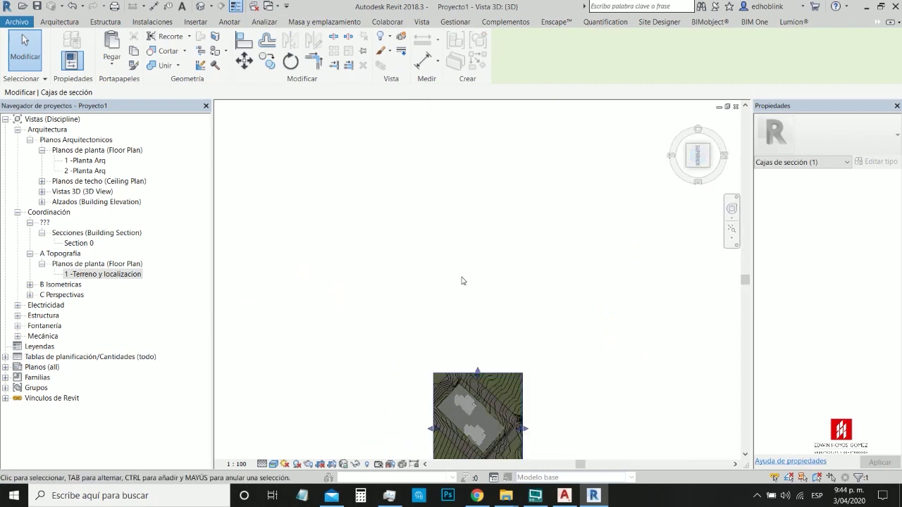
pyautogui.scroll(-3, 462, 303)
pyautogui.scroll(5, 506, 182)
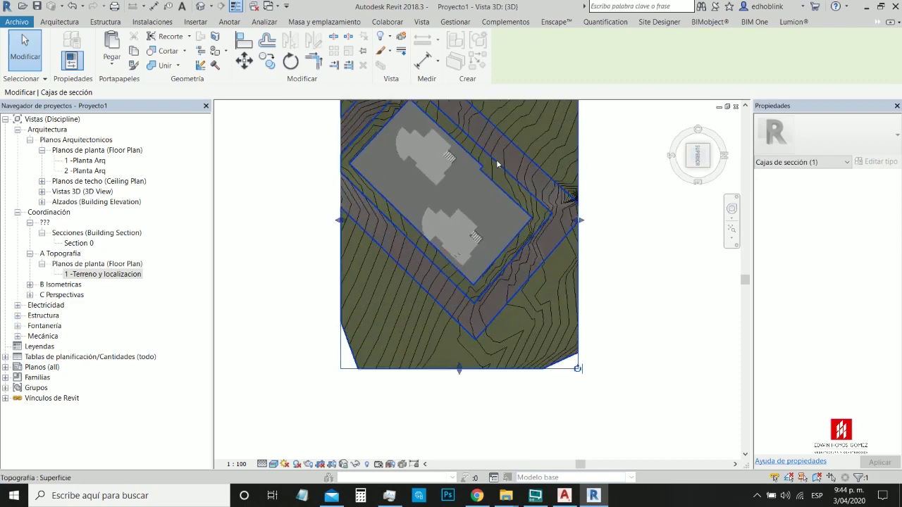
pyautogui.press('r')
pyautogui.press('o')
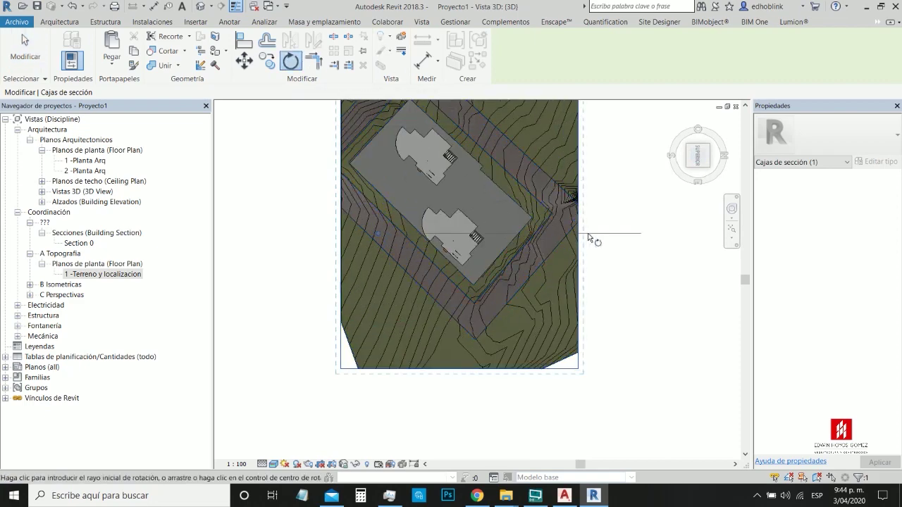
pyautogui.scroll(5, 395, 243)
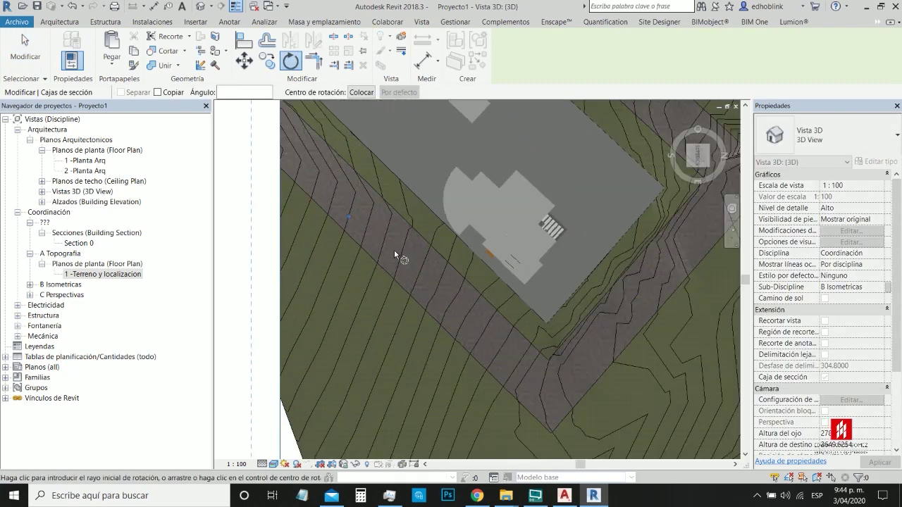
pyautogui.scroll(-6, 384, 335)
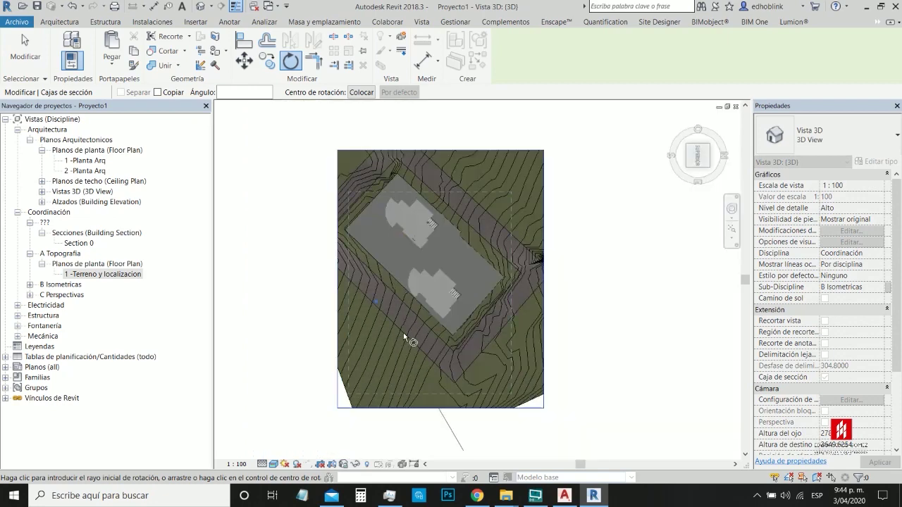
pyautogui.click(487, 234)
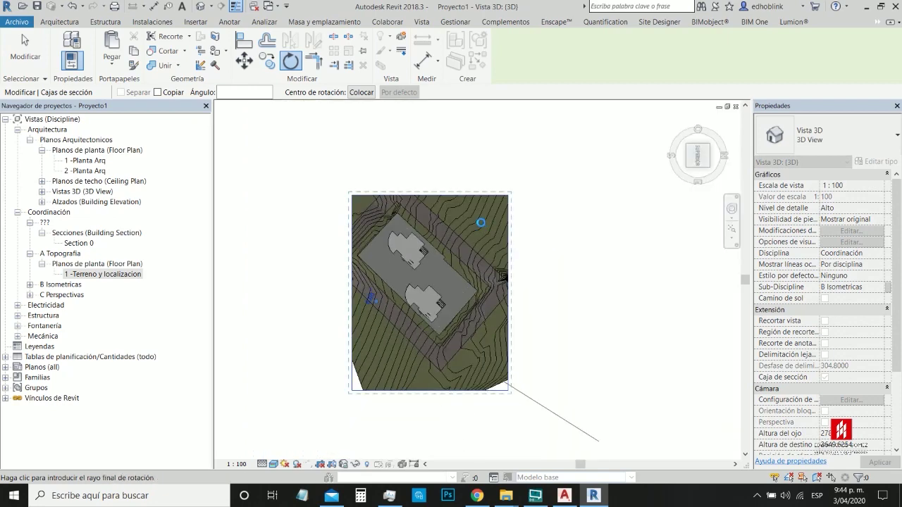
pyautogui.click(480, 213)
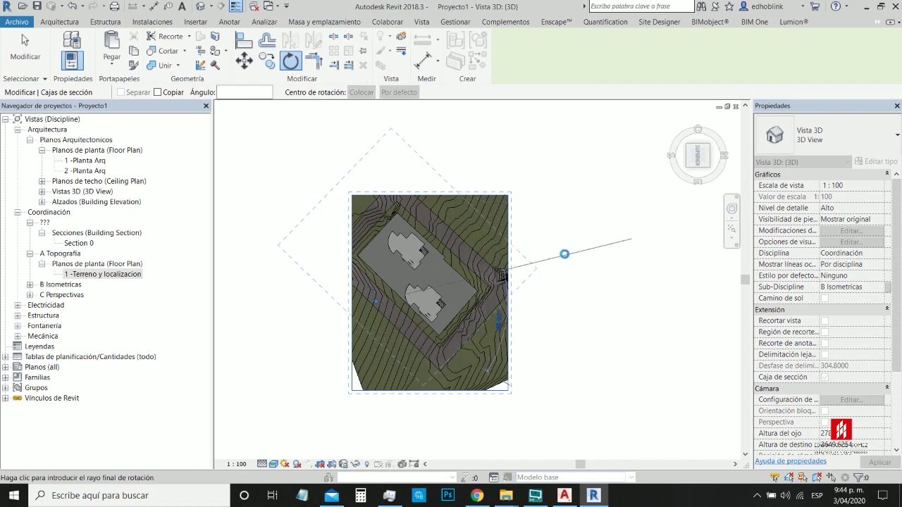
pyautogui.click(565, 253)
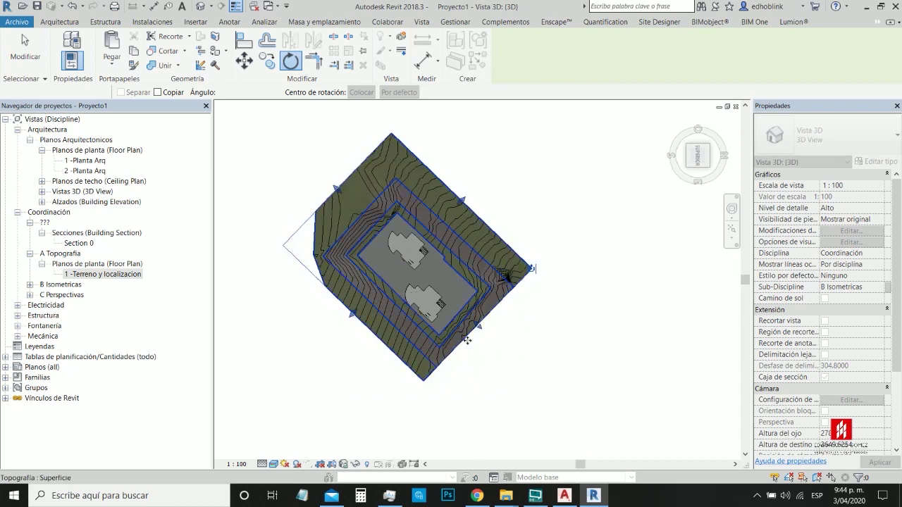
pyautogui.click(568, 343)
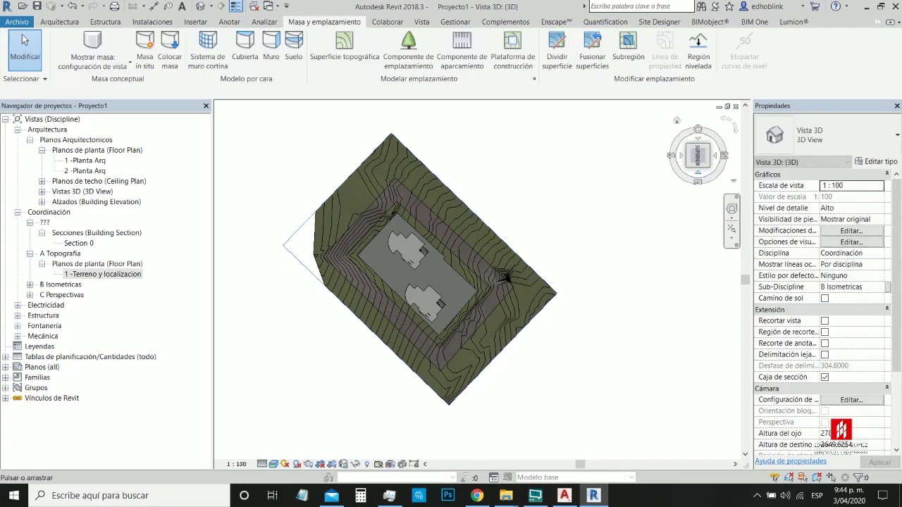
# Step: Pull the section box's side faces inward to crop the irregular terrain edges around the subregion
pyautogui.moveTo(687, 163); pyautogui.dragTo(689, 167)
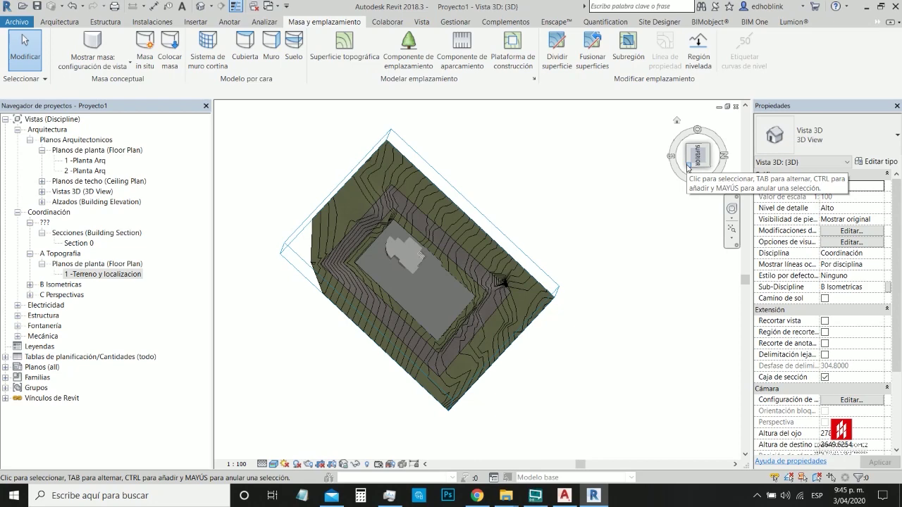
pyautogui.click(689, 165)
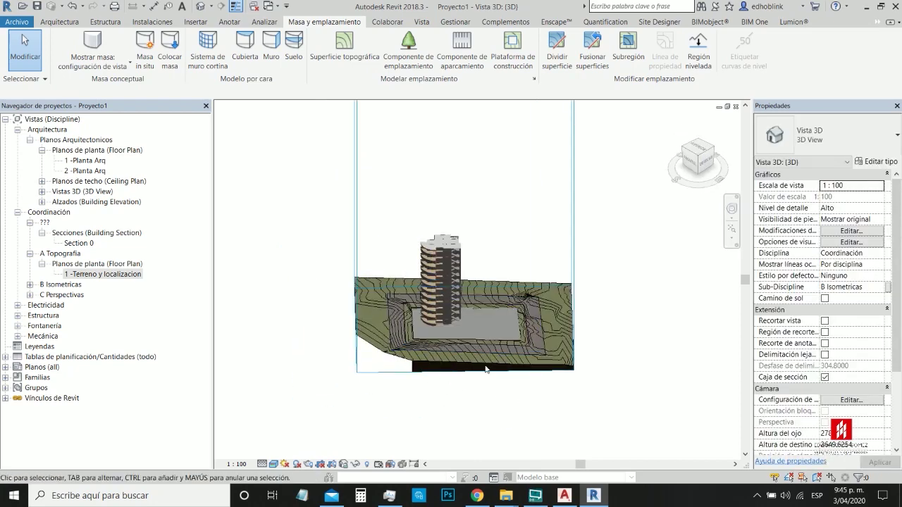
pyautogui.keyDown('shift'); pyautogui.moveTo(402, 363); pyautogui.dragTo(589, 370, button='middle'); pyautogui.keyUp('shift')
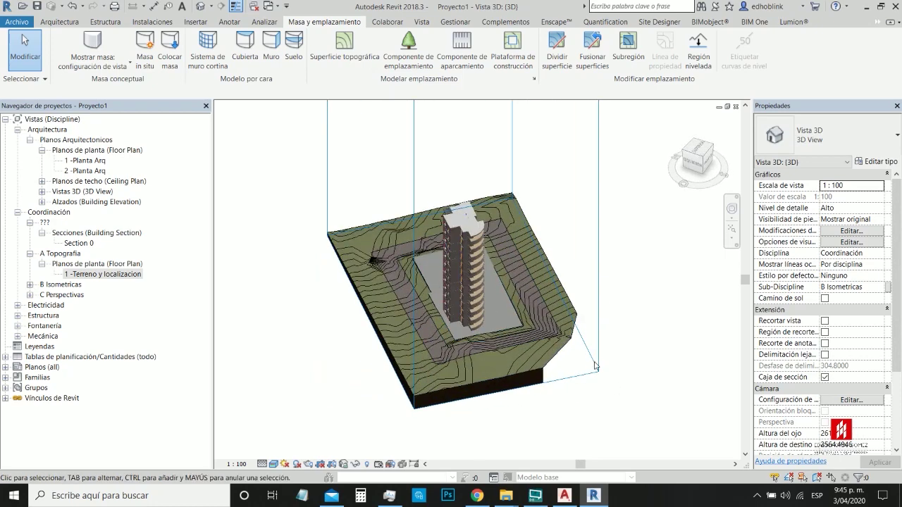
pyautogui.click(595, 365)
pyautogui.moveTo(596, 366)
pyautogui.keyDown('shift'); pyautogui.mouseDown(button='middle')
pyautogui.moveTo(621, 378)
pyautogui.moveTo(596, 354)
pyautogui.mouseUp(button='middle'); pyautogui.keyUp('shift')
pyautogui.scroll(-2, 577, 396)
pyautogui.moveTo(566, 194); pyautogui.dragTo(585, 354)
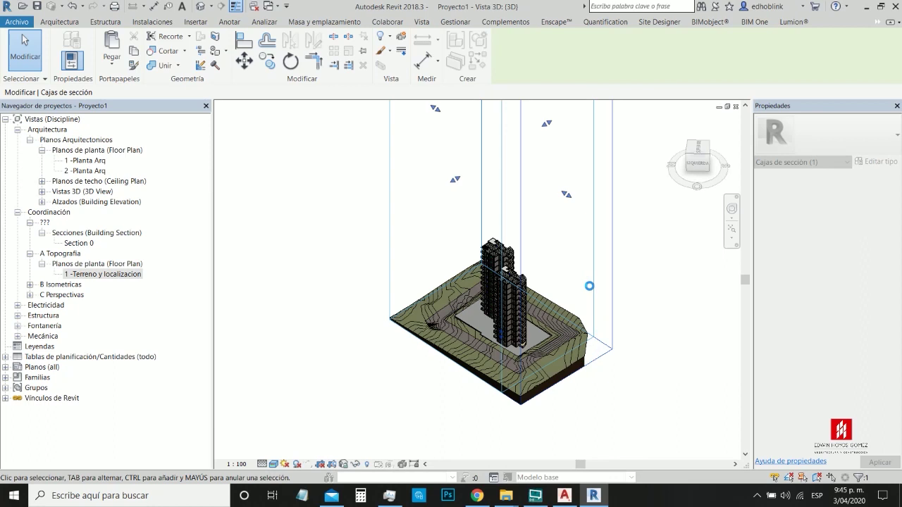
pyautogui.moveTo(589, 286); pyautogui.dragTo(570, 280)
pyautogui.moveTo(537, 118)
pyautogui.mouseDown()
pyautogui.moveTo(540, 125)
pyautogui.moveTo(540, 117)
pyautogui.mouseUp()
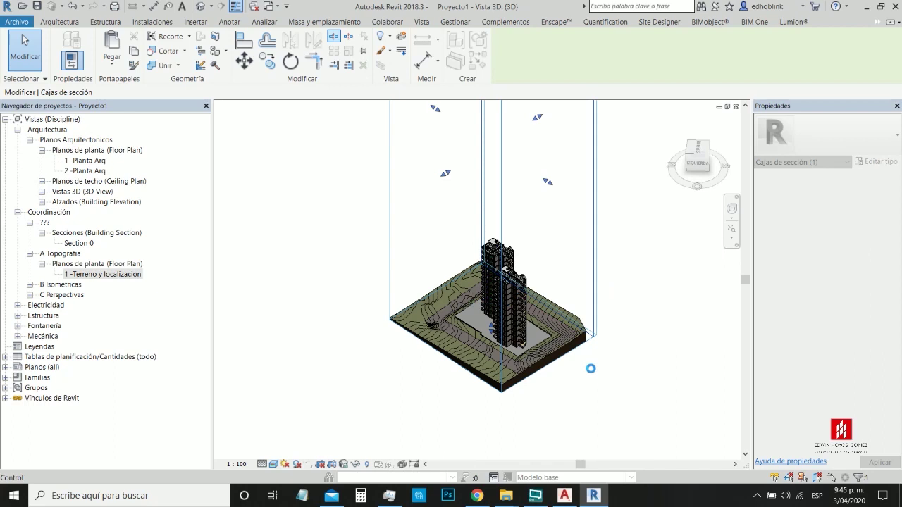
# Step: In the Terreno y localizacion floor plan, label the contours along a nearly vertical line about 25 m long on the slope east of Calle 12
pyautogui.doubleClick(99, 275)
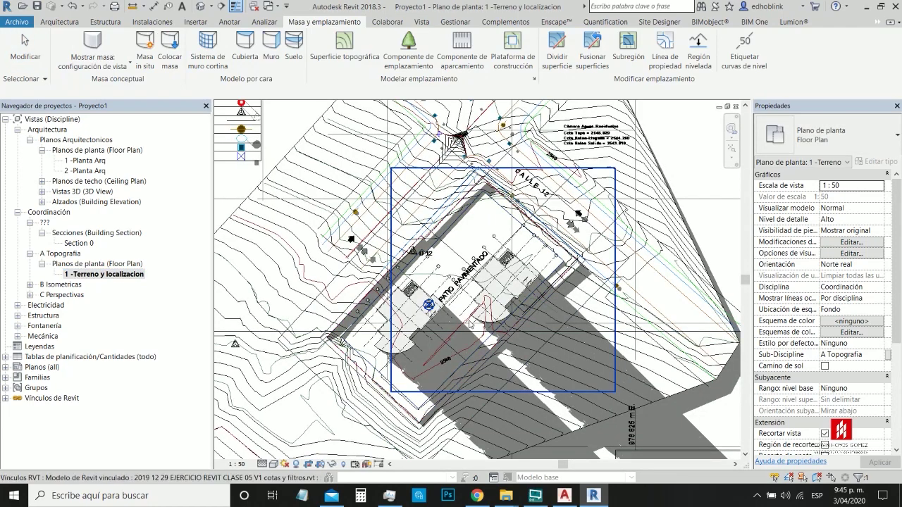
pyautogui.scroll(-2, 461, 318)
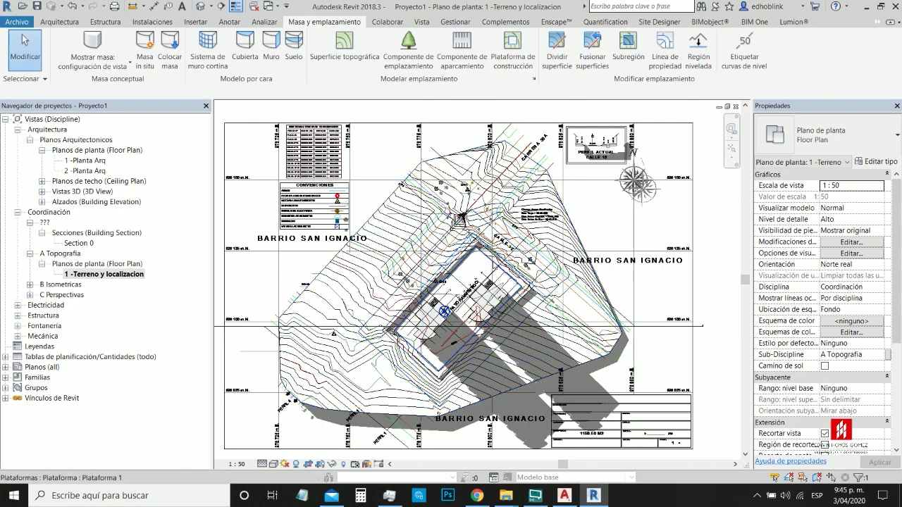
pyautogui.scroll(4, 568, 297)
pyautogui.scroll(2, 575, 186)
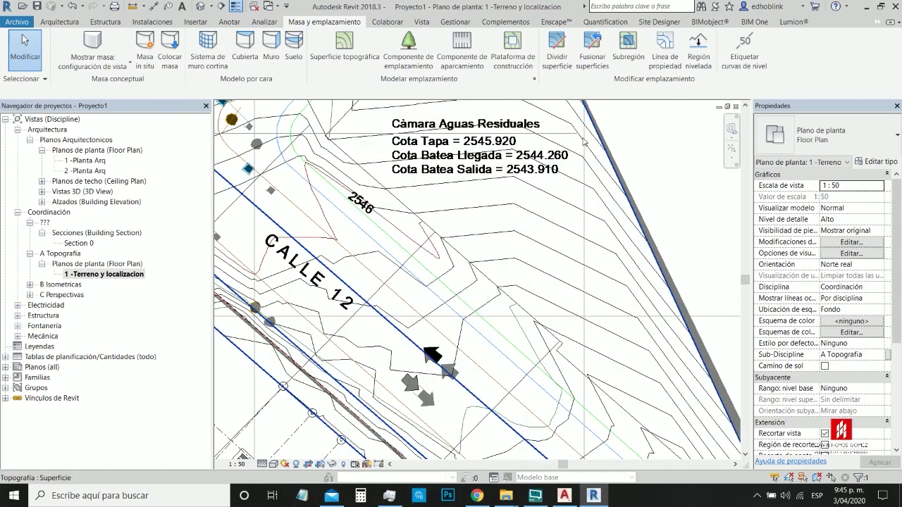
pyautogui.click(747, 50)
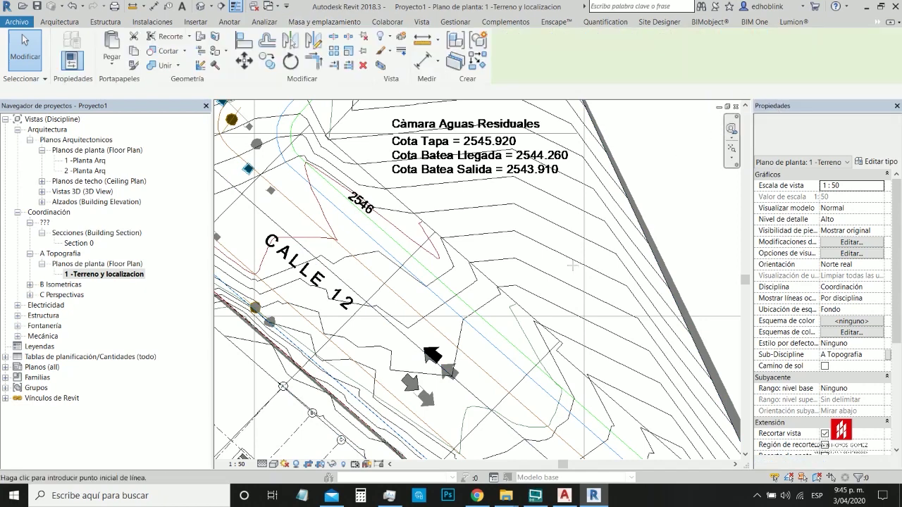
pyautogui.scroll(-3, 425, 348)
pyautogui.click(572, 113)
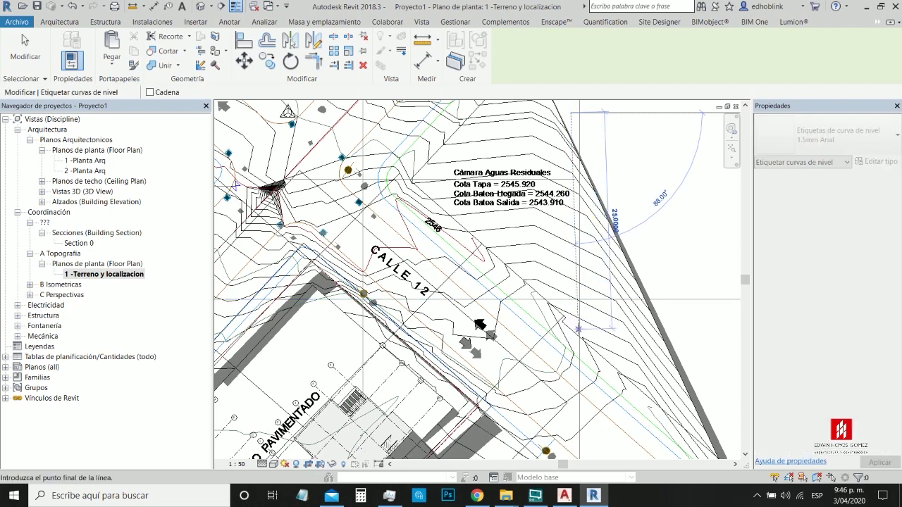
pyautogui.click(578, 329)
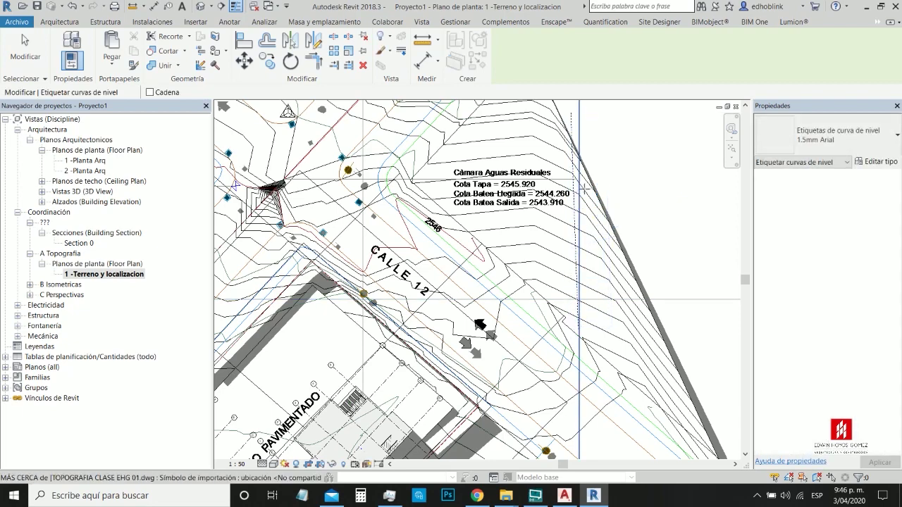
pyautogui.scroll(5, 571, 211)
pyautogui.scroll(2, 571, 222)
pyautogui.press('Escape')
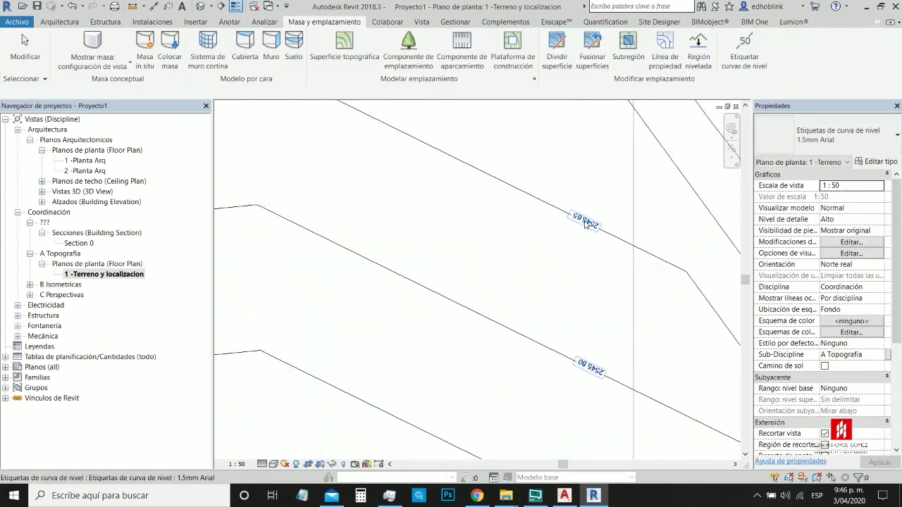
# Step: Duplicate the new contour labels' type as "5 mm Arial" and set its text size to 5 mm
pyautogui.click(585, 222)
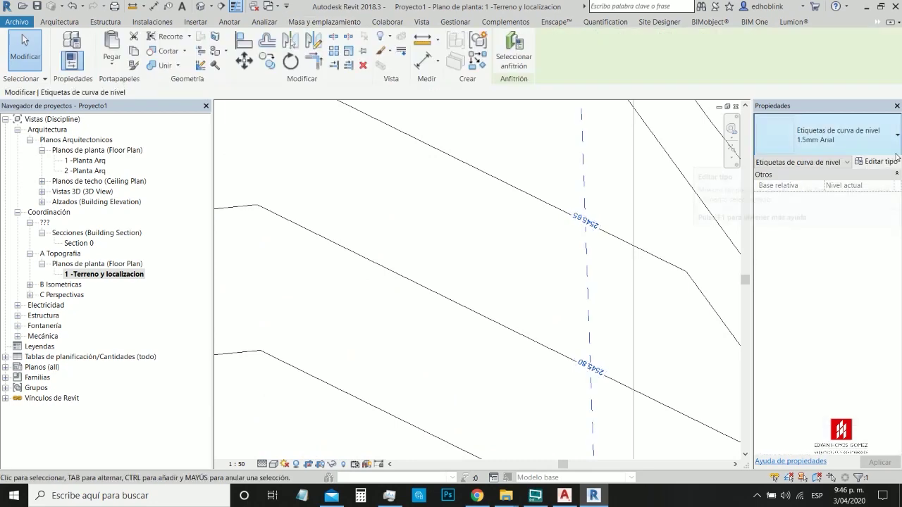
pyautogui.click(877, 161)
pyautogui.click(640, 173)
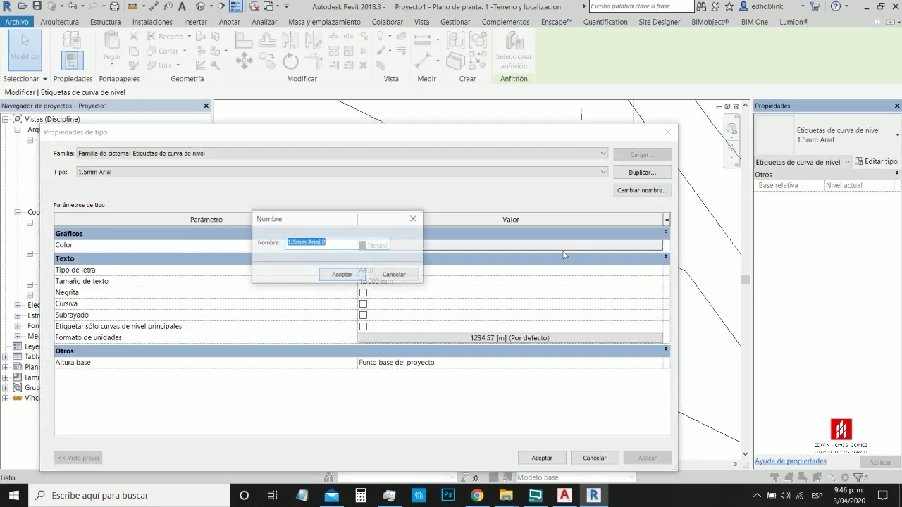
pyautogui.moveTo(296, 241); pyautogui.dragTo(286, 242)
pyautogui.write('5')
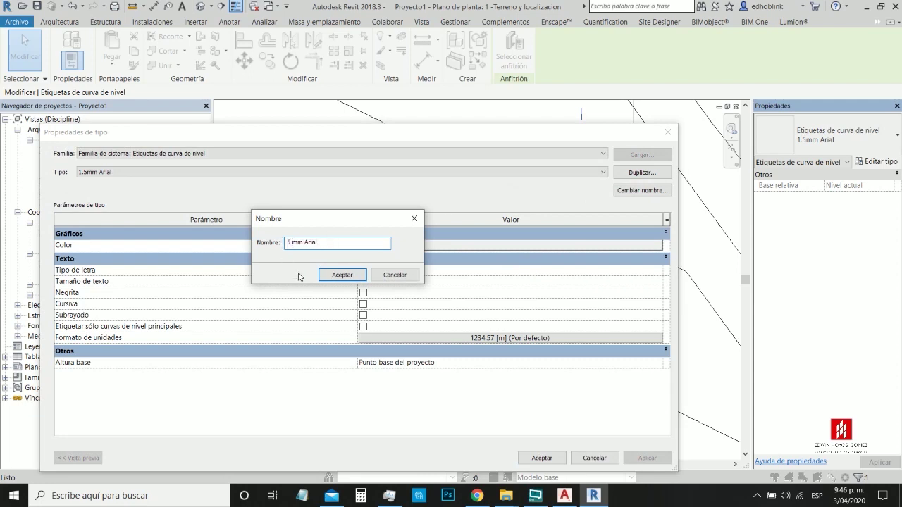
pyautogui.click(344, 275)
pyautogui.click(416, 283)
pyautogui.moveTo(381, 282); pyautogui.dragTo(337, 282)
pyautogui.write('5')
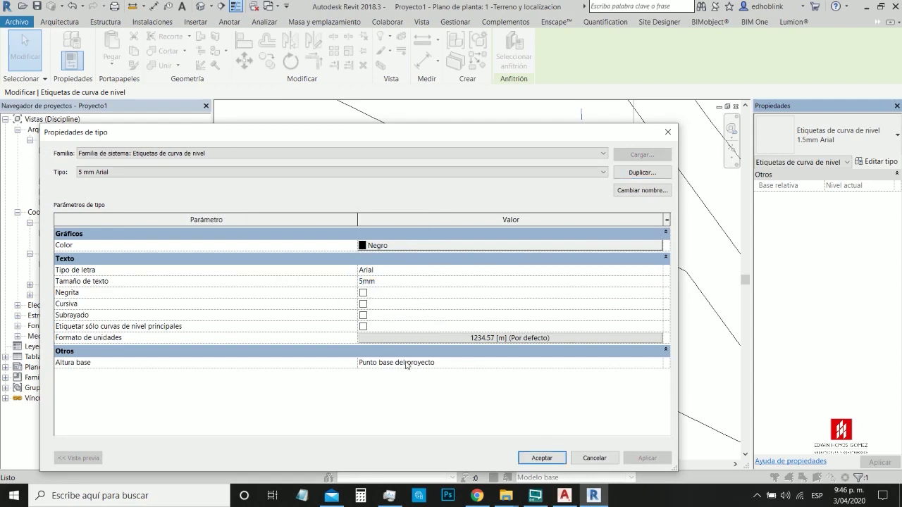
pyautogui.click(547, 458)
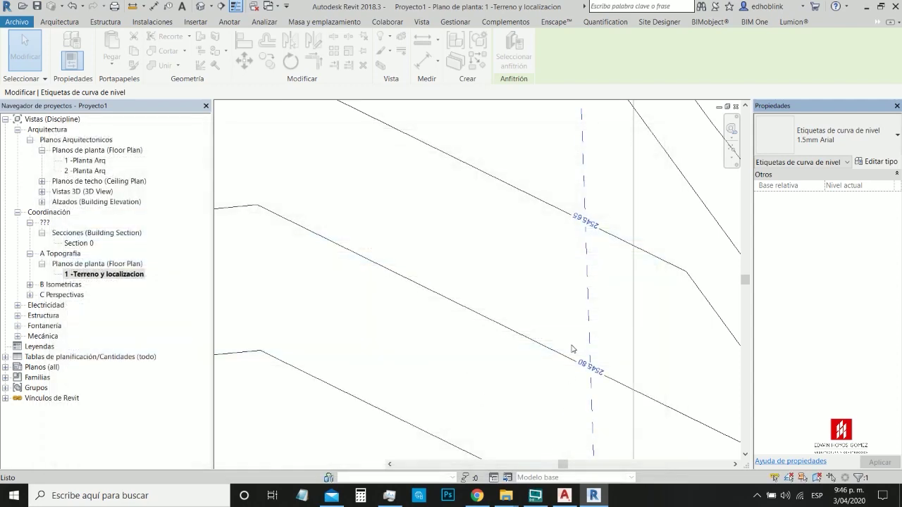
pyautogui.scroll(-4, 533, 232)
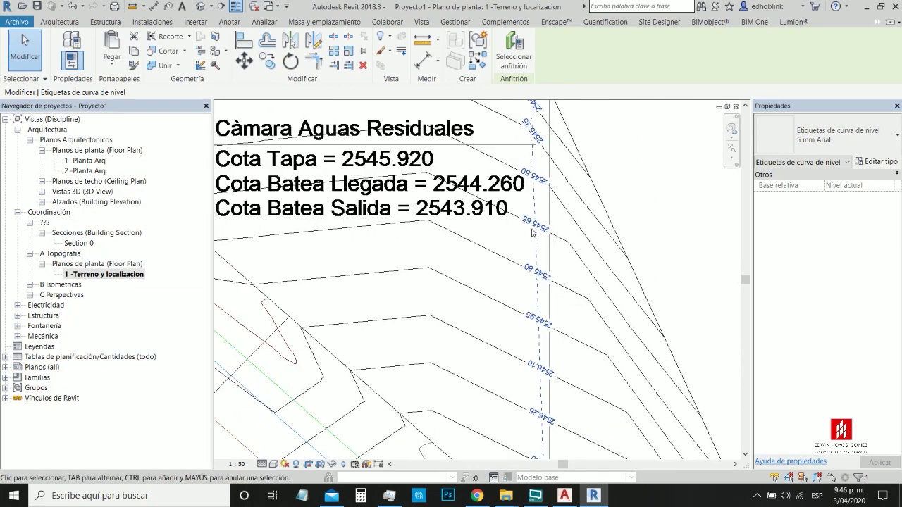
pyautogui.scroll(-3, 612, 268)
pyautogui.click(613, 266)
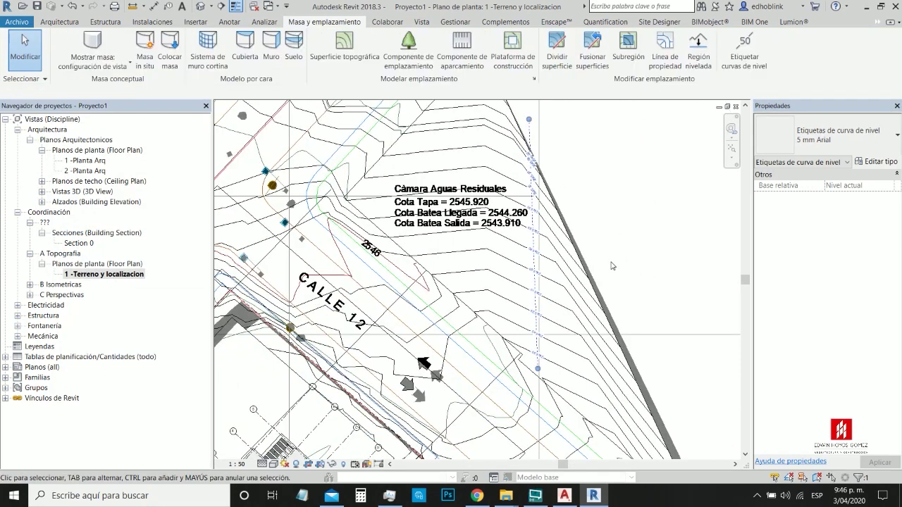
# Step: Hide the linked TOPOGRAFIA CLASE EHG 01.dwg drawing in the Terreno y localizacion floor plan
pyautogui.scroll(-3, 567, 210)
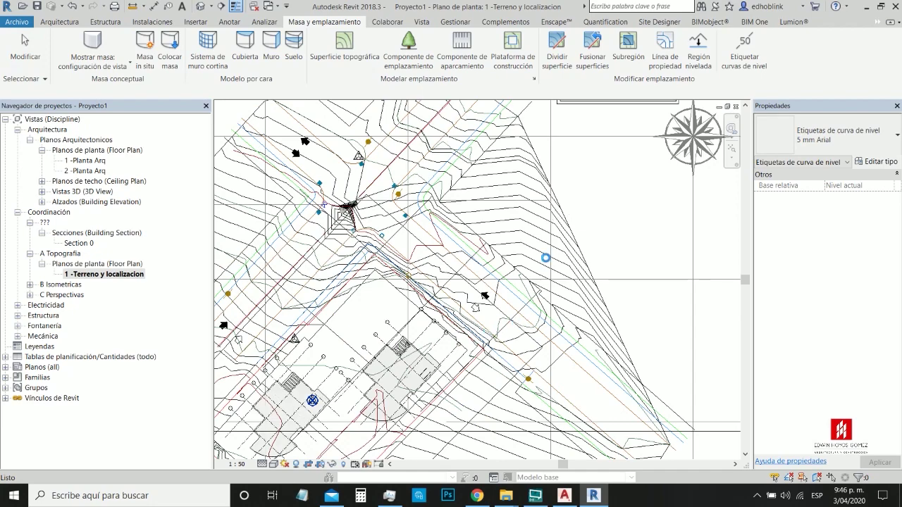
pyautogui.scroll(-3, 545, 258)
pyautogui.press('Escape')
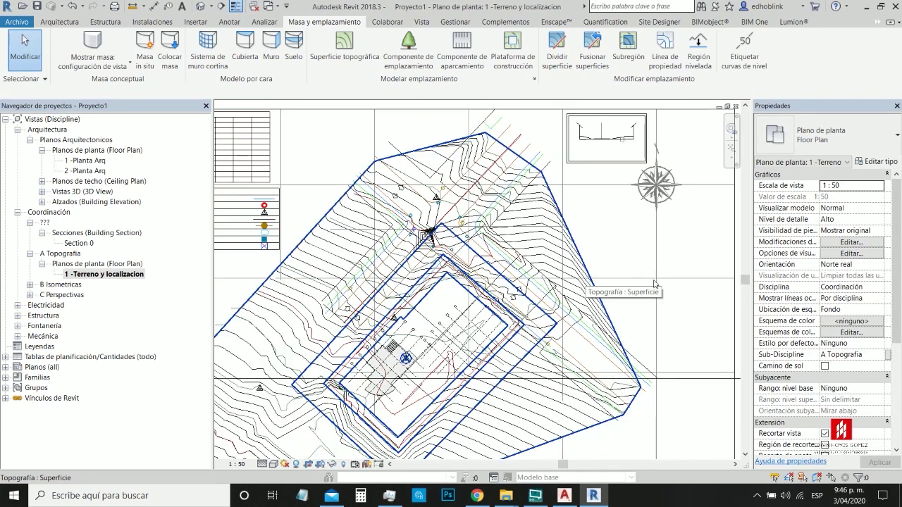
pyautogui.click(656, 207)
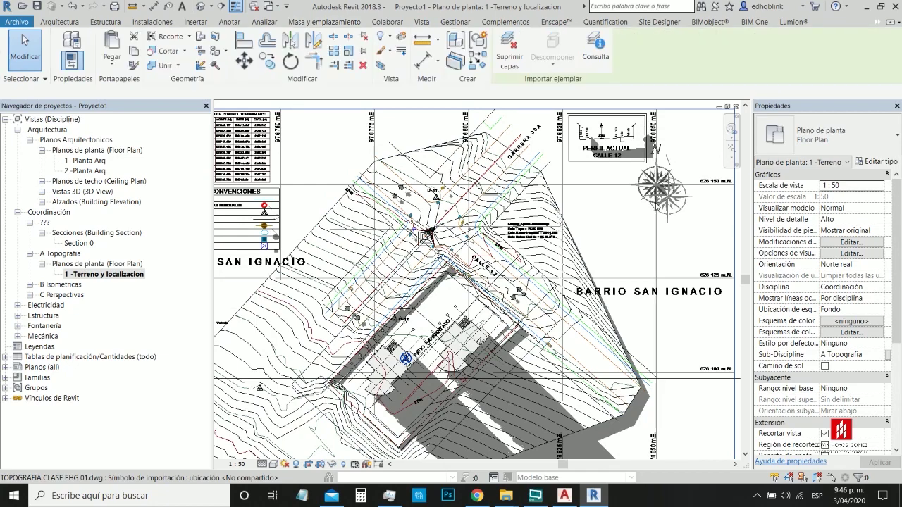
pyautogui.rightClick(656, 206)
pyautogui.moveTo(758, 250)
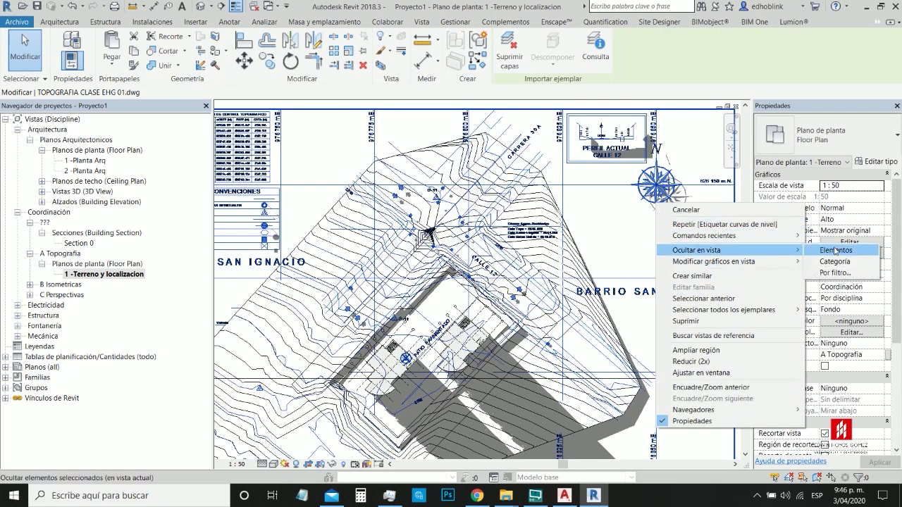
pyautogui.click(836, 252)
pyautogui.scroll(-2, 410, 246)
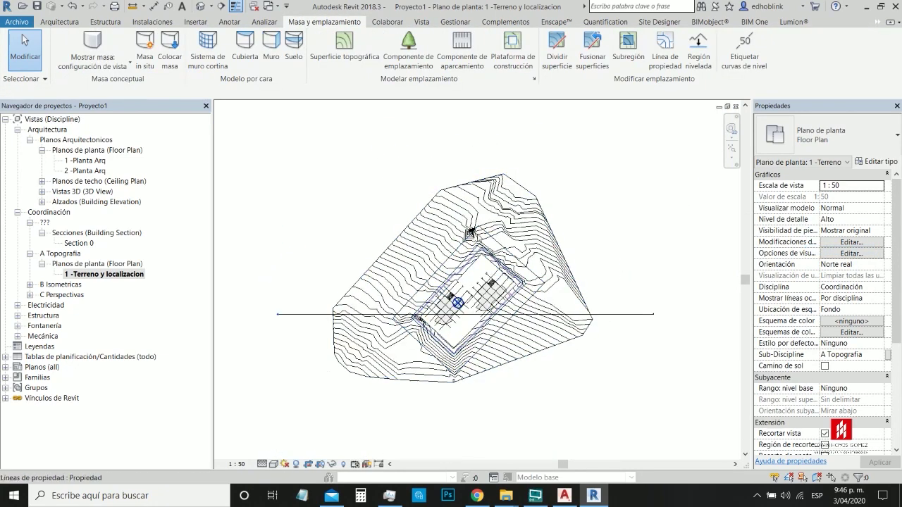
# Step: Label the contours along a diagonal line about 47 m long parallel to the building pad's northwest edge
pyautogui.scroll(5, 499, 264)
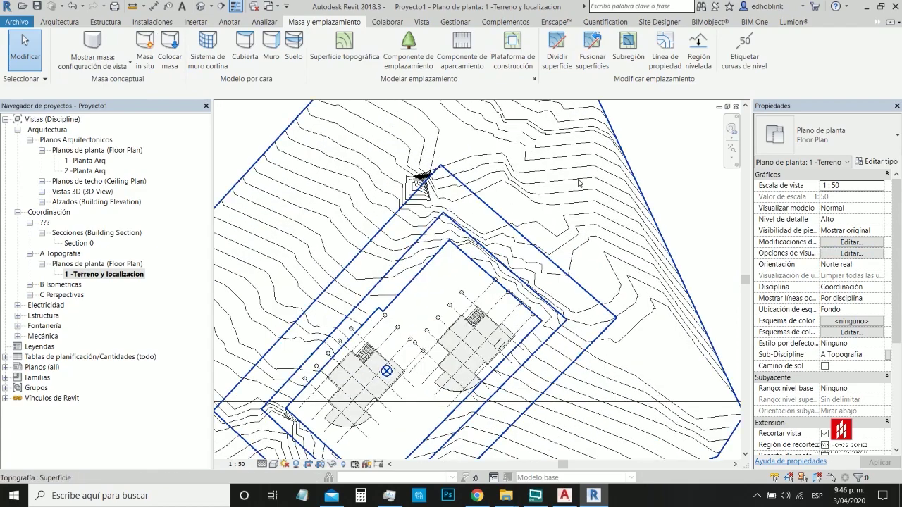
pyautogui.scroll(-3, 530, 348)
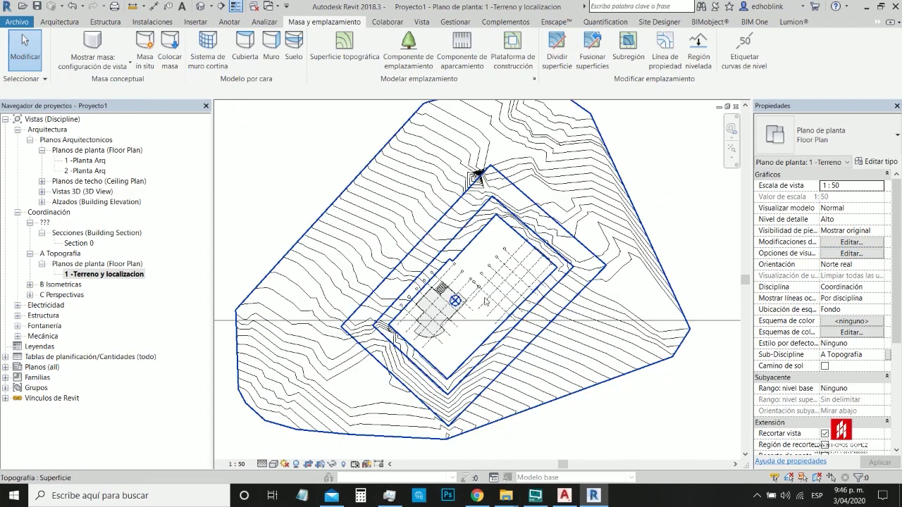
pyautogui.scroll(2, 553, 349)
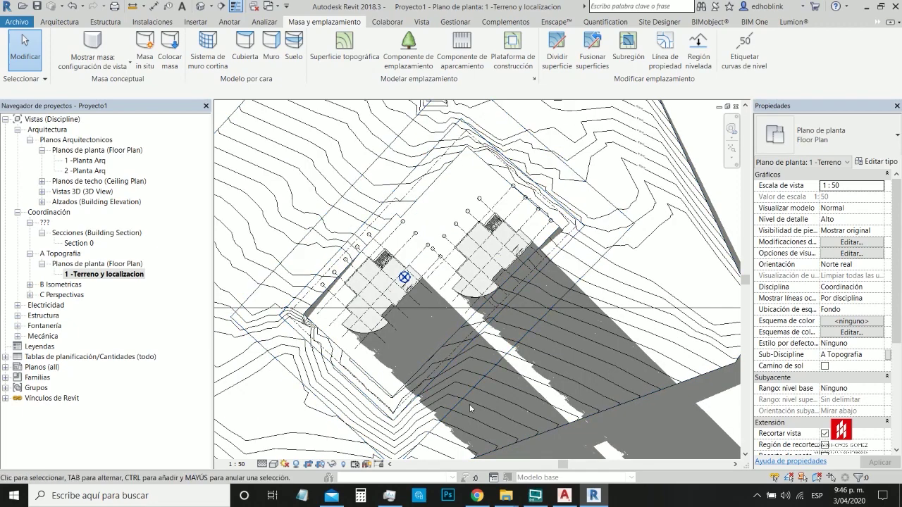
pyautogui.scroll(-1, 490, 394)
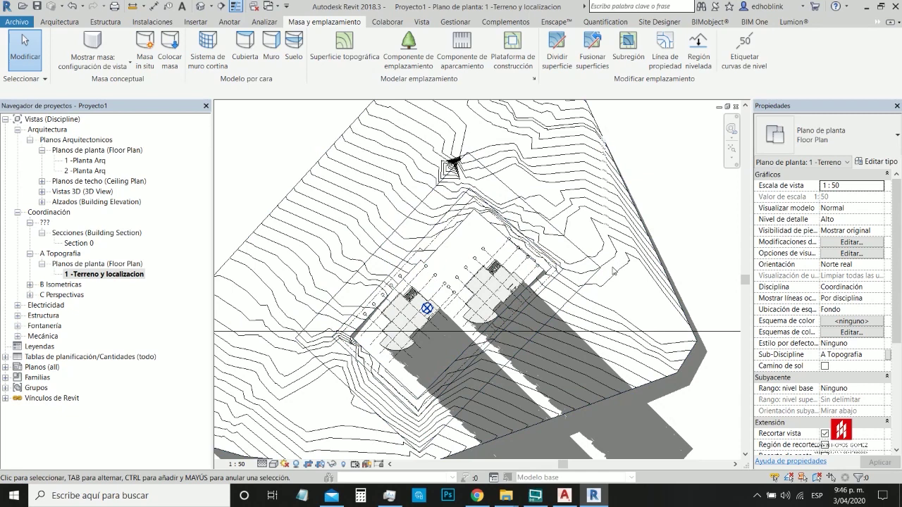
pyautogui.click(745, 48)
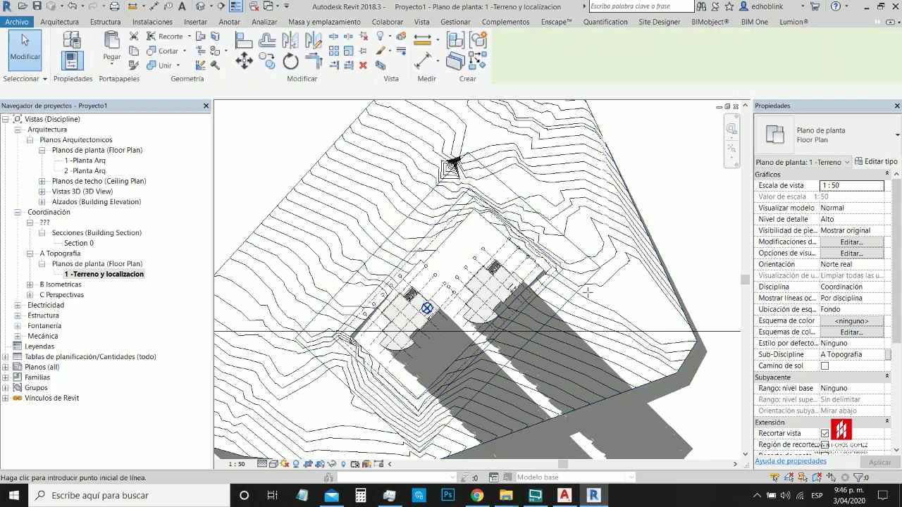
pyautogui.scroll(2, 520, 298)
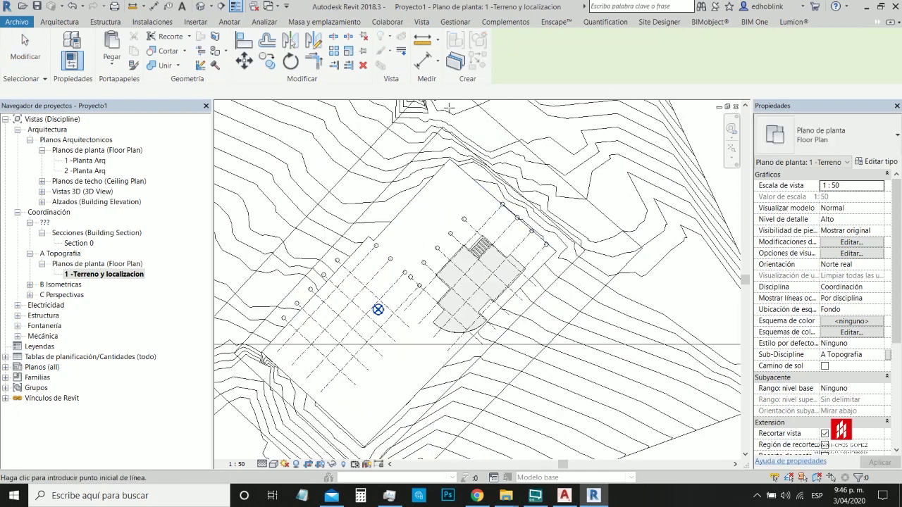
pyautogui.click(333, 223)
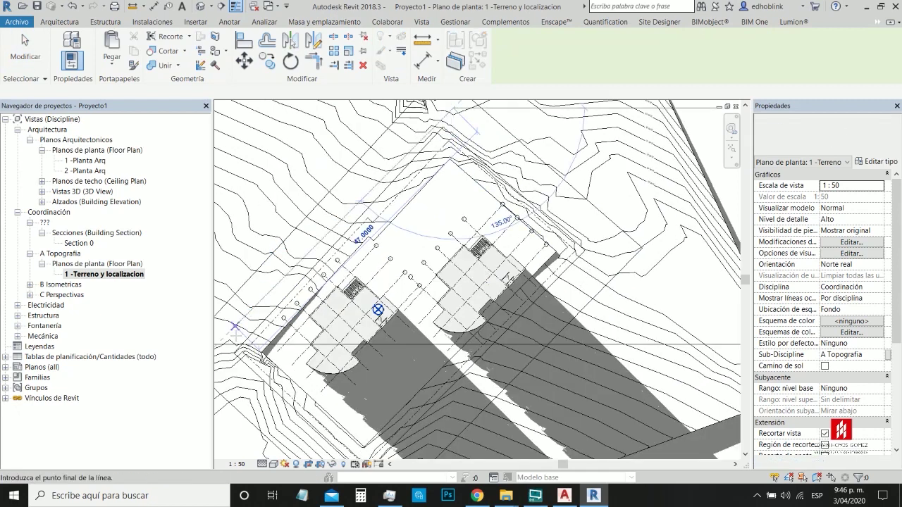
pyautogui.click(231, 331)
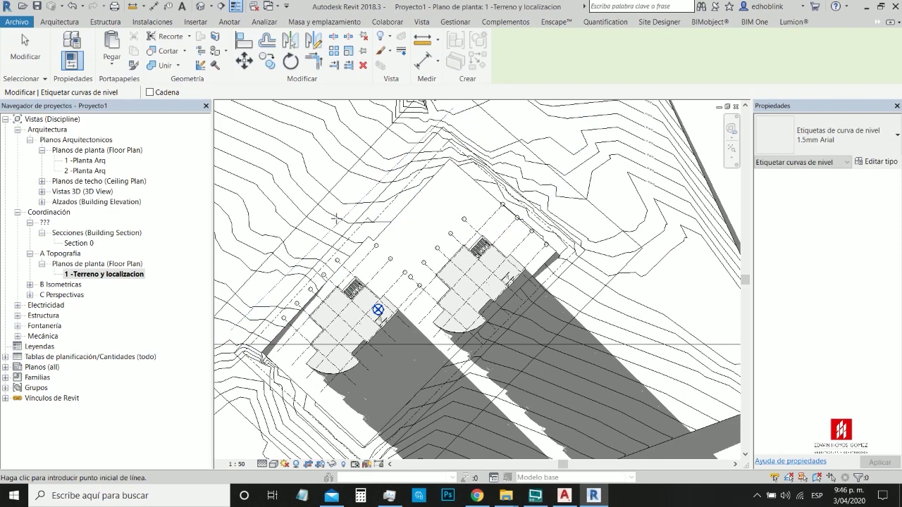
pyautogui.scroll(2, 340, 219)
pyautogui.scroll(2, 341, 219)
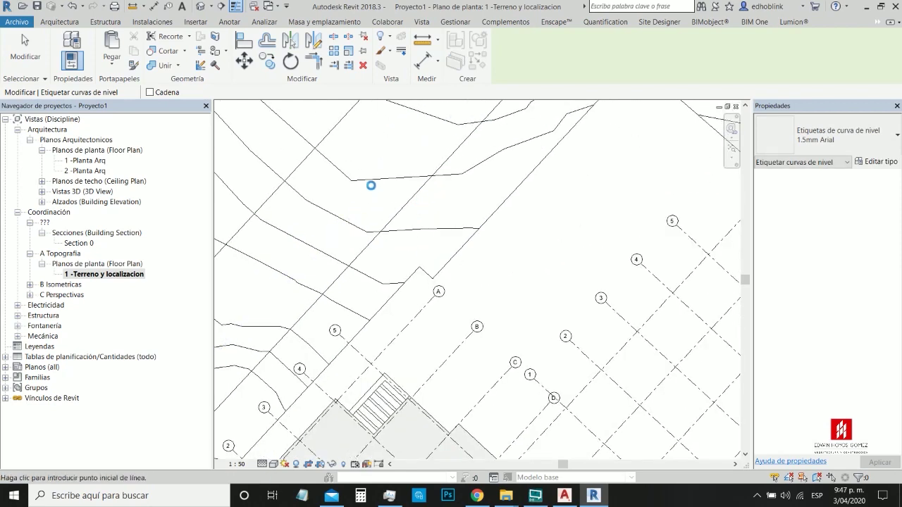
pyautogui.scroll(-3, 385, 180)
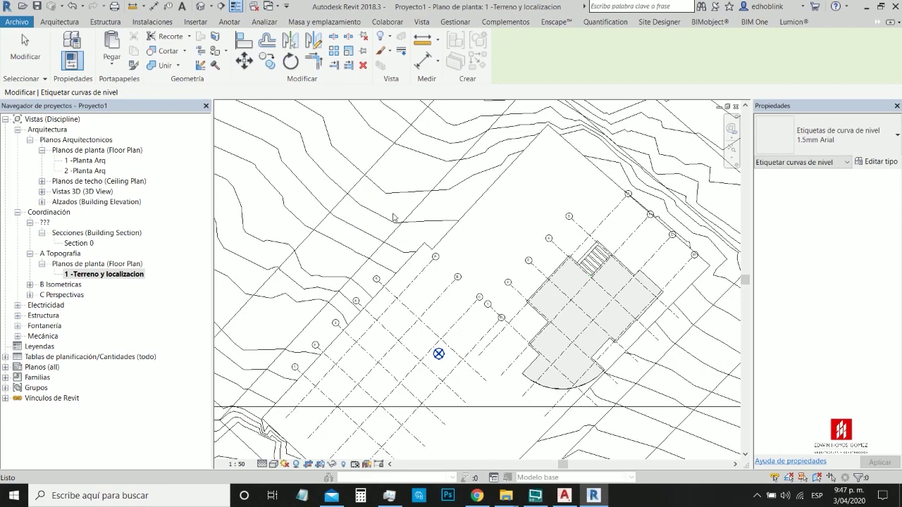
pyautogui.press('Escape')
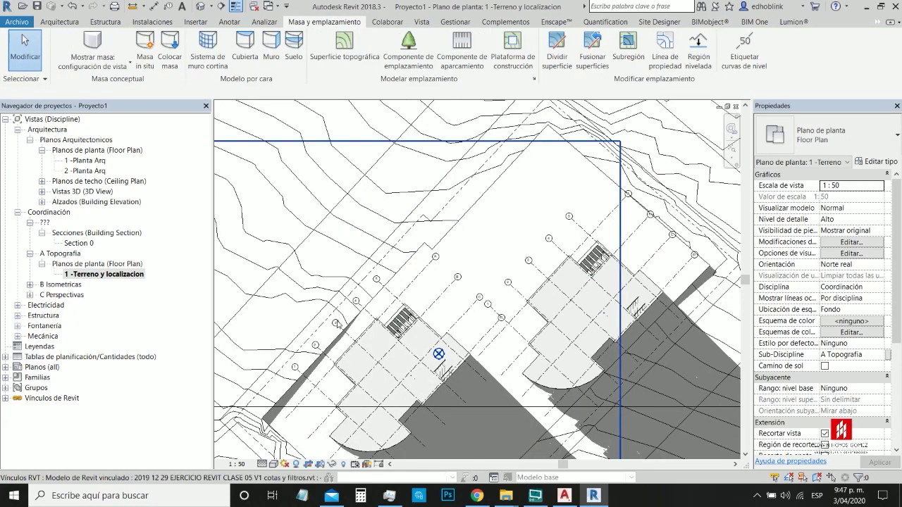
pyautogui.scroll(-2, 394, 212)
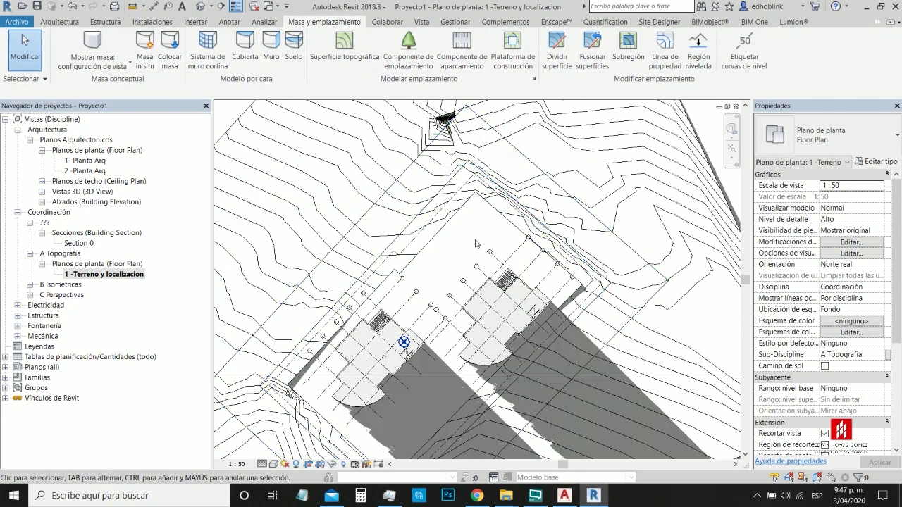
pyautogui.scroll(-1, 477, 243)
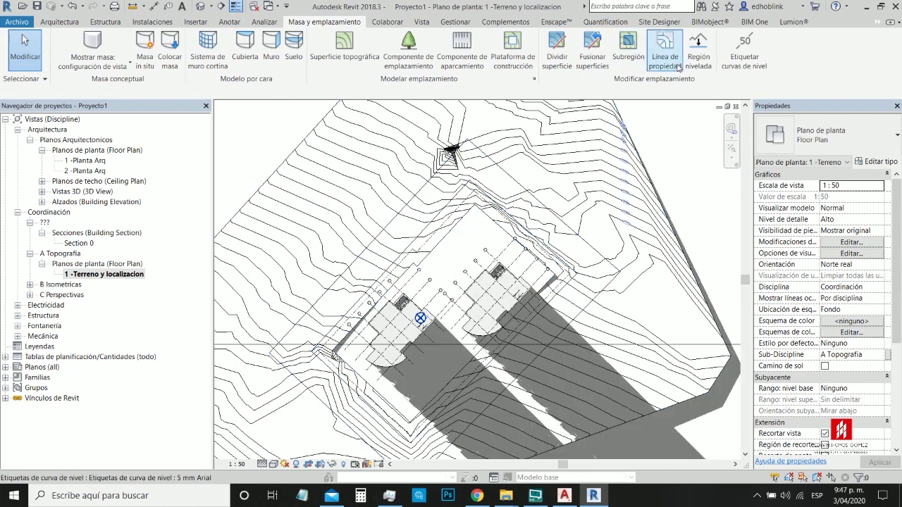
# Step: Label the contours with the 5 mm Arial type along a diagonal line about 43 m long parallel to the building pad's northwest edge
pyautogui.click(744, 47)
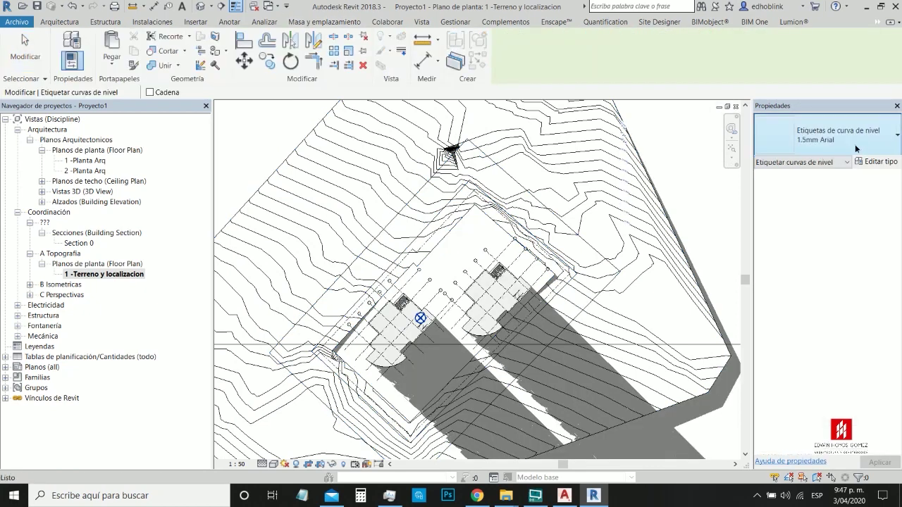
pyautogui.click(855, 144)
pyautogui.click(801, 209)
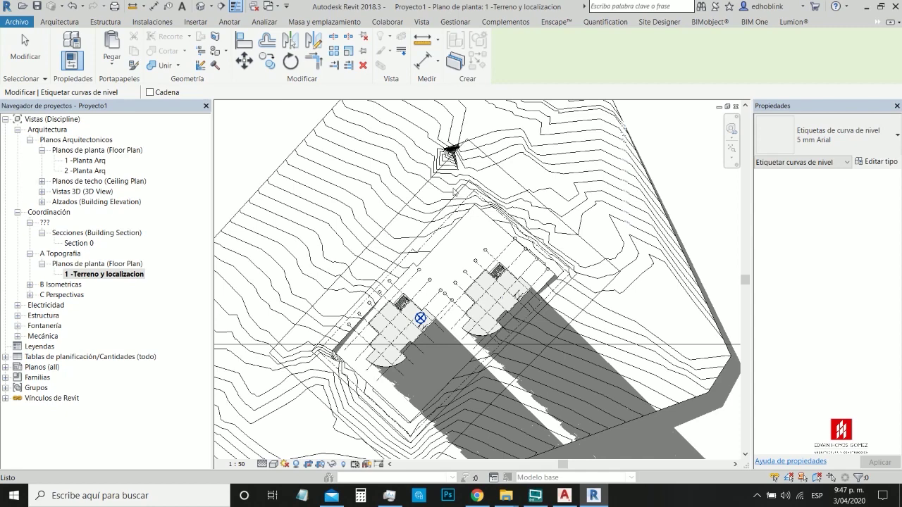
pyautogui.scroll(3, 444, 180)
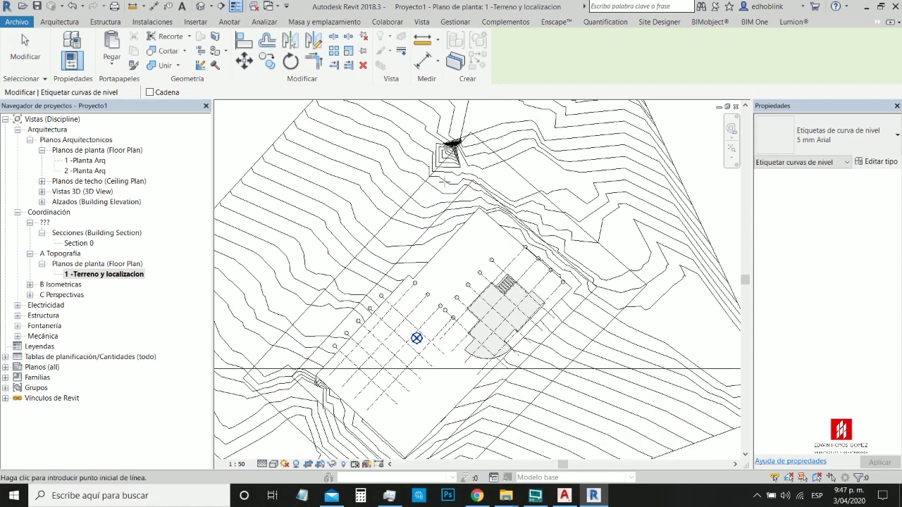
pyautogui.scroll(-2, 444, 176)
pyautogui.click(444, 171)
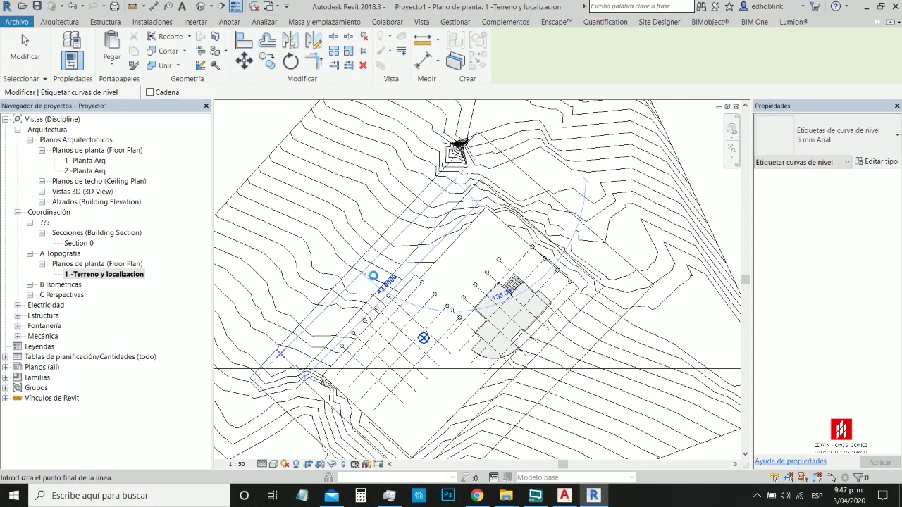
pyautogui.click(374, 276)
pyautogui.scroll(5, 374, 264)
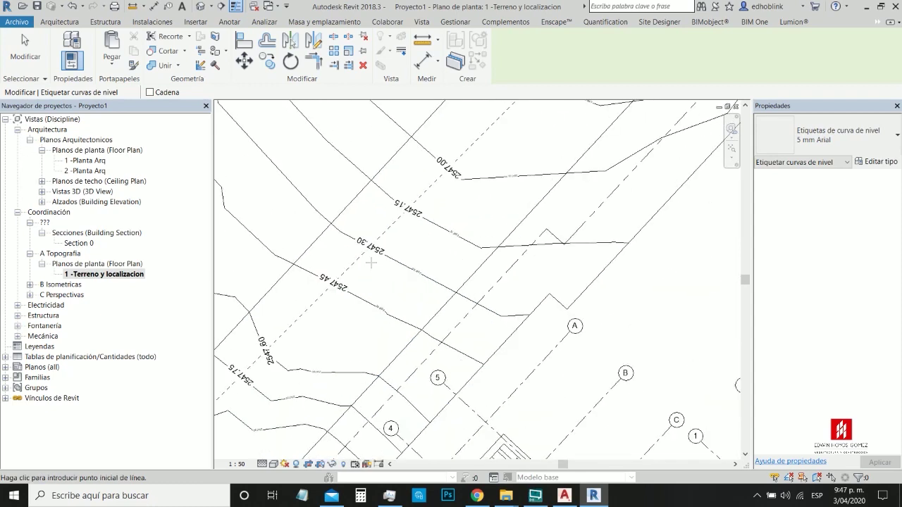
pyautogui.scroll(2, 366, 240)
pyautogui.press('Escape')
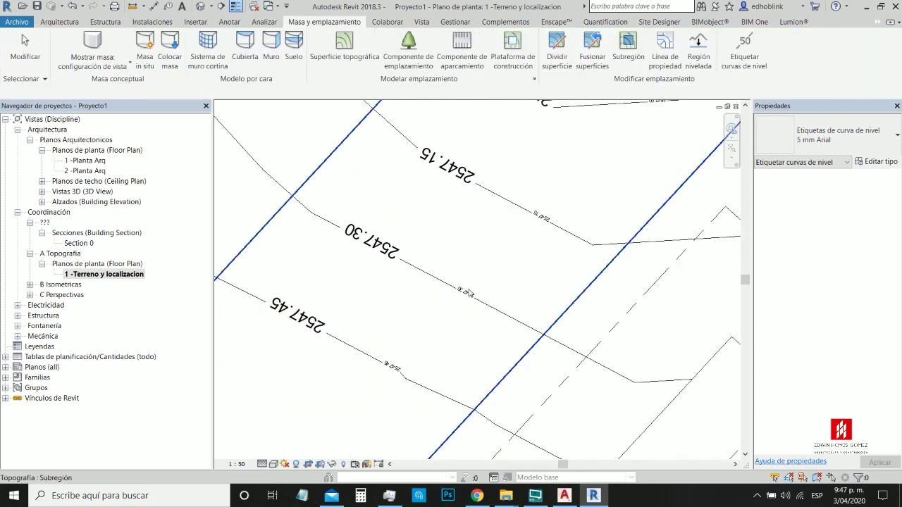
# Step: Delete the 1.5mm Arial contour label line that runs alongside the larger labels northwest of the pad
pyautogui.click(468, 295)
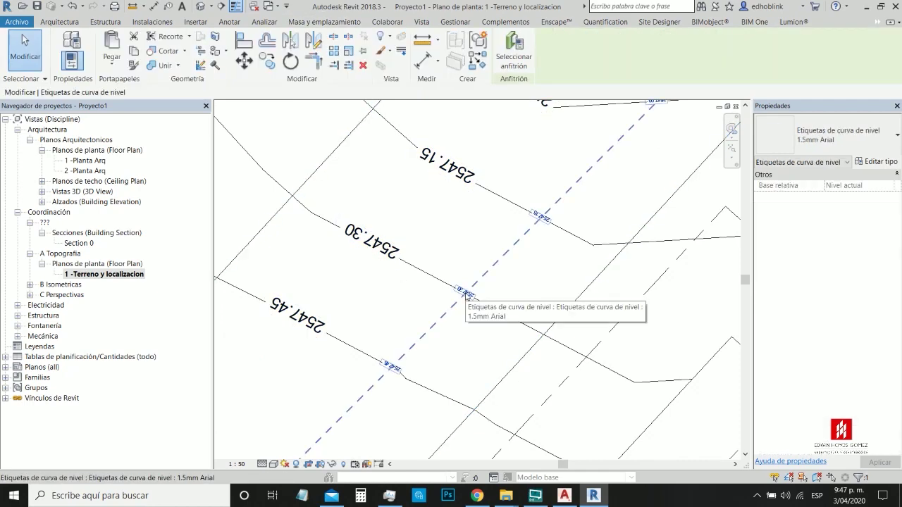
pyautogui.press('Escape')
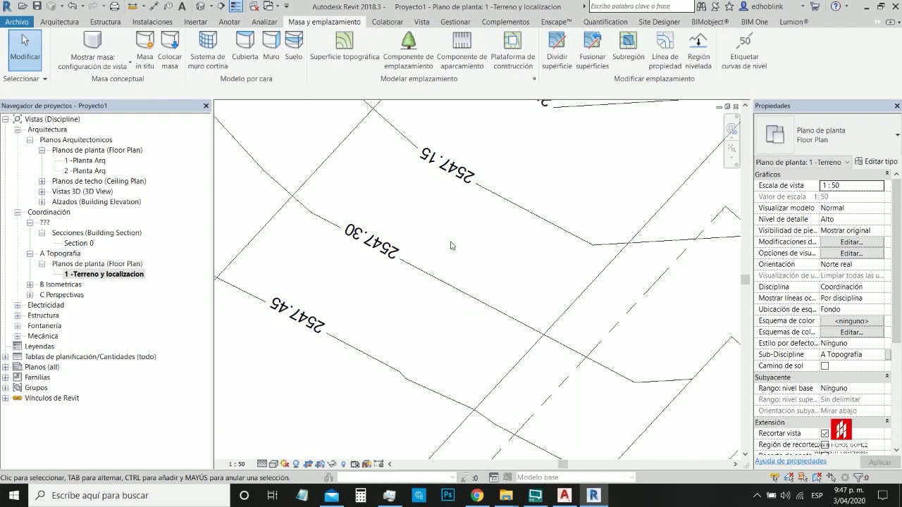
pyautogui.scroll(-2, 437, 217)
pyautogui.scroll(-3, 354, 320)
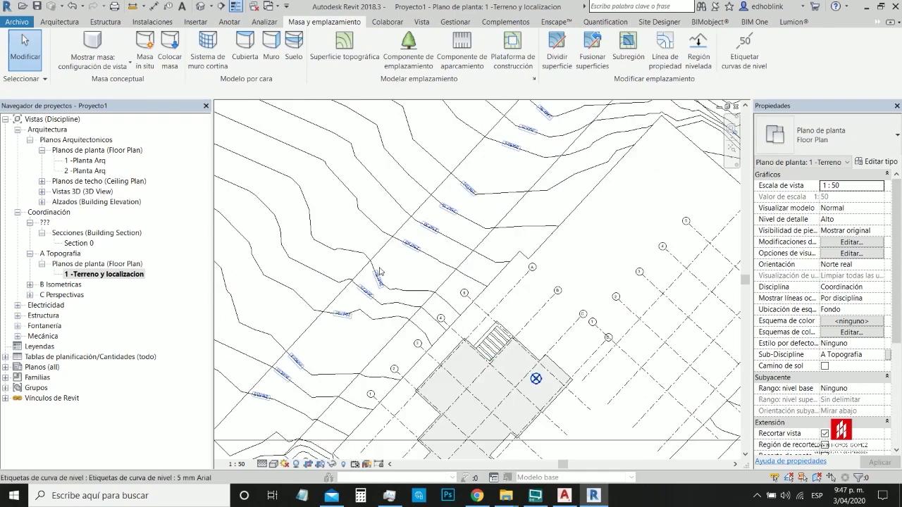
pyautogui.scroll(-5, 381, 271)
# Step: Place a spot elevation with leader and shoulder on the building pad, in the open area between grid bubbles B and 2
pyautogui.scroll(5, 409, 321)
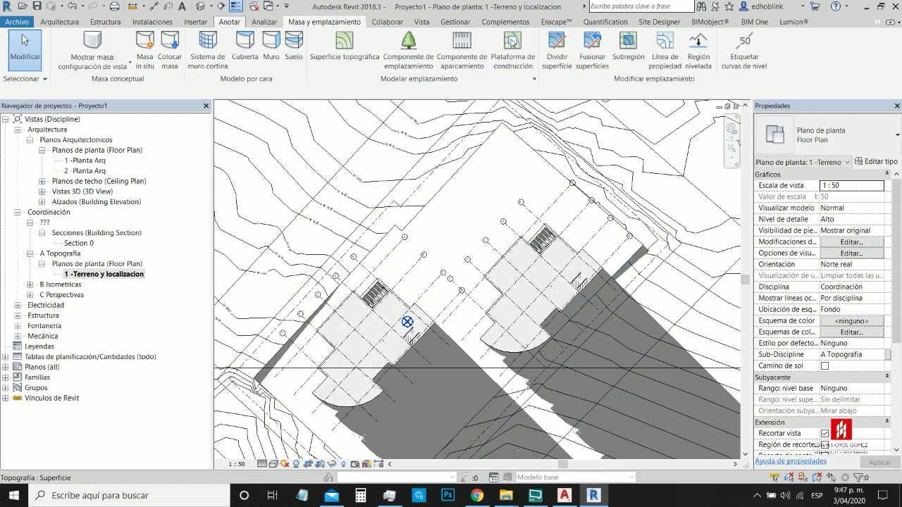
pyautogui.click(229, 22)
pyautogui.click(262, 37)
pyautogui.scroll(5, 411, 259)
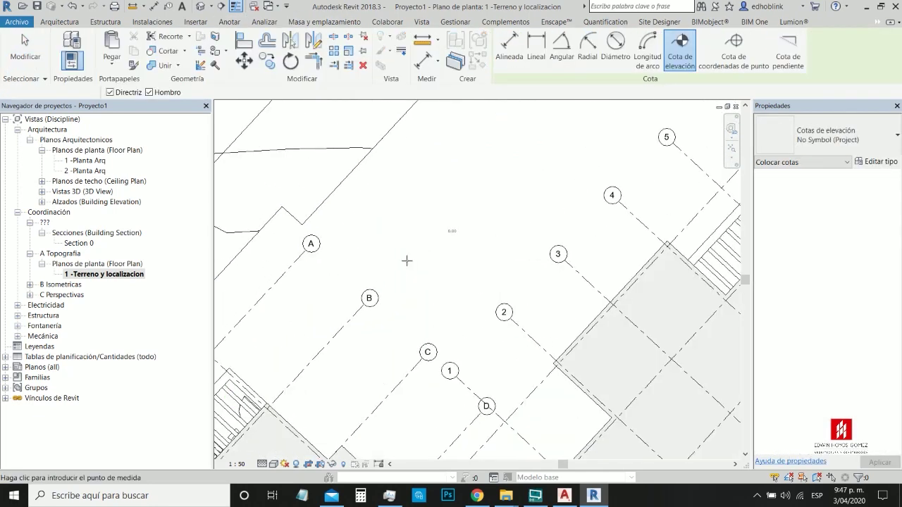
pyautogui.scroll(2, 411, 259)
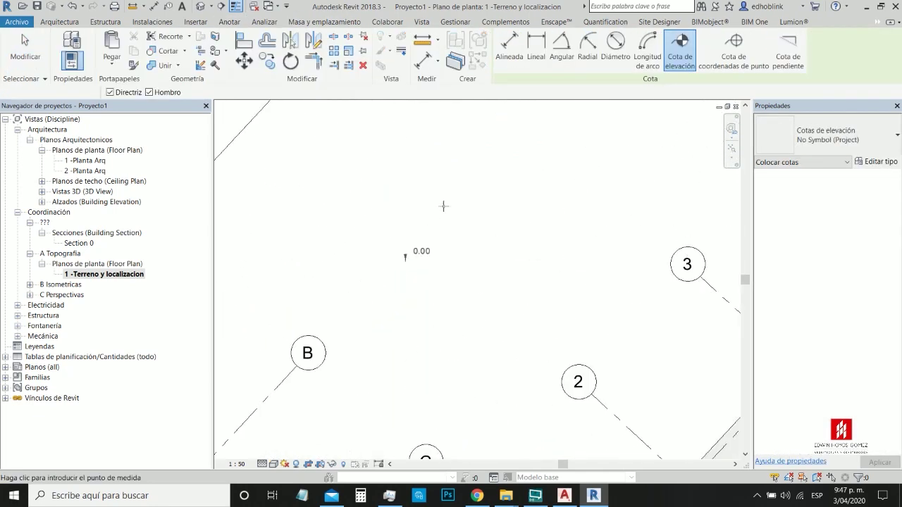
pyautogui.click(567, 203)
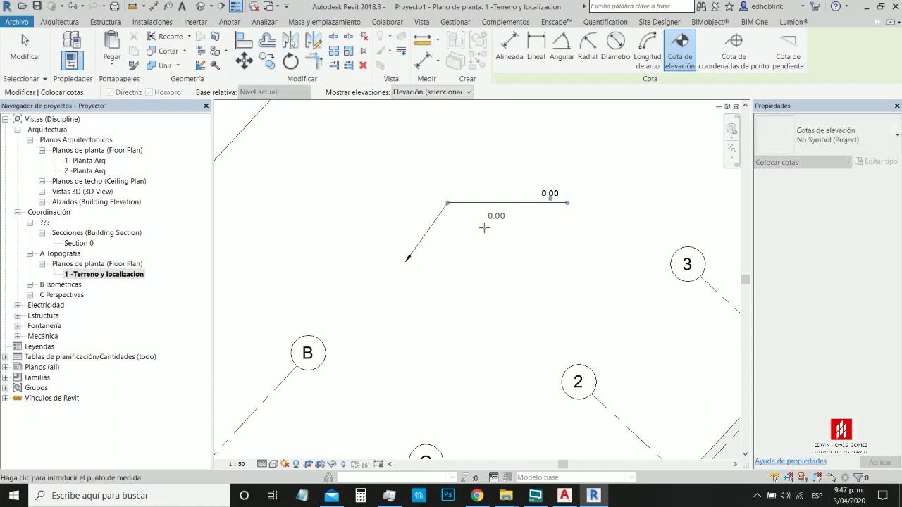
pyautogui.scroll(-3, 479, 227)
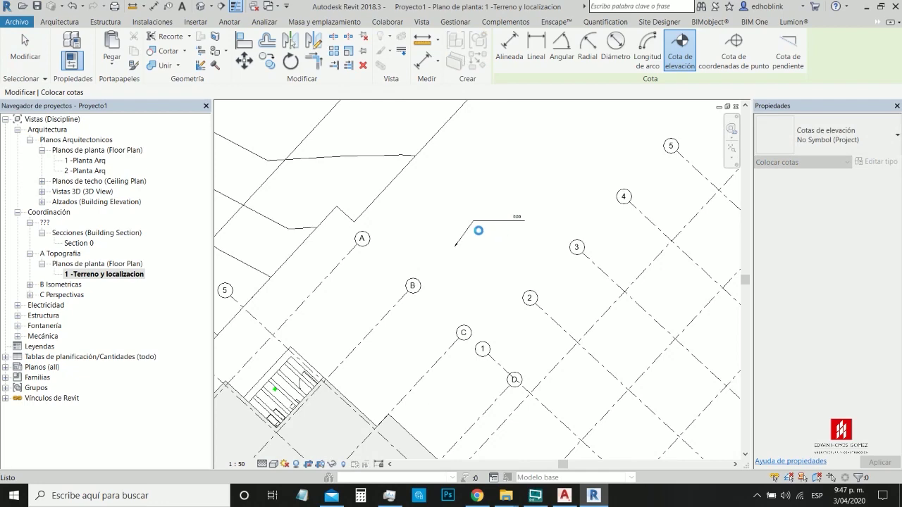
pyautogui.press('Escape')
# Step: Set the elevation origin of the spot elevation type No Symbol (Project) to Punto de reconocimiento
pyautogui.click(517, 221)
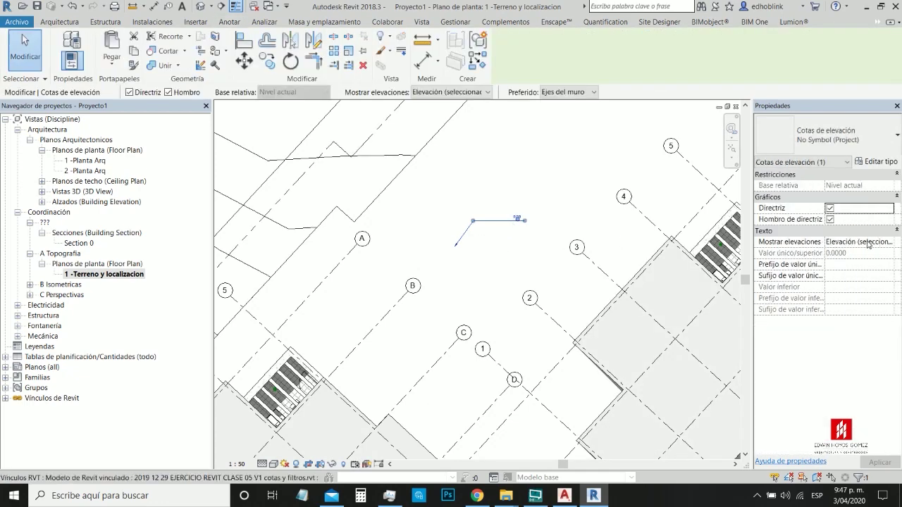
pyautogui.click(891, 162)
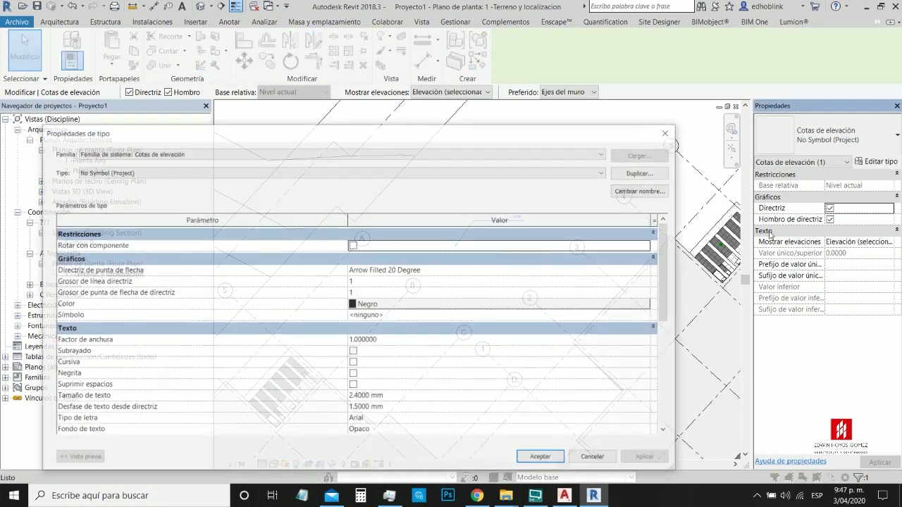
pyautogui.scroll(-5, 588, 325)
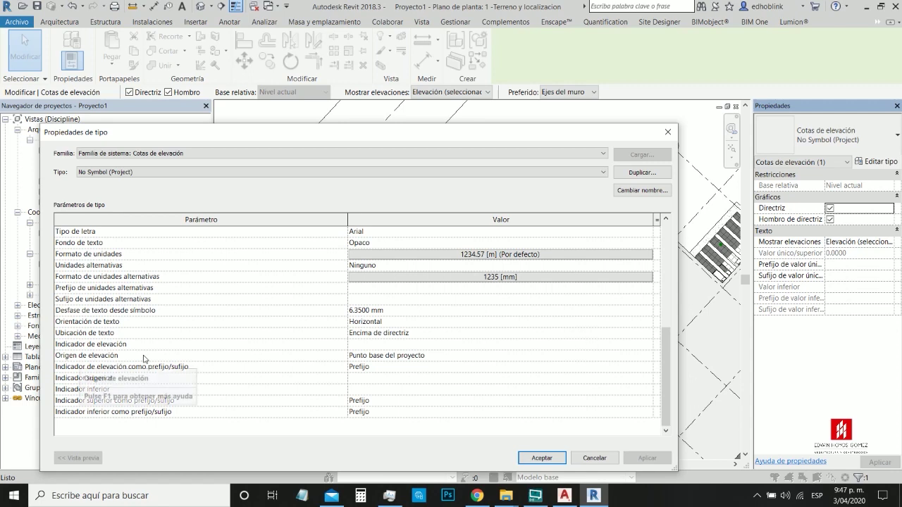
pyautogui.click(649, 358)
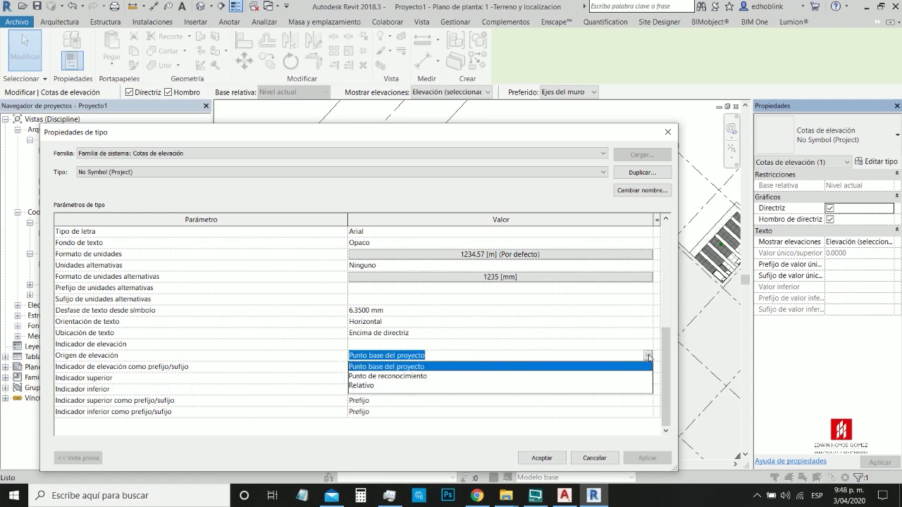
pyautogui.click(408, 377)
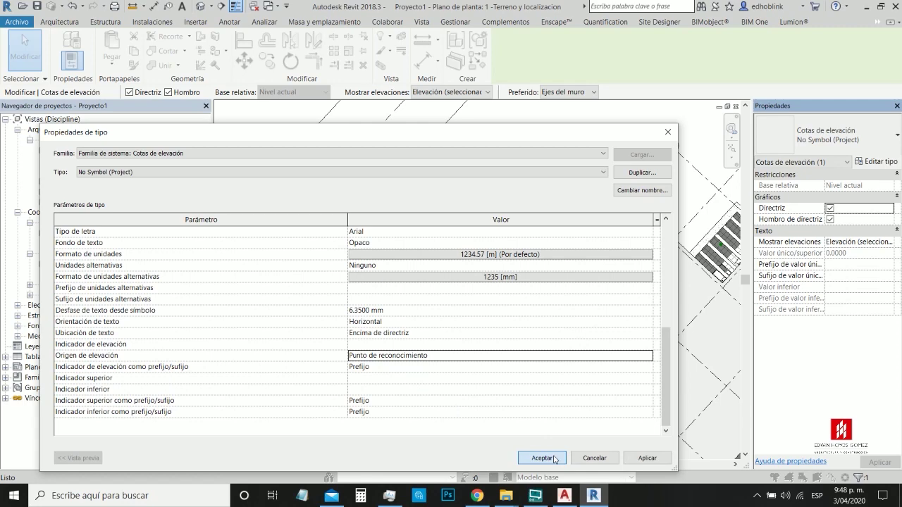
pyautogui.click(541, 458)
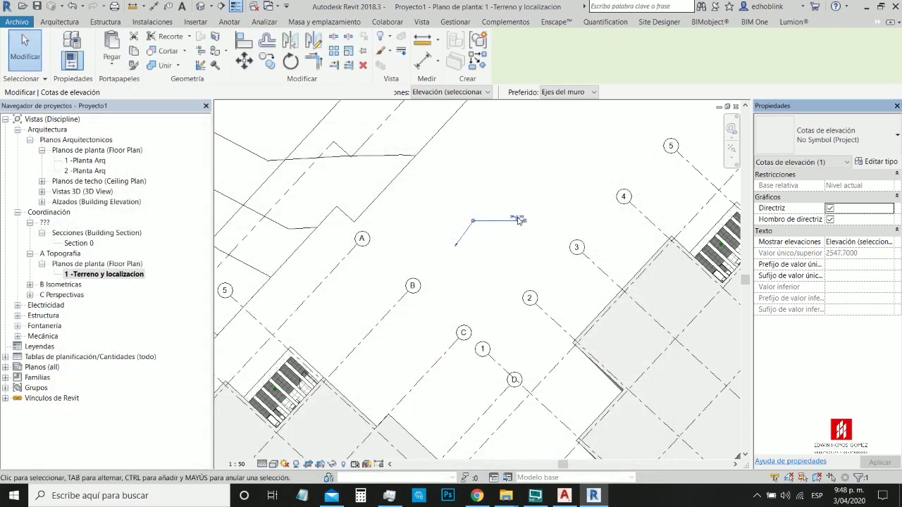
pyautogui.scroll(5, 517, 218)
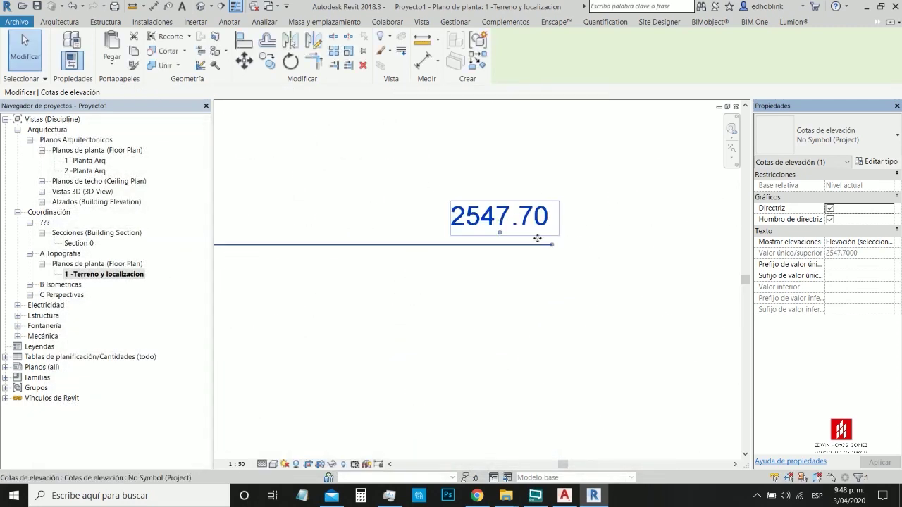
# Step: Switch to AutoCAD and check the elevation of survey marker D-13 in the topography drawing
pyautogui.scroll(-5, 537, 300)
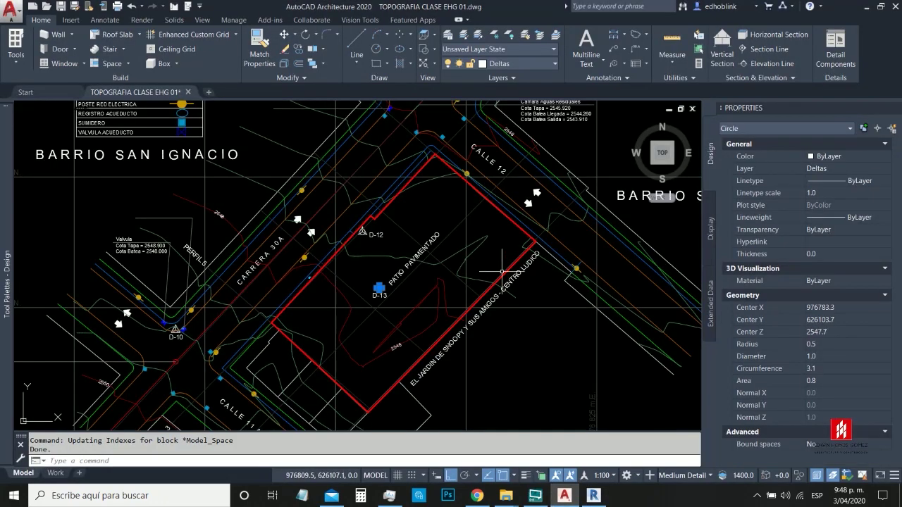
pyautogui.scroll(6, 379, 285)
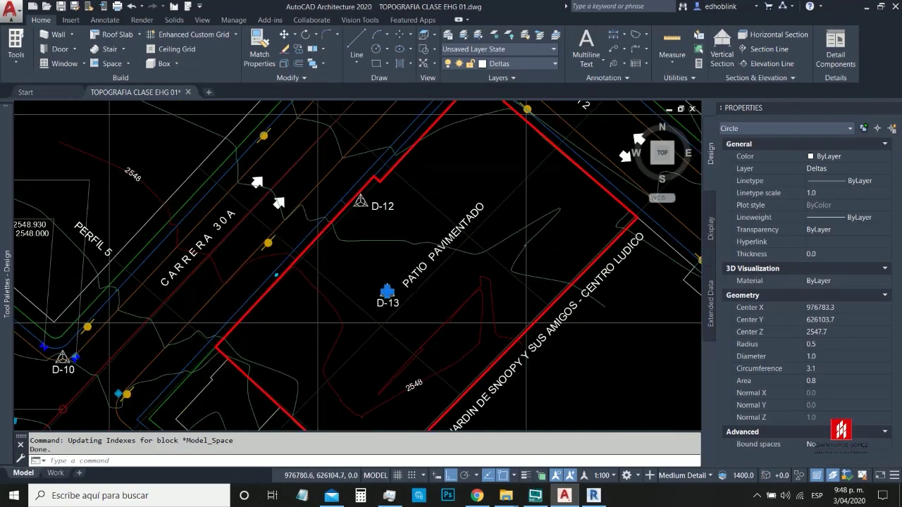
pyautogui.press('Escape')
pyautogui.press('Escape')
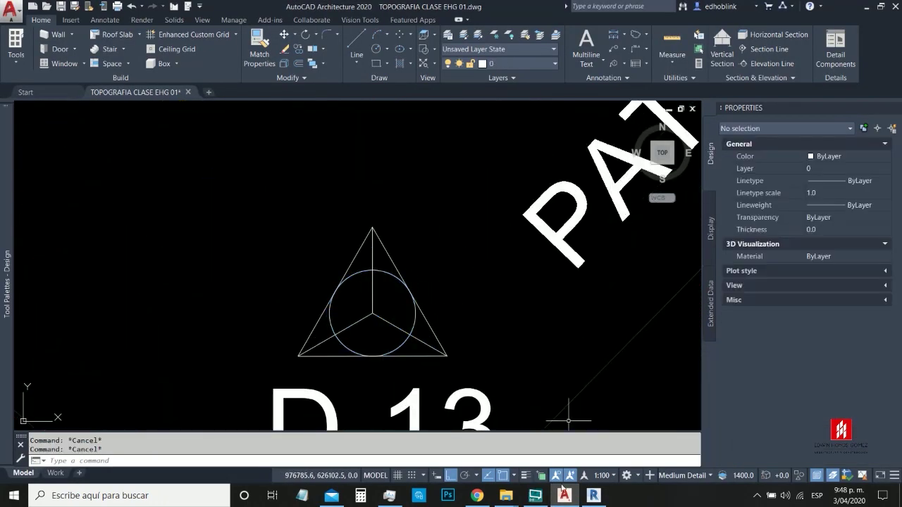
# Step: Return to Revit and open the default 3D view, turned to show the terrain and both towers from another side
pyautogui.click(594, 496)
pyautogui.press('Escape')
pyautogui.scroll(-6, 486, 268)
pyautogui.scroll(-3, 480, 261)
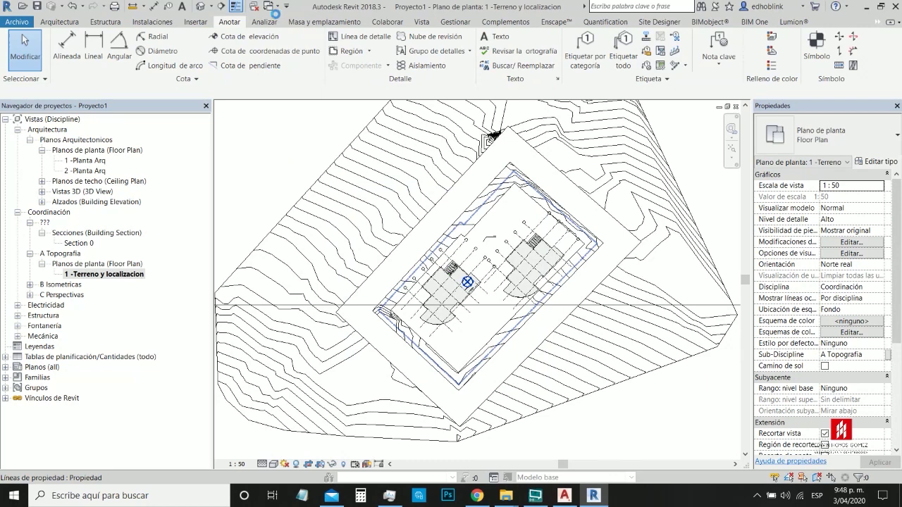
pyautogui.click(202, 8)
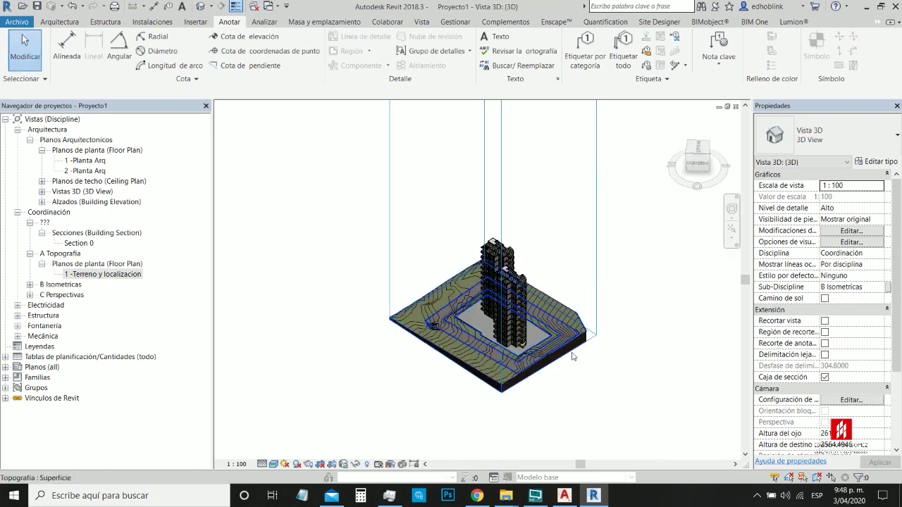
pyautogui.keyDown('shift'); pyautogui.moveTo(544, 369); pyautogui.dragTo(608, 363, button='middle'); pyautogui.keyUp('shift')
pyautogui.scroll(3, 603, 364)
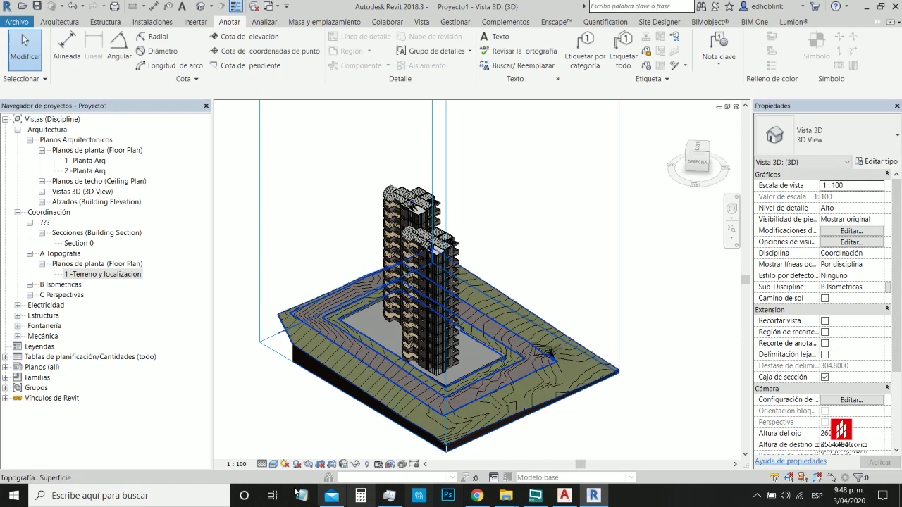
# Step: Turn on the sun path in the 3D view, using the project location, date and time
pyautogui.click(285, 464)
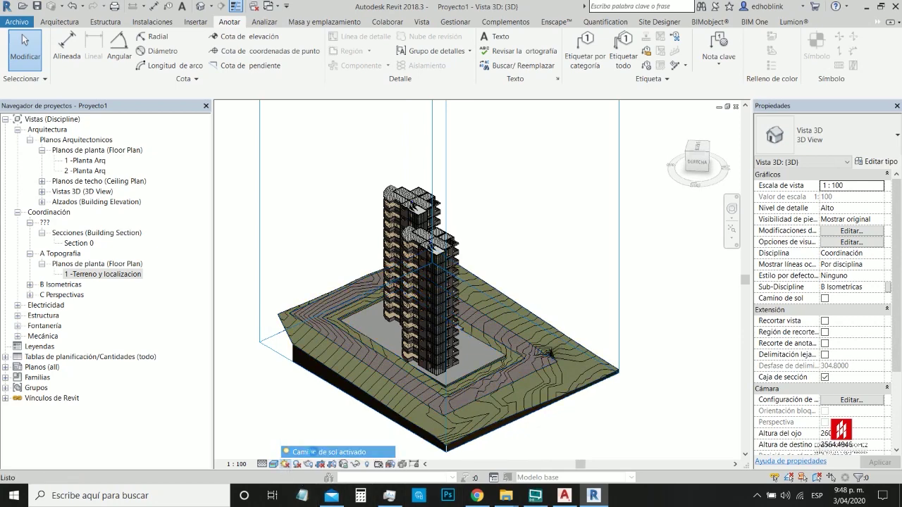
pyautogui.click(321, 451)
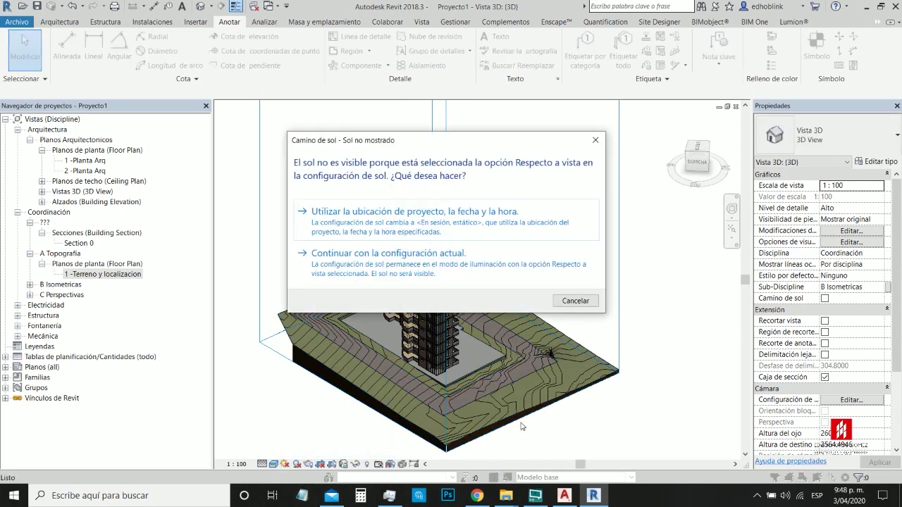
pyautogui.click(436, 227)
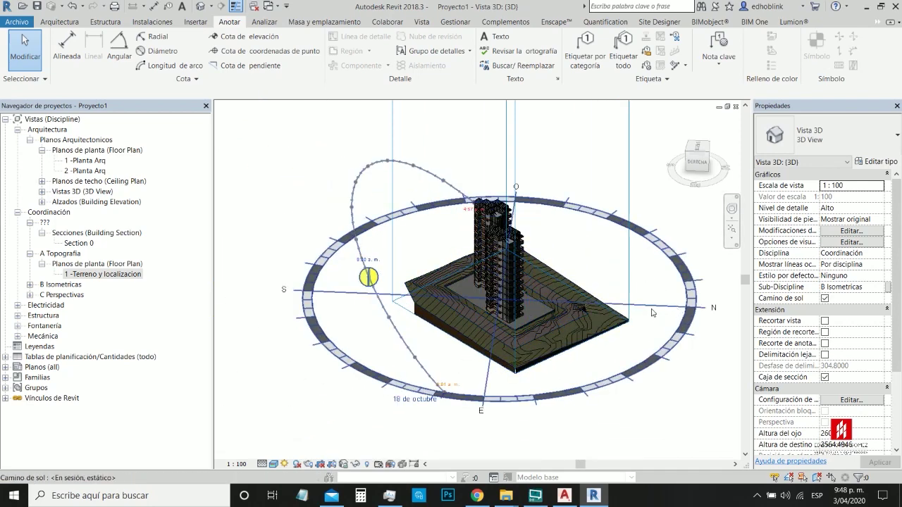
# Step: Set the sun path's hour to 6 a.m
pyautogui.click(367, 260)
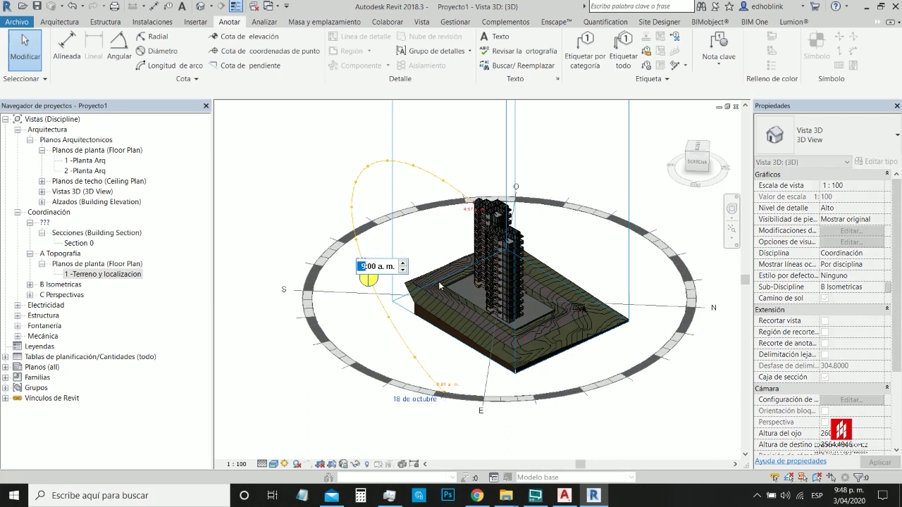
pyautogui.write('6')
pyautogui.click(469, 287)
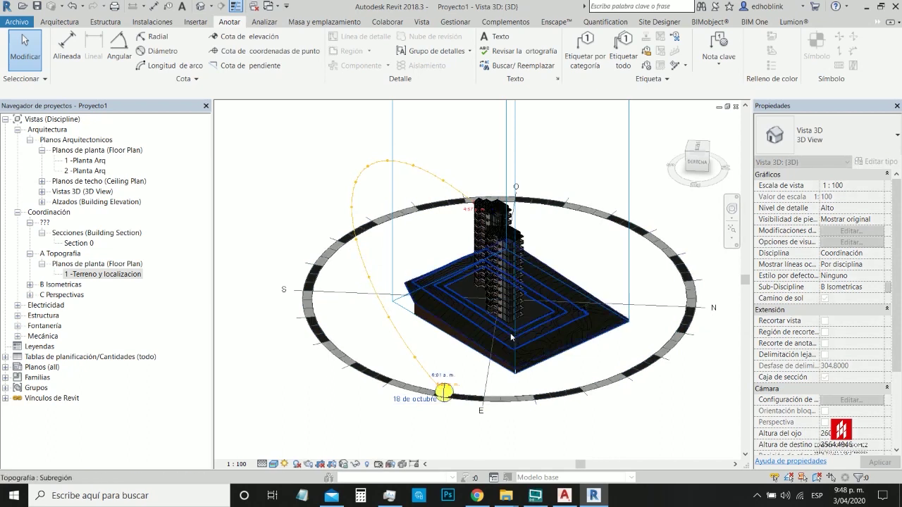
# Step: Set the sun path's hour to 15, placing the sun at 3:01 p.m
pyautogui.click(453, 376)
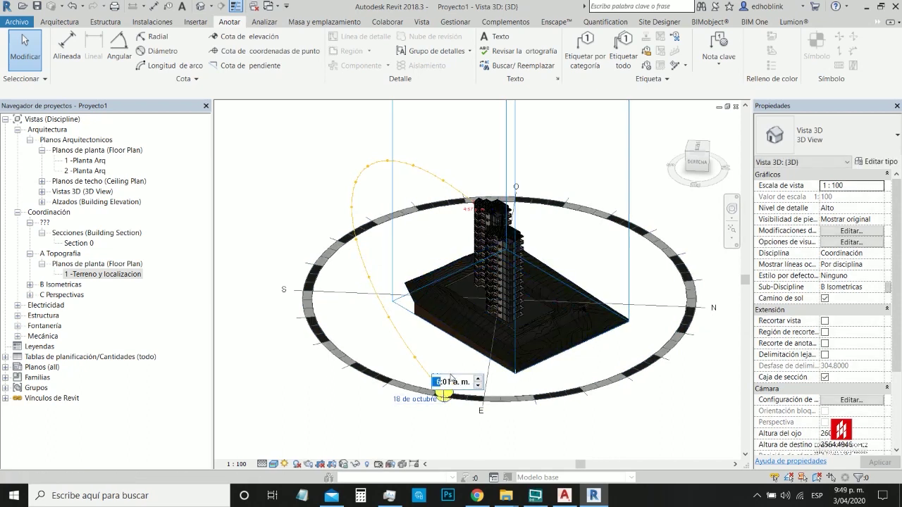
pyautogui.write('15')
pyautogui.click(585, 210)
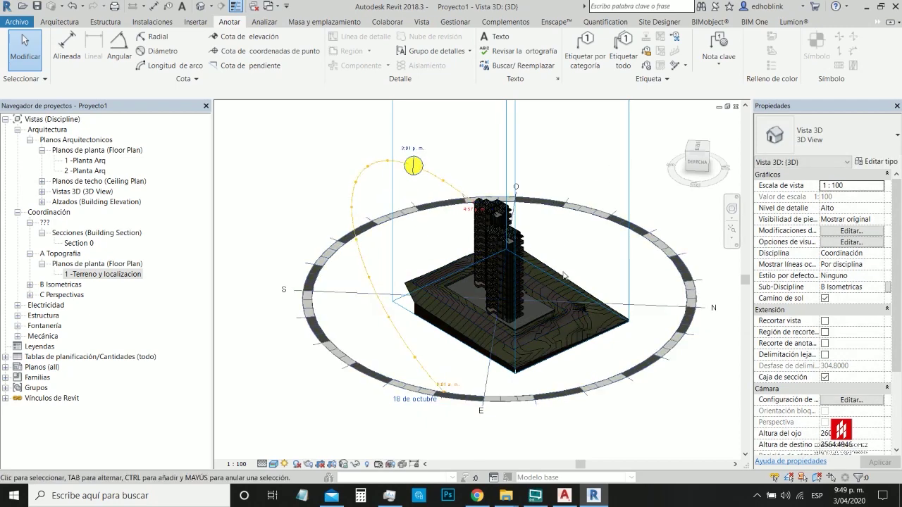
pyautogui.scroll(4, 554, 282)
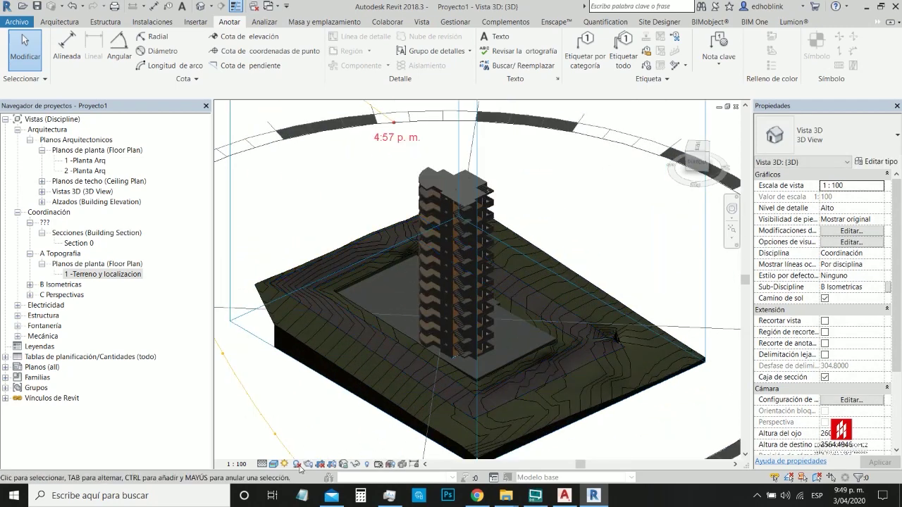
# Step: Turn on shadows in the 3D view so the towers cast them across the terrain
pyautogui.click(298, 466)
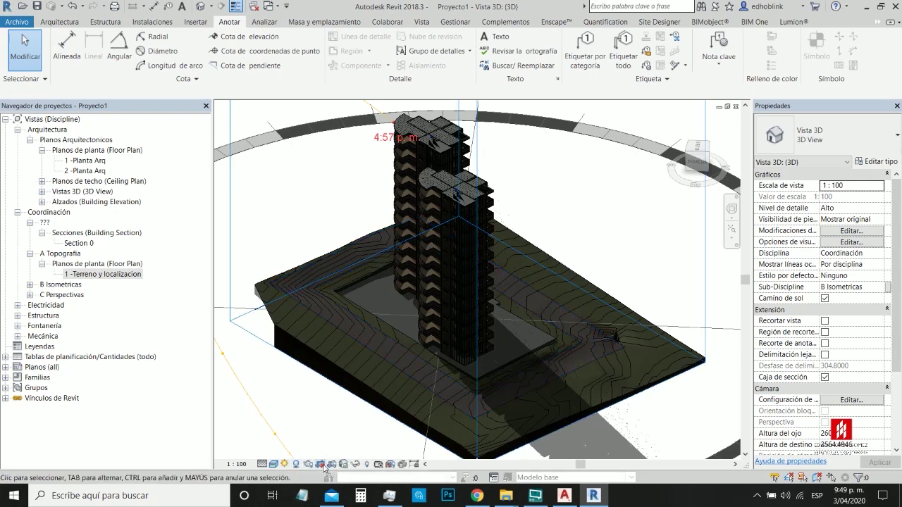
pyautogui.keyDown('shift'); pyautogui.moveTo(395, 375); pyautogui.dragTo(394, 379, button='middle'); pyautogui.keyUp('shift')
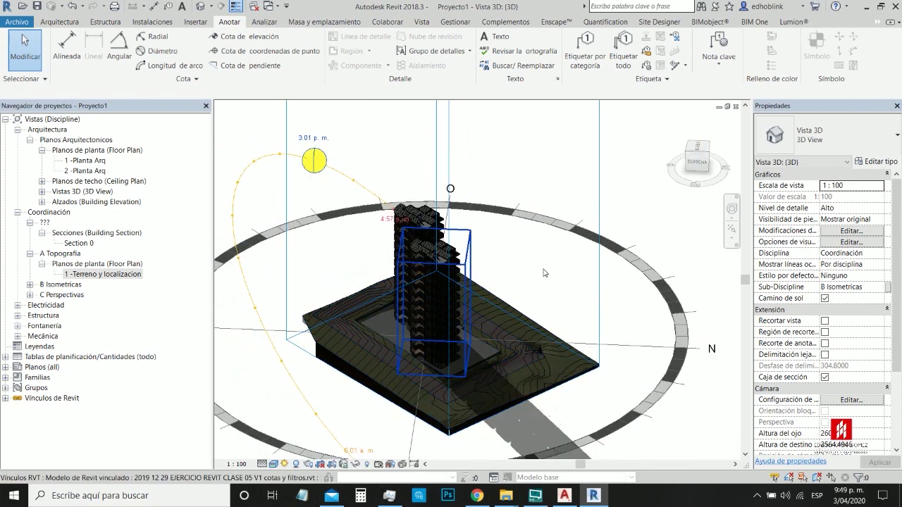
pyautogui.scroll(-1, 487, 289)
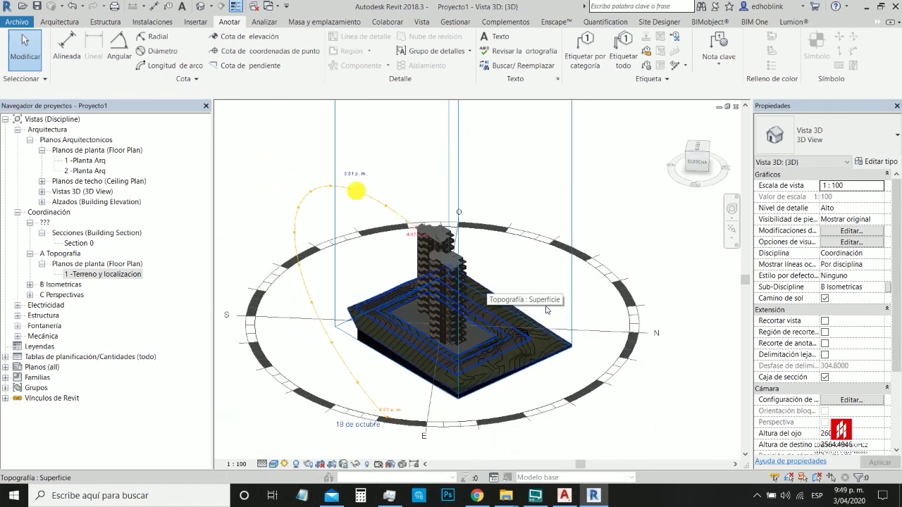
pyautogui.keyDown('shift'); pyautogui.moveTo(487, 289); pyautogui.dragTo(481, 363, button='middle'); pyautogui.keyUp('shift')
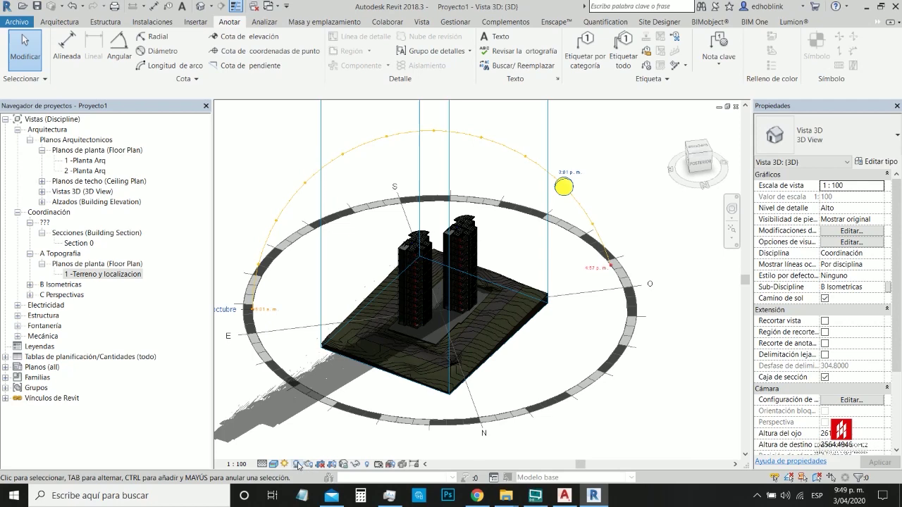
# Step: Change the 3D view's visual style to hidden line, with the terrain and both towers in view
pyautogui.click(273, 464)
pyautogui.click(308, 406)
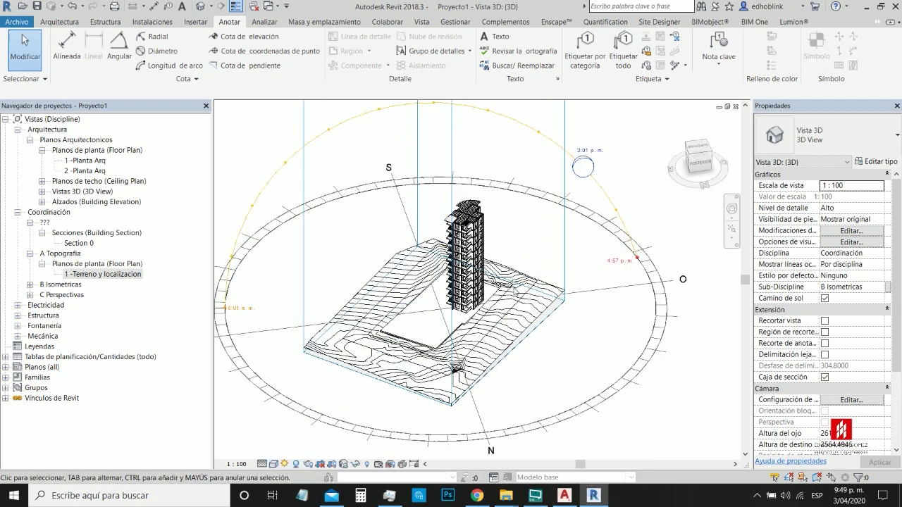
pyautogui.scroll(4, 493, 313)
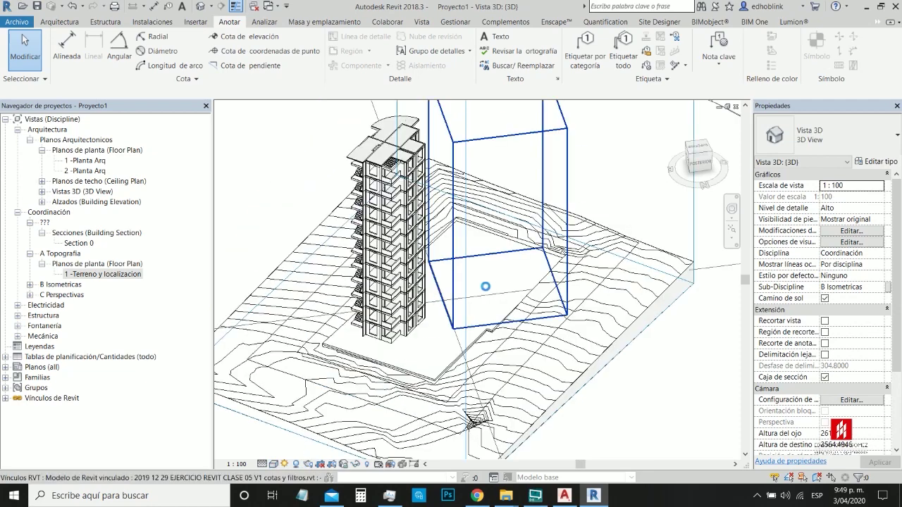
pyautogui.scroll(-6, 485, 287)
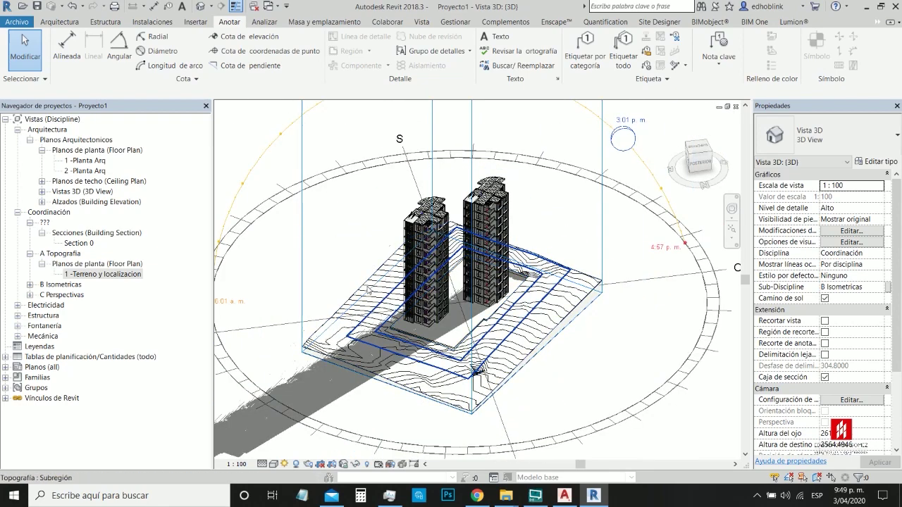
pyautogui.keyDown('shift'); pyautogui.moveTo(369, 290); pyautogui.dragTo(543, 330, button='middle'); pyautogui.keyUp('shift')
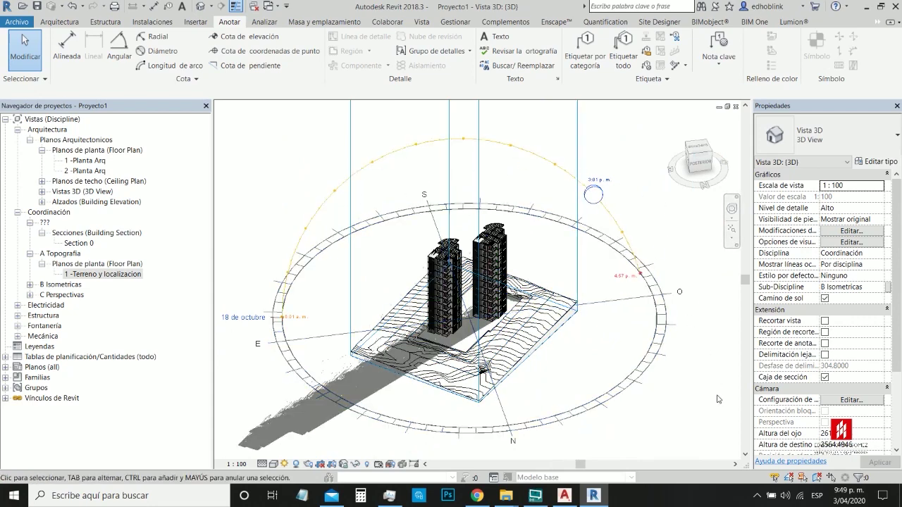
# Step: Set the sun path's time to 1:01 p.m
pyautogui.click(598, 205)
pyautogui.click(598, 181)
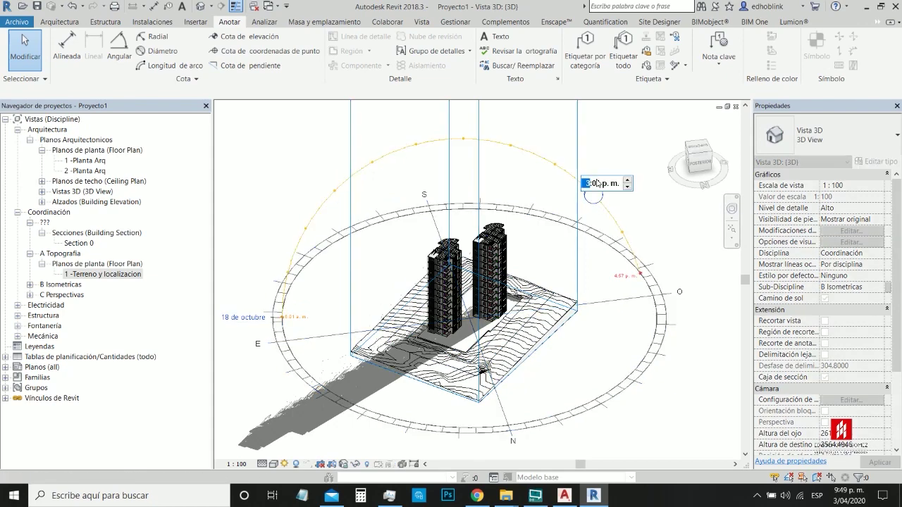
pyautogui.write('1')
pyautogui.press('Return')
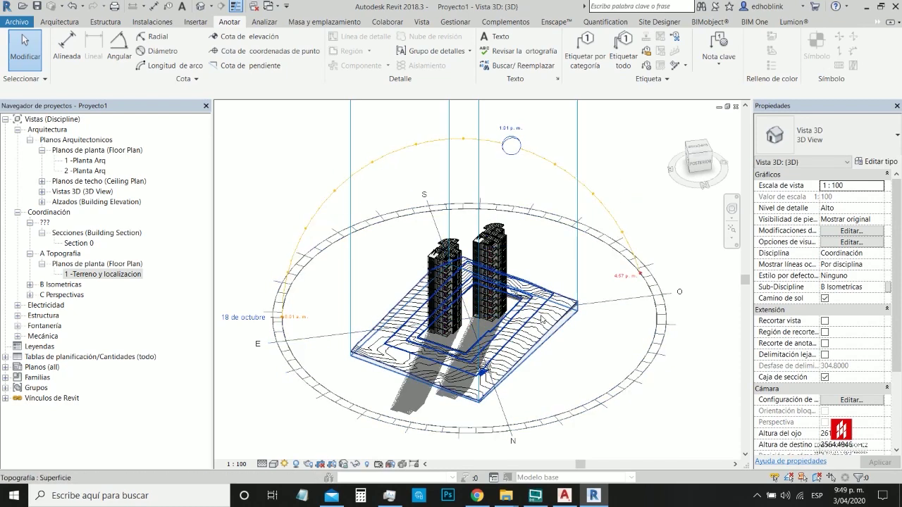
# Step: Examine the shadows the two towers cast on the terrain, from several sides and at closer range
pyautogui.keyDown('shift'); pyautogui.moveTo(542, 321); pyautogui.dragTo(480, 282, button='middle'); pyautogui.keyUp('shift')
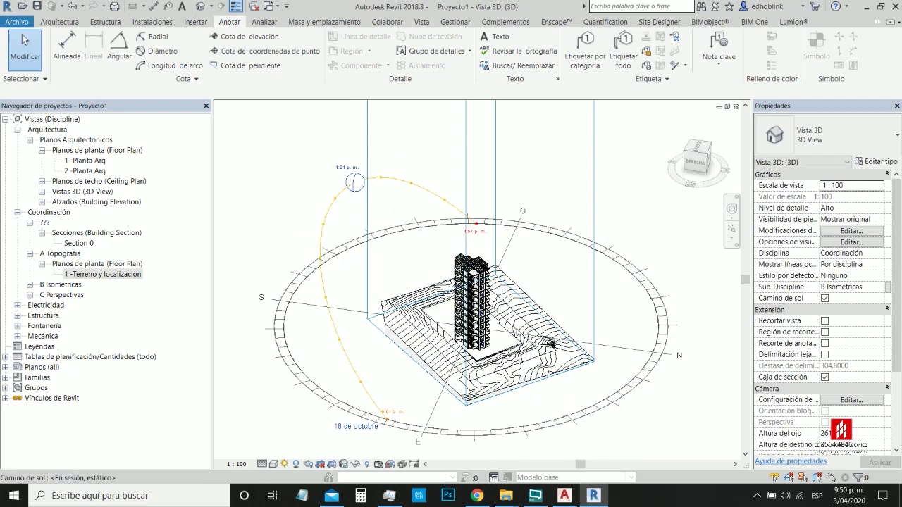
pyautogui.keyDown('shift'); pyautogui.moveTo(537, 330); pyautogui.dragTo(459, 358, button='middle'); pyautogui.keyUp('shift')
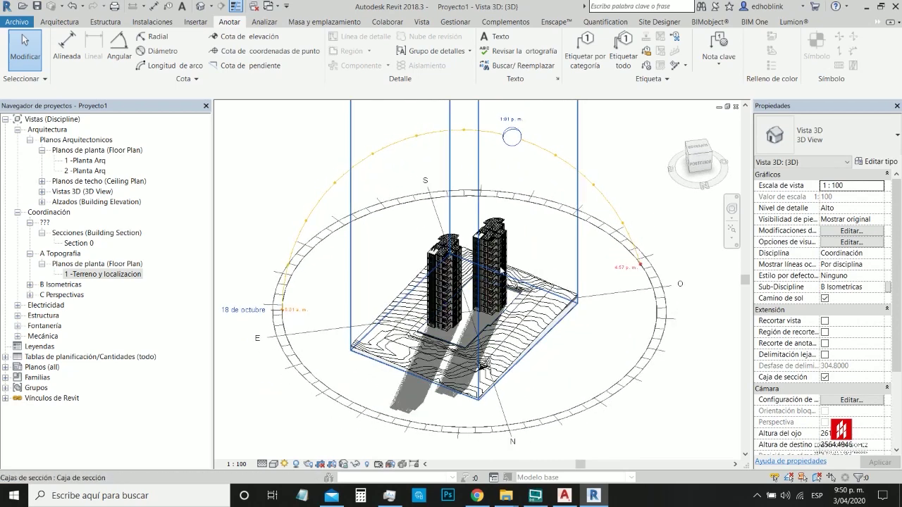
pyautogui.keyDown('shift'); pyautogui.moveTo(484, 365); pyautogui.dragTo(581, 357, button='middle'); pyautogui.keyUp('shift')
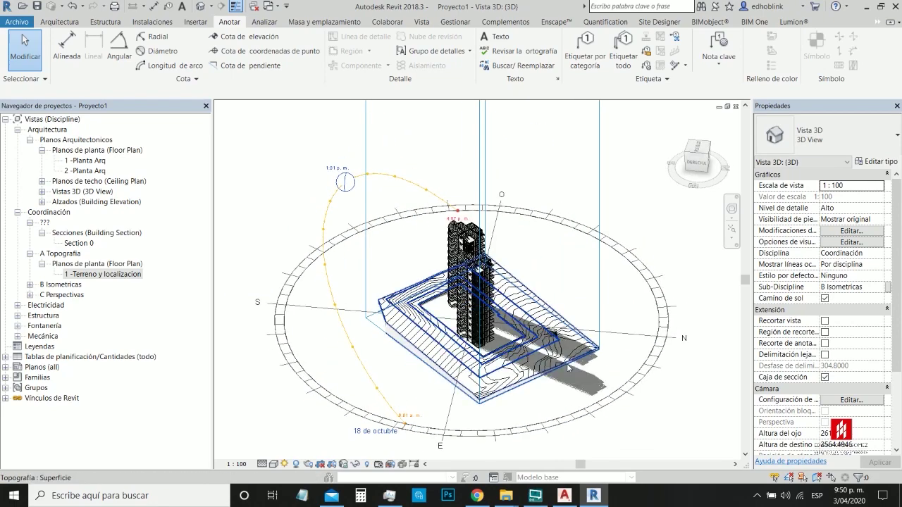
pyautogui.scroll(3, 577, 351)
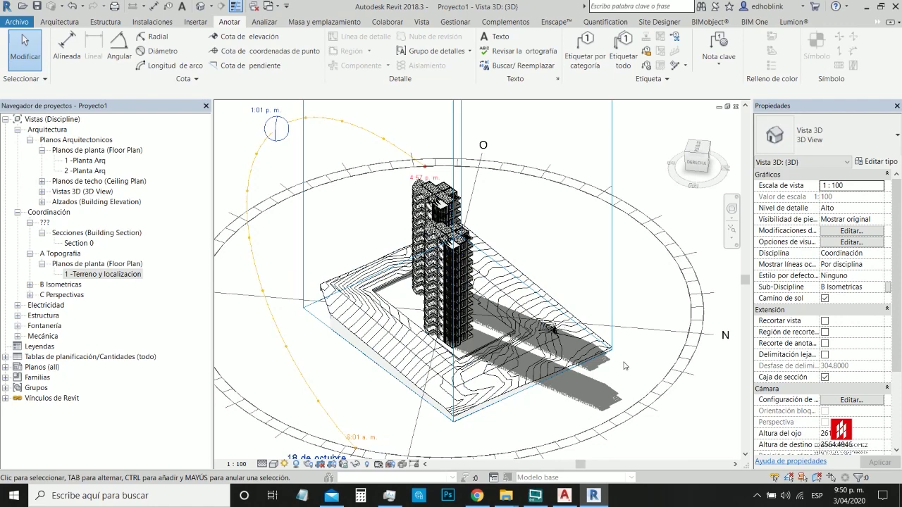
pyautogui.scroll(2, 384, 311)
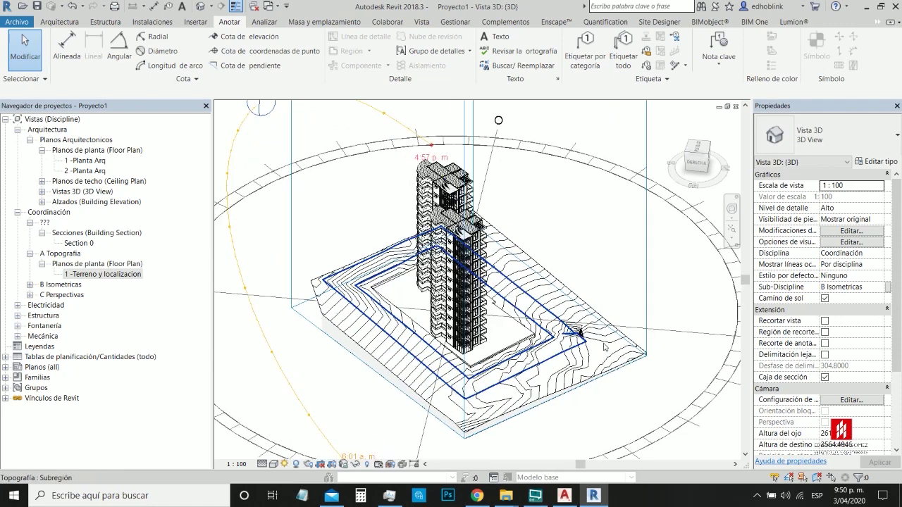
pyautogui.scroll(-2, 603, 344)
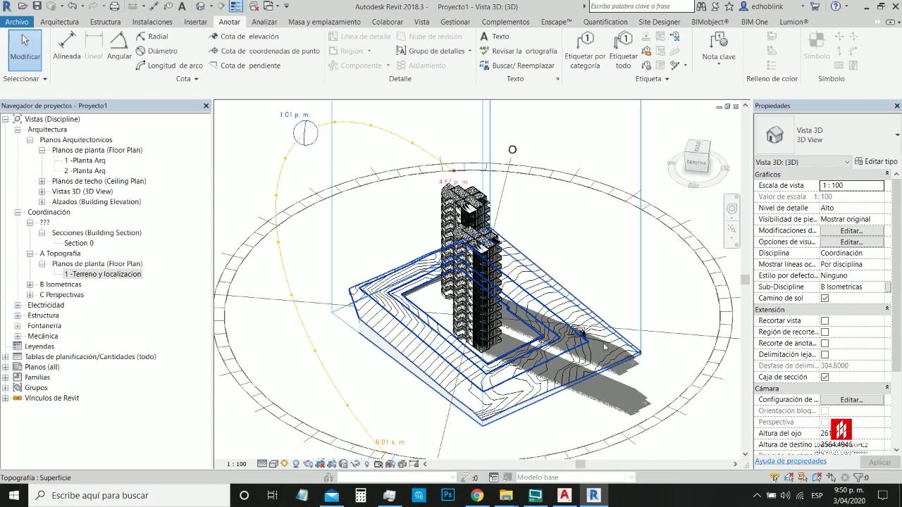
pyautogui.scroll(1, 629, 305)
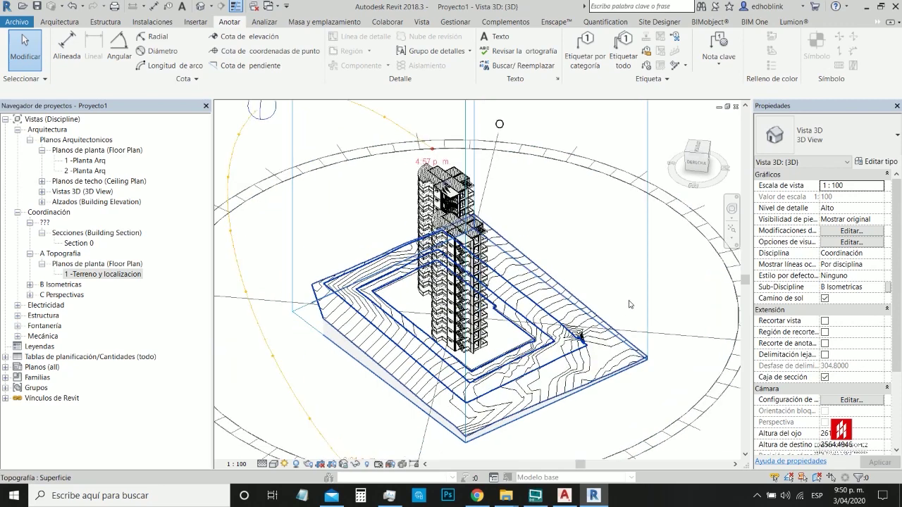
pyautogui.scroll(1, 619, 296)
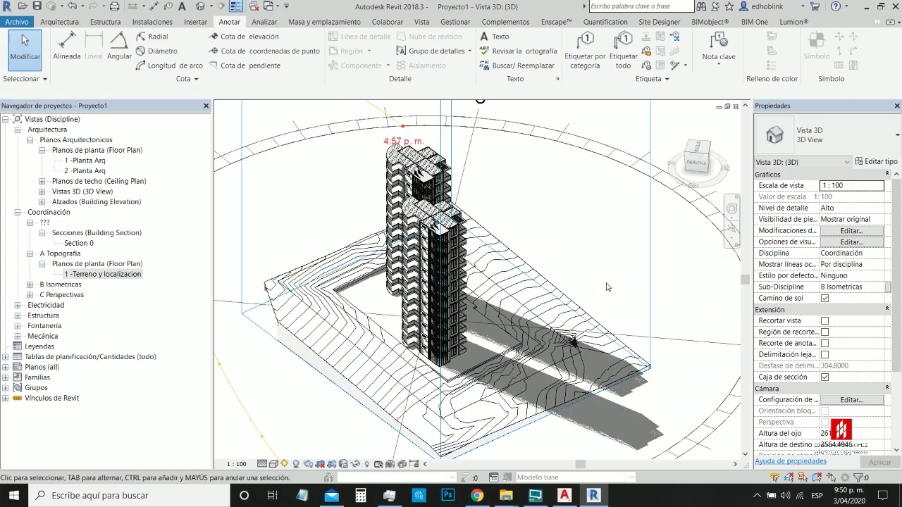